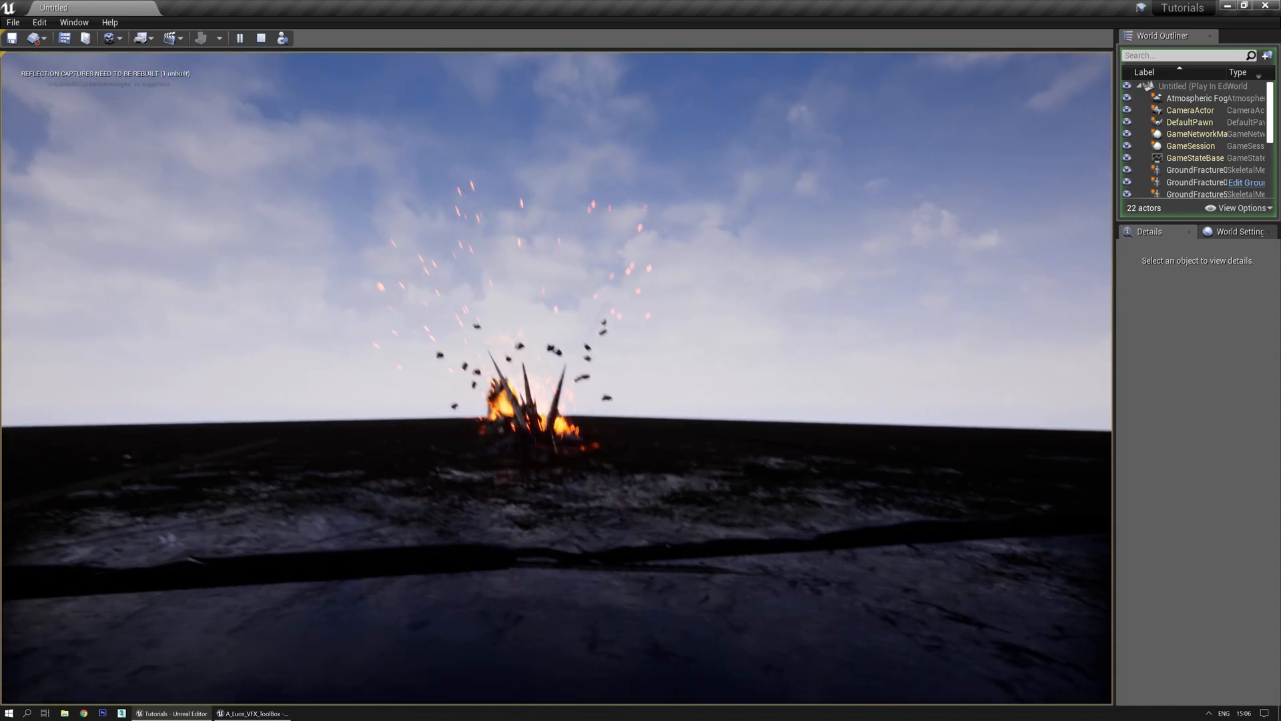
Stop the play session, switch to the A_Luos_VFX_ToolBox project and start migrating the P_lit_steam particle system with its listed assets
key(e)
key(Escape)
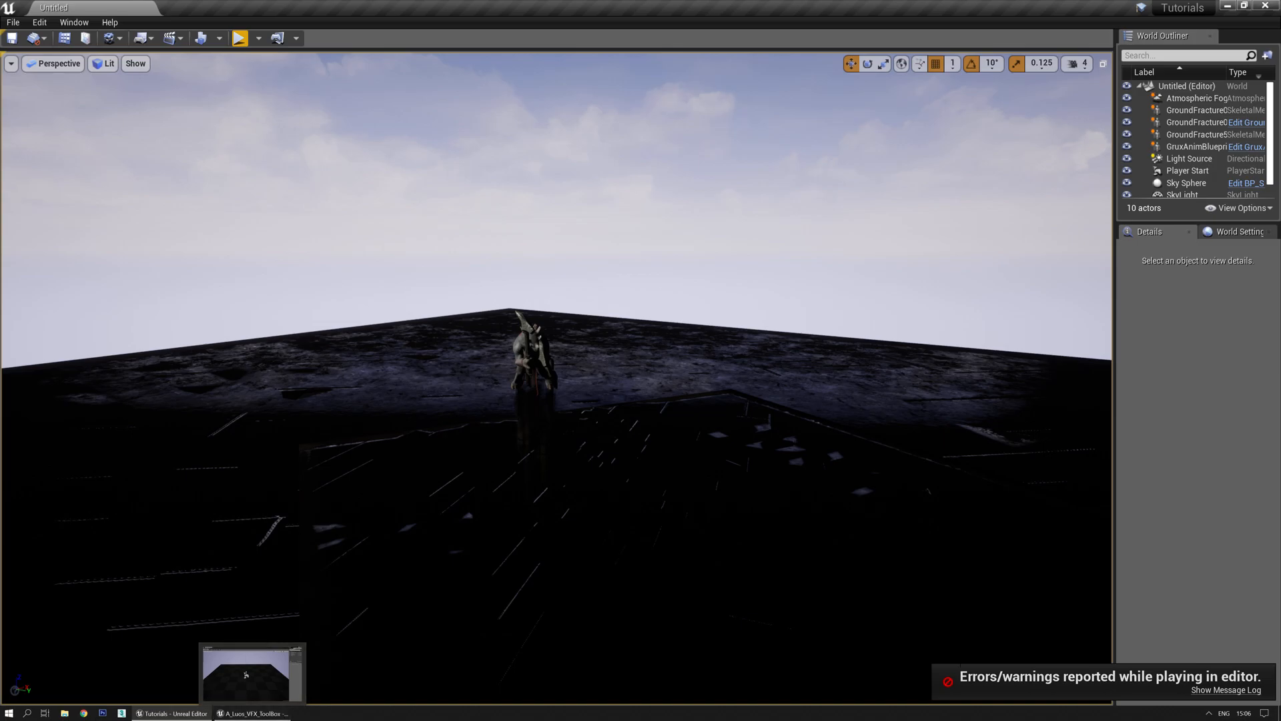
click(254, 713)
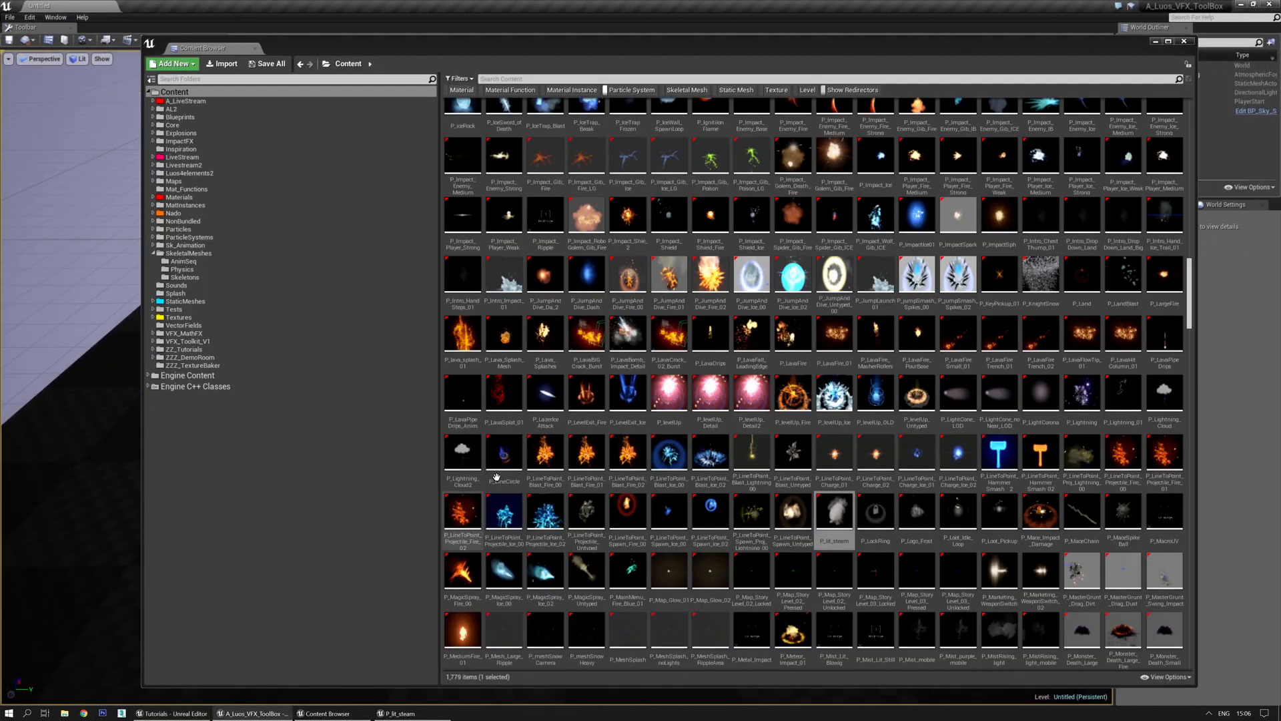
click(846, 513)
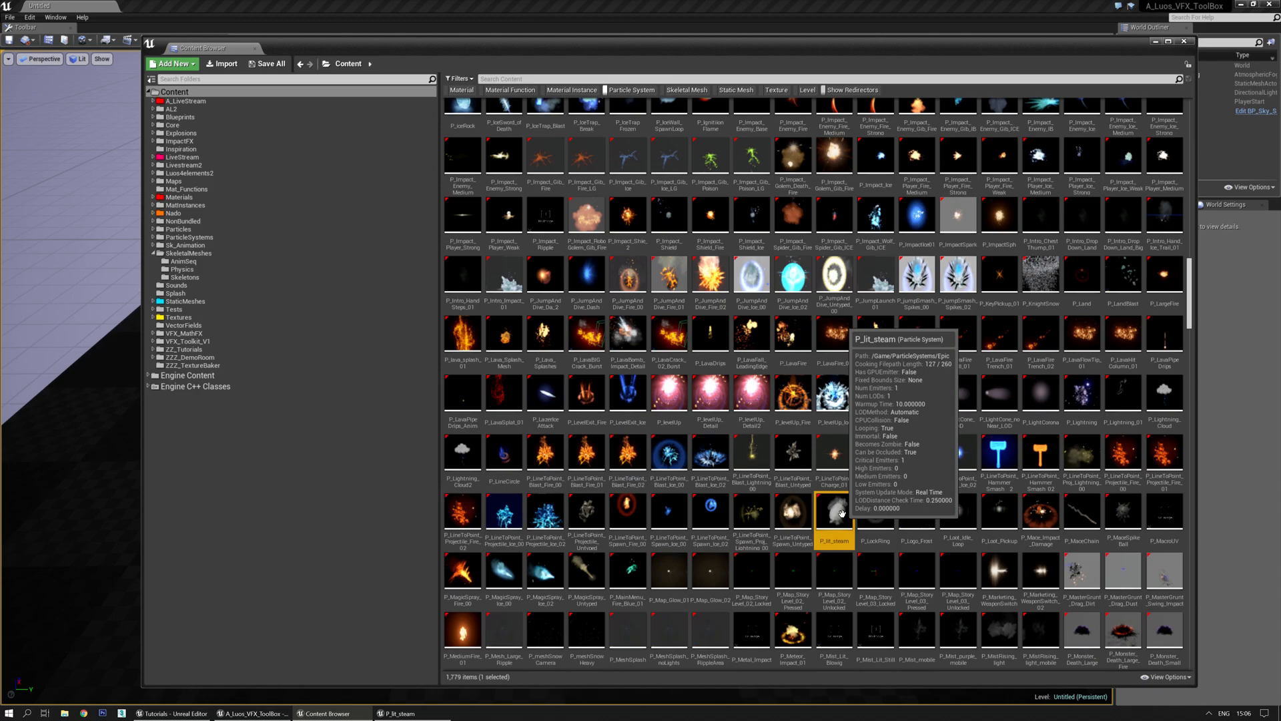
right_click(841, 512)
mouse_move(892, 374)
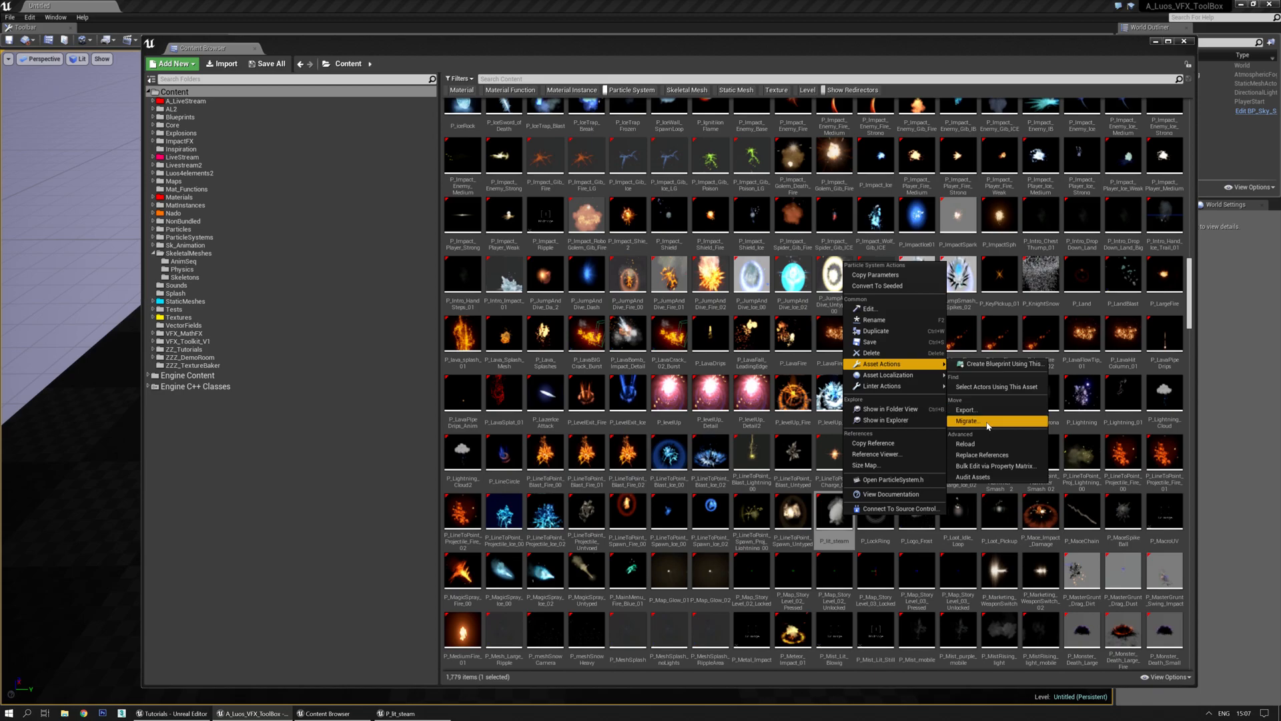
click(988, 423)
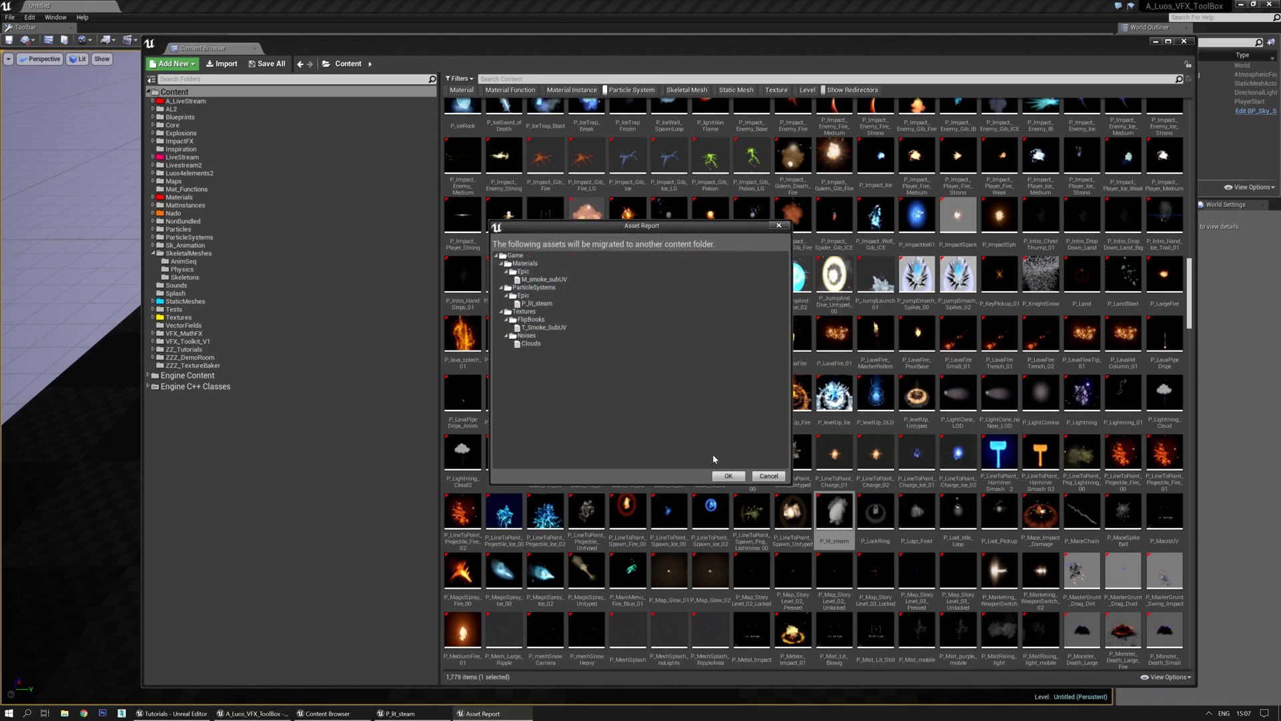
click(728, 476)
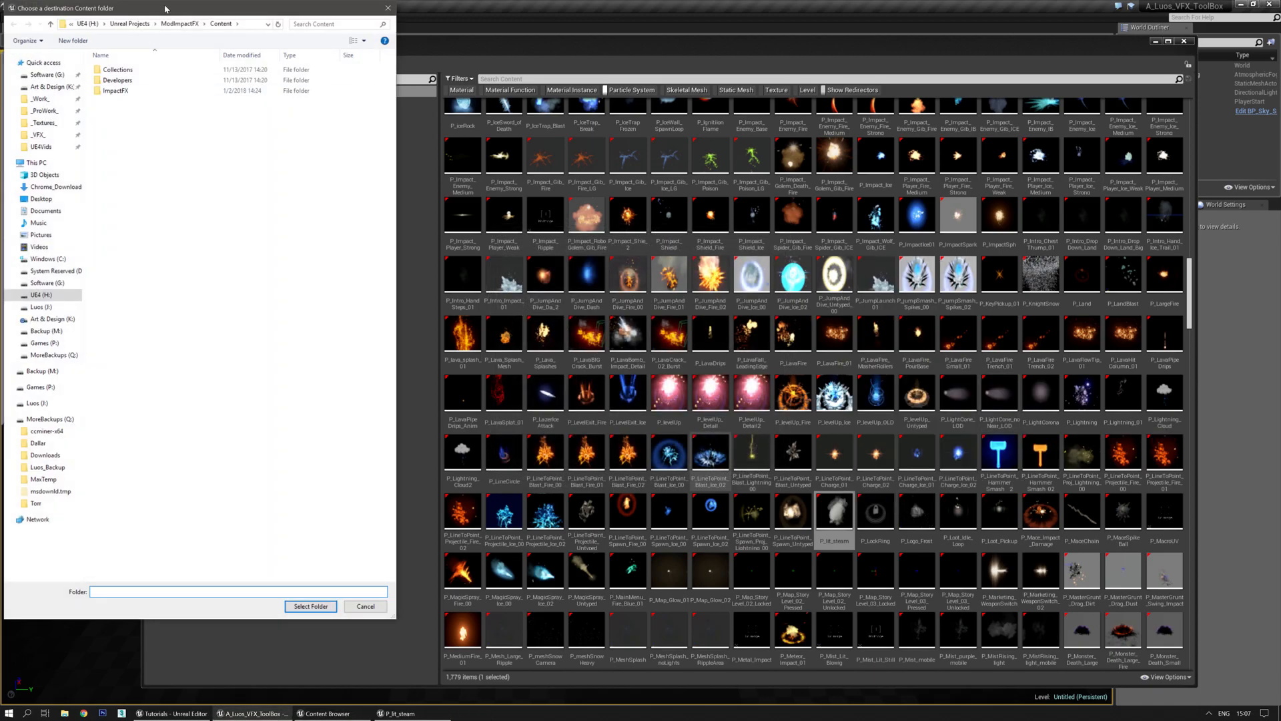
click(124, 24)
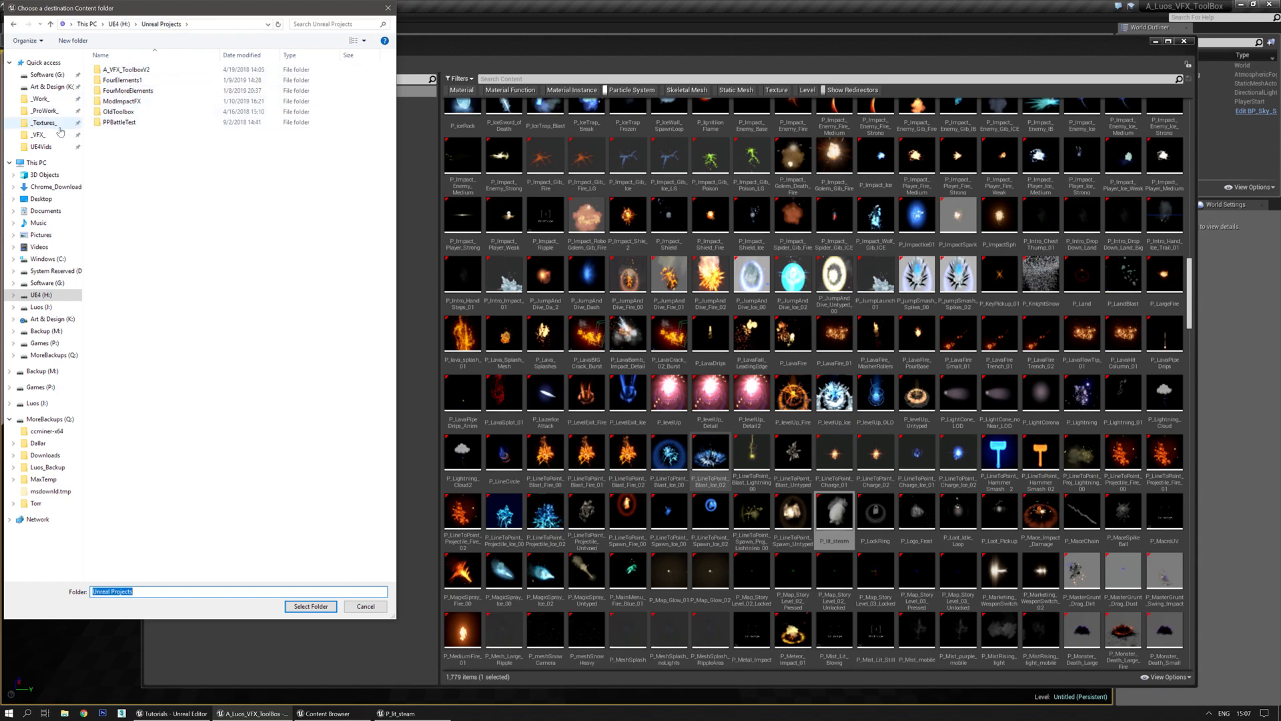
click(46, 297)
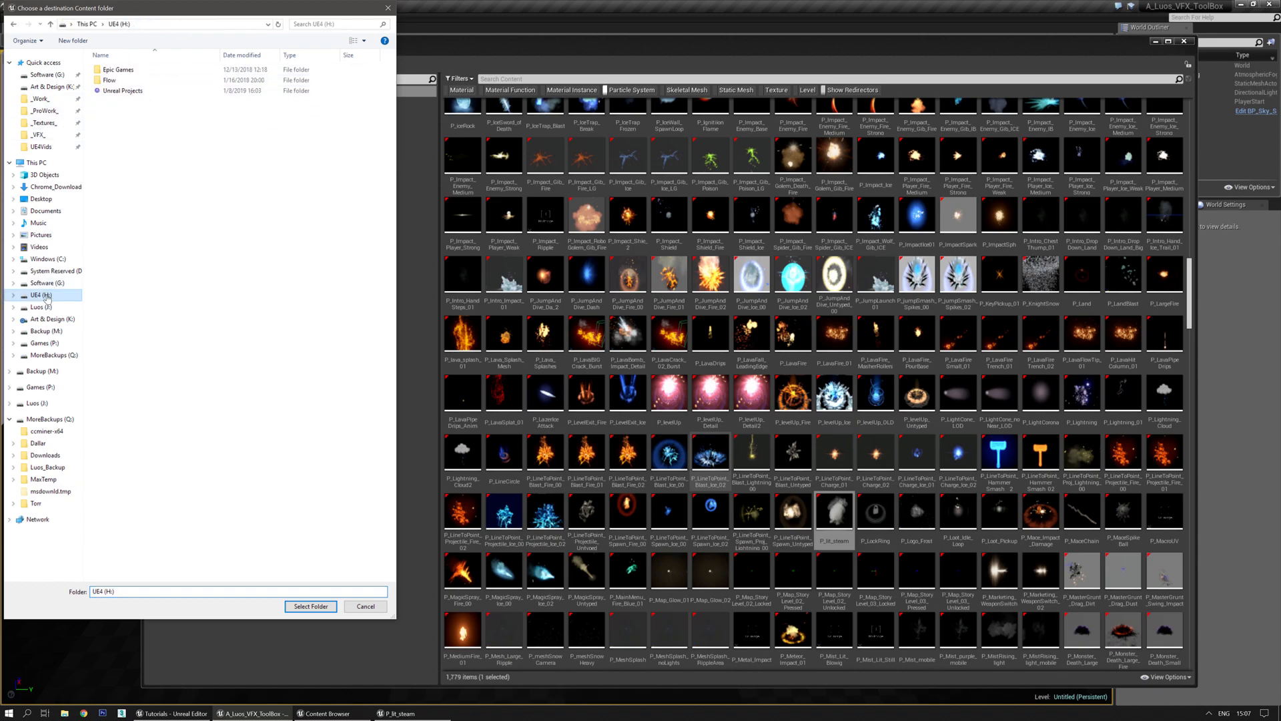
double_click(123, 90)
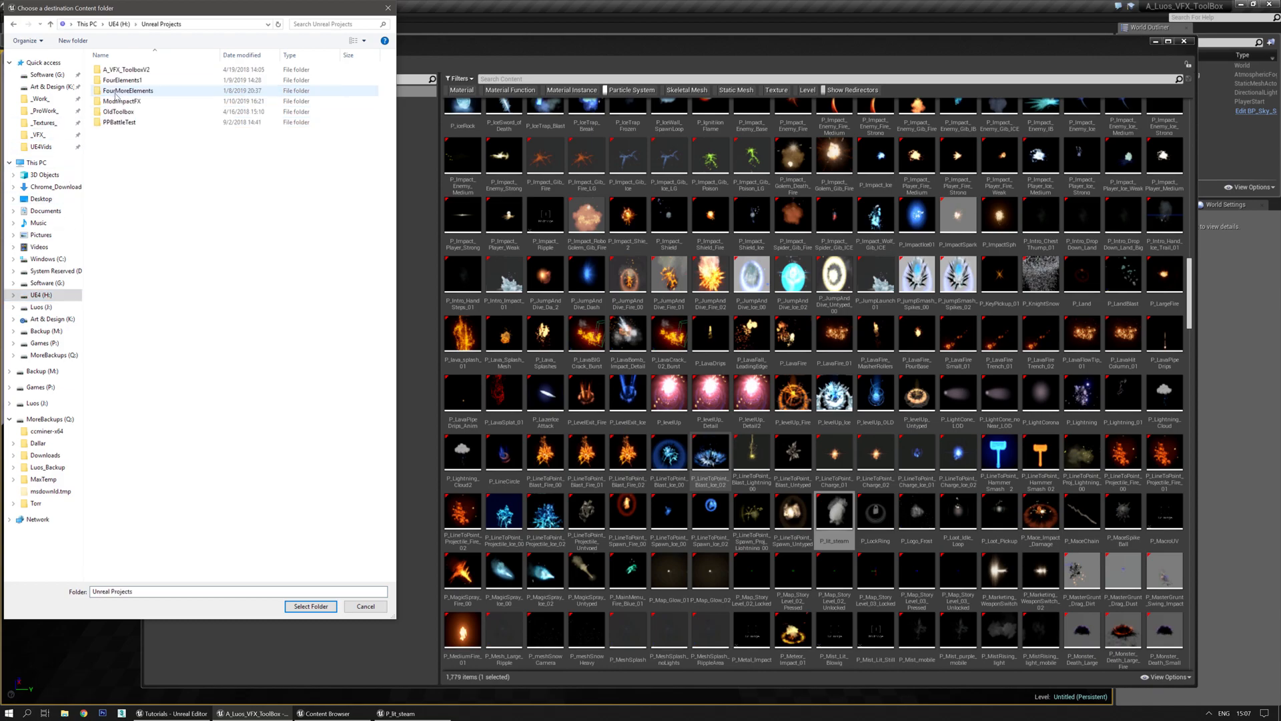
Choose the Content folder of _UE4_\Tutorials on Art & Design (K:) as migration destination and close the toolbox project
click(54, 319)
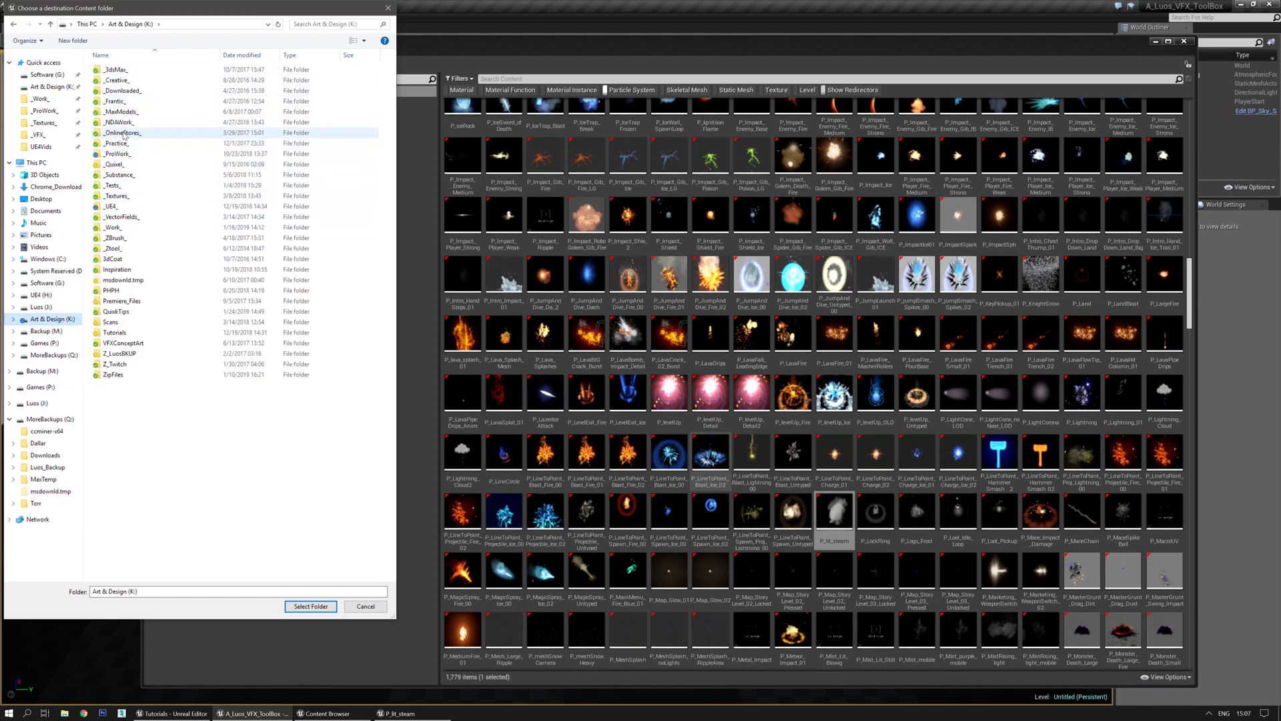
double_click(110, 206)
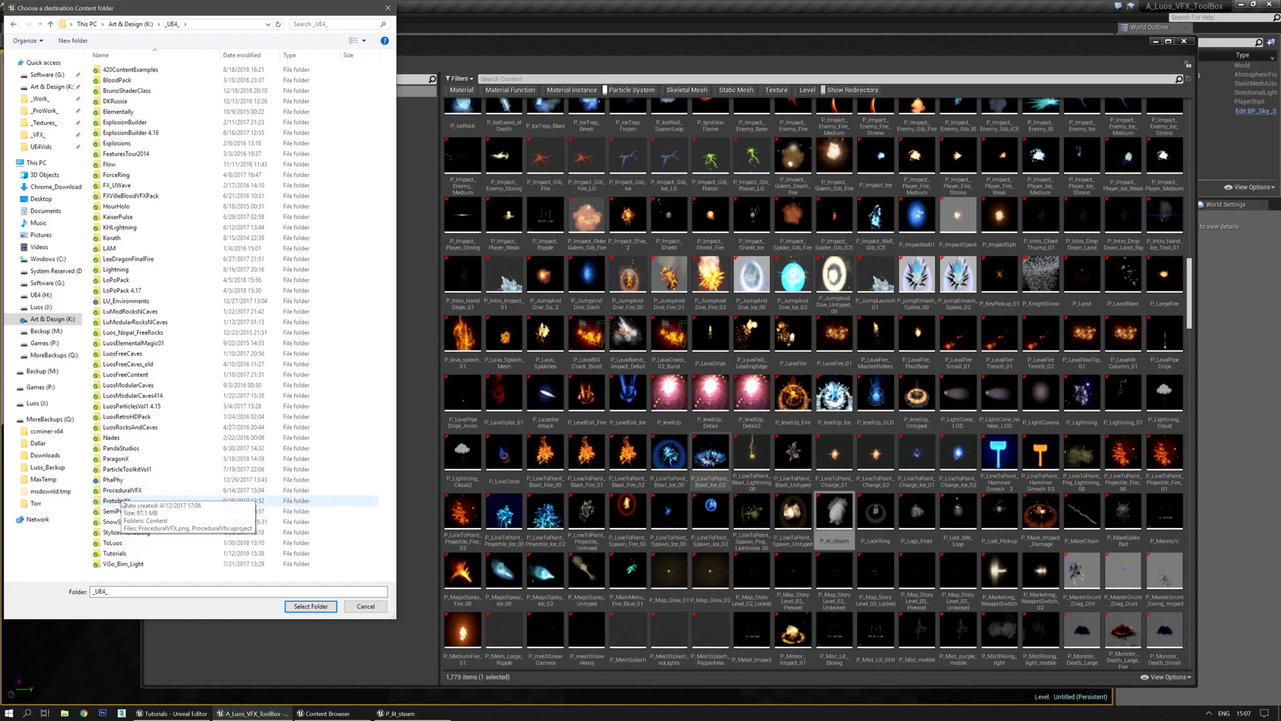
double_click(114, 554)
click(106, 80)
double_click(108, 81)
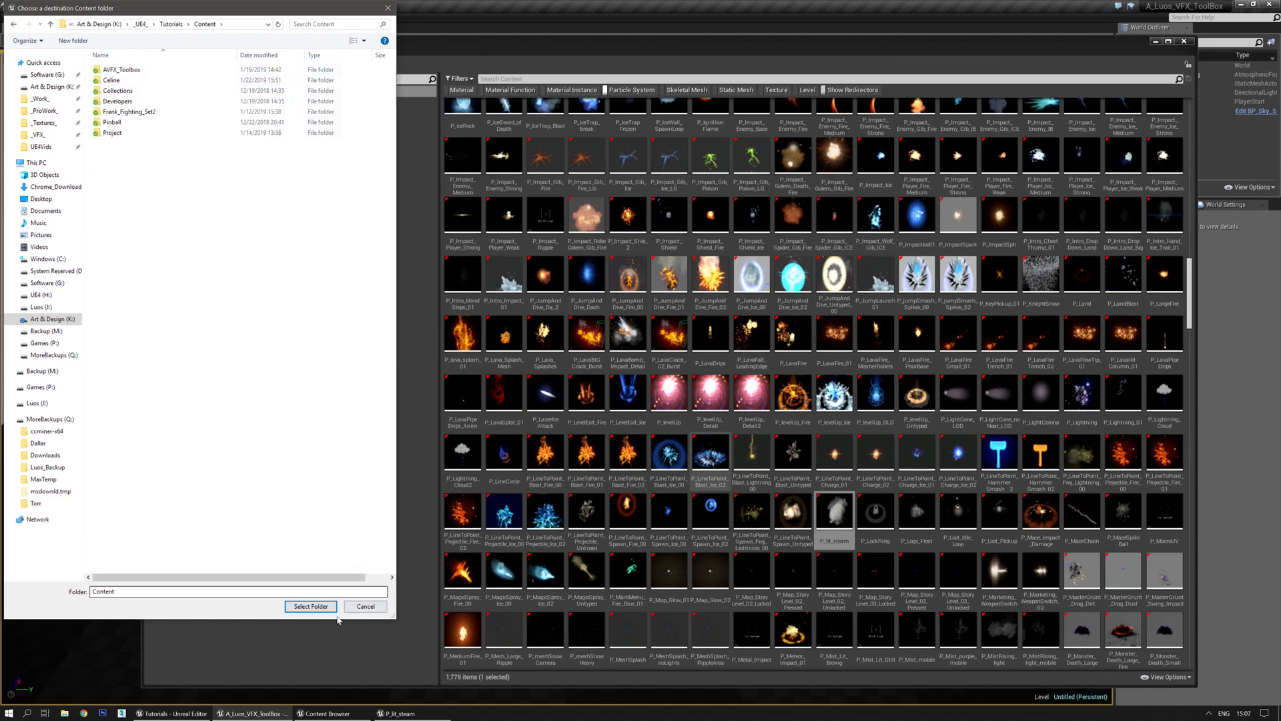
click(311, 606)
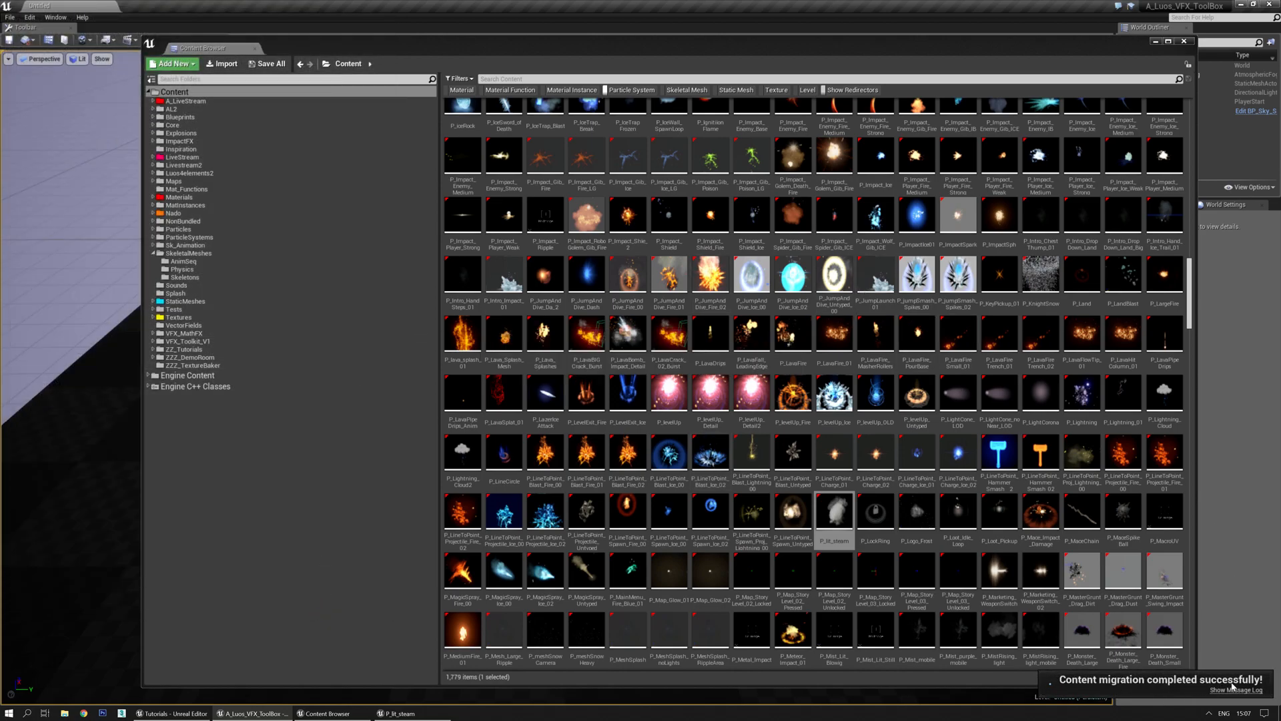
click(1271, 6)
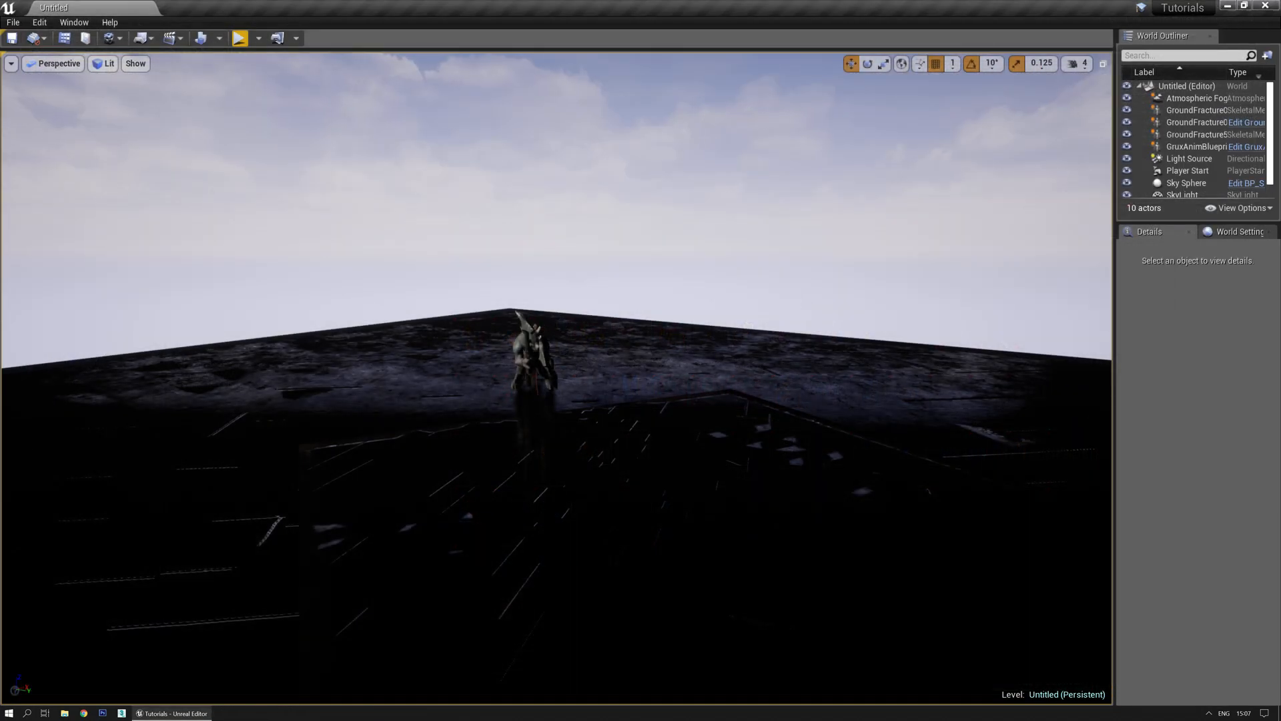
Open the Tutorials project's Content Browser, hide its collections and favorites, and maximize its window
right_drag(647, 390, 637, 398)
click(64, 38)
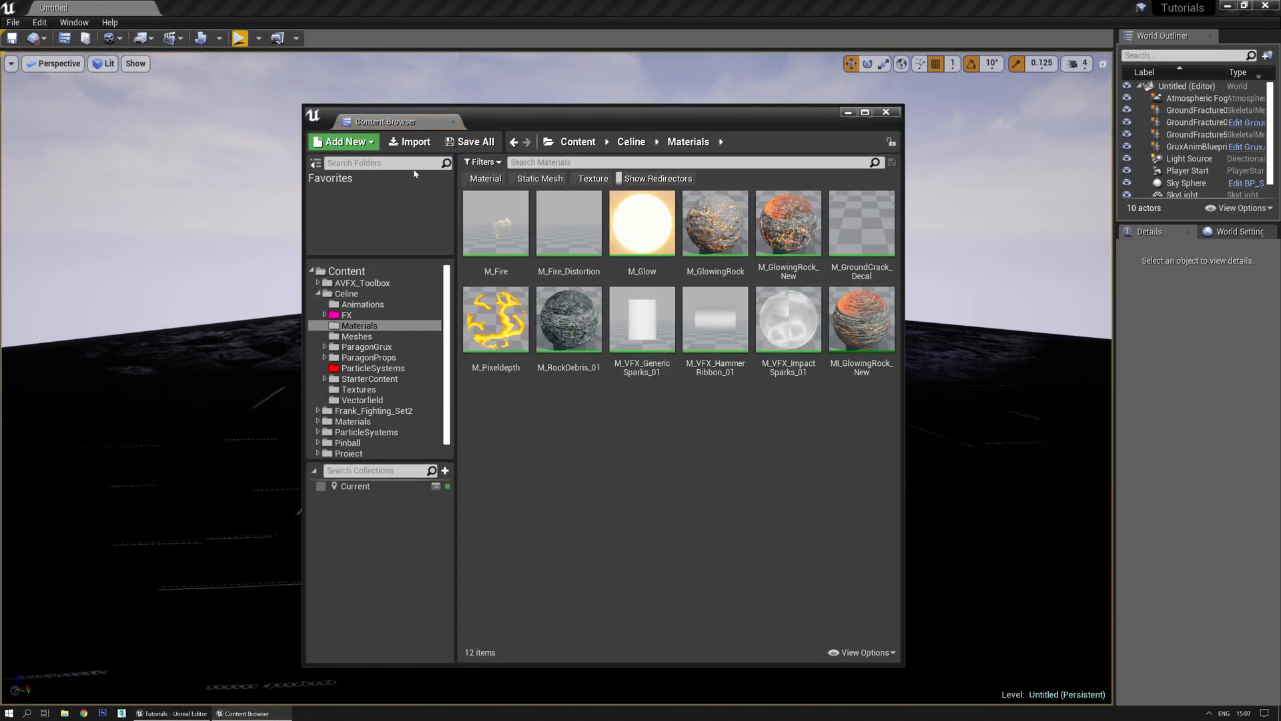
click(865, 652)
click(846, 400)
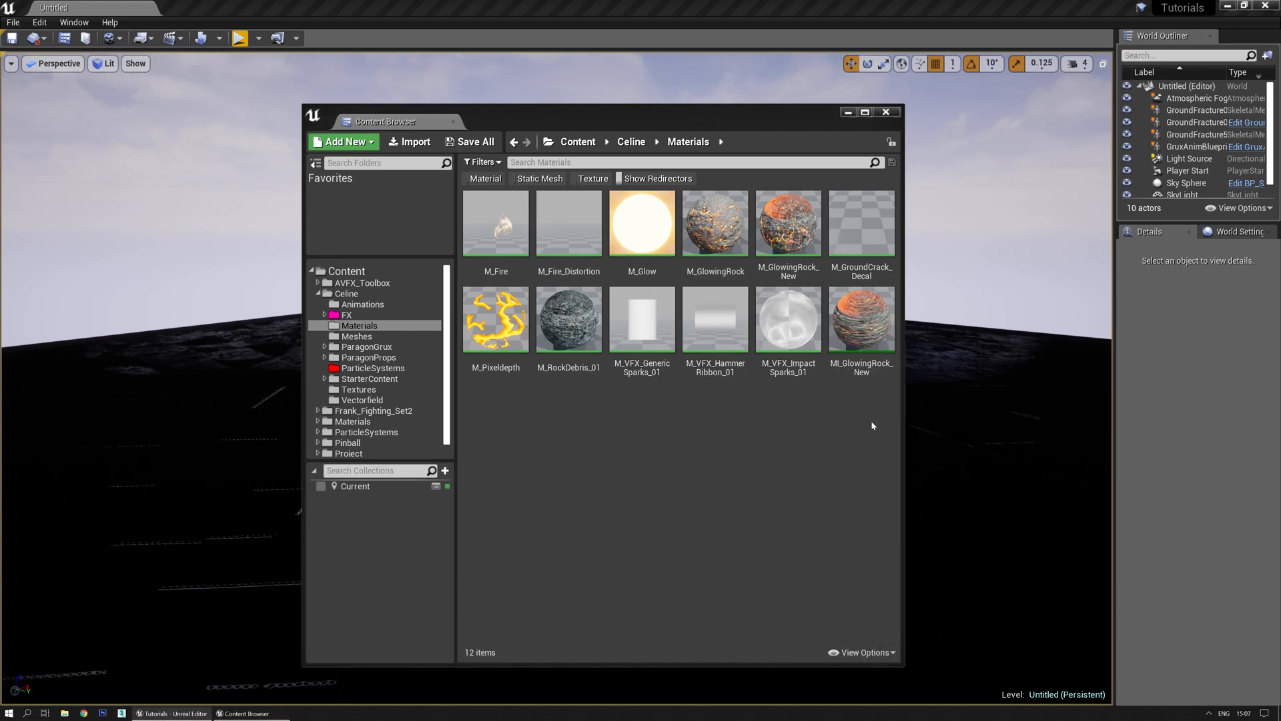
click(853, 646)
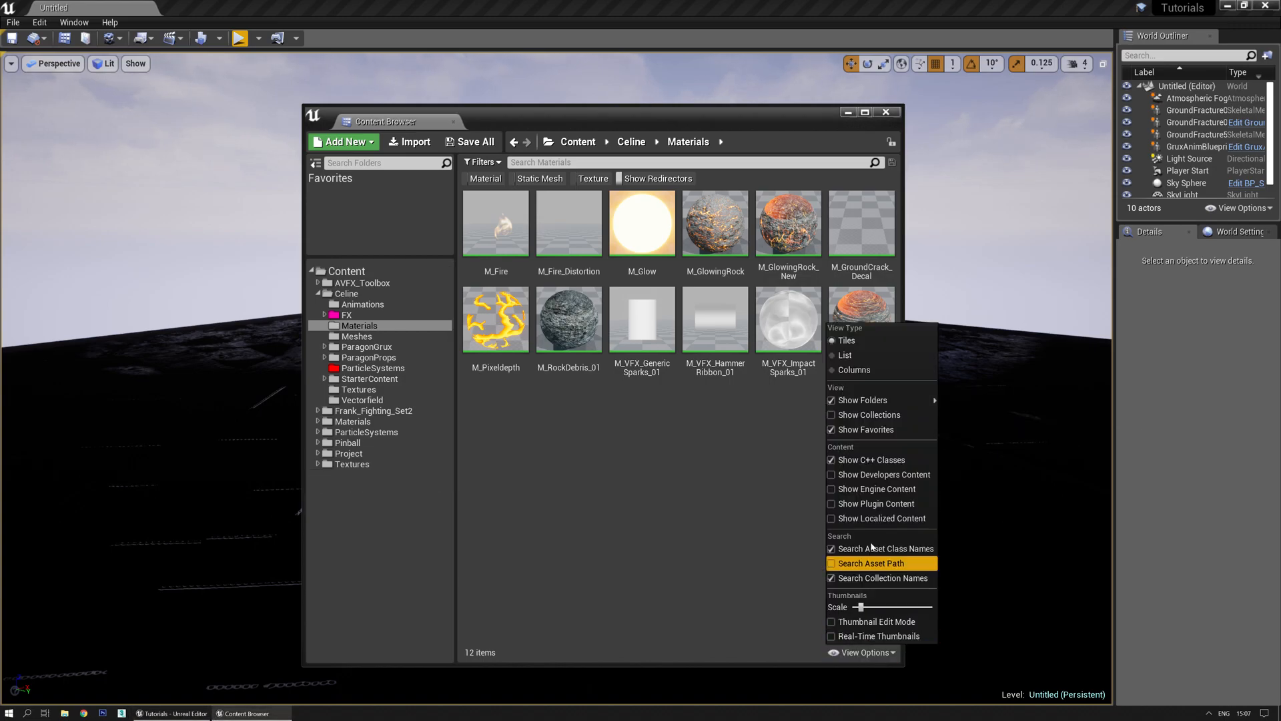
click(861, 431)
double_click(594, 119)
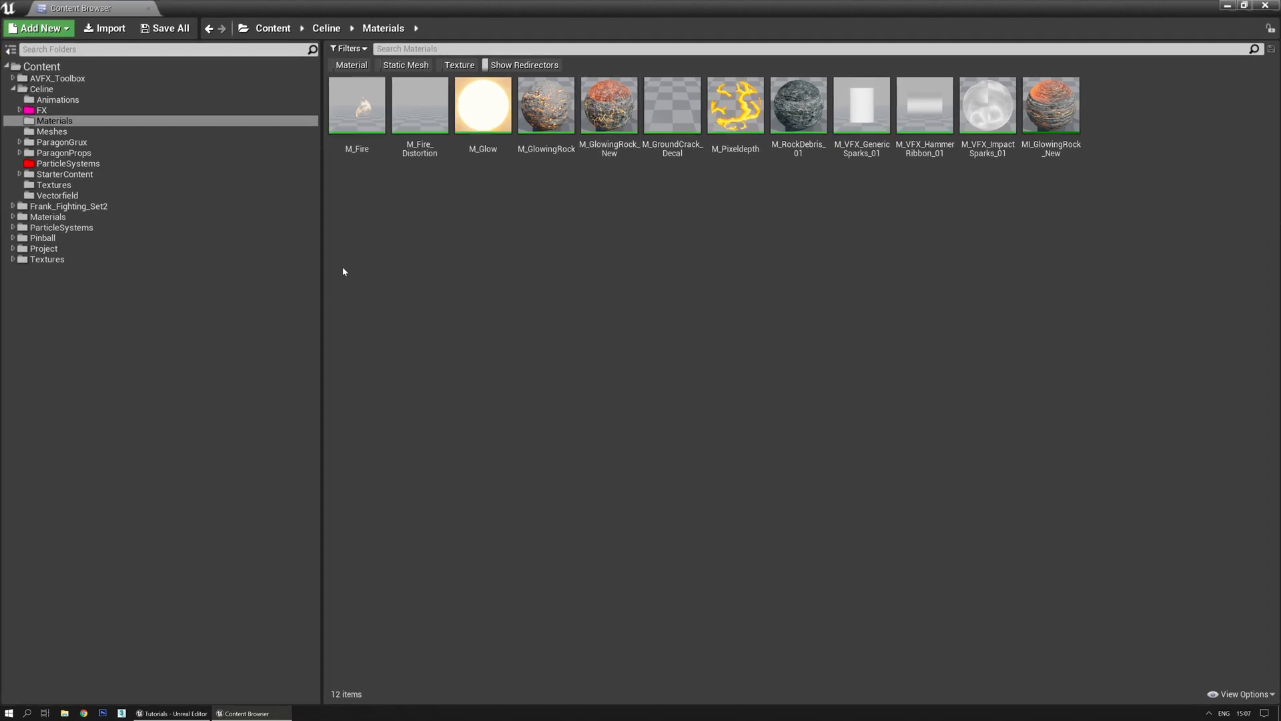
Look through the top-level Textures, Materials, ParticleSystems, Pinball and Project folders to locate the migrated content
click(48, 259)
click(48, 218)
click(53, 228)
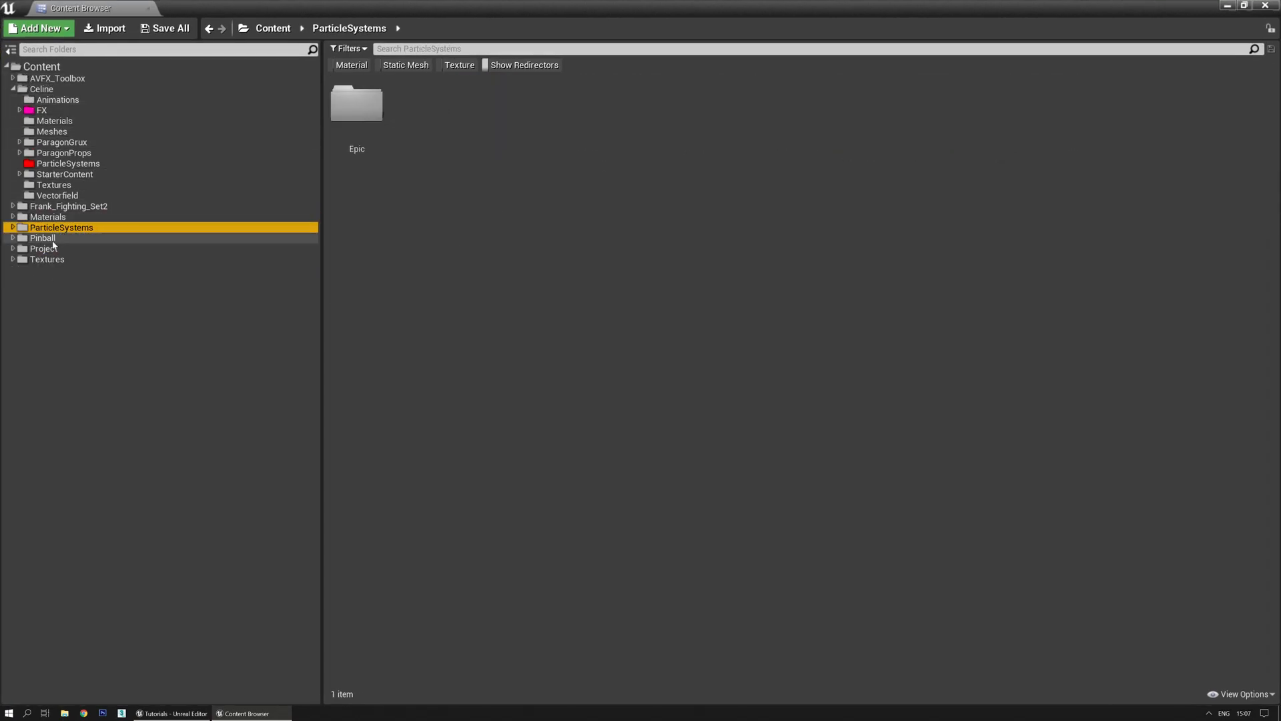
click(53, 239)
click(55, 249)
click(52, 260)
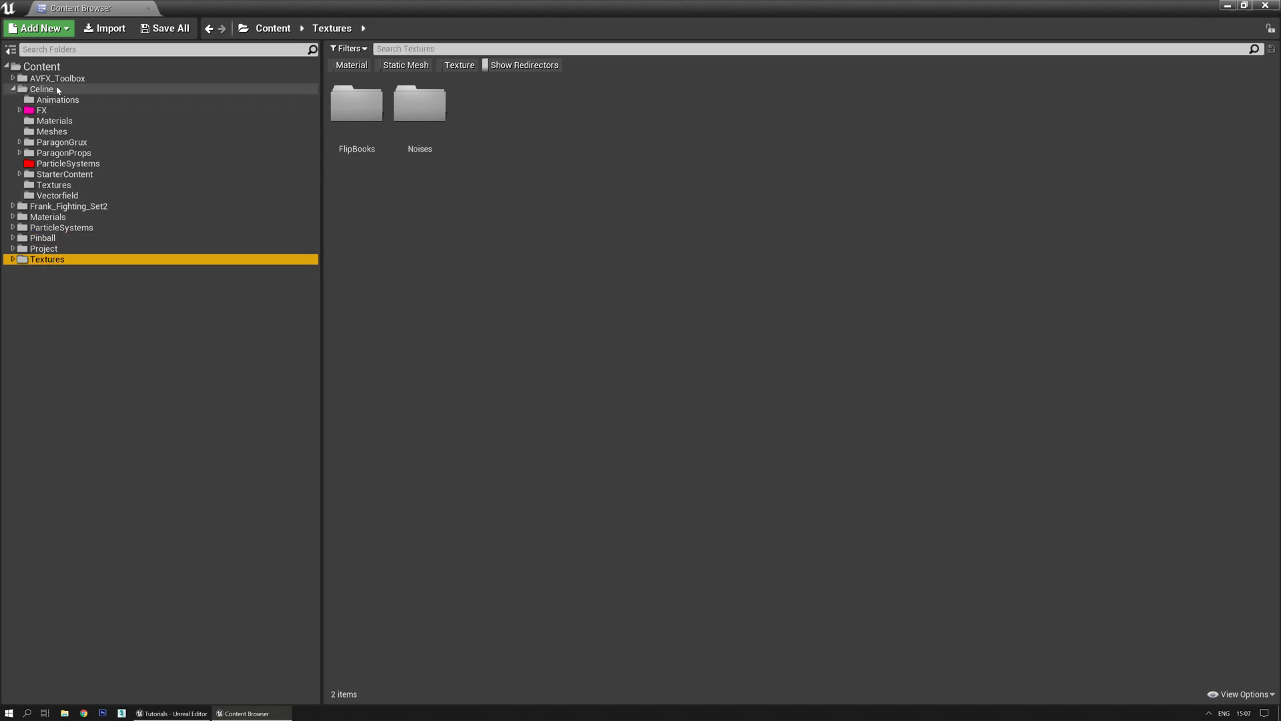
Create a new folder named Smoke inside the Celine folder
click(41, 89)
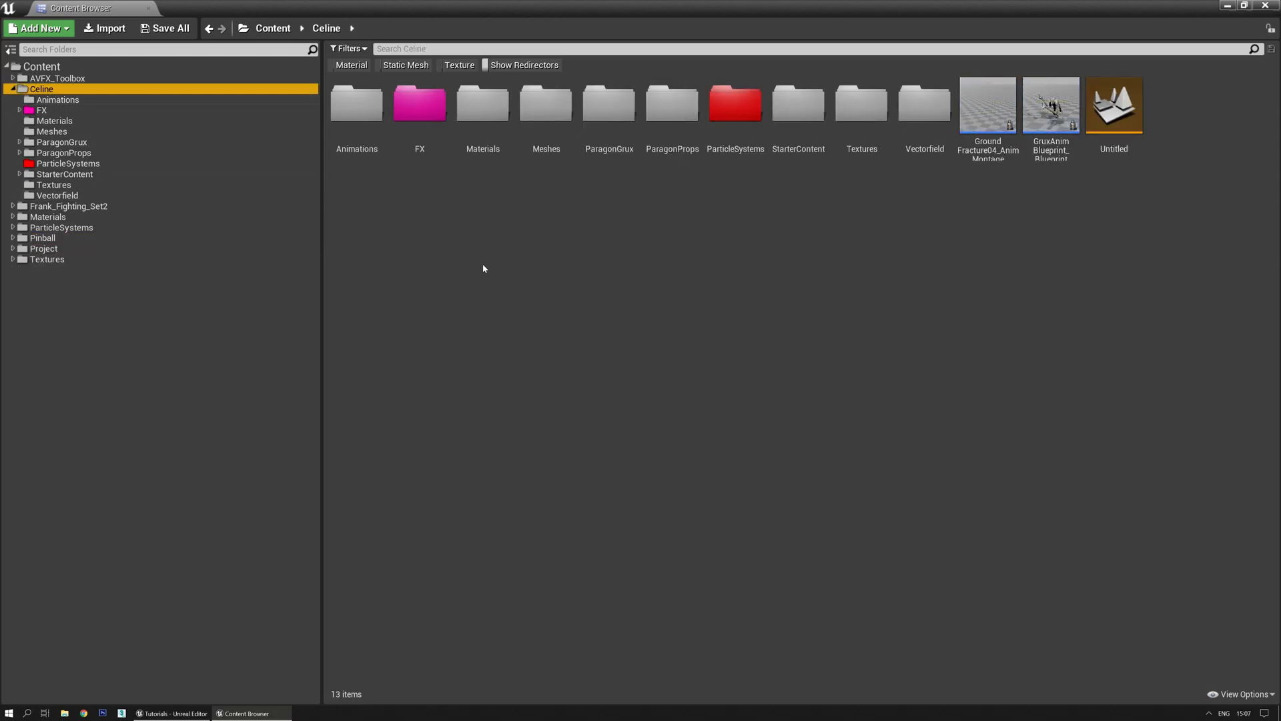
right_click(474, 235)
click(507, 249)
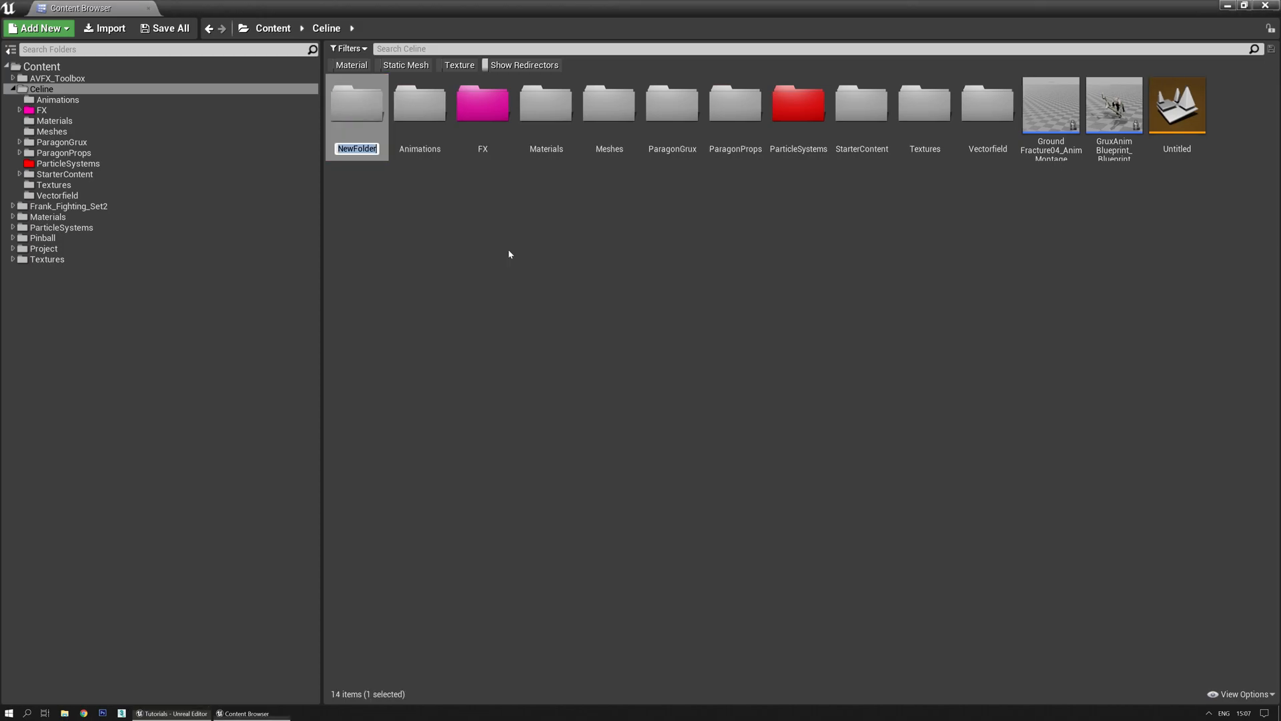
text(Smoke)
key(Return)
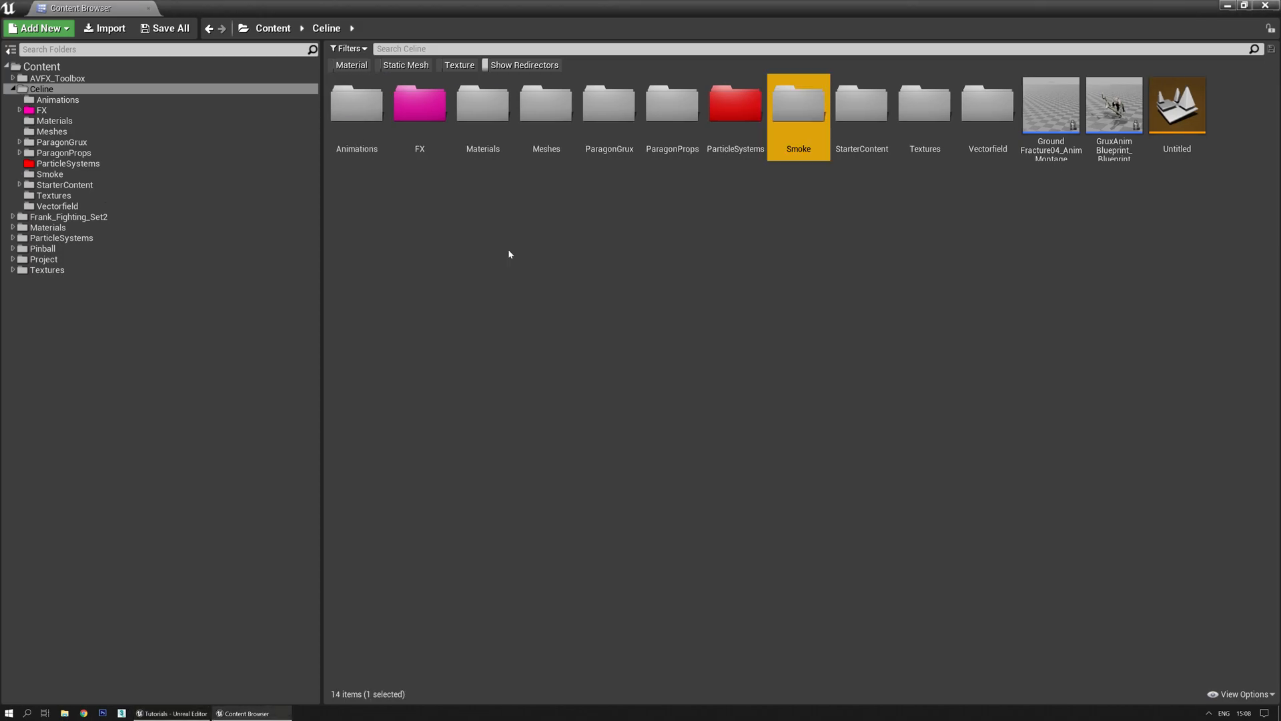
Examine the Project folder and its Materials and Textures subfolders
click(47, 270)
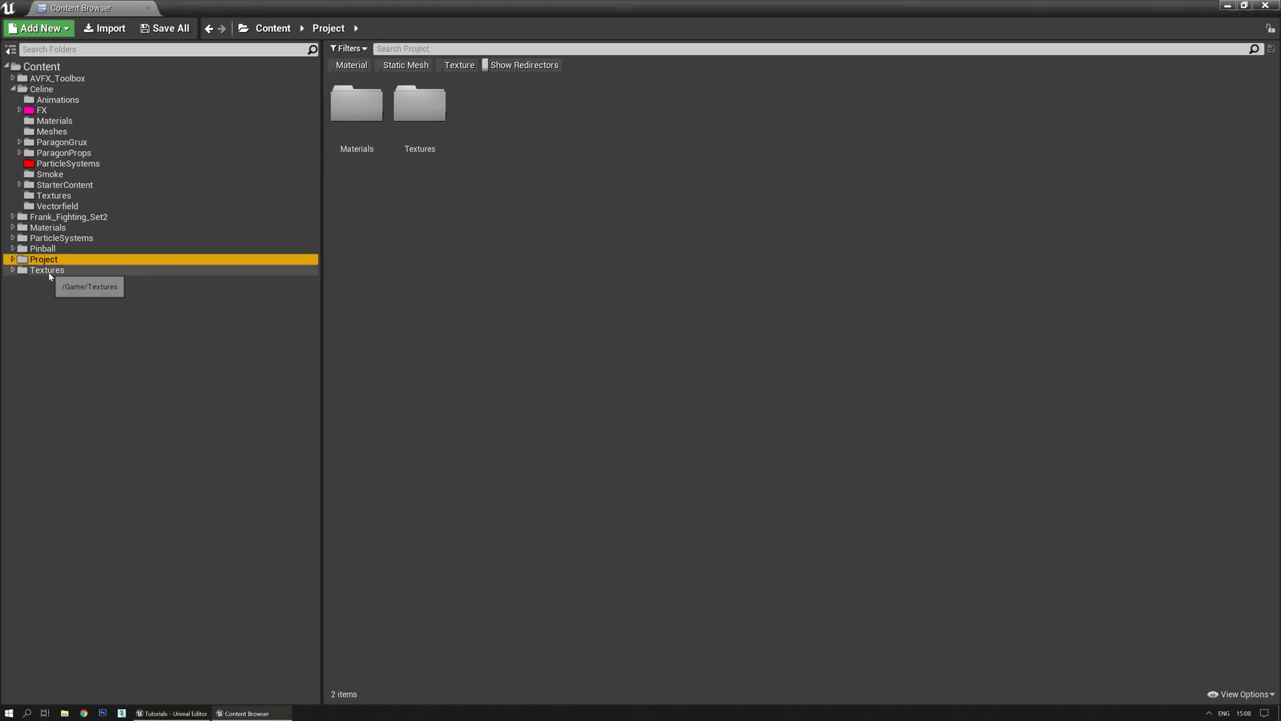
click(51, 261)
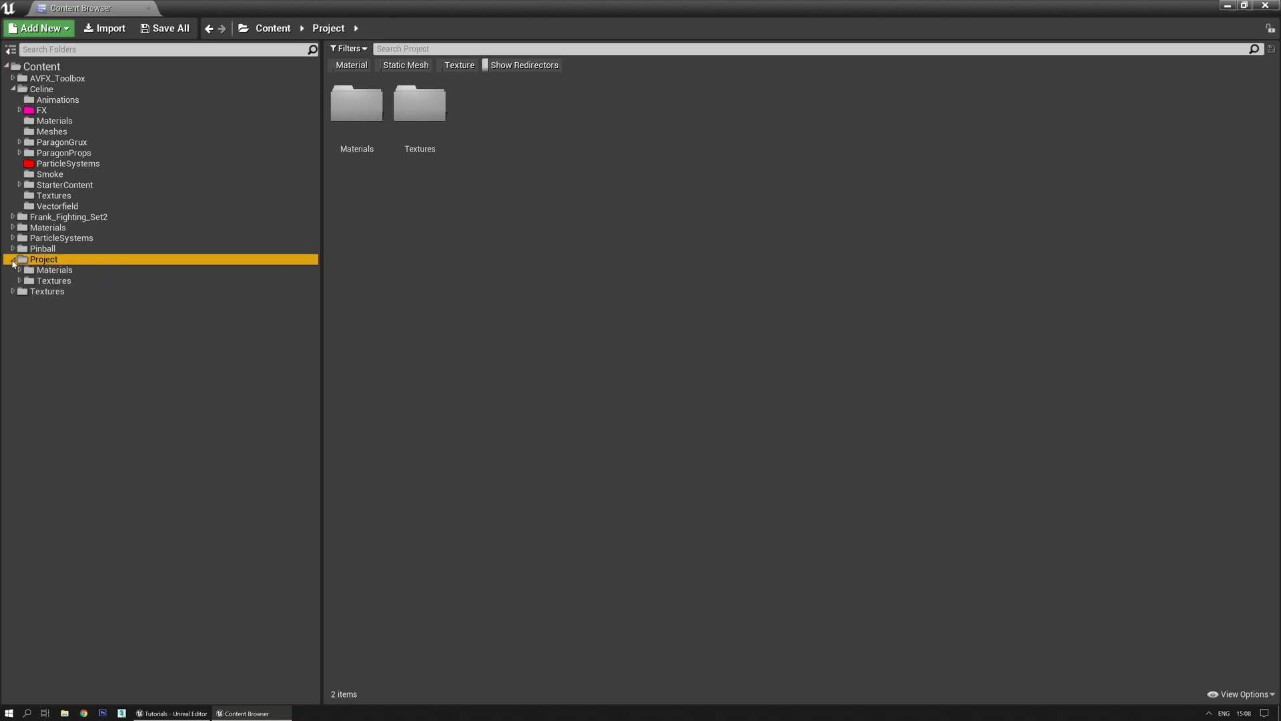
click(57, 281)
click(62, 271)
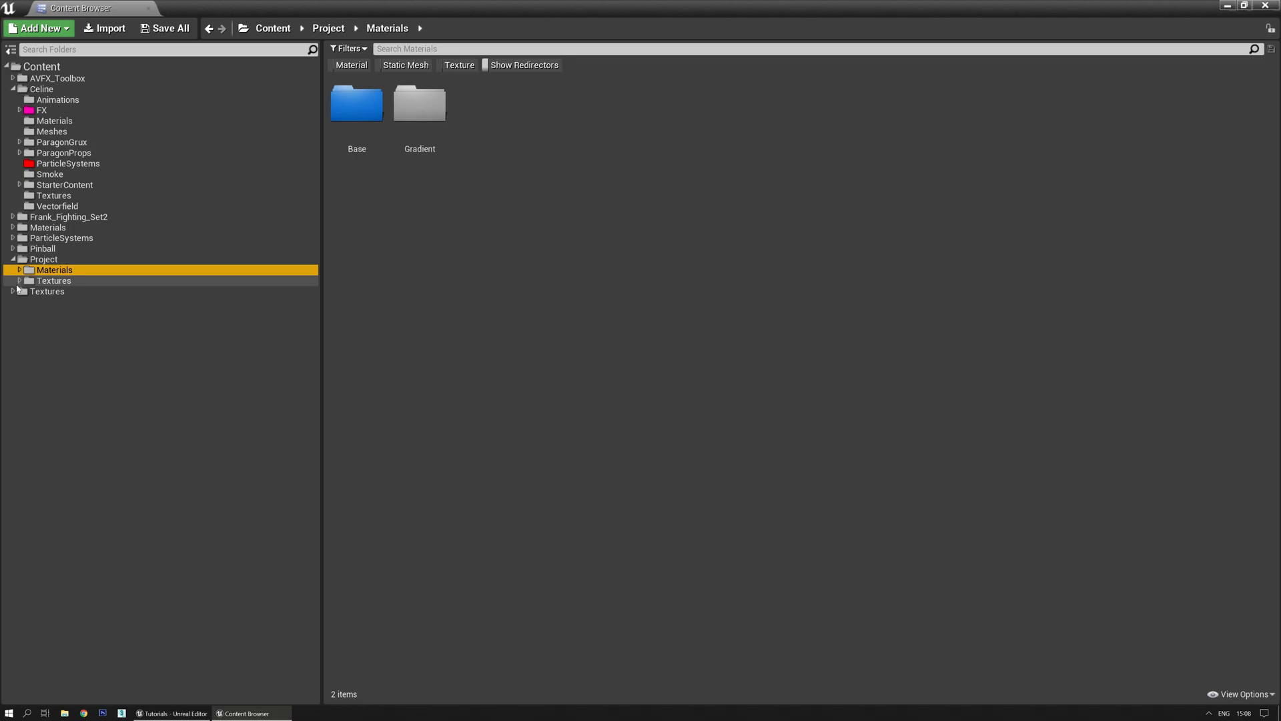
click(43, 260)
Move the top-level Textures, ParticleSystems and Materials folders into the Smoke folder, and fix up redirectors for the whole Content folder
click(44, 292)
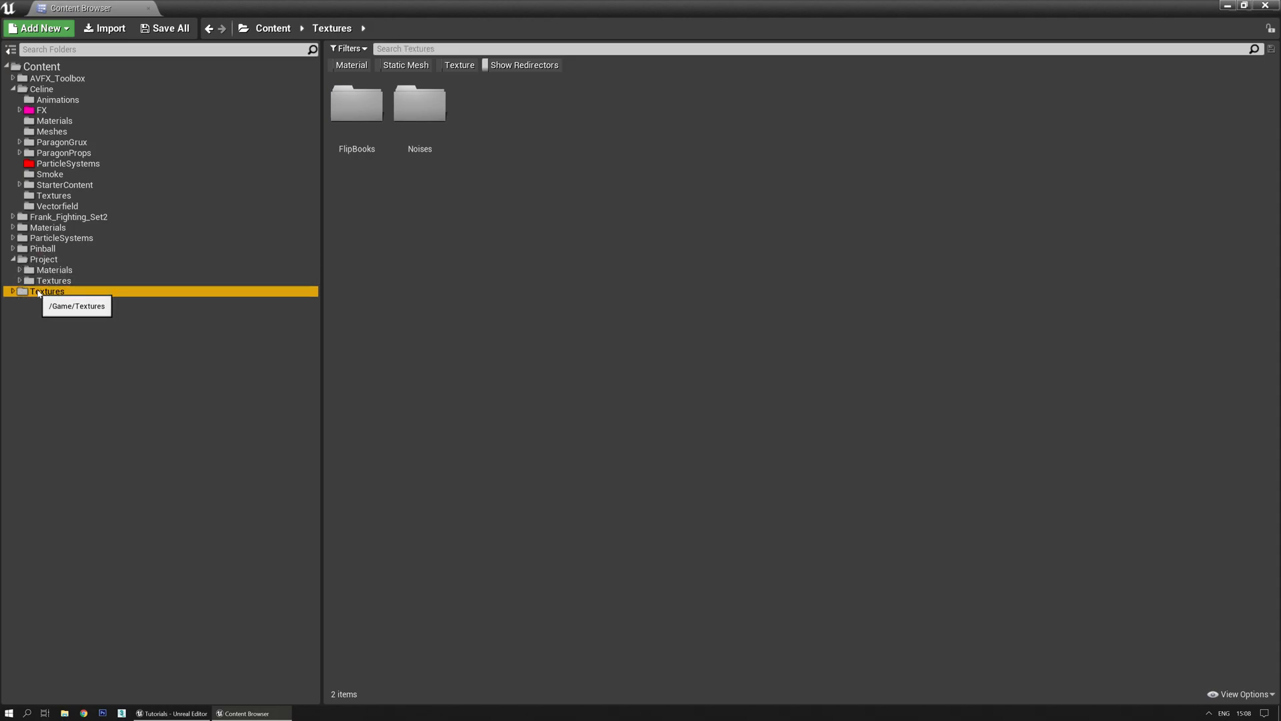
ctrl+click(58, 239)
ctrl+click(55, 229)
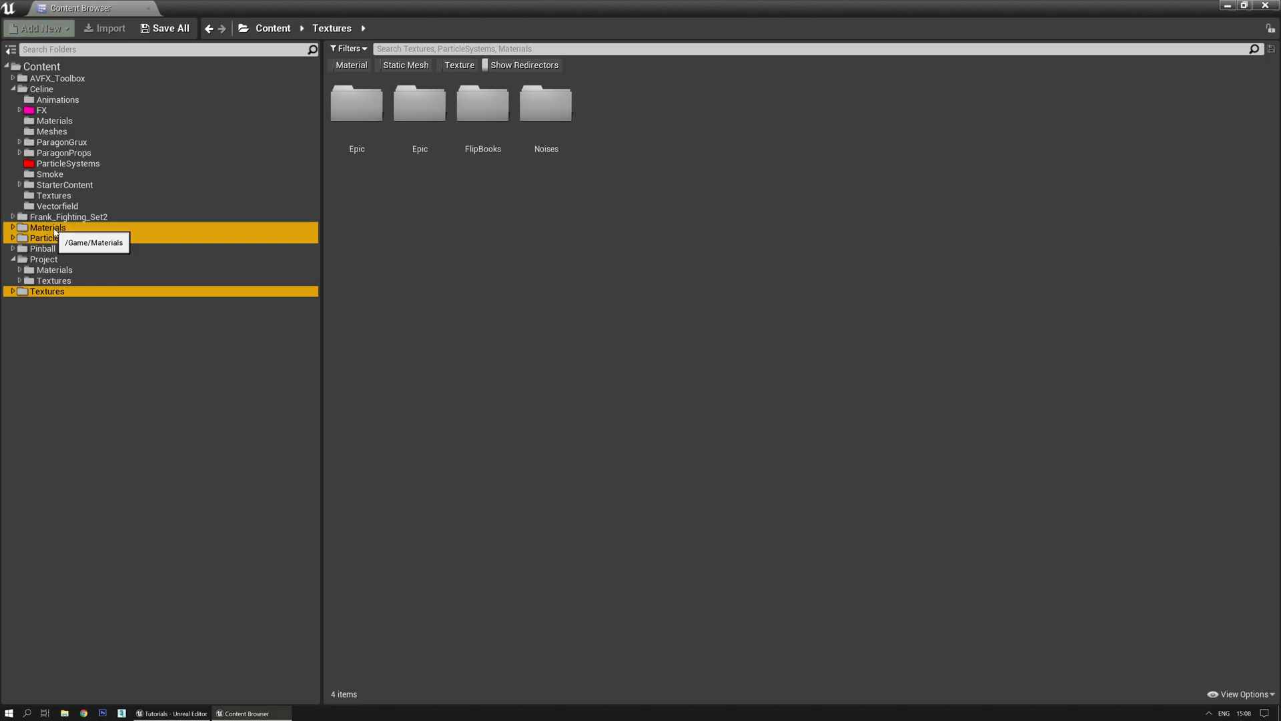
drag(56, 235, 74, 175)
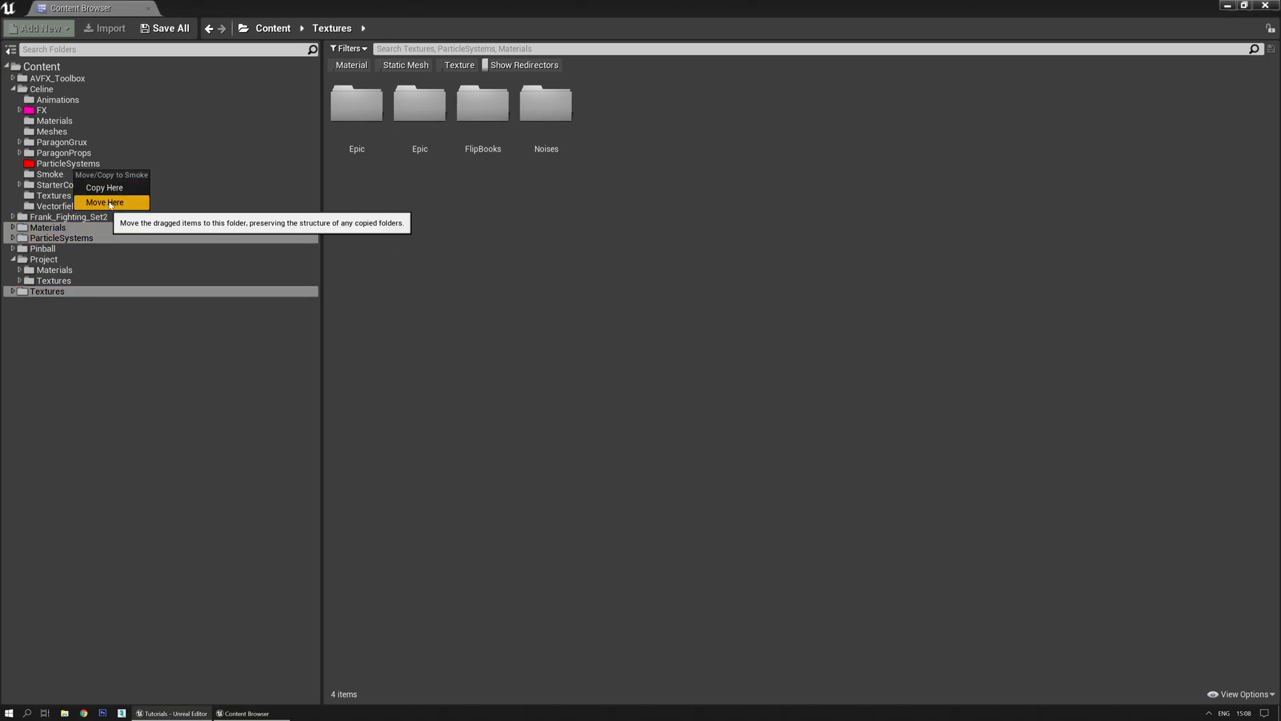
click(110, 203)
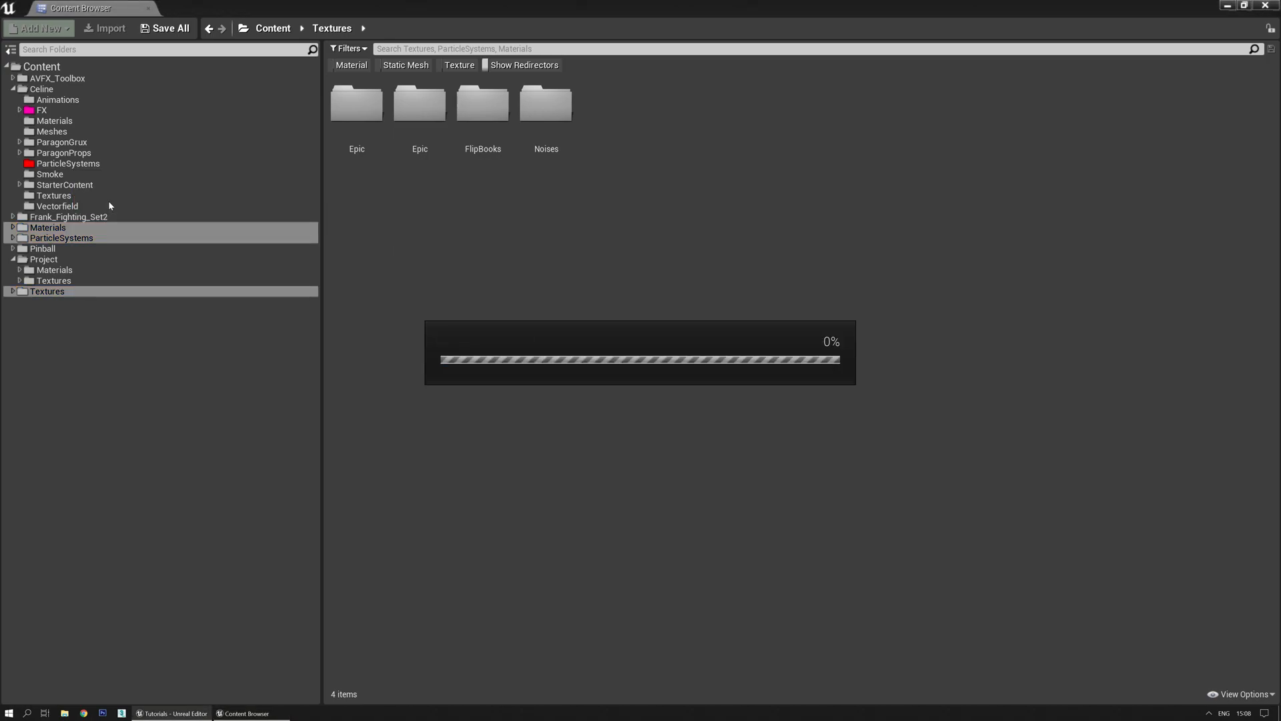
right_click(42, 66)
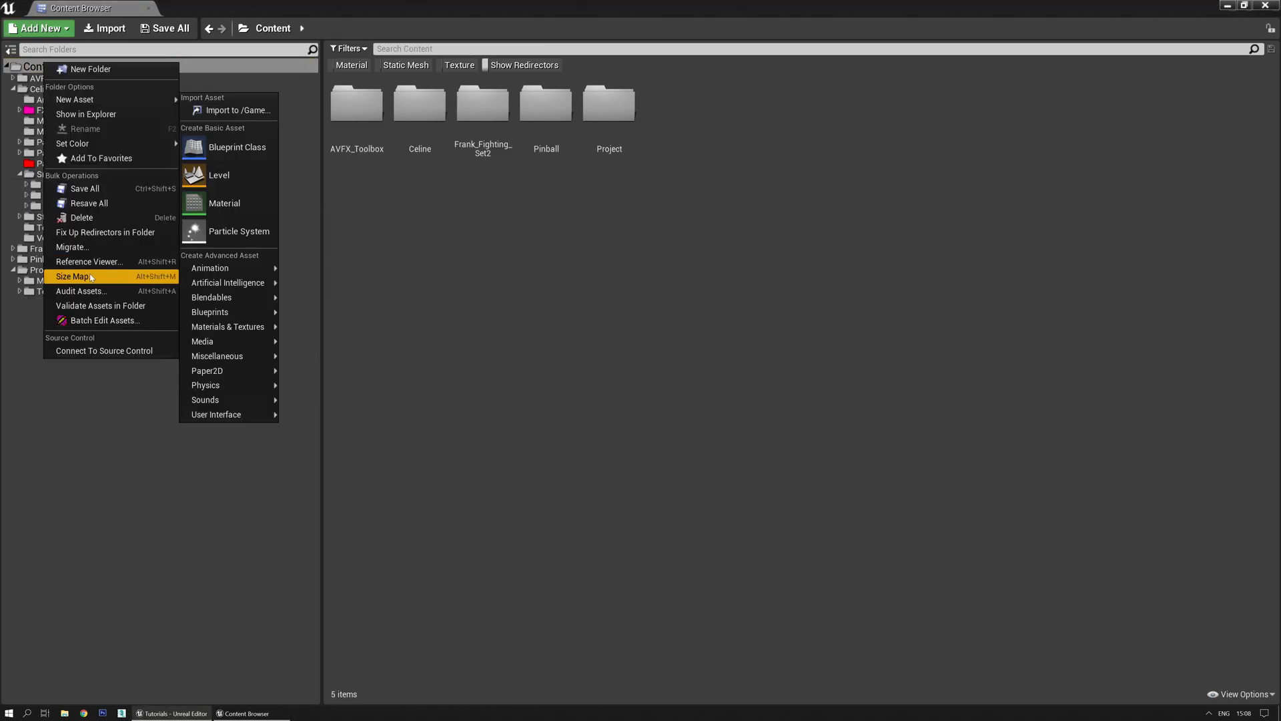
click(103, 233)
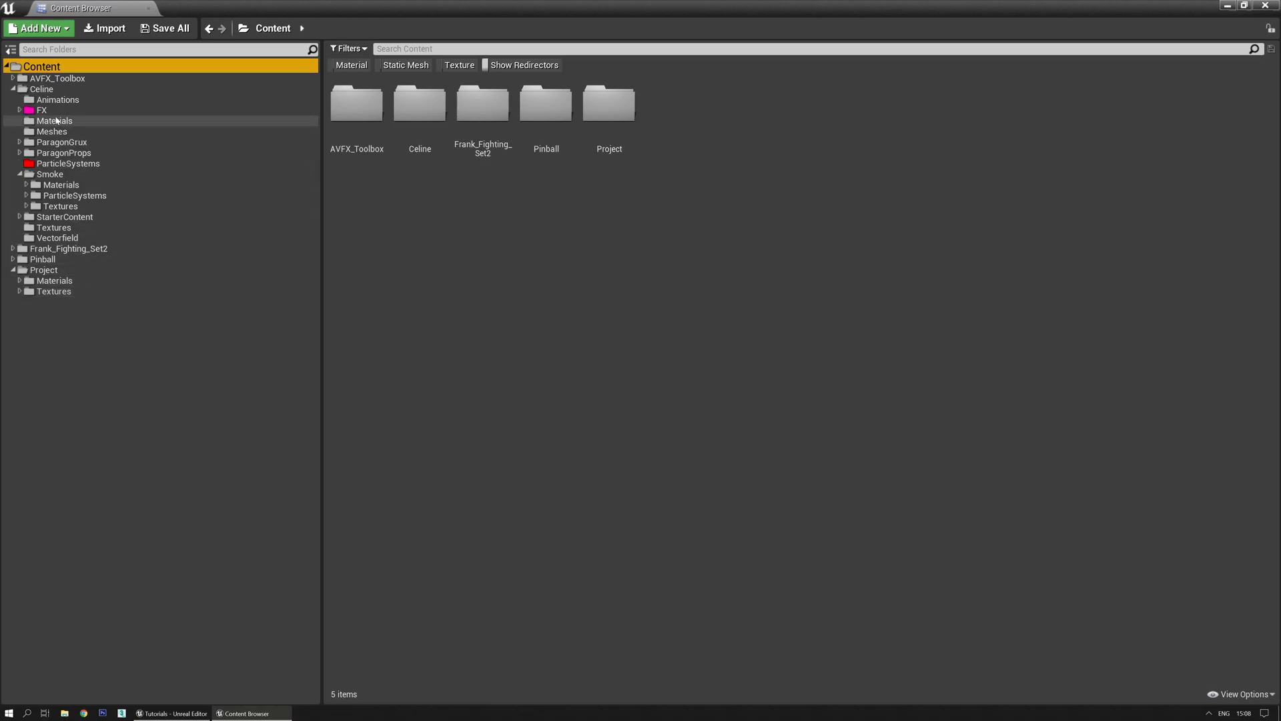
Inspect the assets in the Epic subfolders of Smoke's Materials and ParticleSystems folders
click(61, 175)
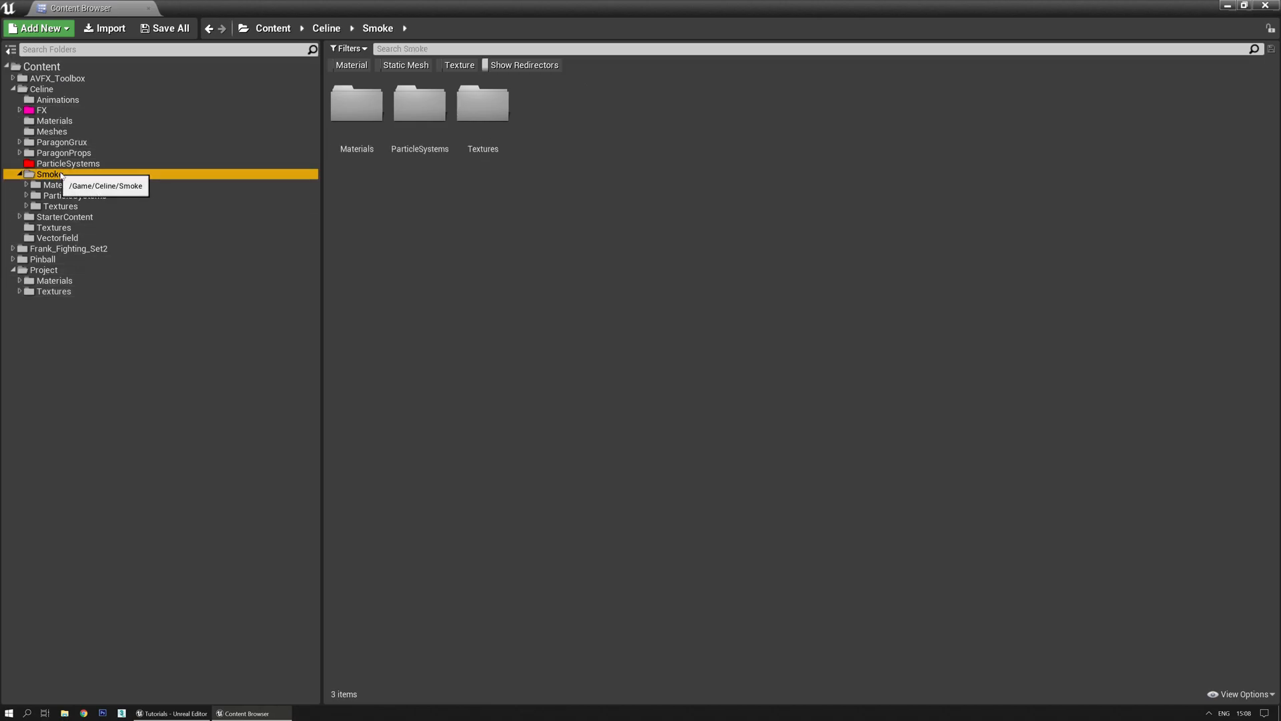
double_click(366, 117)
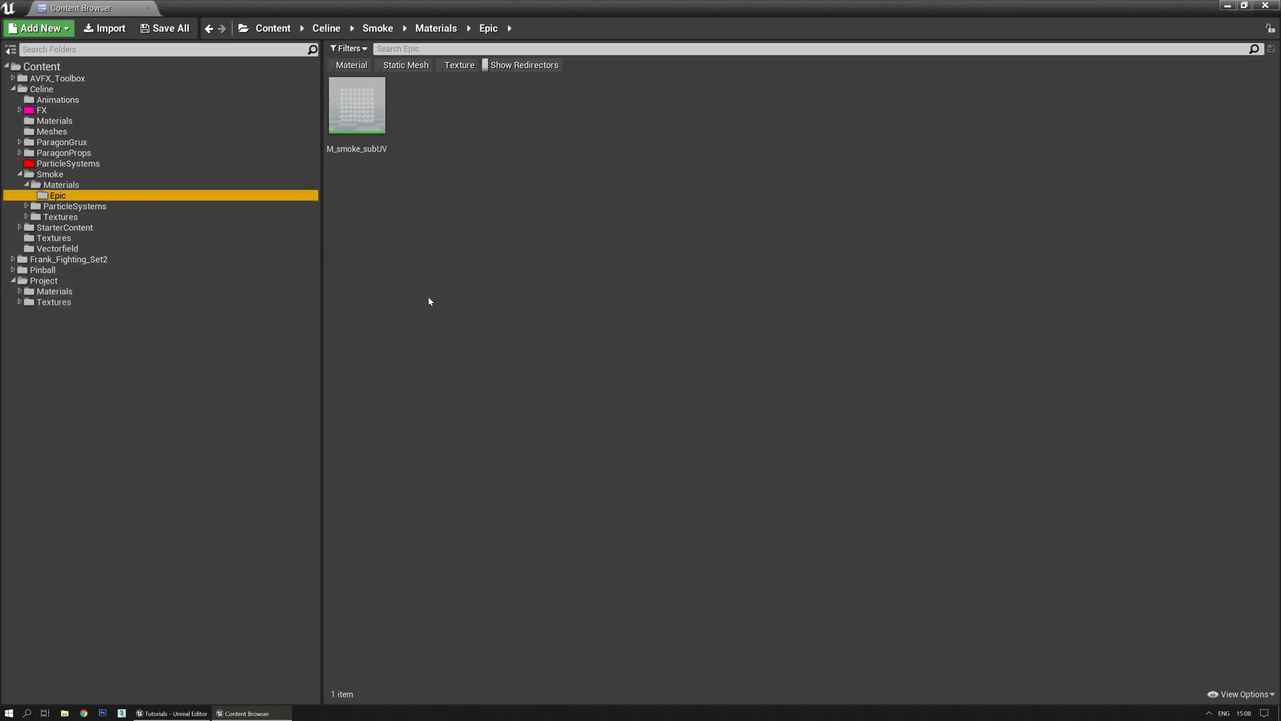
key(Down)
key(Right)
key(Down)
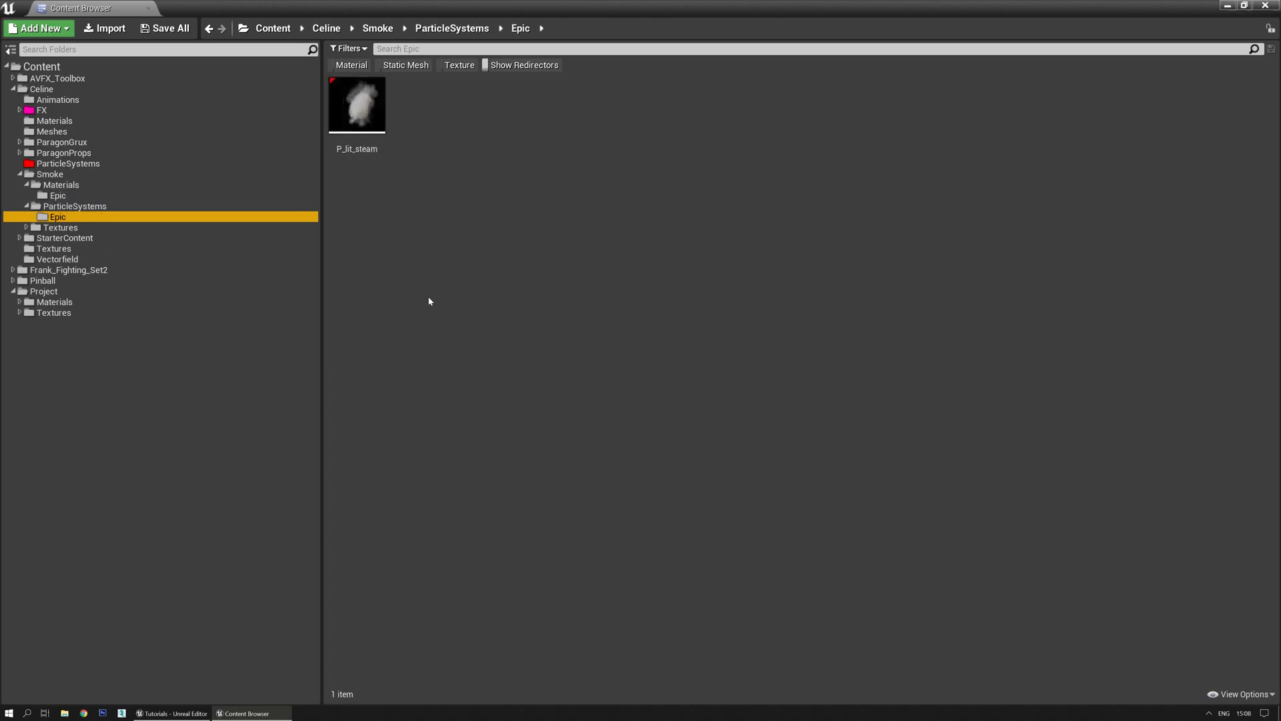
Look through the FlipBooks and Noises subfolders of Smoke's Textures folder
key(Down)
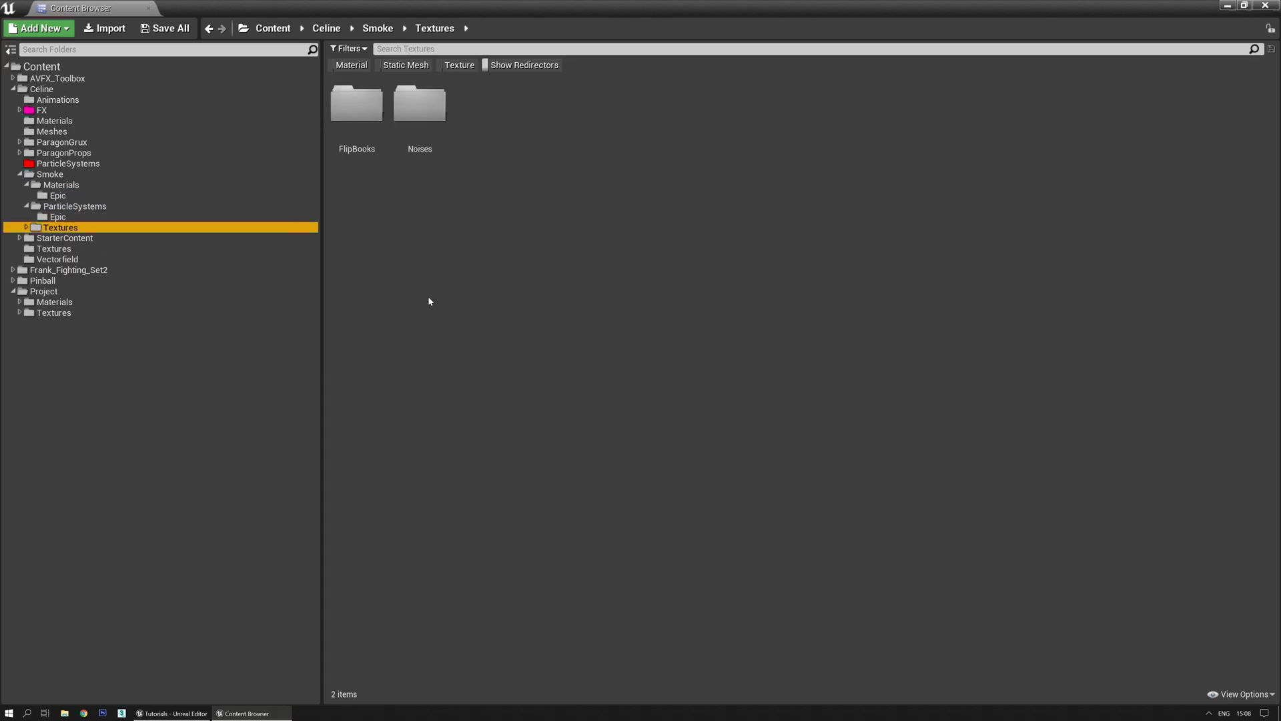
key(Right)
key(Down)
key(Down)
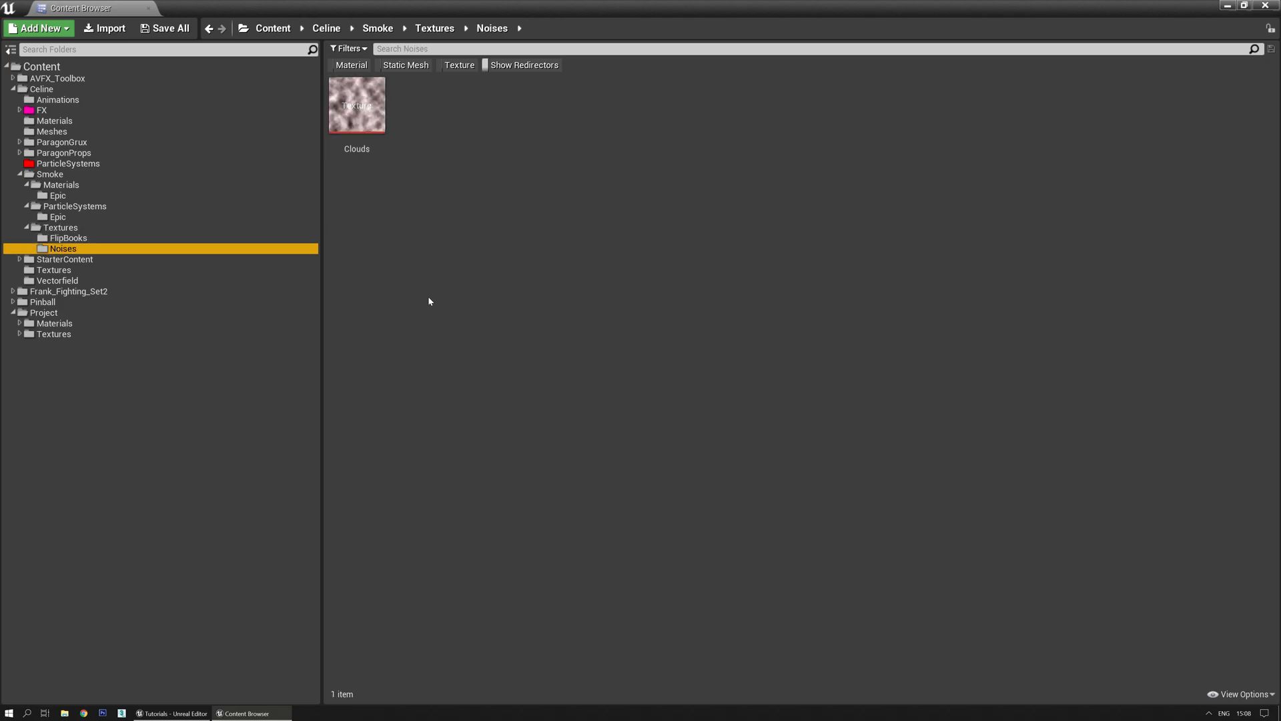
key(Up)
key(Up)
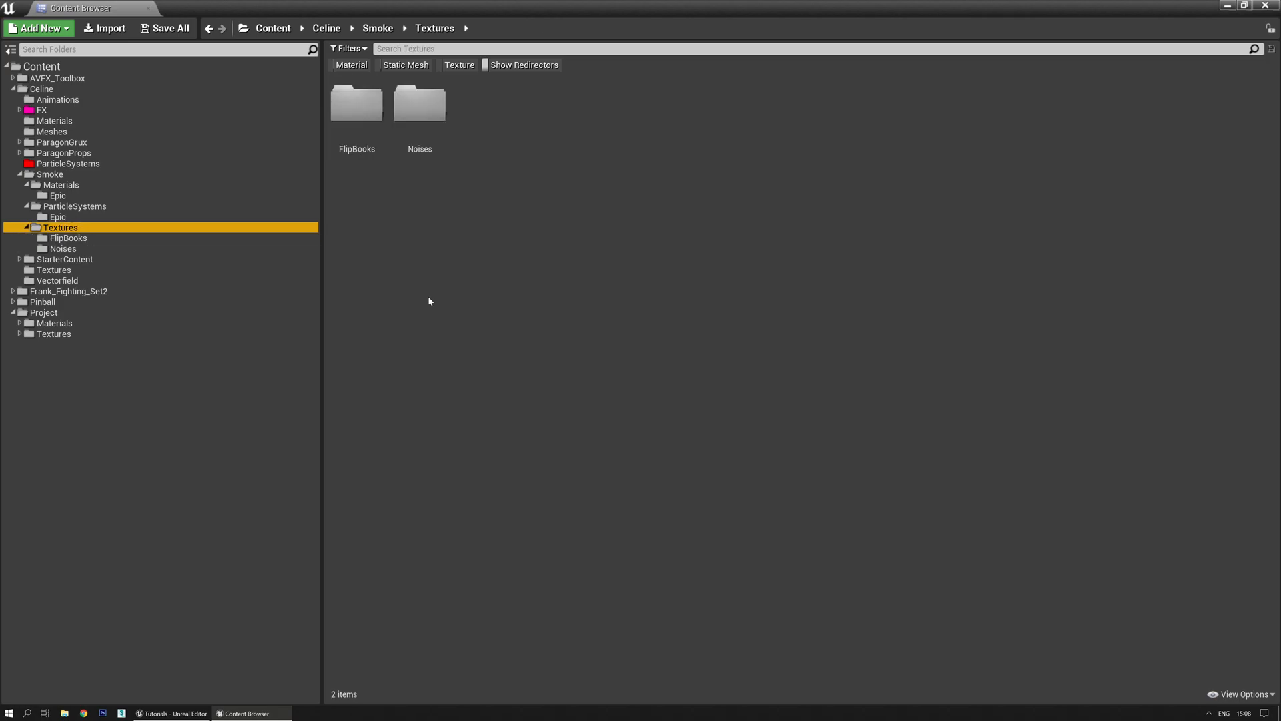
key(Down)
click(360, 118)
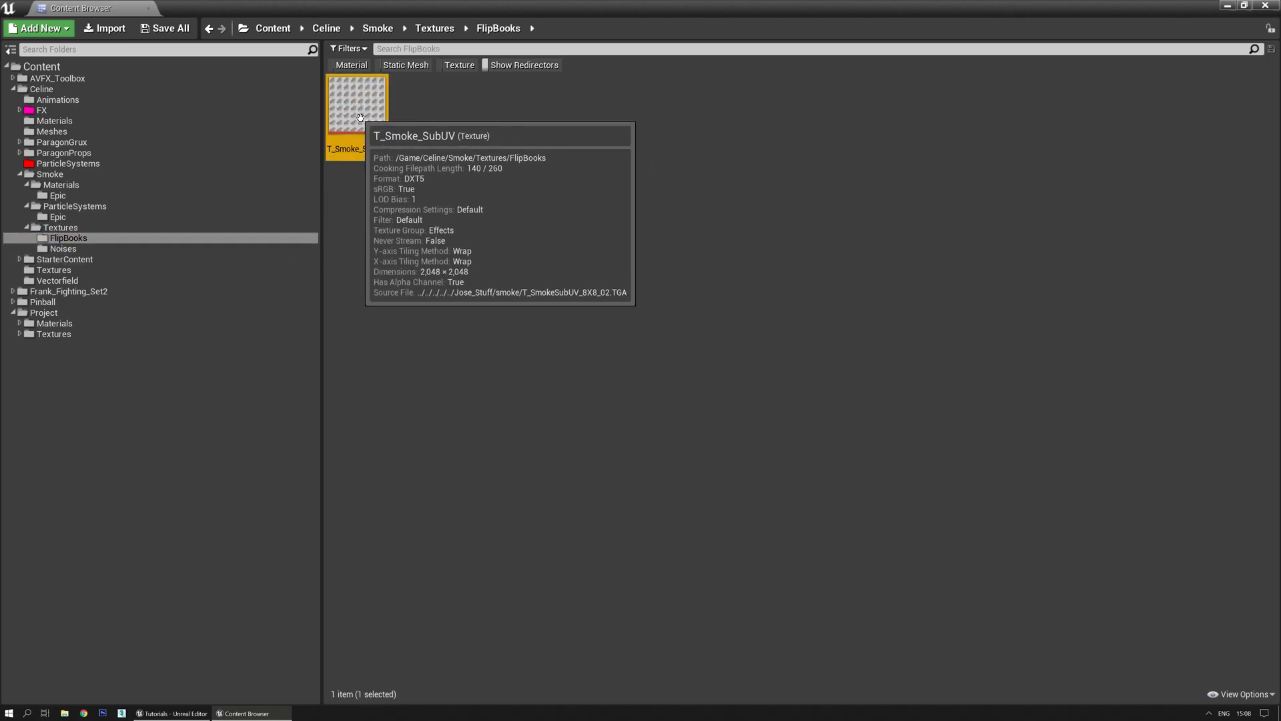
Inspect the Clouds texture from the Noises folder and its compression settings, closing the texture again
click(63, 248)
double_click(349, 130)
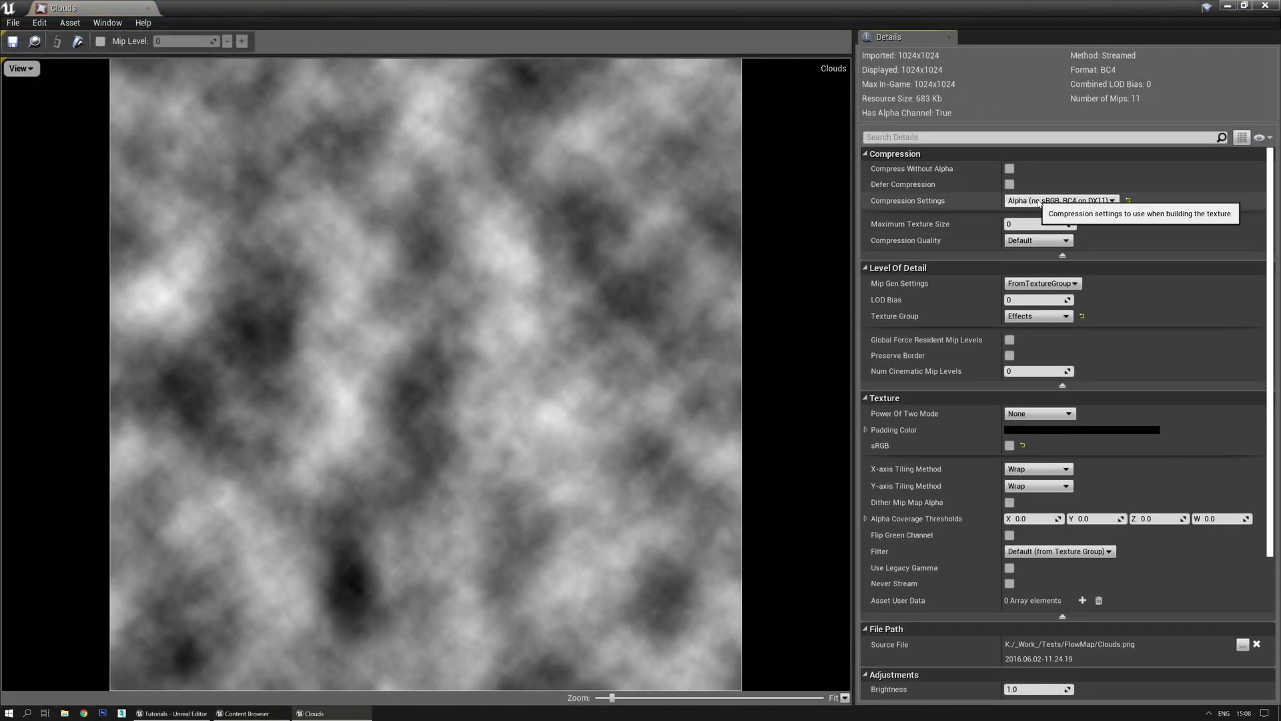
click(148, 9)
Inspect the T_Smoke_SubUV flipbook texture from the FlipBooks folder with its alpha channel hidden, closing the texture again
click(67, 239)
click(347, 111)
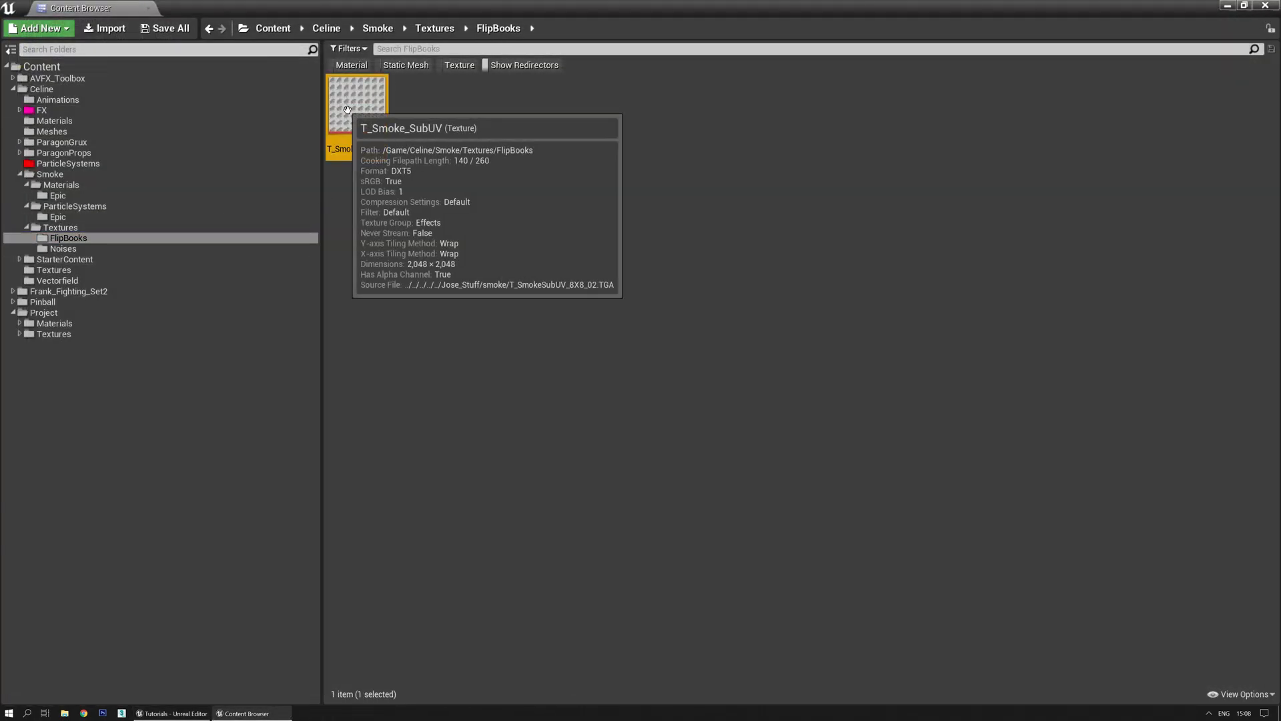
double_click(347, 111)
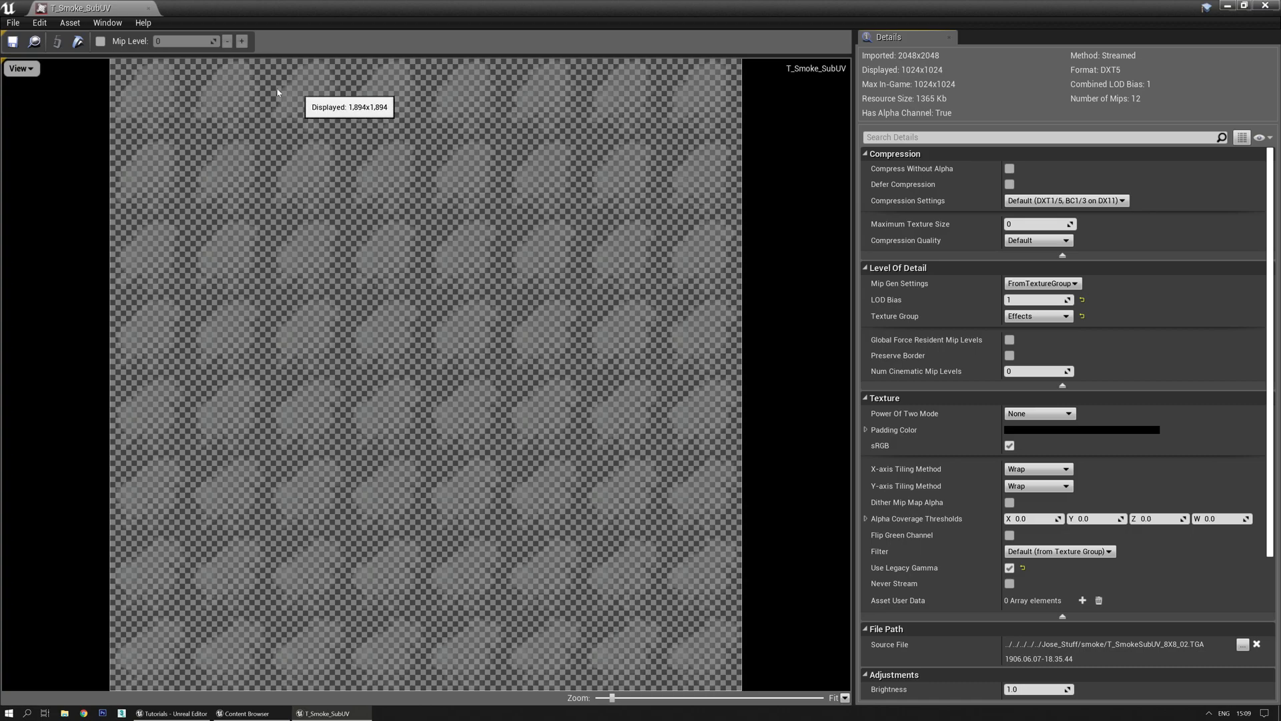
click(21, 68)
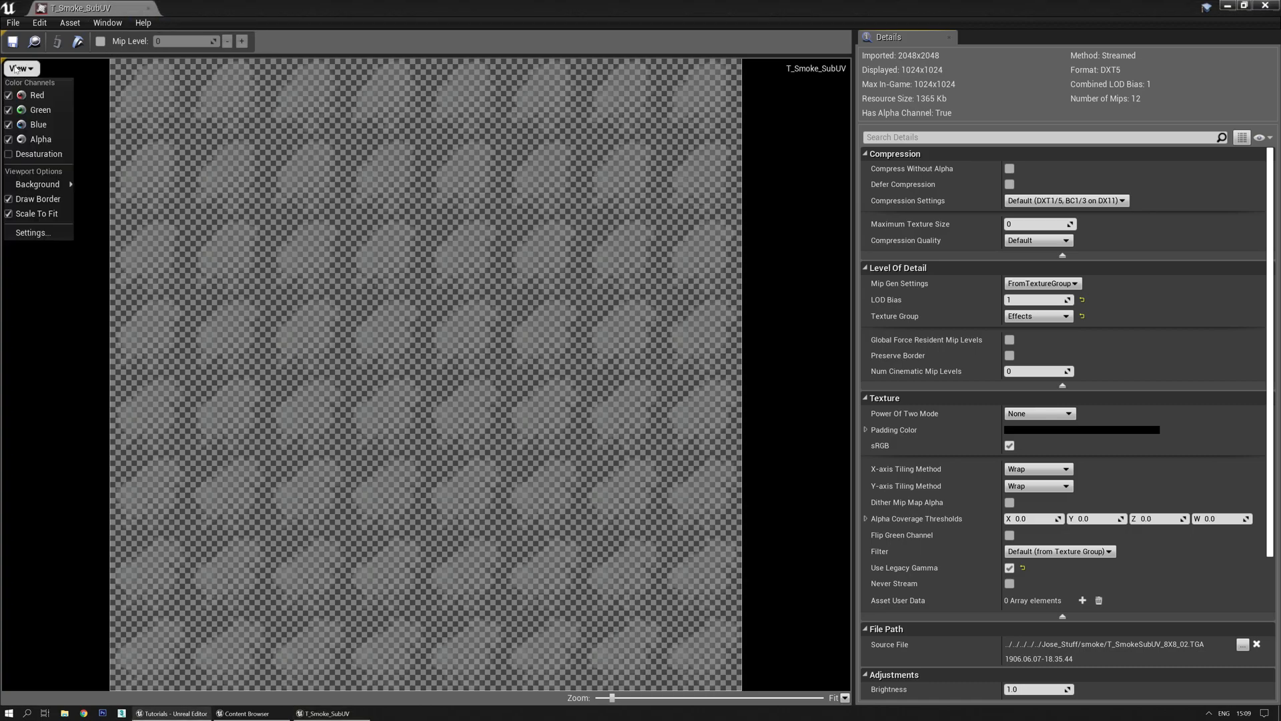
click(39, 150)
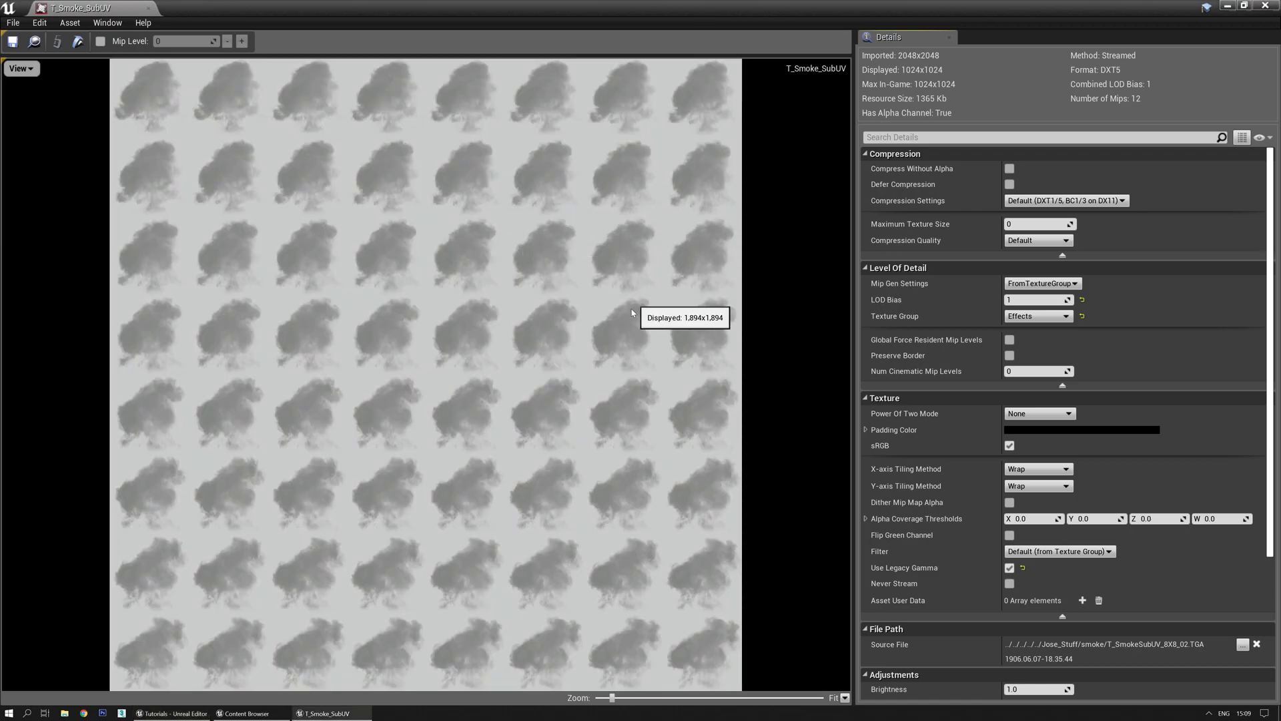
click(149, 9)
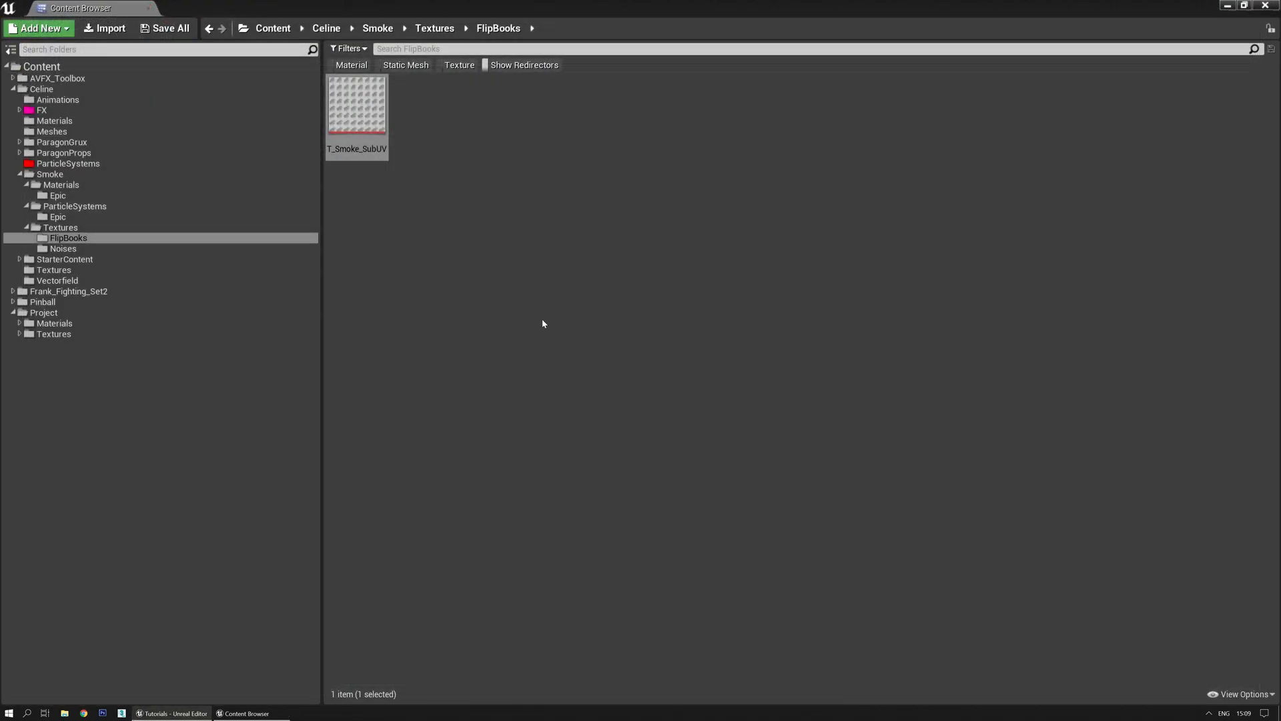
Open the M_smoke_subUV material from Smoke's Materials/Epic folder and select its Texture Sample node
click(75, 199)
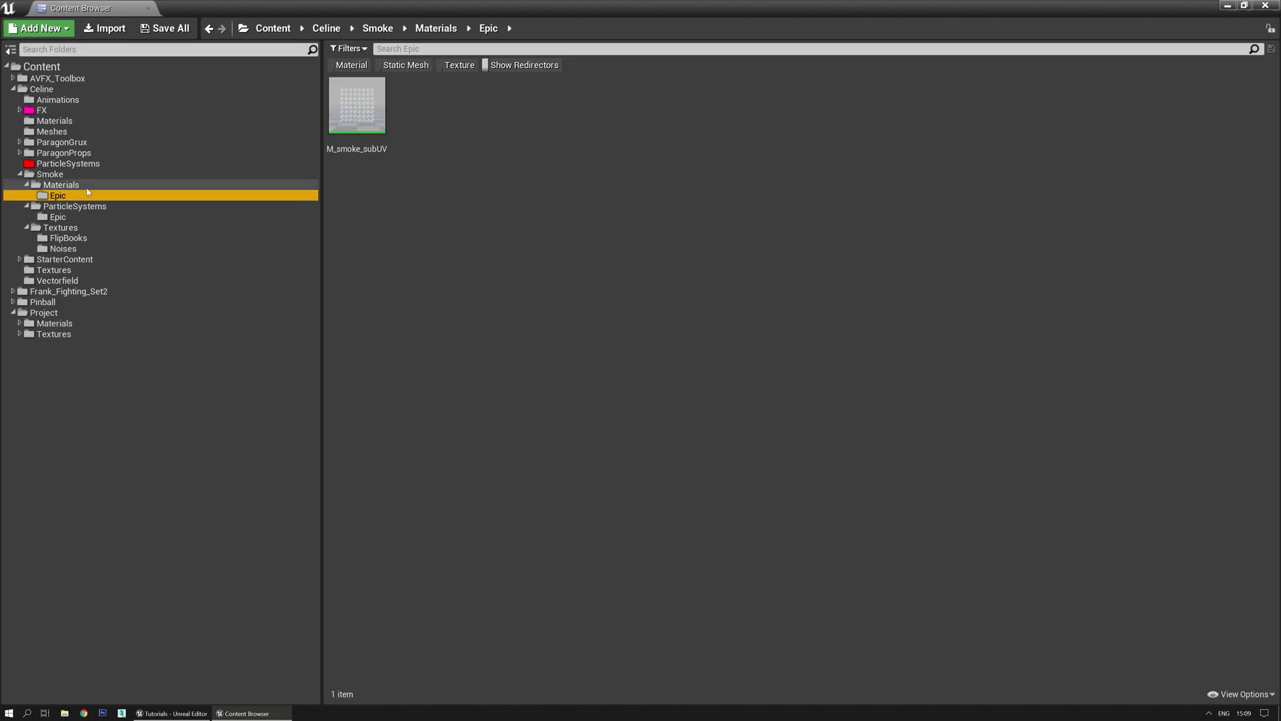
double_click(356, 104)
right_drag(726, 328, 1135, 311)
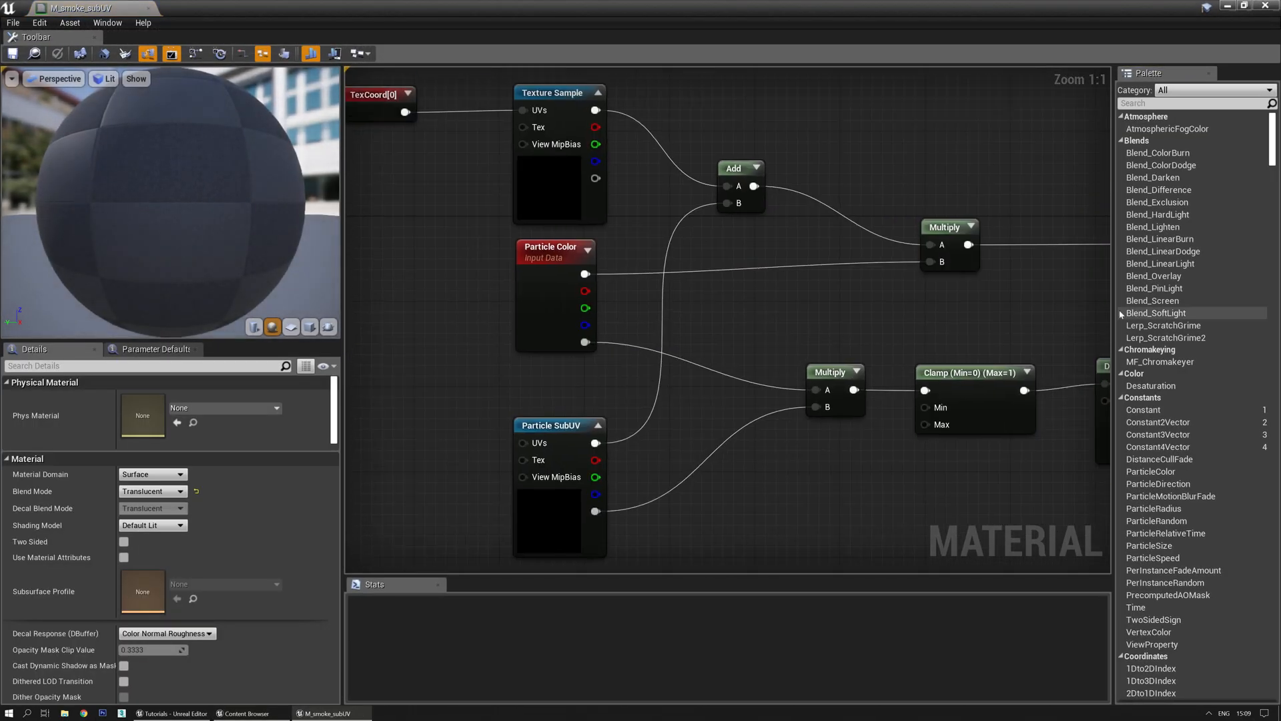
scroll(834, 311, down, 2)
right_drag(423, 279, 526, 360)
scroll(608, 342, up, 2)
right_drag(634, 346, 471, 355)
click(595, 203)
Set the Particle SubUV node's sampler source to Shared: Wrap
right_drag(808, 239, 808, 197)
right_drag(611, 510, 656, 283)
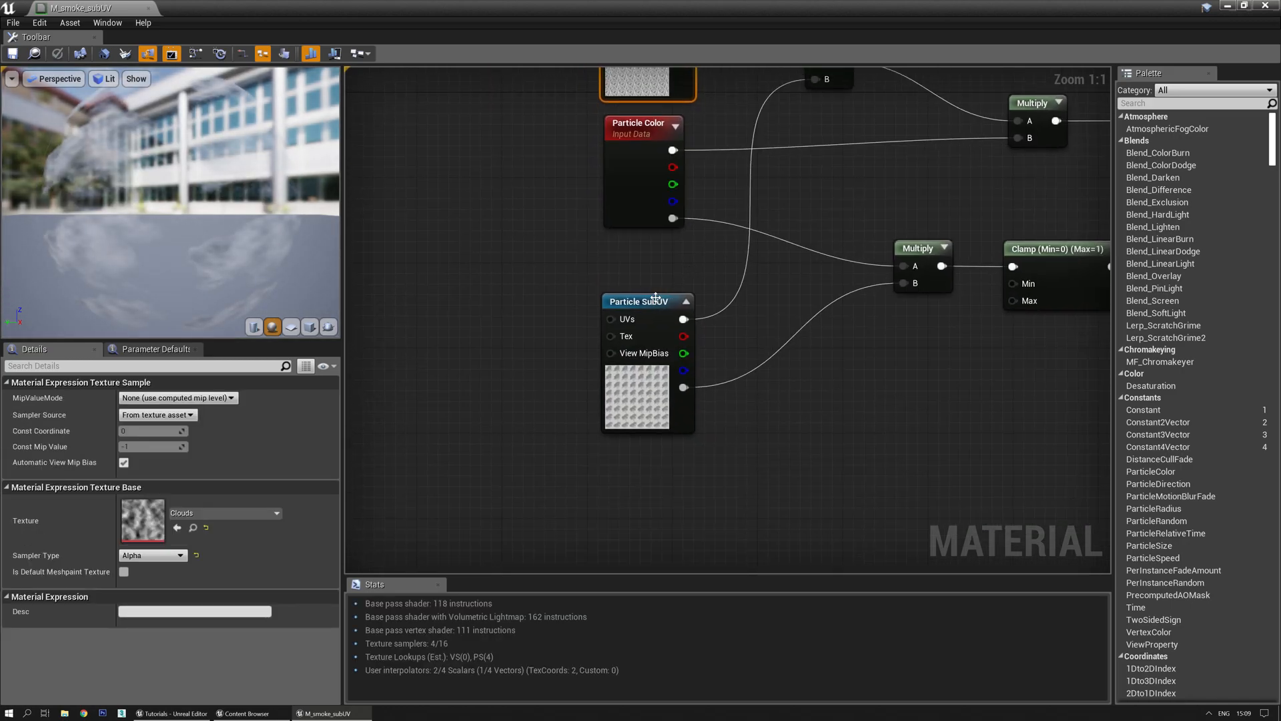
click(652, 277)
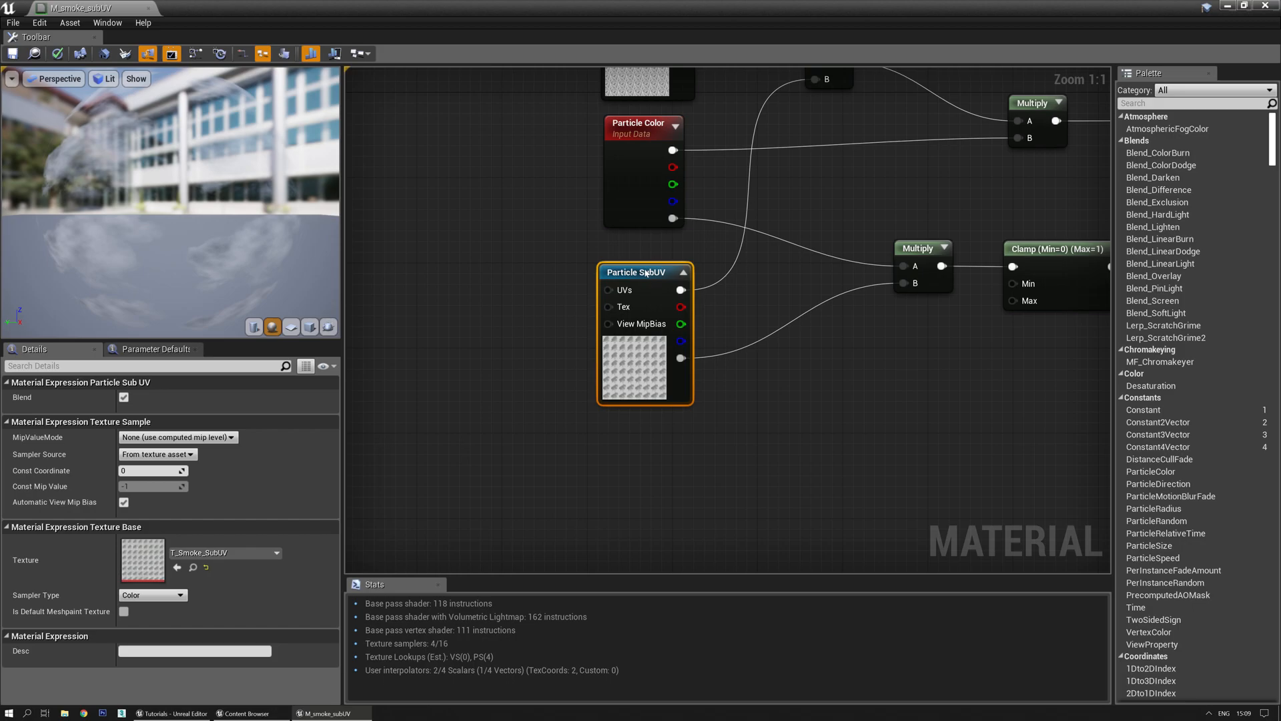
click(158, 453)
click(154, 467)
Set the sampler source of the Clouds Texture Sample node to Shared: Wrap
right_drag(481, 211, 502, 463)
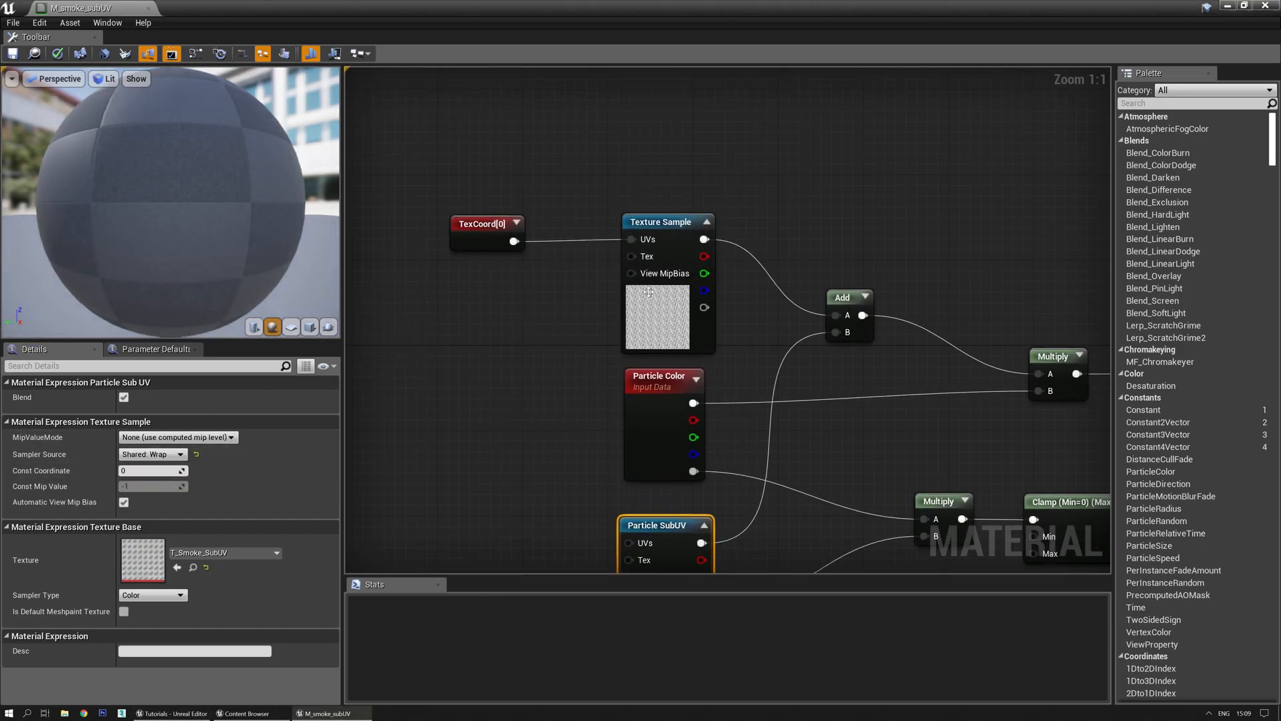
click(664, 222)
click(166, 418)
click(145, 435)
Examine the graph from the Multiply nodes to the material output, and rotate the light in the material preview
right_drag(887, 534, 673, 307)
scroll(673, 333, down, 3)
right_drag(833, 335, 630, 409)
scroll(630, 413, up, 3)
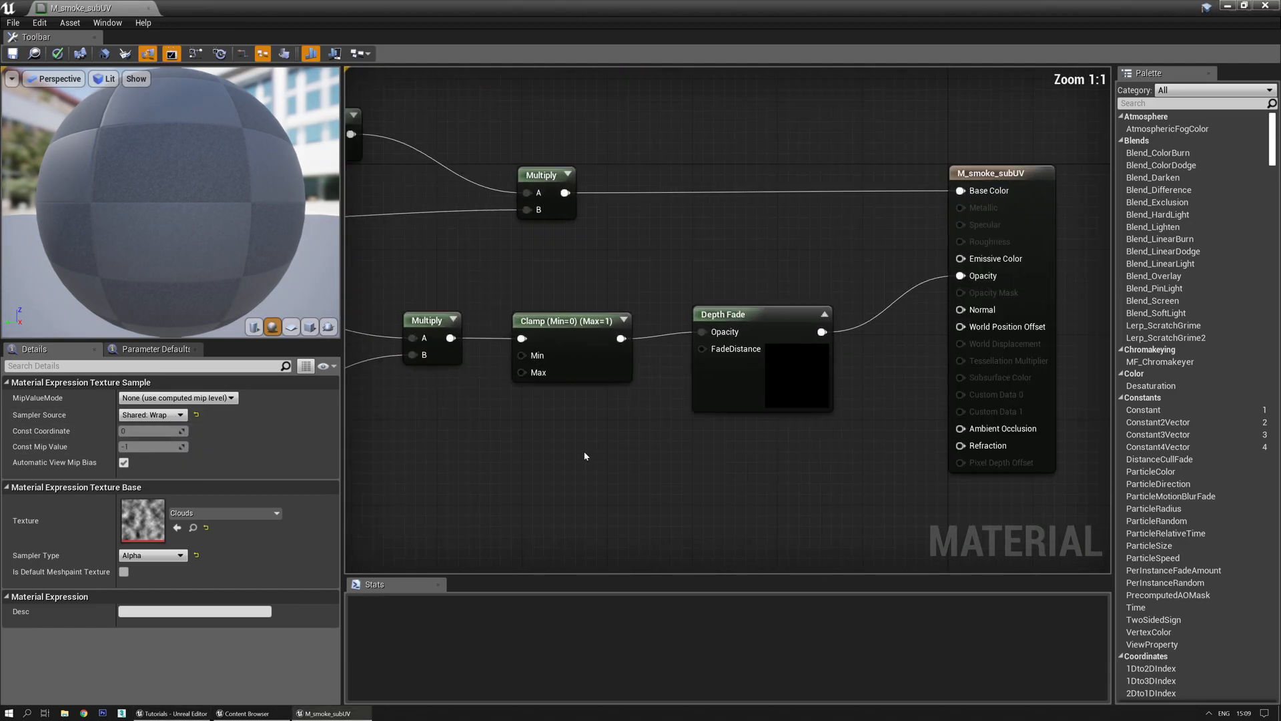
right_drag(550, 467, 782, 373)
scroll(642, 418, down, 2)
right_drag(728, 424, 656, 408)
right_drag(522, 403, 558, 415)
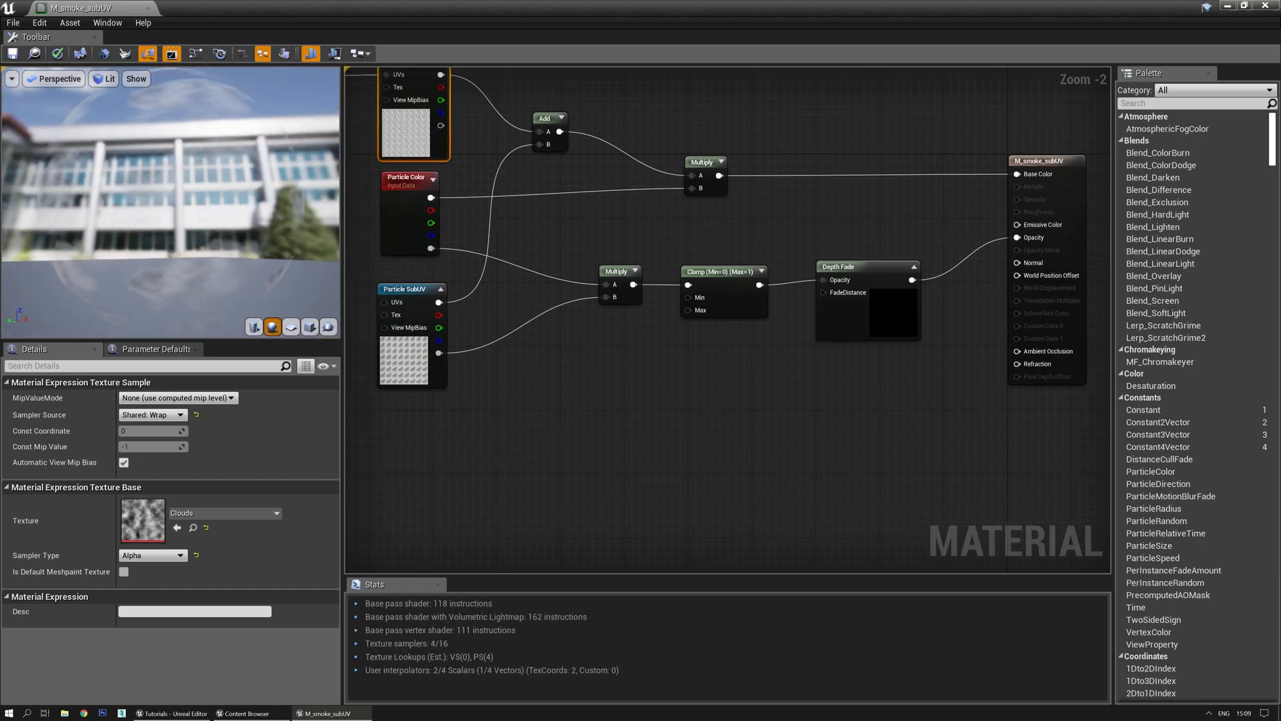
mouse_move(164, 261)
mouse_down()
mouse_move(200, 250)
mouse_move(227, 261)
mouse_move(165, 261)
mouse_move(214, 251)
mouse_move(187, 240)
mouse_move(154, 254)
mouse_up()
key(l)
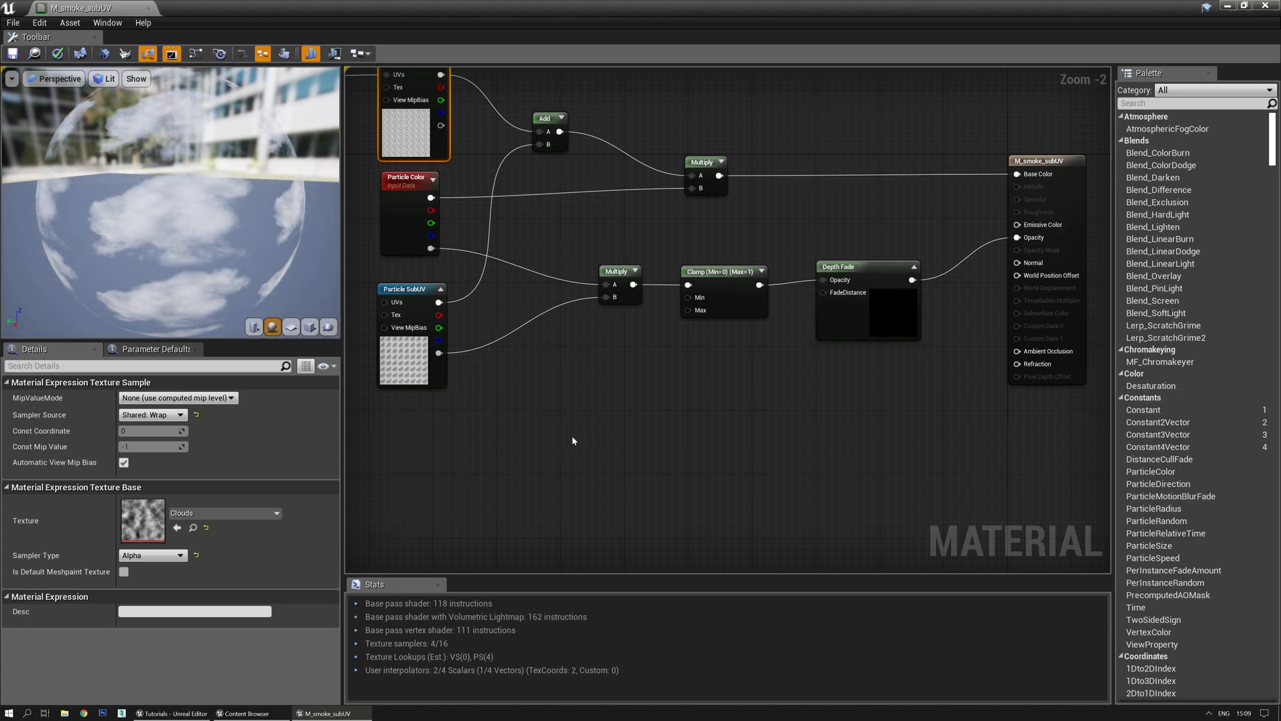
Enable Generate Spherical Particle Normals in the material's properties
click(599, 434)
scroll(154, 490, down, 3)
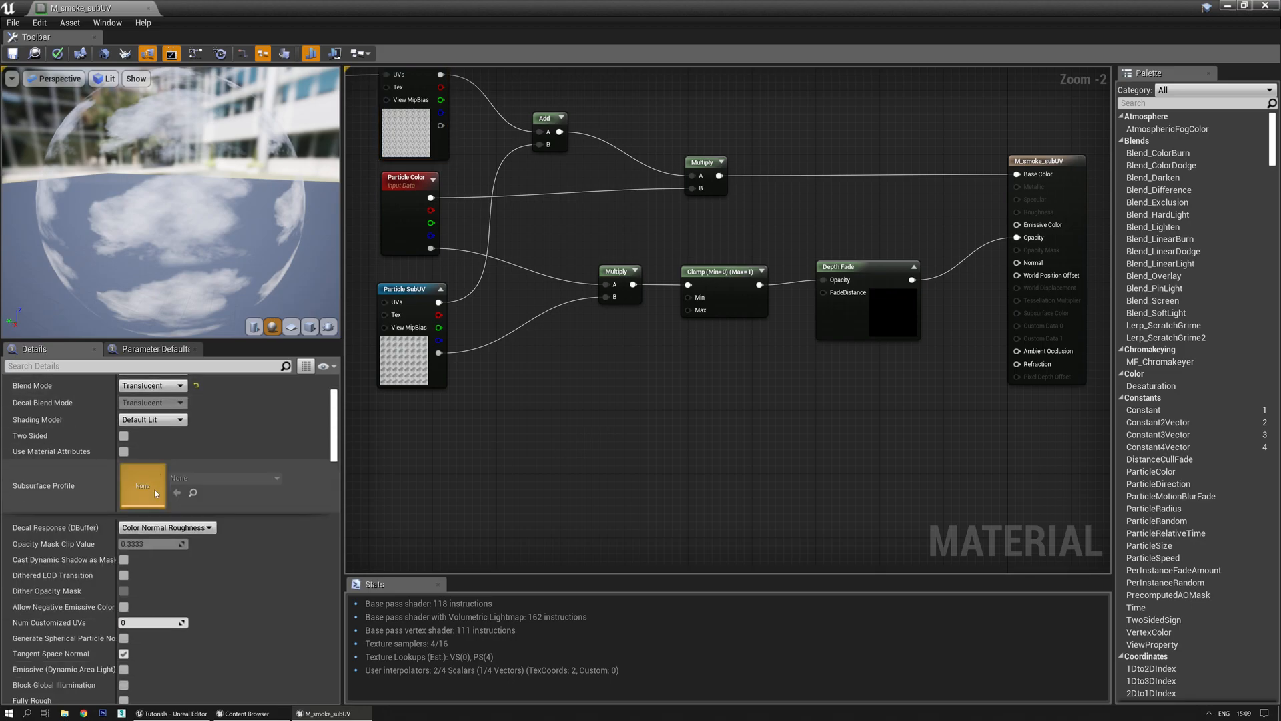
scroll(182, 564, down, 1)
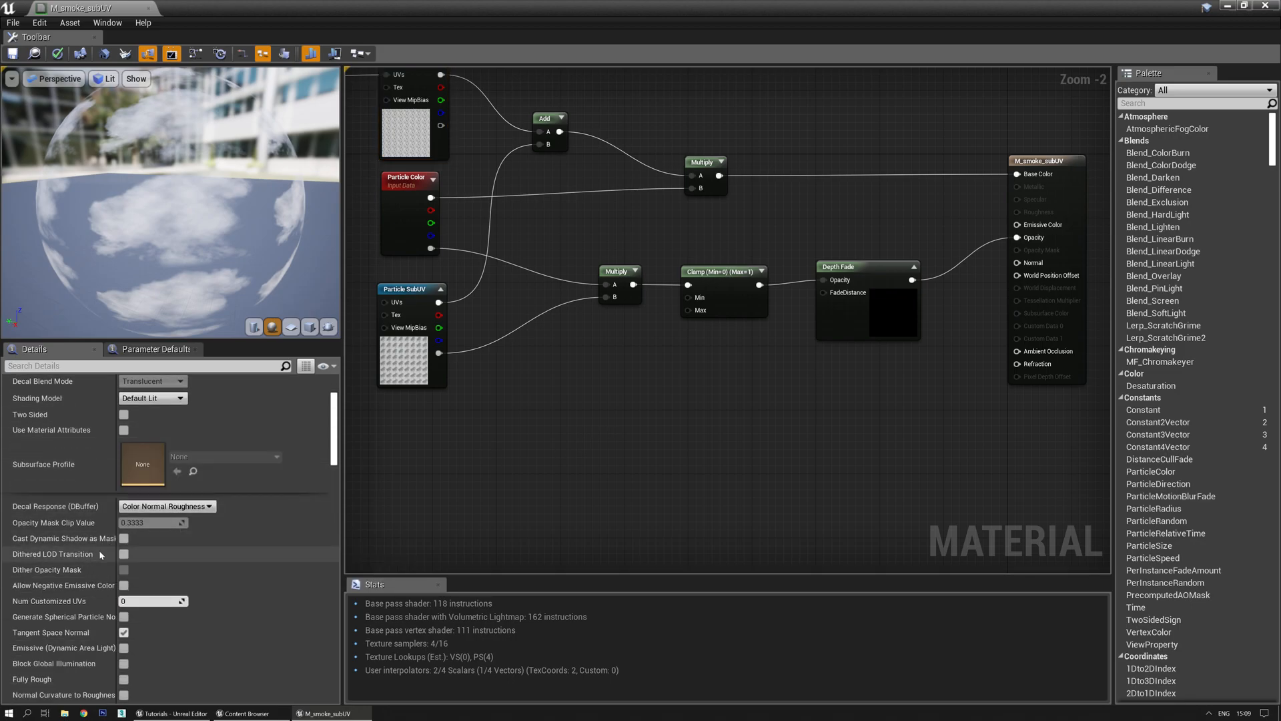
scroll(92, 593, down, 2)
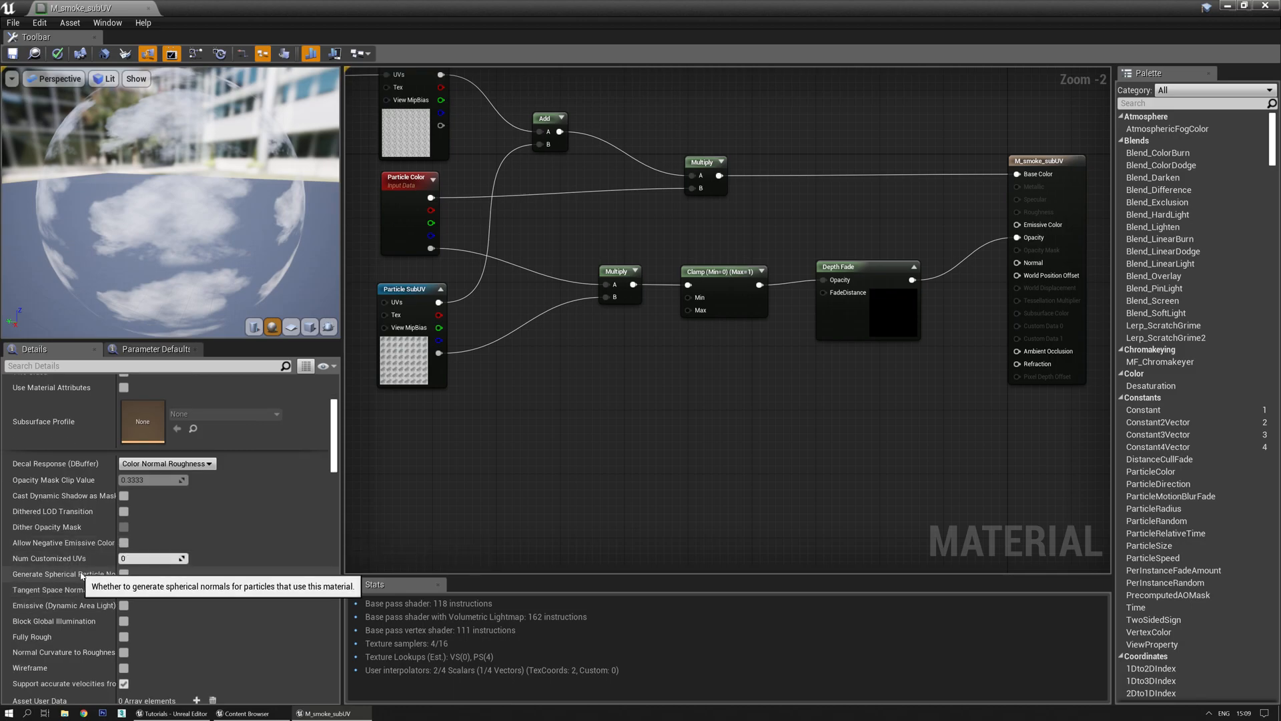
click(124, 574)
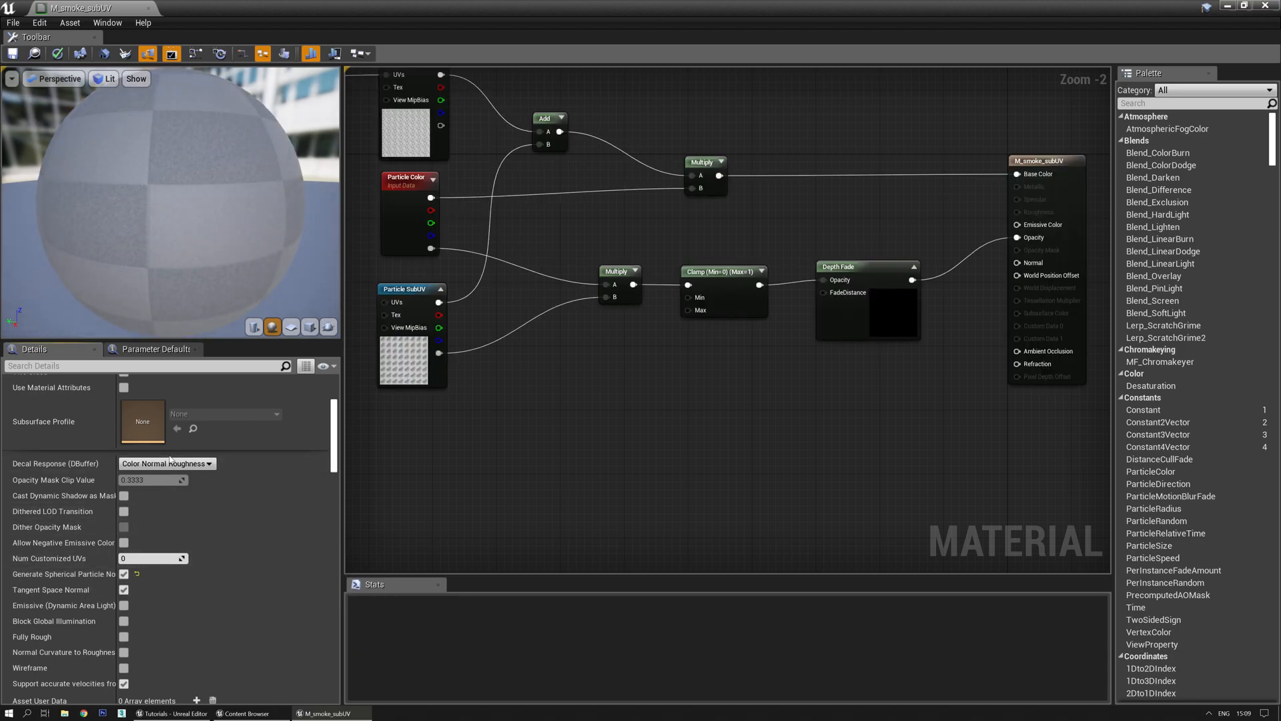
Turn off Apply Fogging in the material's Translucency settings
scroll(171, 459, down, 3)
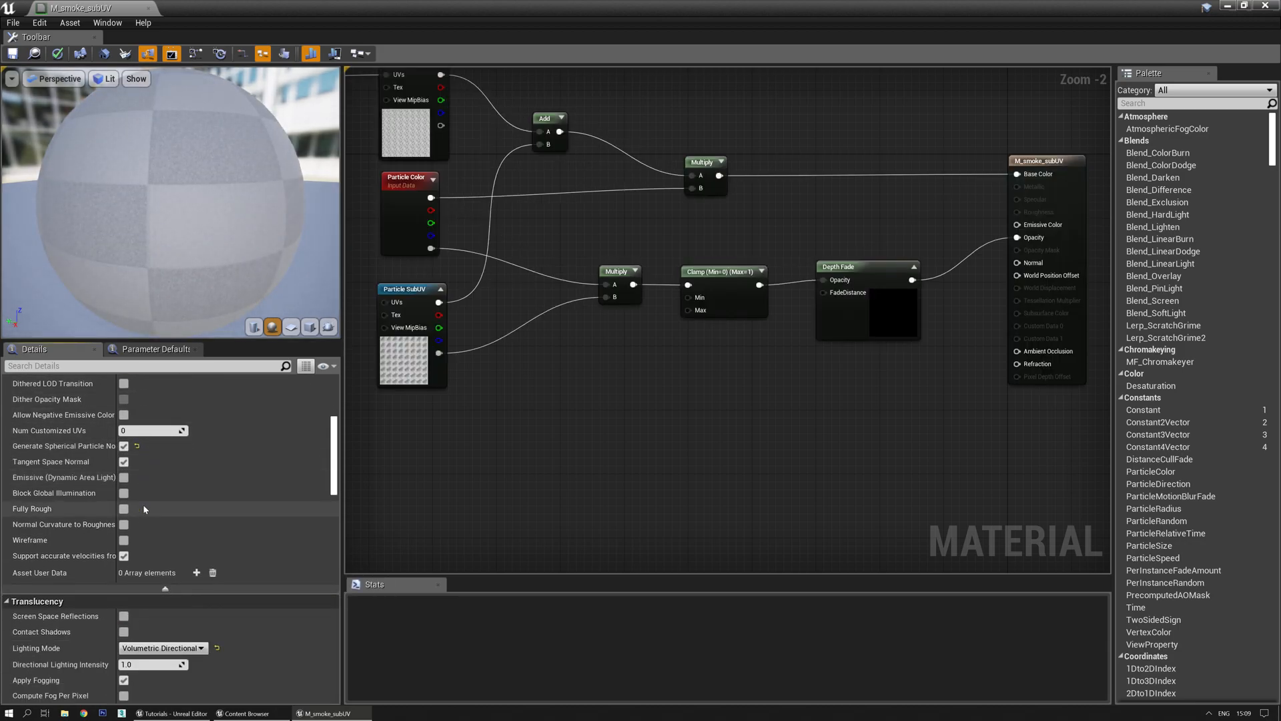
scroll(174, 460, up, 6)
scroll(177, 462, down, 2)
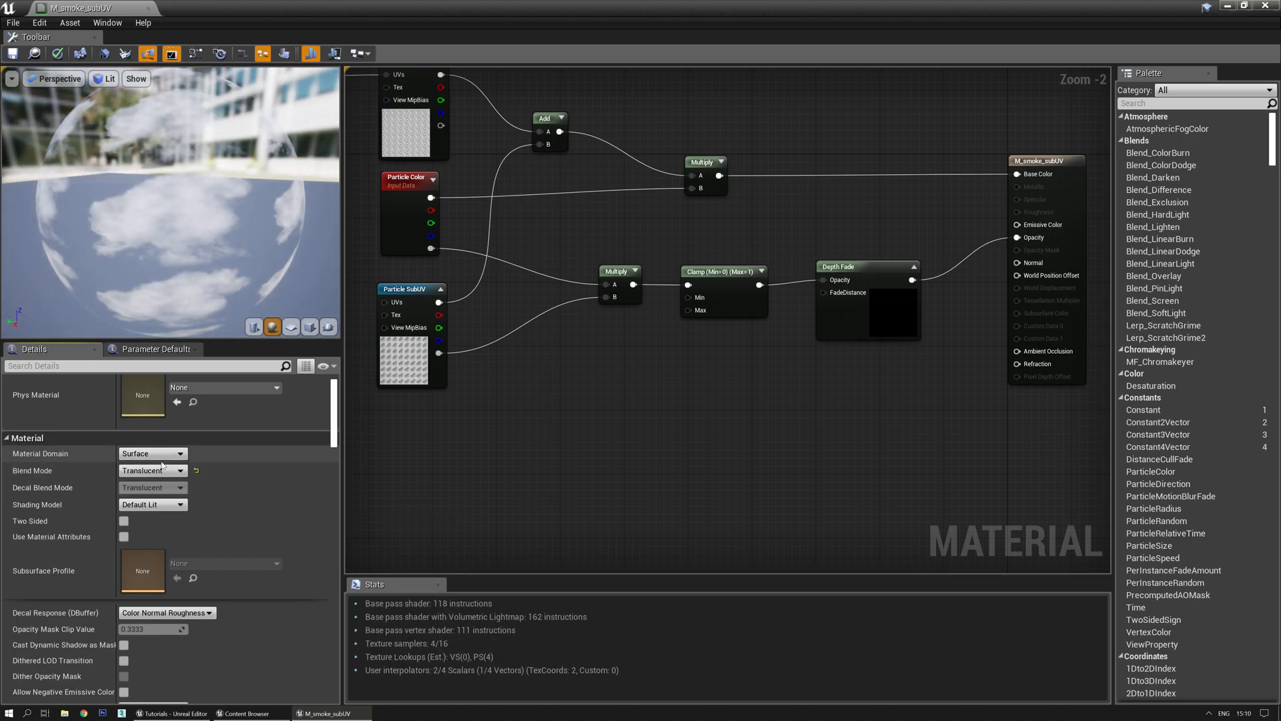
scroll(186, 523, down, 7)
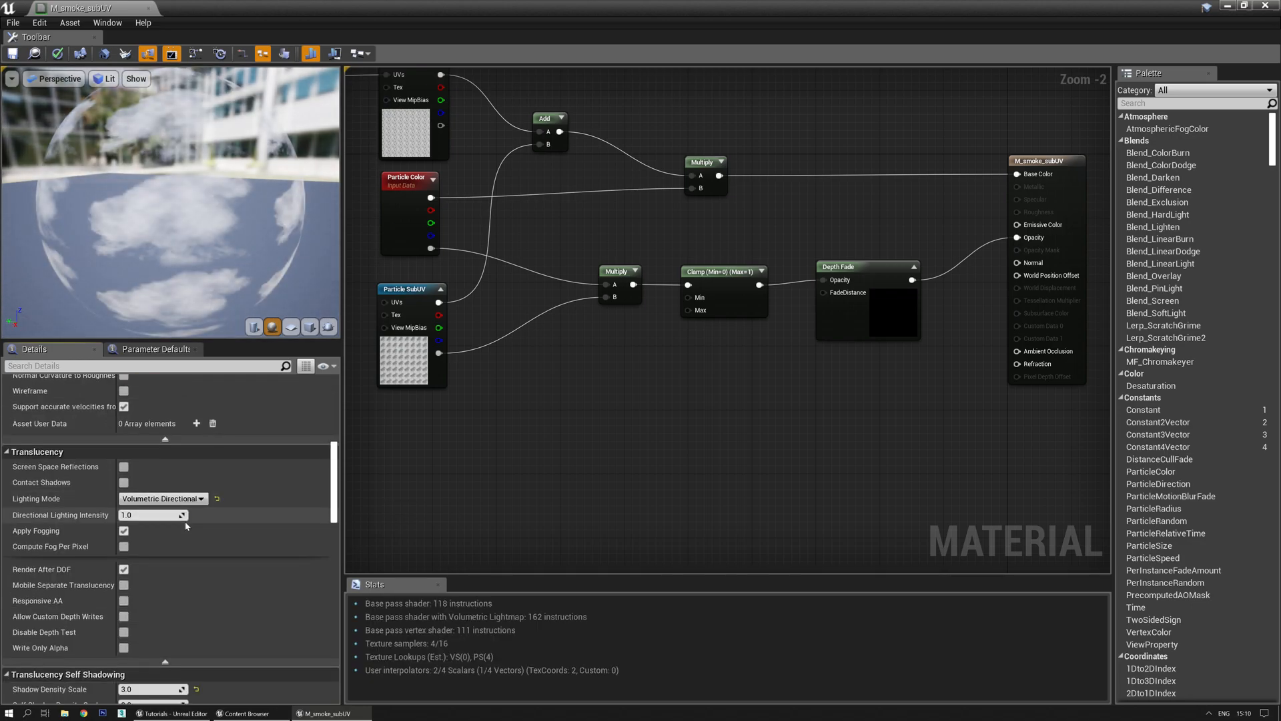
click(124, 531)
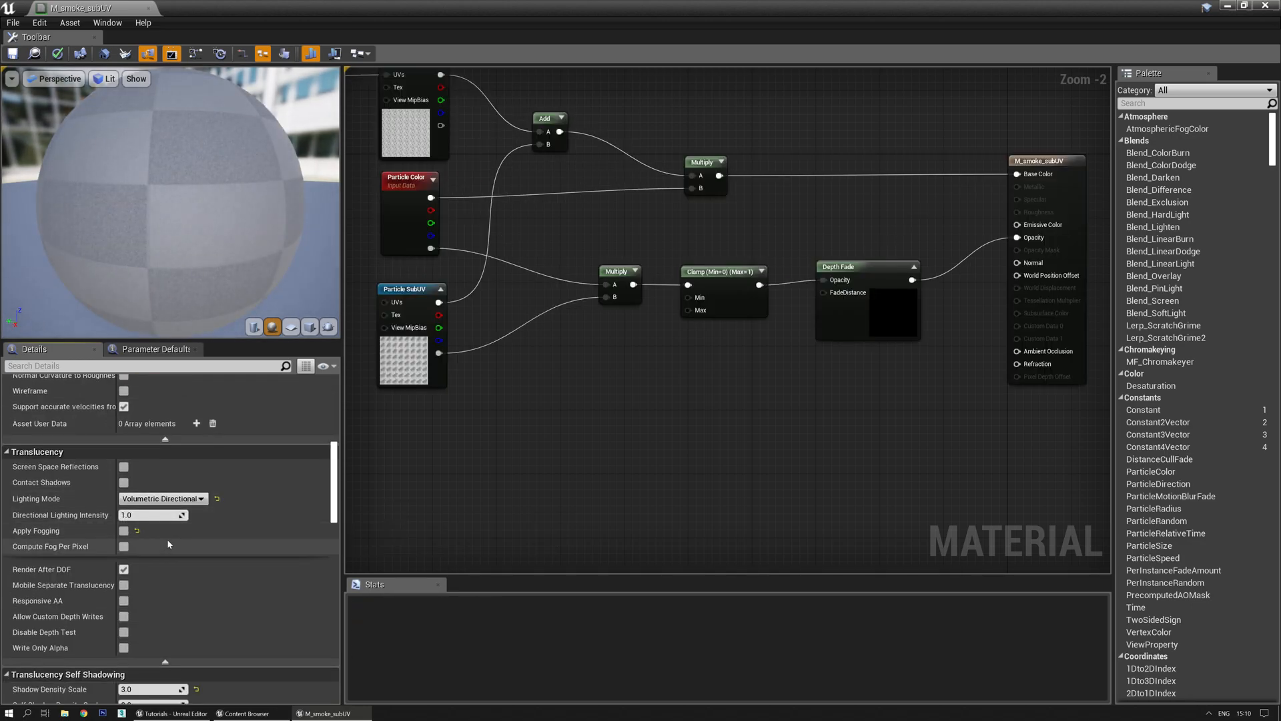
Enable Fully Rough for the material and toggle its mobile Use Lightmap Directionality option
scroll(167, 538, down, 1)
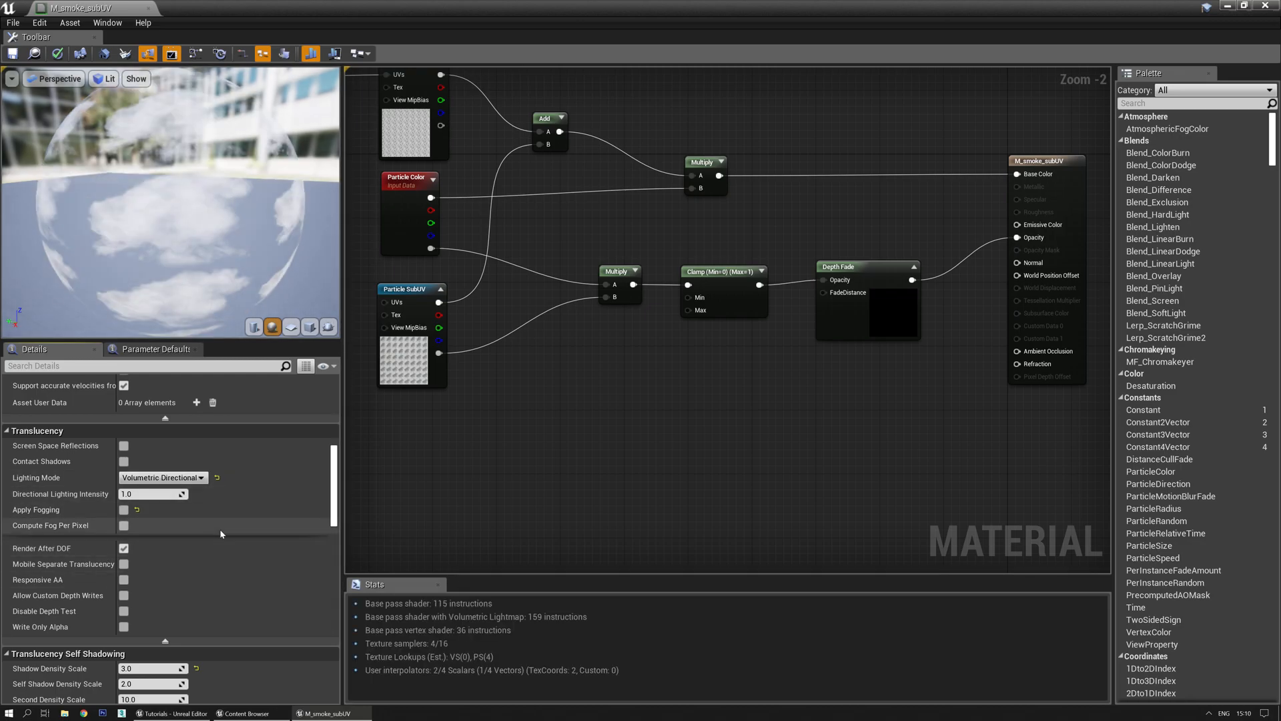
scroll(200, 544, down, 2)
scroll(191, 546, up, 13)
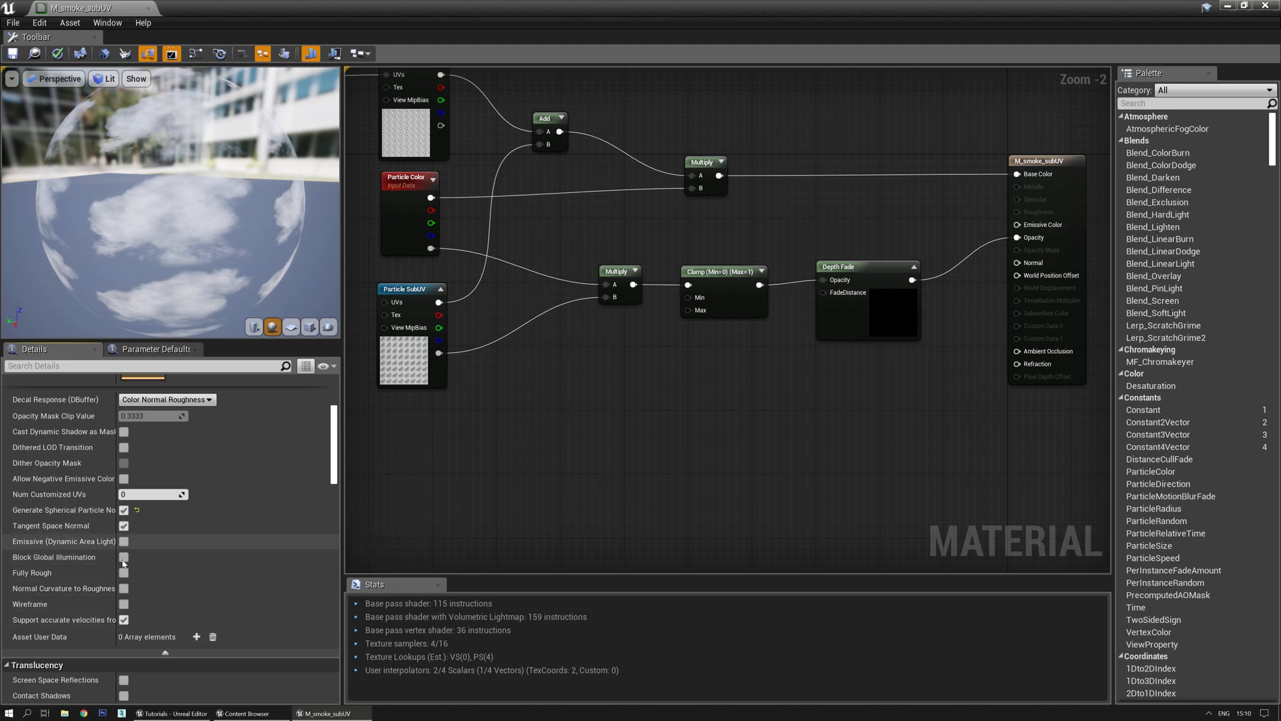
click(123, 572)
scroll(193, 539, down, 7)
scroll(194, 539, down, 20)
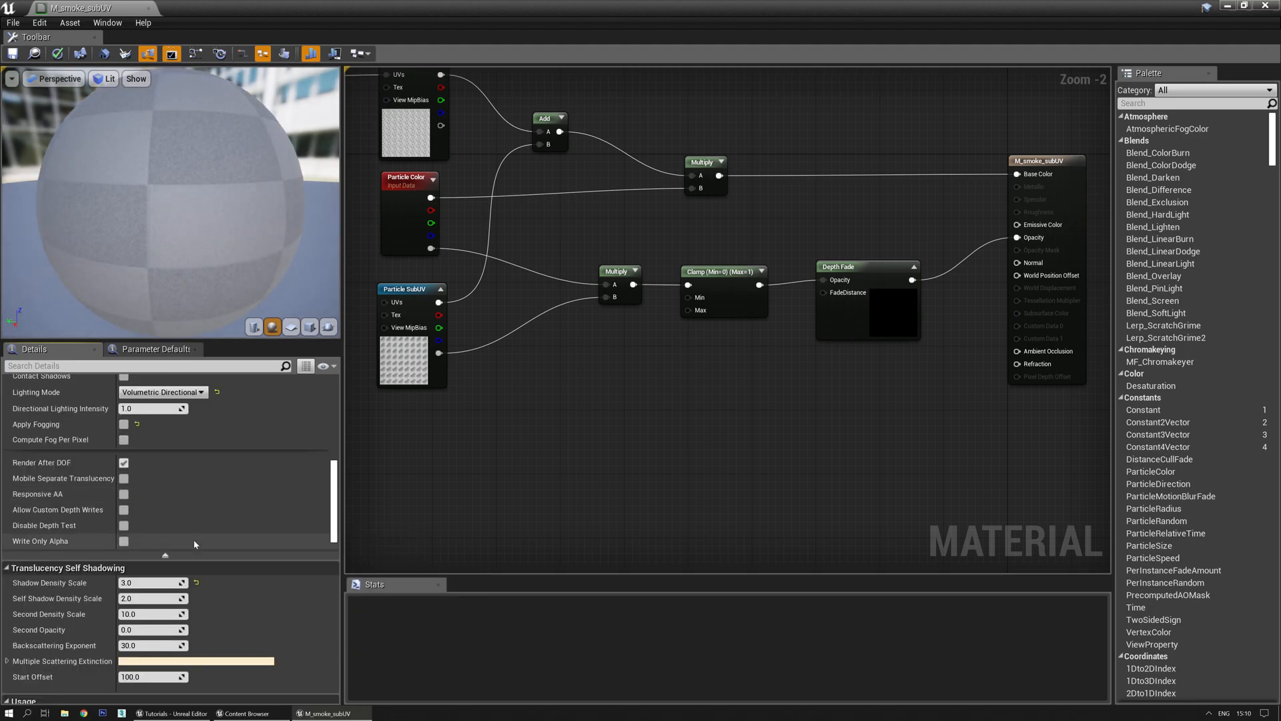
click(124, 468)
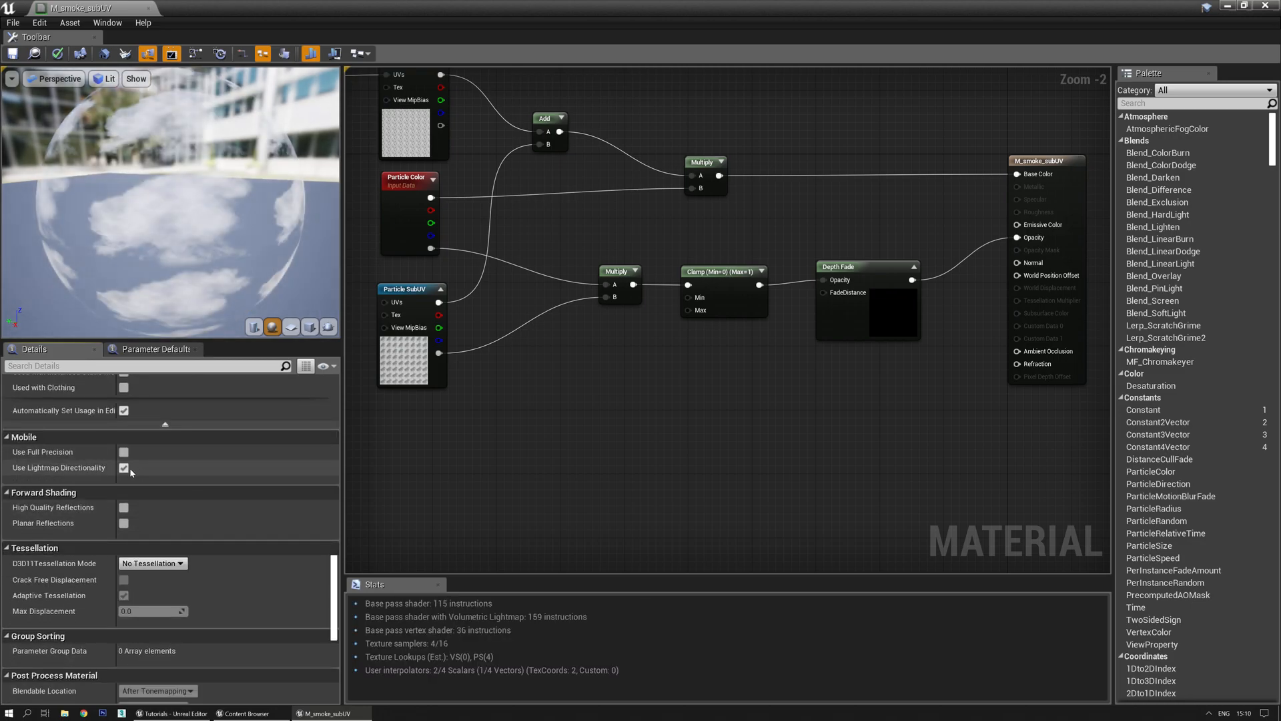
drag(334, 632, 334, 441)
Review the settings of the Texture Sample, Particle SubUV and Depth Fade nodes in the material graph
right_drag(589, 419, 708, 491)
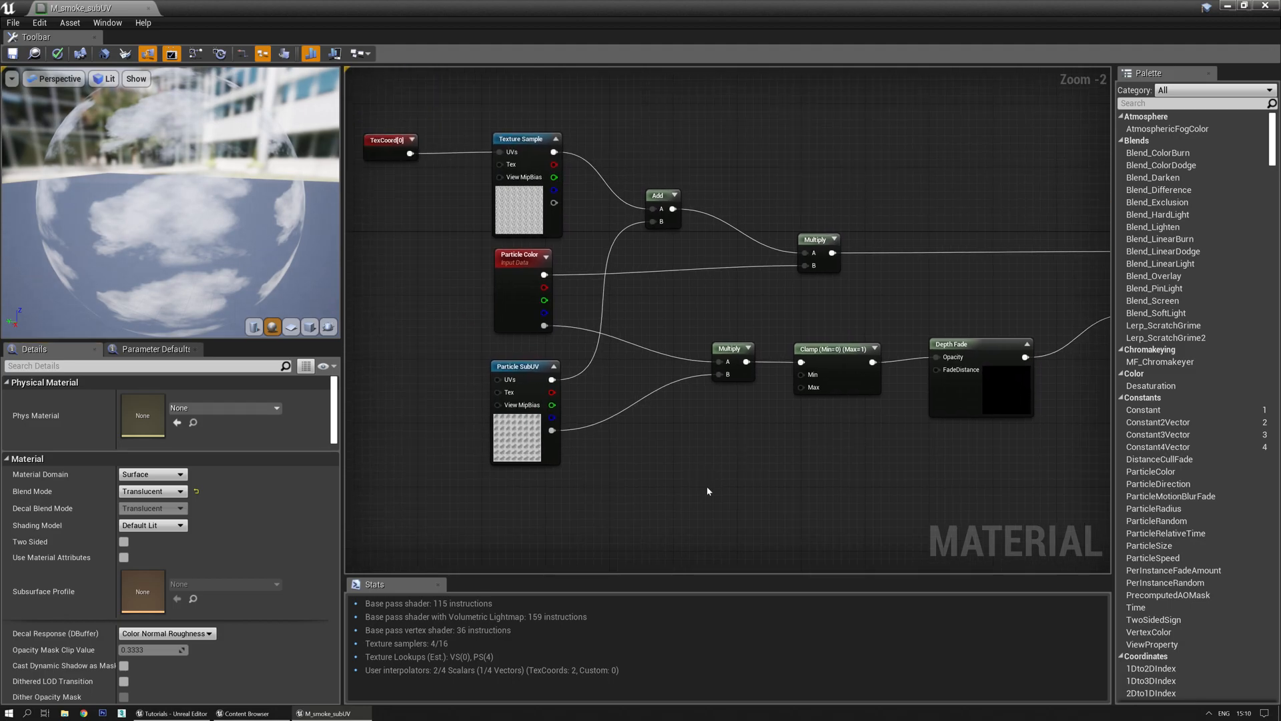
click(502, 202)
click(505, 431)
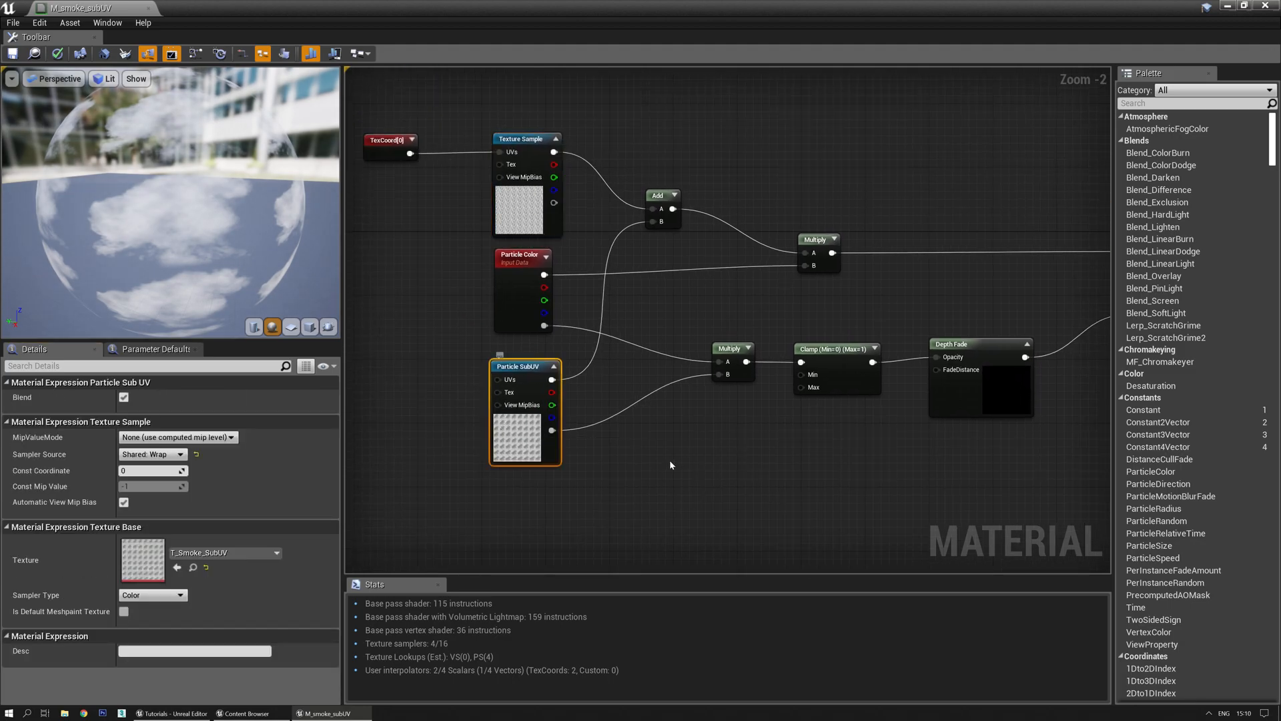
click(711, 461)
right_drag(812, 454, 641, 468)
click(858, 350)
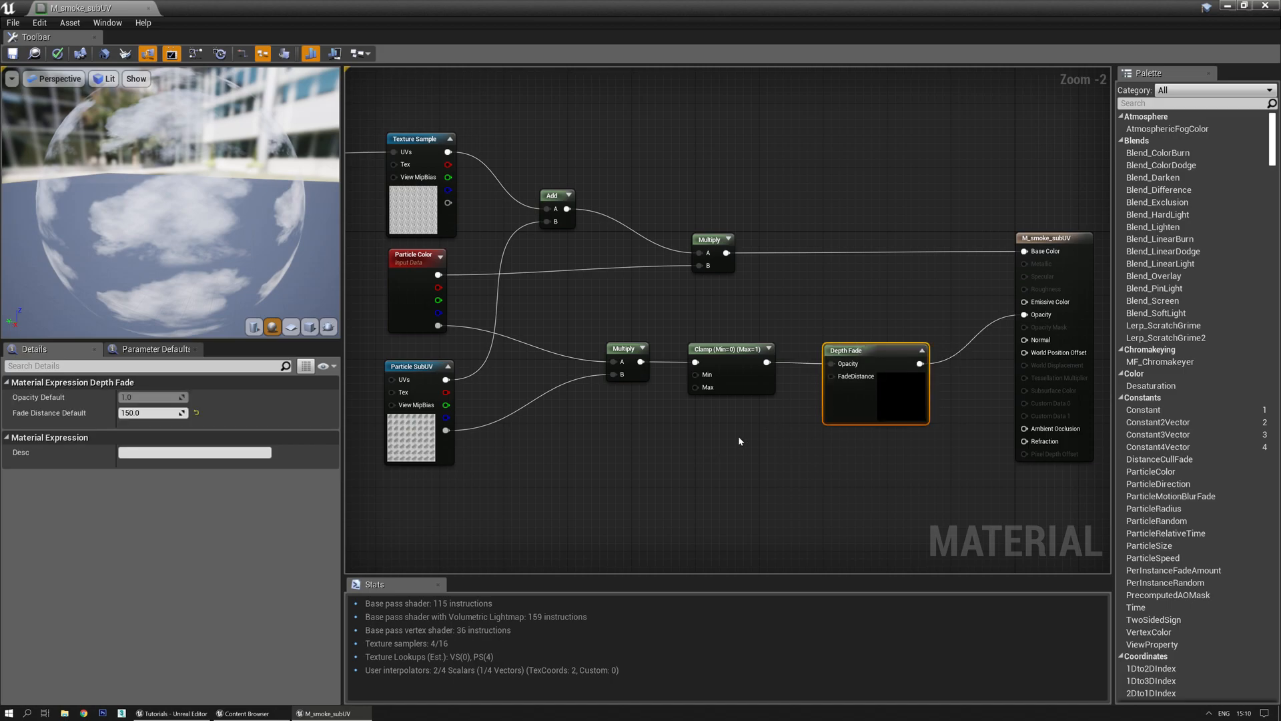
right_drag(663, 451, 637, 419)
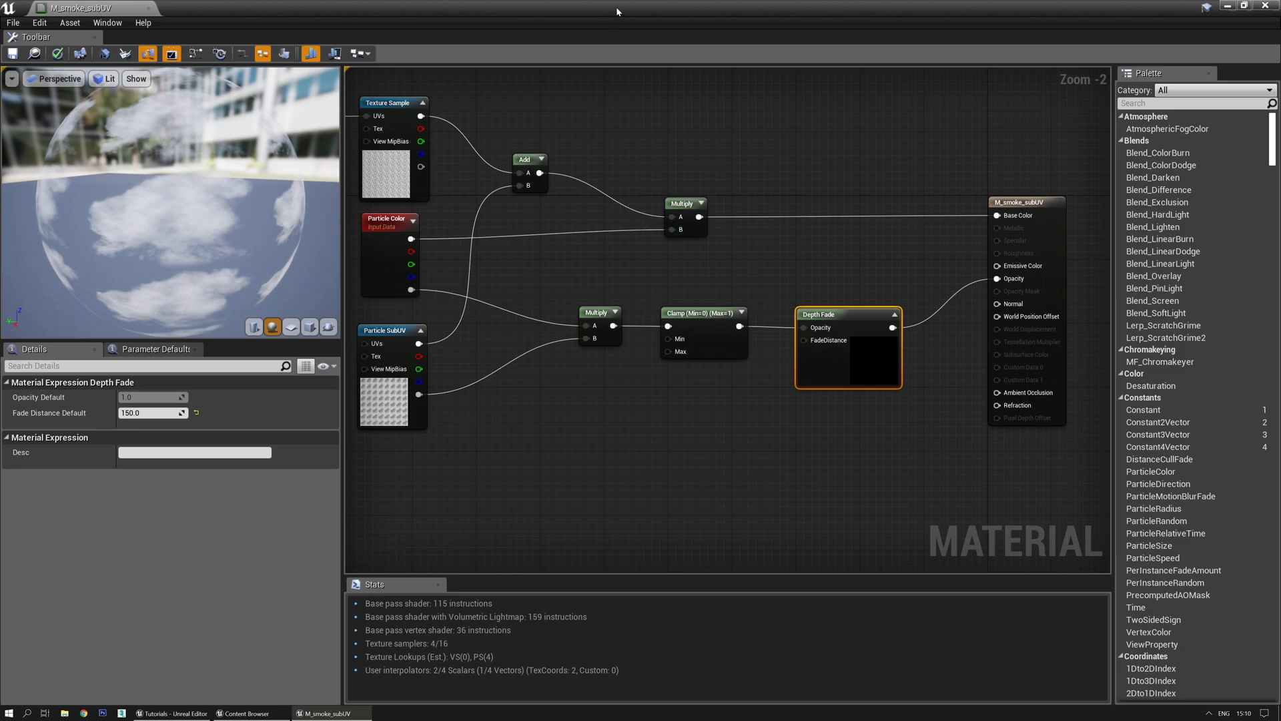
Create a material named Depthfade in the Celine/Smoke/Materials folder and open it for editing
drag(616, 8, 0, 183)
click(67, 185)
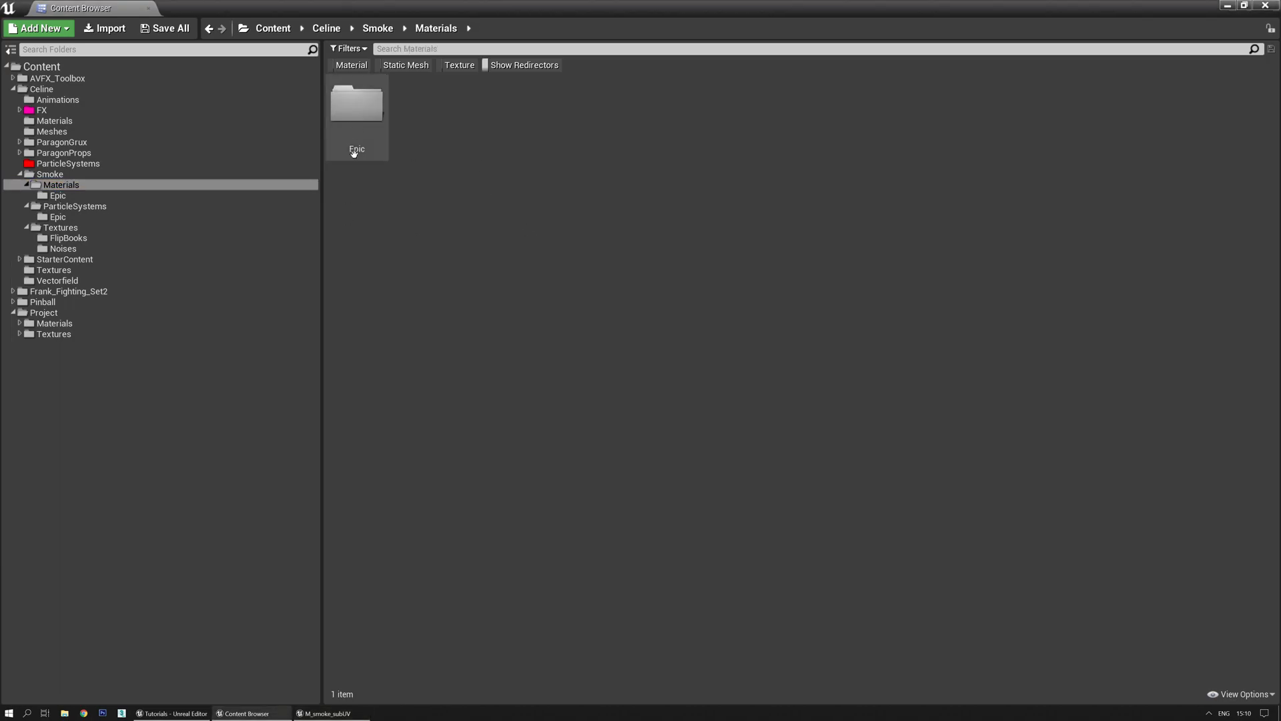
right_click(459, 121)
click(527, 294)
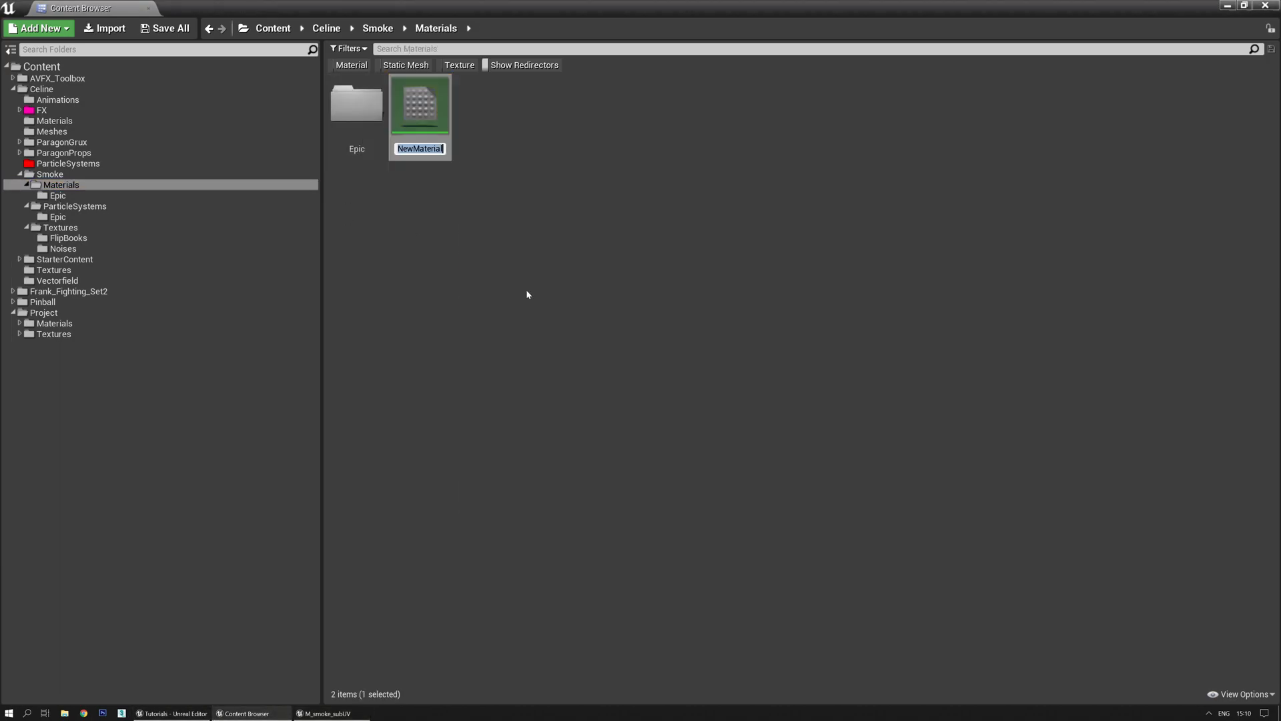
text(Depthfade)
key(Return)
double_click(449, 87)
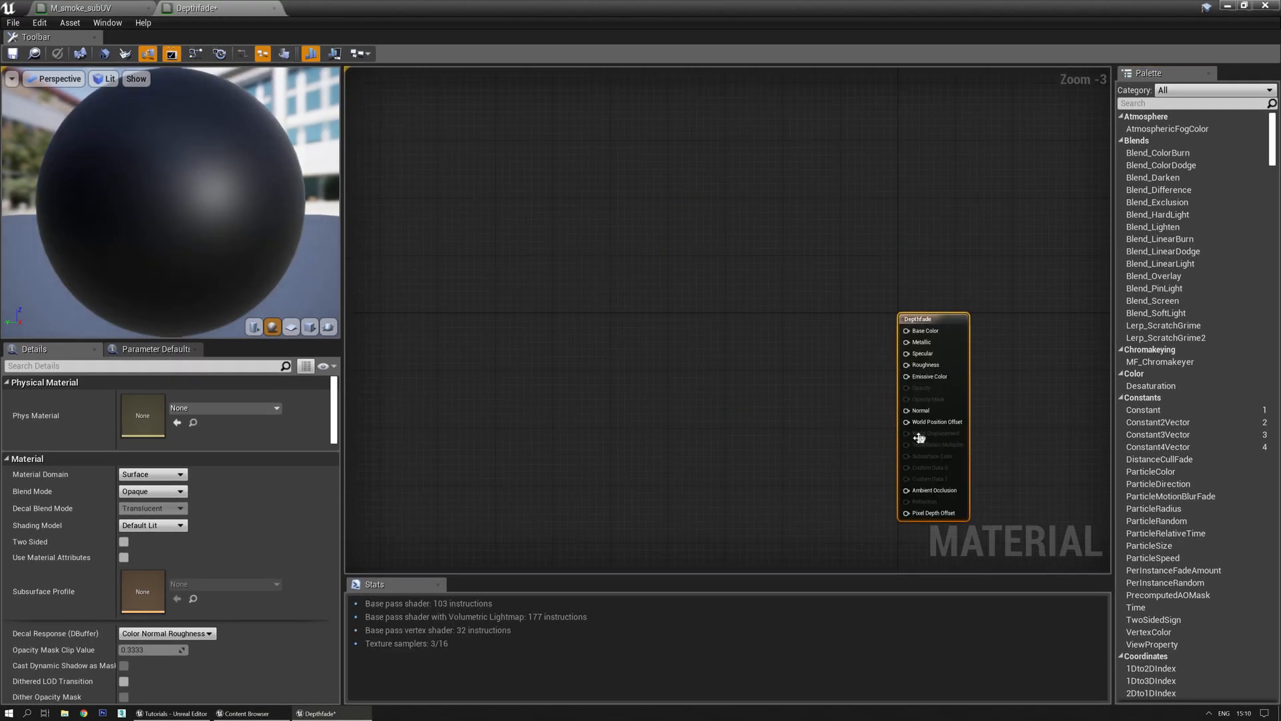
Add a black Constant3Vector node and connect it to the material's Base Color
click(694, 248)
drag(750, 262, 877, 270)
right_drag(747, 374, 682, 367)
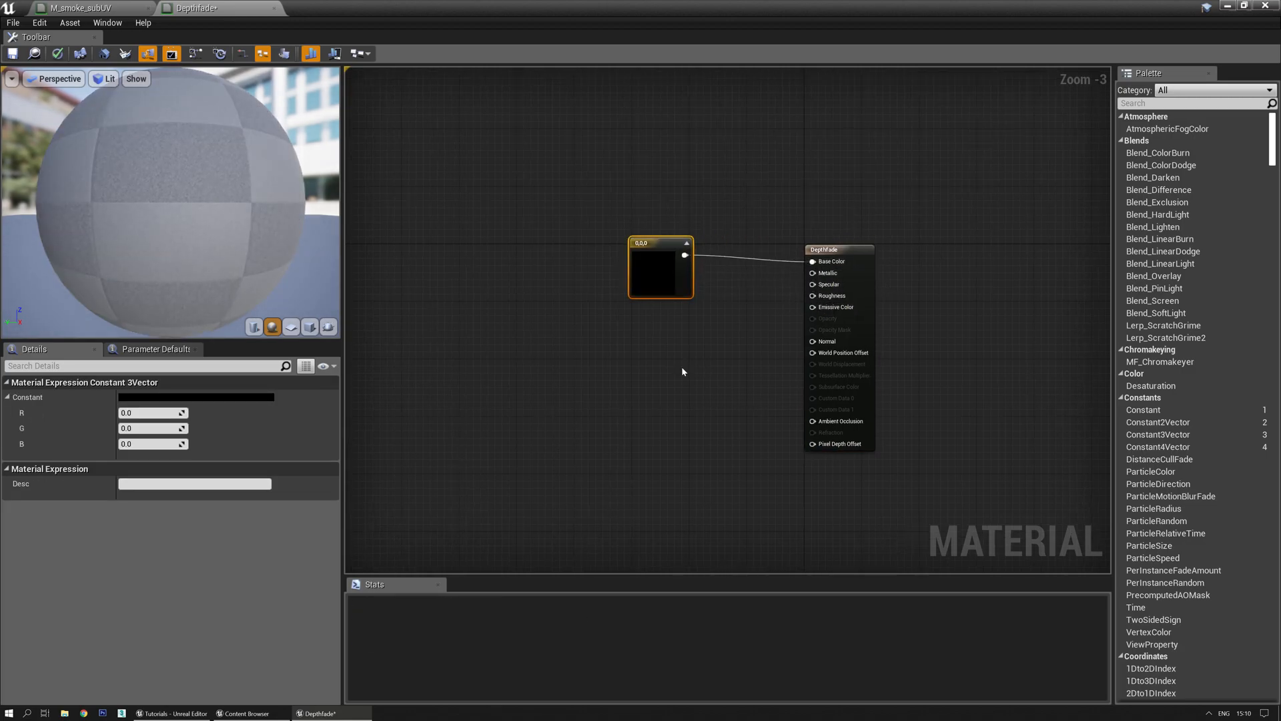
Add a Depth Fade node below the Constant3Vector and connect its output to the material's Opacity
click(663, 333)
right_click(626, 348)
text(dep)
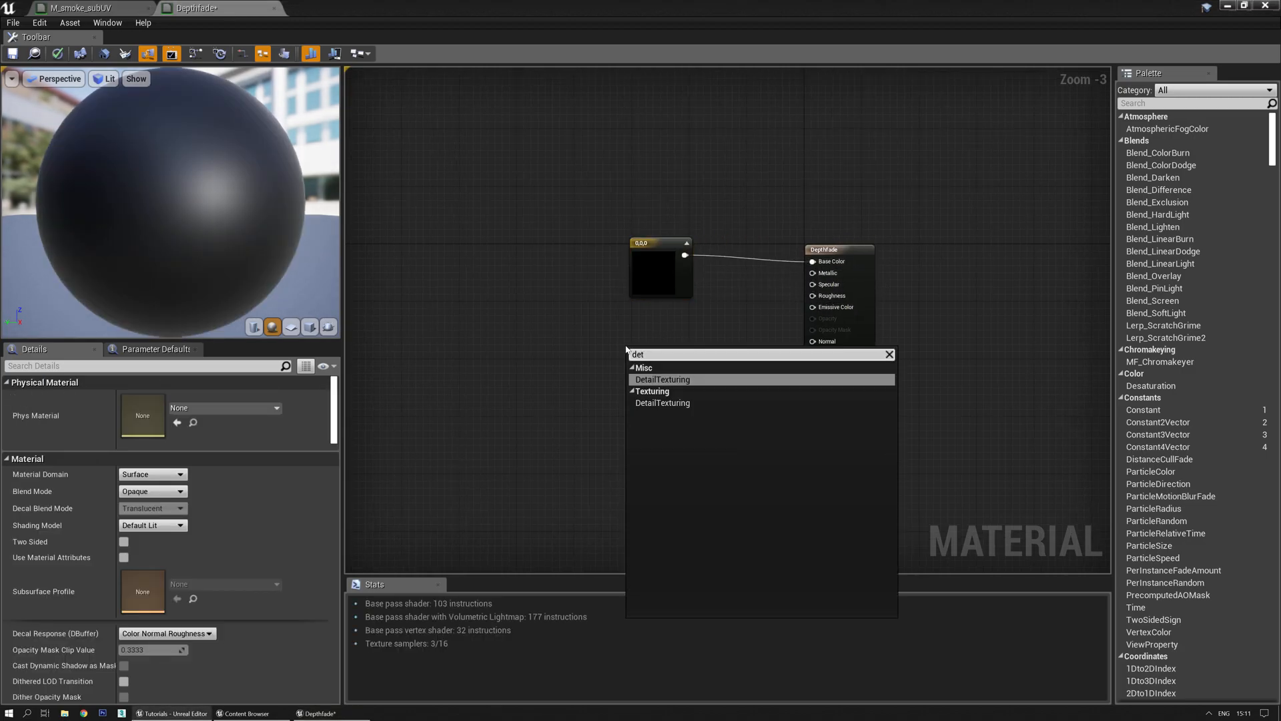
text(th)
key(Return)
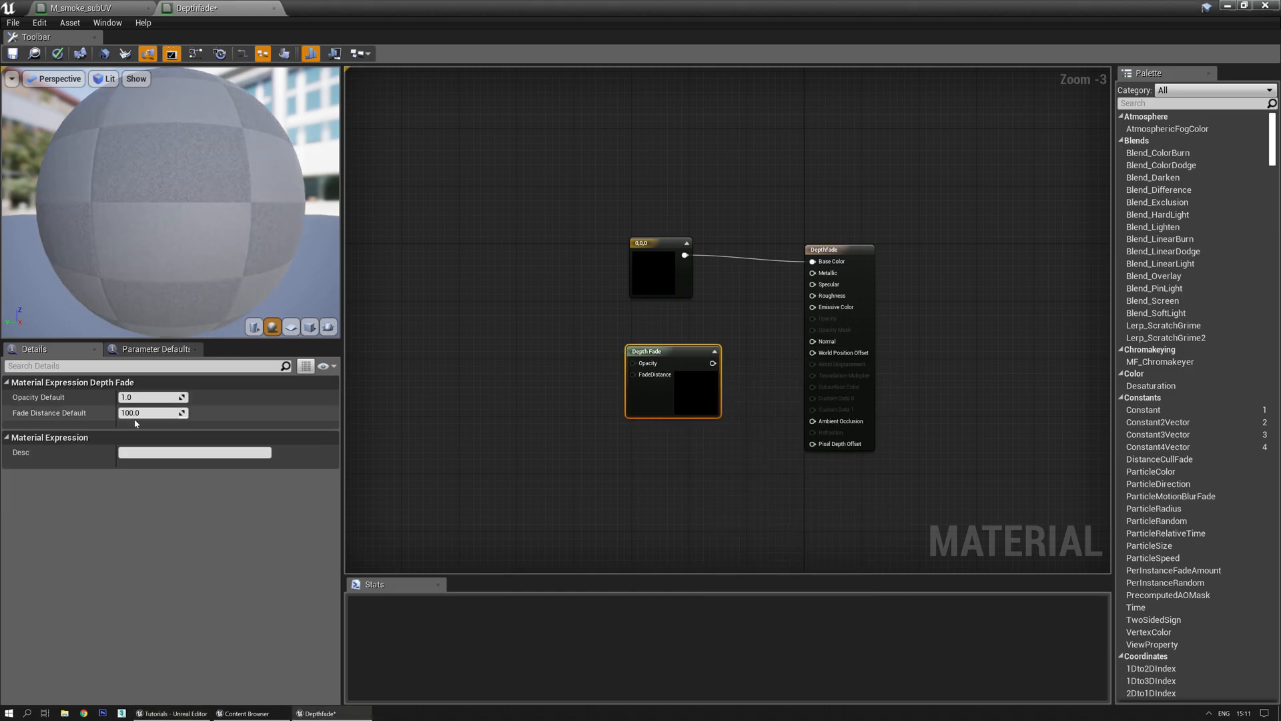
drag(709, 365, 815, 329)
Set the material's Blend Mode to Translucent and preview it on a plane
click(486, 329)
click(153, 491)
click(150, 528)
click(153, 491)
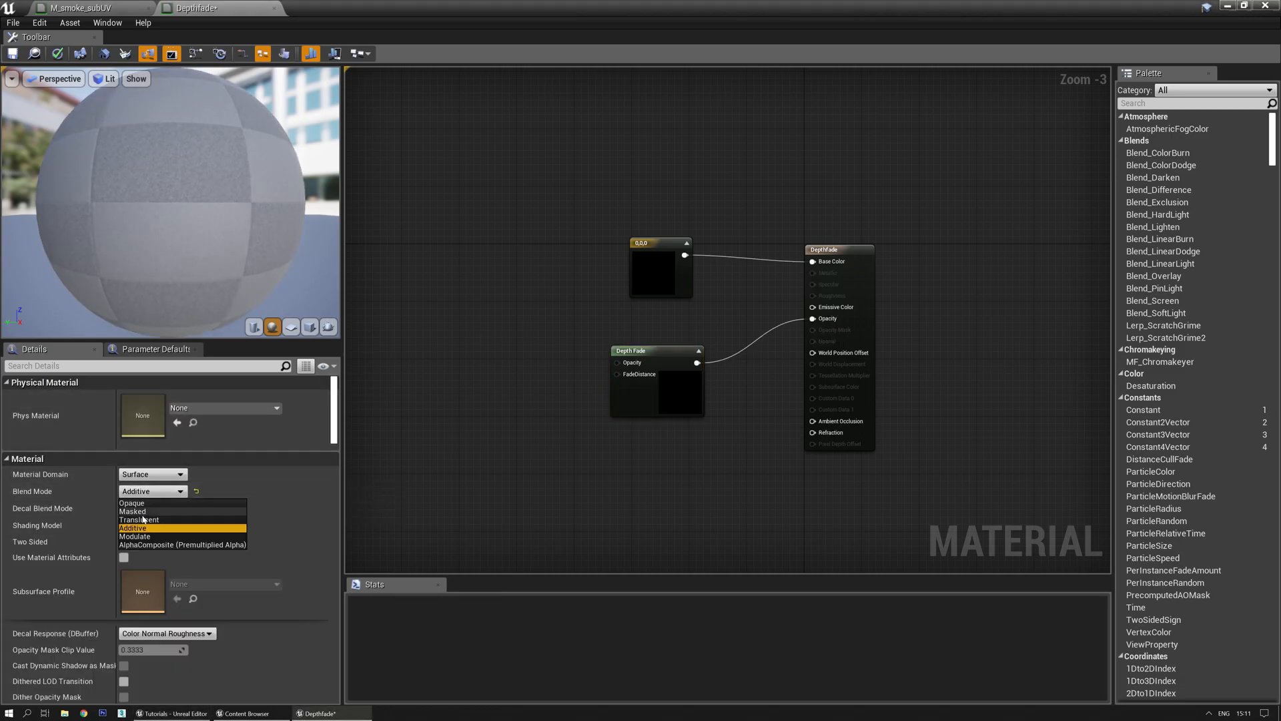
click(139, 519)
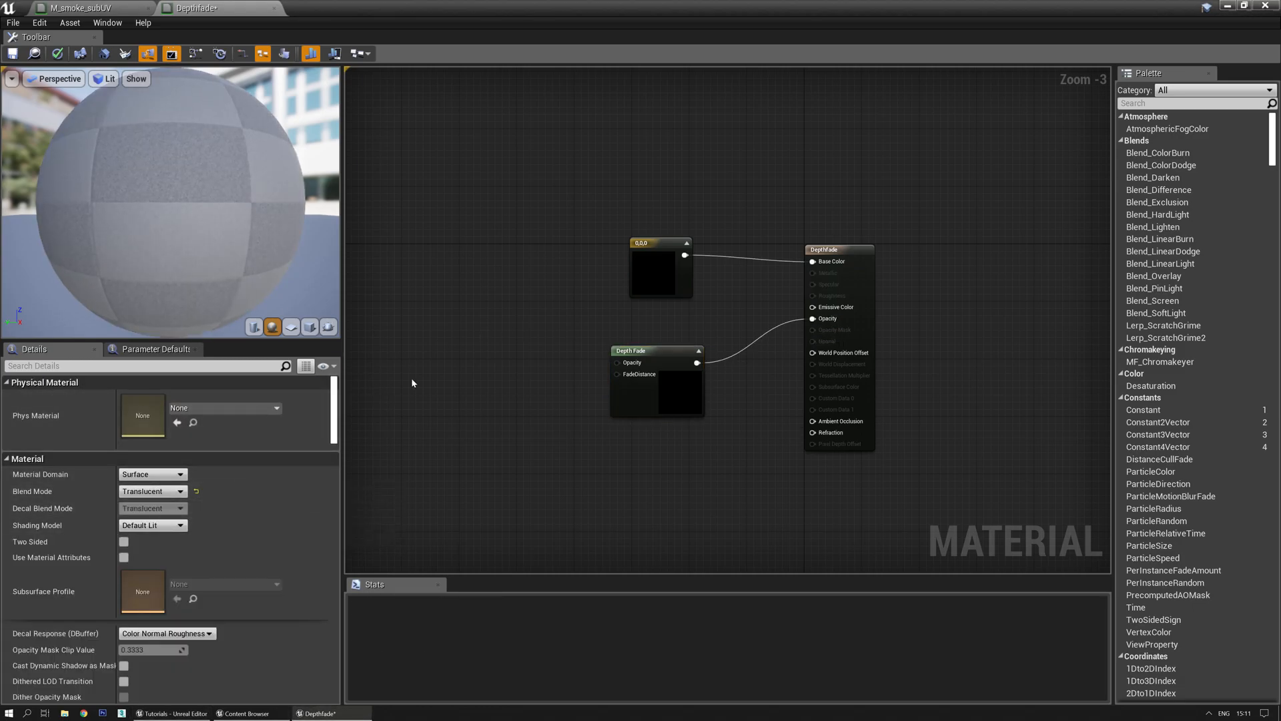
click(291, 326)
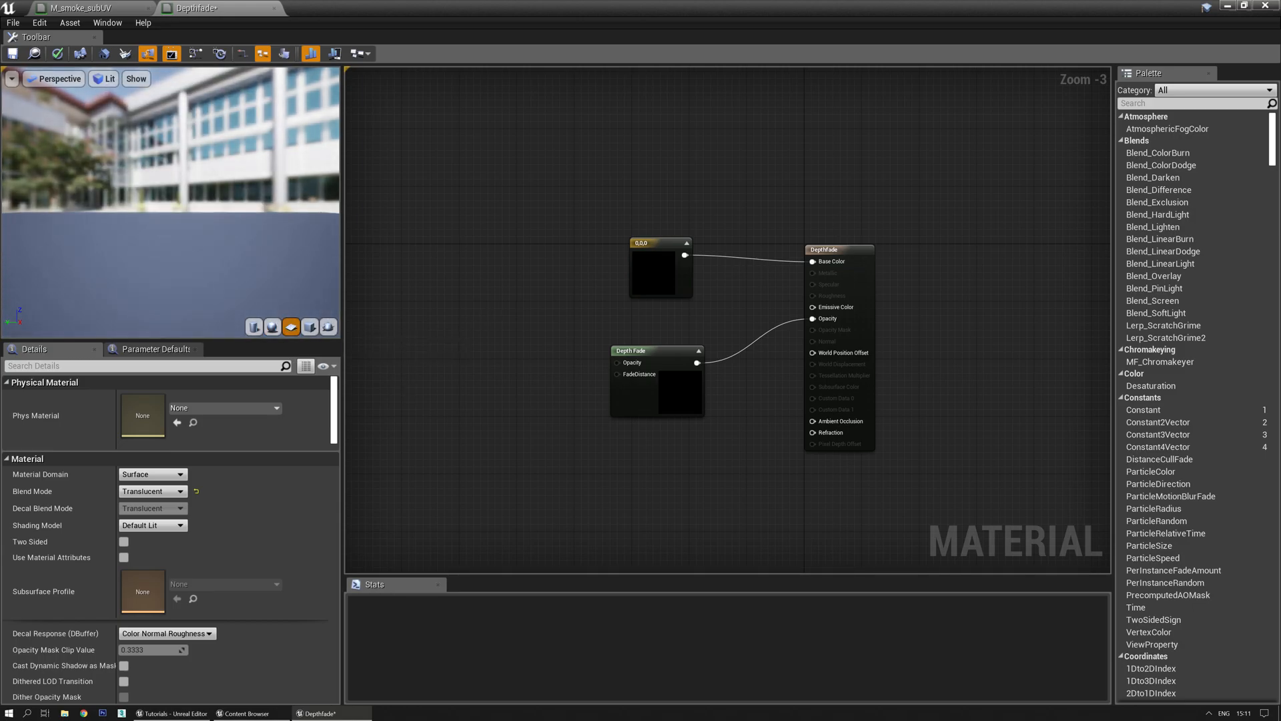
Add a Constant node with value 1 and connect it to the Depth Fade's Opacity input
right_drag(512, 343, 579, 347)
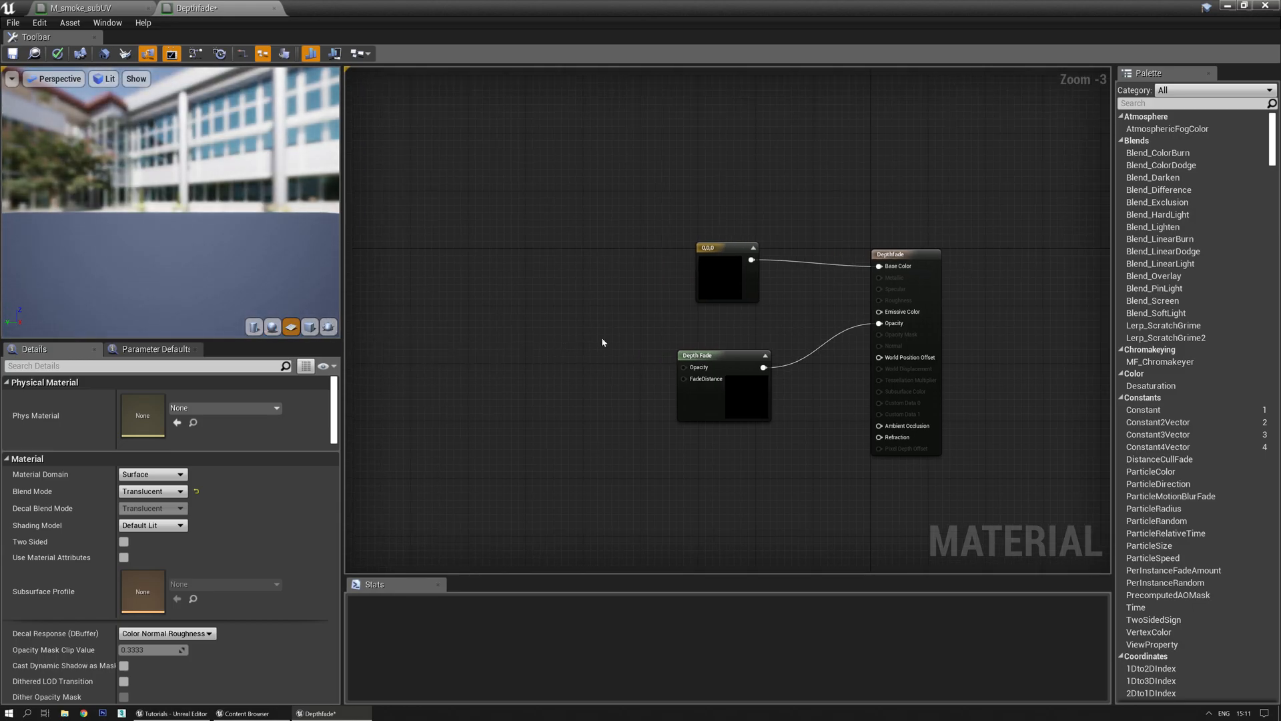
click(585, 341)
key(Return)
drag(599, 355, 674, 365)
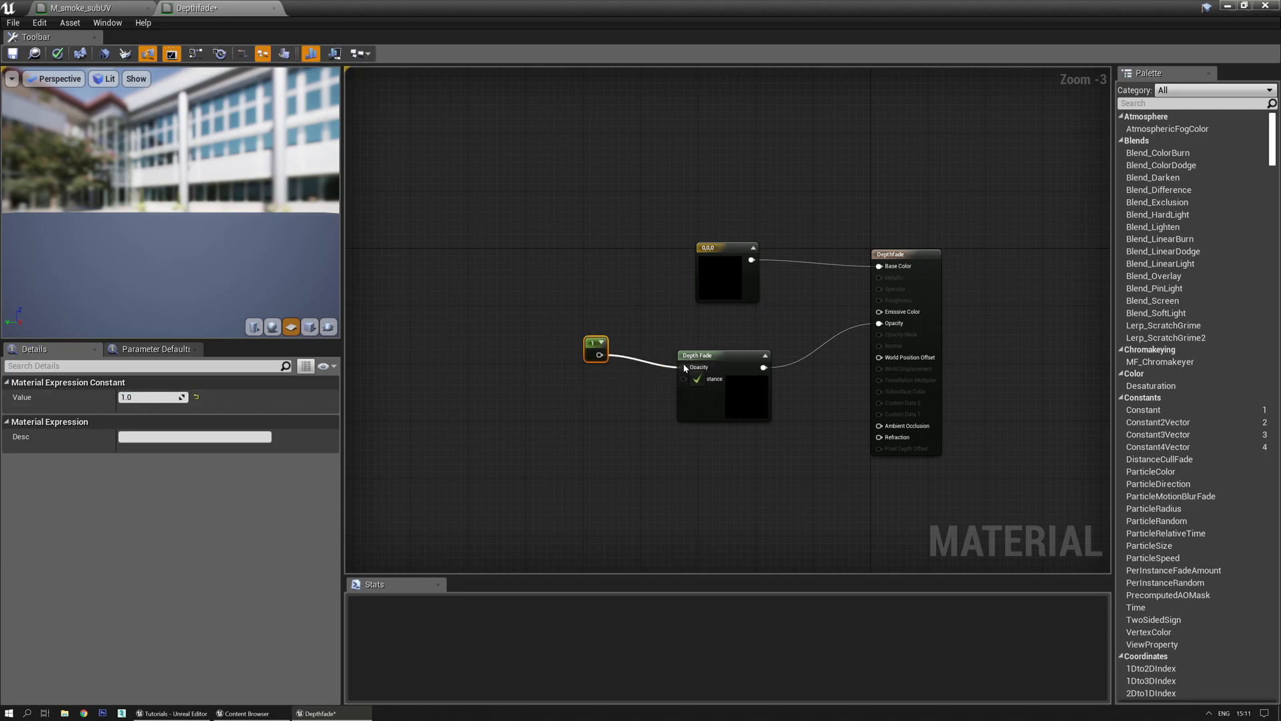
Connect the Constant3Vector to Emissive Color as well and examine the fade at the preview plane's lower edge
right_drag(628, 307, 572, 332)
drag(289, 291, 527, 308)
drag(694, 284, 823, 336)
drag(128, 233, 109, 203)
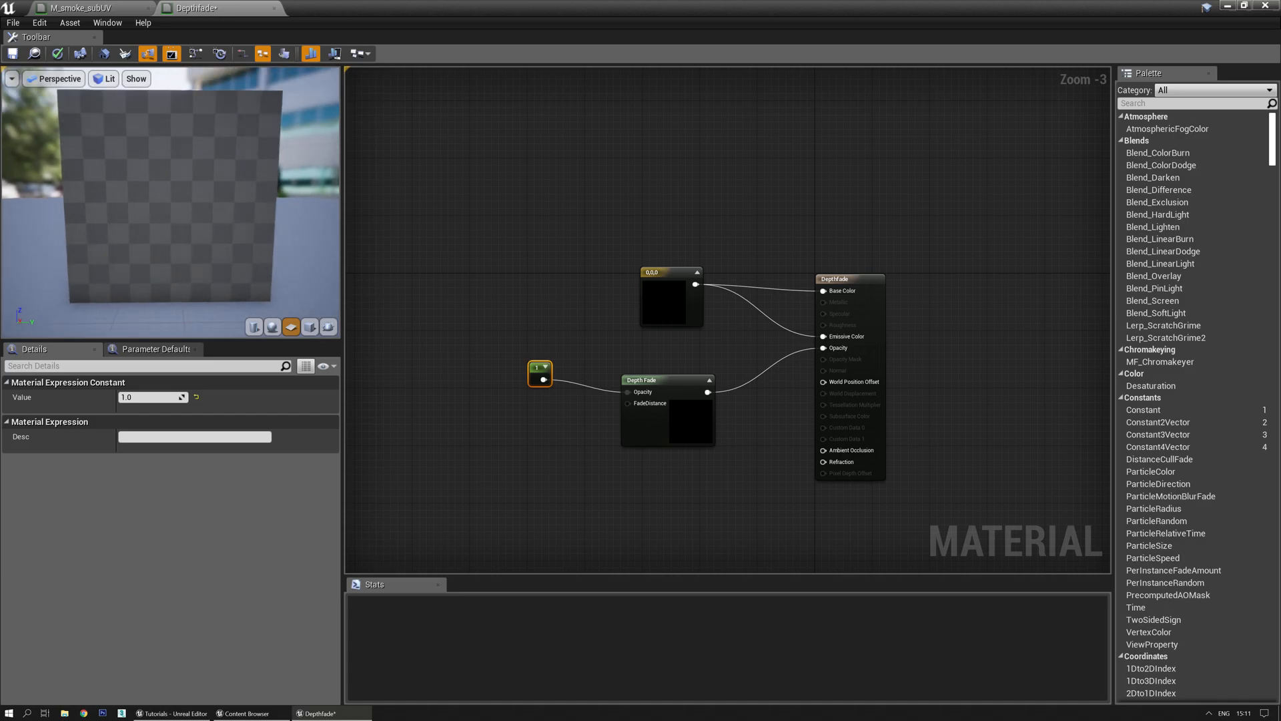
drag(124, 140, 183, 227)
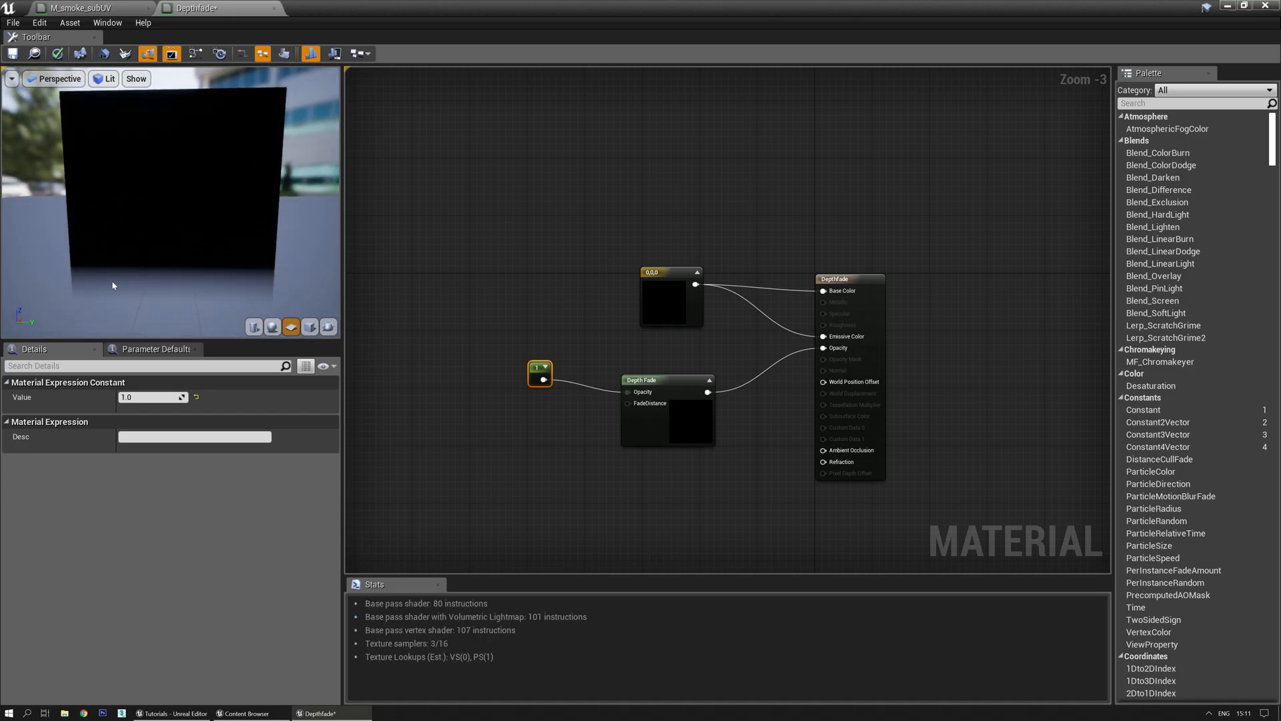
drag(134, 270, 223, 273)
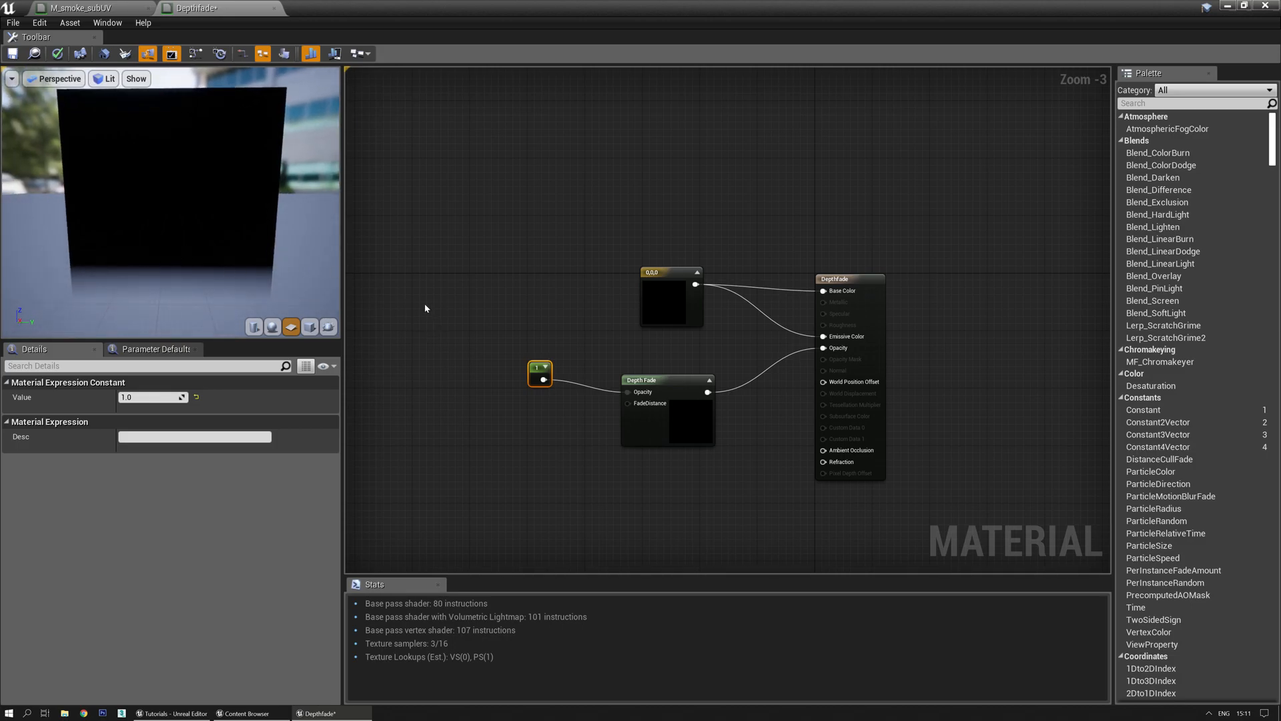
Add a Texture Sample node using the Clouds texture, placed before the Depth Fade node
right_drag(488, 333, 538, 330)
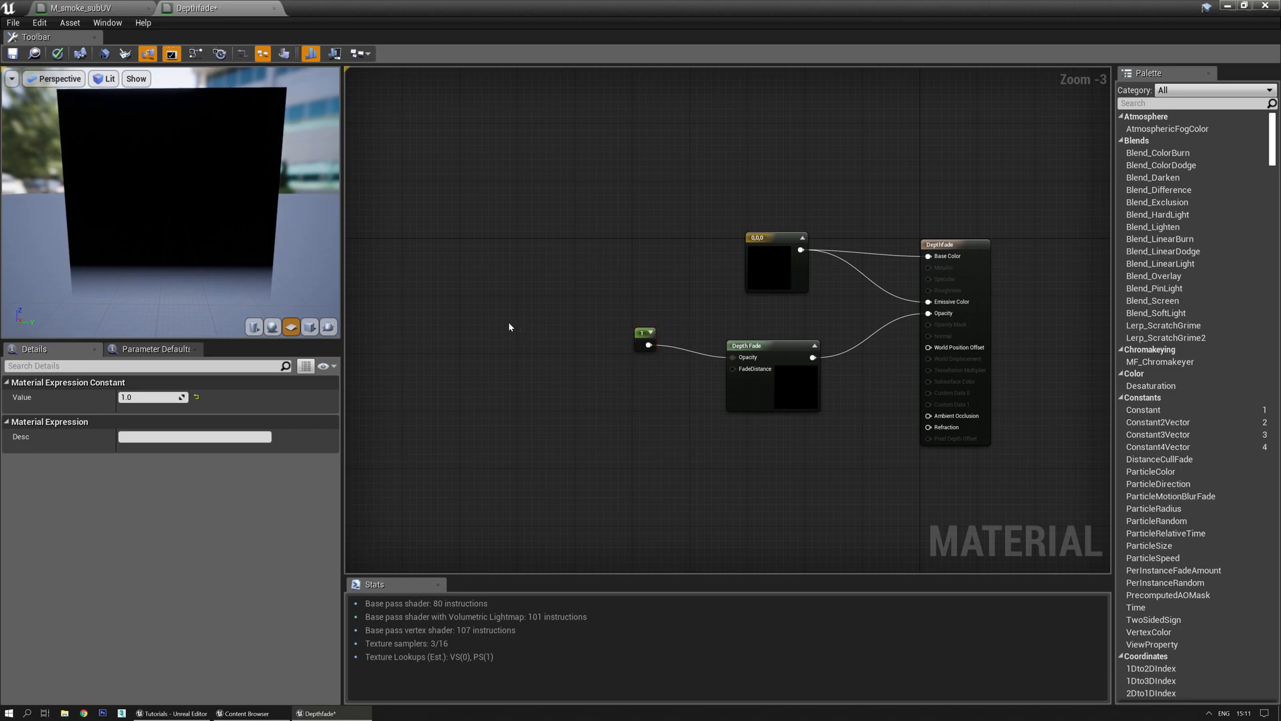
click(510, 325)
click(204, 514)
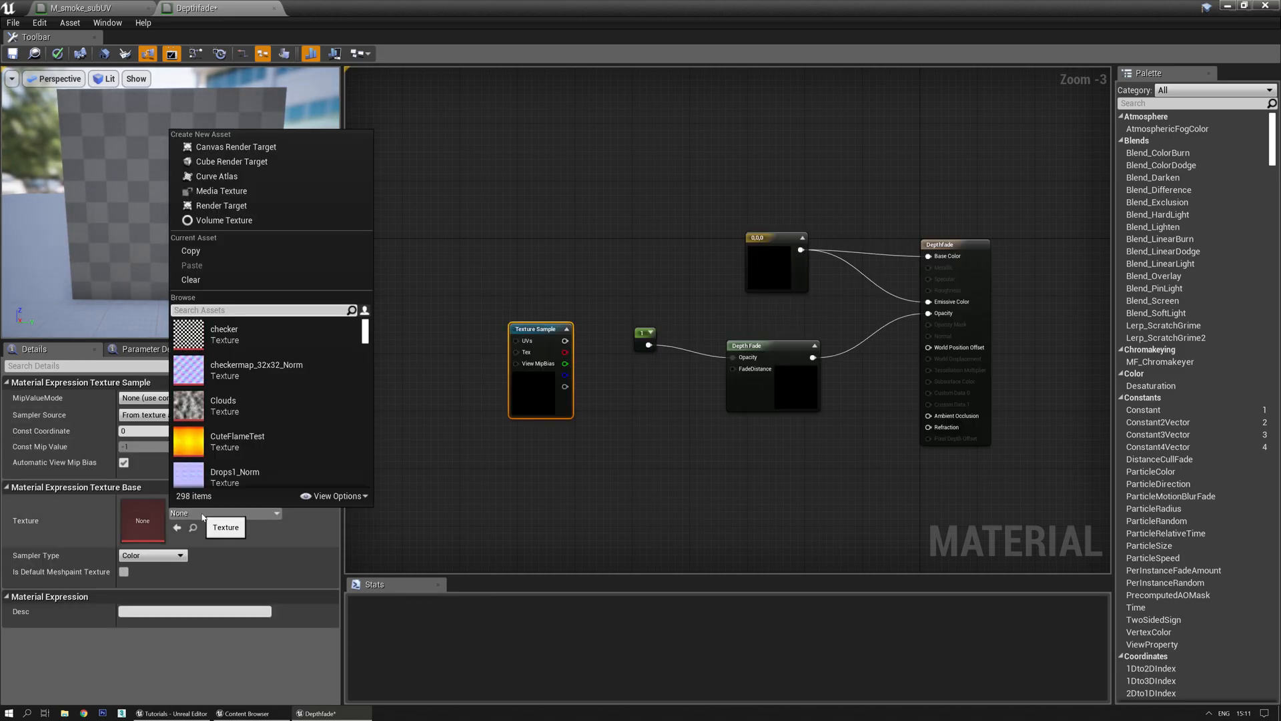
click(254, 414)
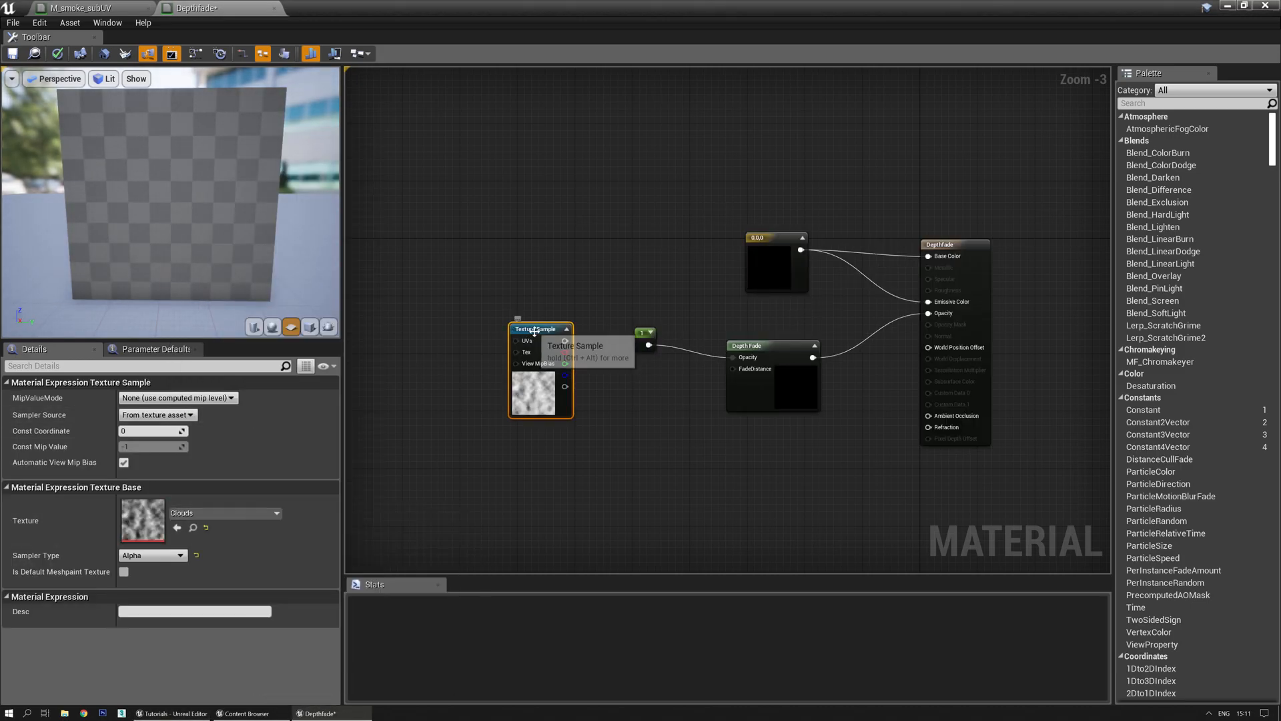
drag(534, 331, 545, 347)
Add a Panner with Speed X 0.2 and Speed Y 0.1 and connect it to the Texture Sample's UVs
right_click(465, 342)
text(panner)
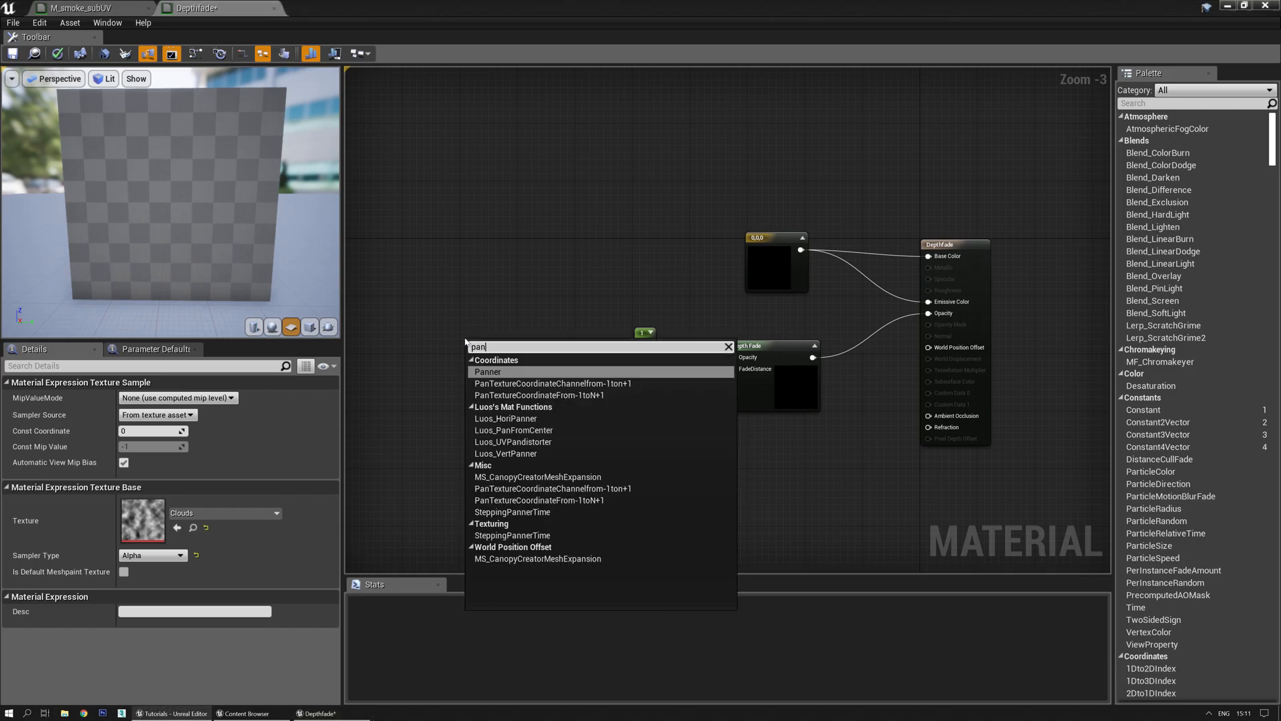
key(Return)
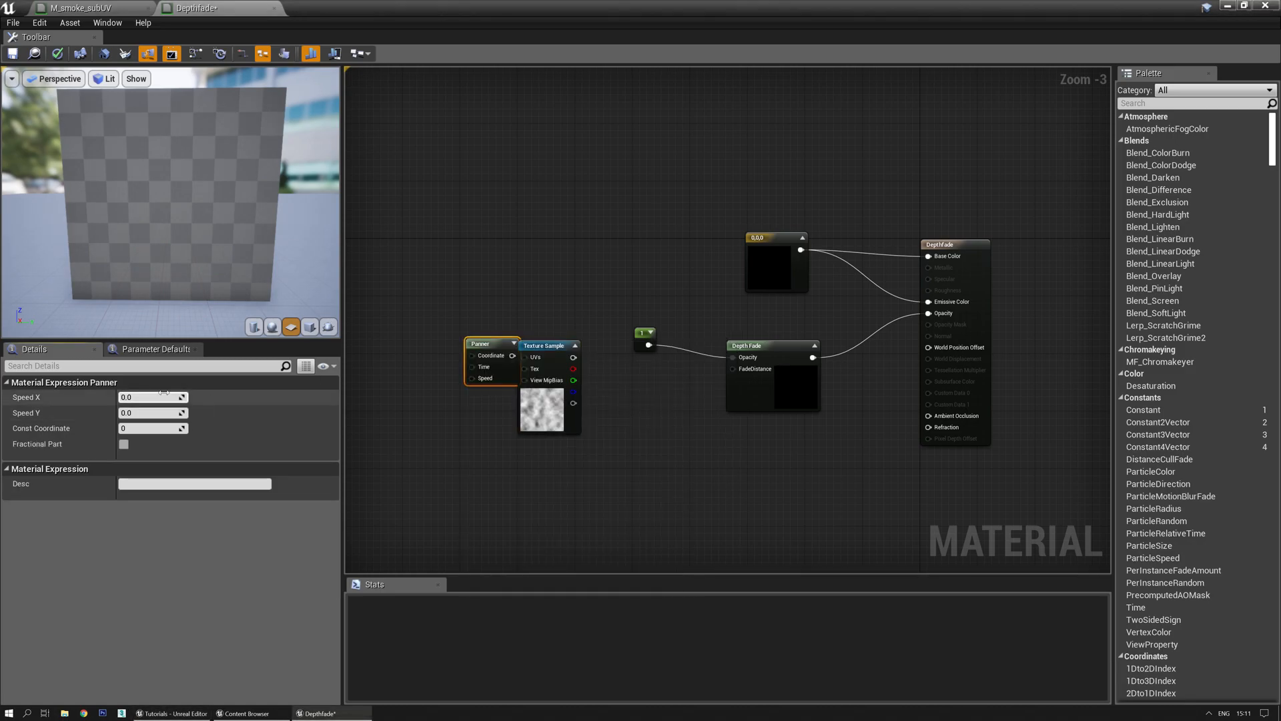
key(BackSpace)
text(.2)
key(Tab)
text(0.1)
drag(469, 342, 524, 357)
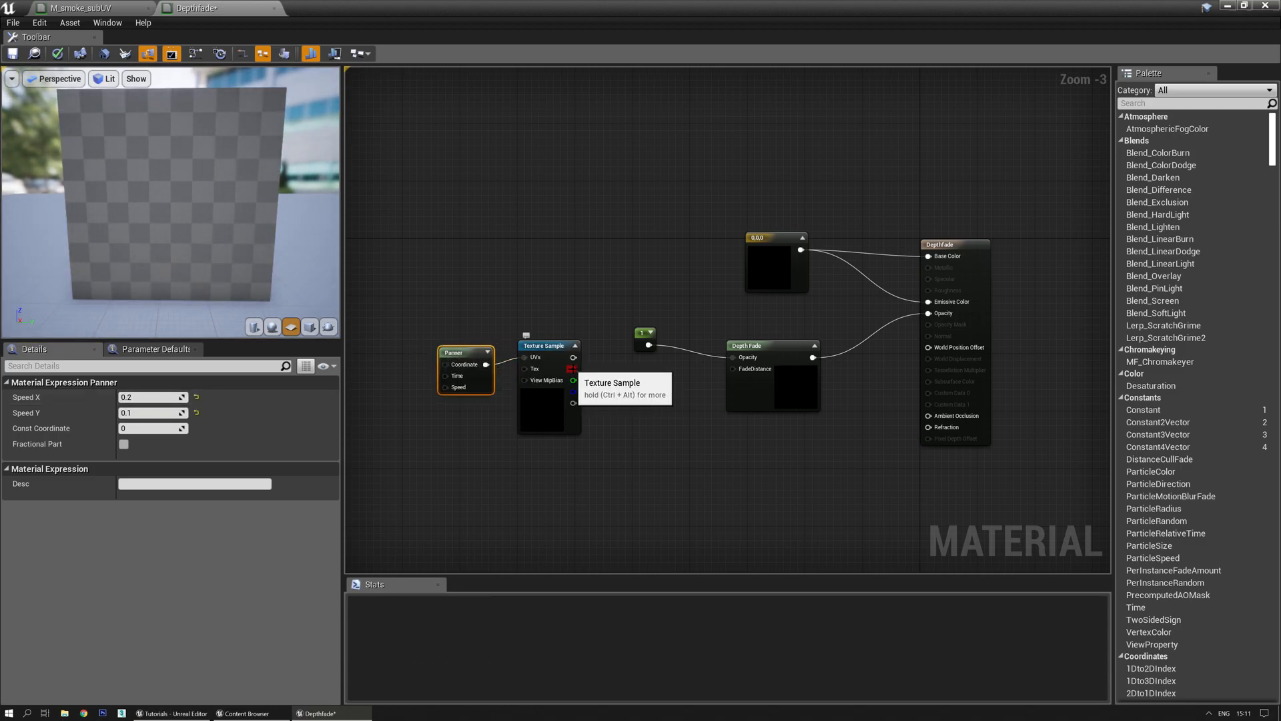
Add a Lerp from 50 to 150, driven by the texture's red channel as Alpha, and connect it to the Depth Fade's FadeDistance
click(633, 401)
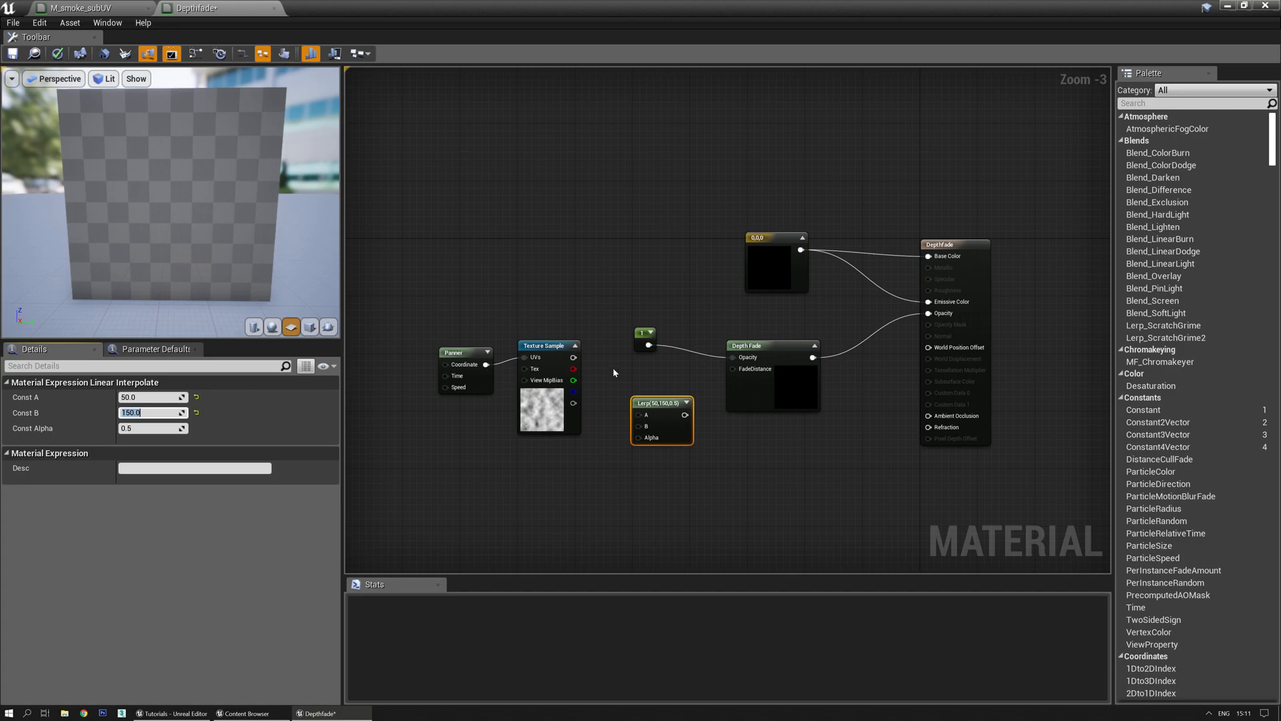
drag(578, 369, 649, 442)
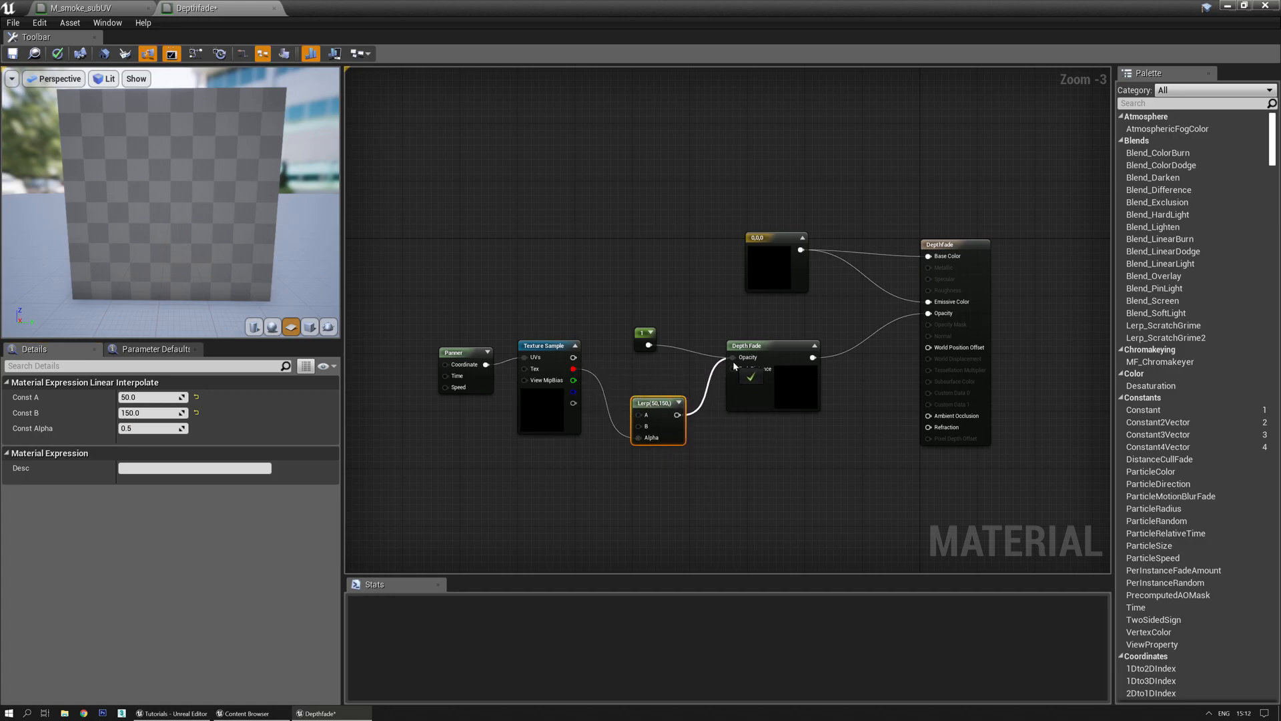
drag(735, 372, 735, 370)
right_drag(735, 370, 694, 376)
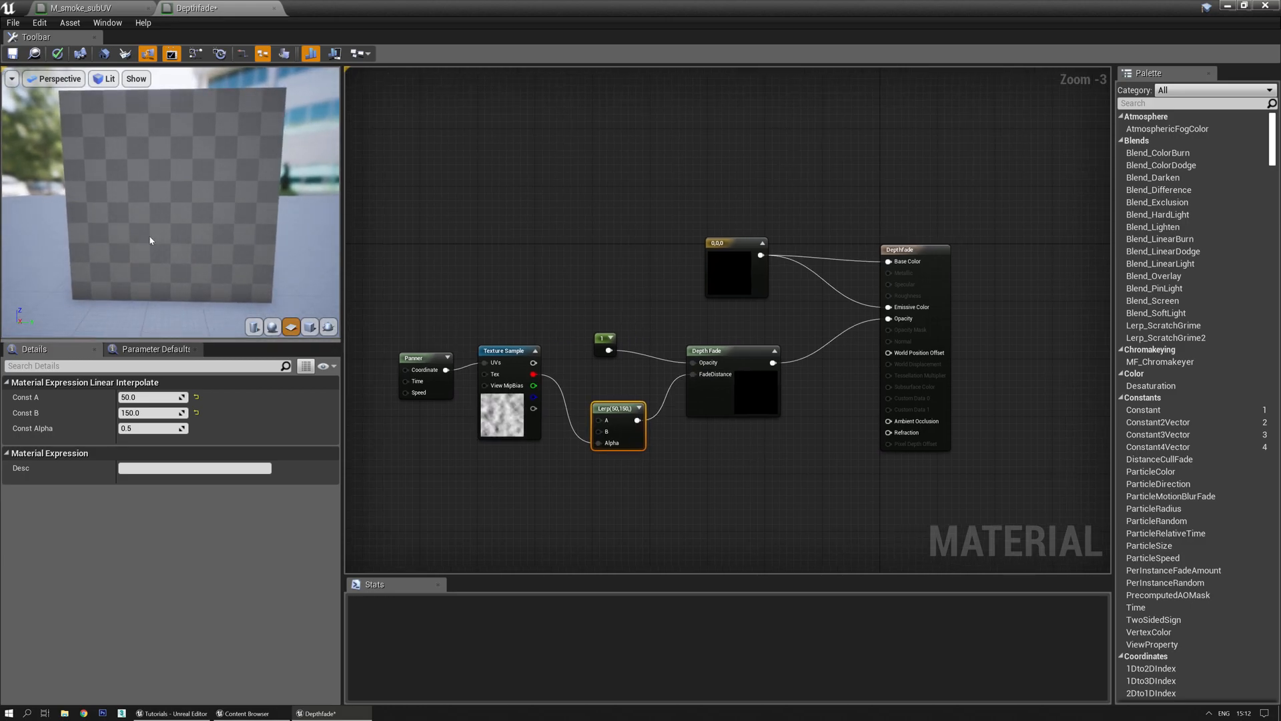
drag(129, 283, 150, 283)
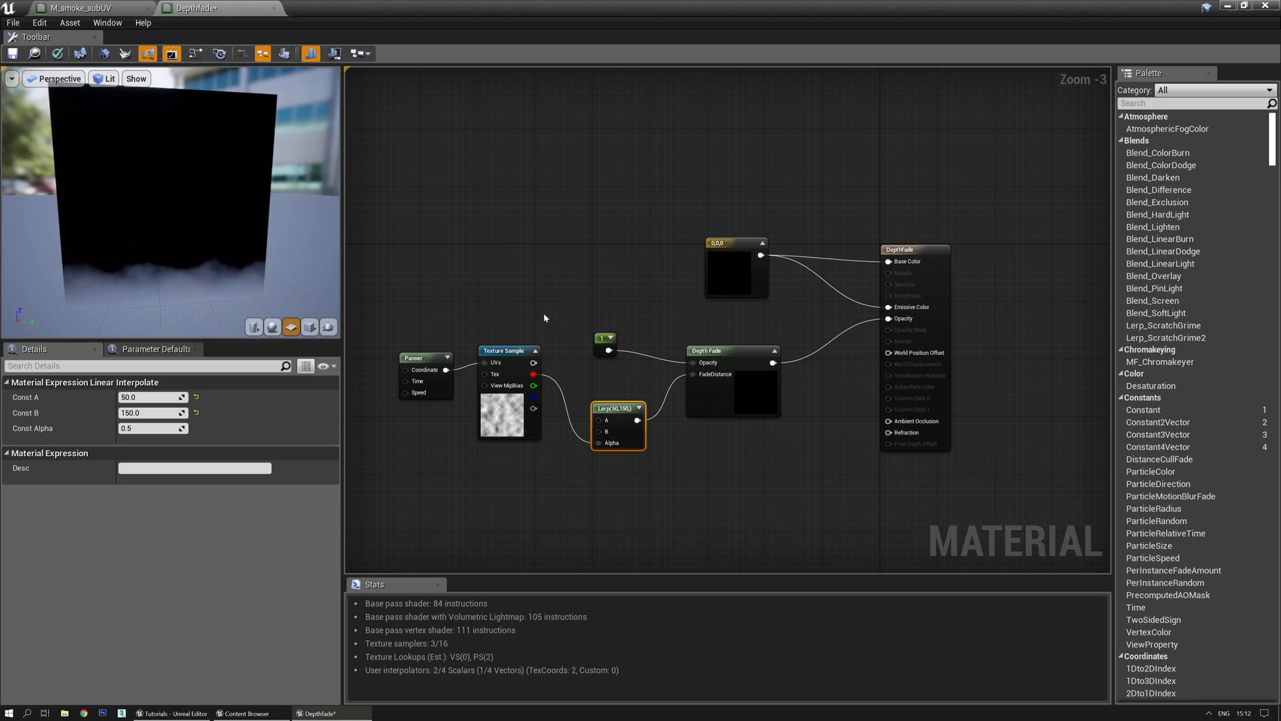
Review the Clouds Texture Sample's settings and close the Depthfade material, applying its changes
click(498, 357)
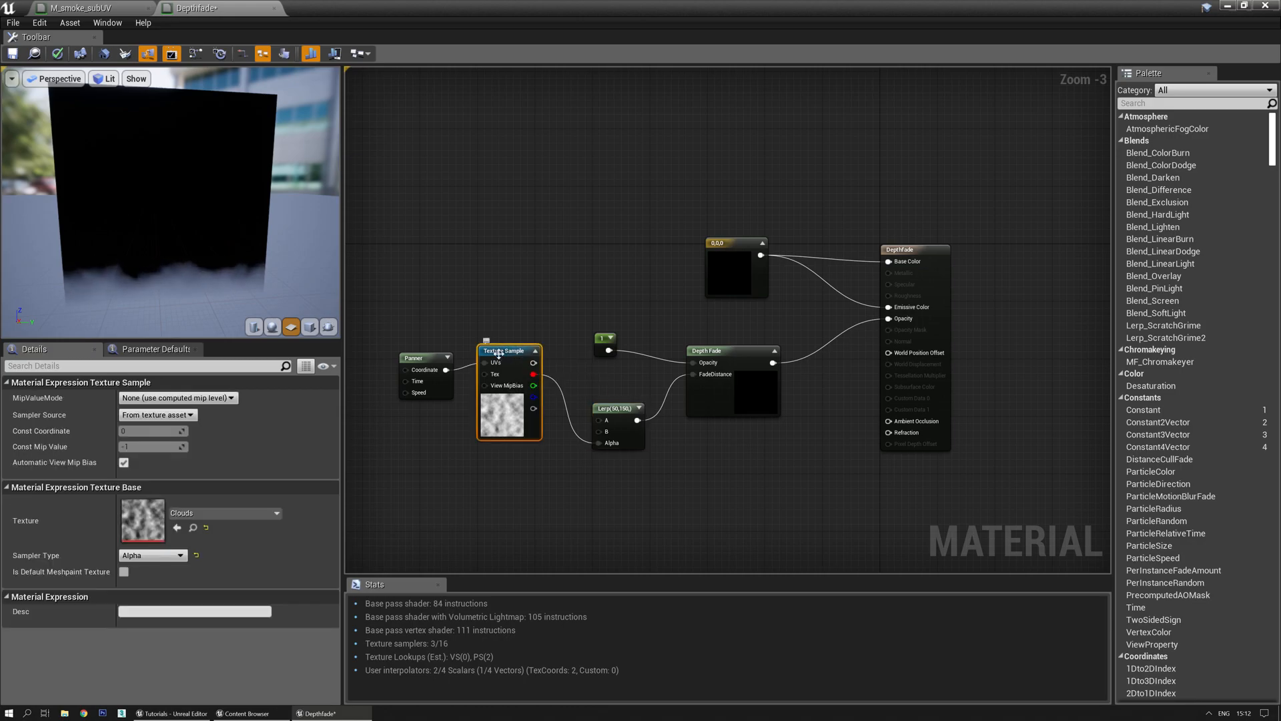
click(486, 275)
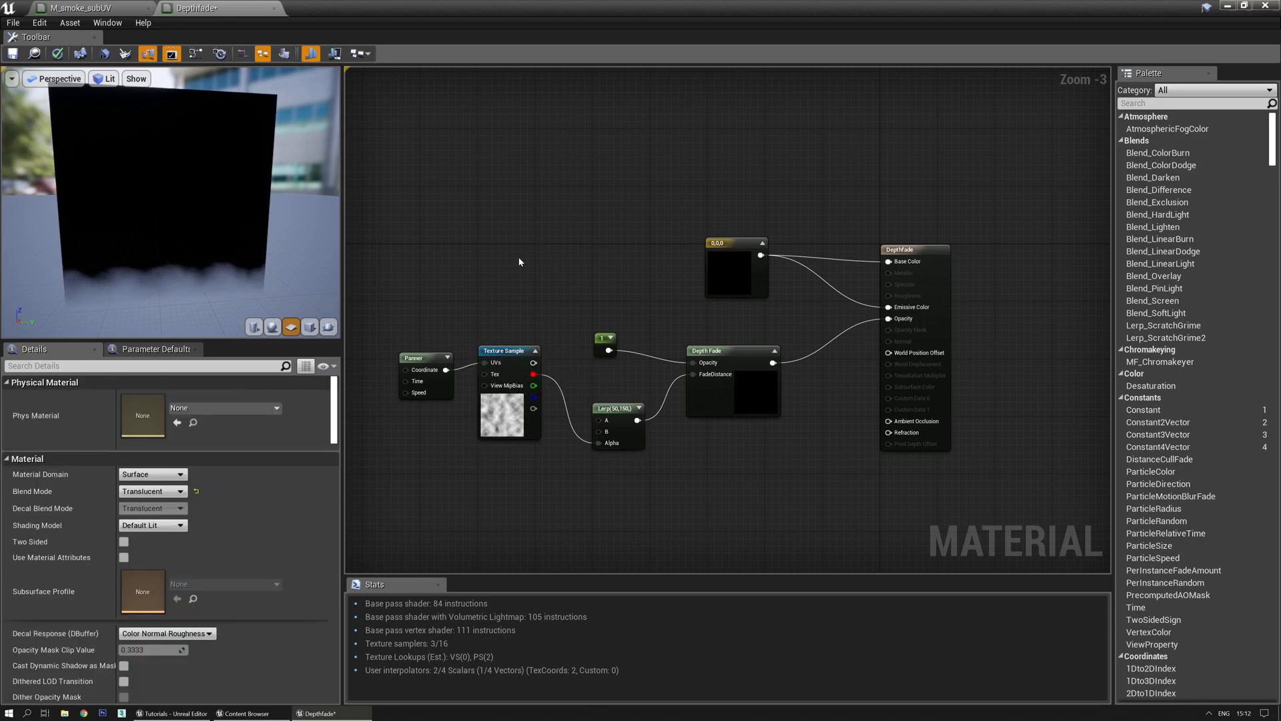
right_drag(550, 267, 587, 285)
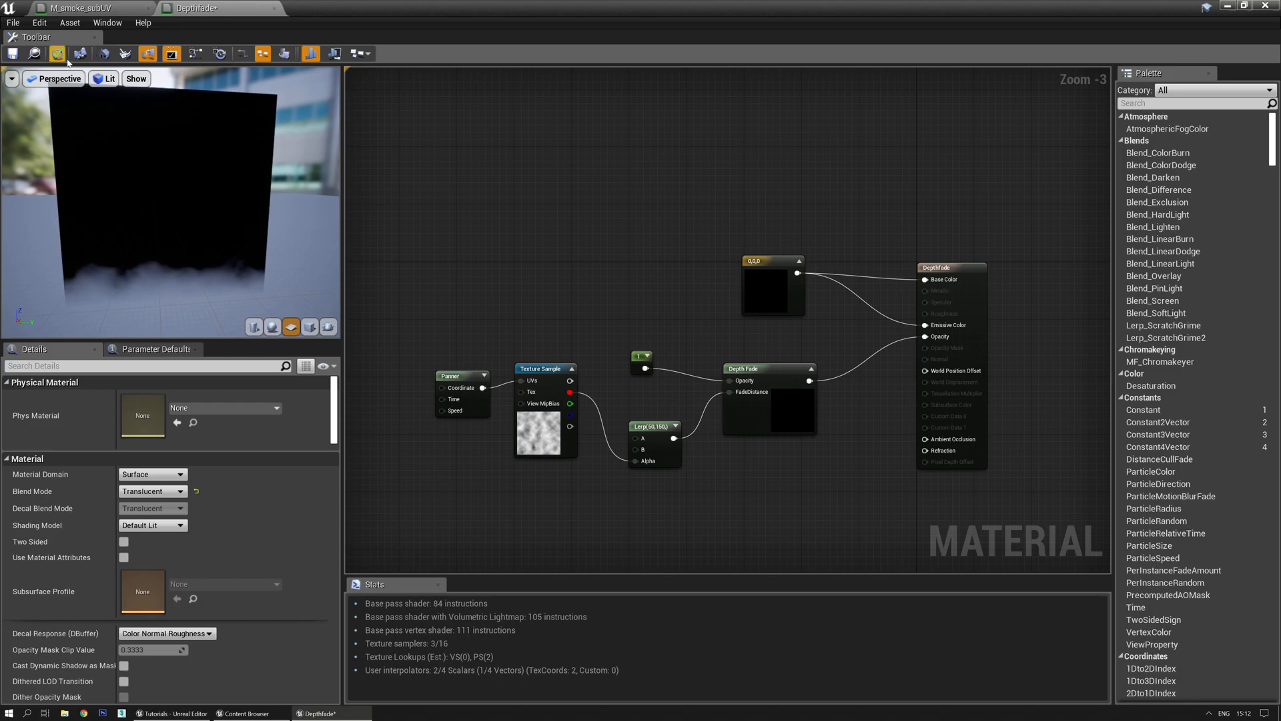
click(273, 8)
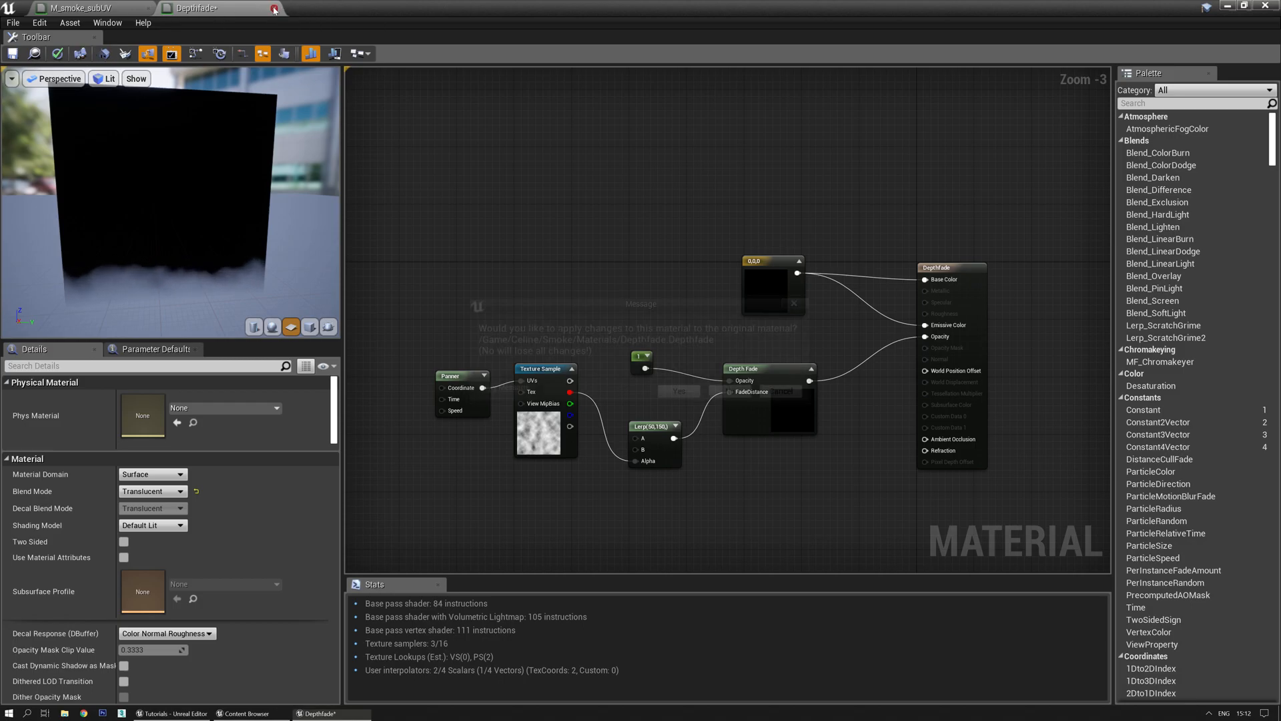
click(680, 393)
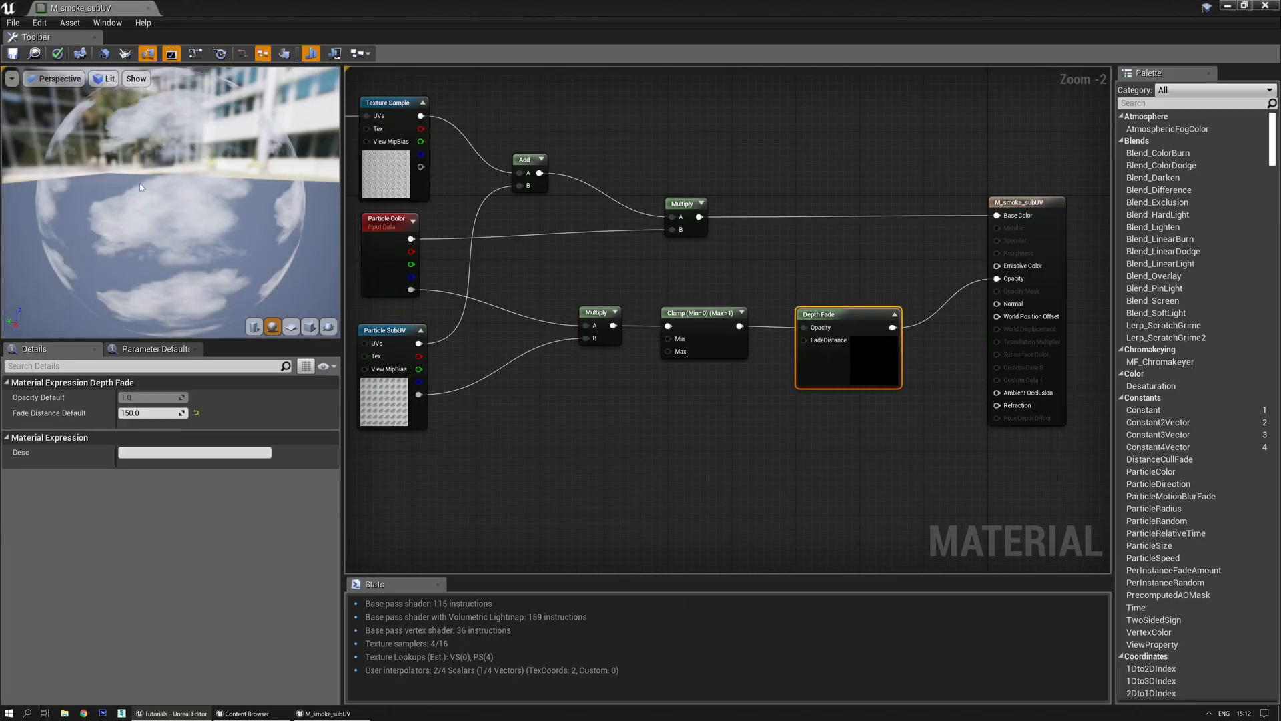
Copy the Clouds Texture Sample in M_smoke_subUV and paste it below the Particle SubUV branch
right_drag(662, 463, 709, 425)
right_drag(661, 378, 743, 434)
click(582, 159)
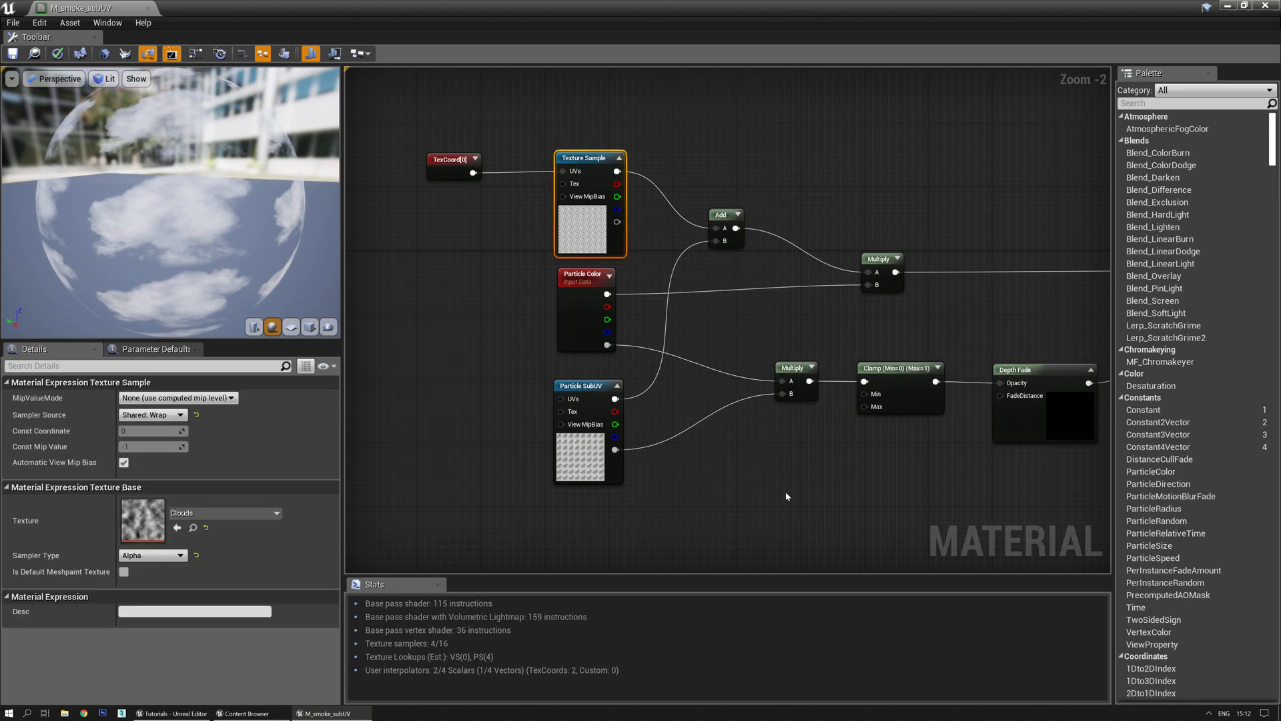
right_drag(786, 481, 680, 407)
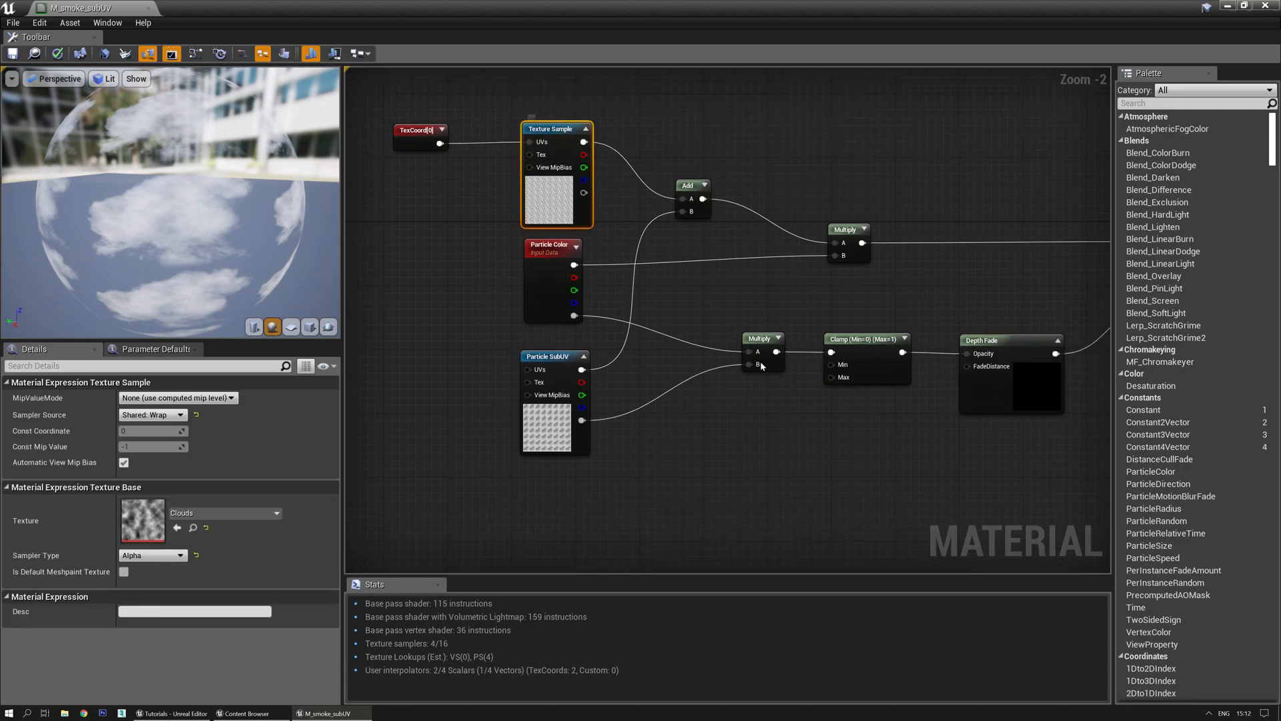
right_drag(712, 472, 653, 357)
key(ctrl+v)
Add a Panner with Speed X 0.1 and Speed Y 0.02 and connect it to the pasted Texture Sample's UVs
right_click(584, 385)
text(panner)
key(Return)
drag(605, 392, 604, 375)
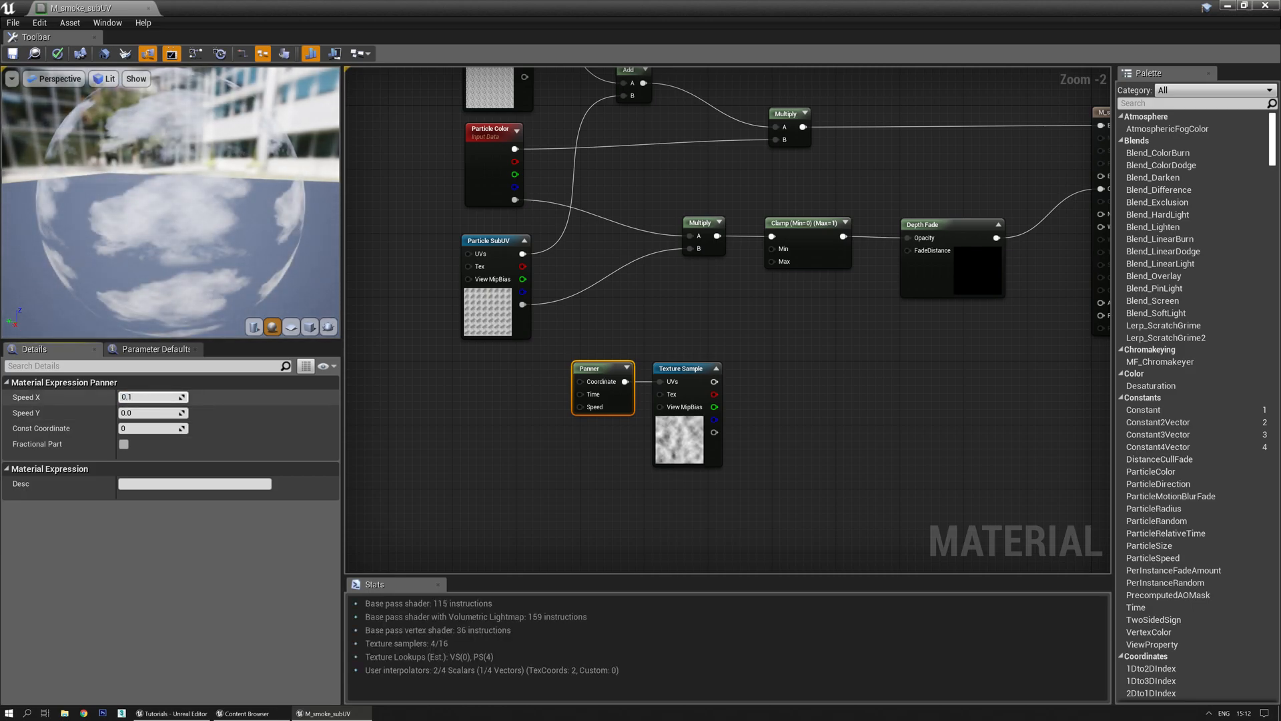
key(Tab)
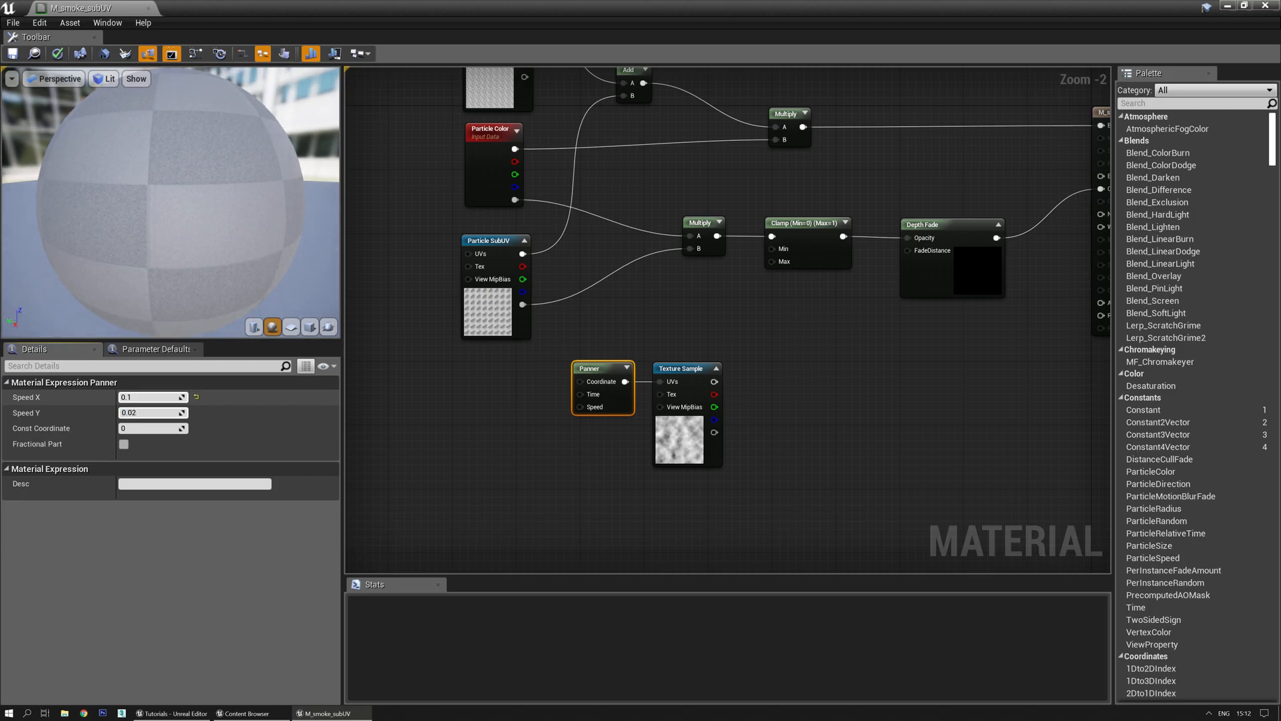
Add a Lerp with Const B 75, feed the noise texture's red channel into Alpha, and connect it to Depth Fade's FadeDistance
right_drag(793, 334, 683, 367)
key(l)
click(683, 363)
click(167, 413)
text(75)
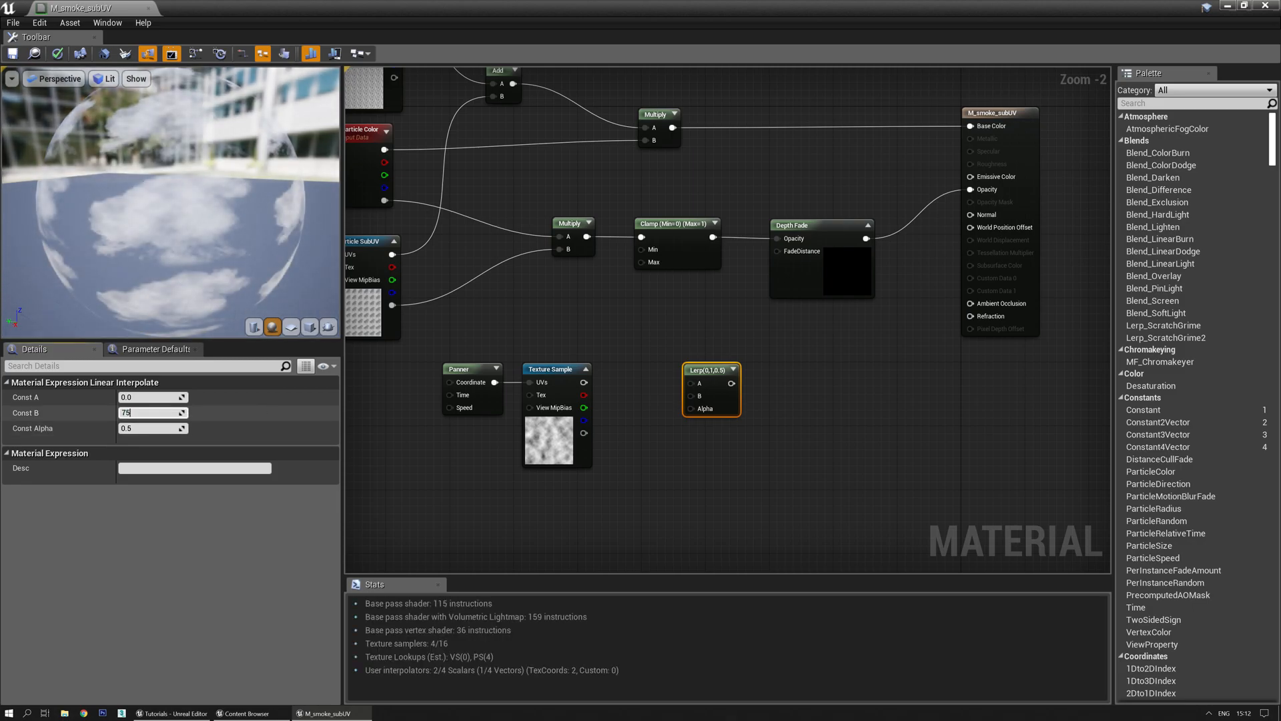
key(Tab)
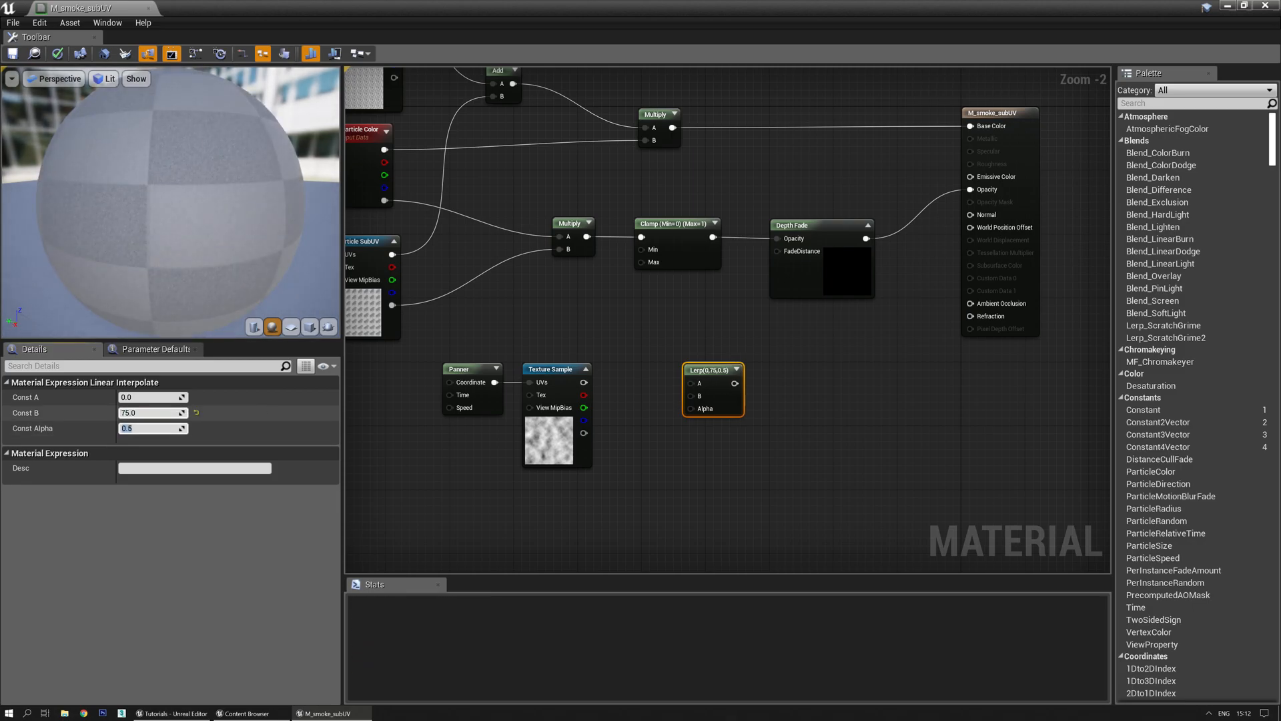
drag(584, 394, 777, 251)
Place the Lerp beside the noise Texture Sample and nudge the Panner, Texture Sample and Lerp group up close below the Depth Fade
drag(706, 369, 632, 367)
drag(720, 454, 417, 394)
key(Right)
key(Right)
key(Right)
key(Right)
key(Right)
key(Up)
key(Up)
key(Up)
key(Up)
key(Up)
key(Up)
key(Up)
key(Right)
key(Right)
key(Right)
click(694, 422)
click(630, 317)
Turn off Tangent Space Normal in the M_smoke_subUV material settings and save the material
right_drag(761, 501, 828, 363)
click(806, 456)
scroll(806, 456, down, 6)
scroll(698, 363, up, 4)
right_drag(789, 302, 741, 402)
scroll(154, 539, down, 5)
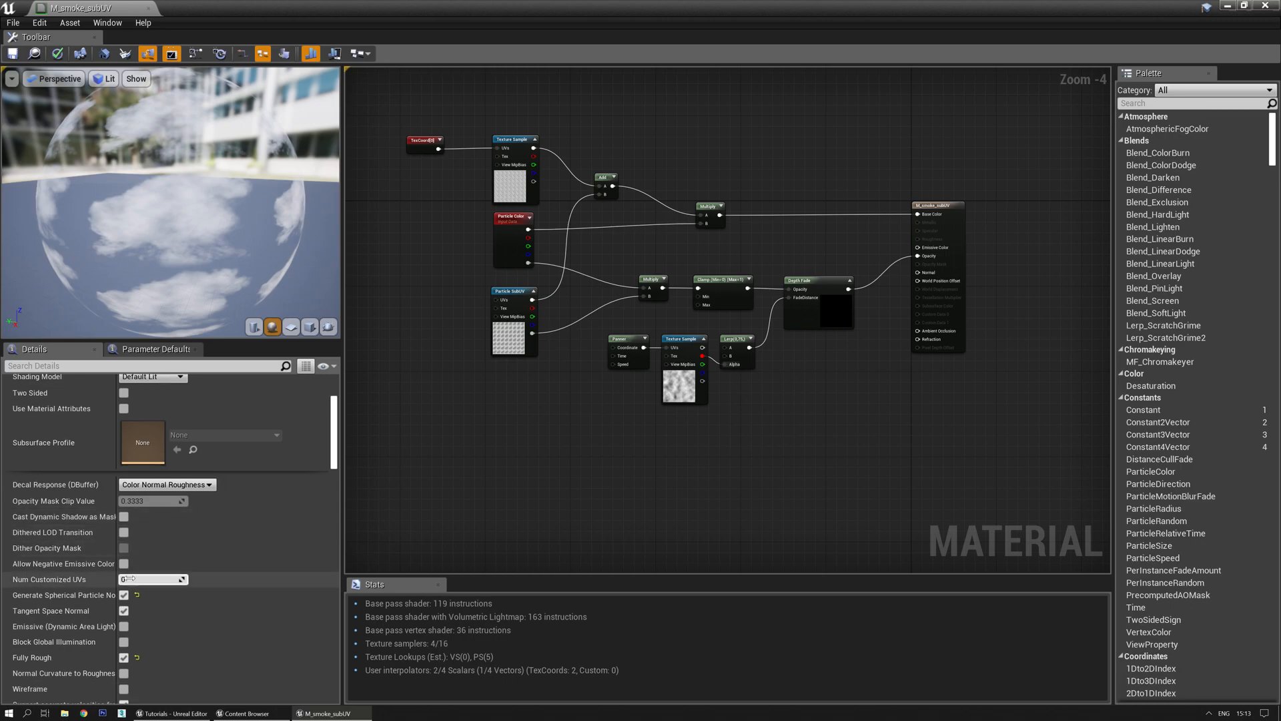
click(124, 611)
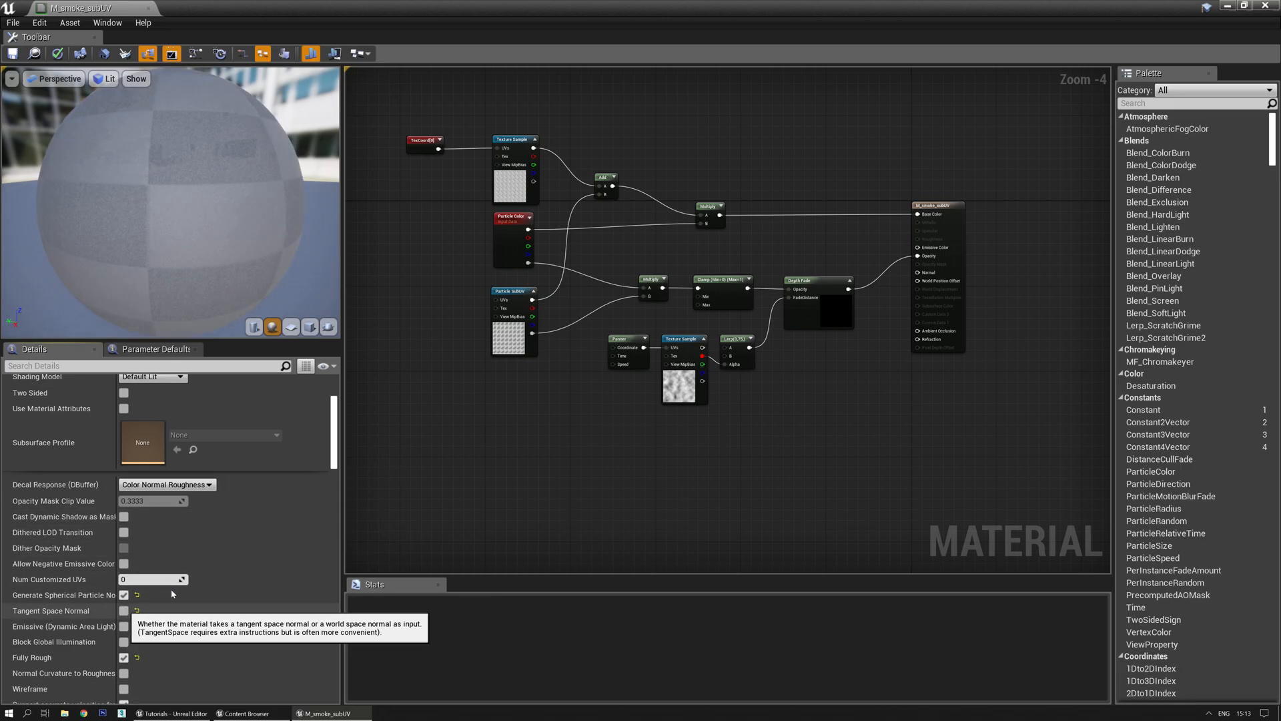
scroll(529, 529, up, 2)
right_drag(532, 505, 526, 501)
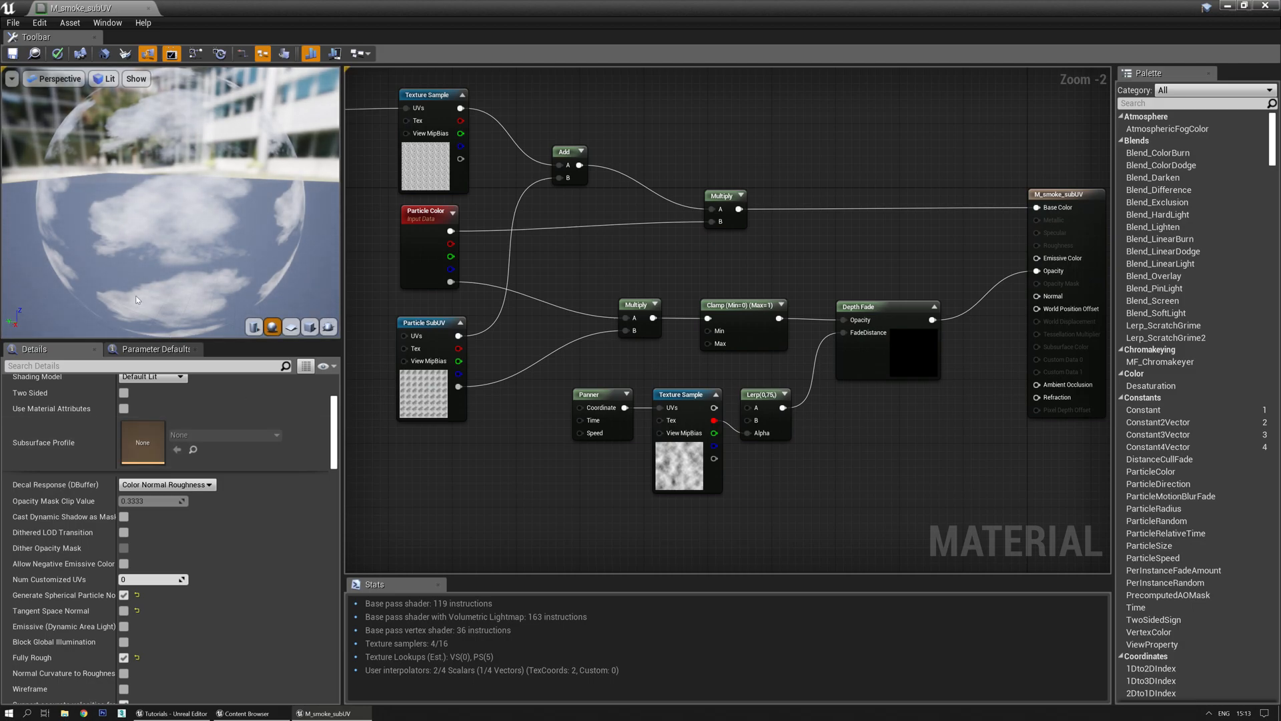
click(13, 54)
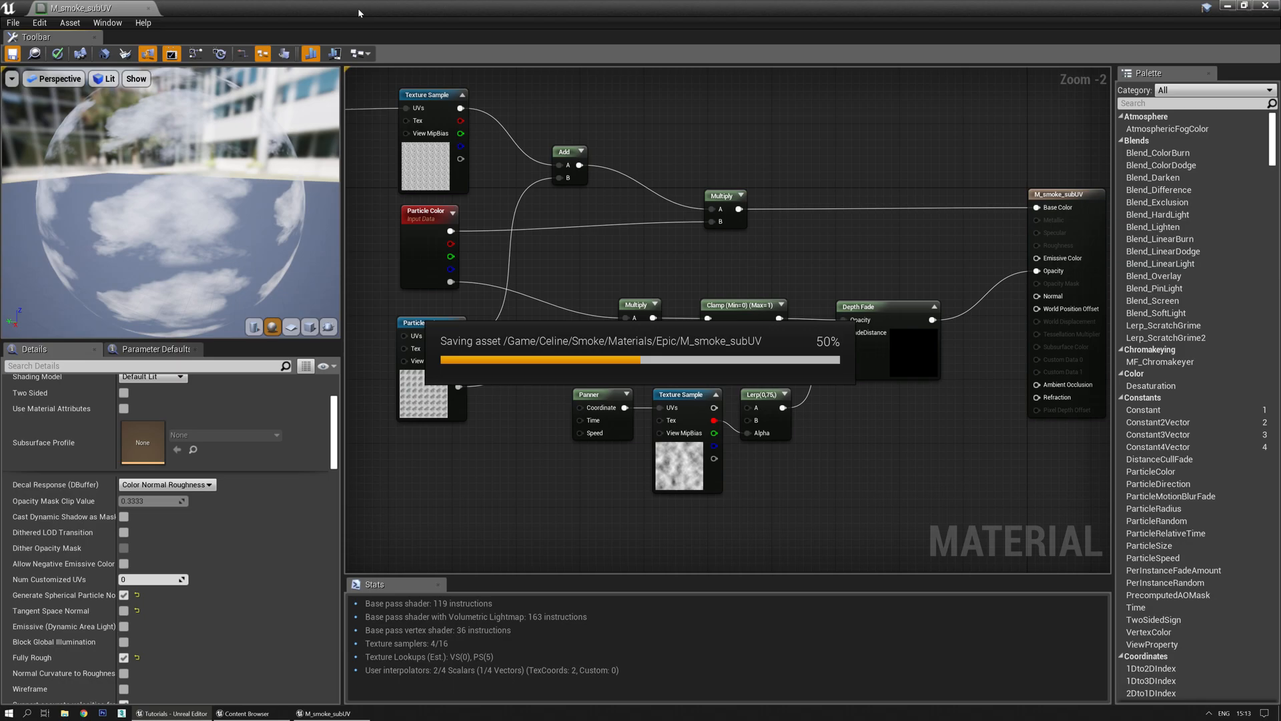
Open P_lit_steam from the Smoke/ParticleSystems/Epic folder and examine how the smoke is lit in its preview
drag(358, 10, 0, 144)
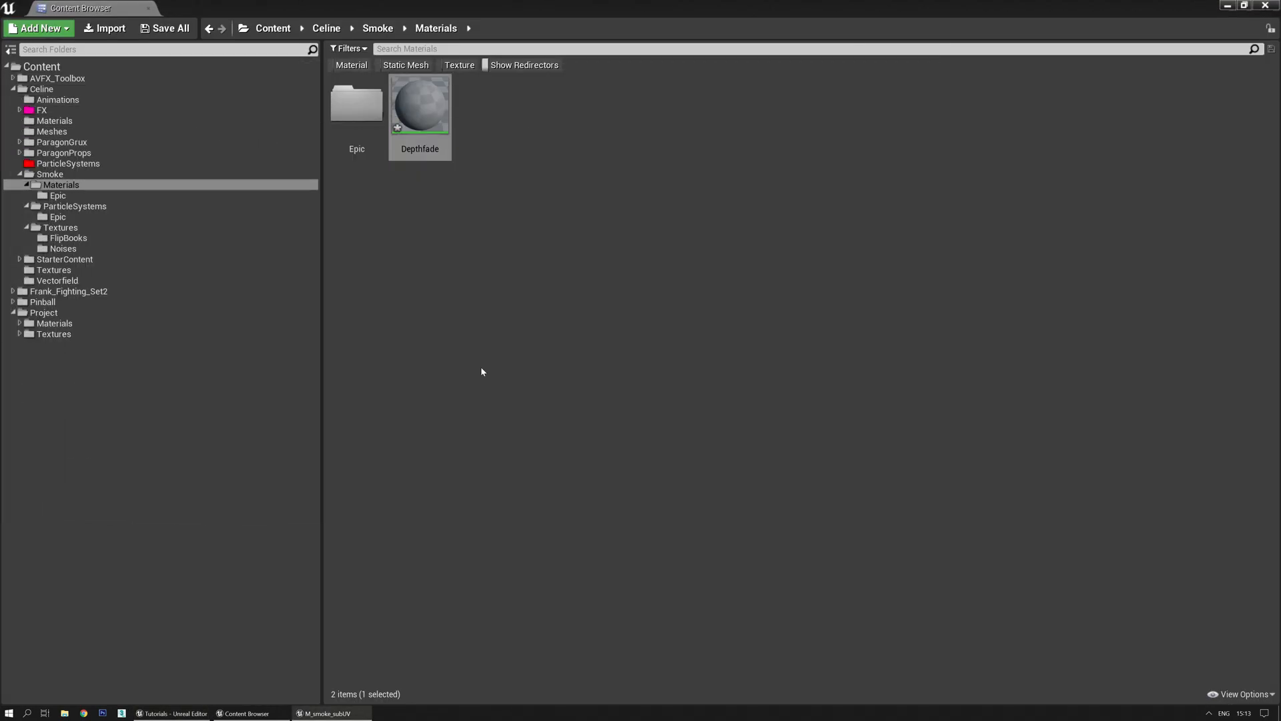
click(74, 206)
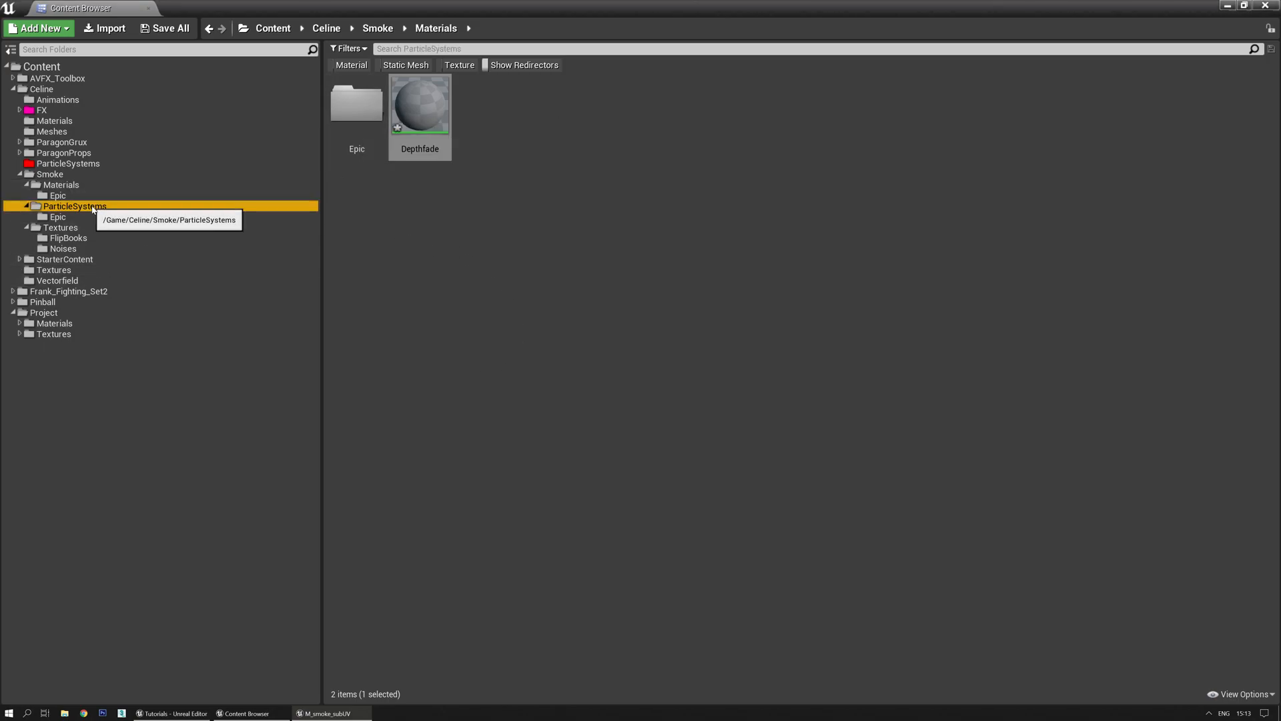
click(57, 217)
double_click(382, 124)
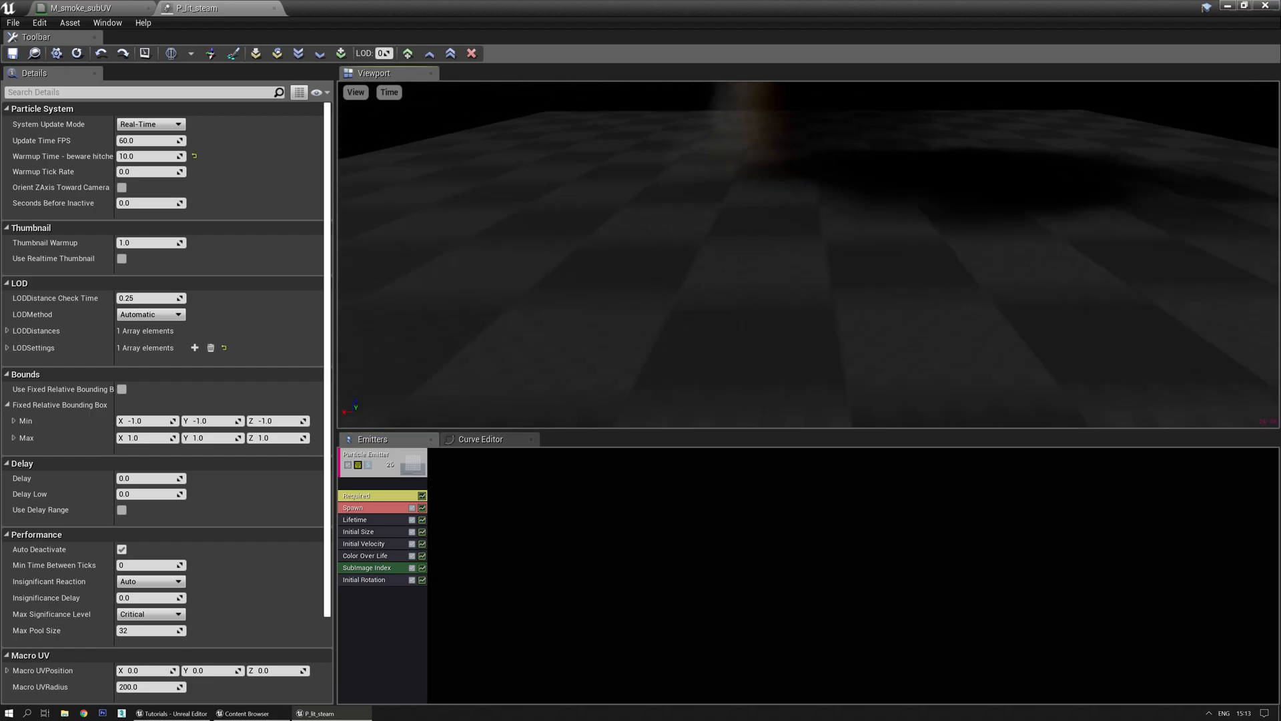
middle_drag(744, 217, 743, 294)
drag(744, 217, 494, 247)
drag(674, 235, 655, 292)
key(l)
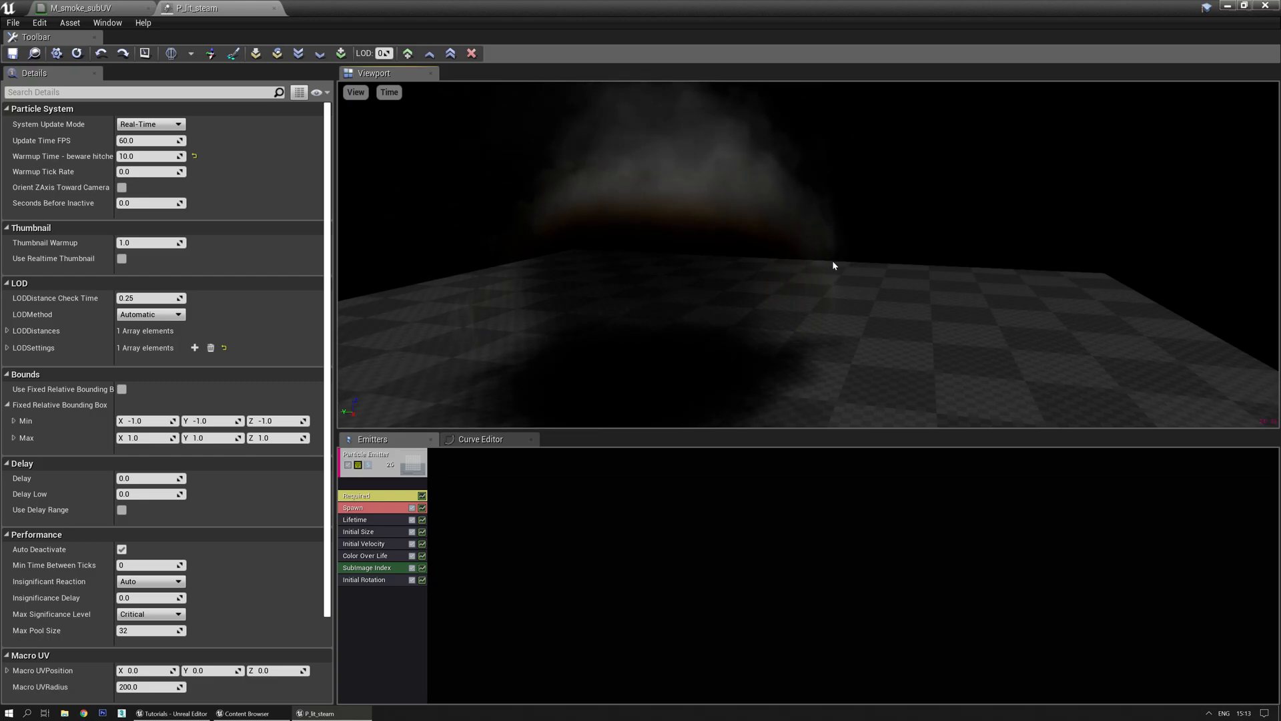
Turn off Generate Spherical Particle Normals in M_smoke_subUV, save the material, and return to the P_lit_steam preview
click(95, 9)
click(124, 594)
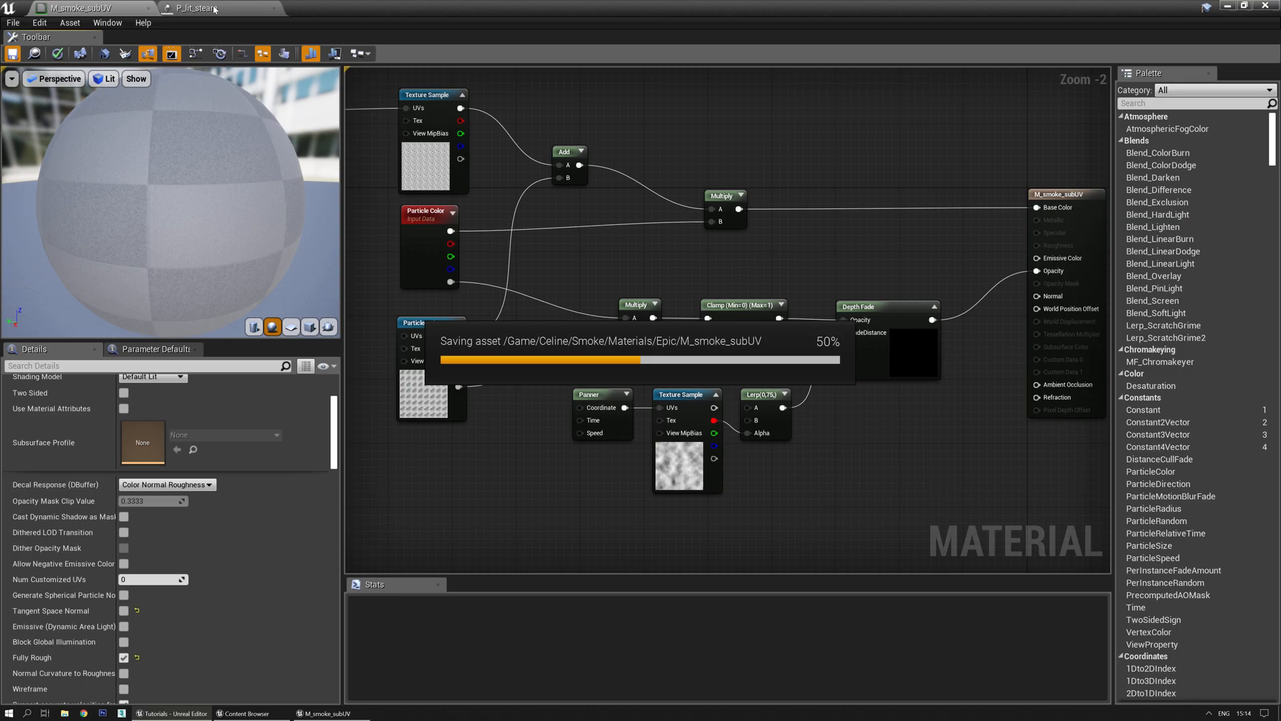
click(215, 8)
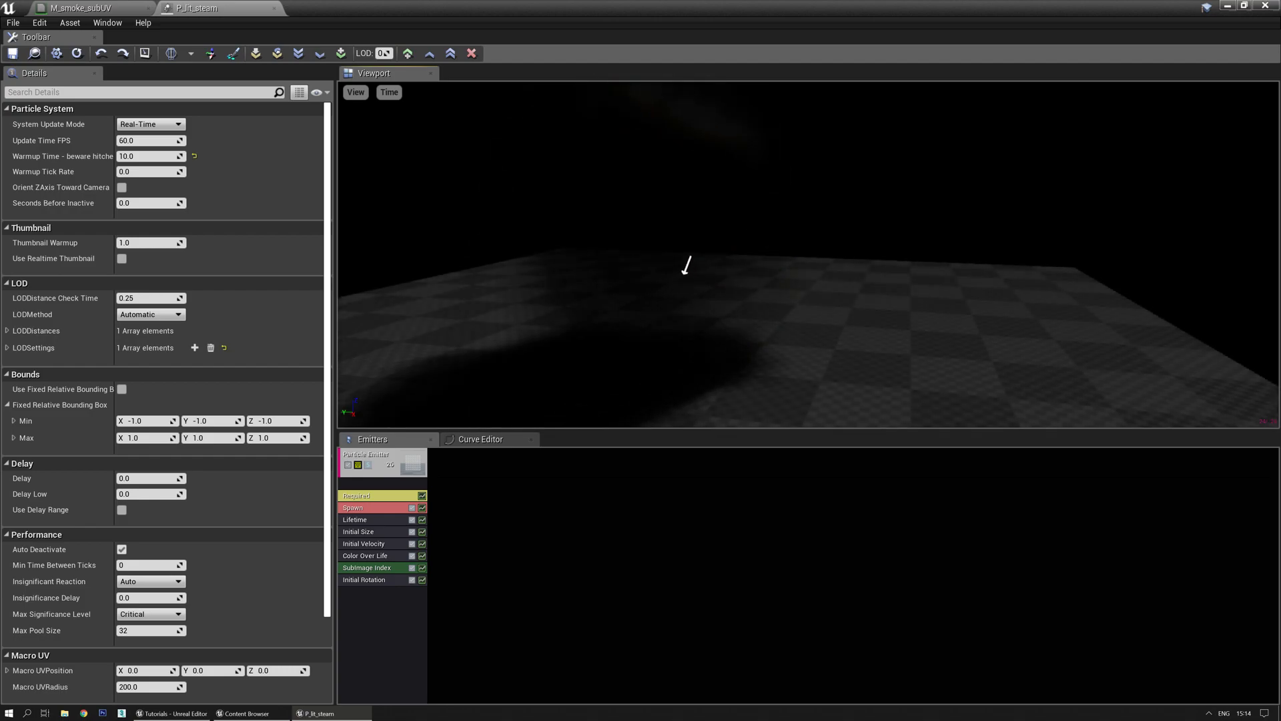
Locate P_lit_steam in the Content Browser, place it in the level, and close the Content Browser
key(ctrl+b)
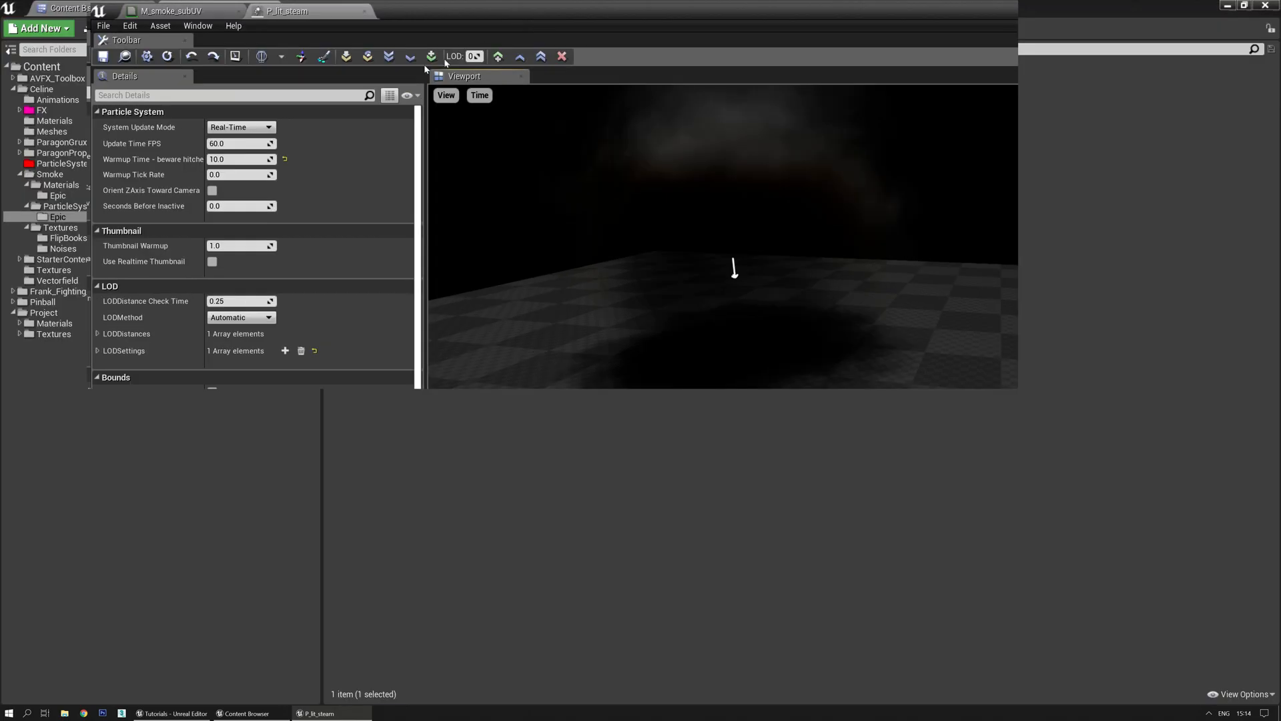
click(1244, 6)
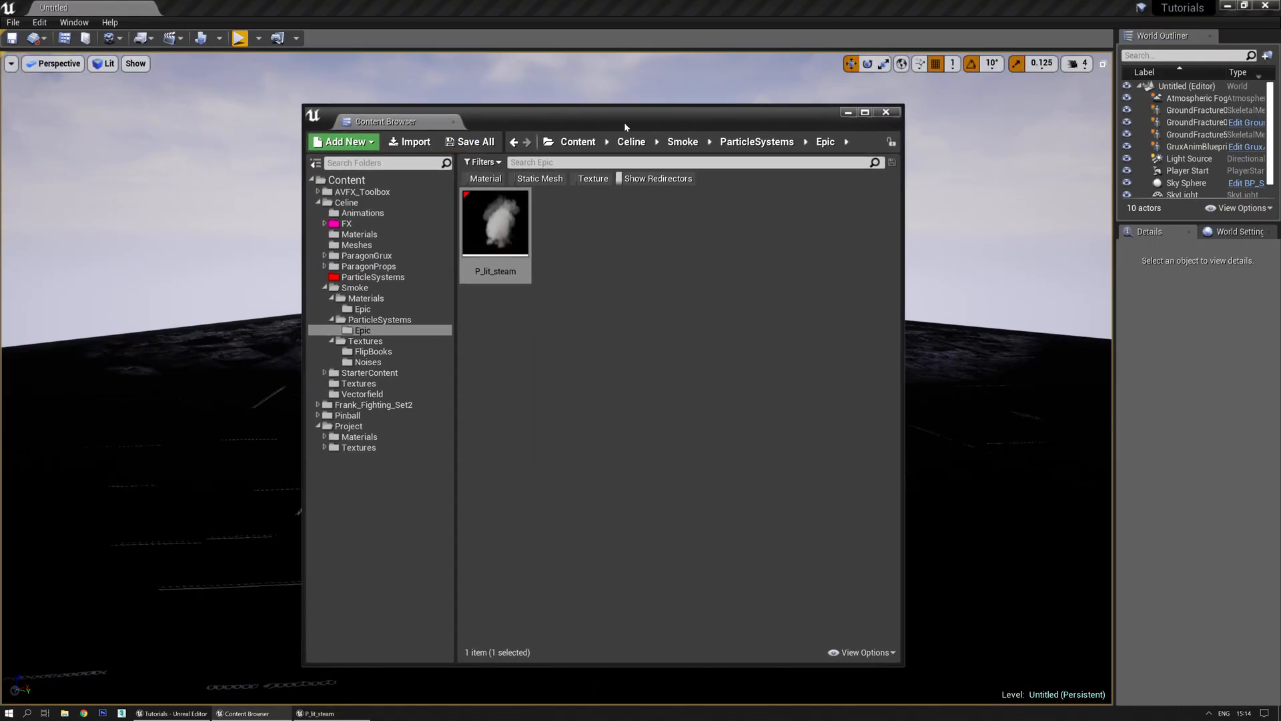
drag(525, 200, 182, 375)
click(885, 112)
Examine the placed P_lit_steam smoke in the level from several distances, checking how it fades where it meets the ground
mouse_move(182, 375)
right_down()
mouse_move(140, 354)
mouse_move(194, 354)
right_up()
key(a)
key(Escape)
key(a)
right_drag(478, 377, 604, 364)
key(w)
key(a)
key(w)
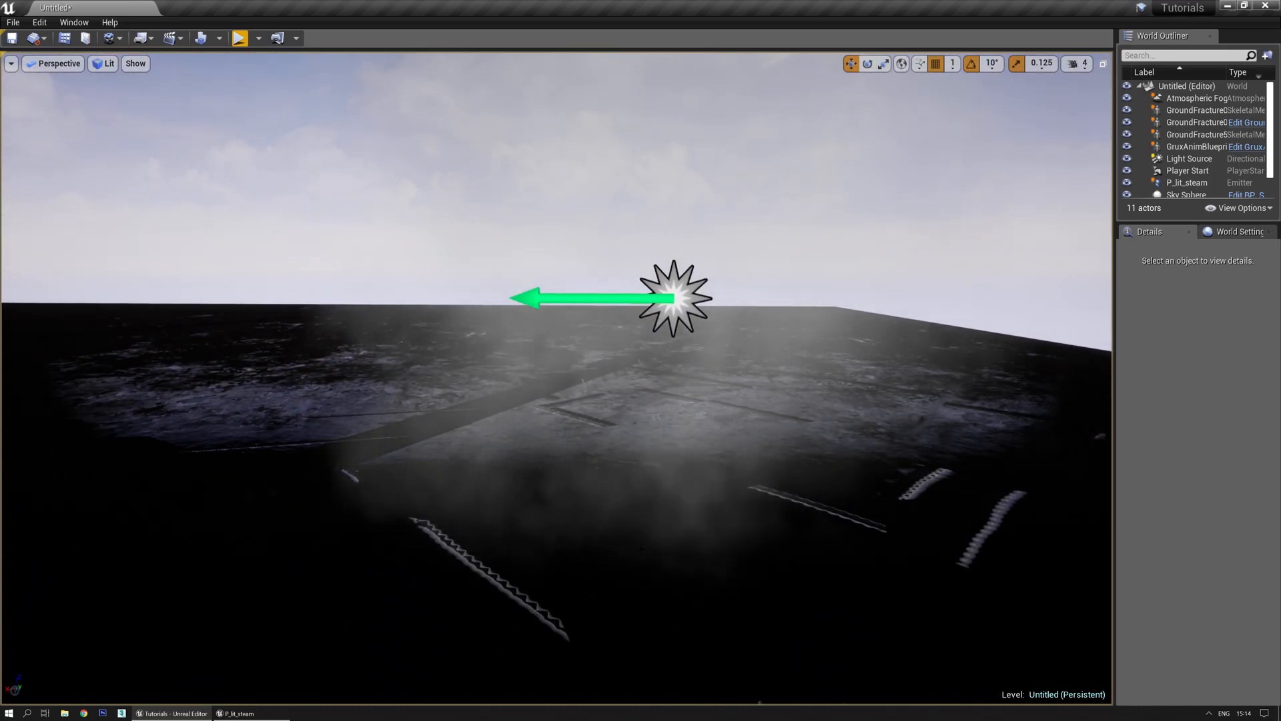
key(w)
right_drag(641, 547, 641, 547)
key(s)
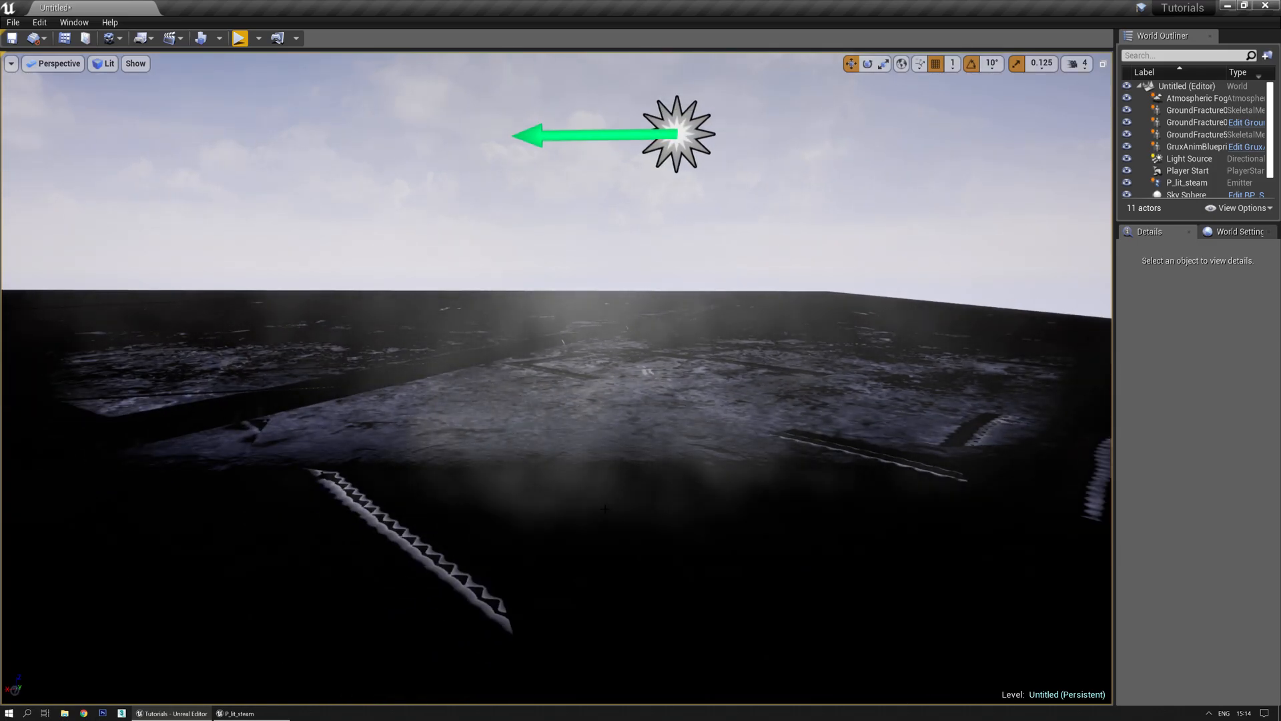
key(e)
right_drag(605, 509, 605, 530)
key(s)
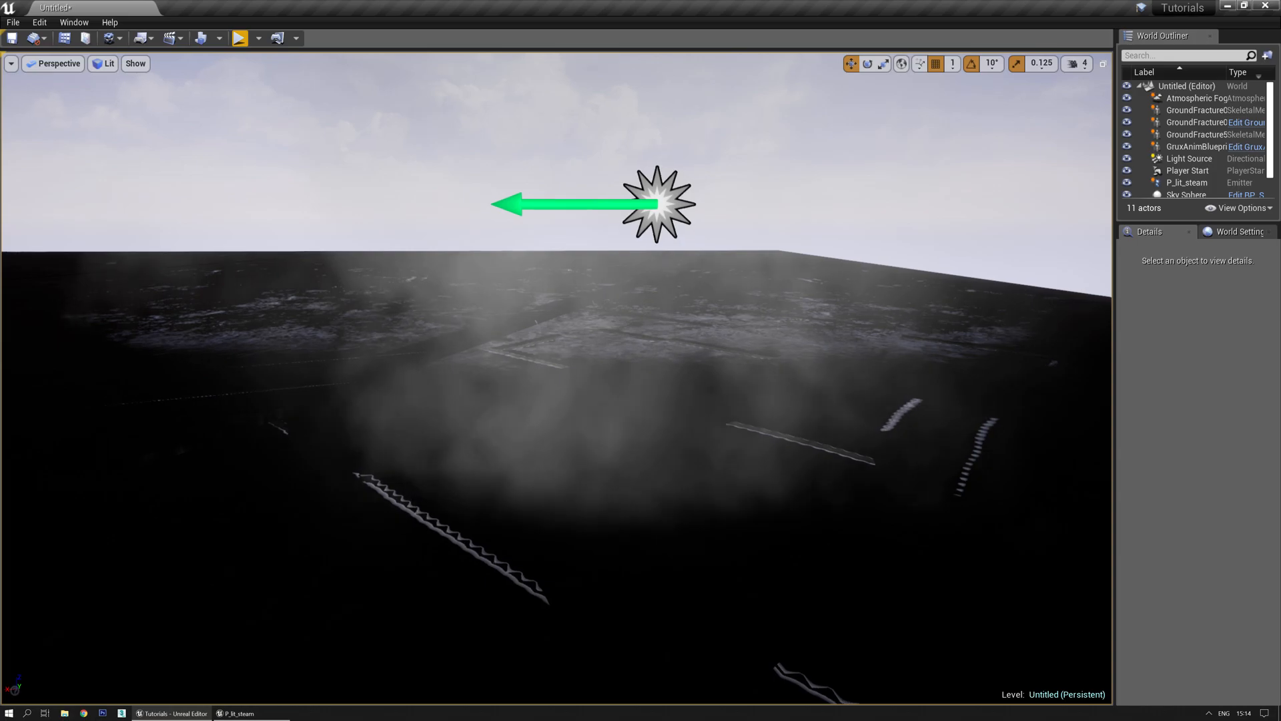
In M_smoke_subUV, connect the 8 by 8 tiling TexCoord to the noise Panner's Coordinate input and save the material
click(248, 713)
double_click(813, 220)
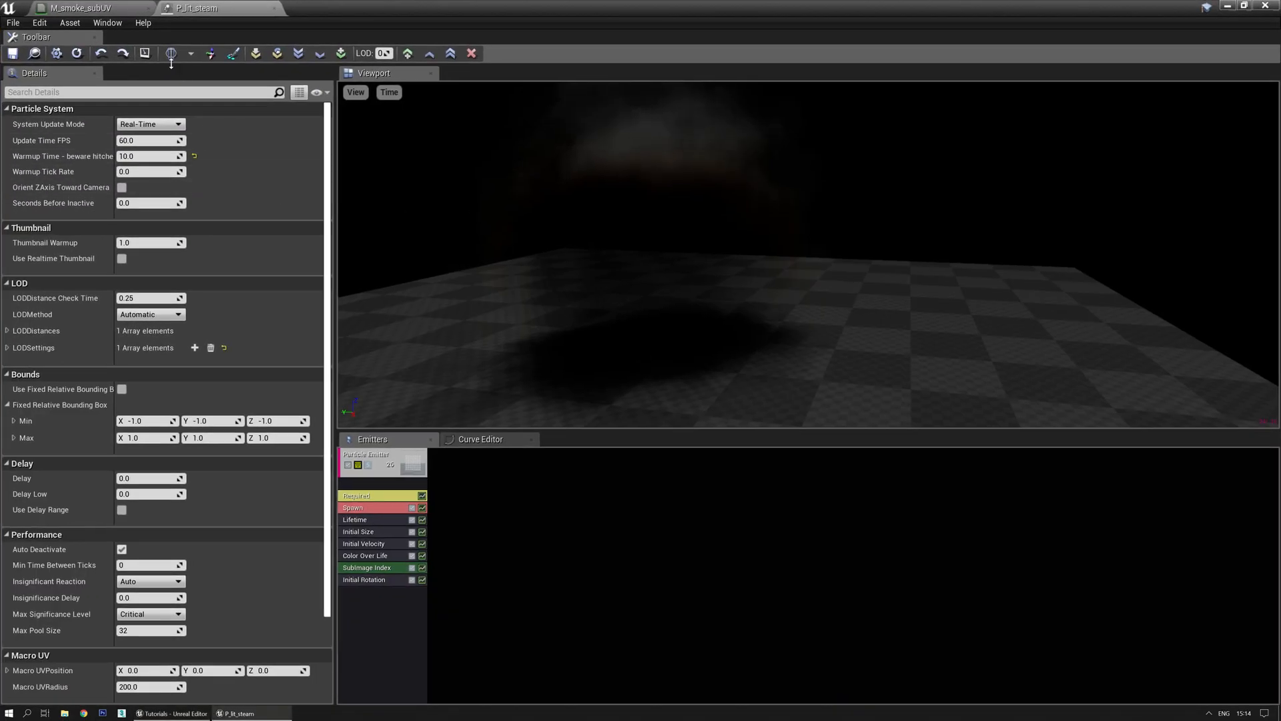
click(106, 9)
right_drag(680, 309, 704, 345)
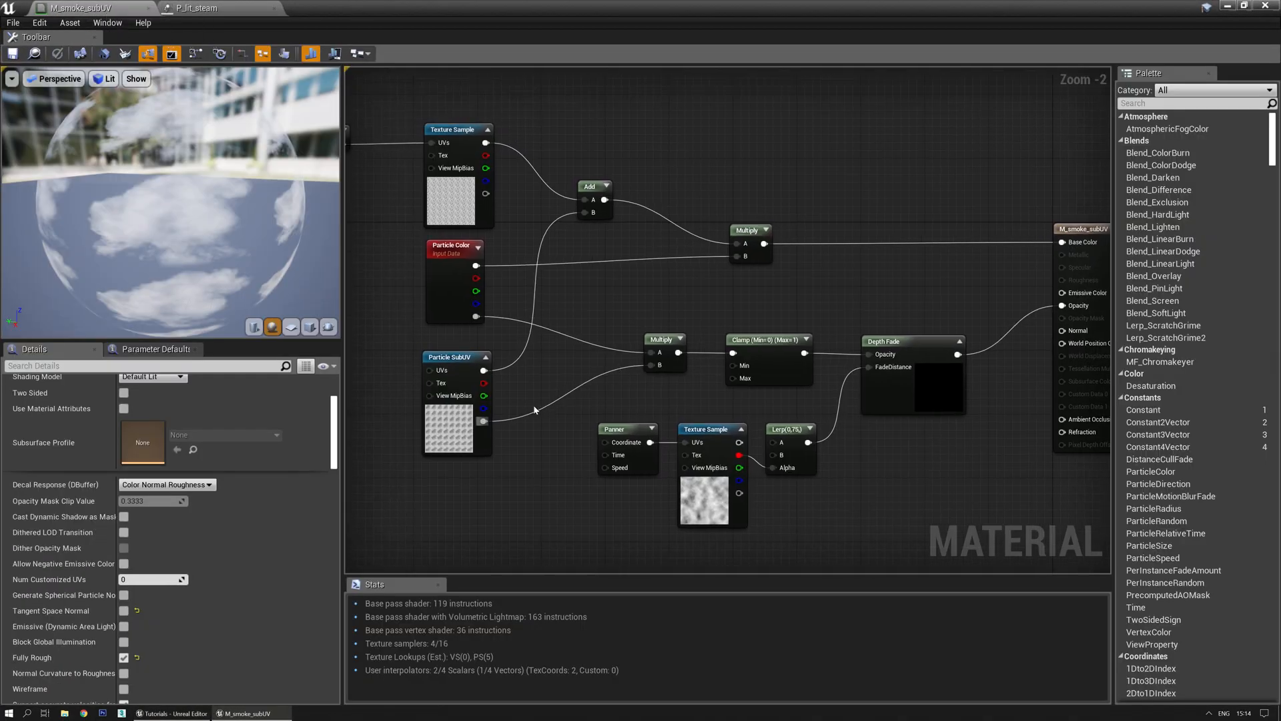
right_drag(534, 410, 822, 426)
click(636, 160)
right_drag(670, 240, 535, 169)
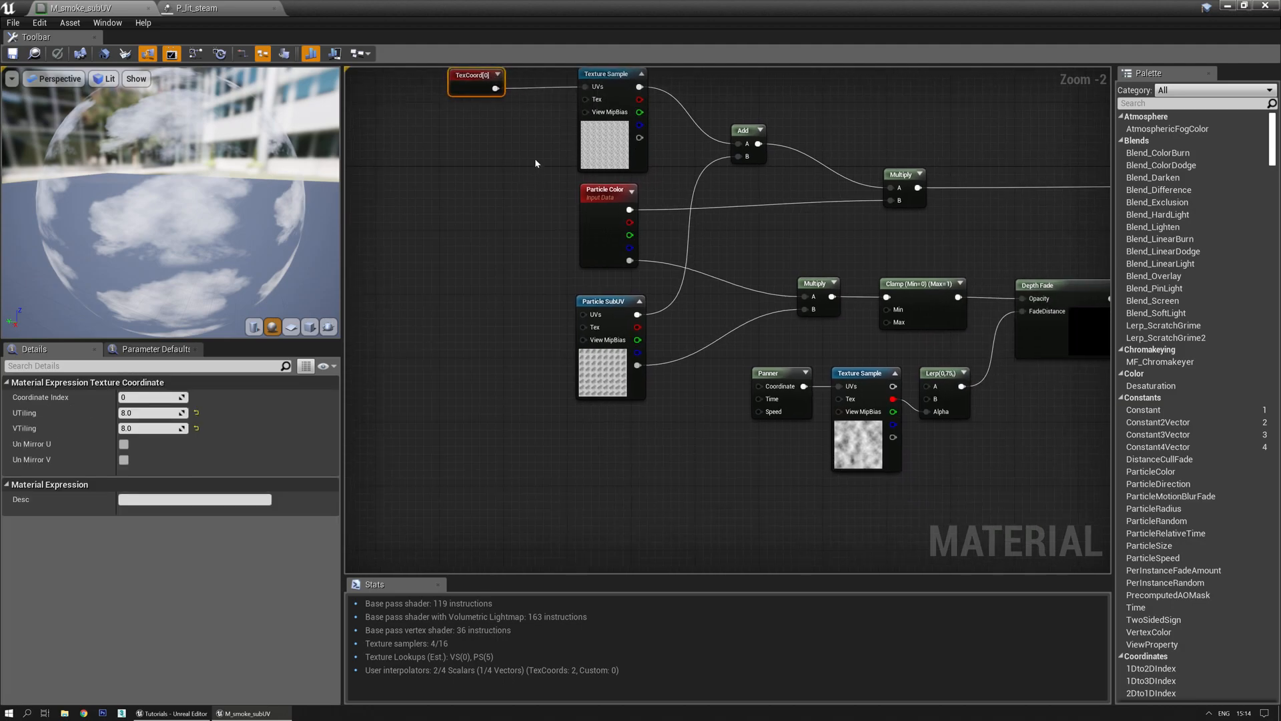
drag(498, 93, 777, 391)
right_drag(706, 352, 485, 389)
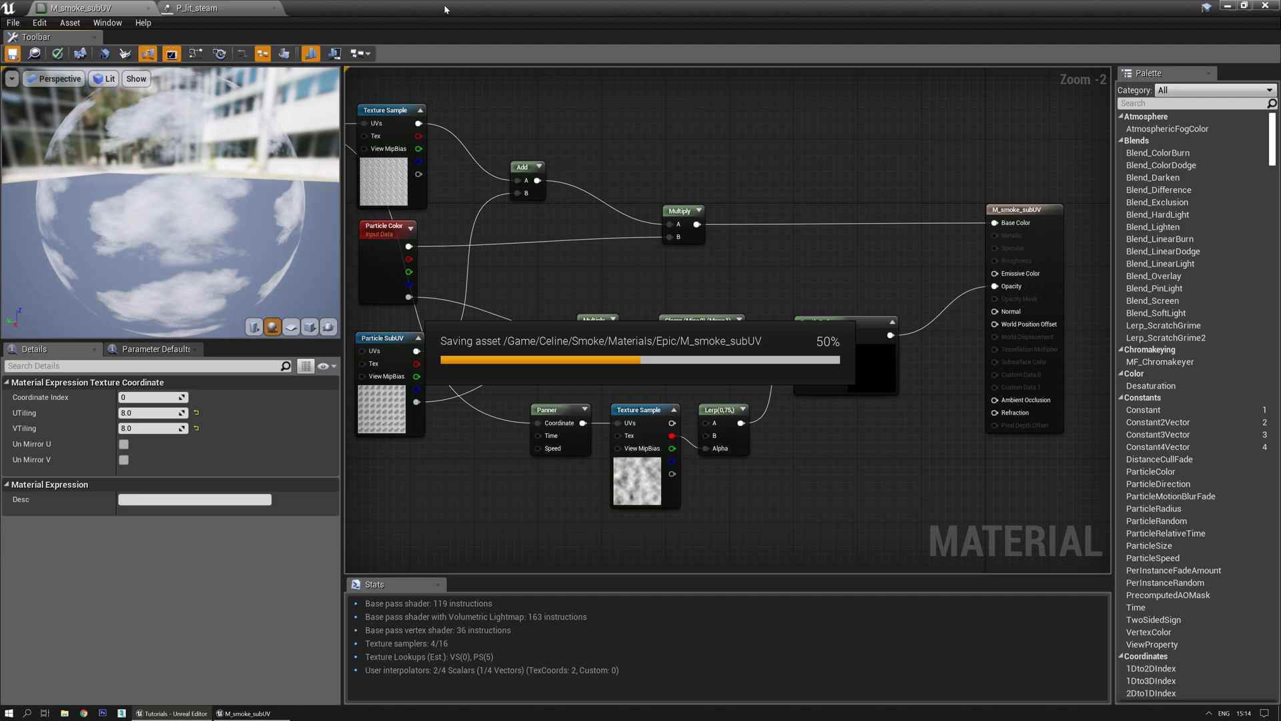
Move the material editor window aside, examine the smoke's ground fade in the level, and save M_smoke_subUV
drag(445, 8, 0, 146)
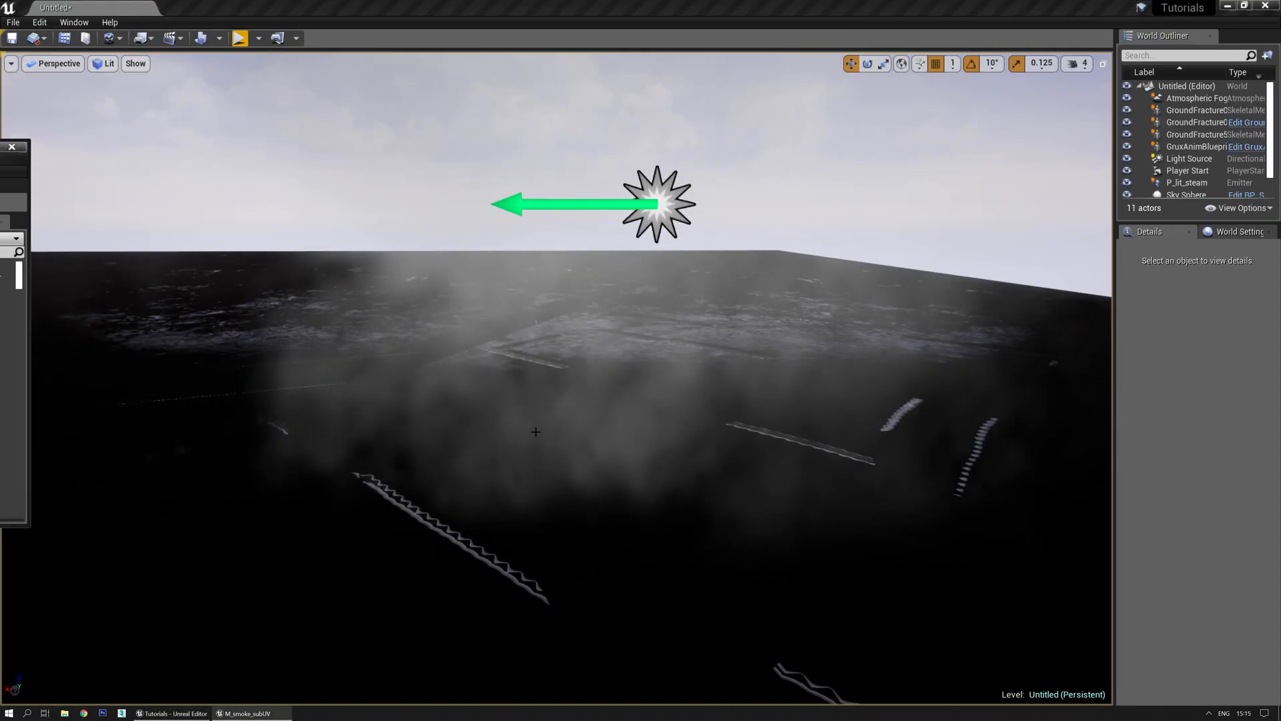
right_drag(463, 461, 463, 487)
key(w)
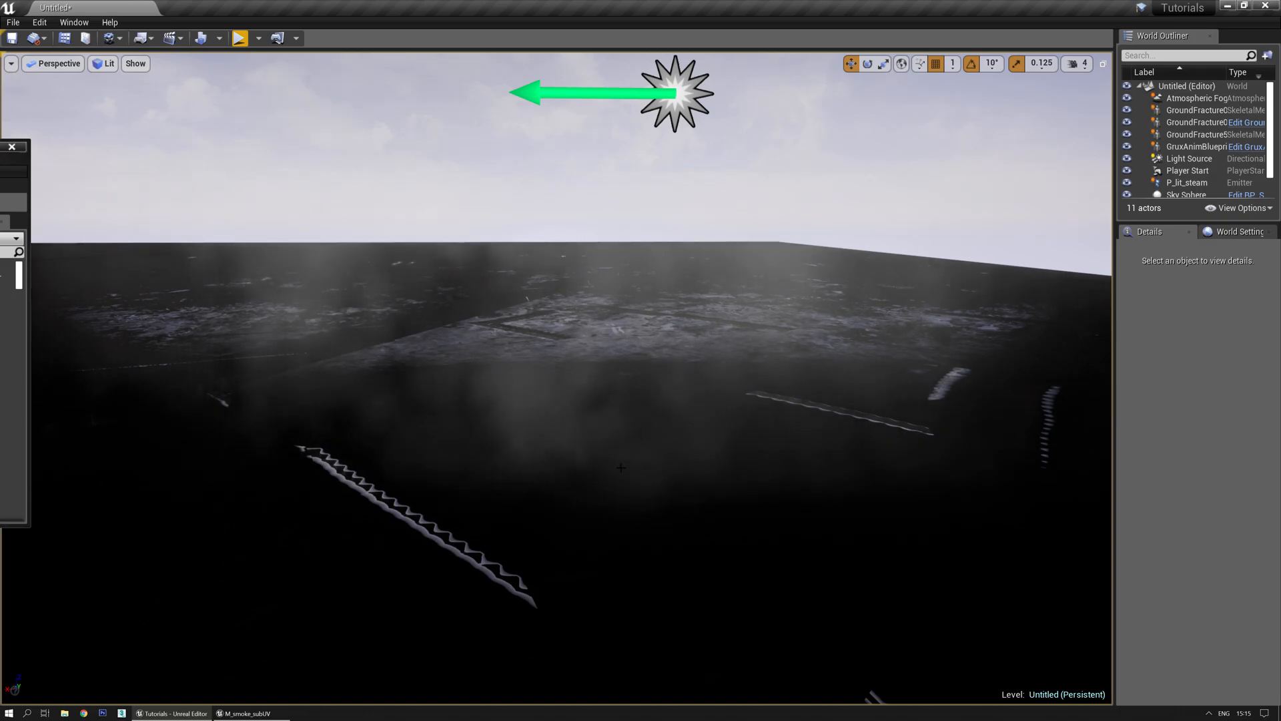
key(s)
right_drag(534, 435, 567, 441)
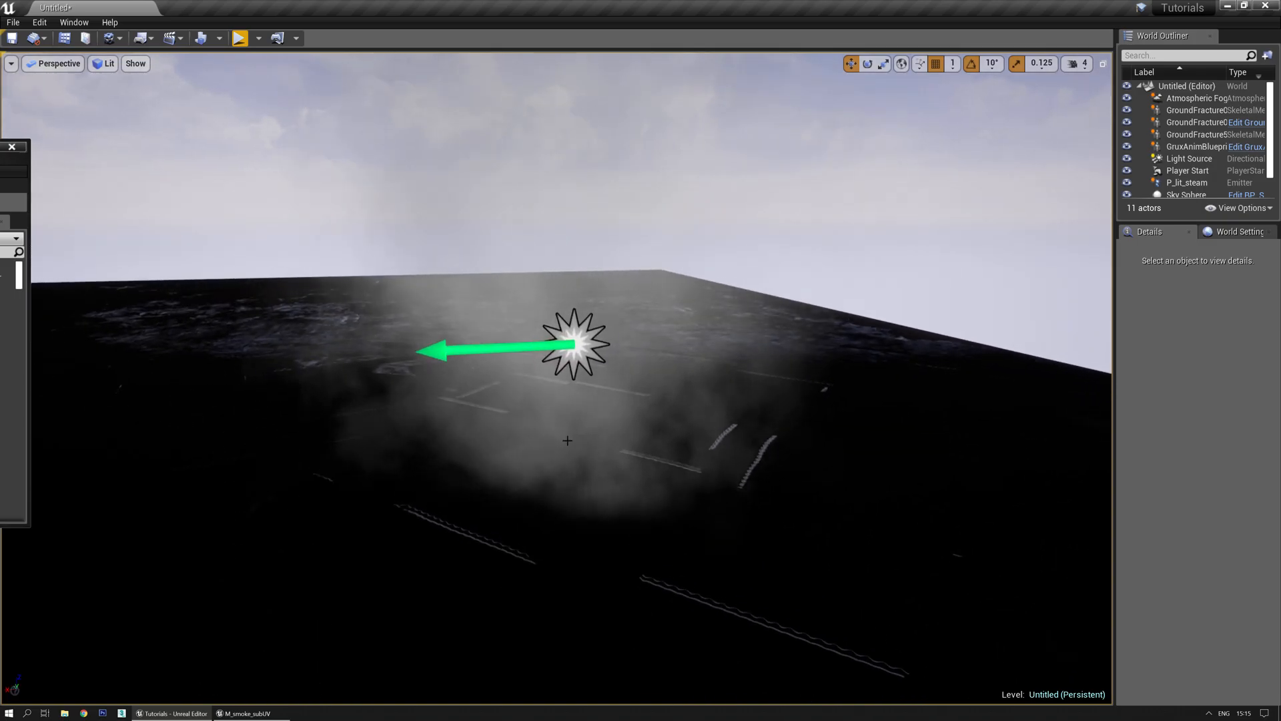
click(0, 147)
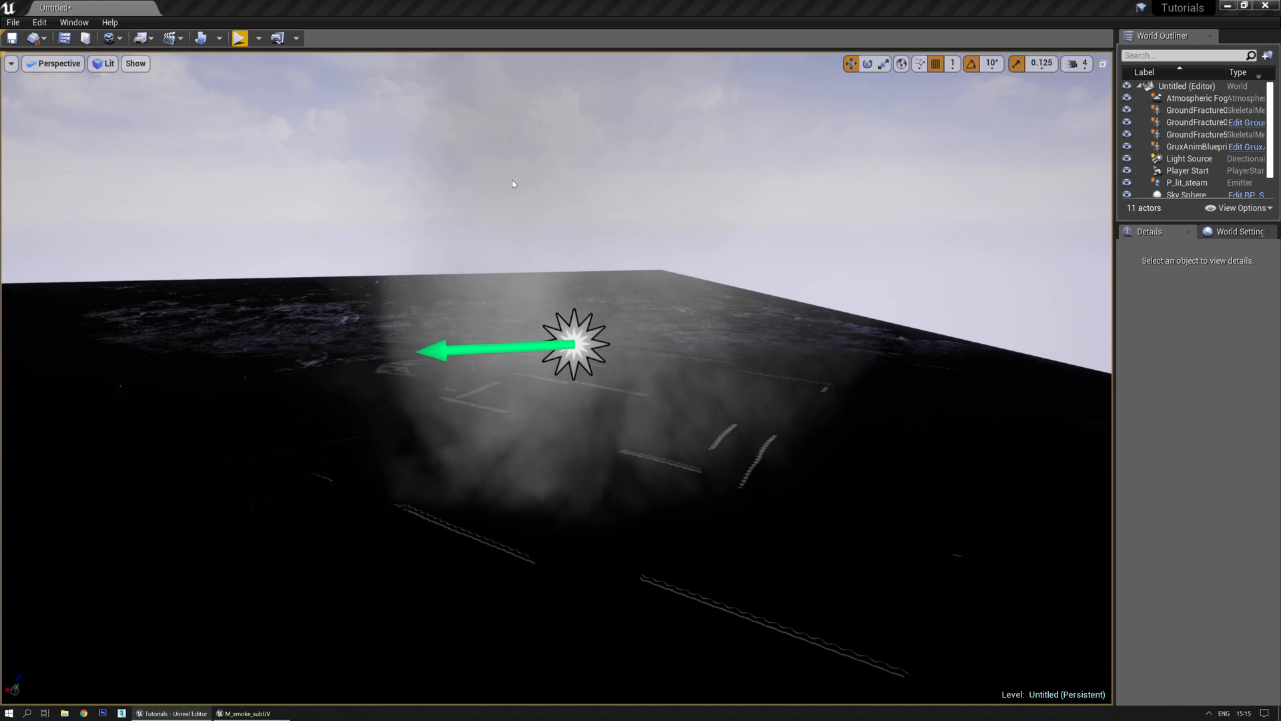
key(ctrl+s)
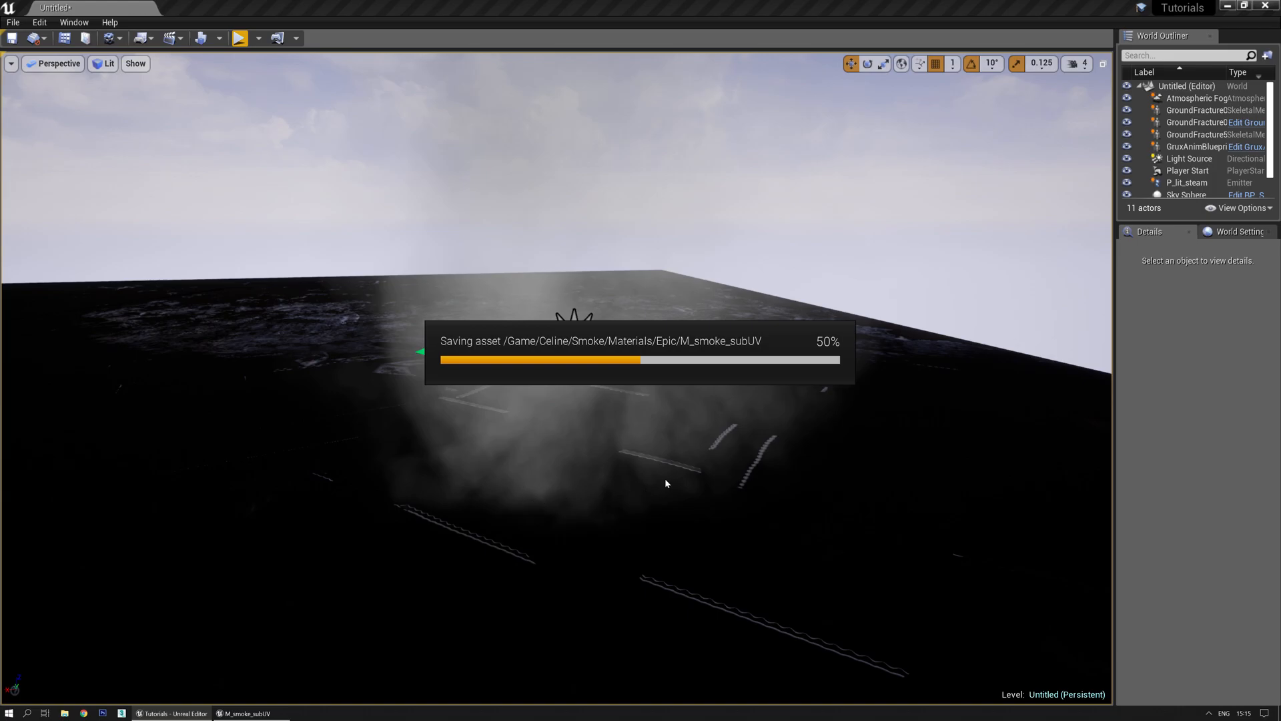
Lower the P_lit_steam emitter toward the ground to a Z location of about 47
right_drag(613, 528, 629, 519)
click(582, 267)
drag(579, 251, 579, 431)
mouse_move(578, 431)
right_down()
mouse_move(578, 408)
mouse_move(584, 425)
right_up()
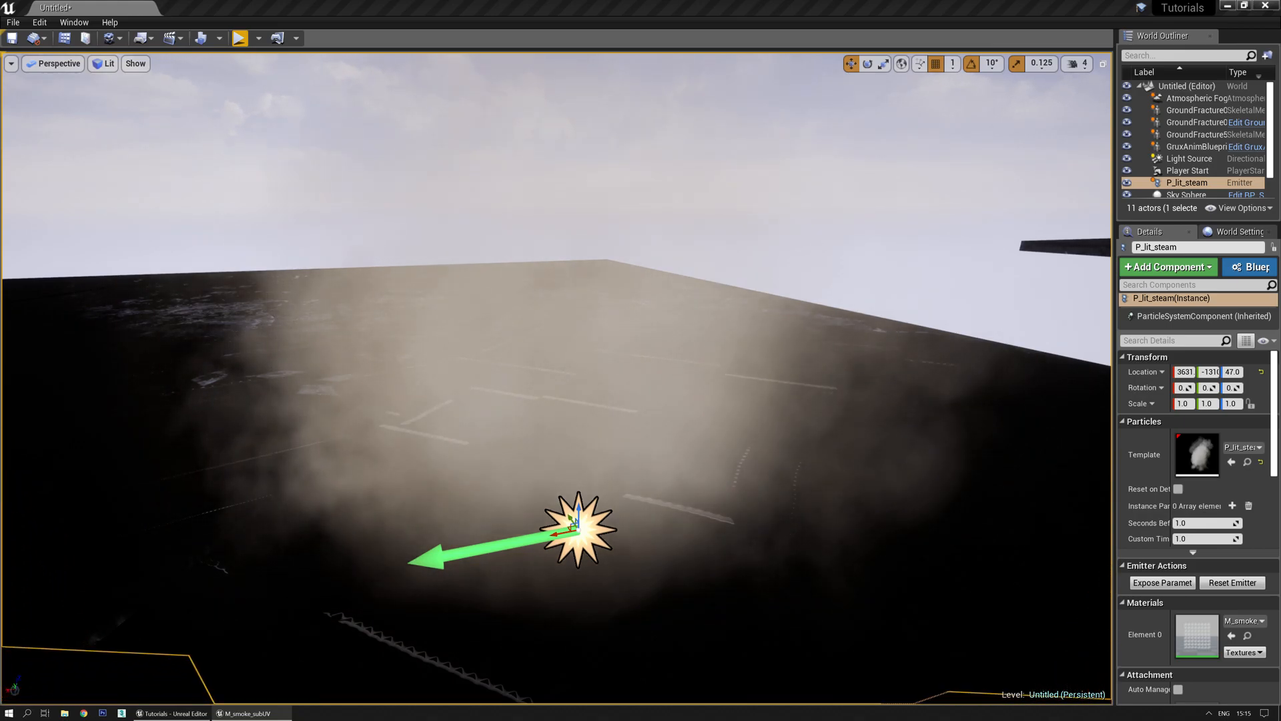
Set the Lerp's Const A to 75 and Const B to 100 in M_smoke_subUV and save the material
drag(0, 162, 667, 155)
double_click(667, 155)
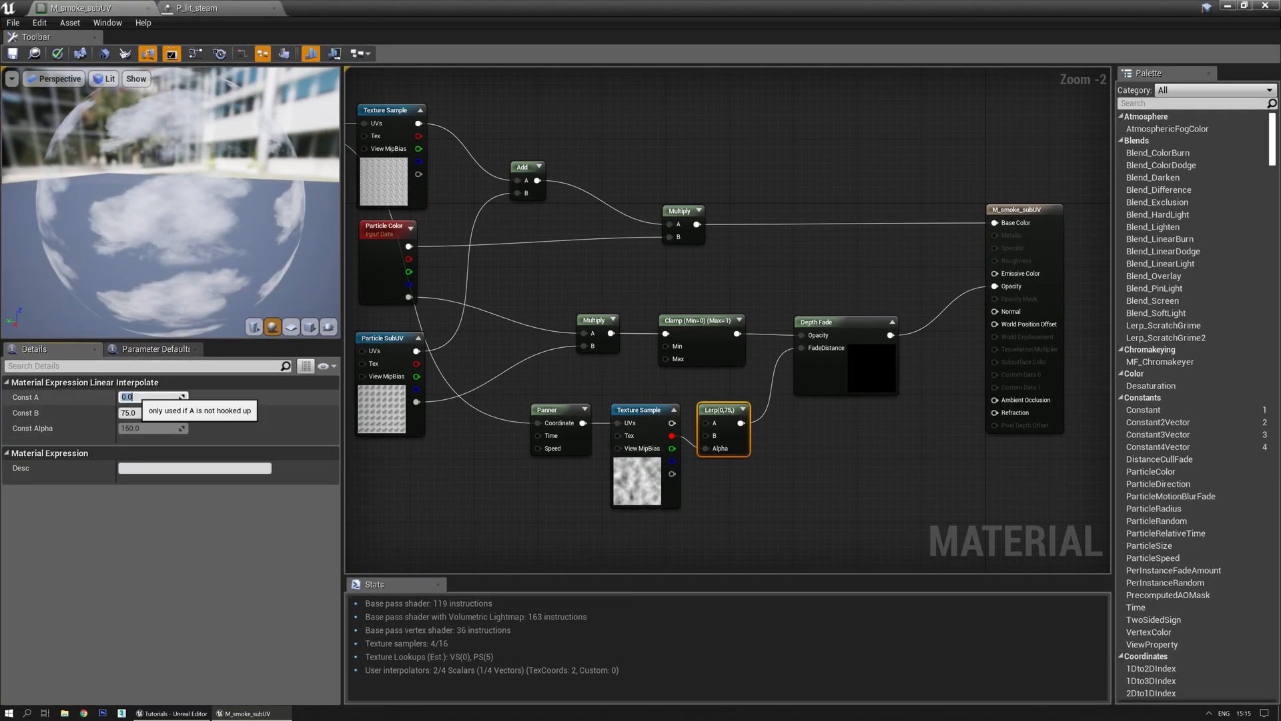
text(75)
key(Tab)
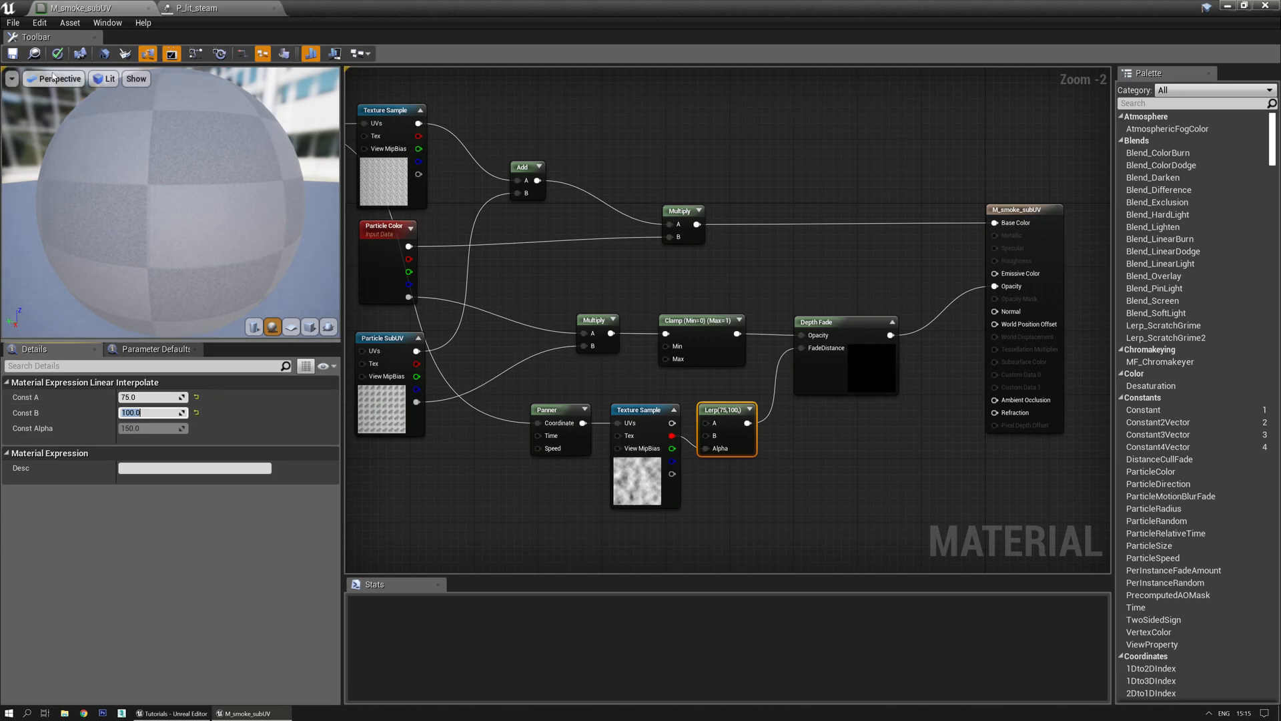
click(12, 53)
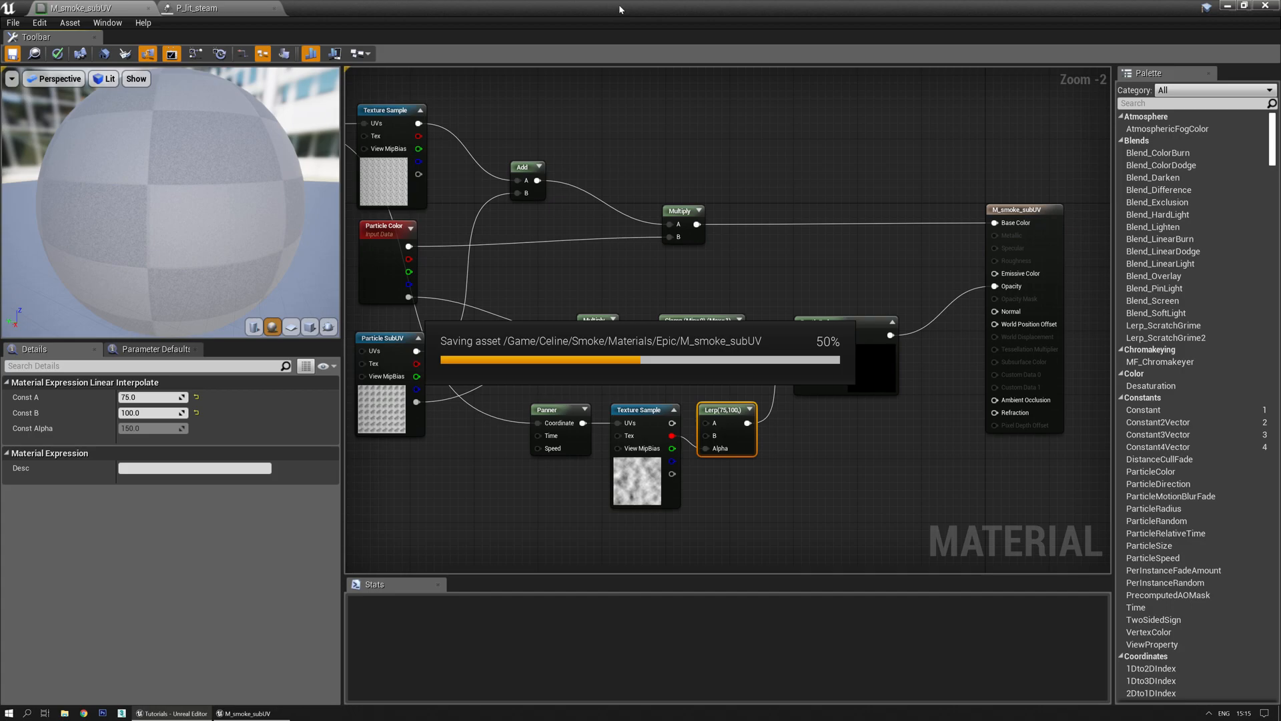
Move the material editor aside and examine the softened smoke around the lowered P_lit_steam emitter in the level
drag(631, 10, 0, 147)
drag(734, 585, 728, 596)
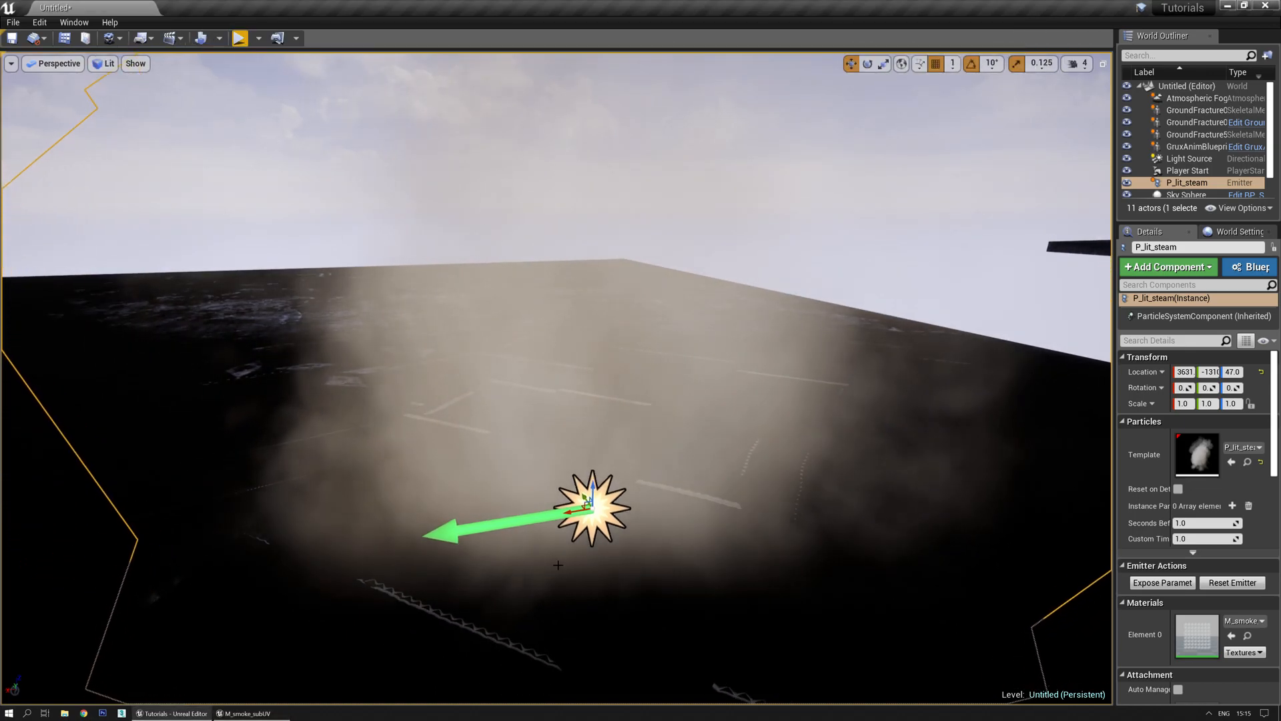
right_drag(734, 585, 737, 634)
mouse_move(647, 543)
right_down()
mouse_move(658, 524)
mouse_move(645, 540)
right_up()
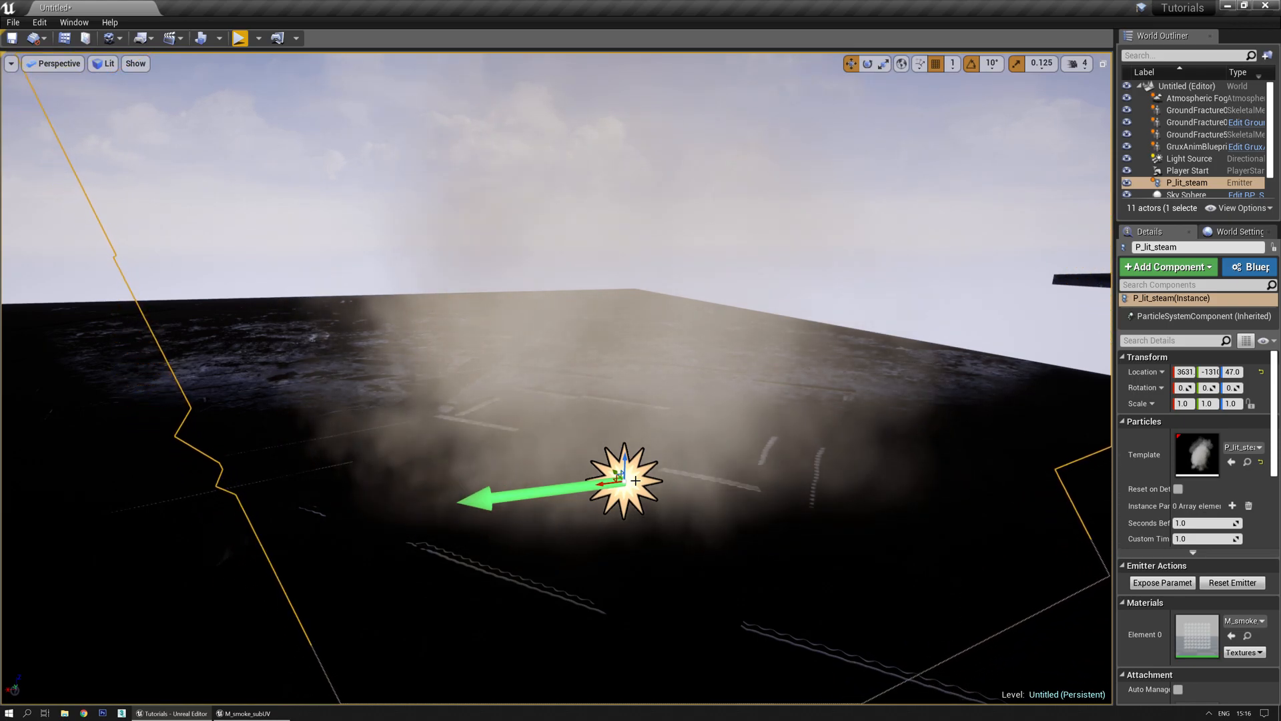
right_drag(688, 474, 761, 460)
right_drag(695, 427, 501, 431)
Delete the P_lit_steam emitter from the level, play the level to watch the character's attack effects, and stop playback
key(Delete)
key(w)
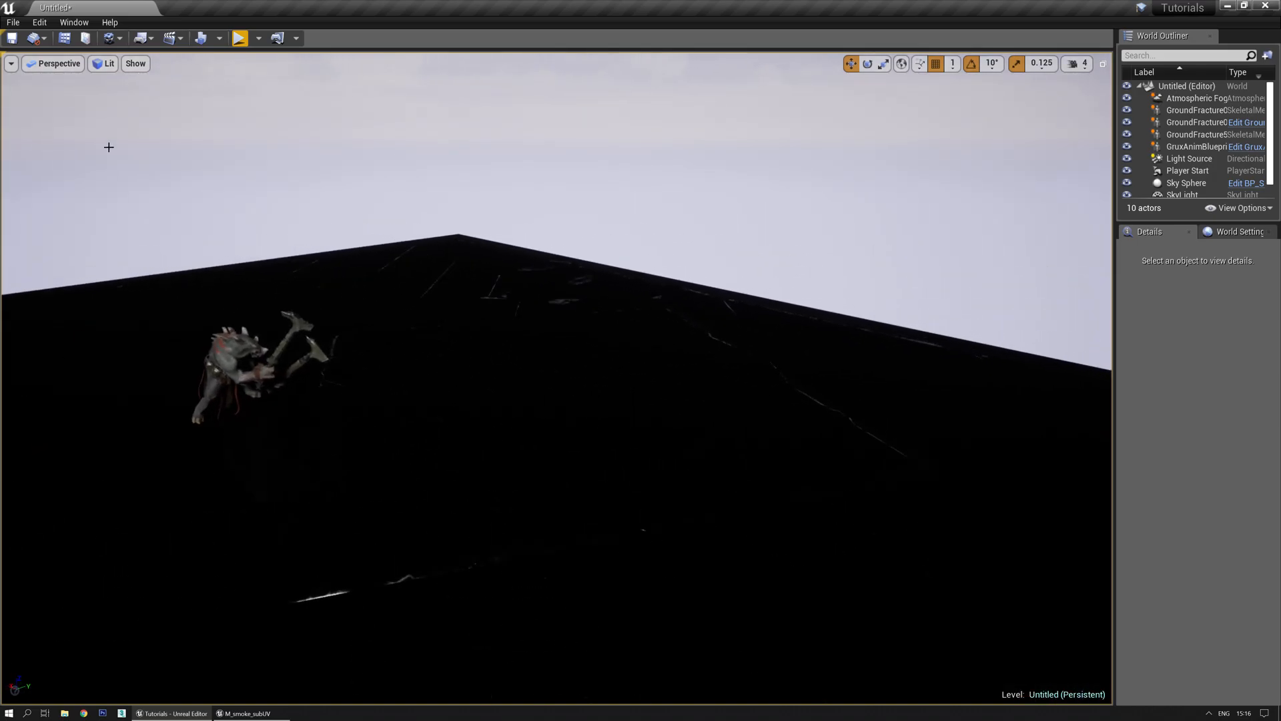
click(239, 38)
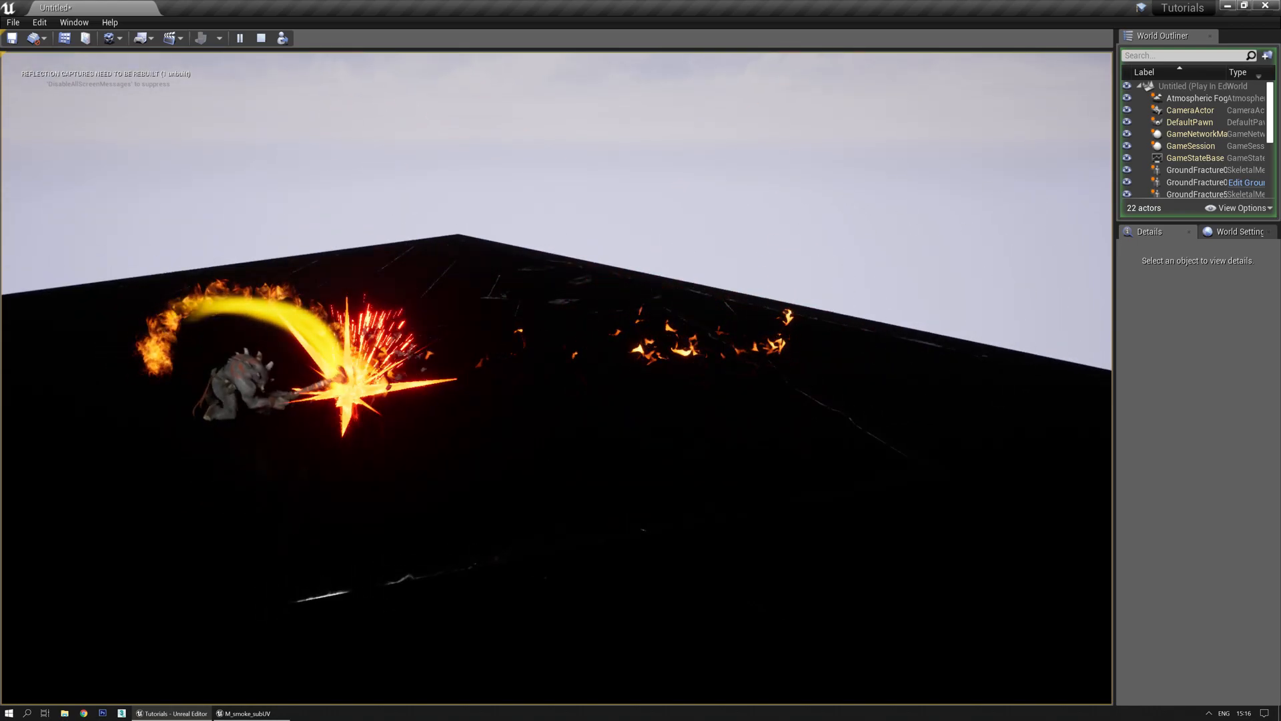
key(Escape)
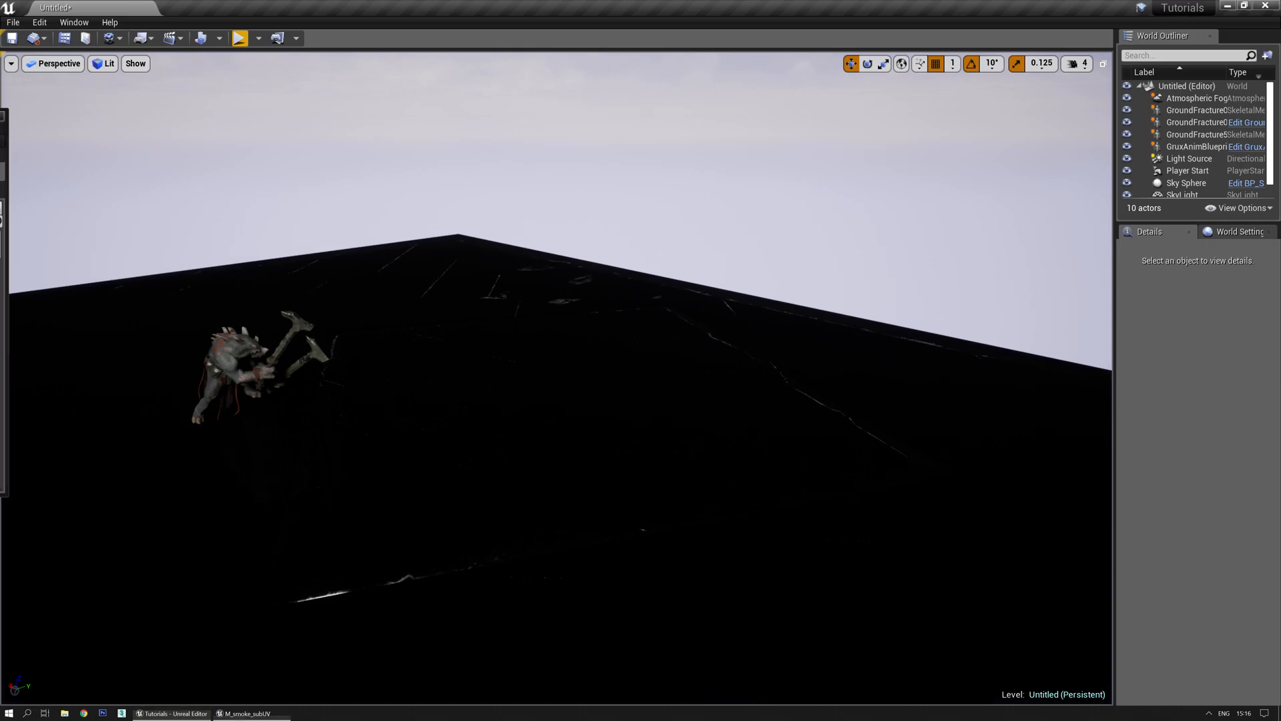
Move the P_lit_steam particle system from the Smoke Epic folder into the red ParticleSystems folder
key(alt+Tab)
double_click(652, 222)
right_drag(629, 280, 616, 307)
scroll(615, 306, down, 3)
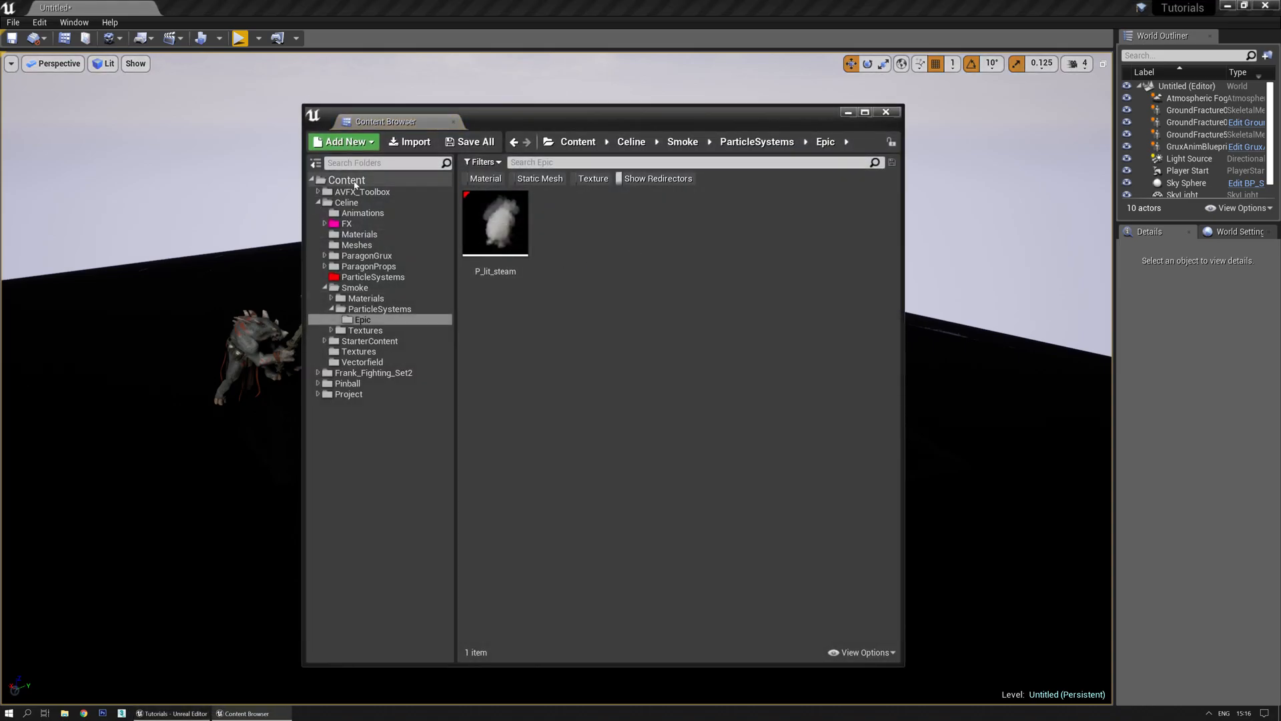
drag(478, 255, 443, 282)
click(440, 309)
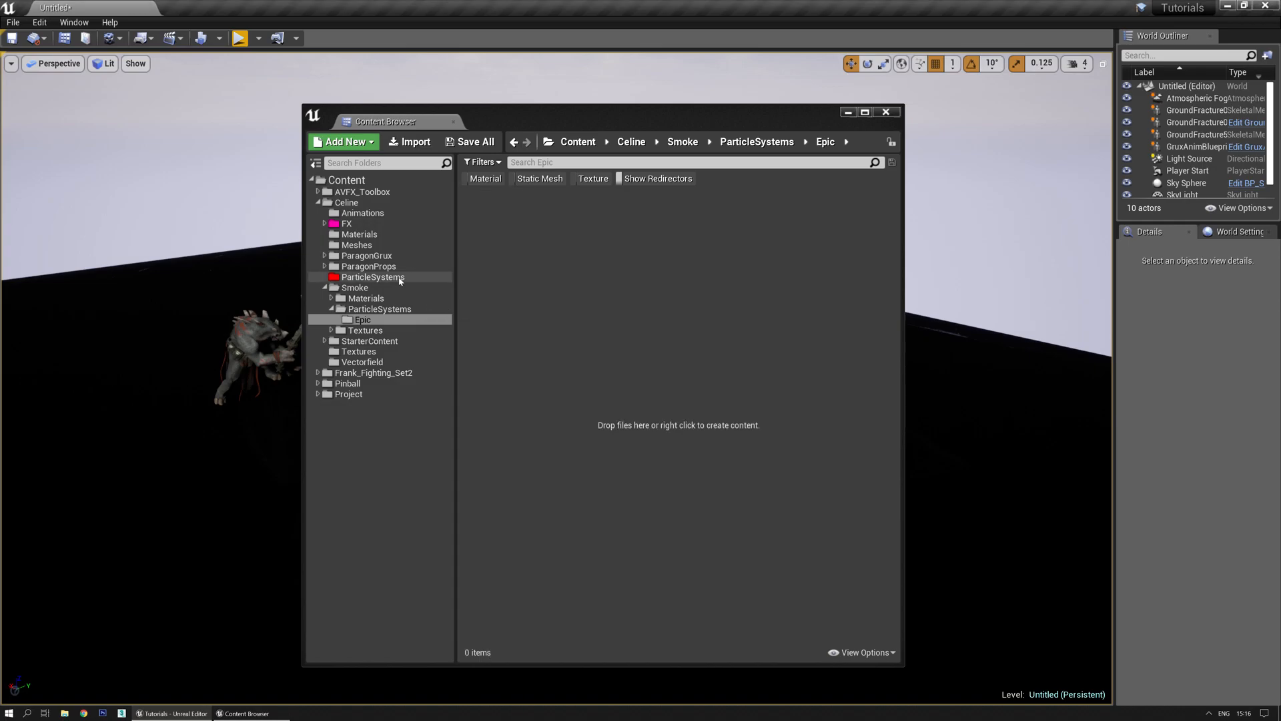
Duplicate P_lit_steam in the ParticleSystems folder and name the copy Par_ImpactSmoke_01
click(373, 277)
click(503, 251)
right_click(504, 252)
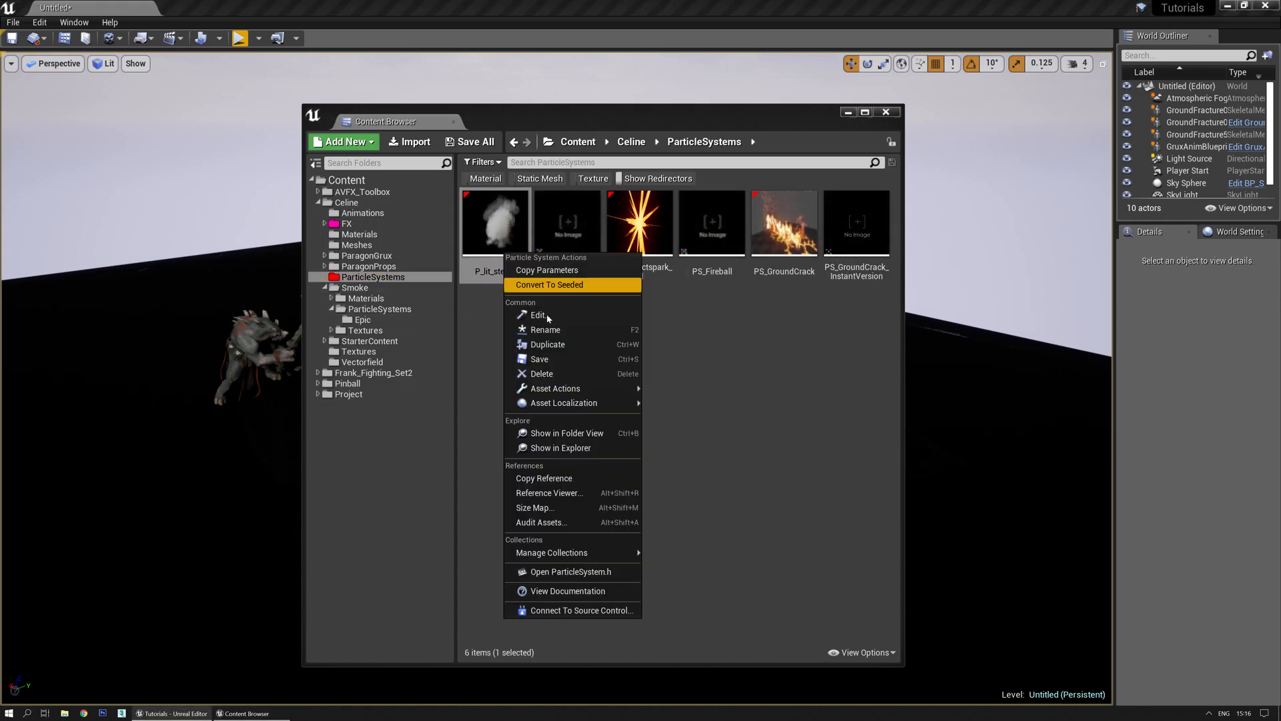
click(555, 345)
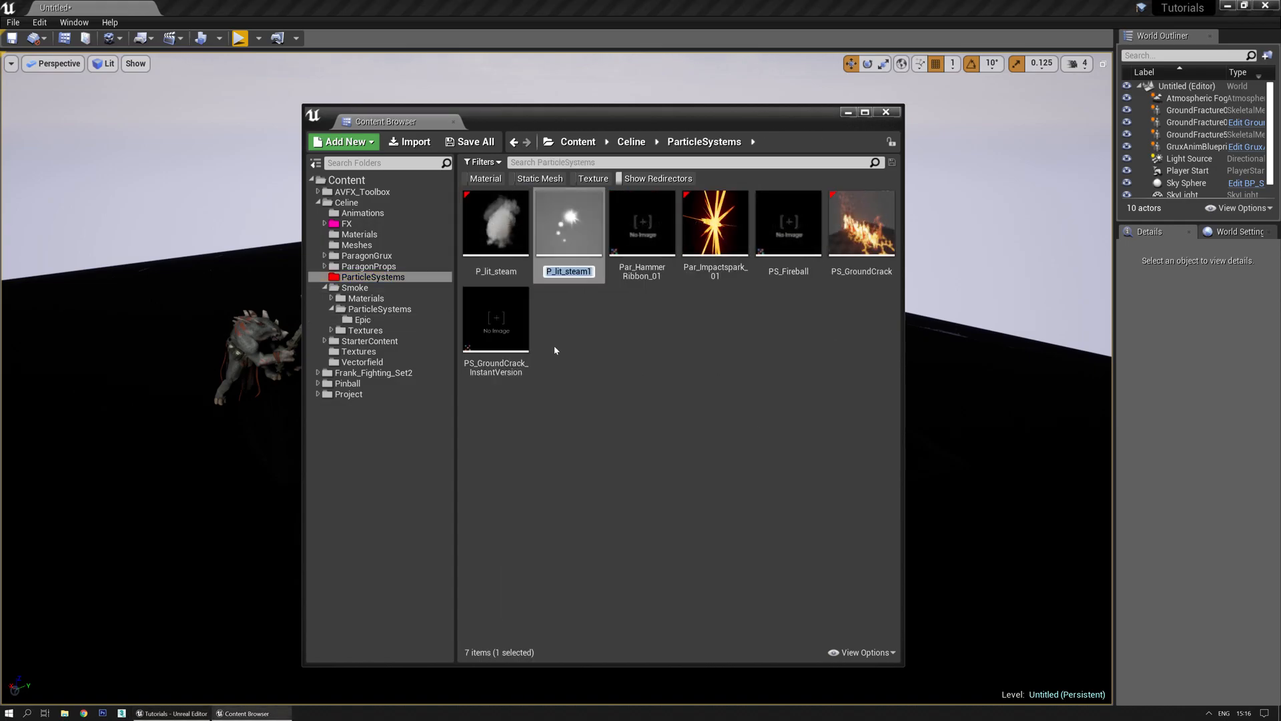
text(Par_ImpactSmoke_01)
key(Return)
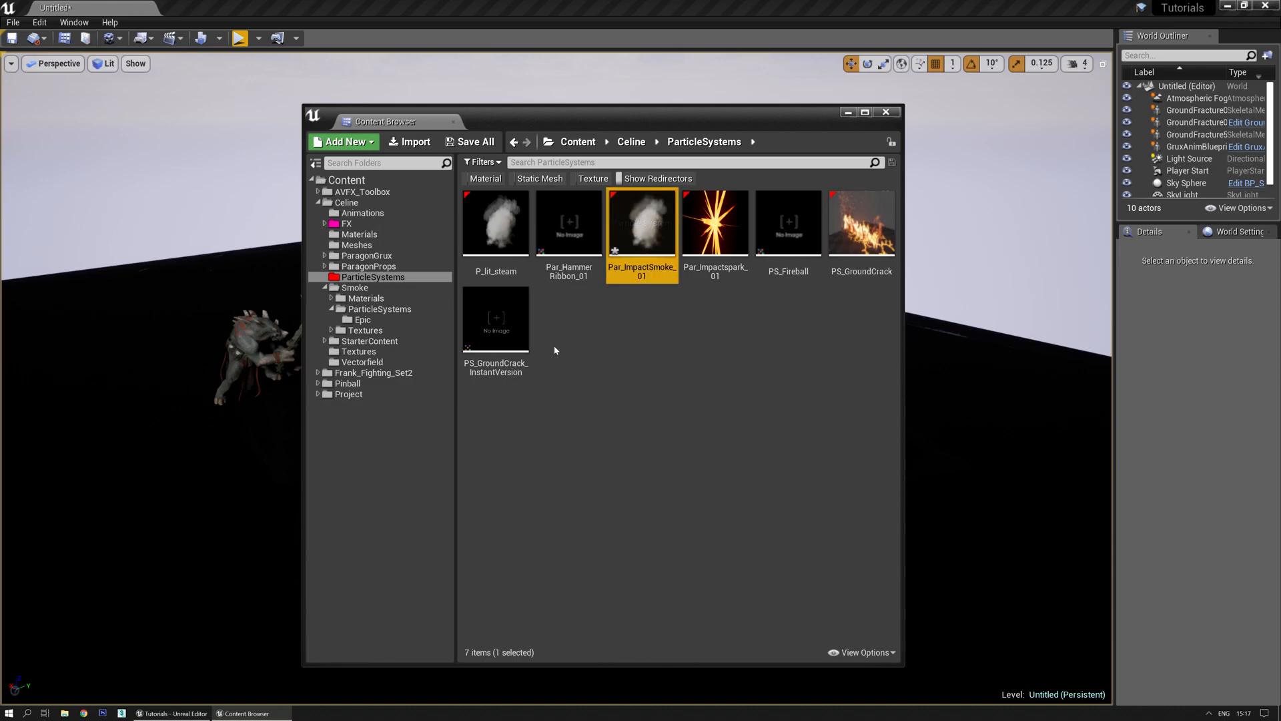
Open Par_ImpactSmoke_01 for editing and show the settings of its Color Over Life module
double_click(649, 223)
right_drag(614, 289, 591, 337)
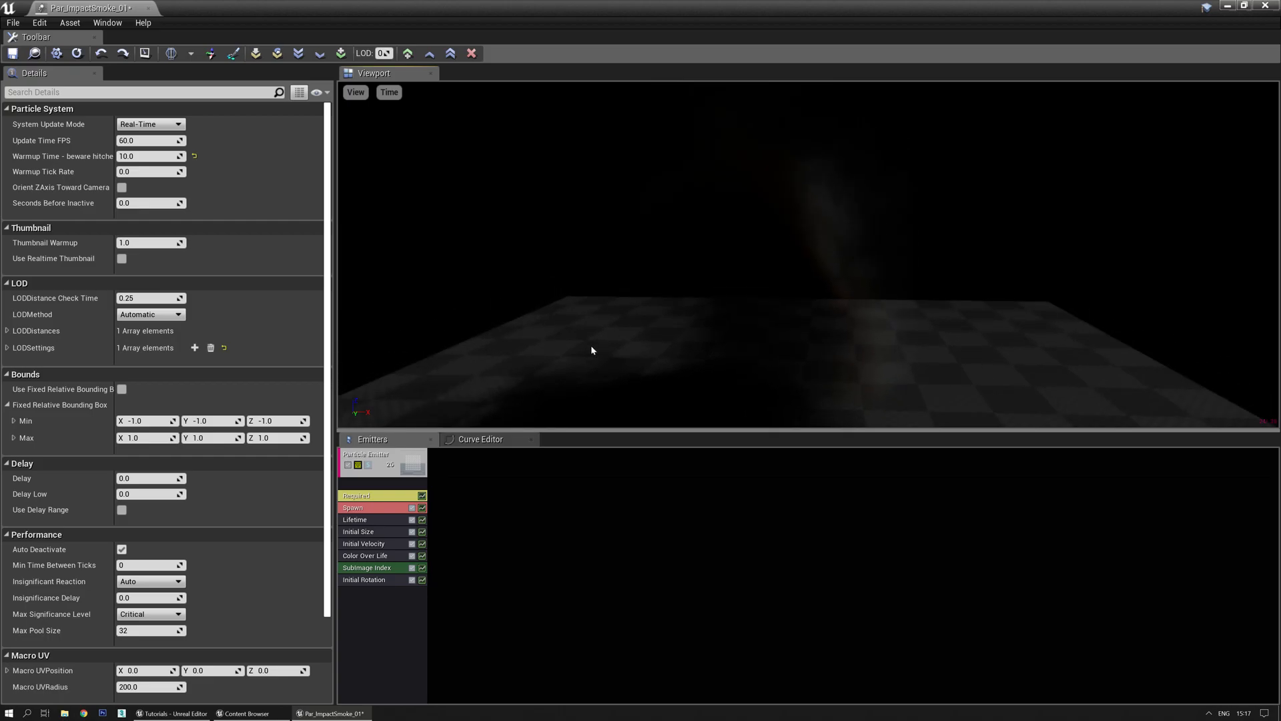
click(365, 556)
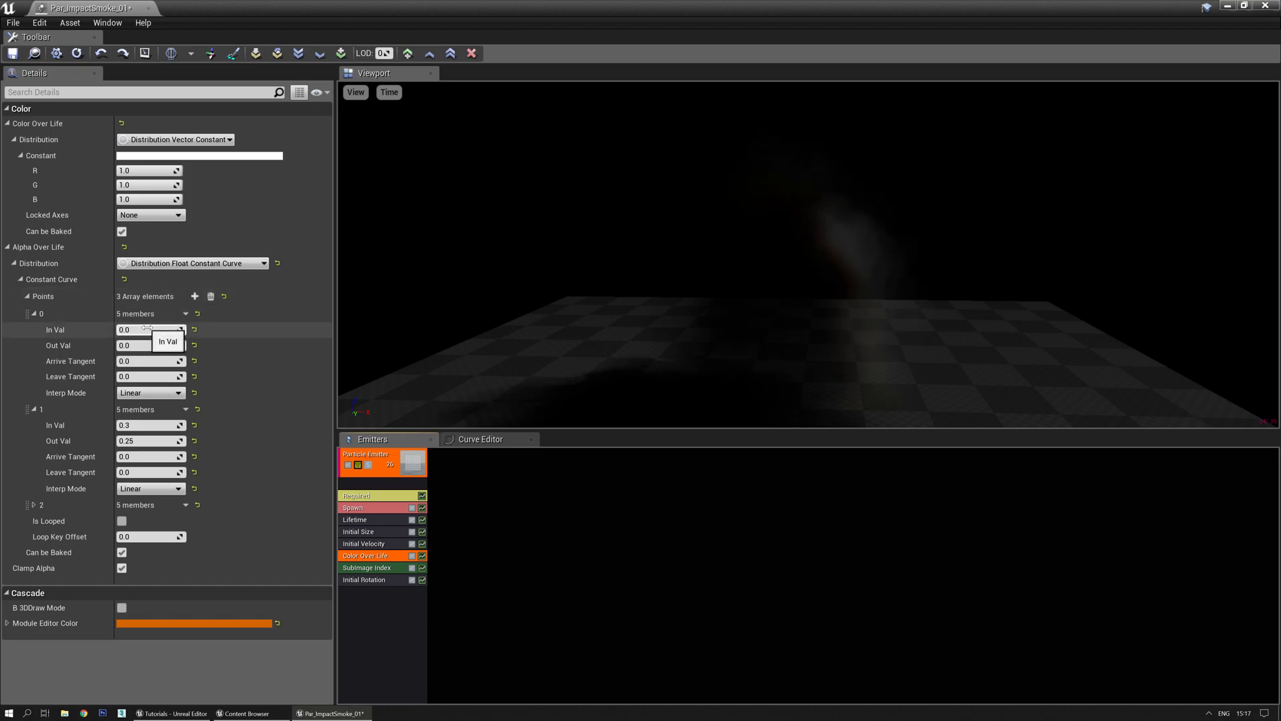
Try an Out Val of 1 on the first Alpha Over Life point and return it to 0
text(1)
key(Return)
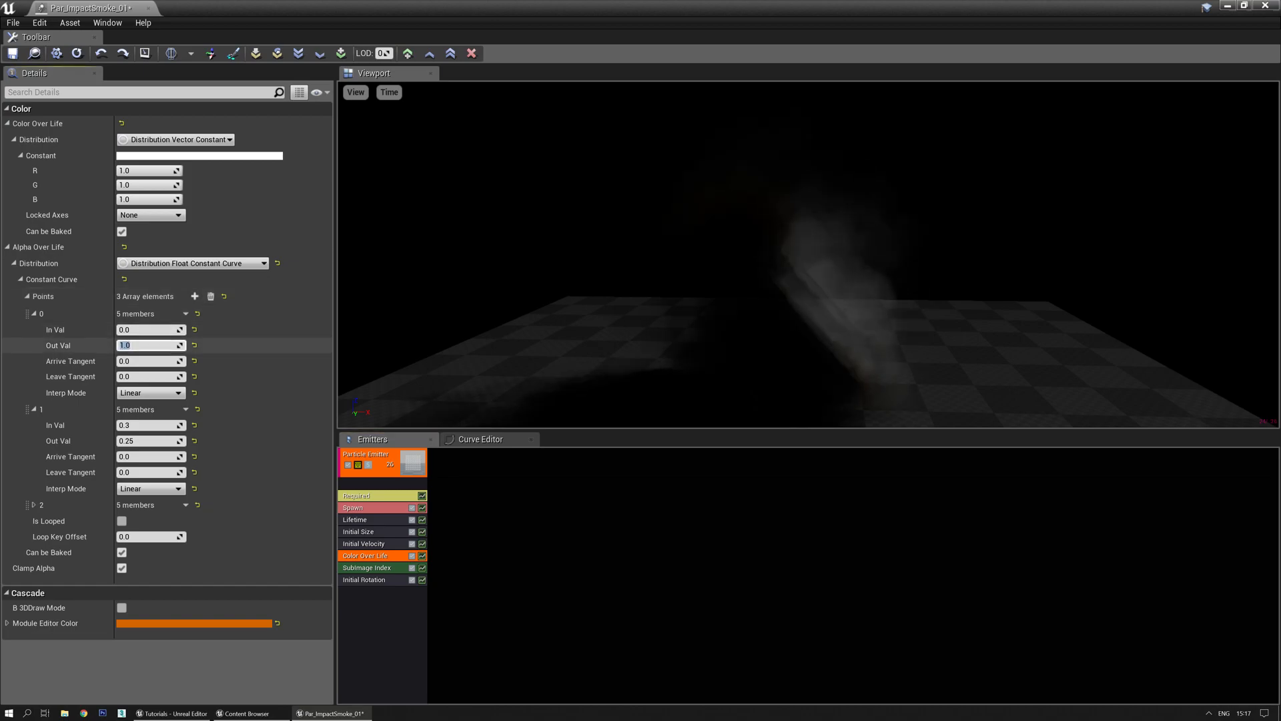
text(0)
key(Return)
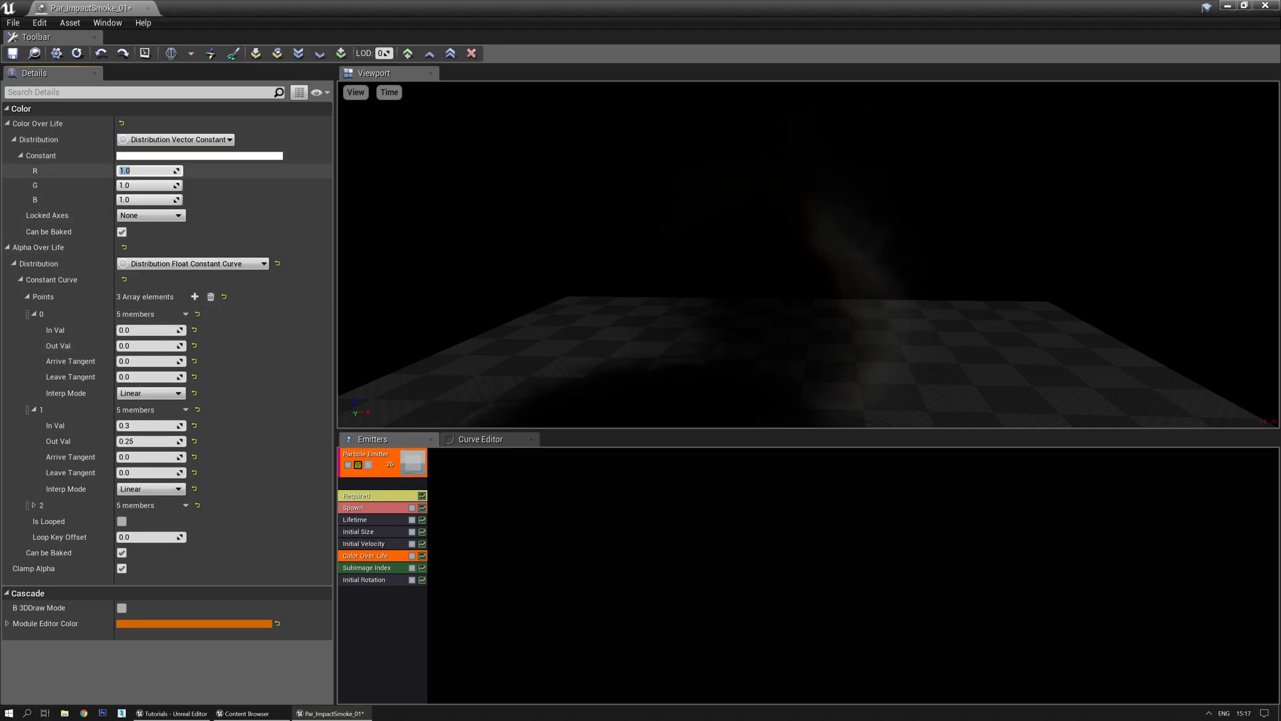
Set the Color Over Life constant's R, G and B values to 100 and inspect the smoke preview
text(100)
key(Tab)
text(100)
key(Return)
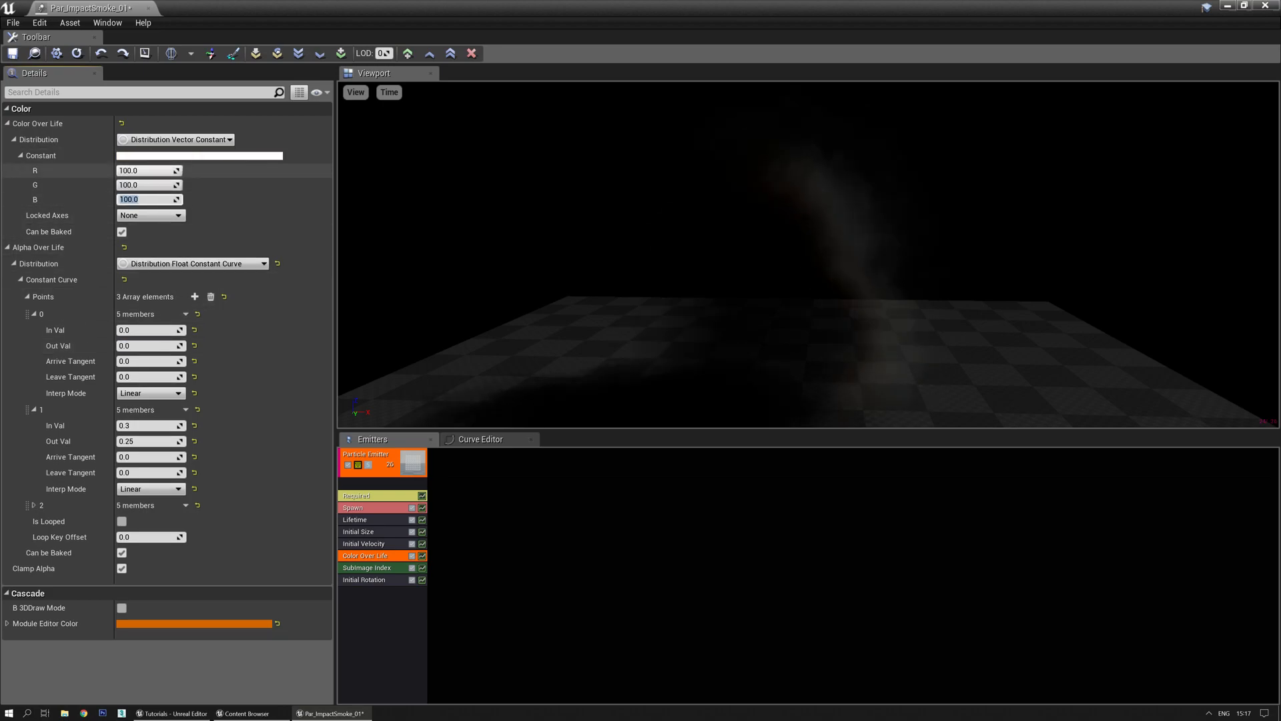
right_drag(720, 249, 498, 287)
Feed a constant of 1 into M_smoke_subUV's Emissive Color and check the smoke in the Par_ImpactSmoke_01 preview
click(363, 499)
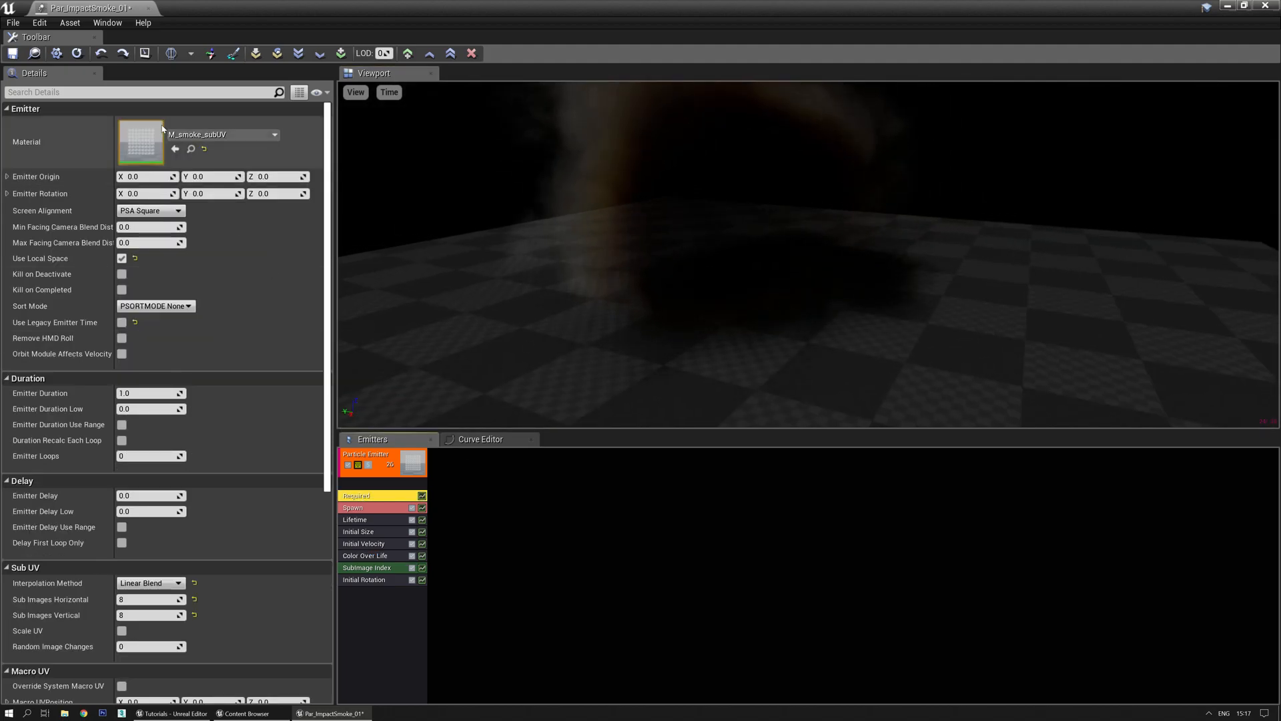
double_click(148, 146)
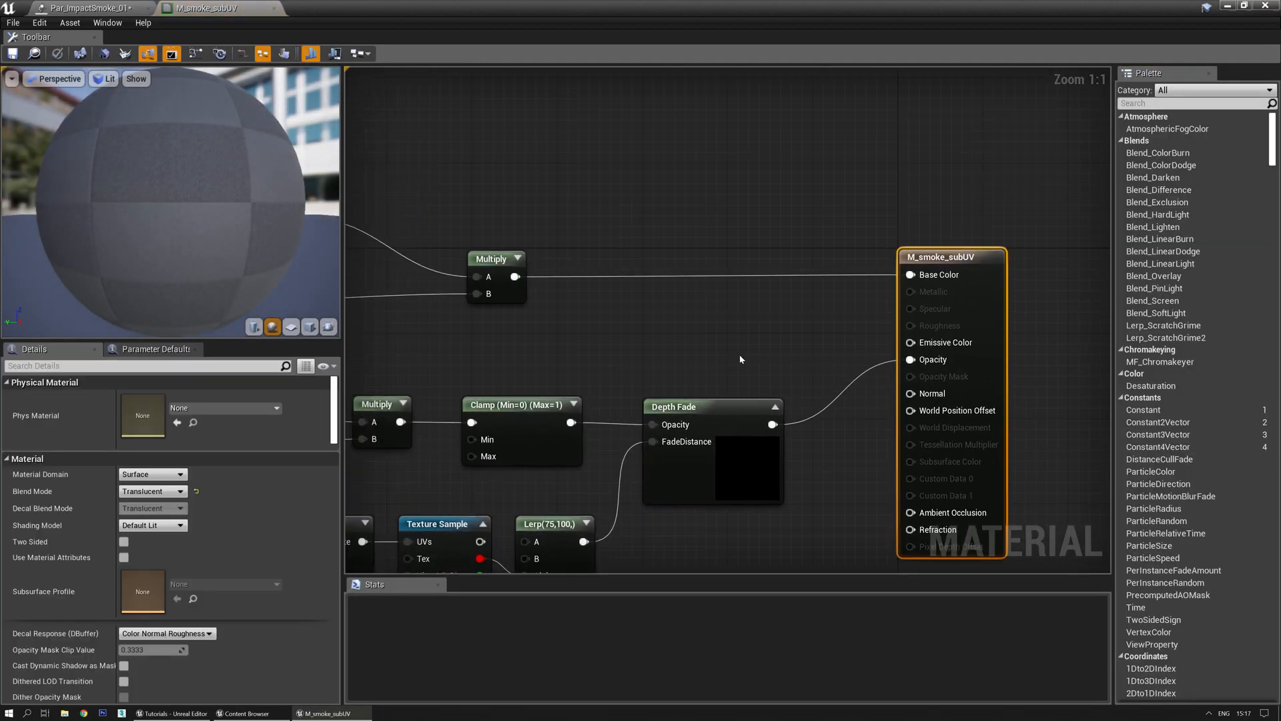
click(696, 308)
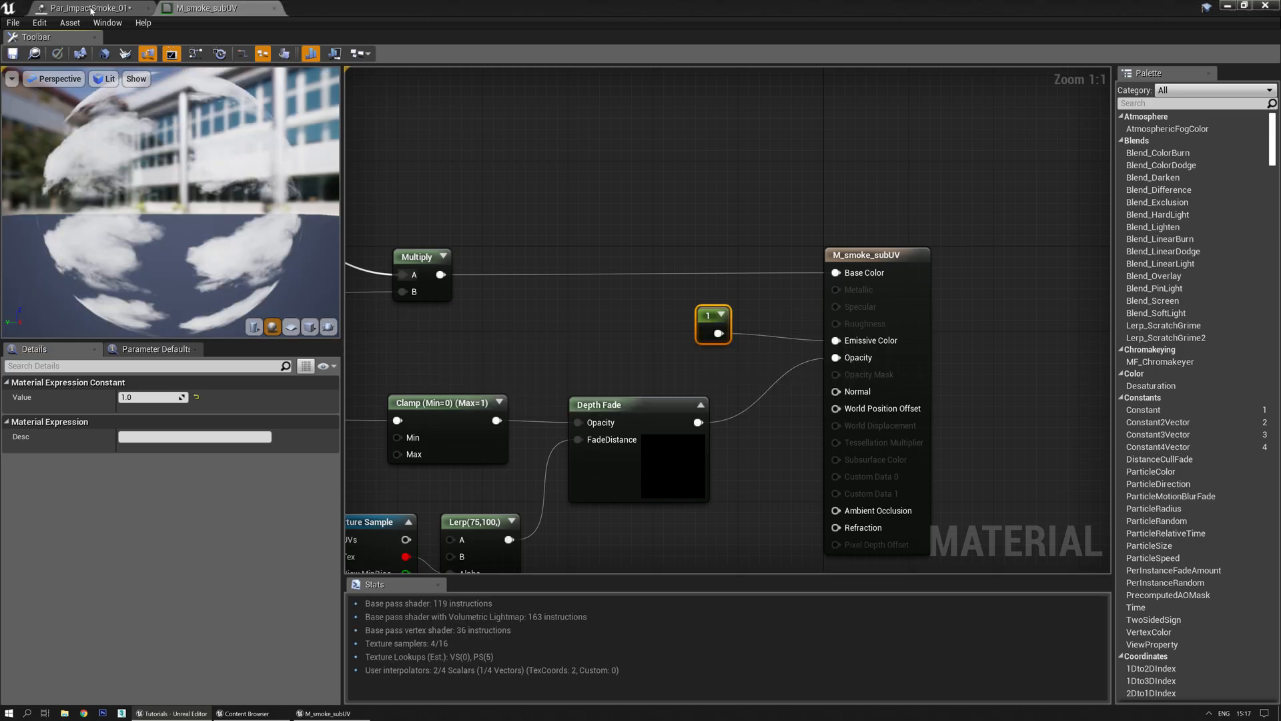
click(91, 9)
mouse_move(809, 254)
right_down()
mouse_move(787, 167)
mouse_move(808, 254)
mouse_move(795, 217)
mouse_move(788, 239)
right_up()
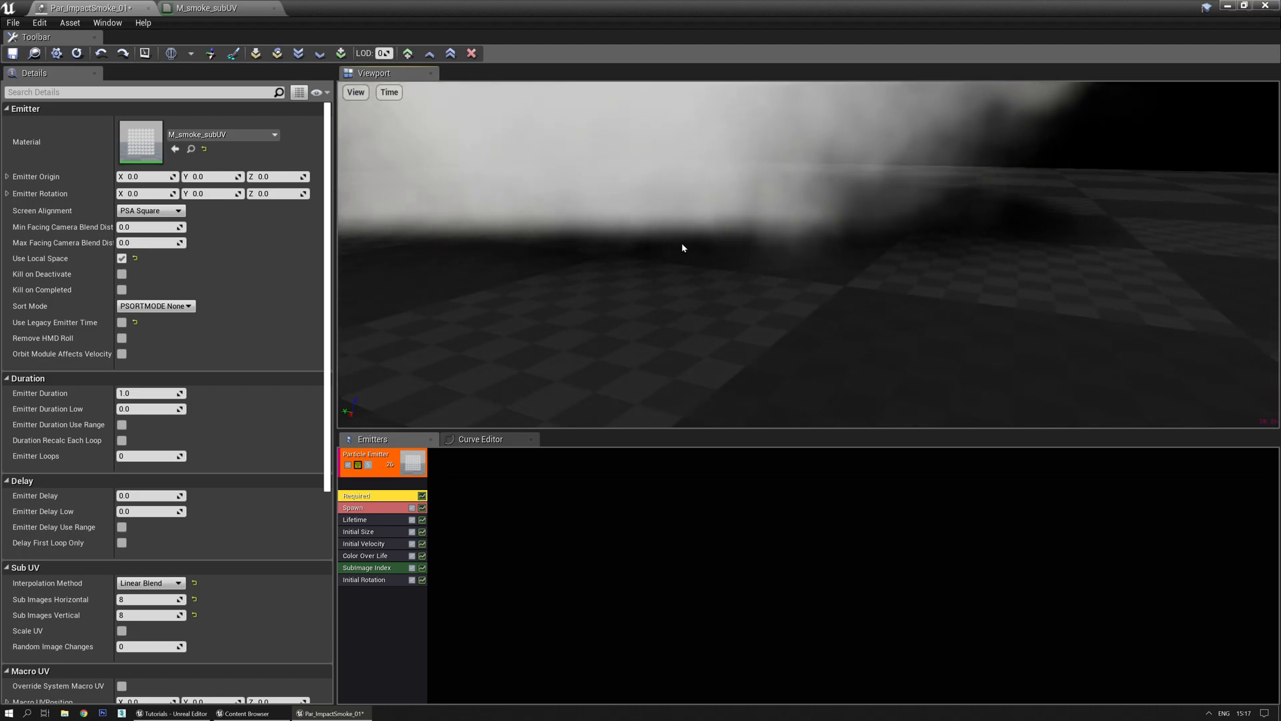
right_drag(653, 244, 724, 227)
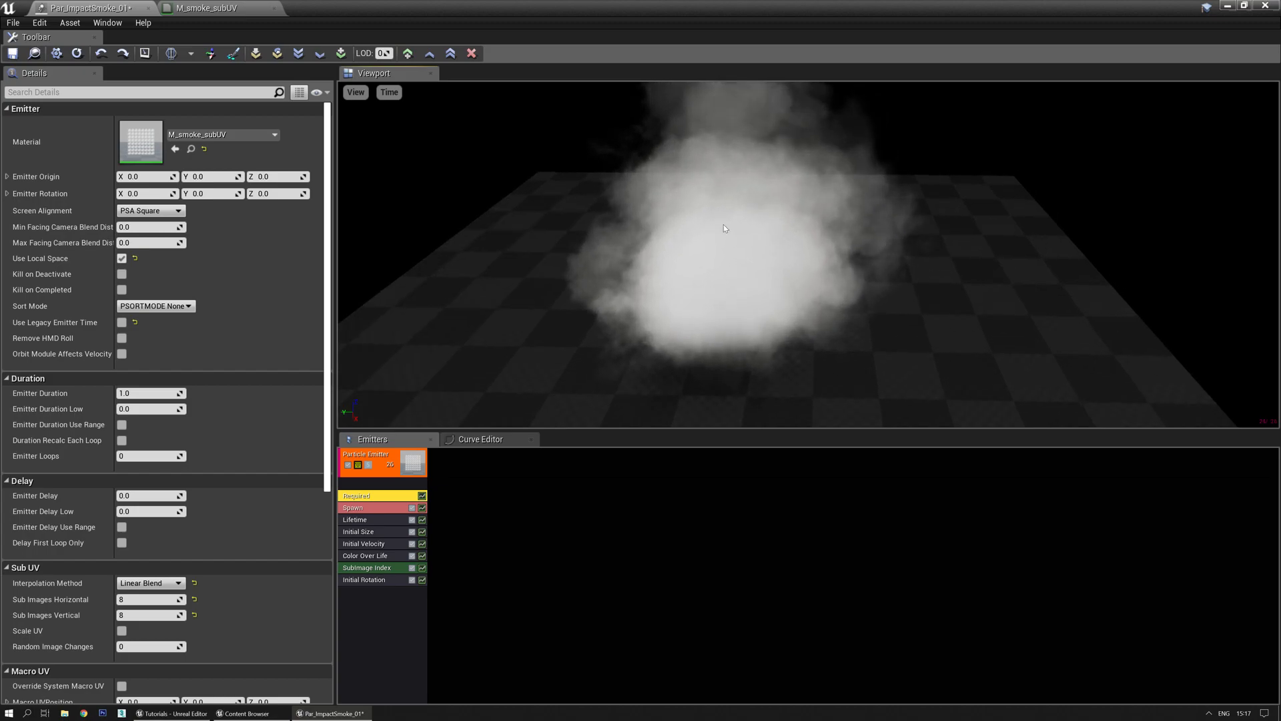
Set Emitter Loops to 1 in the smoke emitter's Required module
click(370, 519)
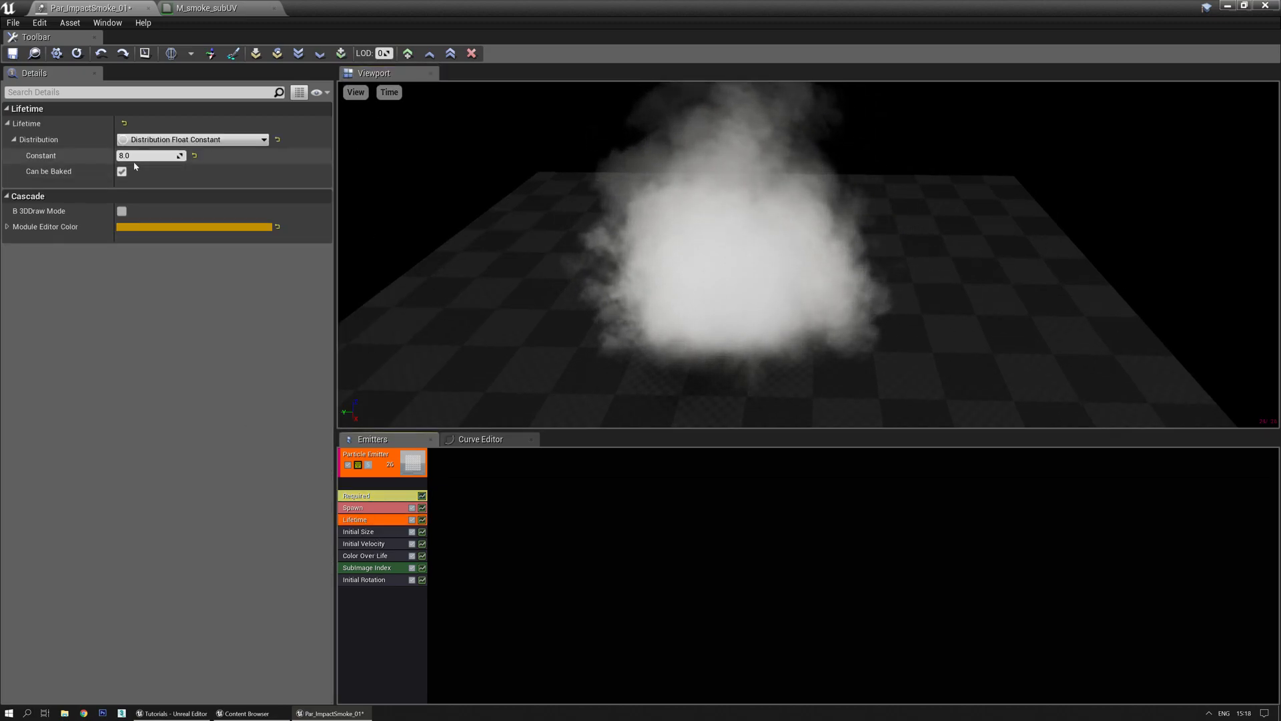
click(368, 509)
click(367, 496)
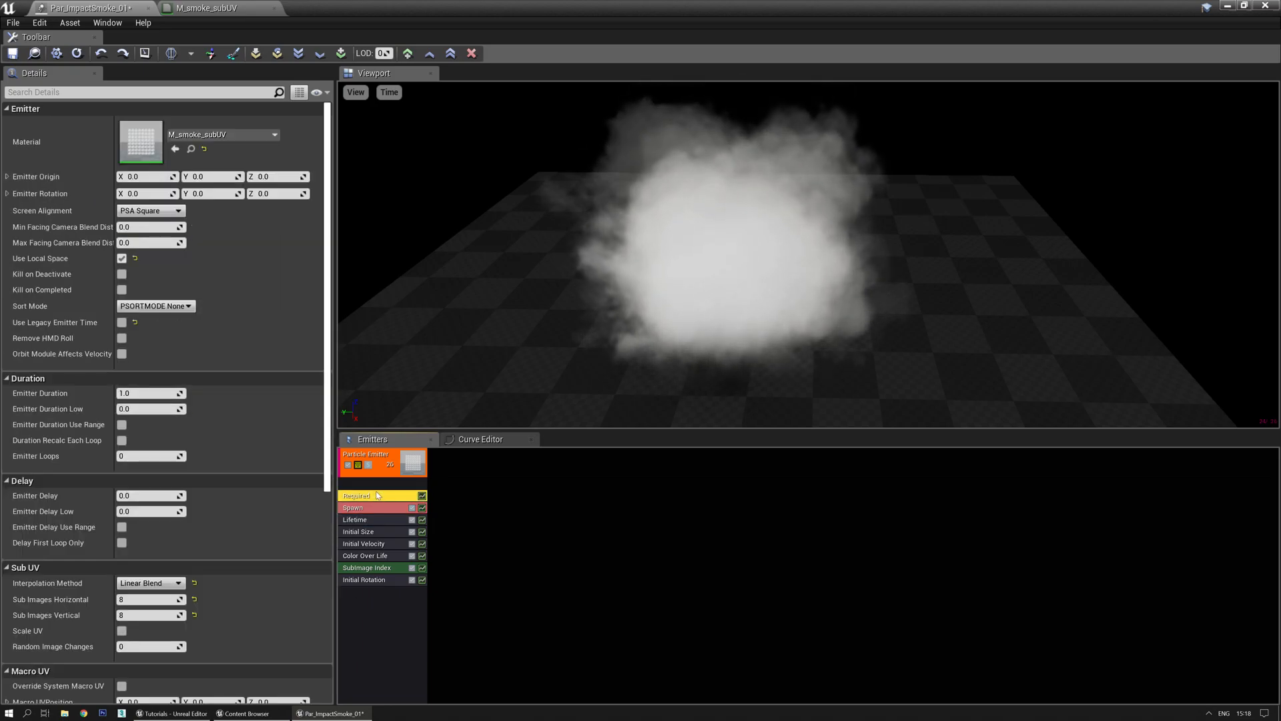
click(149, 458)
text(1)
key(Return)
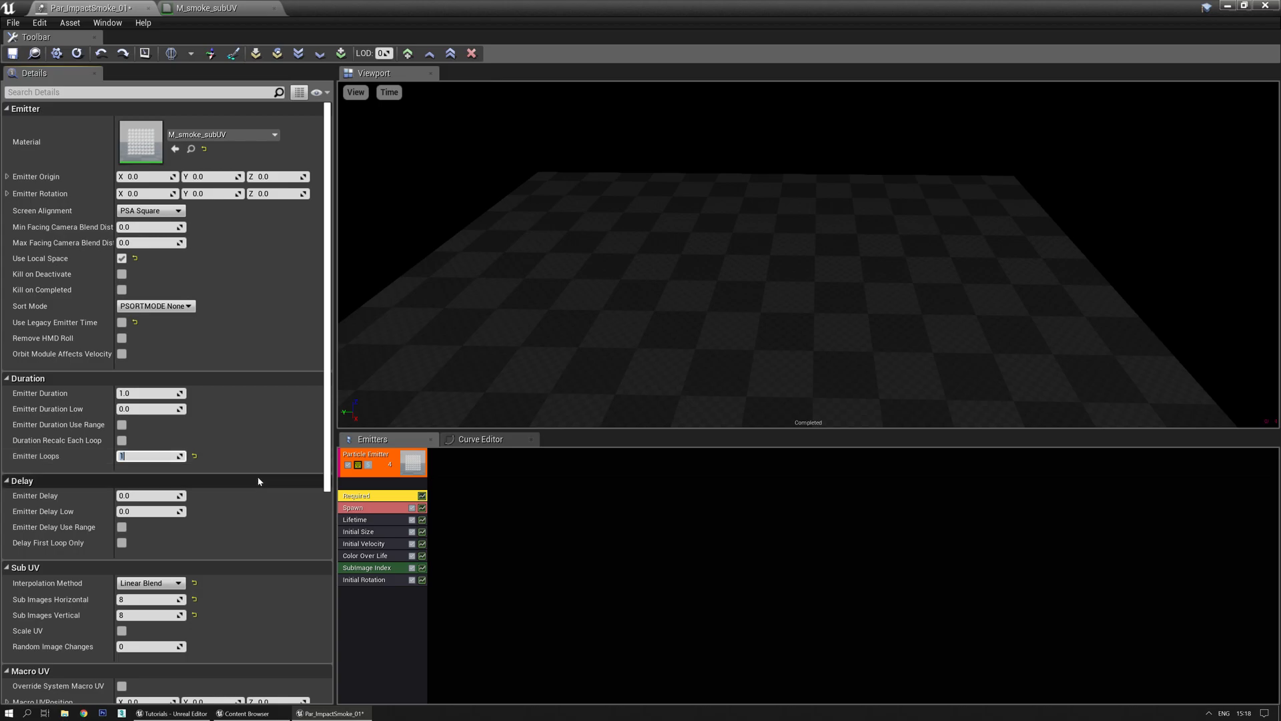
Set the Spawn rate to a constant 0 and add a burst with Count 20 and Count Low 10
click(378, 516)
click(192, 140)
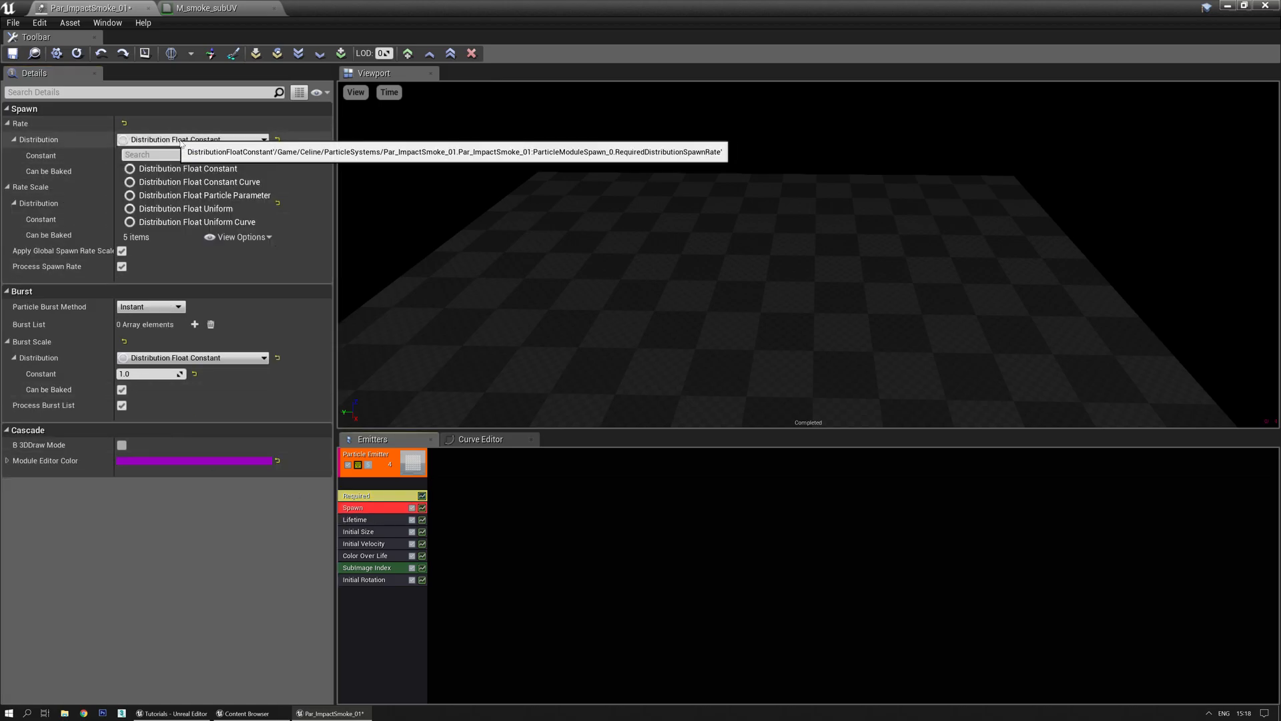
click(198, 170)
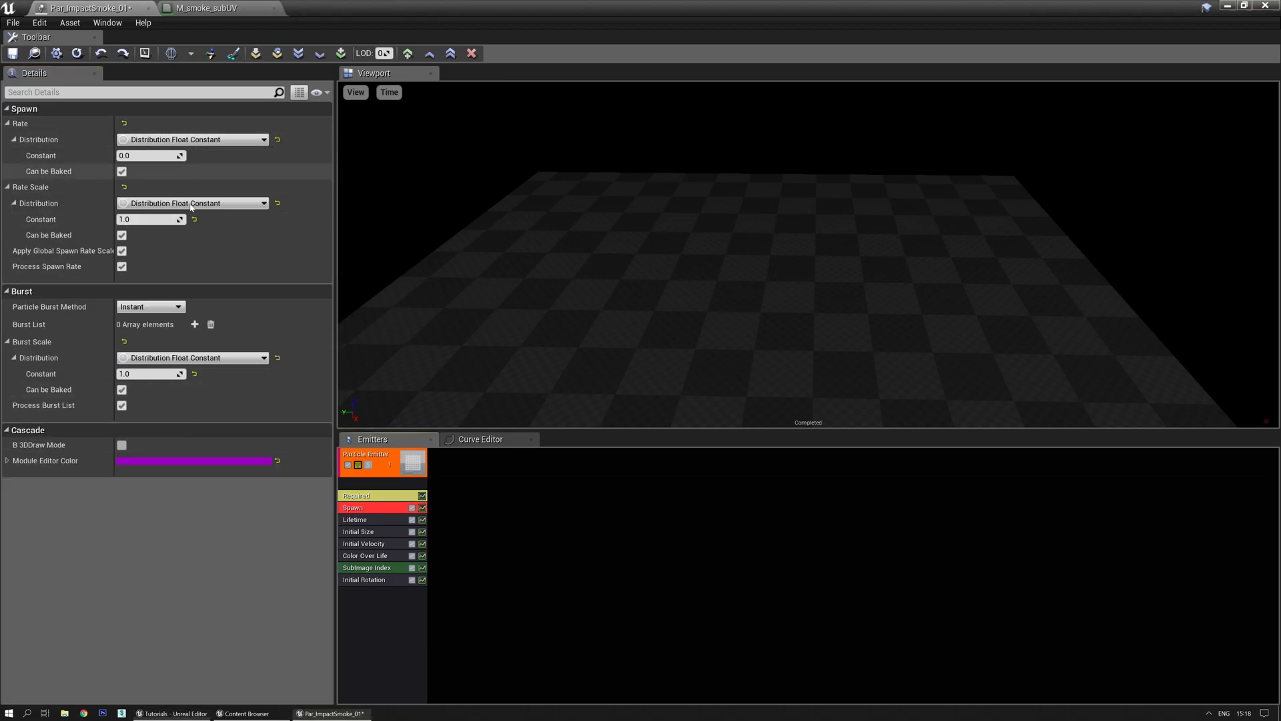
click(194, 324)
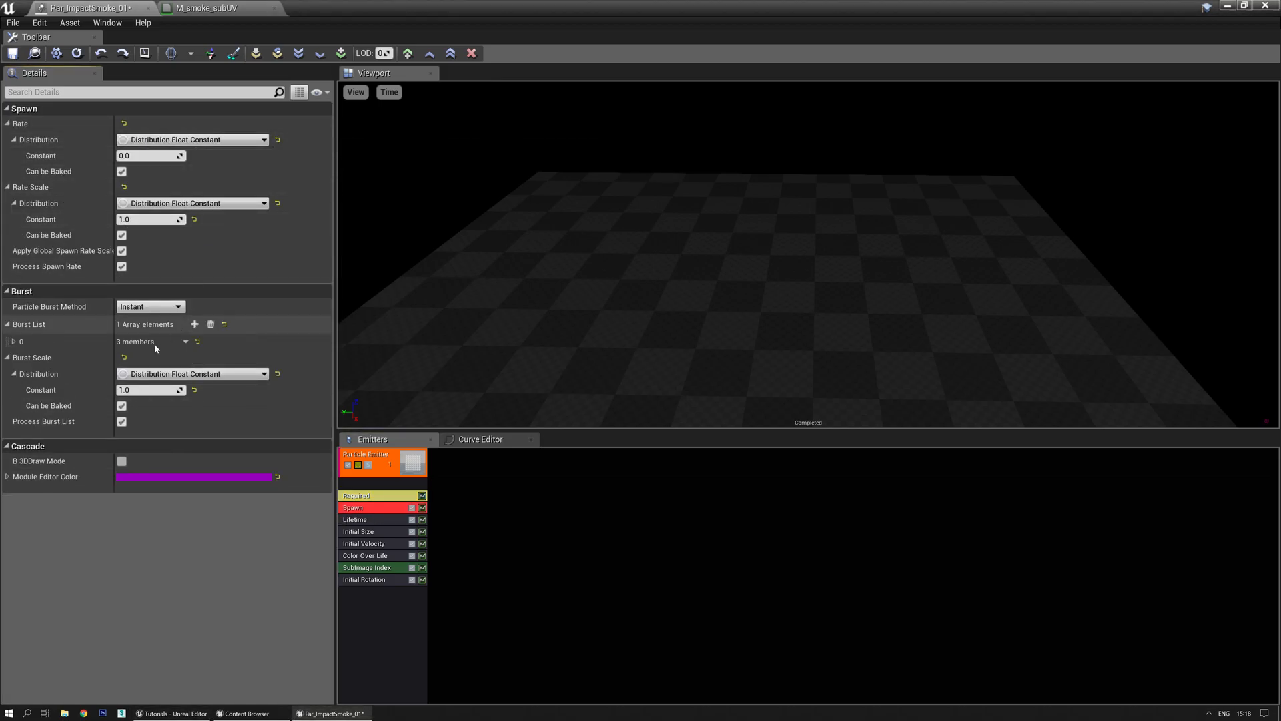
click(14, 342)
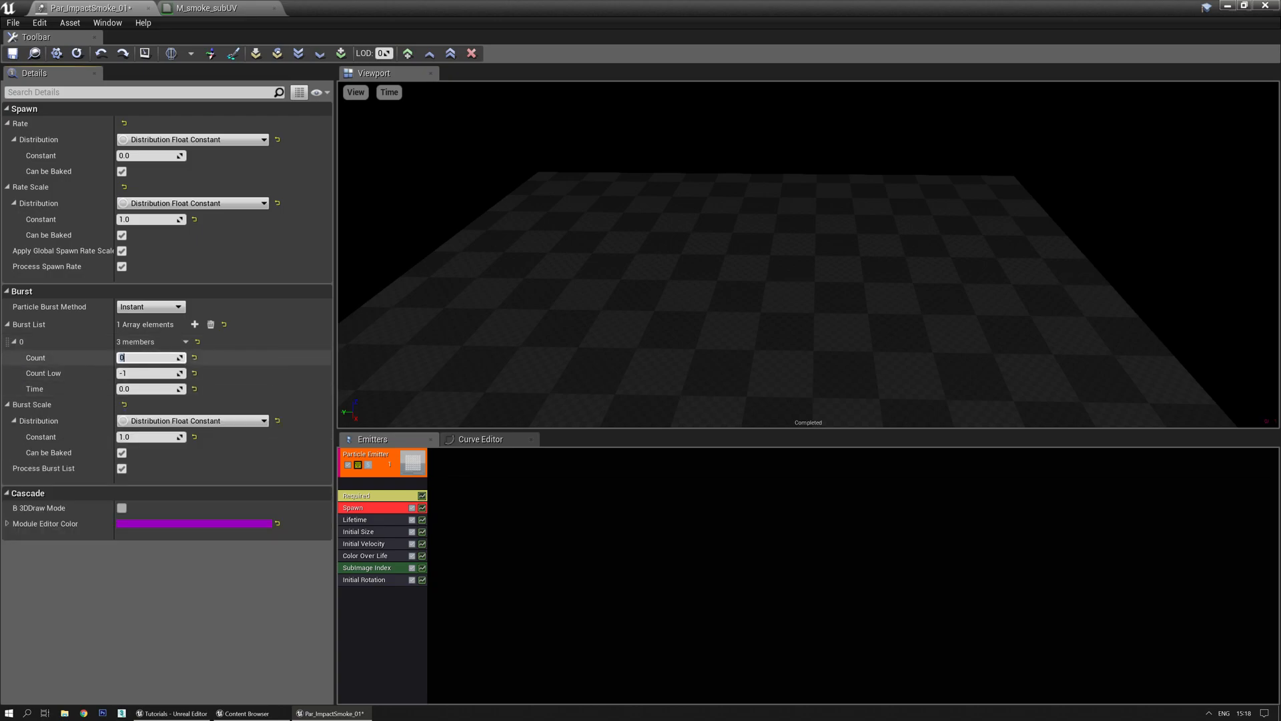
drag(756, 207, 754, 243)
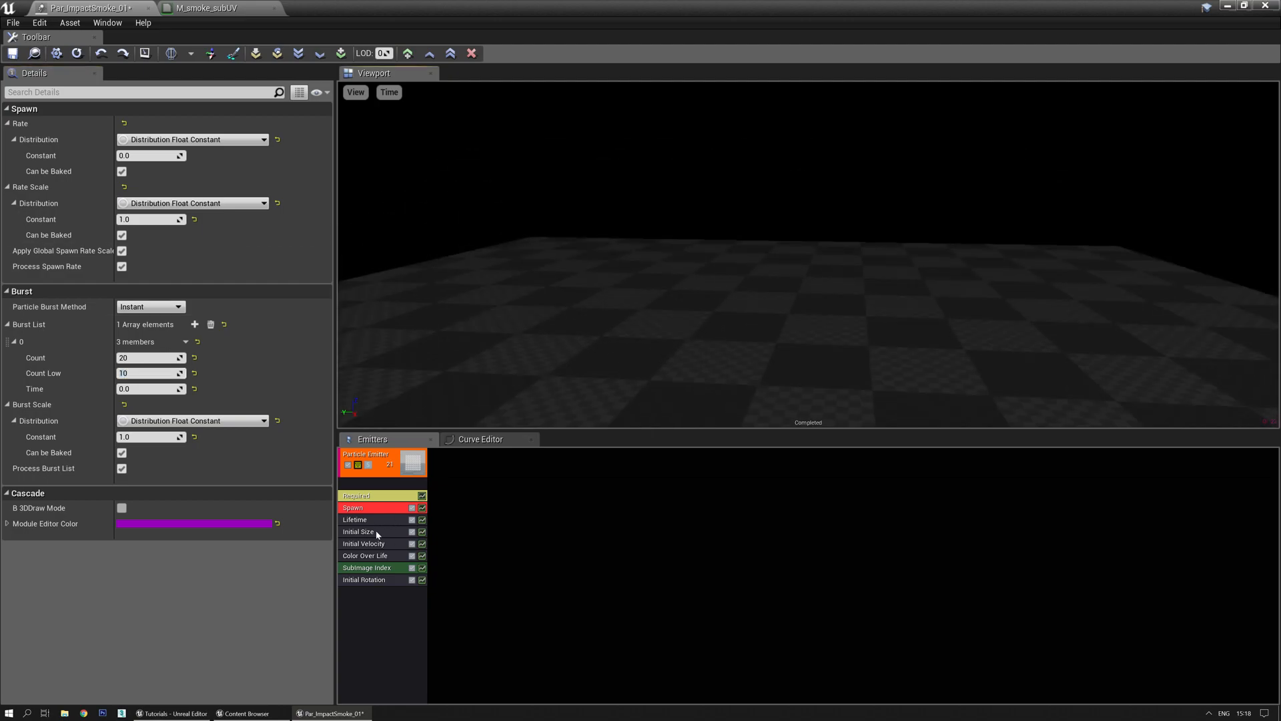
Set the smoke particles' constant Lifetime to 1 and check the preview from other angles
click(375, 534)
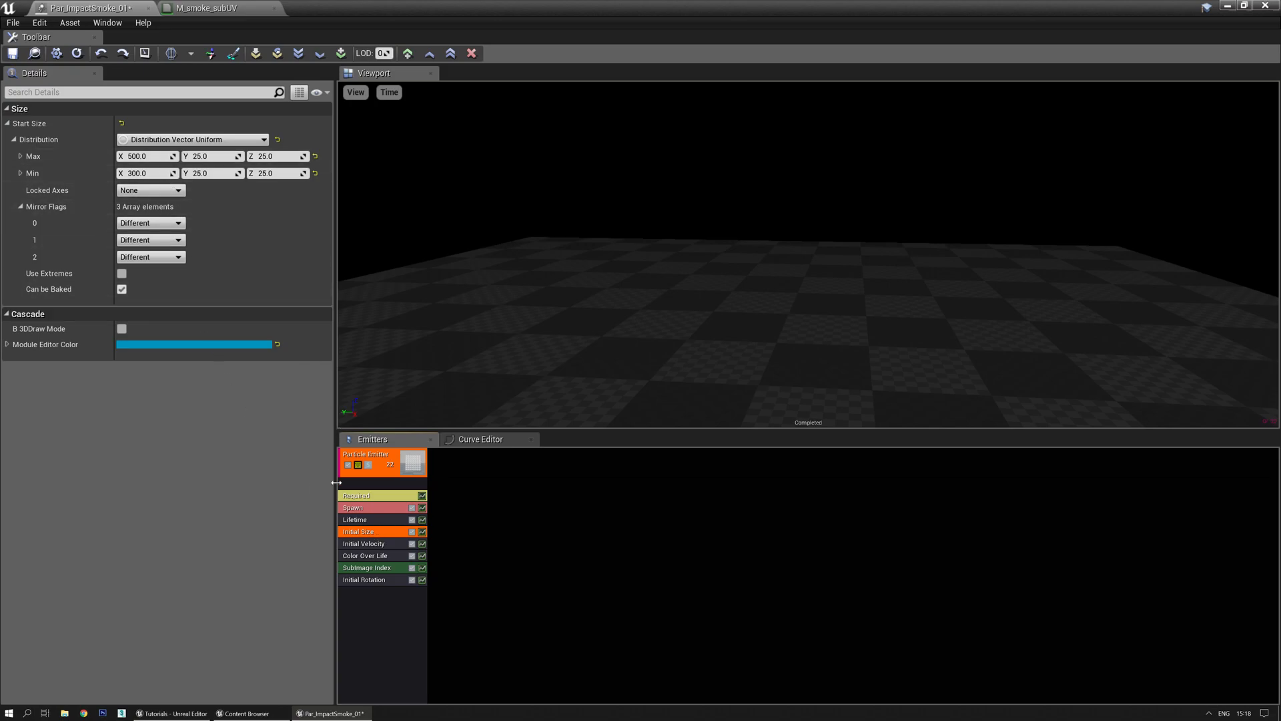
click(373, 520)
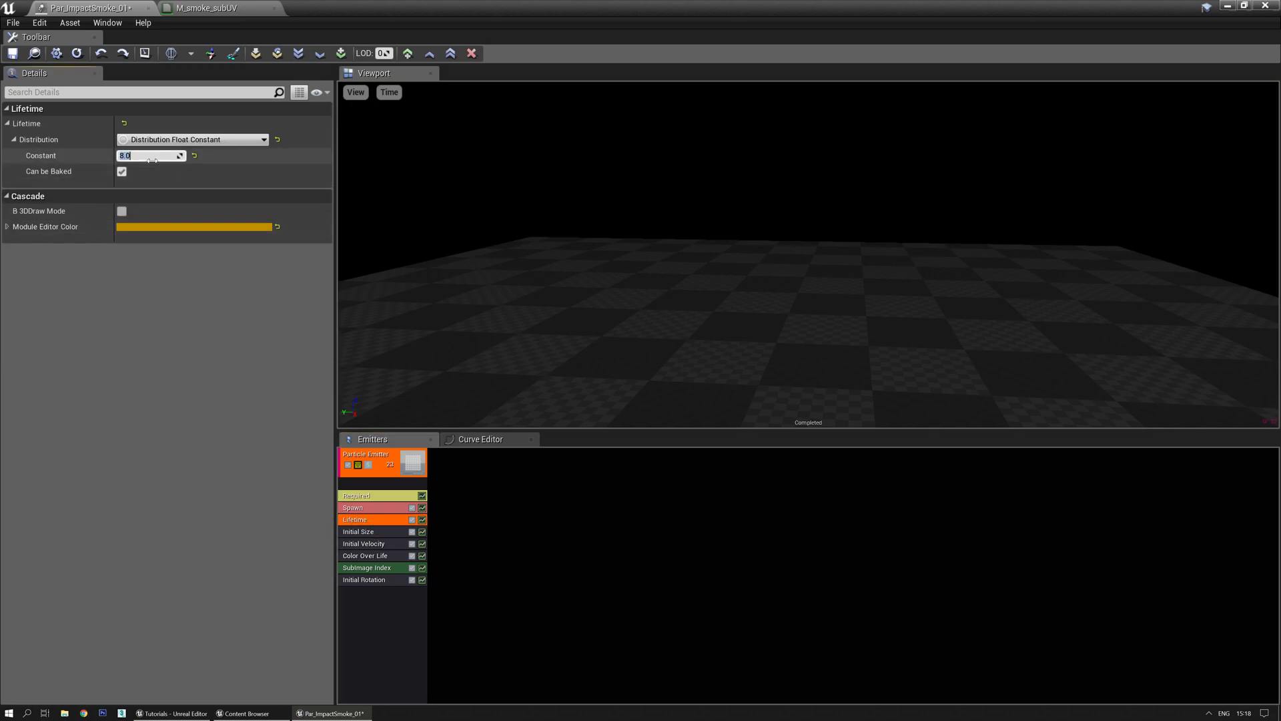
mouse_move(679, 235)
mouse_down()
mouse_move(661, 255)
mouse_move(677, 246)
mouse_up()
click(387, 94)
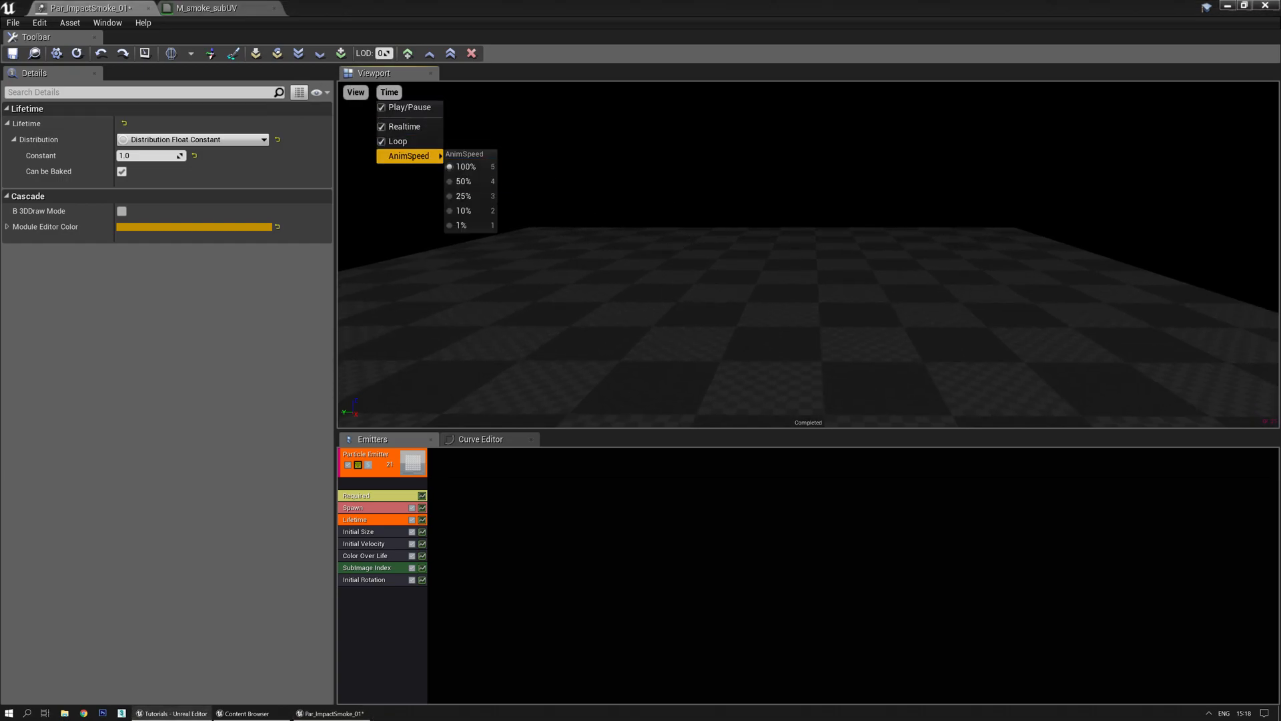
right_drag(655, 304, 651, 316)
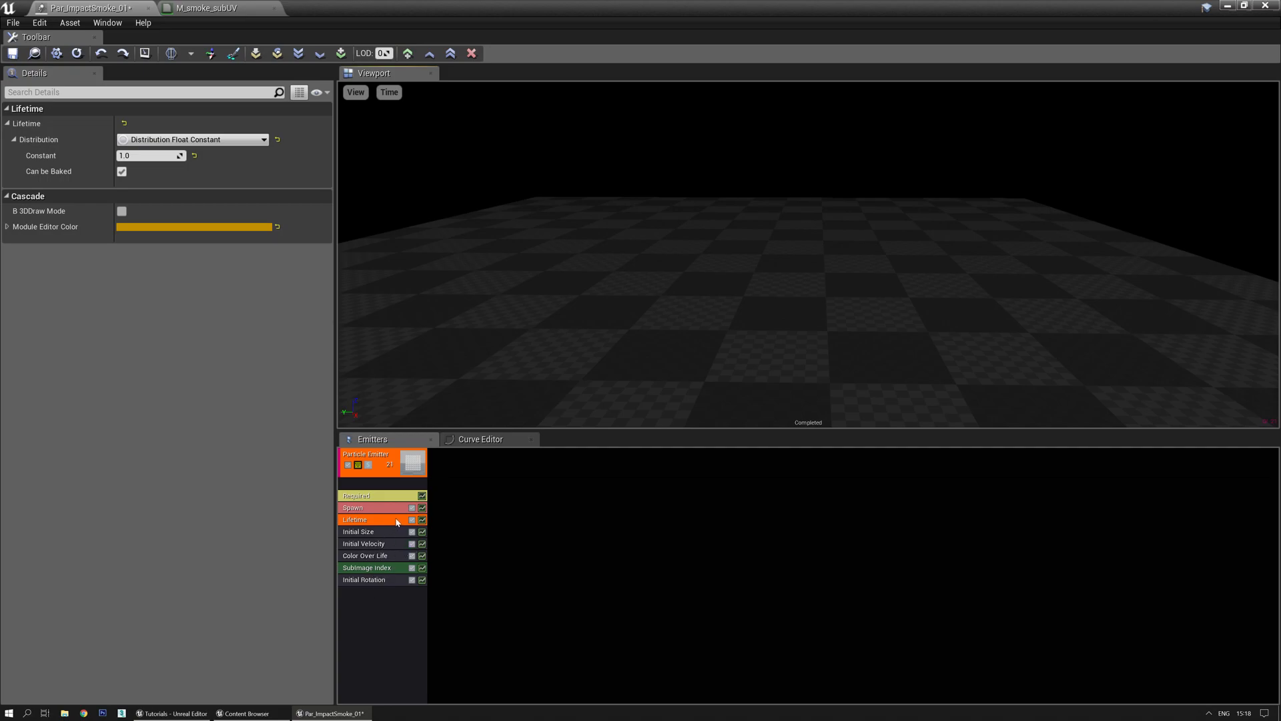
drag(667, 293, 825, 265)
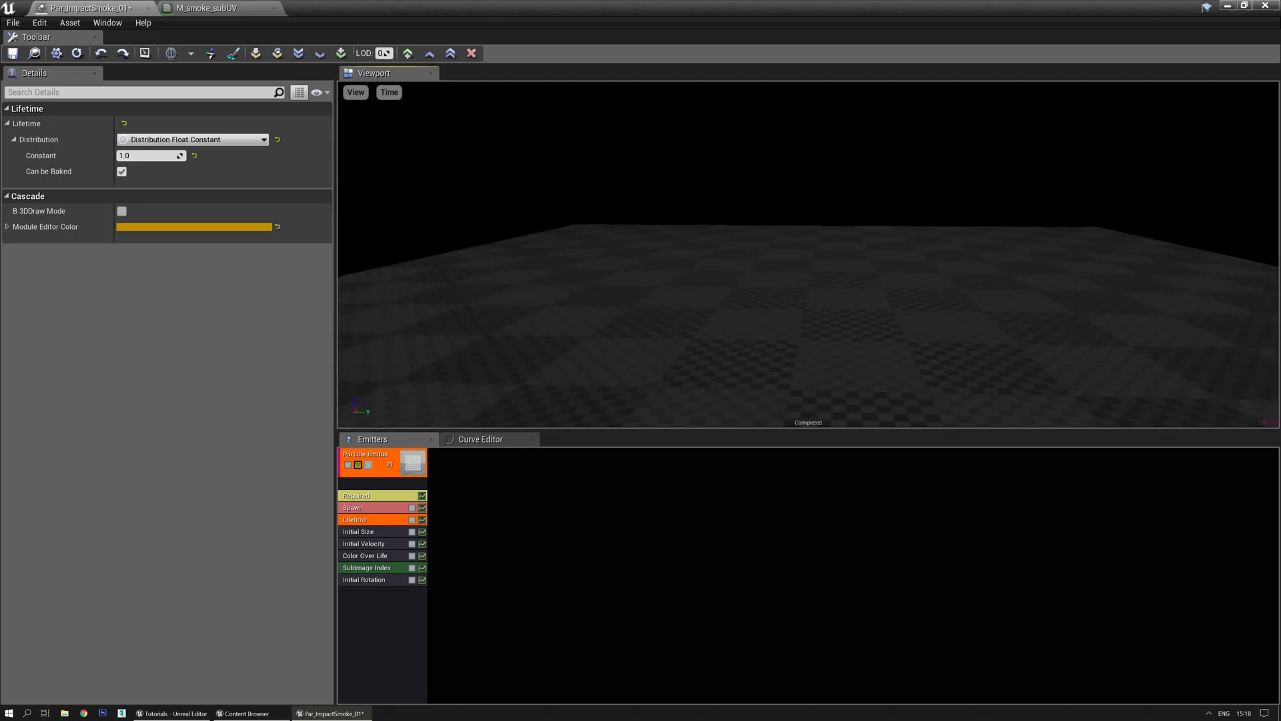
Set Emitter Loops back to 0 in the Required module
click(347, 532)
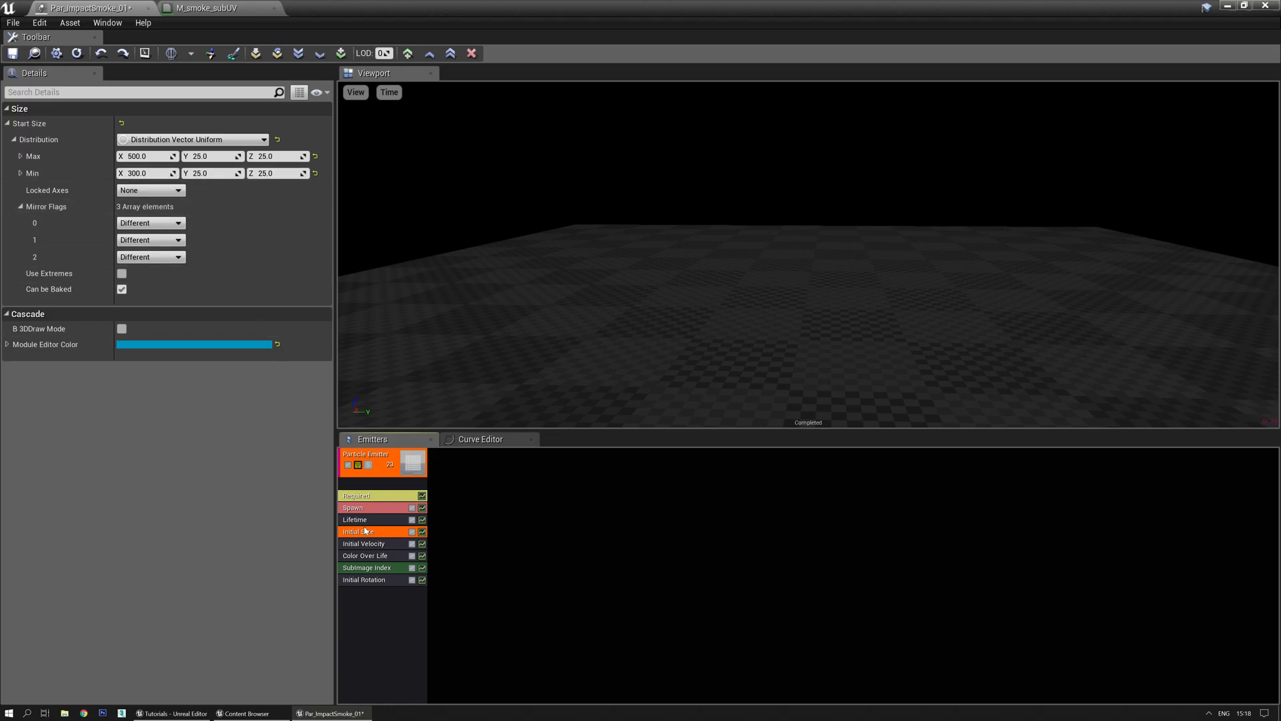
click(384, 544)
click(385, 497)
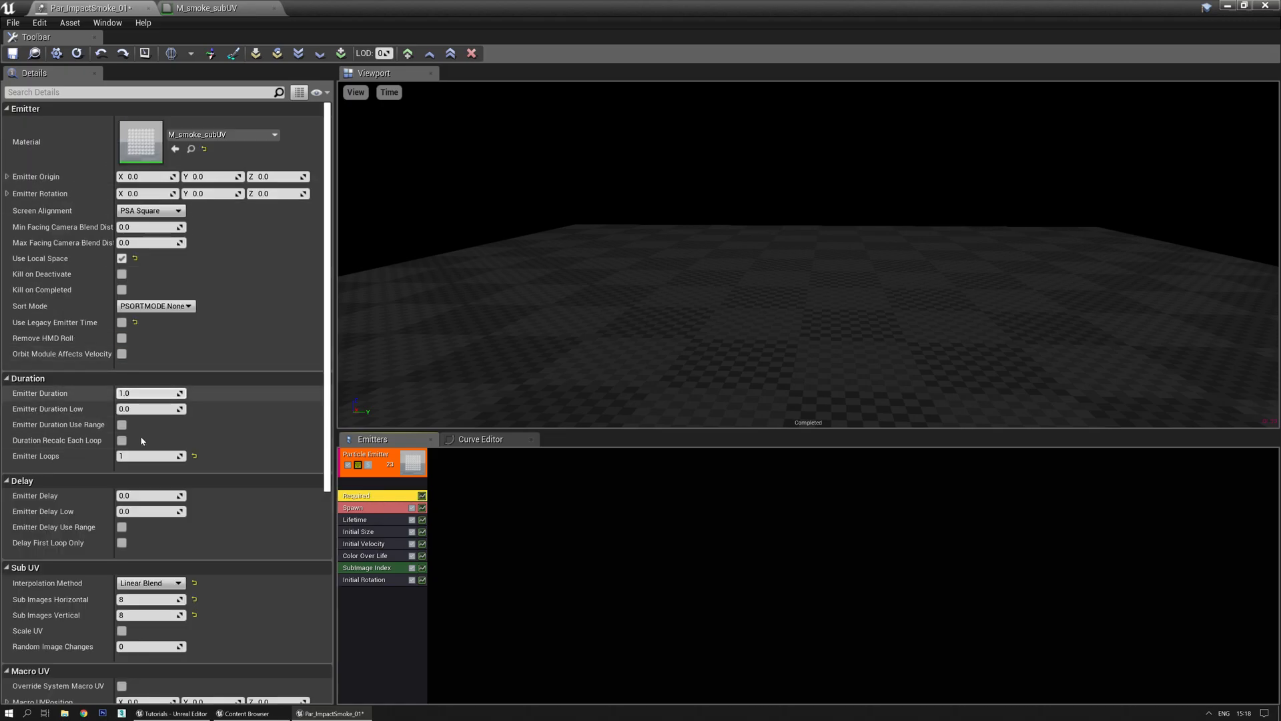
text(0)
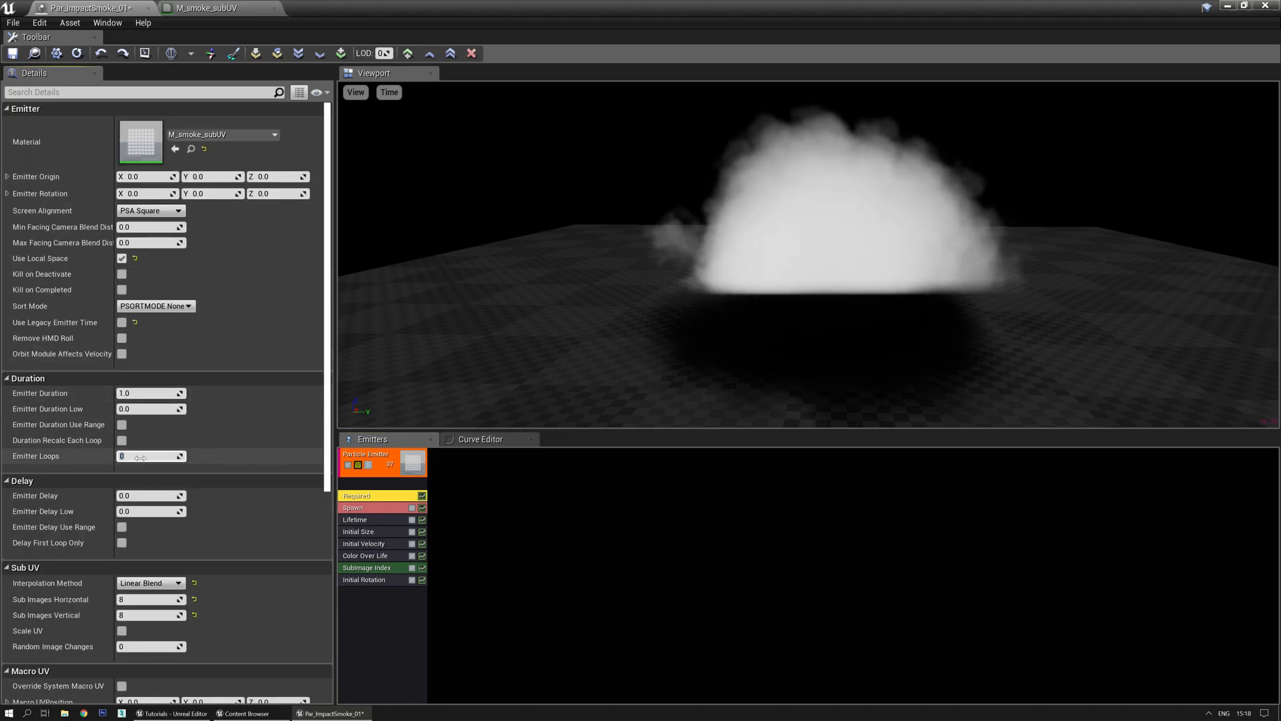
Set the particle system's Warmup Time to 0 and show the emitter's Required settings
click(573, 568)
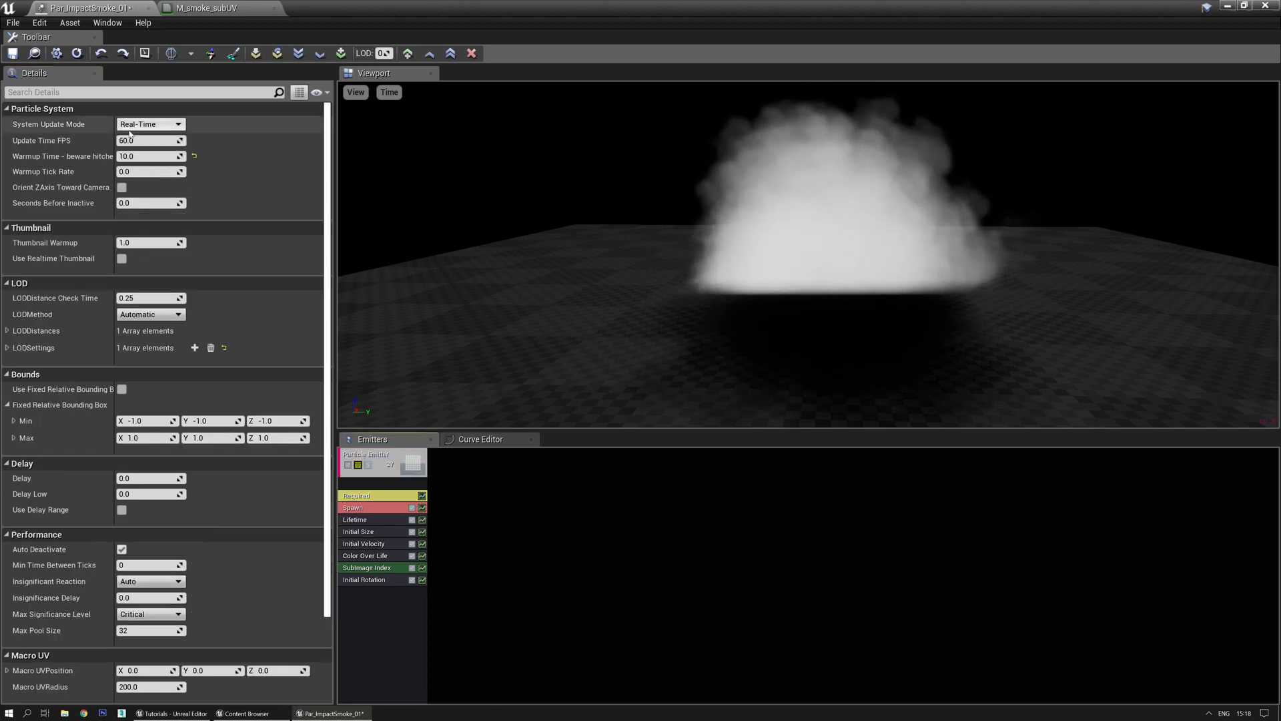
click(148, 157)
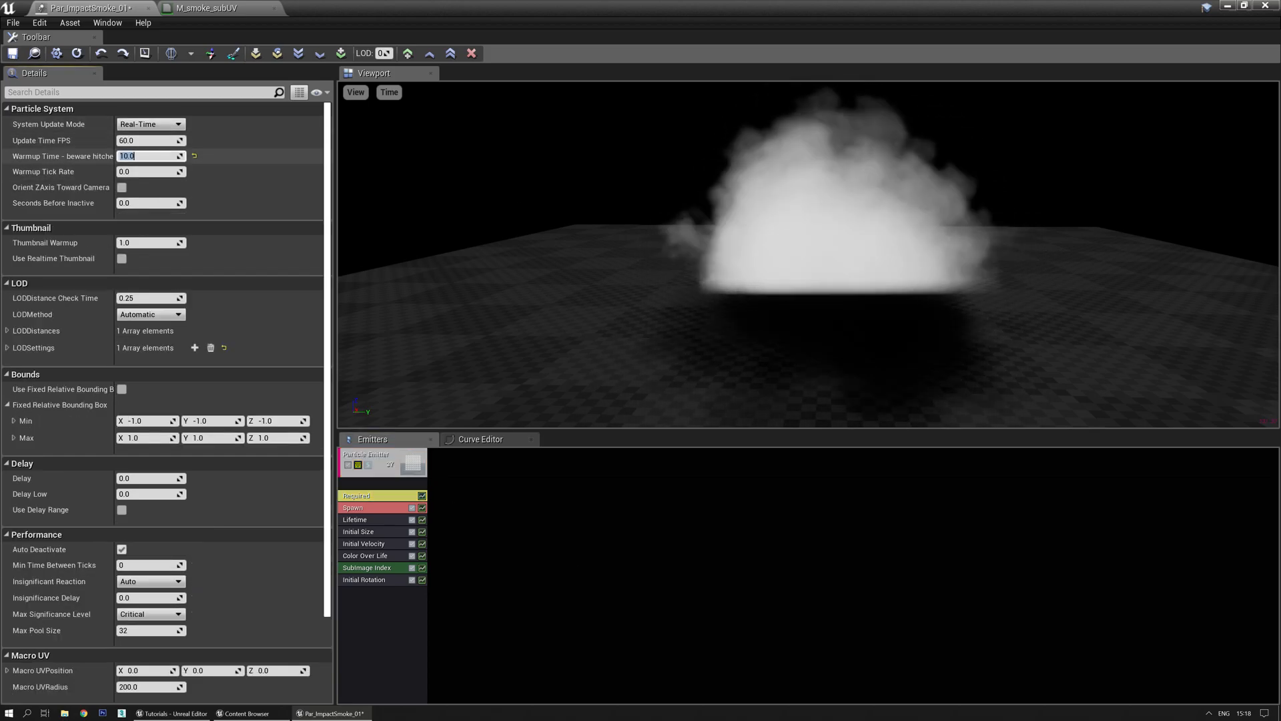
text(0)
key(Return)
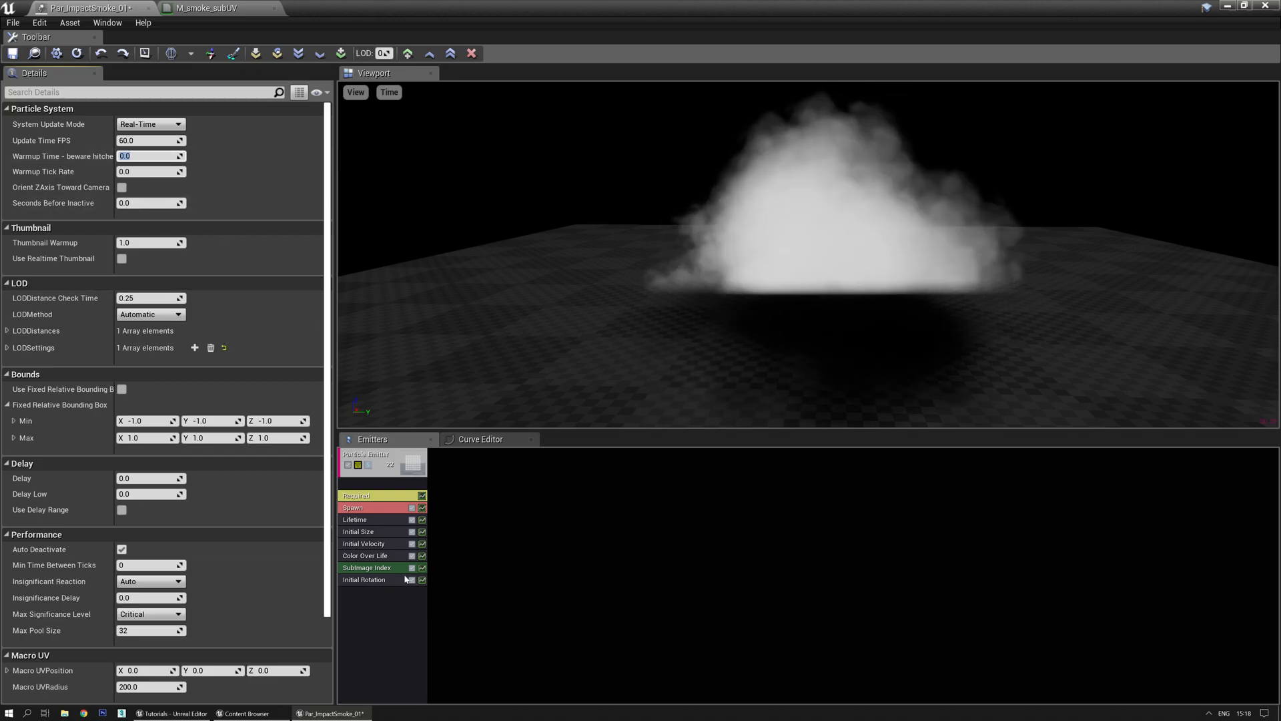
click(385, 496)
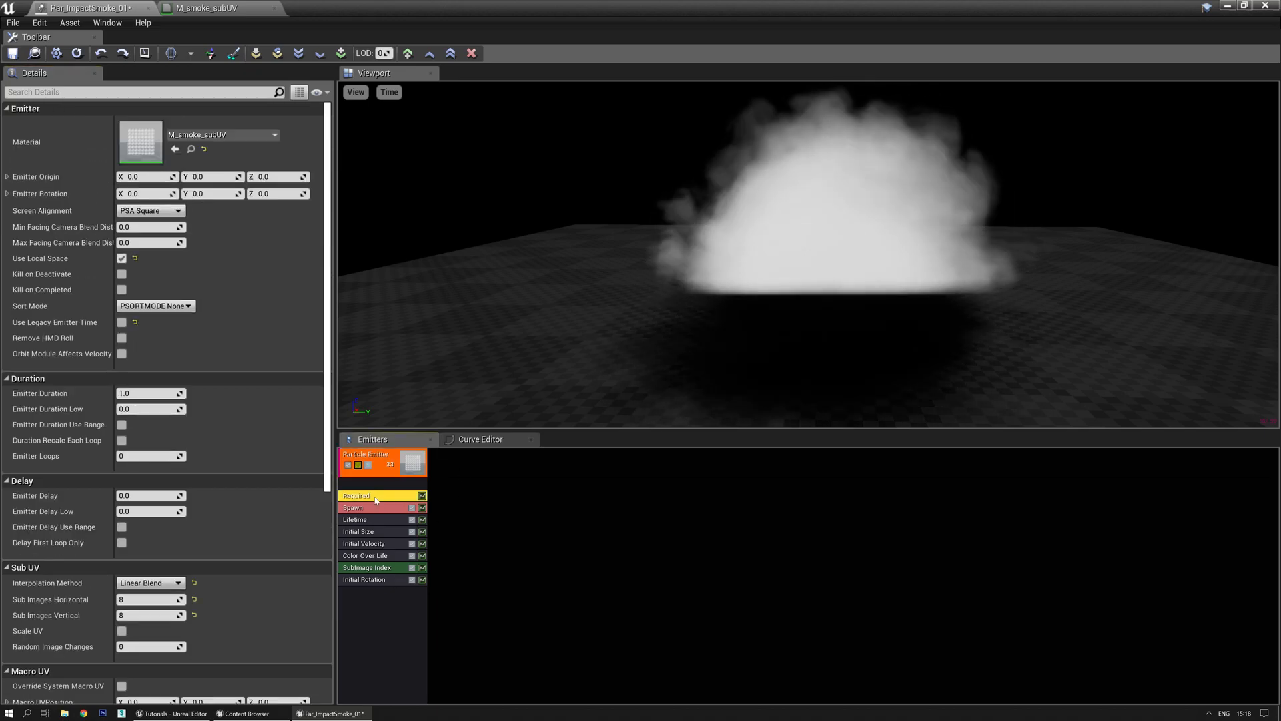
Set the emitter's Emitter Loops to 1 and check the looping burst in the preview
click(148, 456)
text(1)
key(Return)
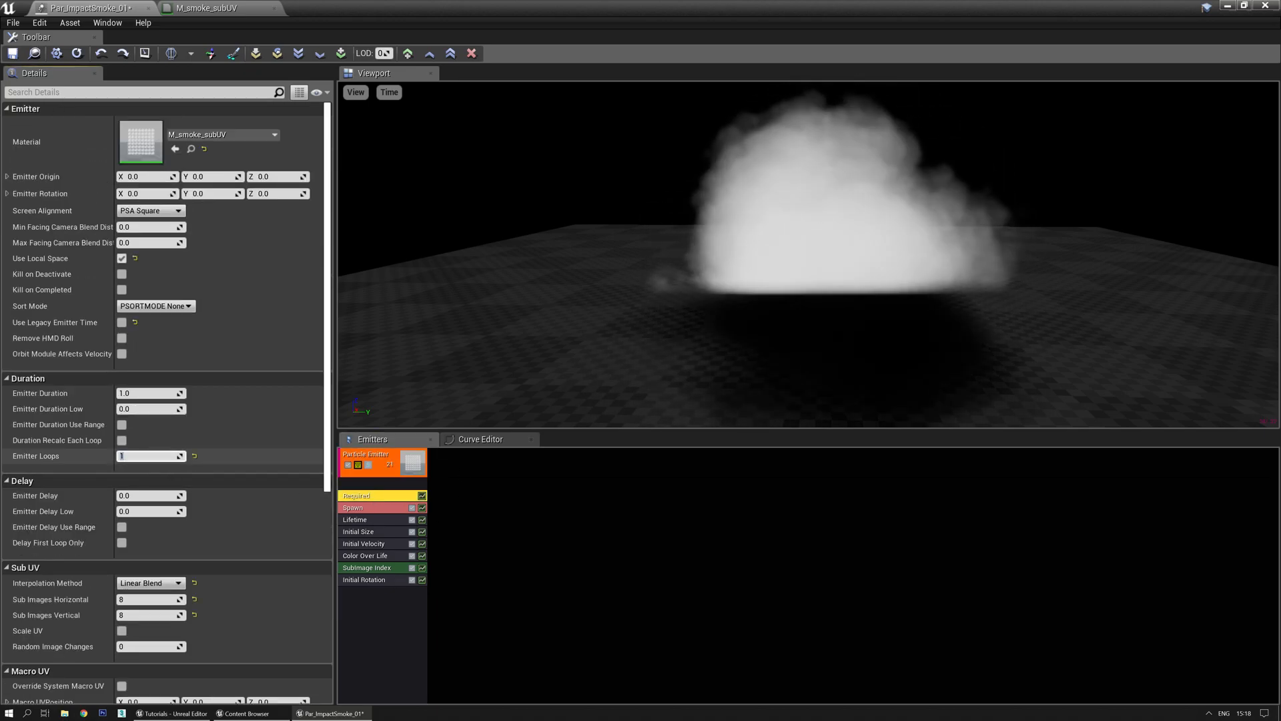
drag(674, 367, 694, 390)
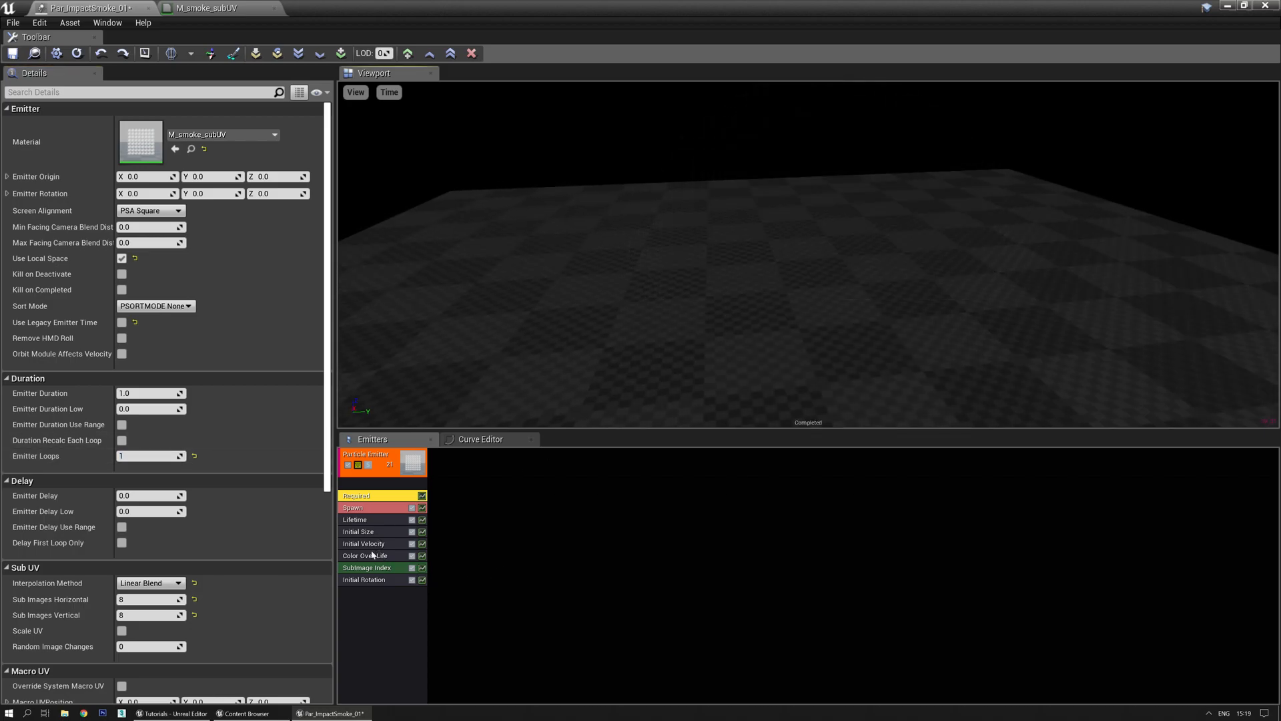
Set the Initial Size distribution to Max 200, 200, 200 and Min 150, 150, 150, and check the smaller smoke in the preview
click(347, 532)
click(146, 156)
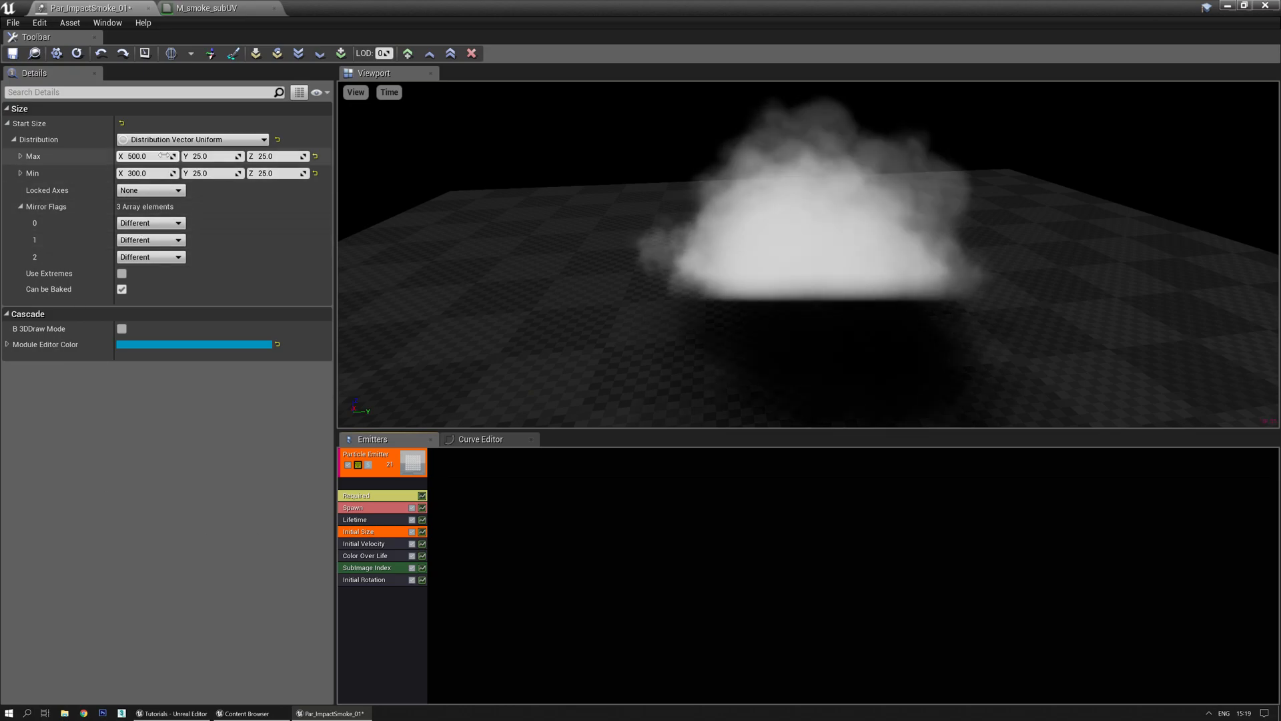
text(200)
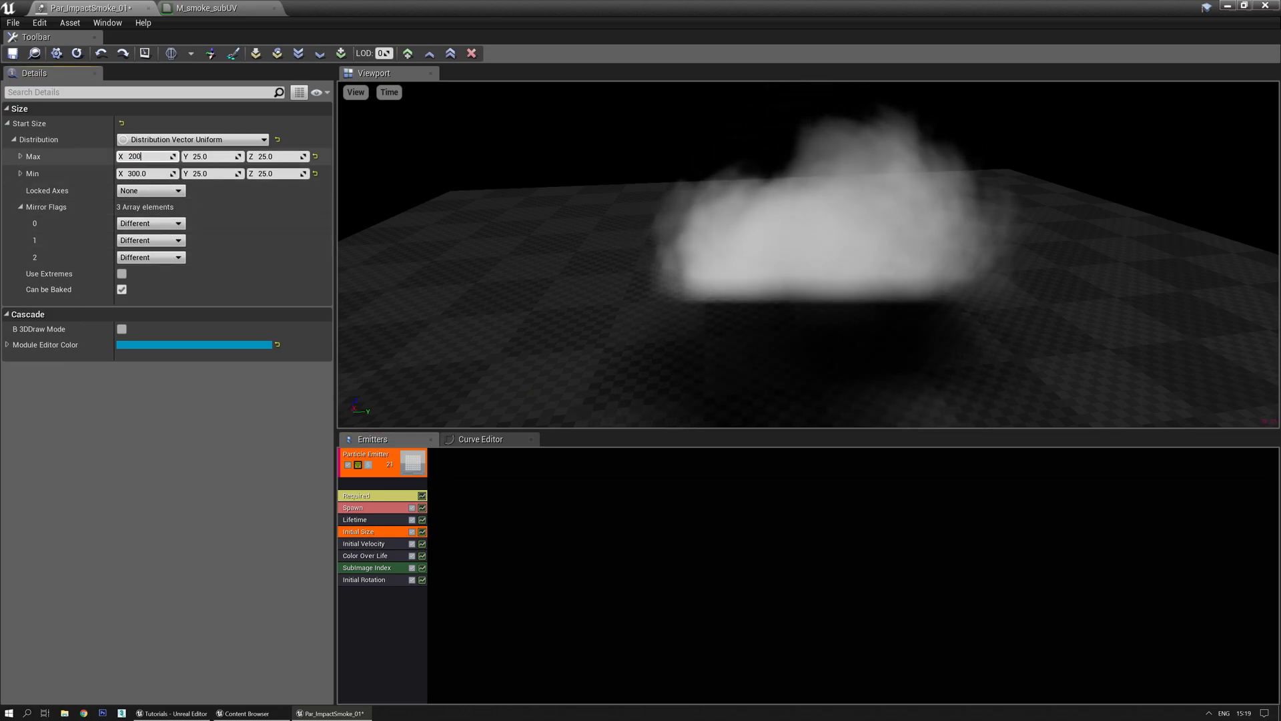
key(Tab)
text(200)
key(Tab)
text(200)
key(Tab)
text(150)
key(Tab)
text(150)
key(Tab)
text(150)
key(Return)
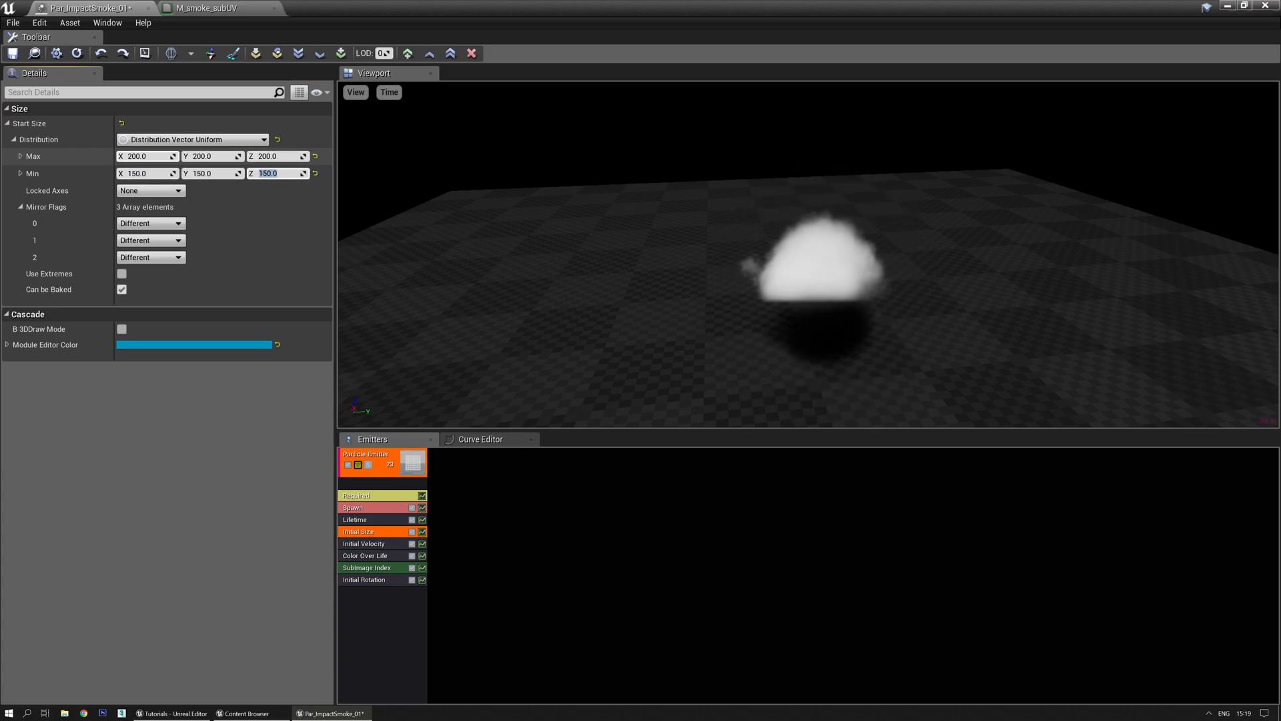
drag(795, 247, 801, 320)
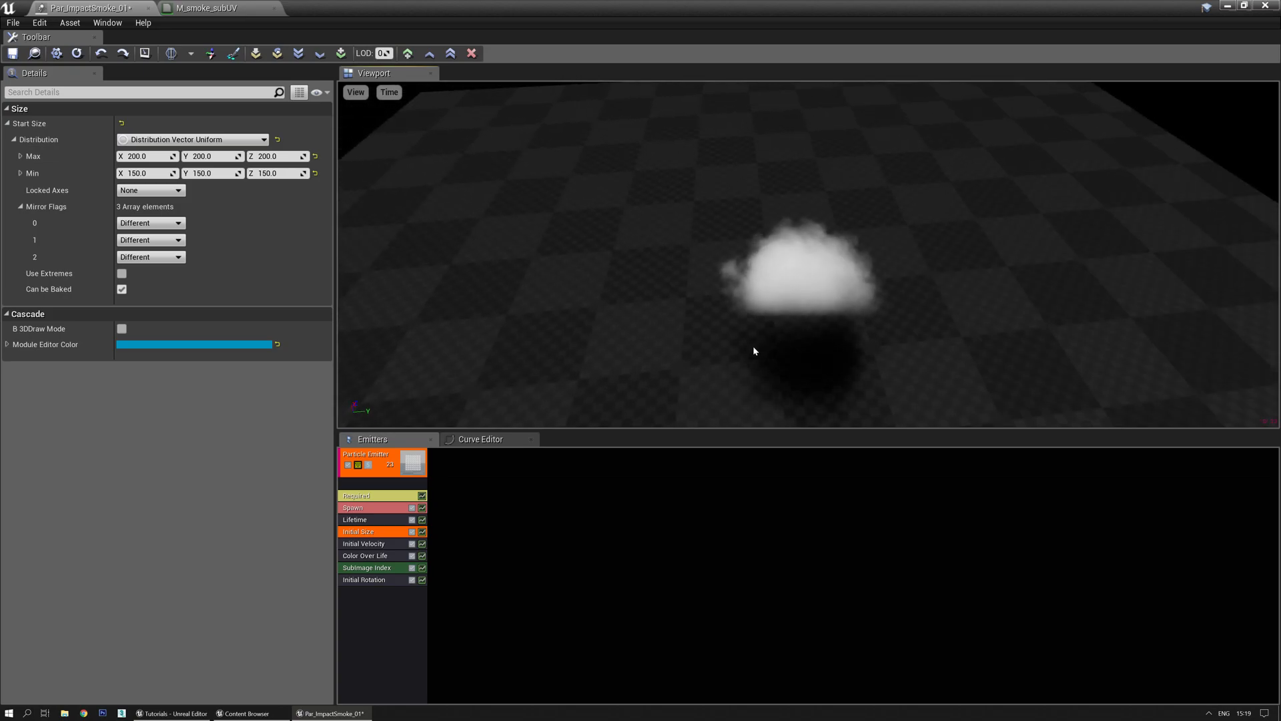
right_drag(801, 320, 800, 293)
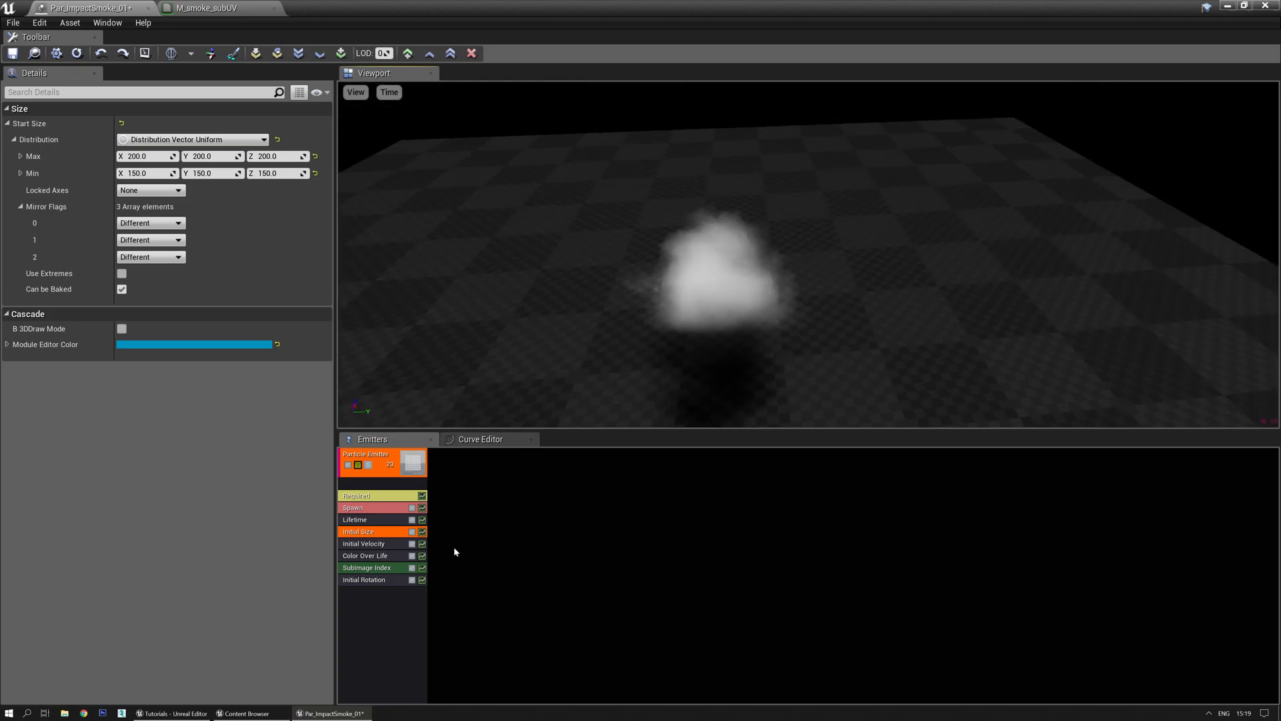
Add a Cylinder location module to the smoke emitter and show its settings
click(363, 603)
right_click(363, 603)
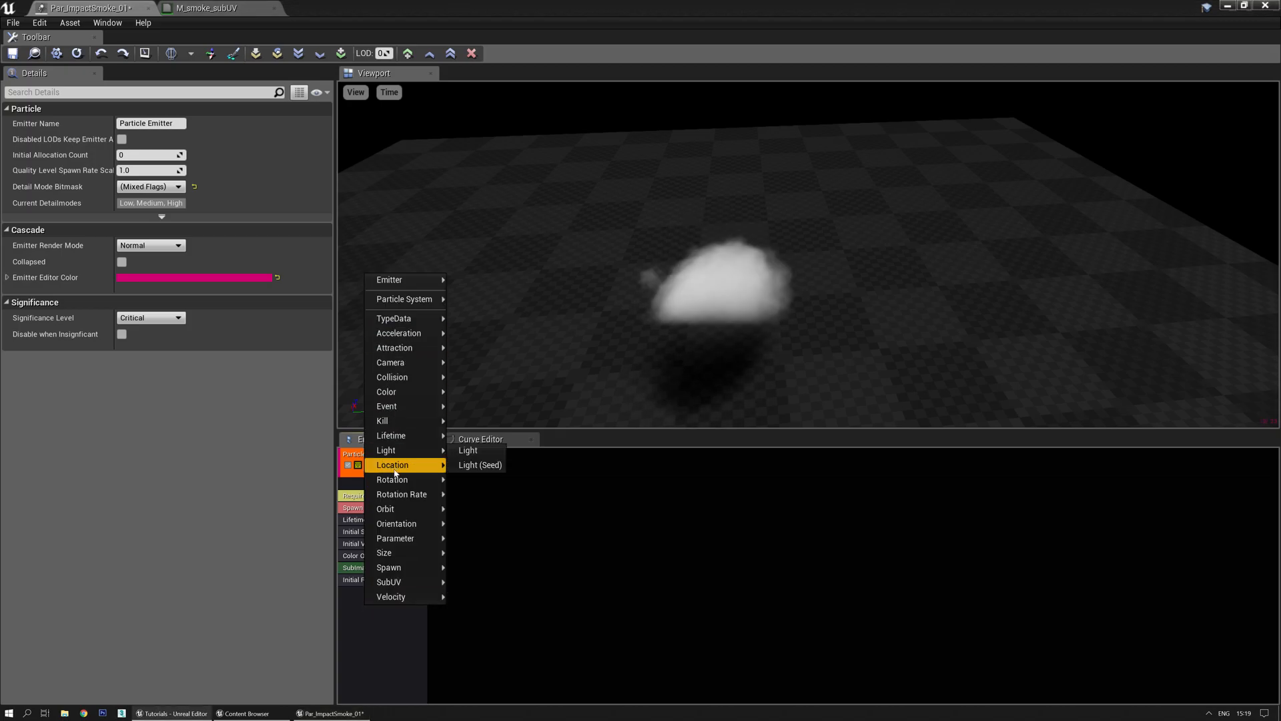
mouse_move(407, 465)
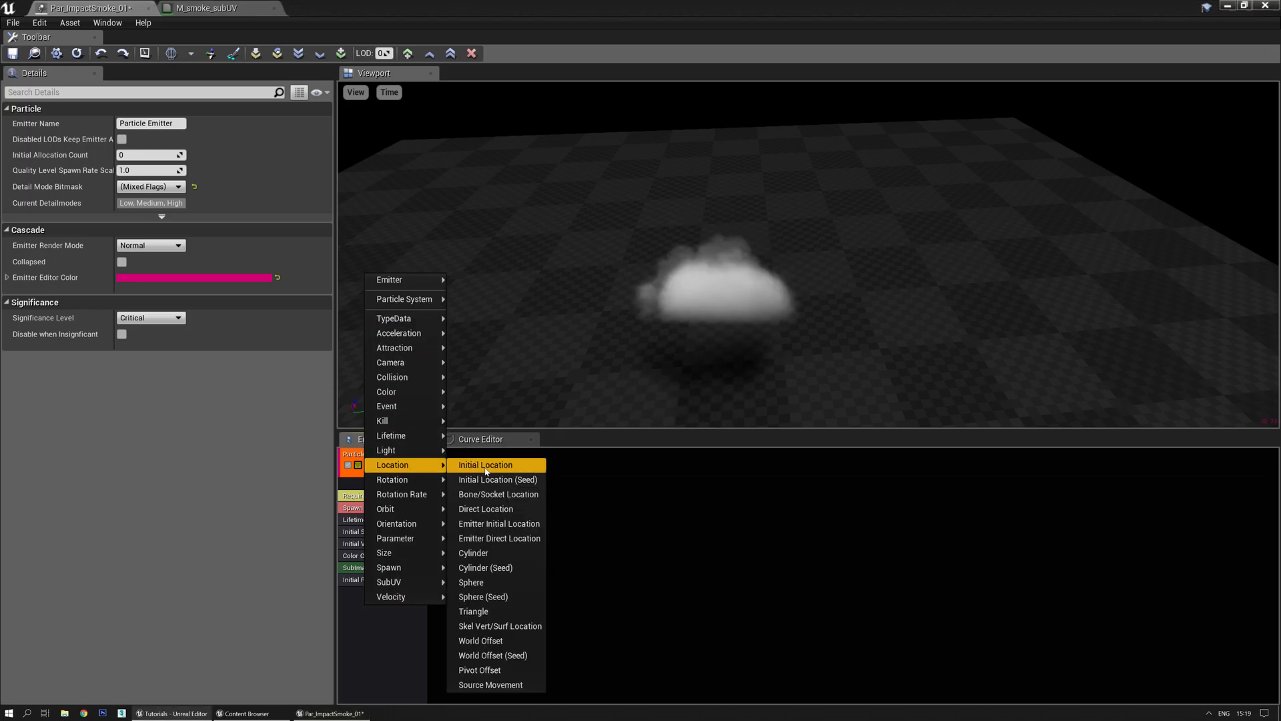
click(474, 553)
click(388, 591)
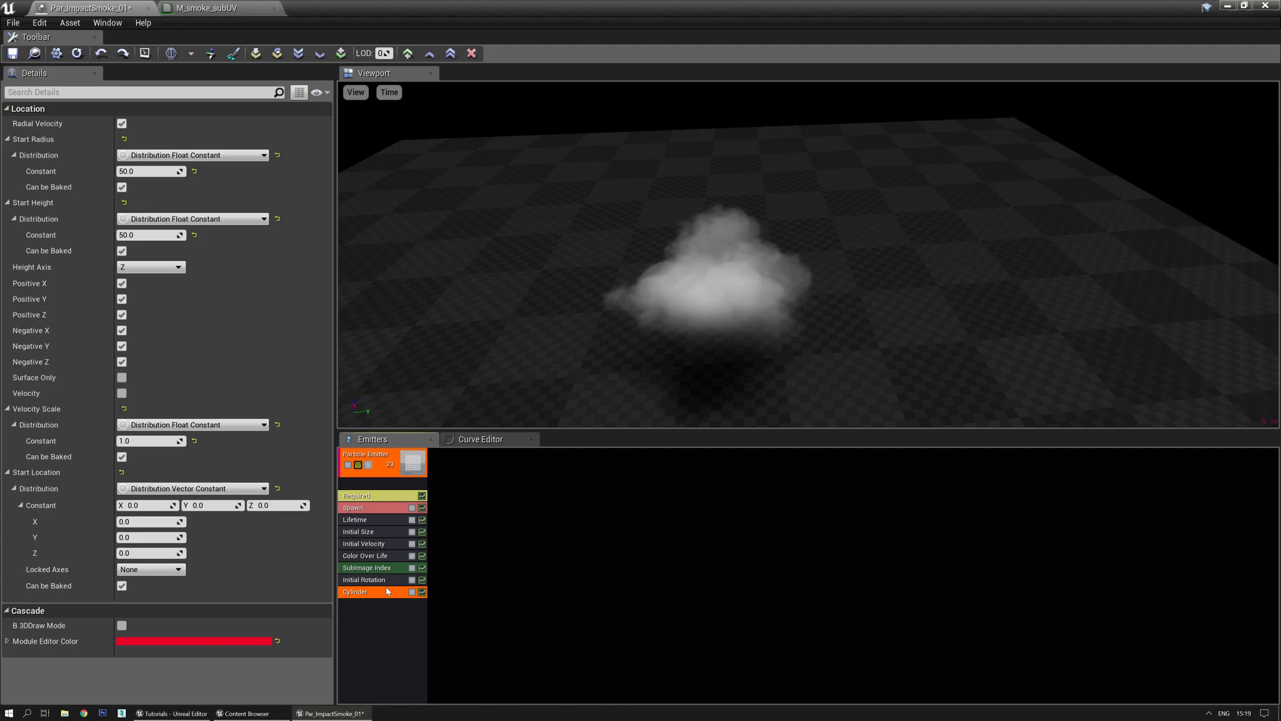
Disable Positive Z and Negative Z in the Cylinder module, and enable Surface Only and Velocity
click(121, 315)
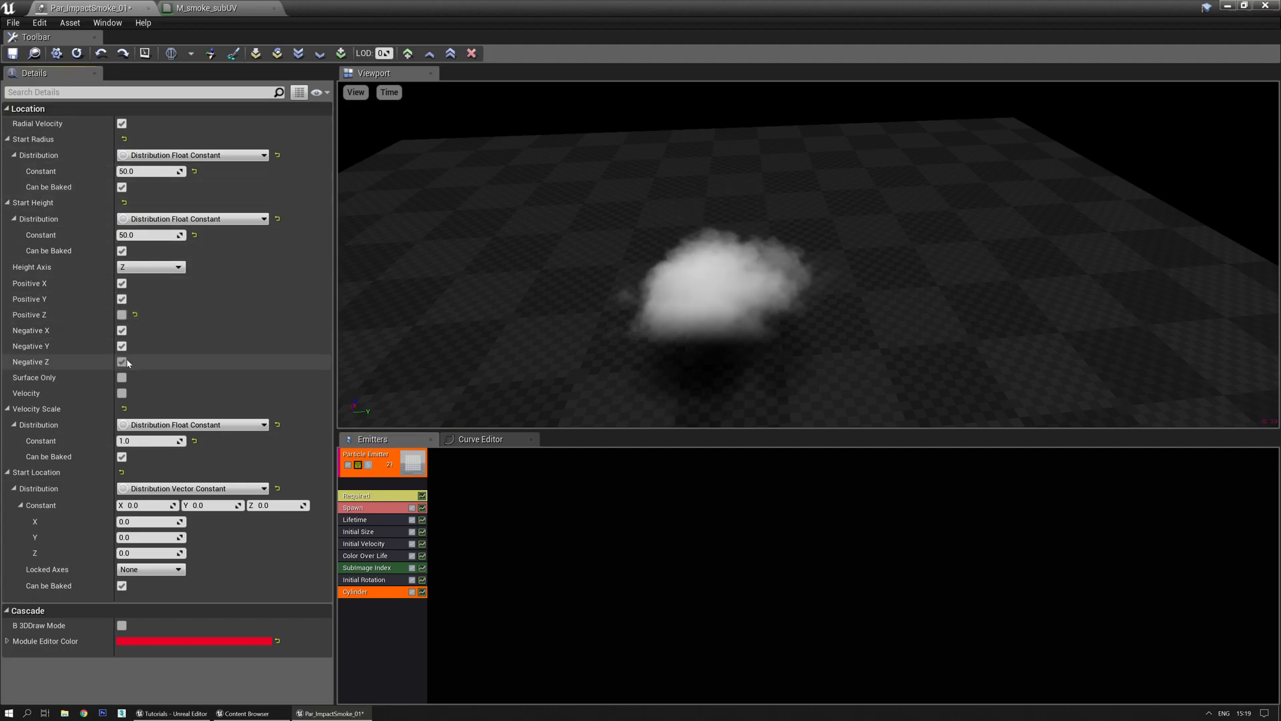
click(121, 362)
click(121, 378)
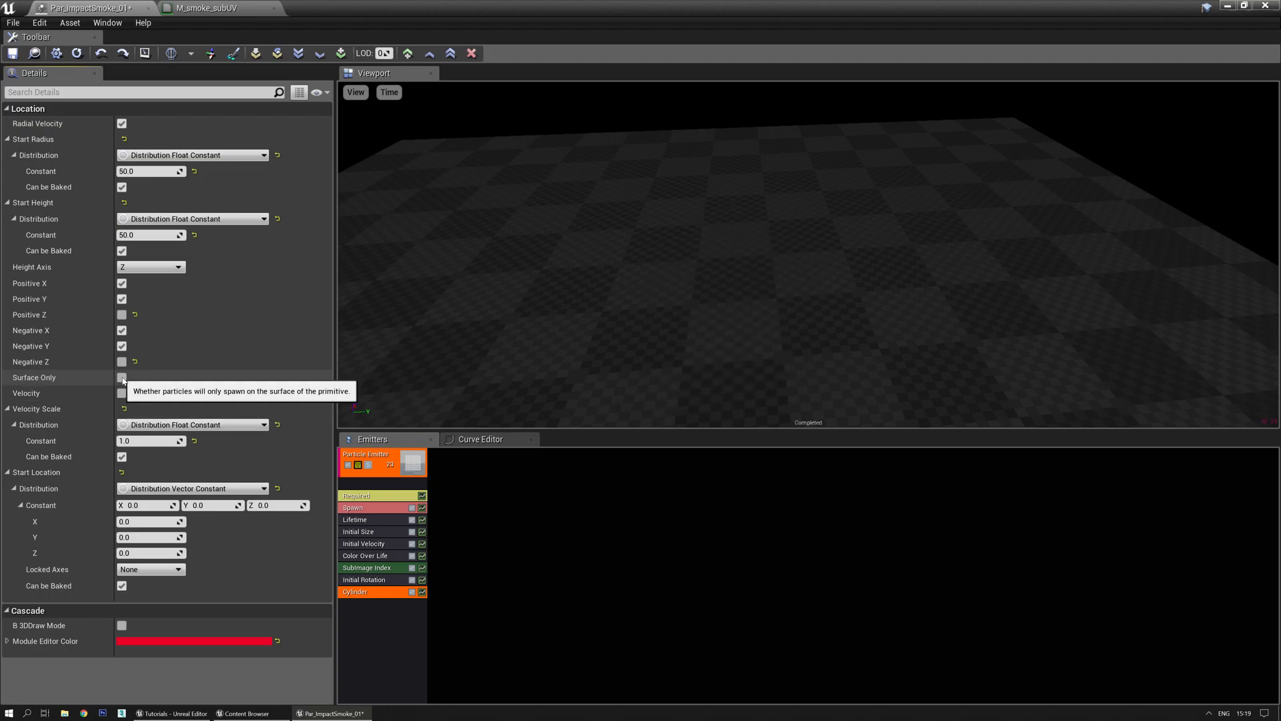
click(123, 395)
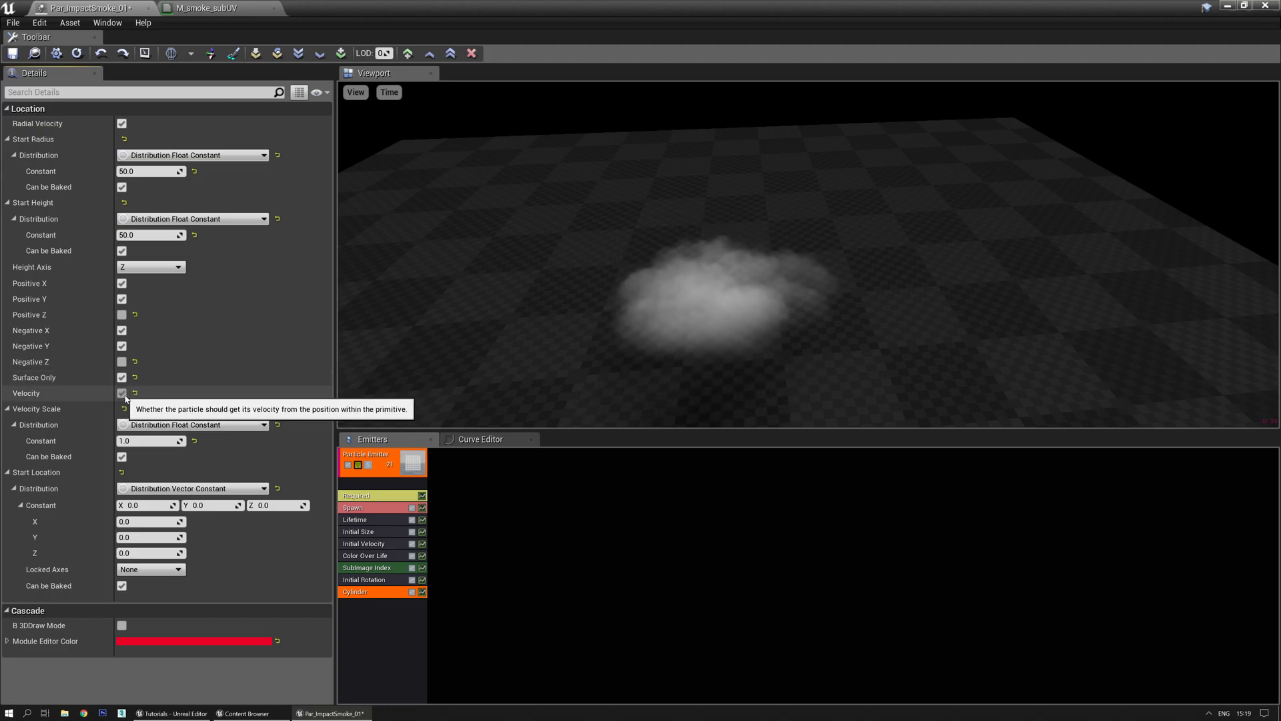
Change the Cylinder's Velocity Scale to Distribution Float Uniform with Min 10 and Max 12
click(193, 424)
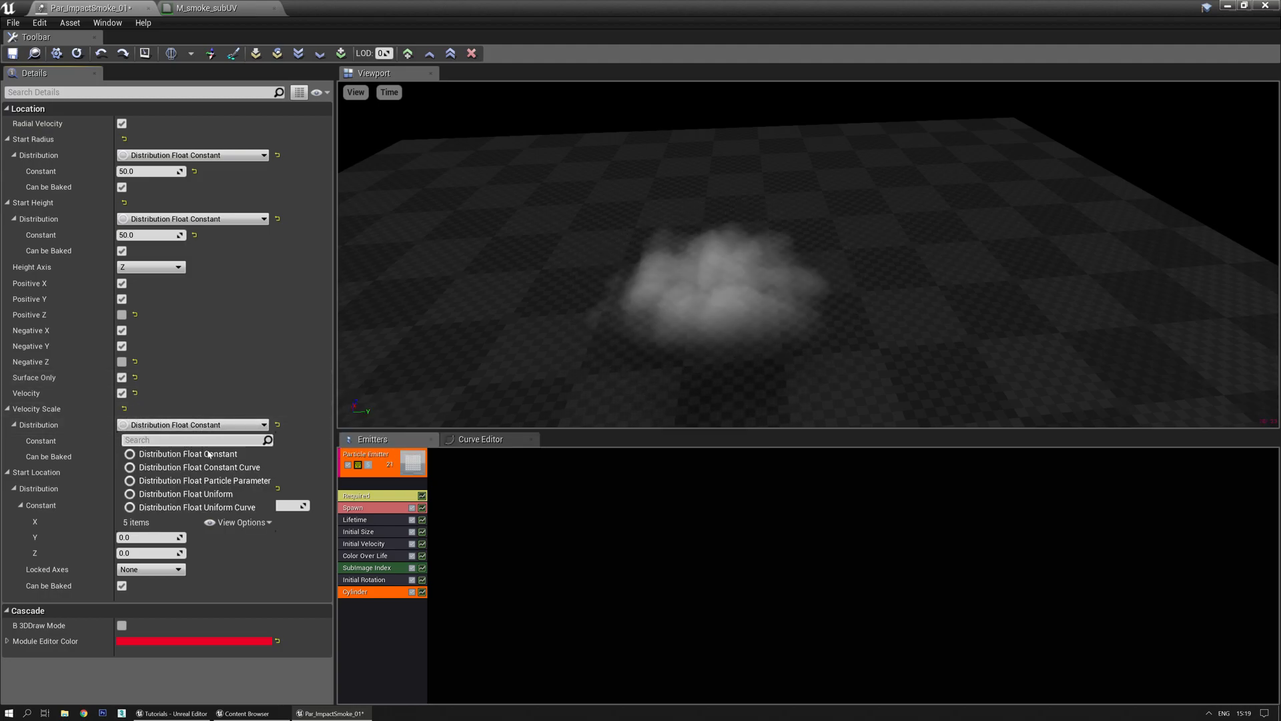
click(187, 494)
click(147, 441)
text(10)
key(Tab)
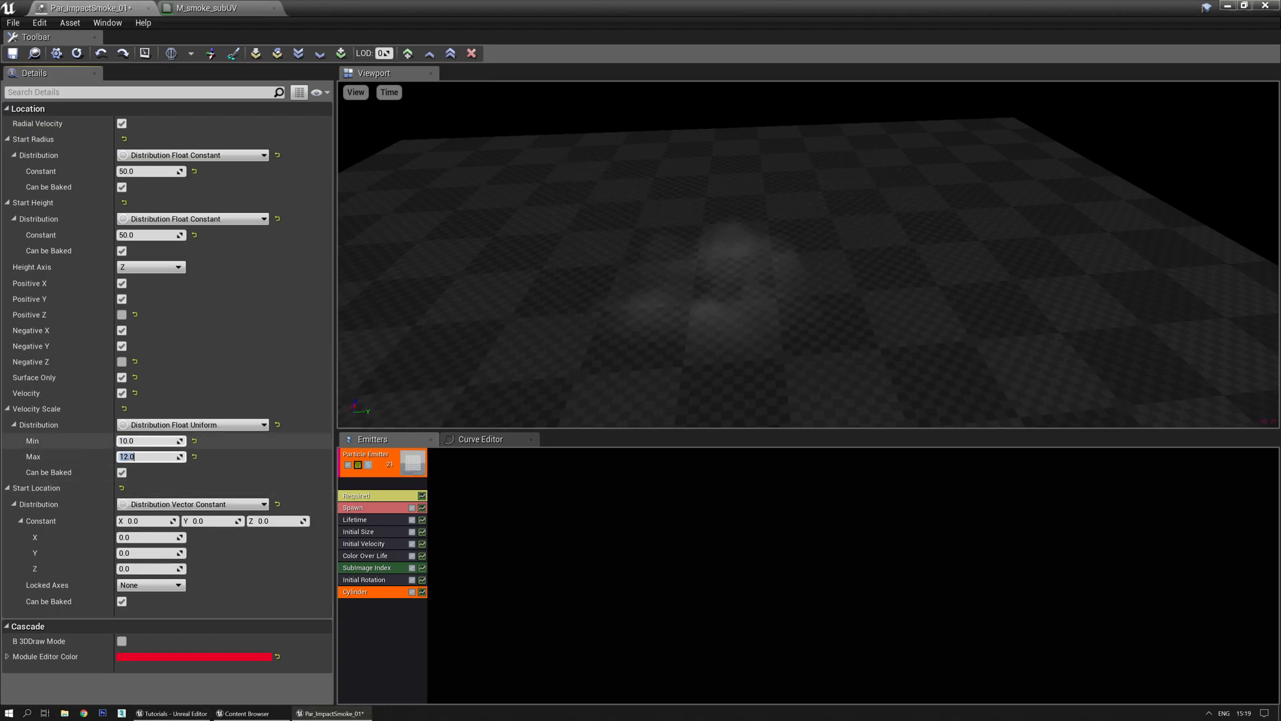
drag(780, 378, 798, 262)
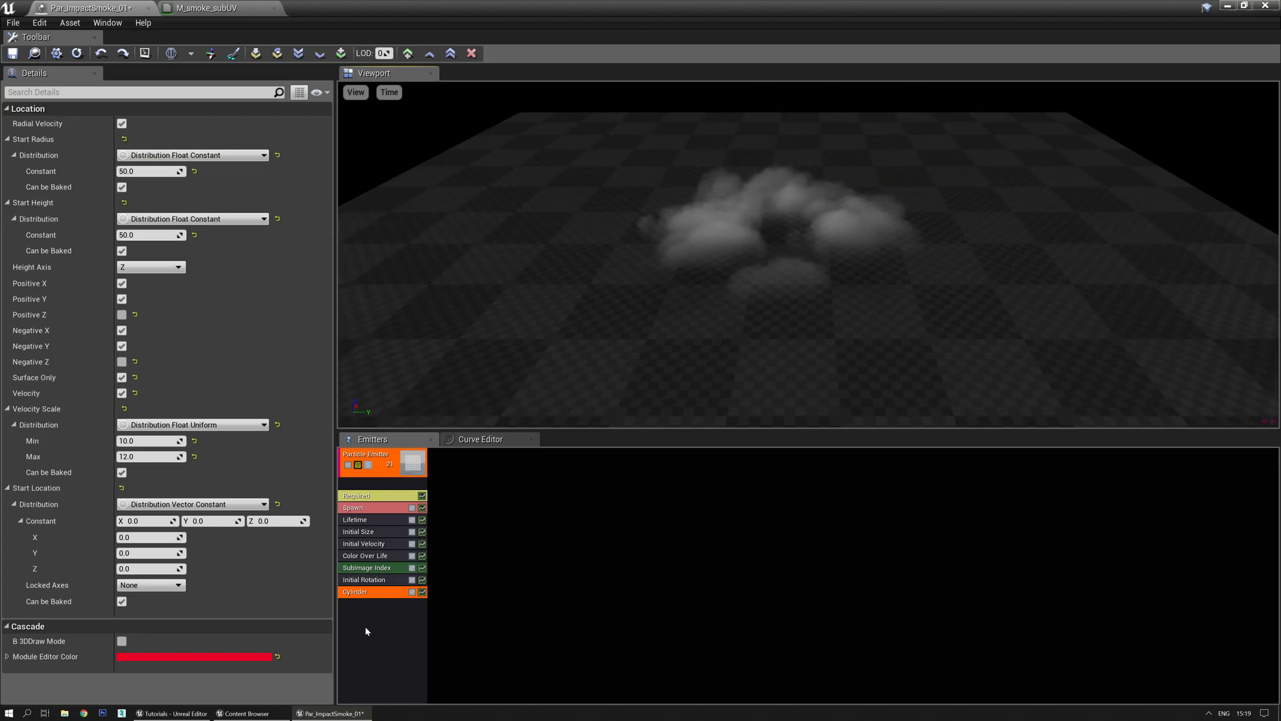
Add a Drag acceleration module to the smoke emitter and show its settings
click(366, 614)
right_click(366, 614)
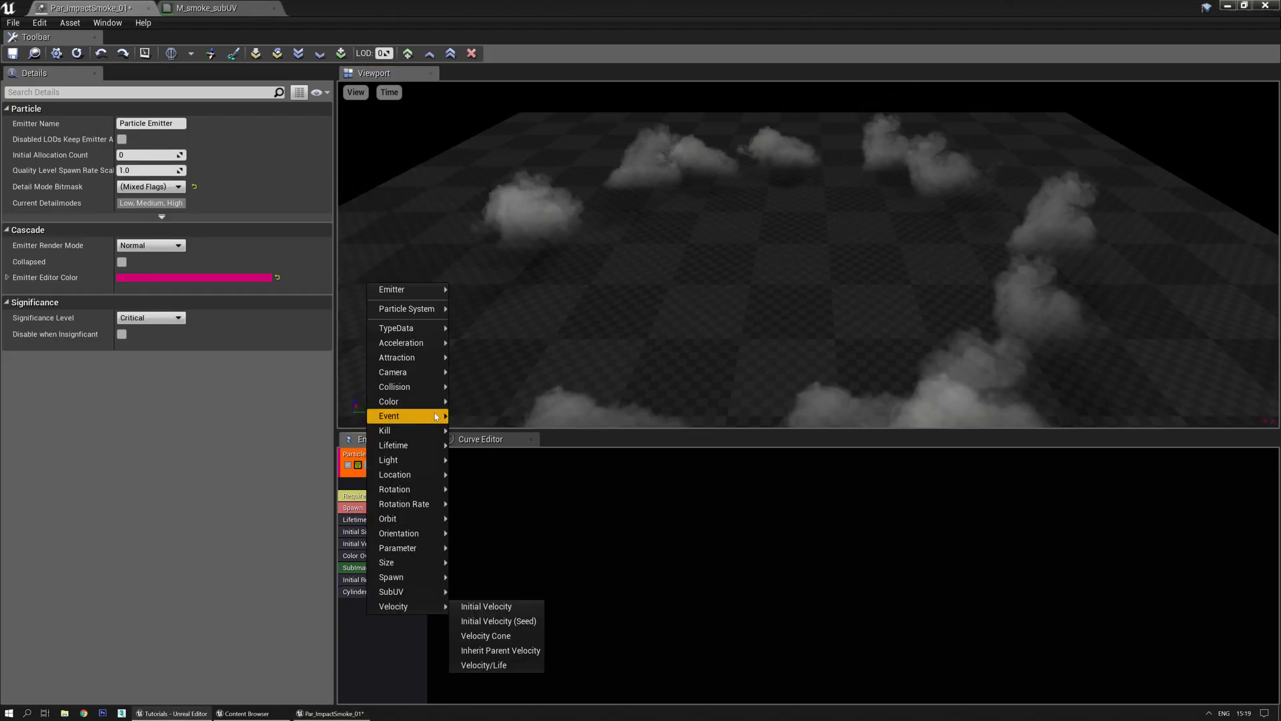
mouse_move(385, 432)
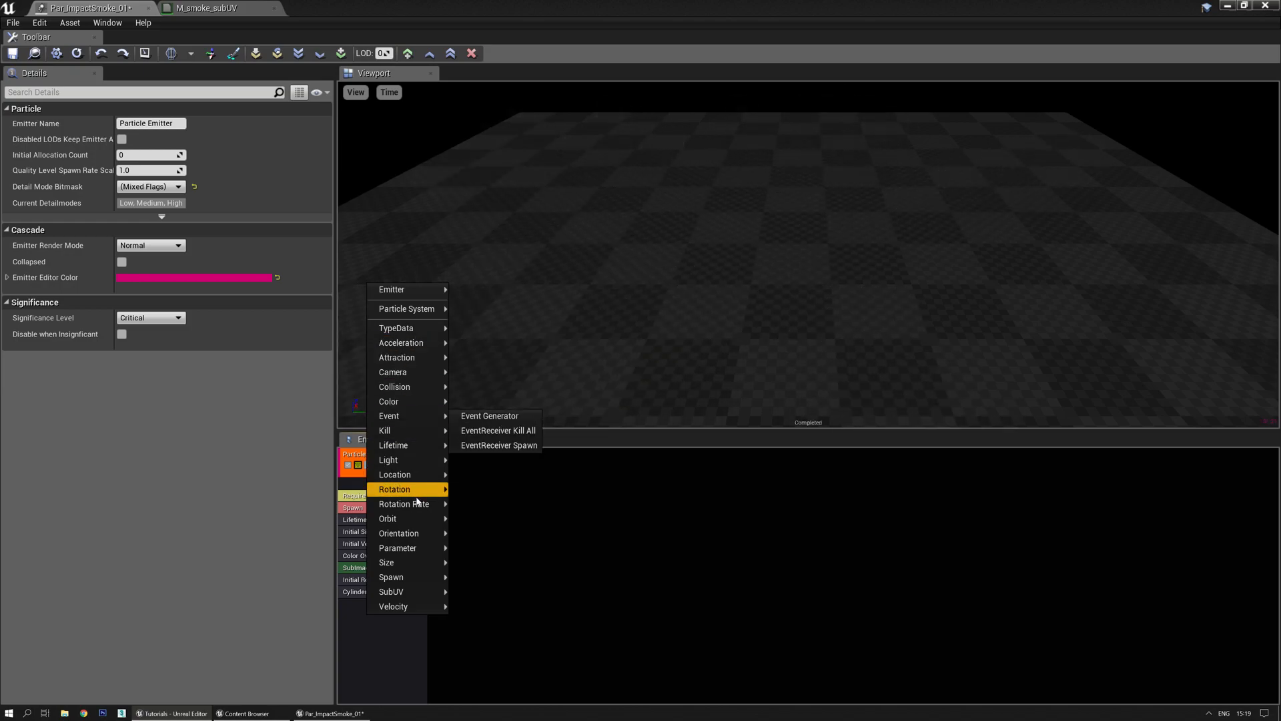
mouse_move(422, 347)
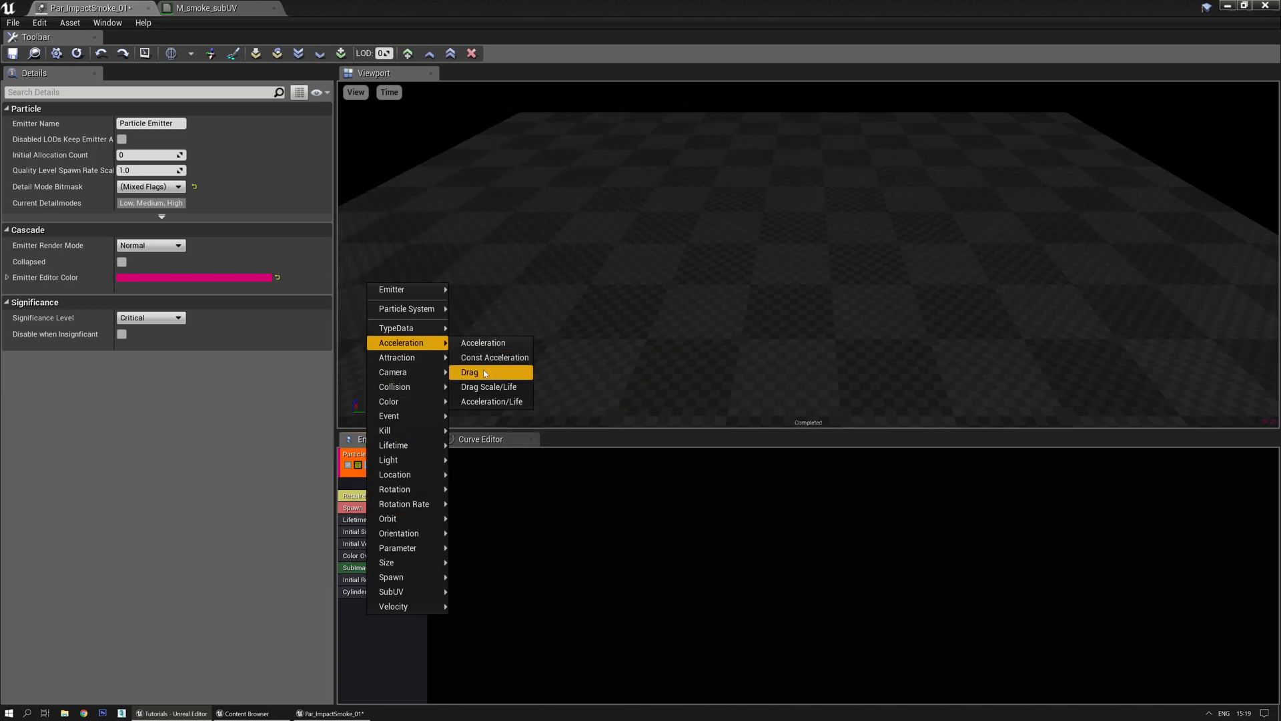
click(486, 373)
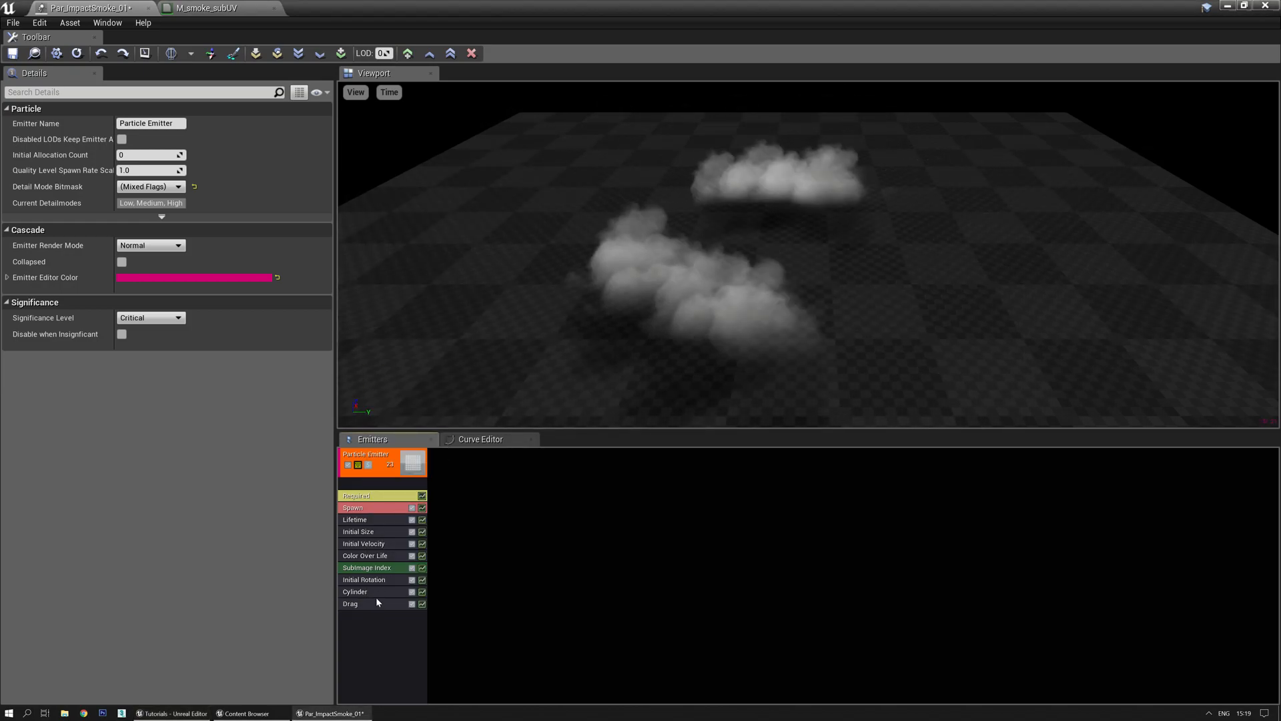
click(375, 603)
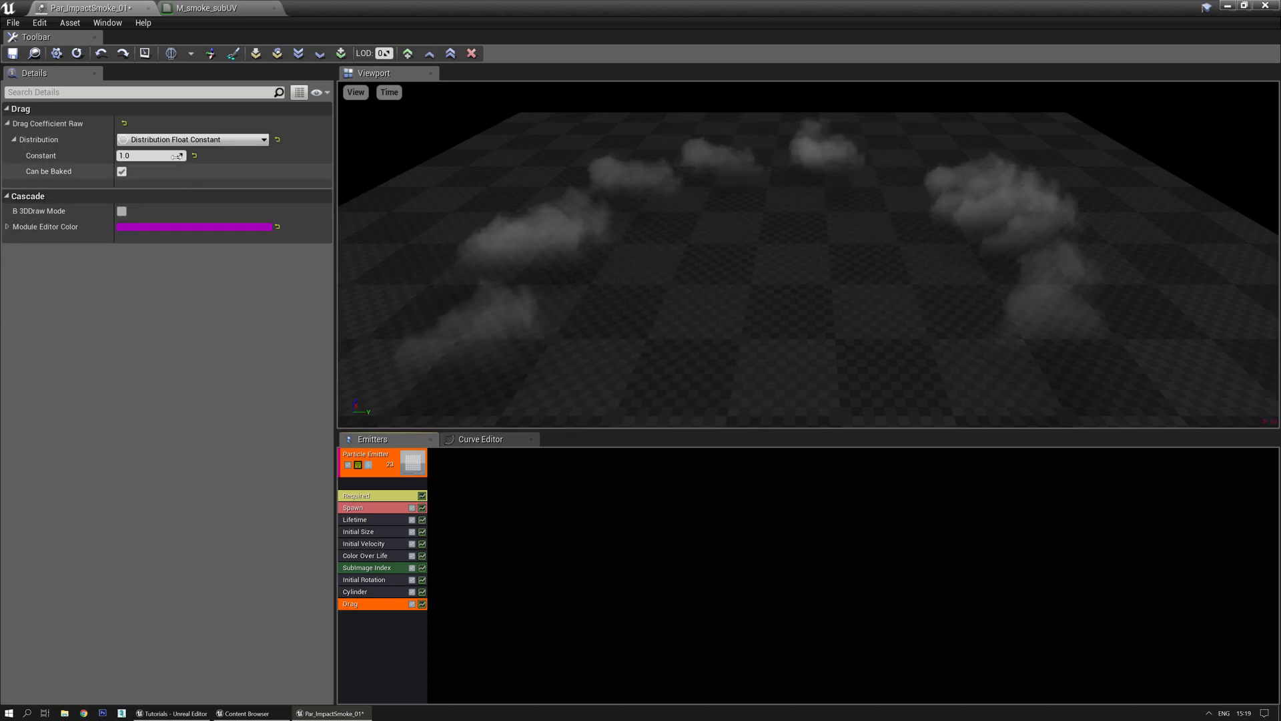
Change the Drag Coefficient to Distribution Float Uniform with Min 1 and Max 2
click(193, 139)
click(177, 206)
click(164, 156)
text(1)
key(Tab)
text(2)
key(Return)
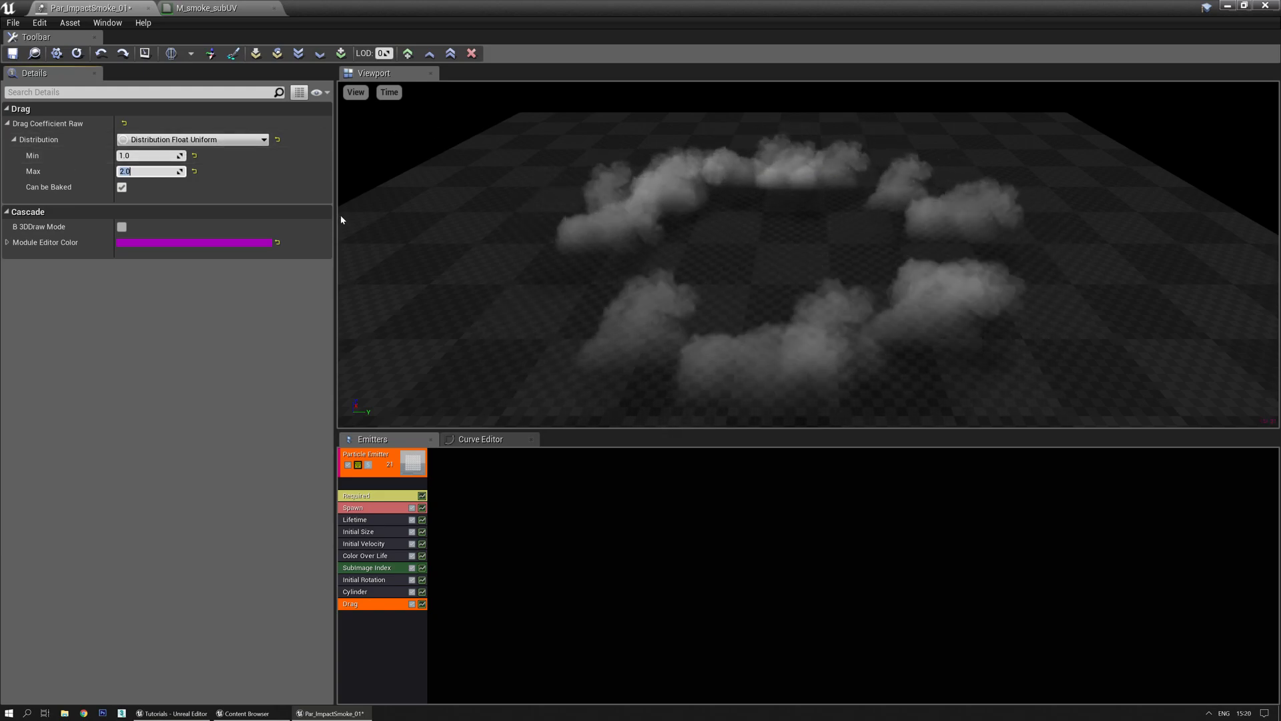
Try maximum drag coefficients of 100 and 10, restore the maximum to 2, and check the preview
text(100)
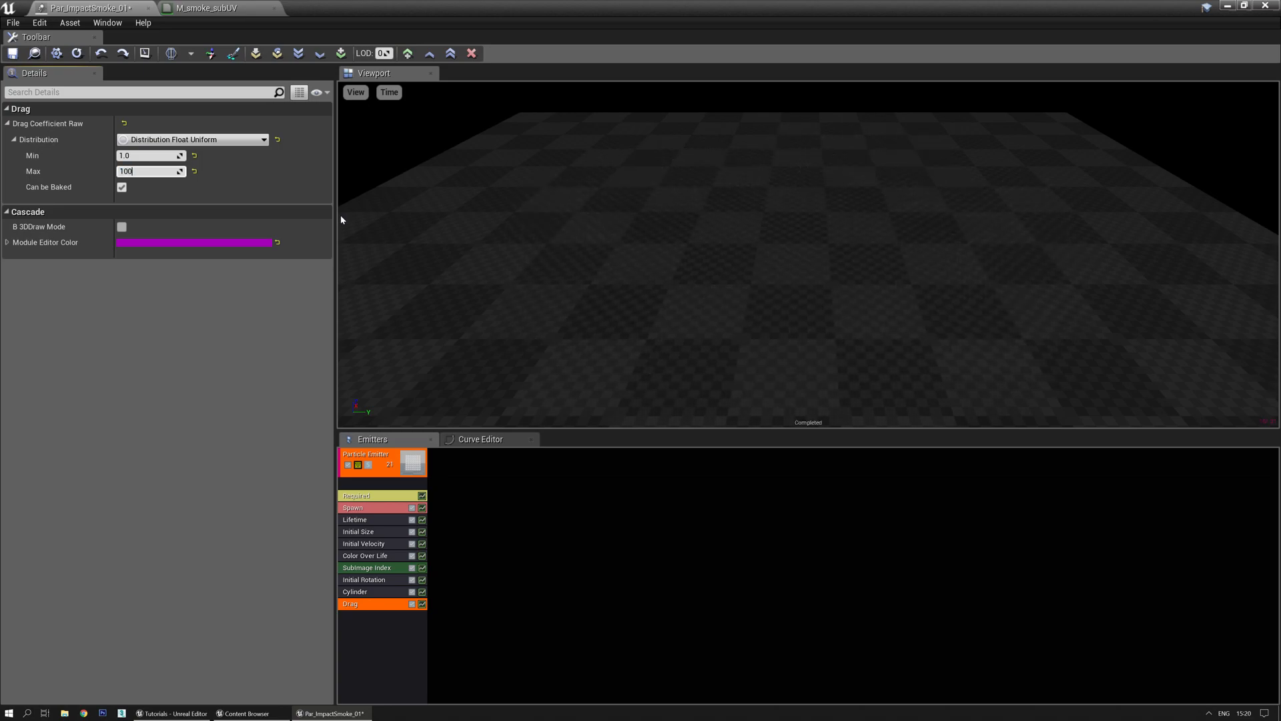
key(Return)
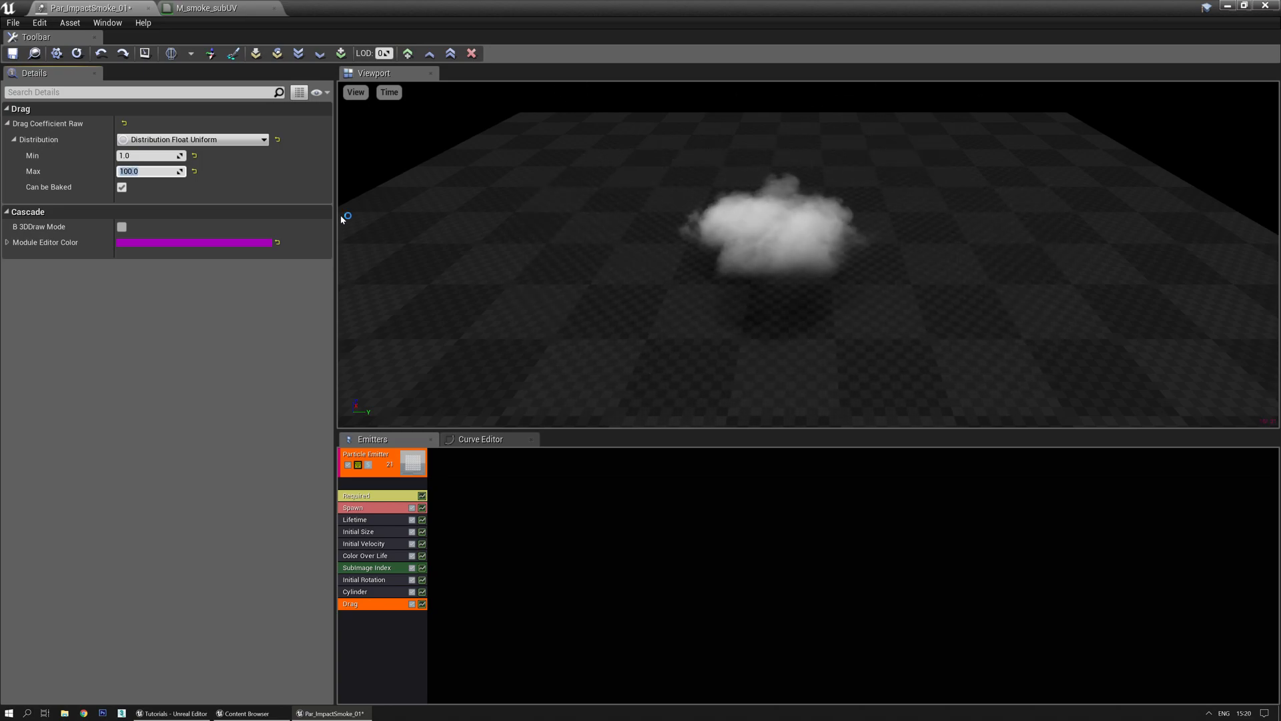
text(10)
key(Return)
text(2)
key(Return)
click(771, 305)
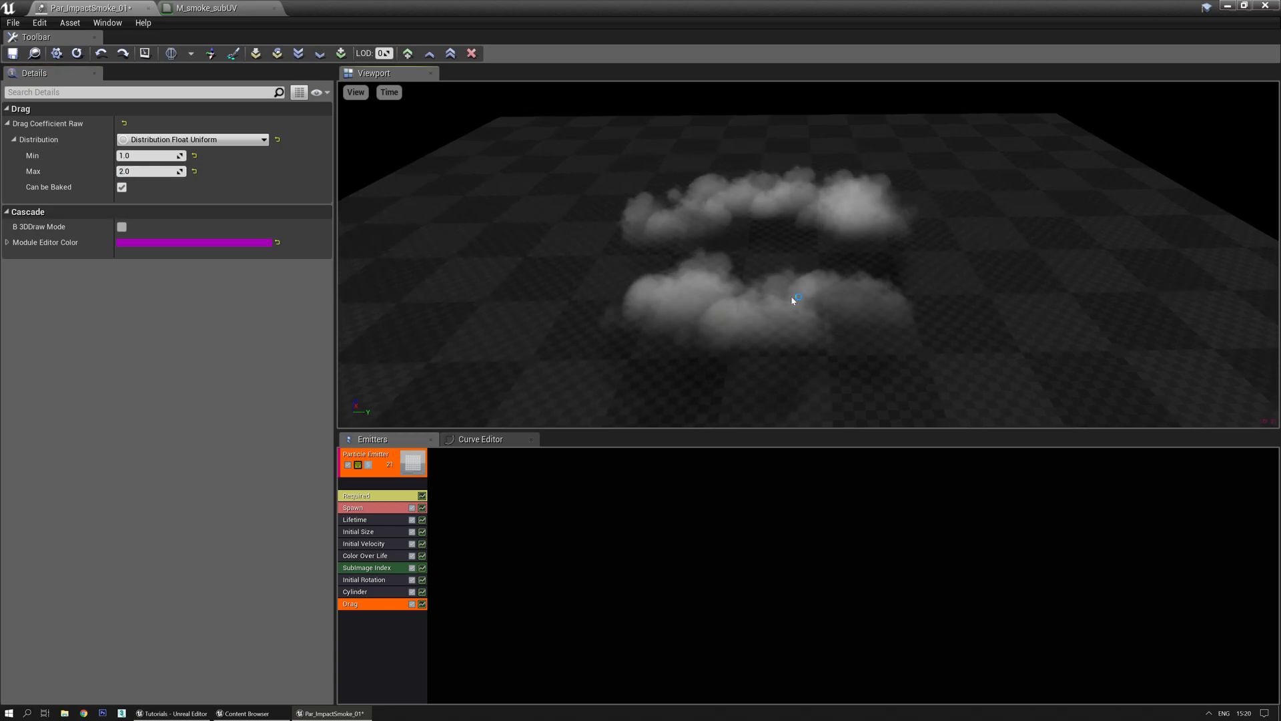
drag(793, 300, 798, 314)
Add an Initial Rotation Rate module to the smoke emitter
click(370, 580)
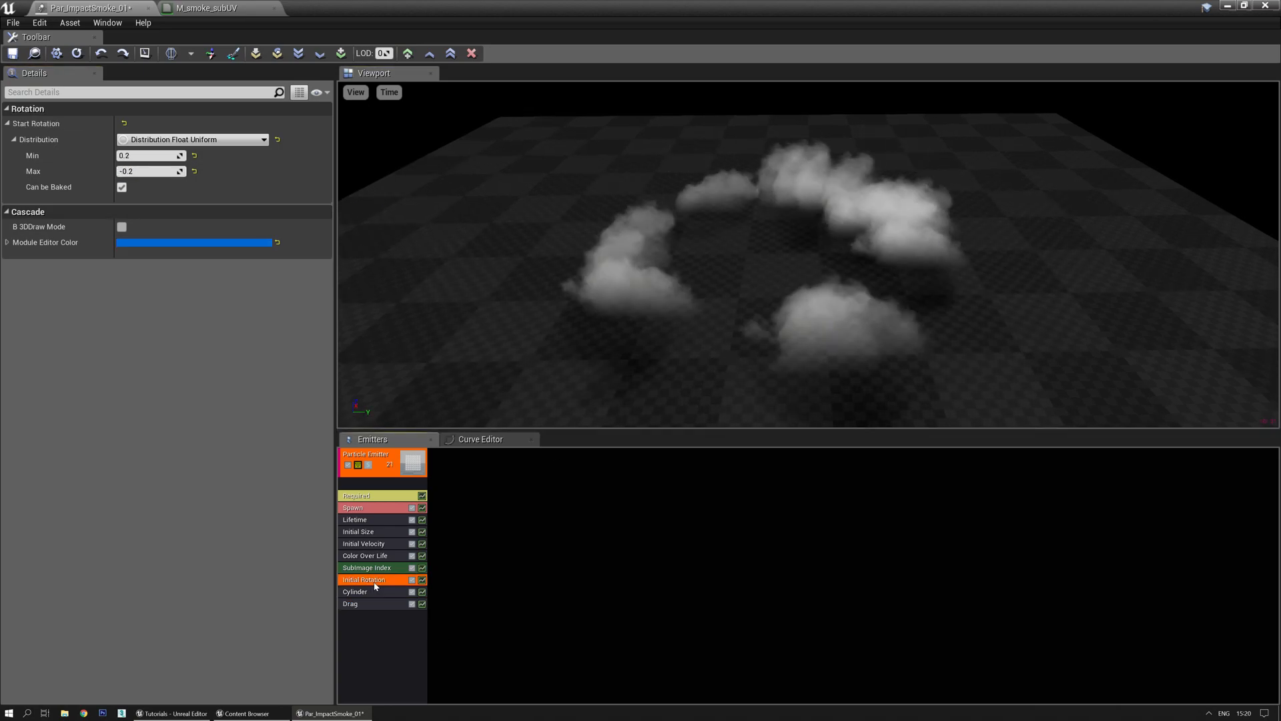
right_click(363, 627)
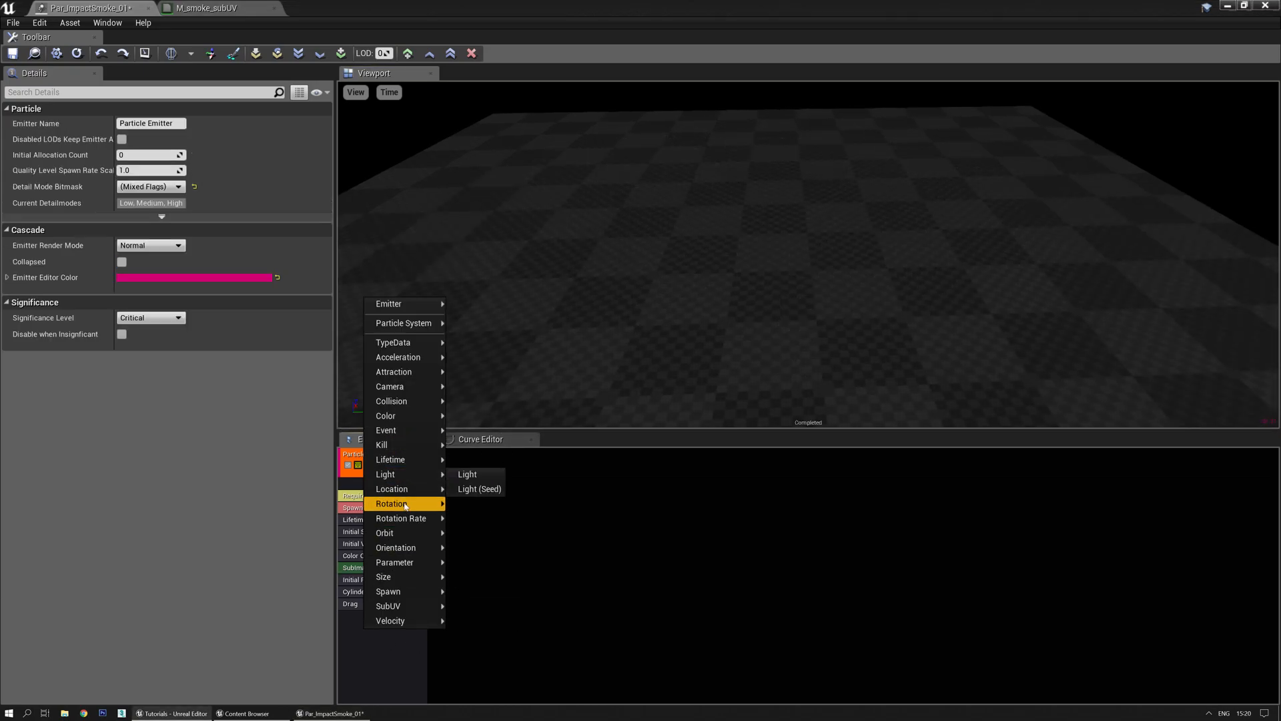
mouse_move(404, 504)
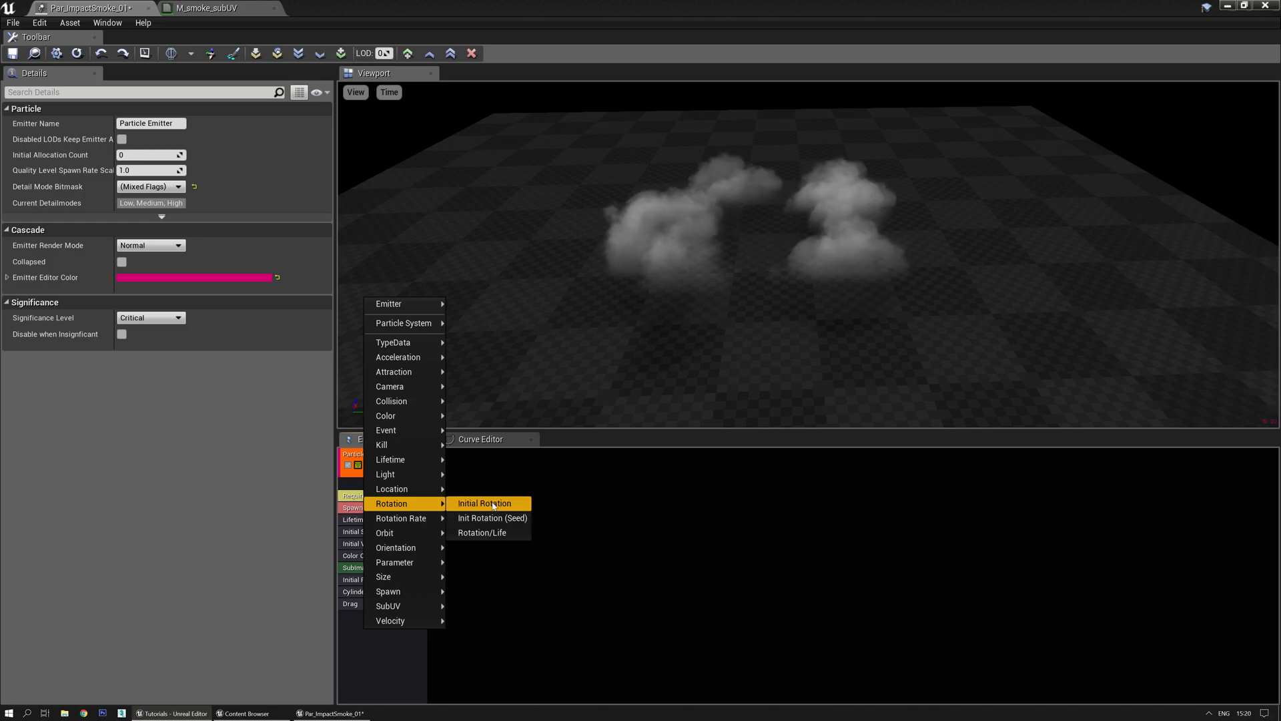
click(462, 520)
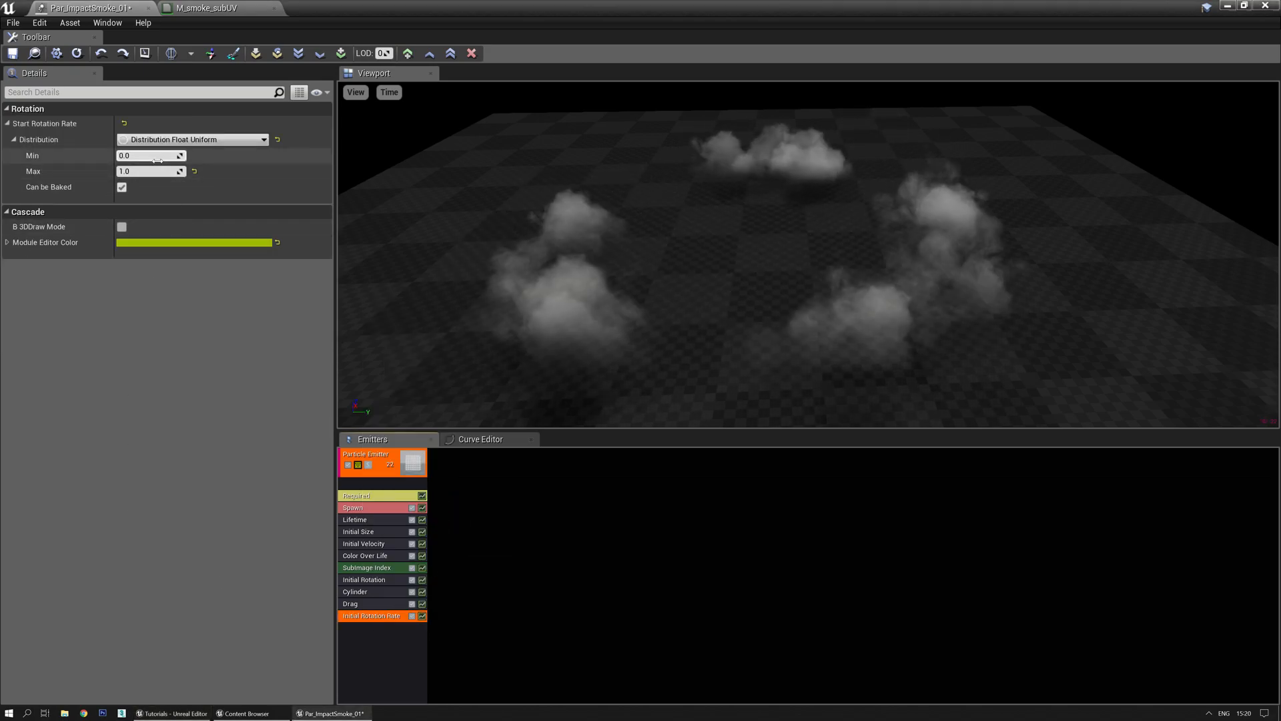
Set the Start Rotation Rate to Min 0.1 and Max -0.1, and save the particle system
click(158, 161)
text(0.1)
key(Tab)
text(0)
key(BackSpace)
text(-0.1)
key(Return)
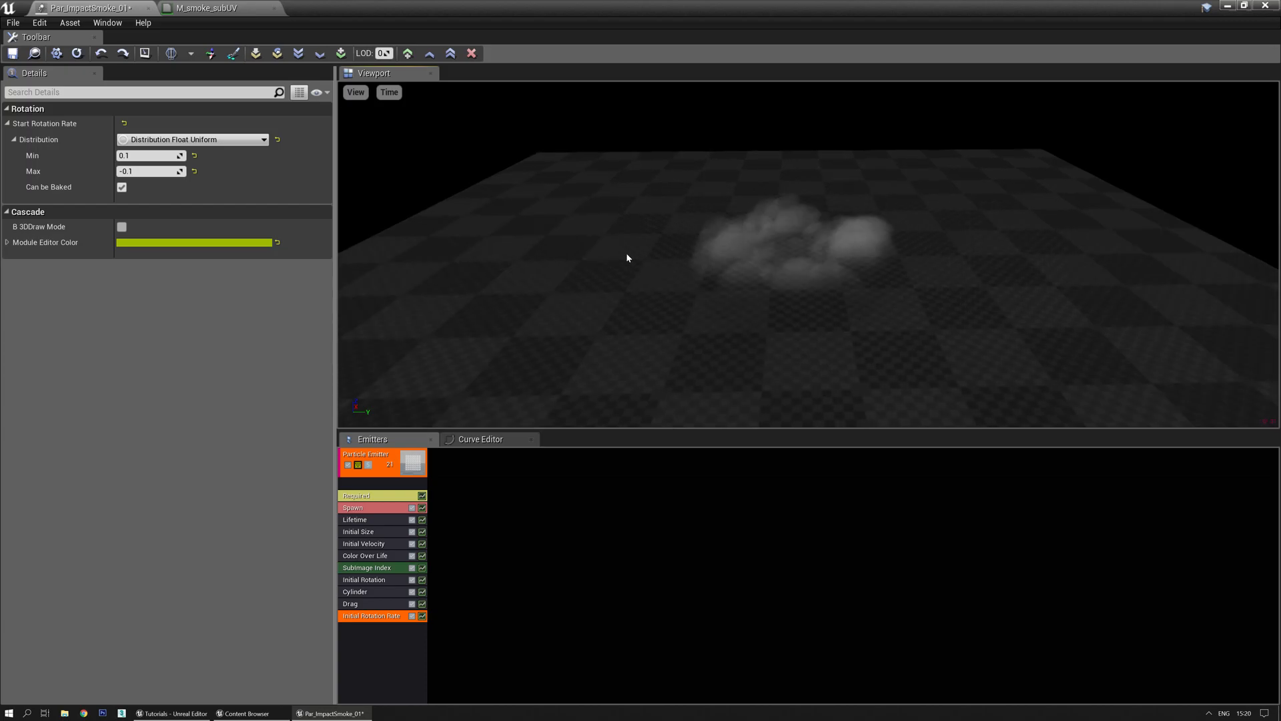
click(13, 54)
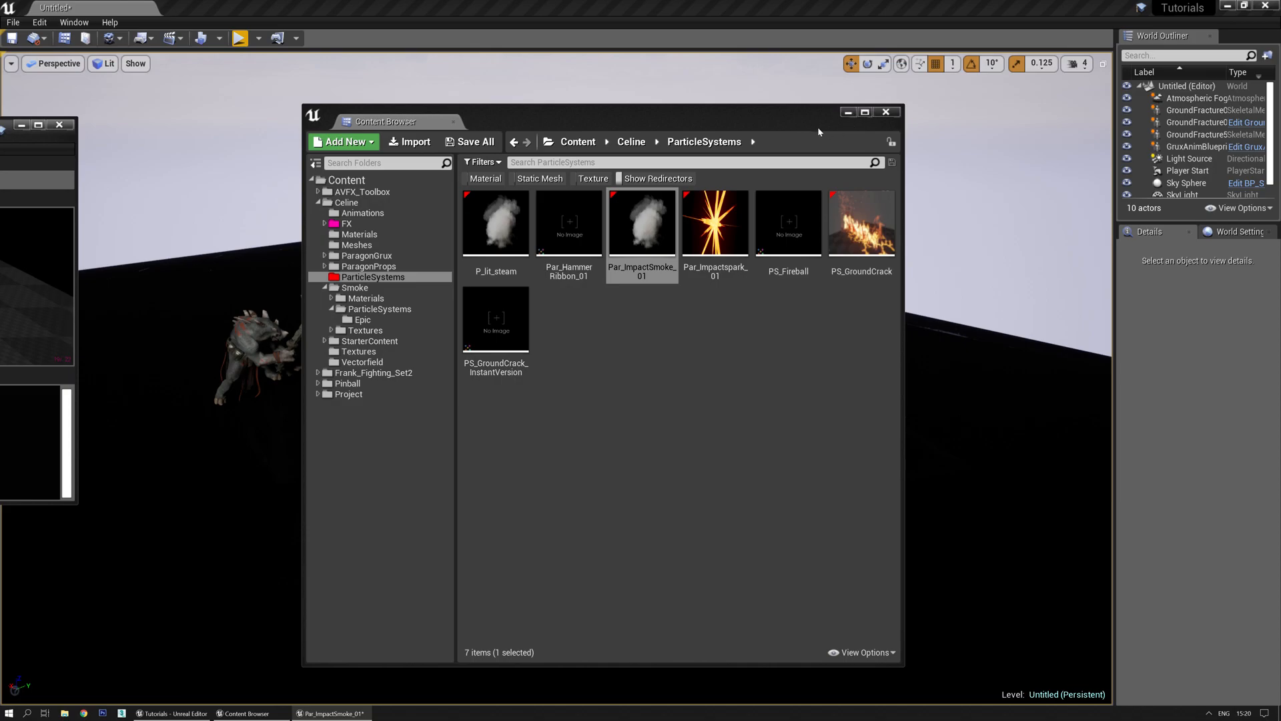
Place Par_ImpactSmoke_01 from the ParticleSystems folder into the level near the character
drag(750, 112, 0, 201)
drag(0, 307, 427, 354)
right_drag(427, 354, 534, 354)
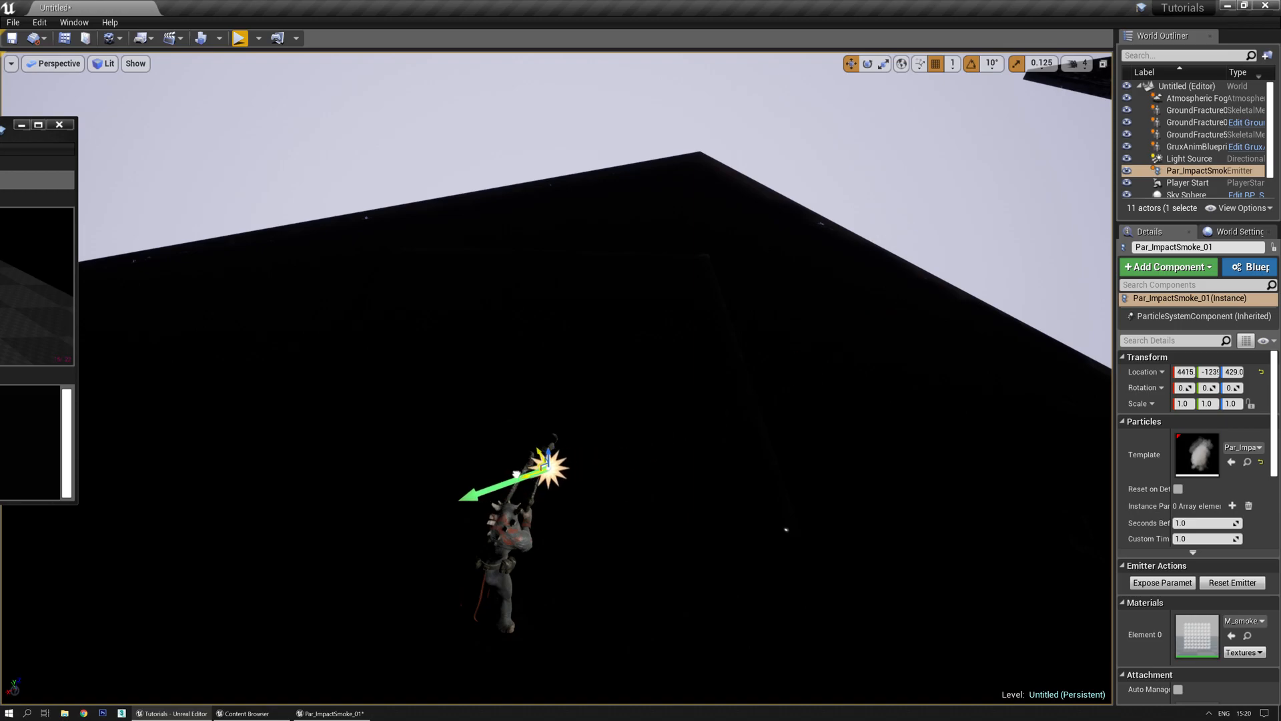
Move the impact smoke emitter to the ground by the character's hammer heads, at a Z location of 66, and check the burst
right_drag(620, 314, 401, 250)
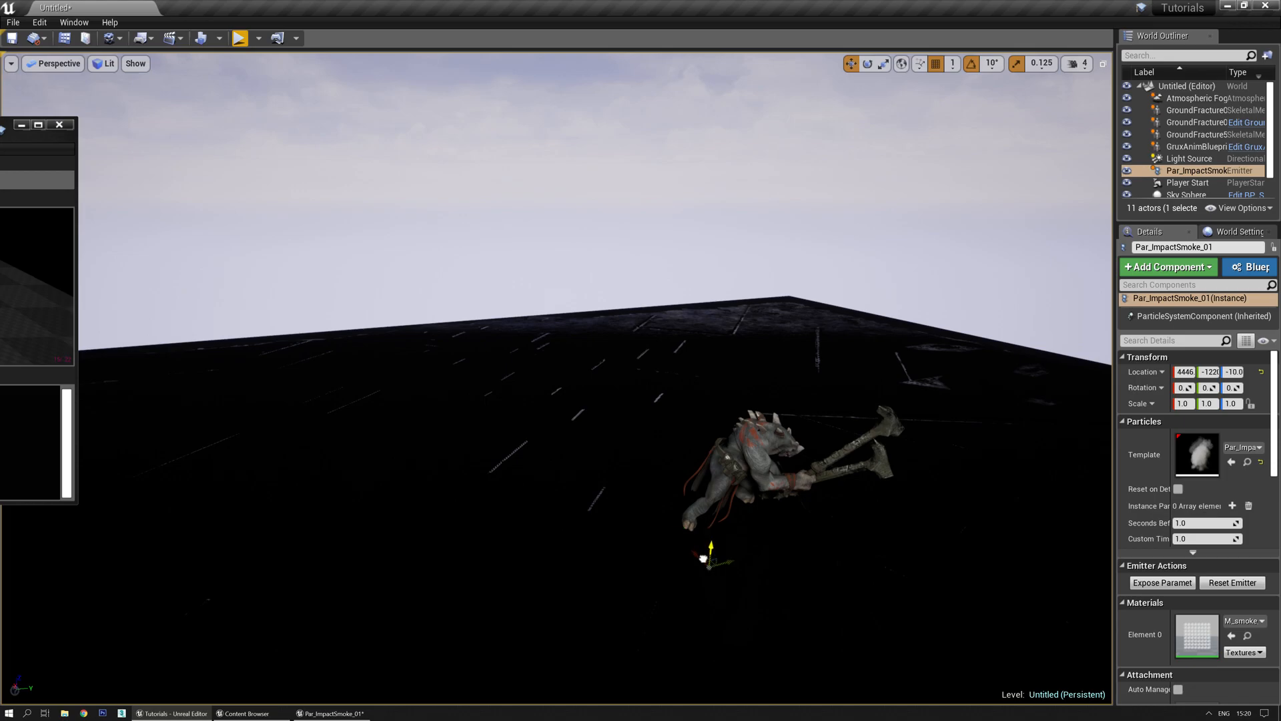
right_drag(557, 320, 584, 481)
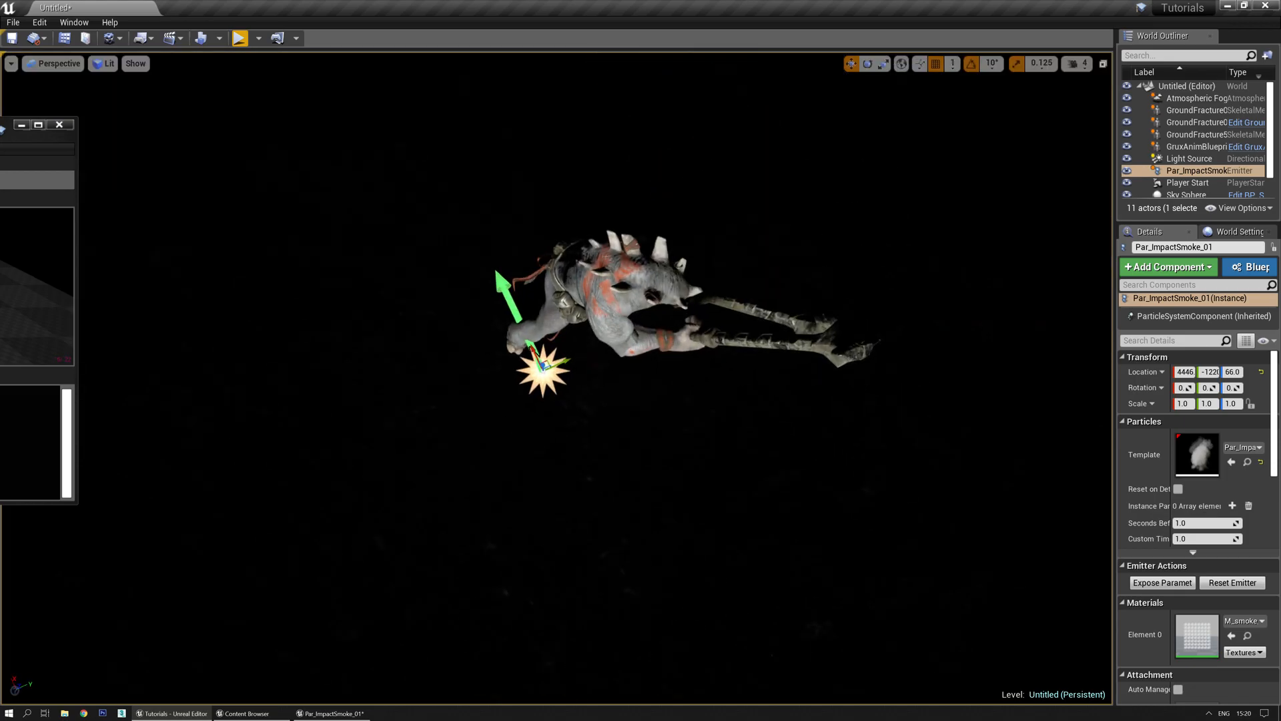
right_drag(851, 337, 867, 230)
right_drag(784, 399, 794, 349)
right_drag(784, 400, 788, 508)
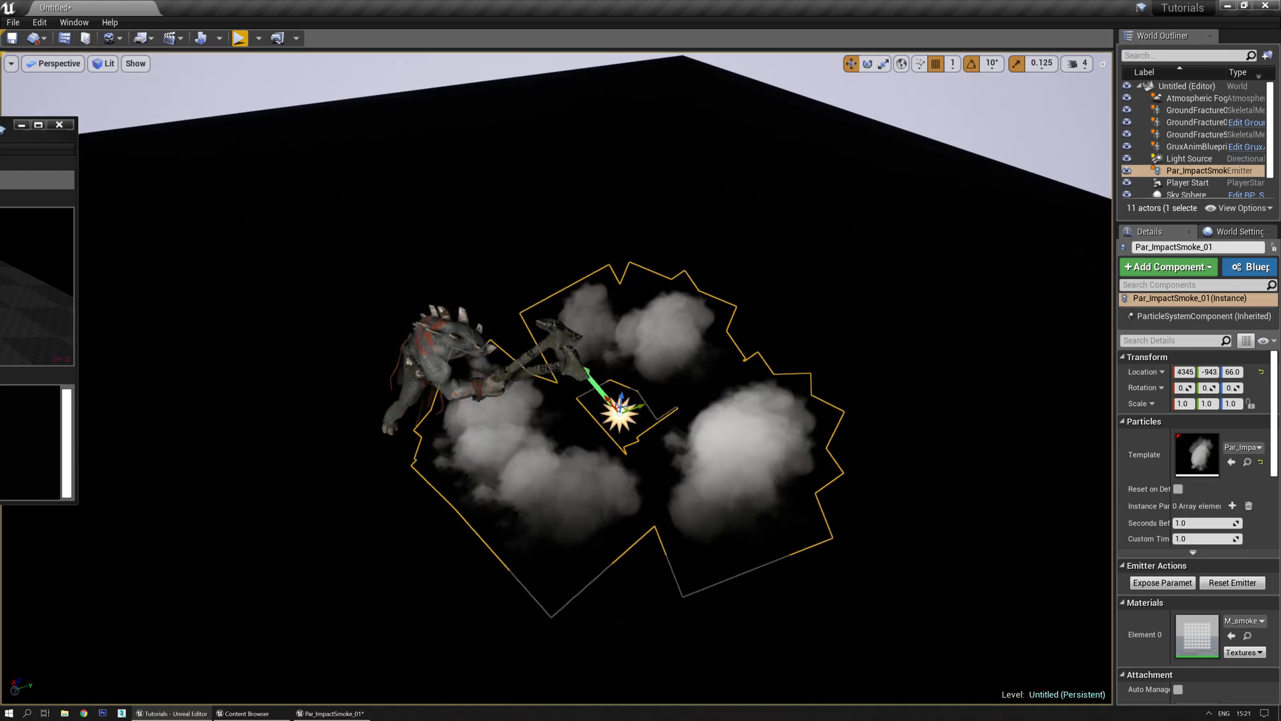
Inspect the smoke burst's rendering cost in the Shader Complexity view mode and return the viewport to Lit
click(103, 65)
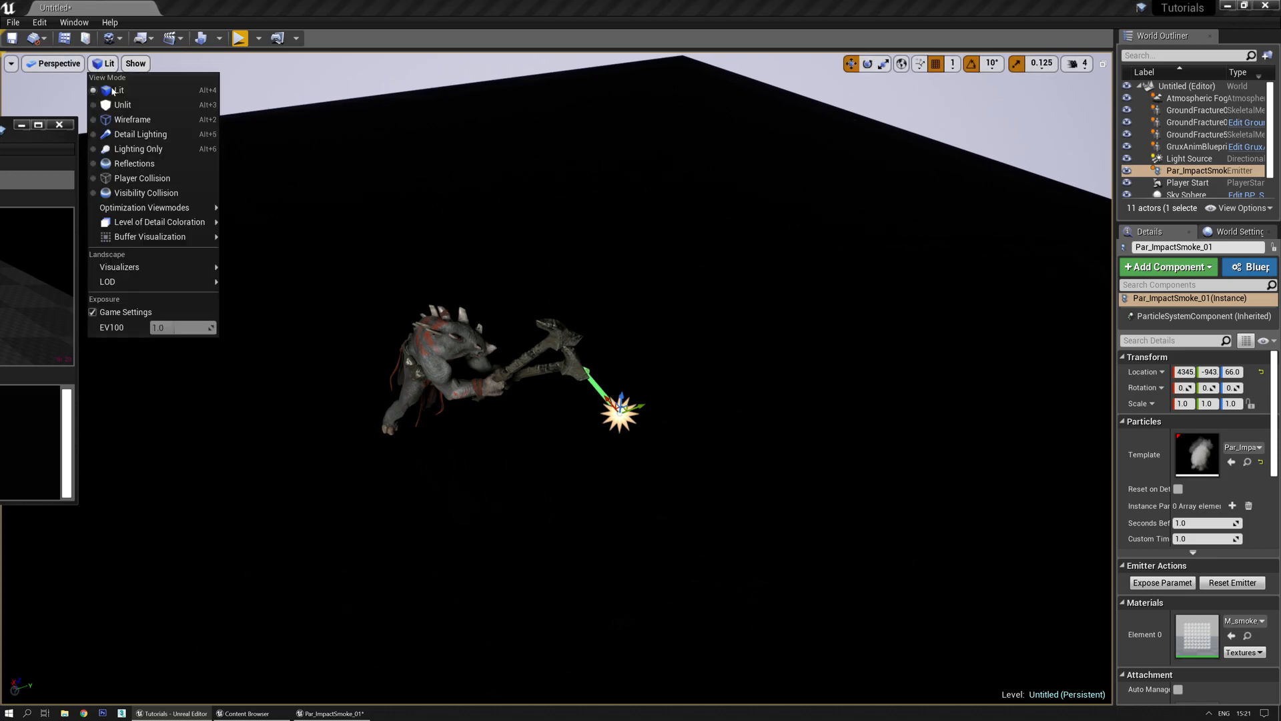
mouse_move(152, 229)
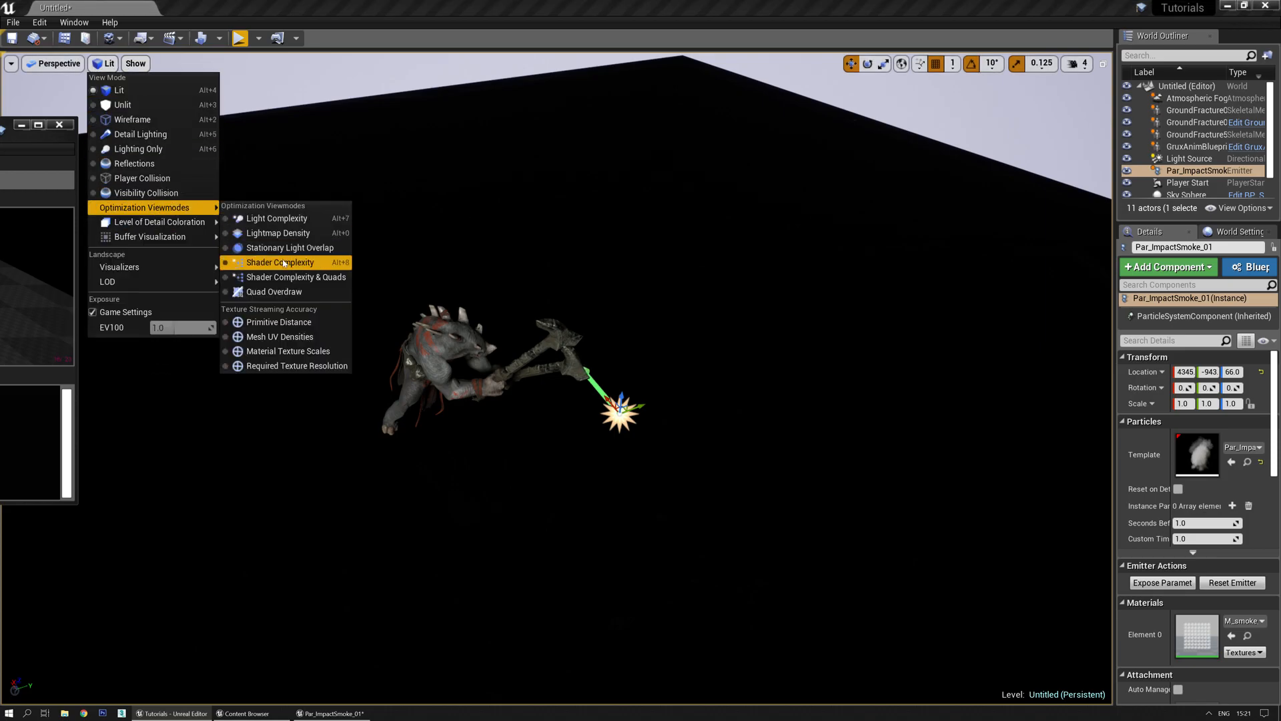
click(280, 263)
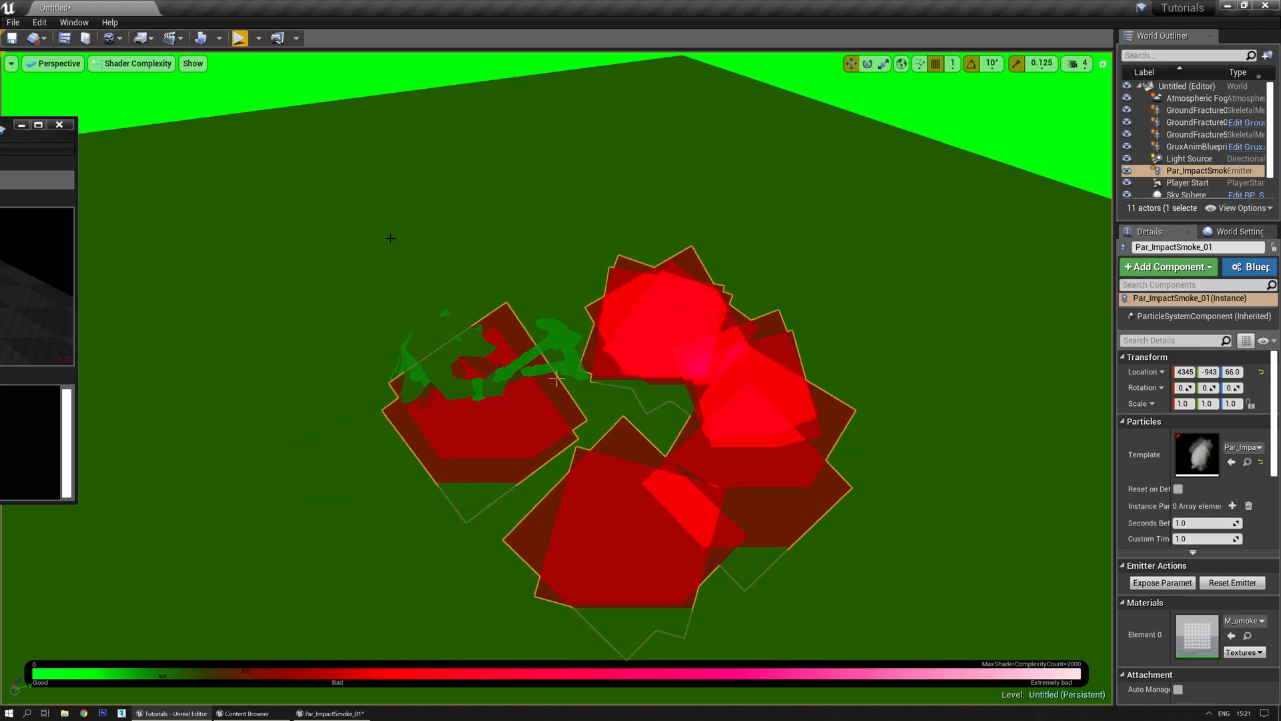
click(160, 64)
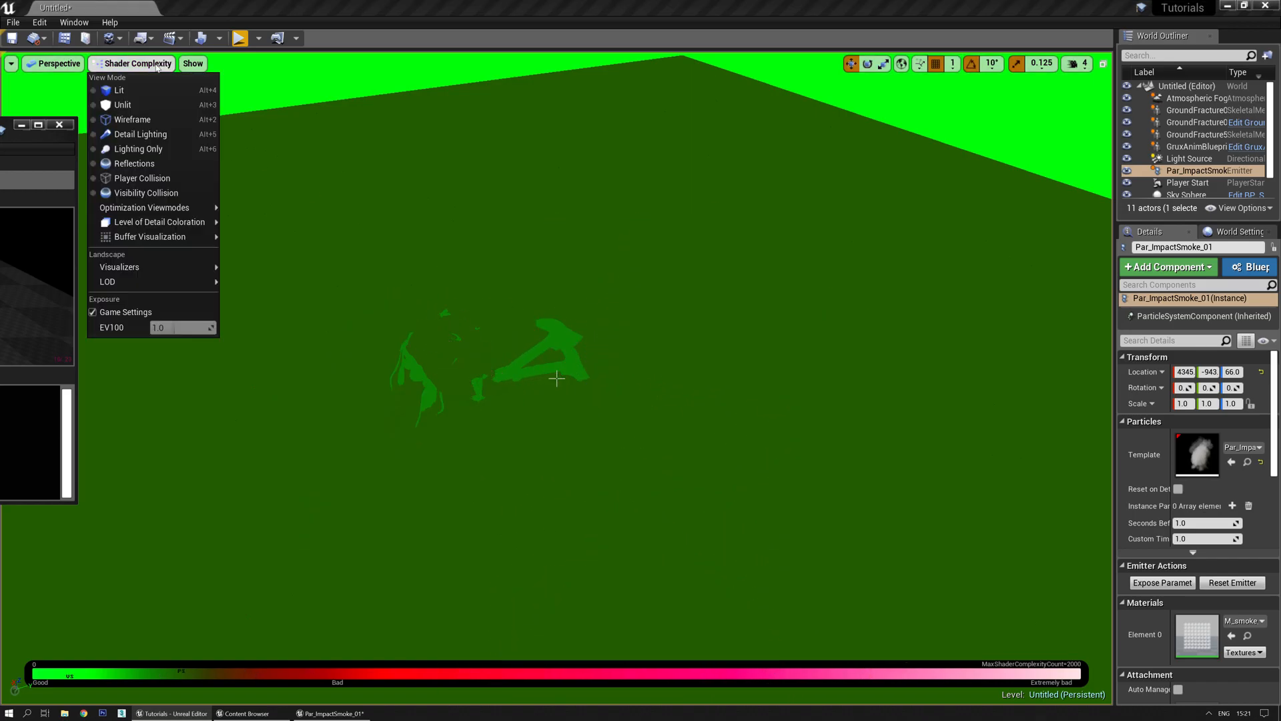
click(114, 86)
Examine the impact smoke emitter's placement beside the character's hammers from close up and from above
right_drag(557, 374, 534, 441)
key(w)
right_drag(294, 334, 331, 217)
key(q)
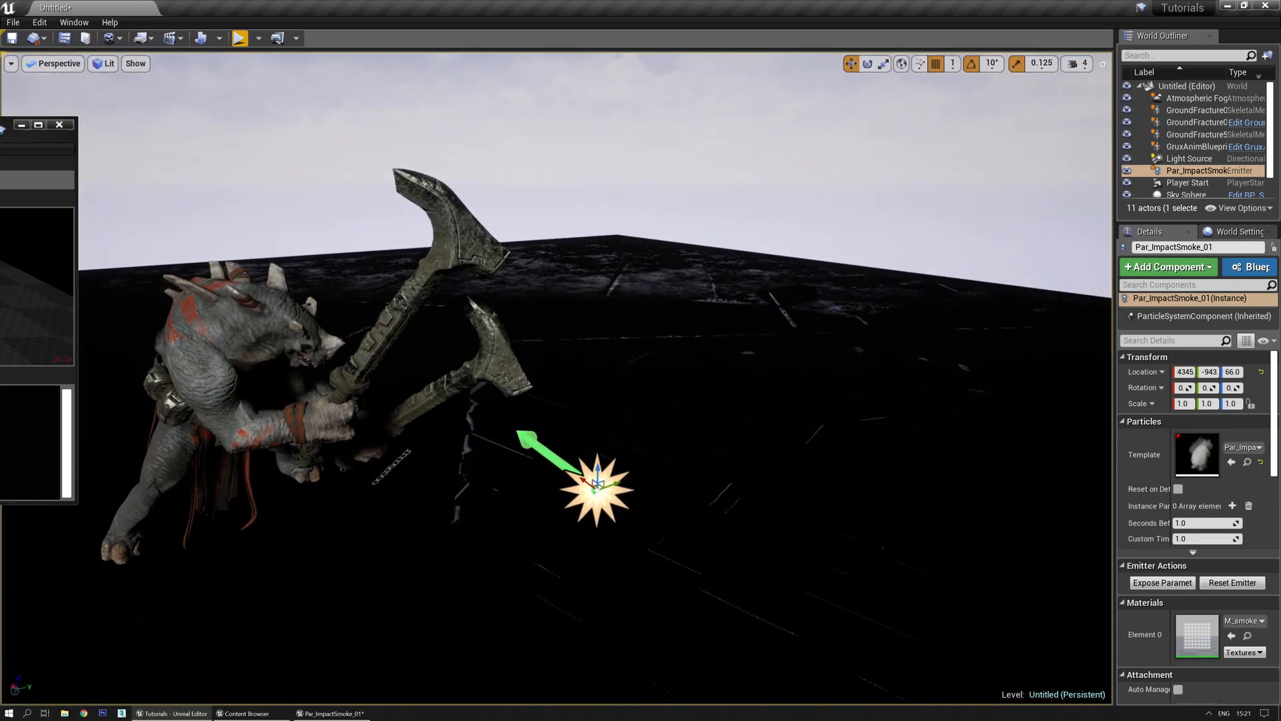
key(s)
right_drag(557, 334, 559, 434)
key(w)
Save the Par_ImpactSmoke_01 particle system, and disable Negative Y in its Cylinder module to limit the smoke to a half ring
drag(0, 132, 827, 200)
double_click(825, 200)
key(ctrl+s)
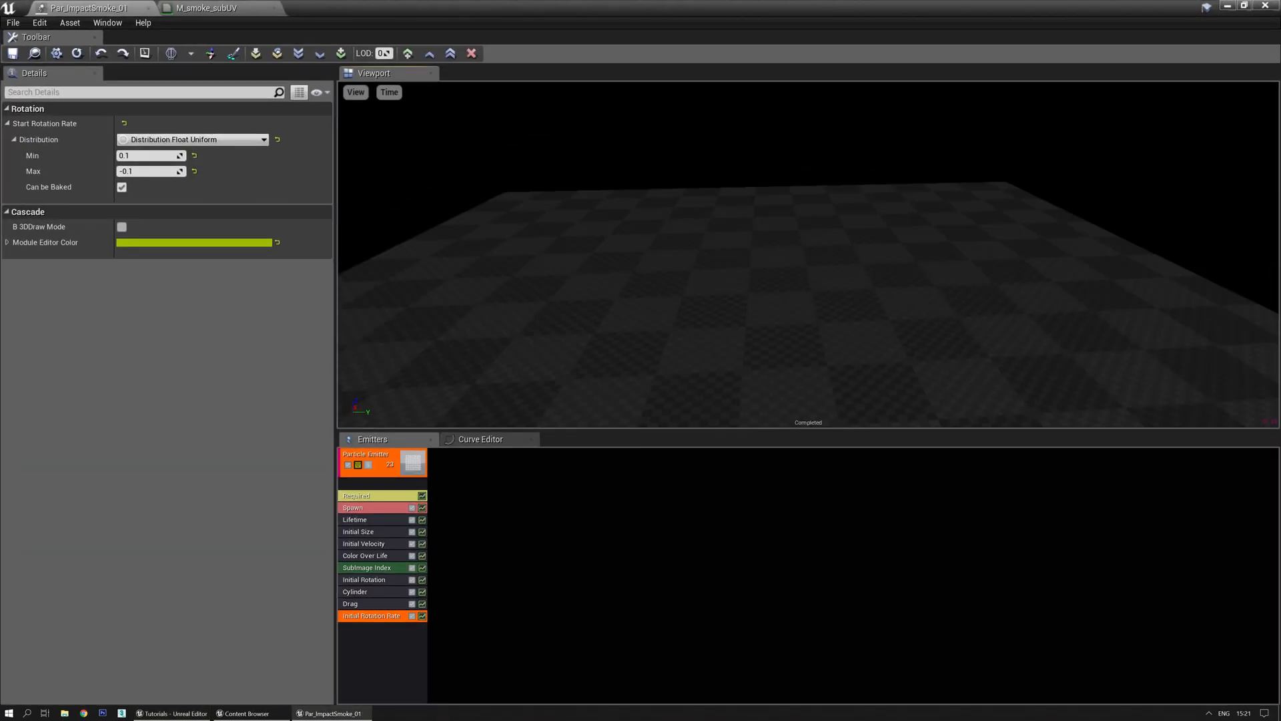
click(366, 592)
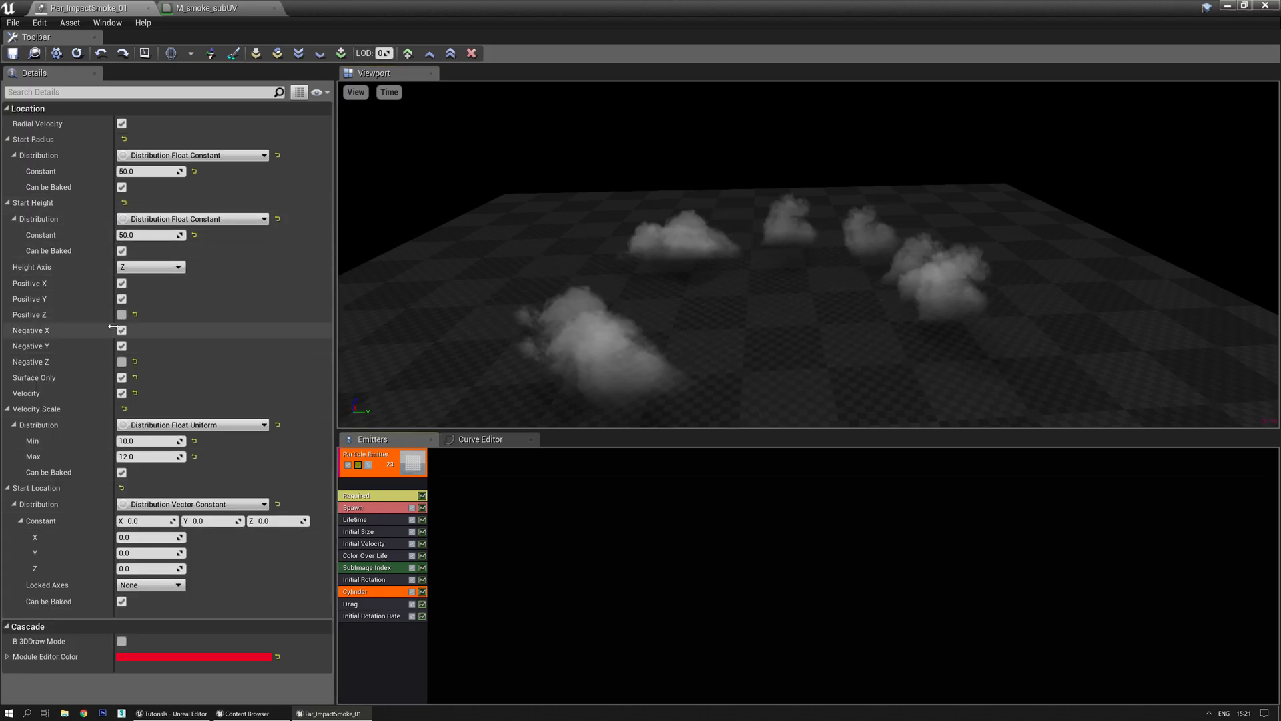
click(122, 347)
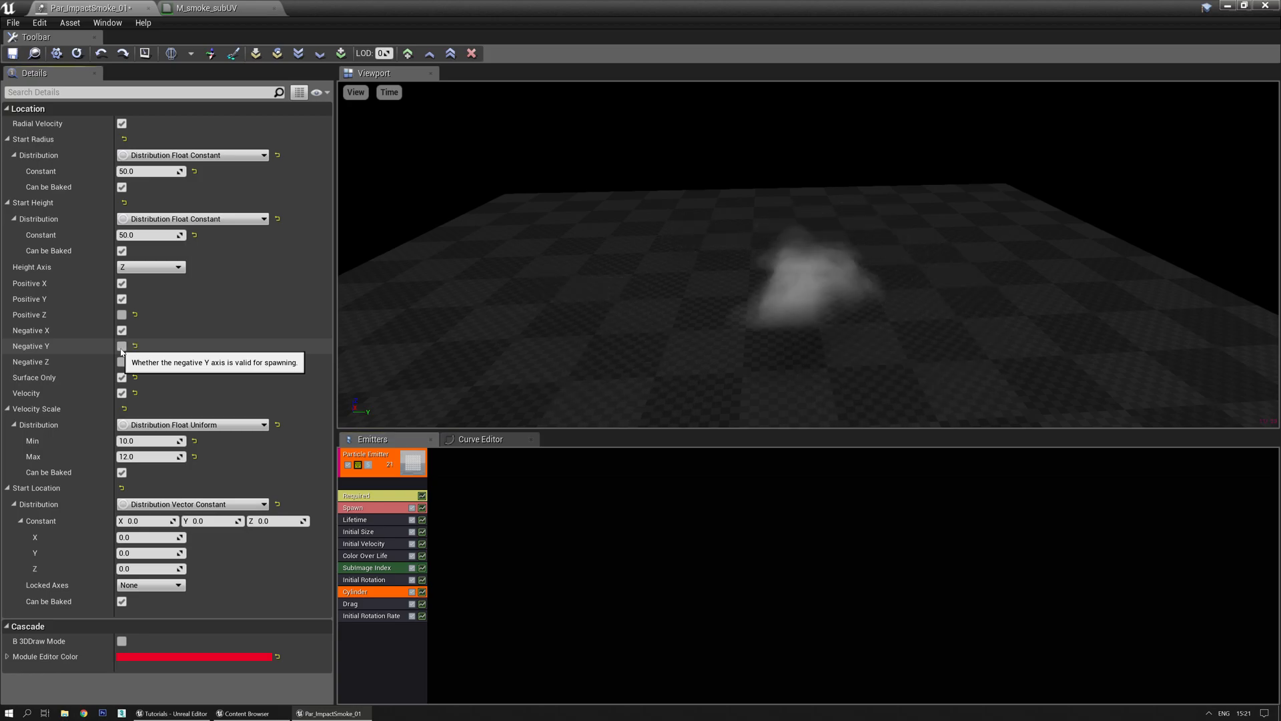
drag(594, 269, 614, 290)
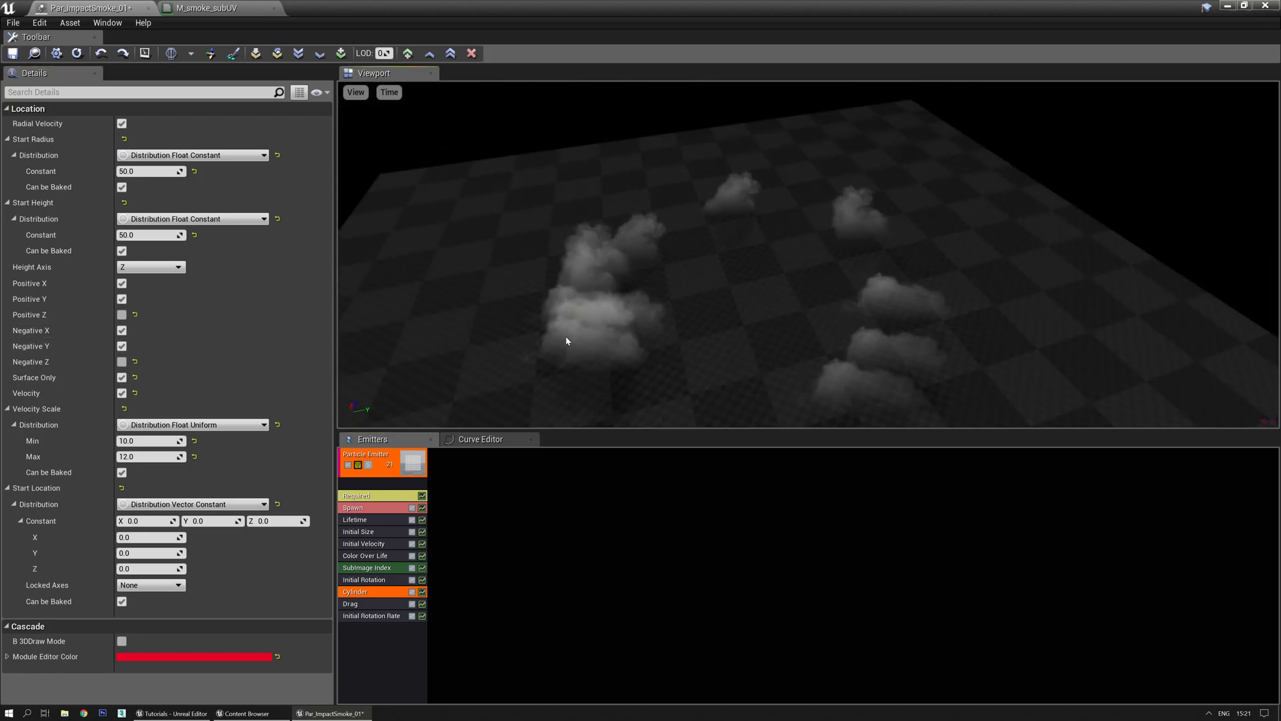
click(122, 346)
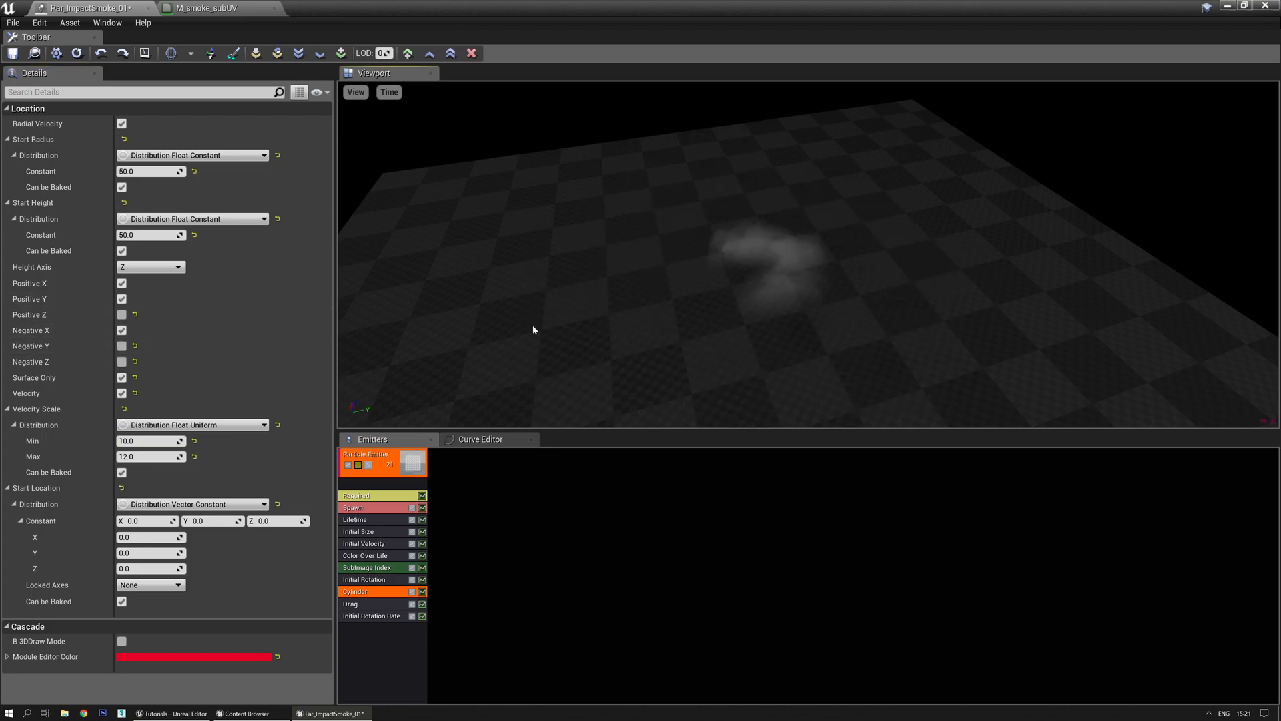
drag(534, 328, 514, 319)
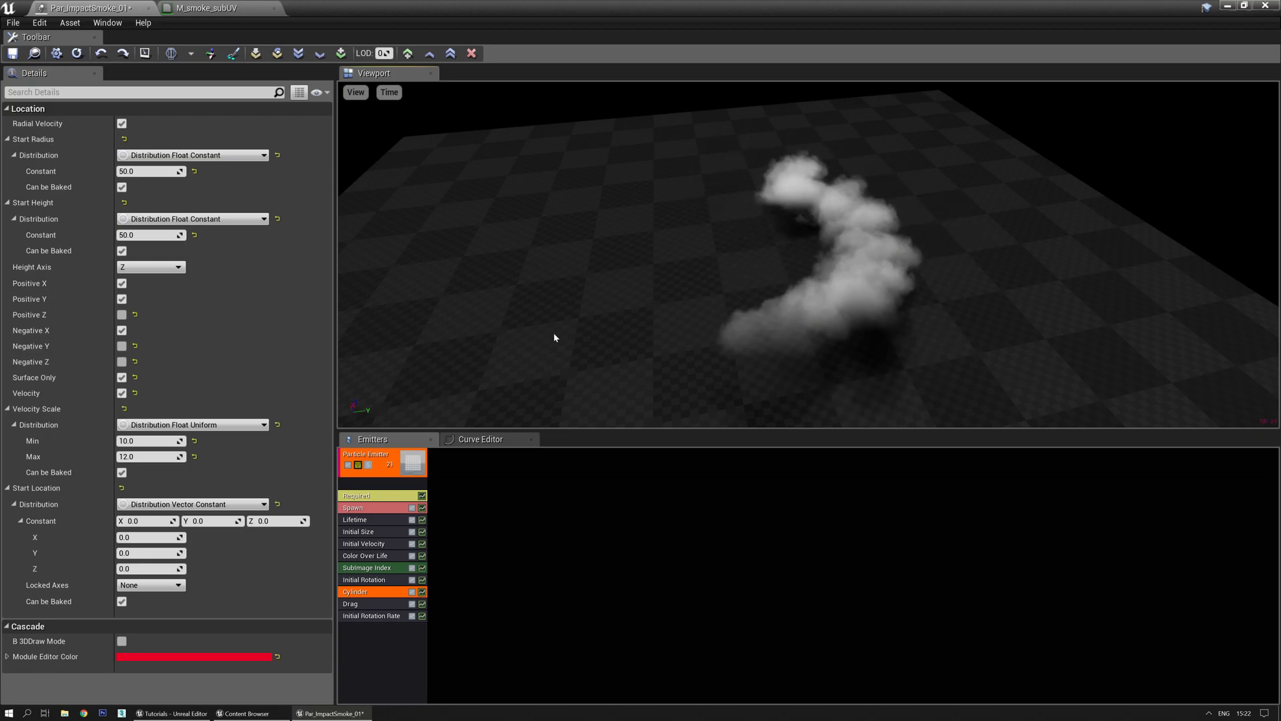
Rotate the impact smoke emitter in the level about Z so the half ring spreads away from the character
drag(690, 9, 0, 111)
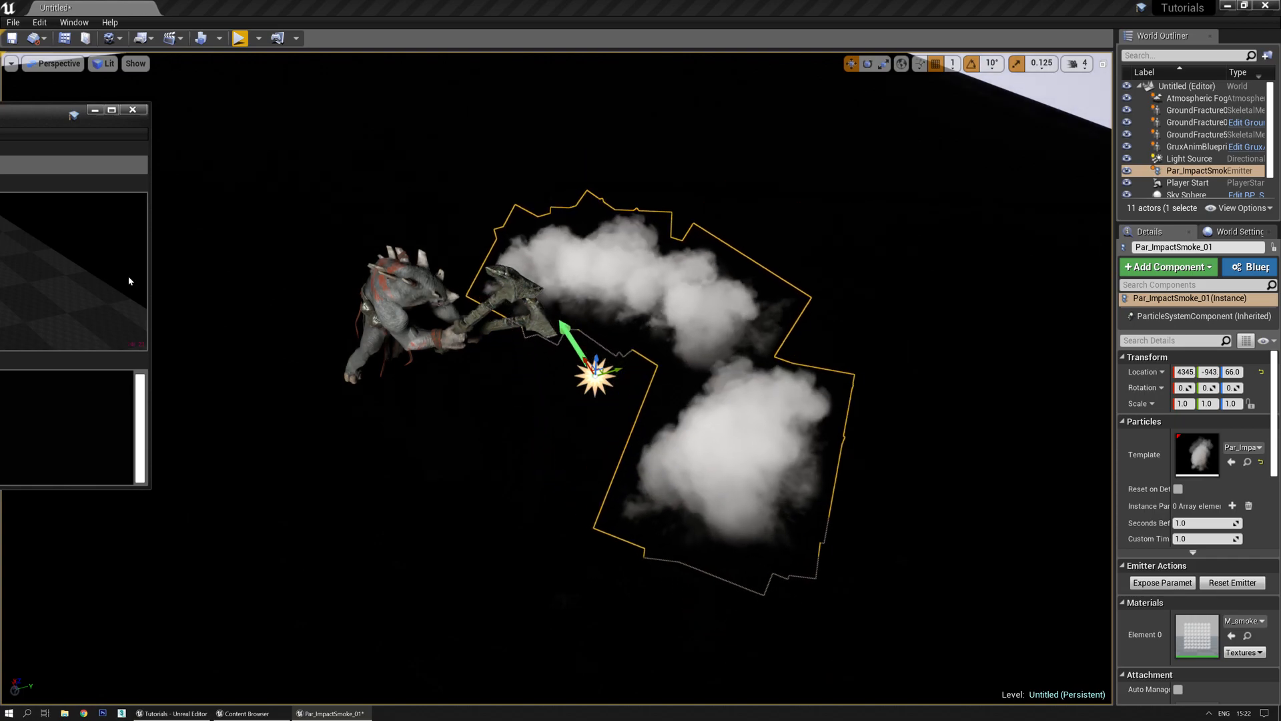
right_drag(600, 347, 584, 441)
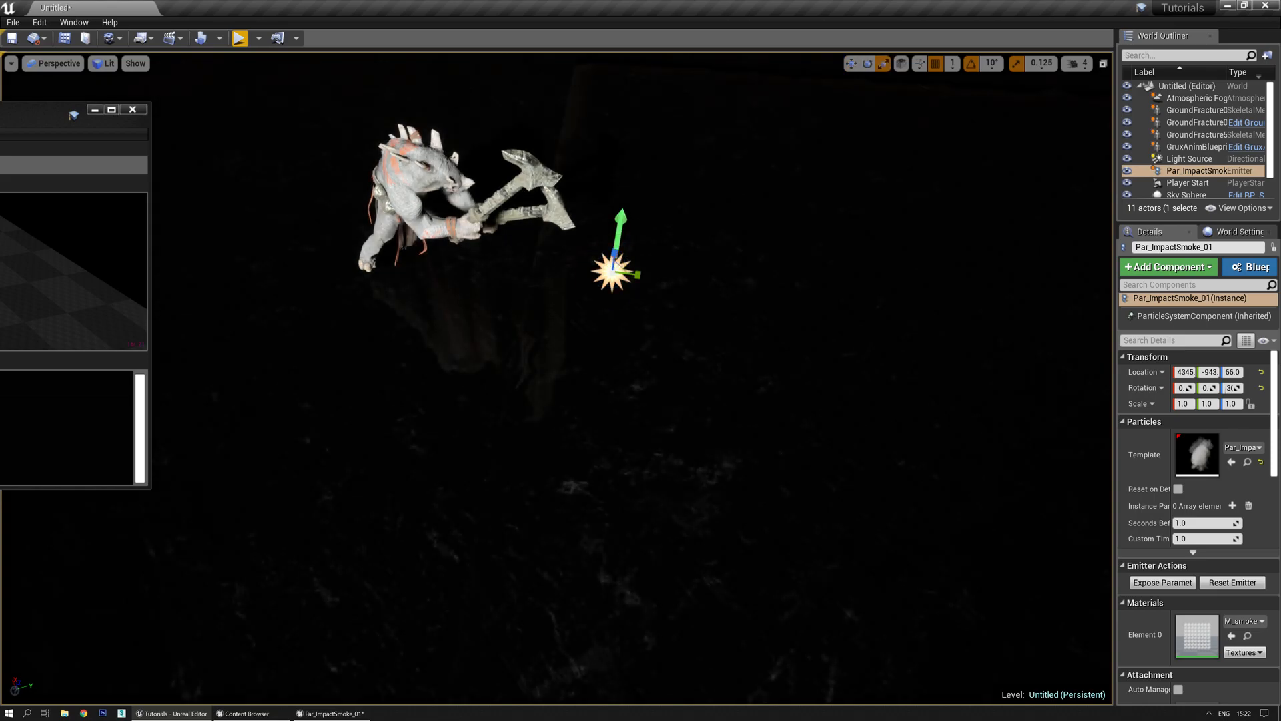
key(space)
right_drag(584, 440, 602, 345)
key(space)
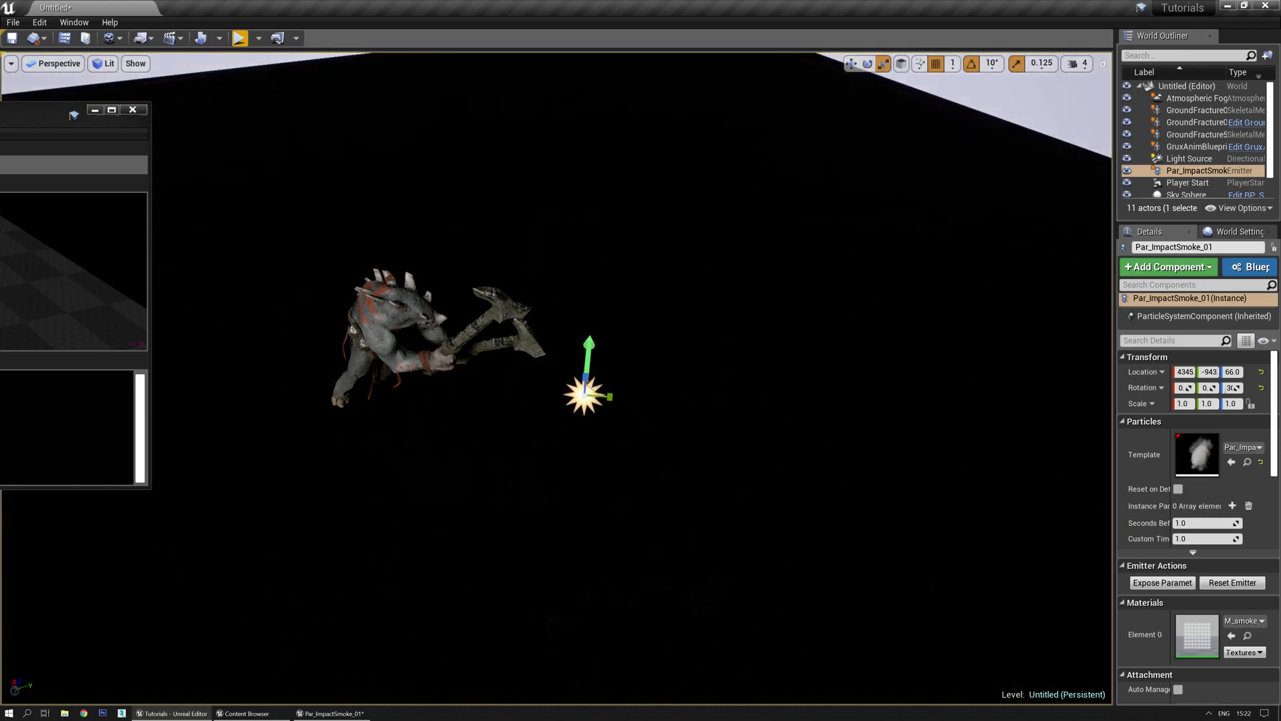
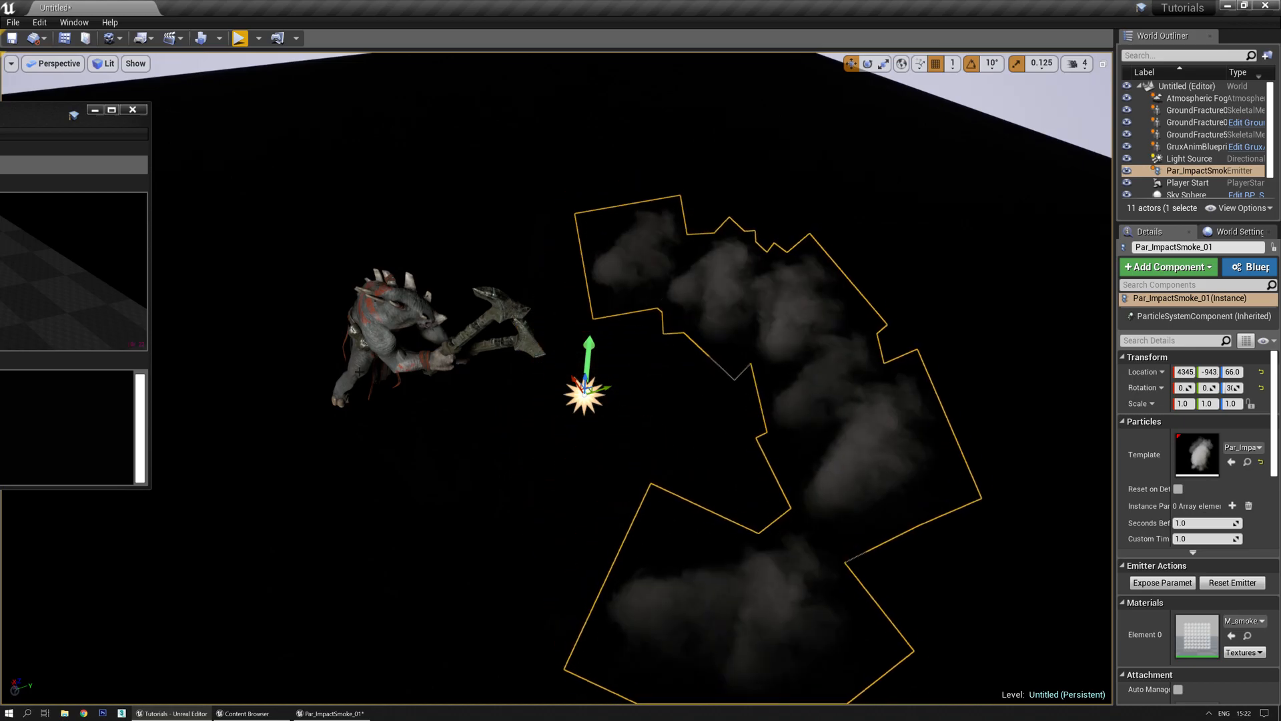
Add a Size By Life module to the smoke emitter in Par_ImpactSmoke_01
drag(0, 113, 747, 187)
double_click(746, 187)
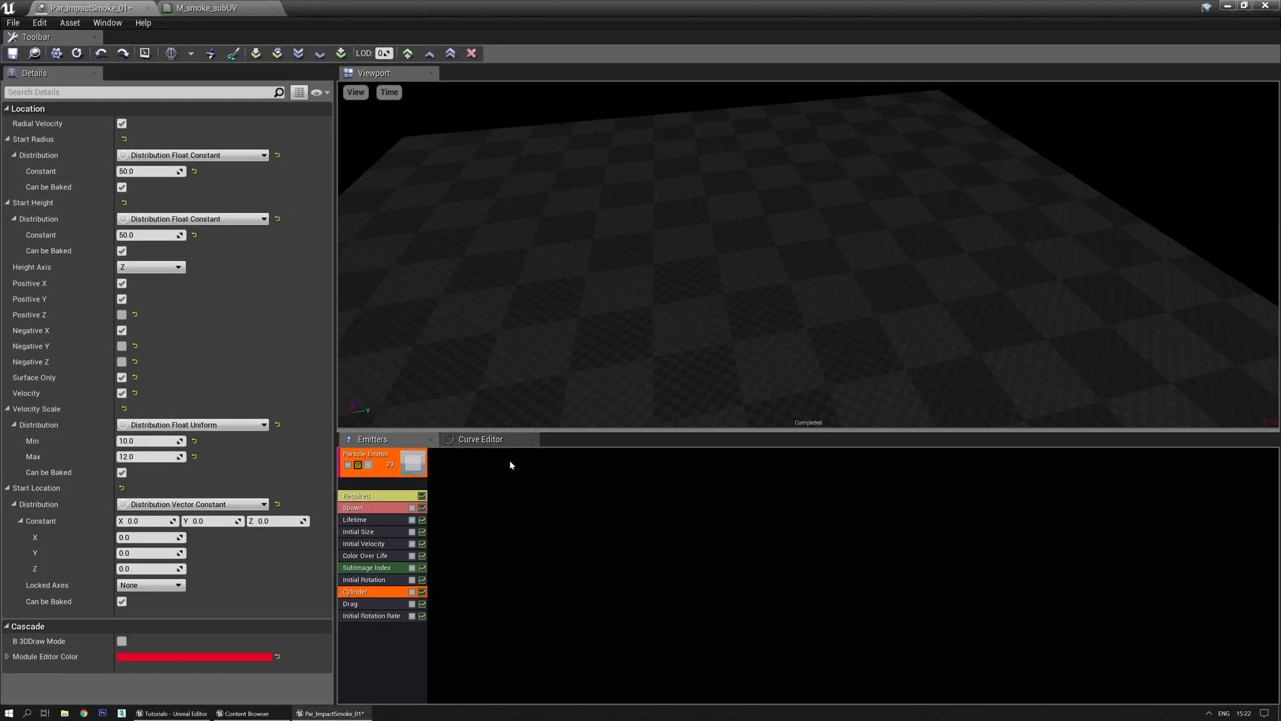
right_click(360, 637)
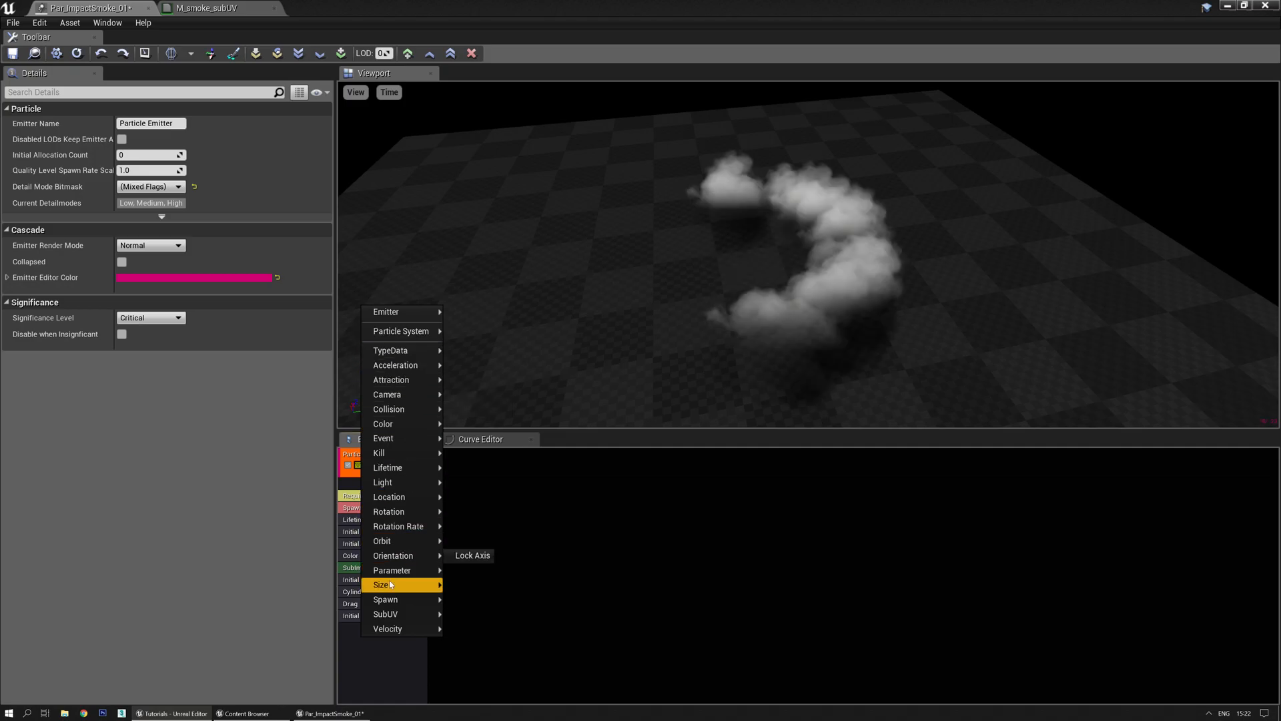
mouse_move(399, 585)
click(477, 614)
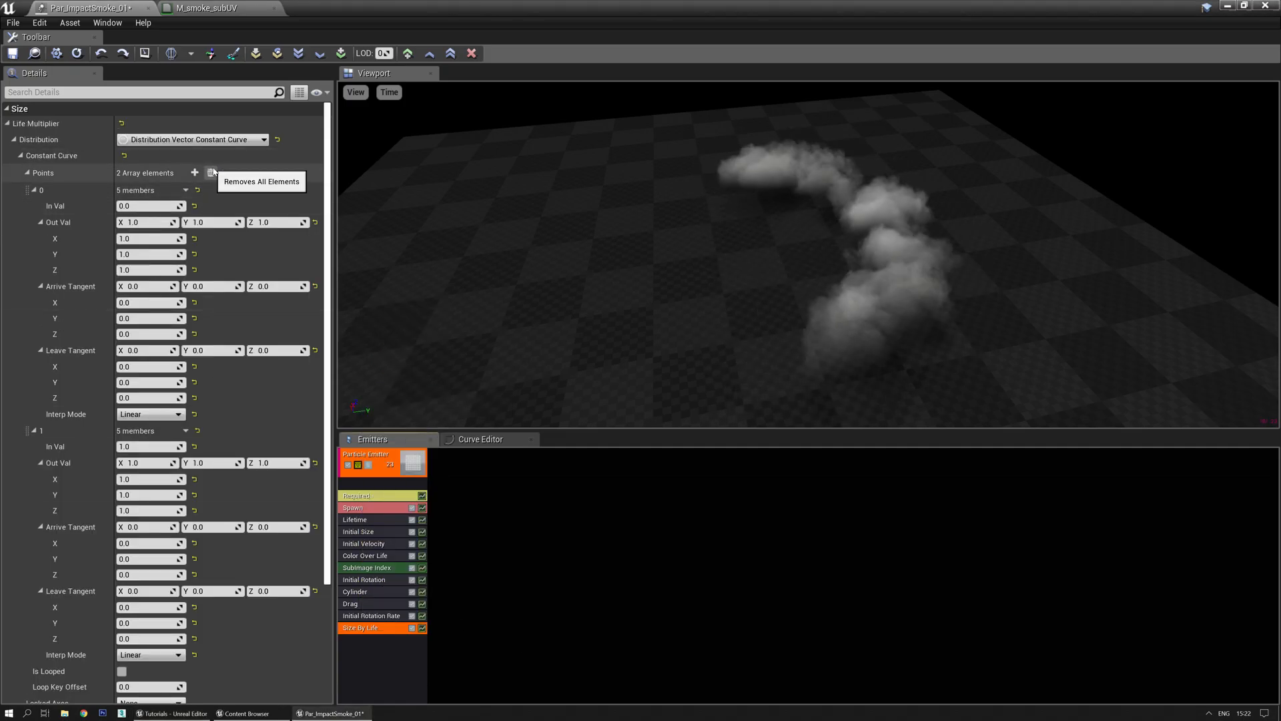
Replace the Life Multiplier curve points with four new ones, giving point 1 an In Val of 0.1 and Out Val of 1.0 on all axes
click(211, 172)
click(195, 173)
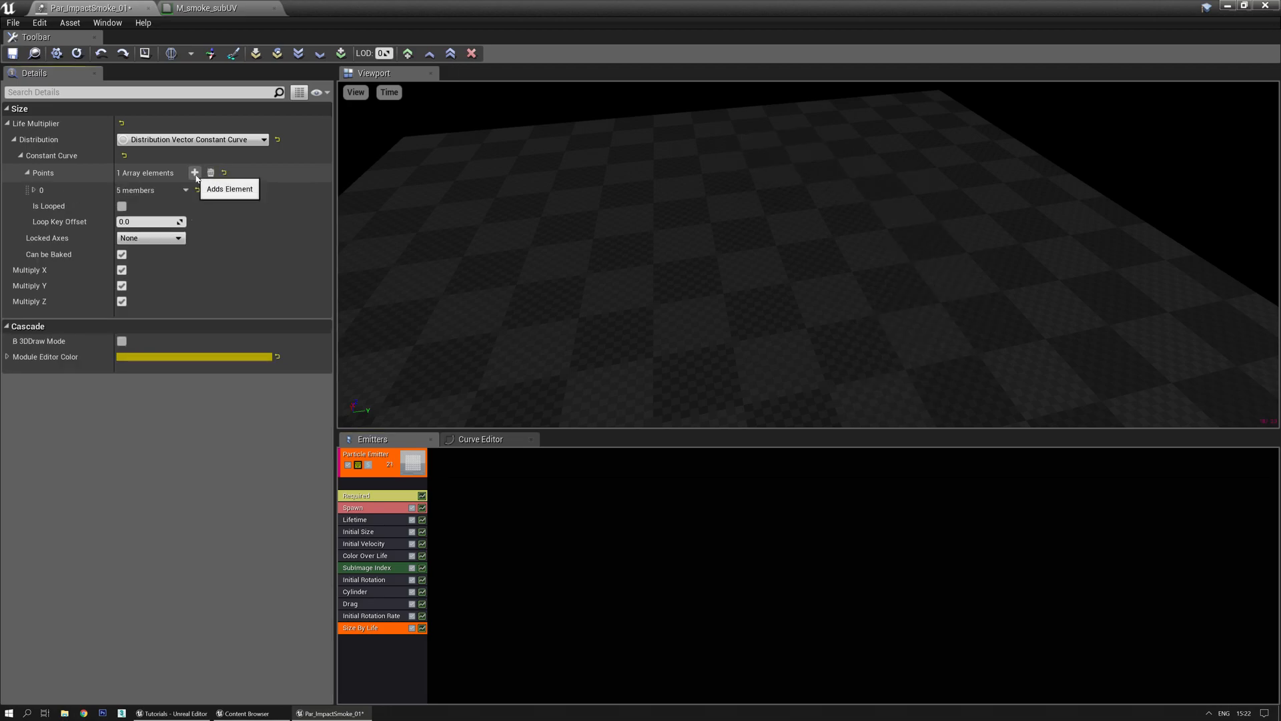
click(195, 173)
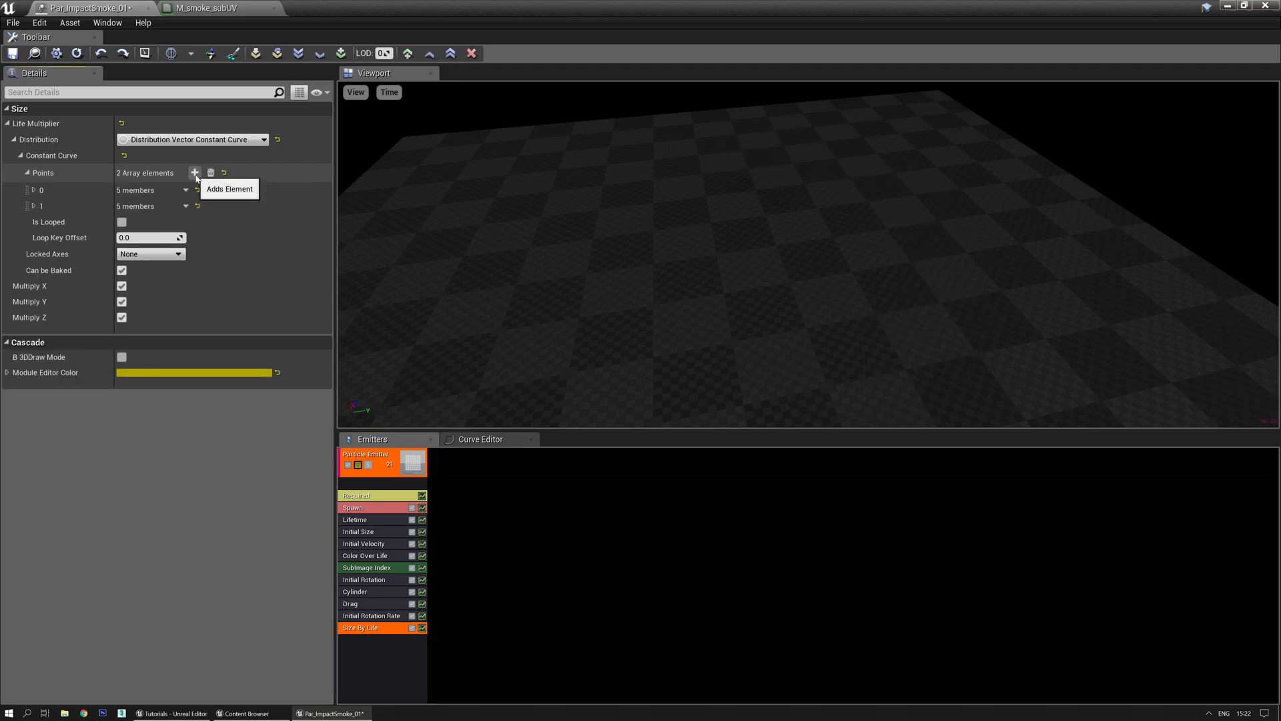
click(195, 173)
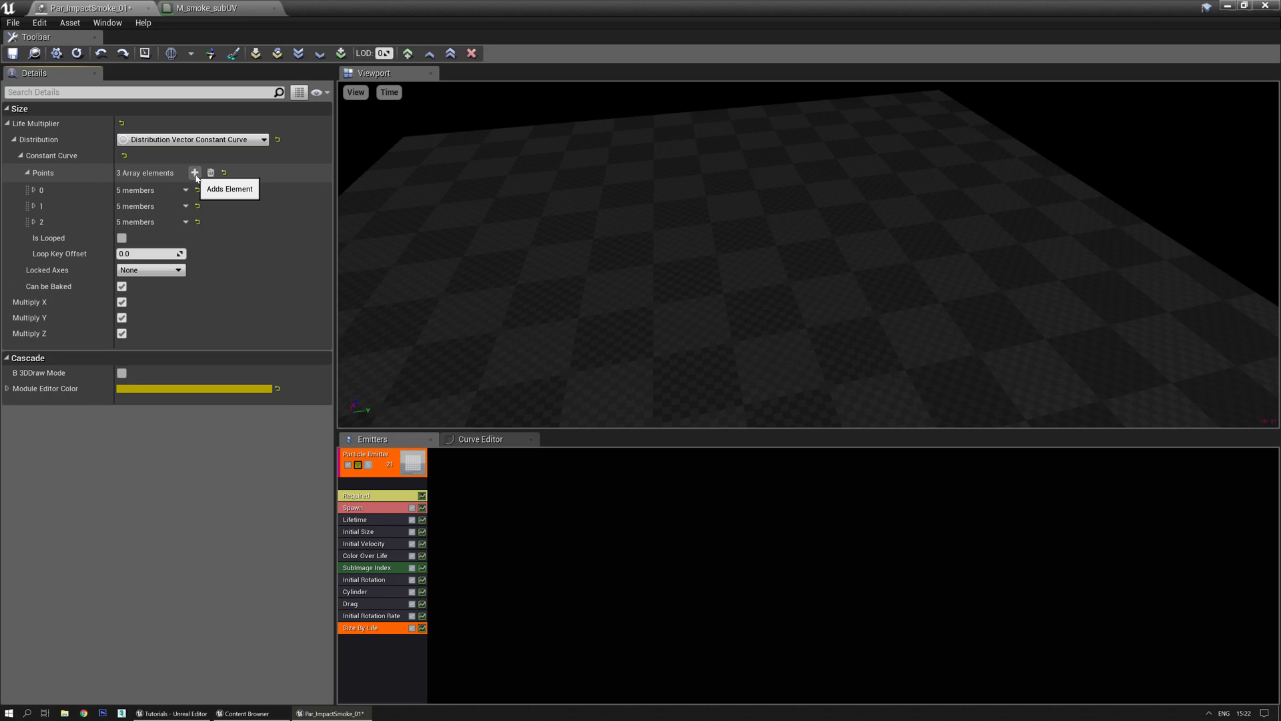
click(195, 173)
right_click(261, 172)
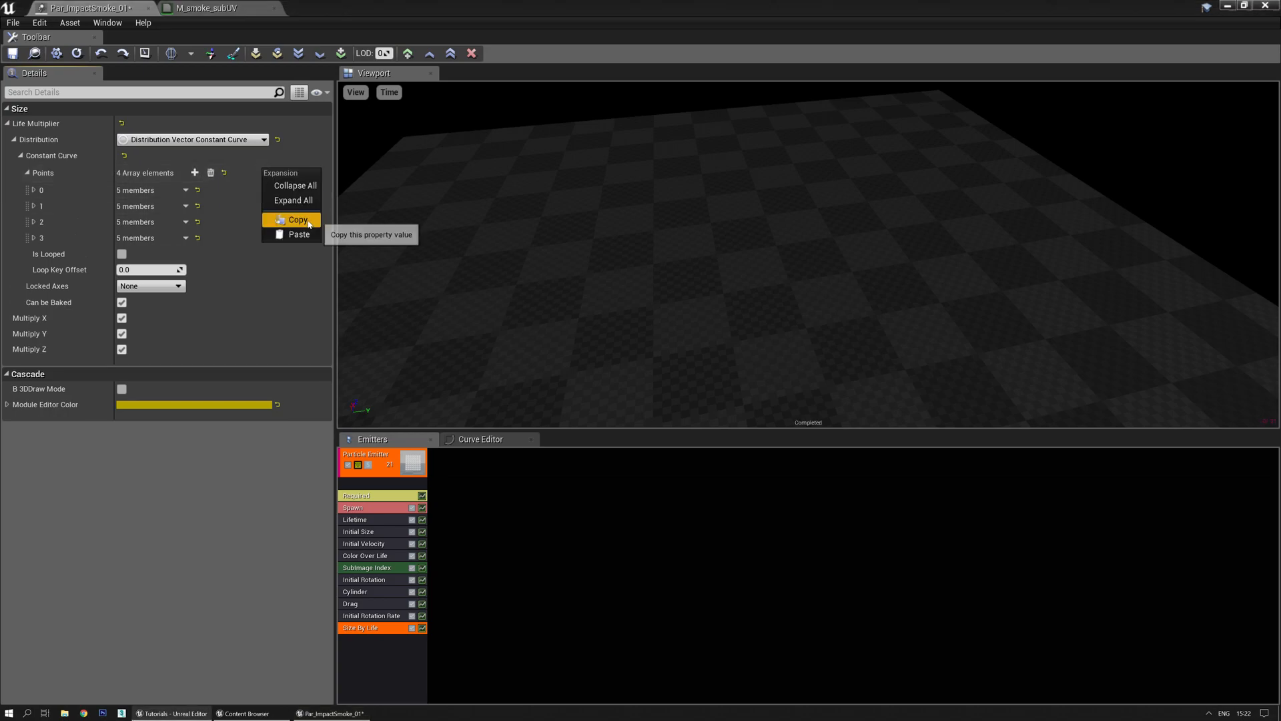
click(354, 218)
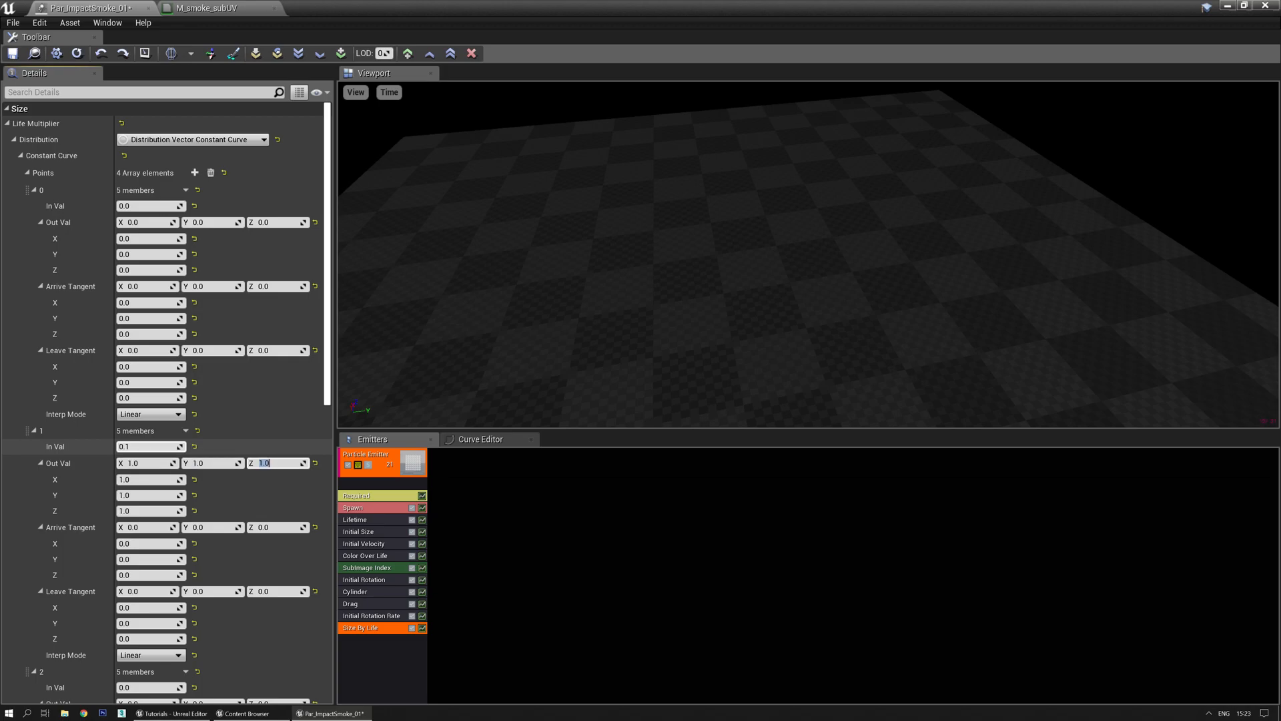
Set point 2's In Val to 0.875, and point 3's In Val to 1.0 with an Out Val of 1.2 on all axes
scroll(143, 441, down, 5)
click(142, 432)
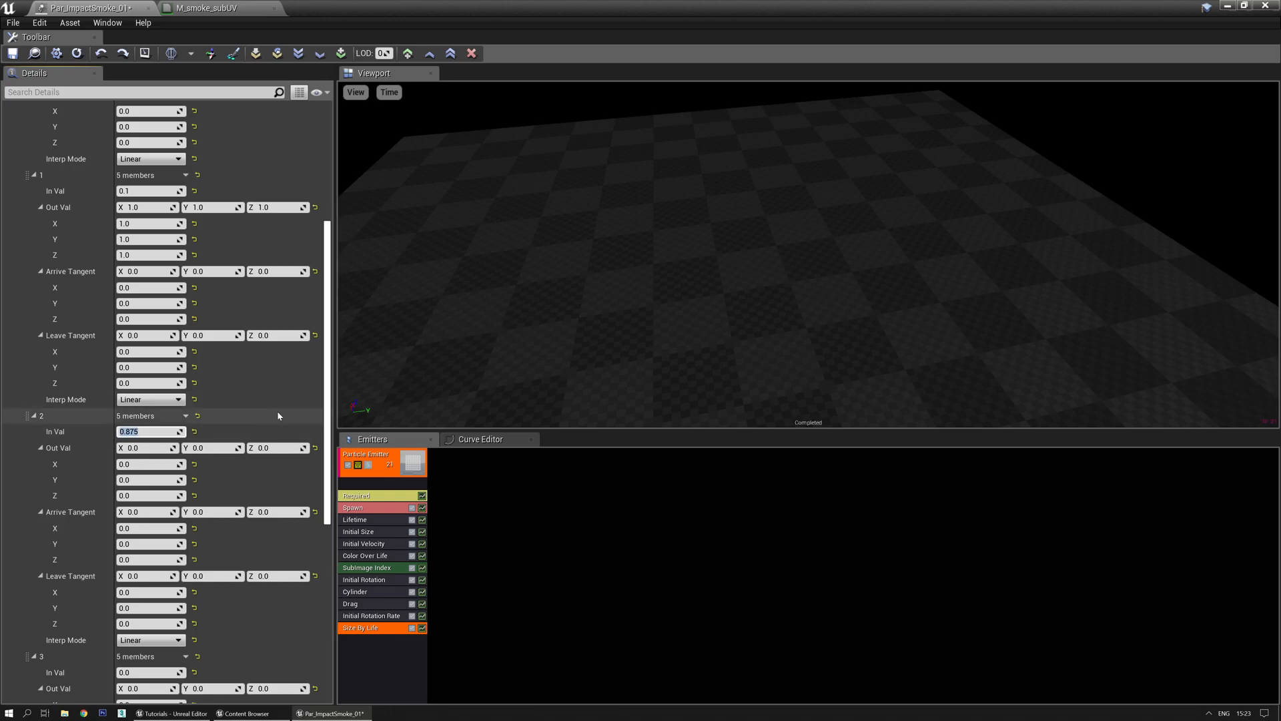
scroll(279, 416, down, 4)
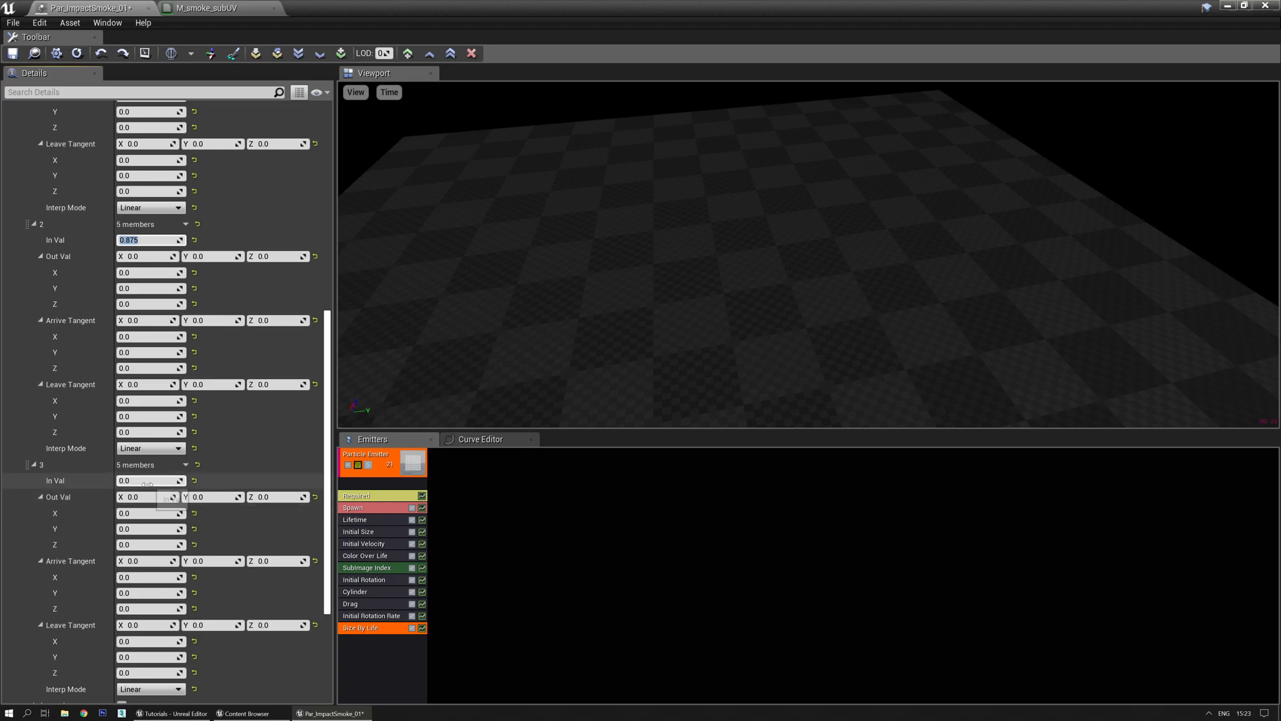
text(1)
key(Tab)
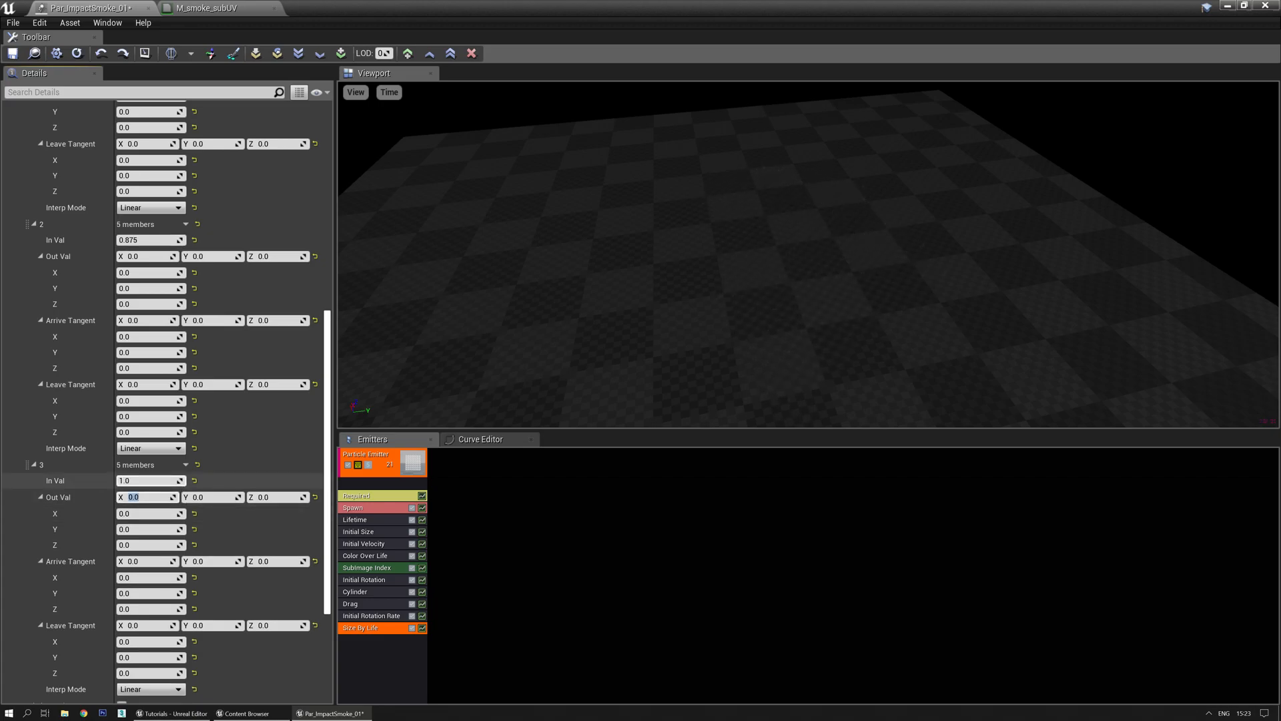
key(Tab)
text(1.2)
key(Tab)
text(1.2)
key(Return)
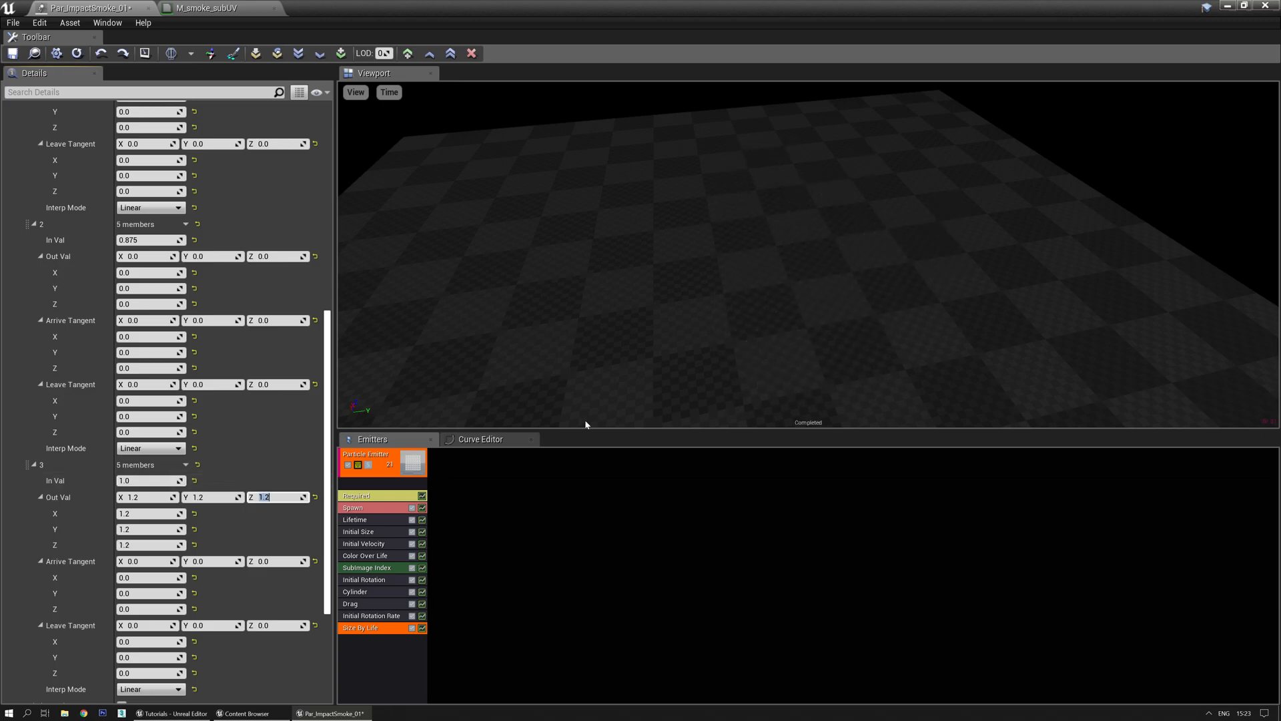
Set the Out Val of Life Multiplier point 2 to 1.0 on X, Y and Z
click(157, 258)
text(1)
key(Tab)
text(1)
key(Tab)
text(1)
key(Return)
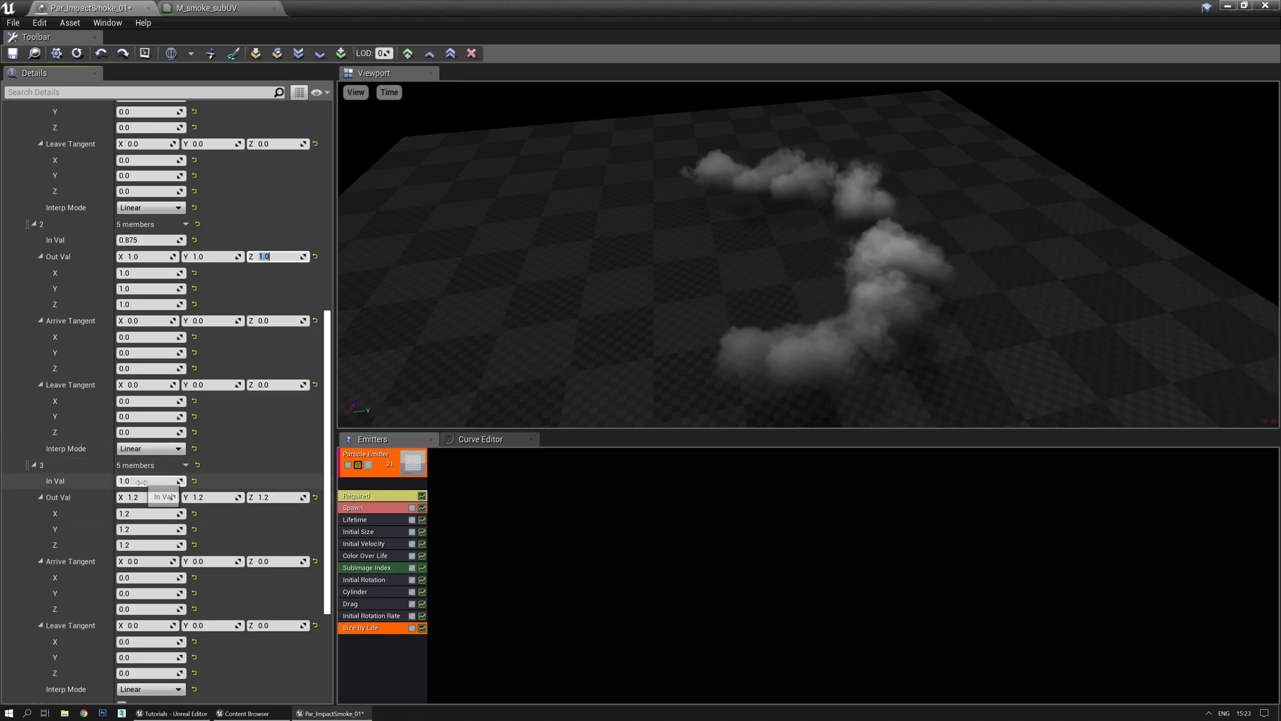
Set the Out Val of Life Multiplier point 3 to 1.1 on all axes and check the smoke in the preview
text(1.1)
key(Tab)
text(1.1)
key(Tab)
text(1.1)
key(Return)
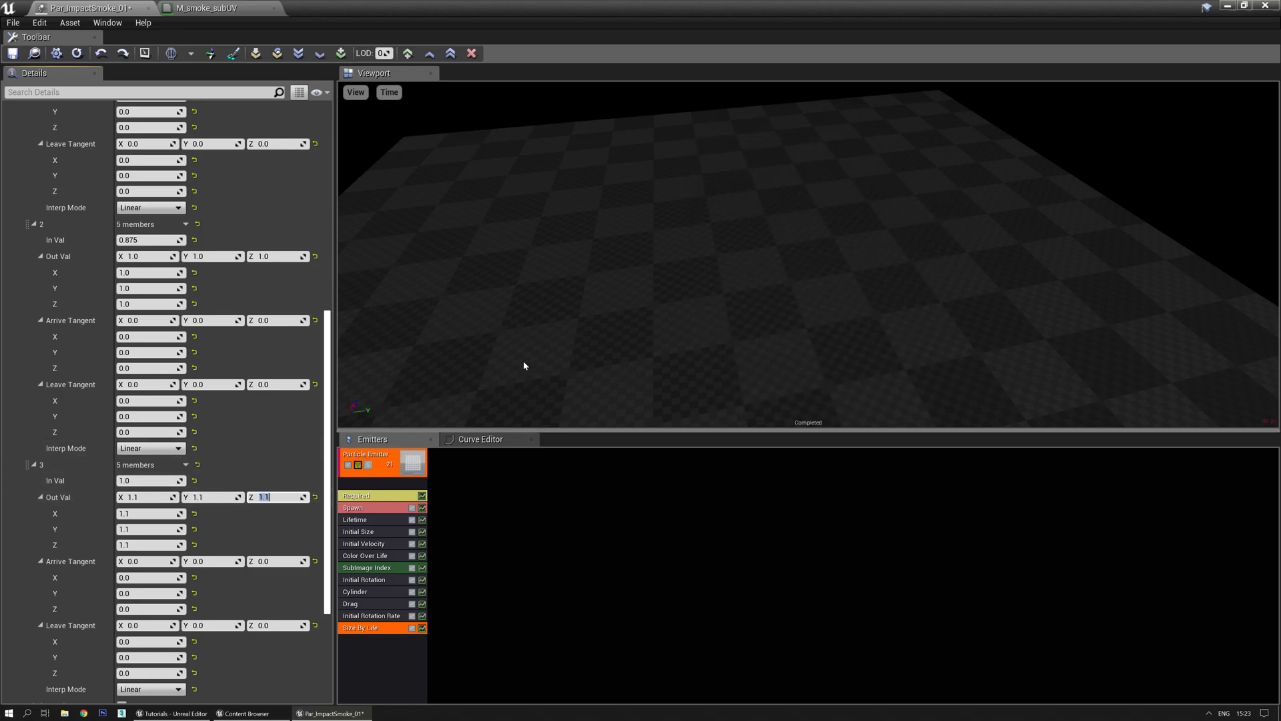
drag(628, 374, 632, 334)
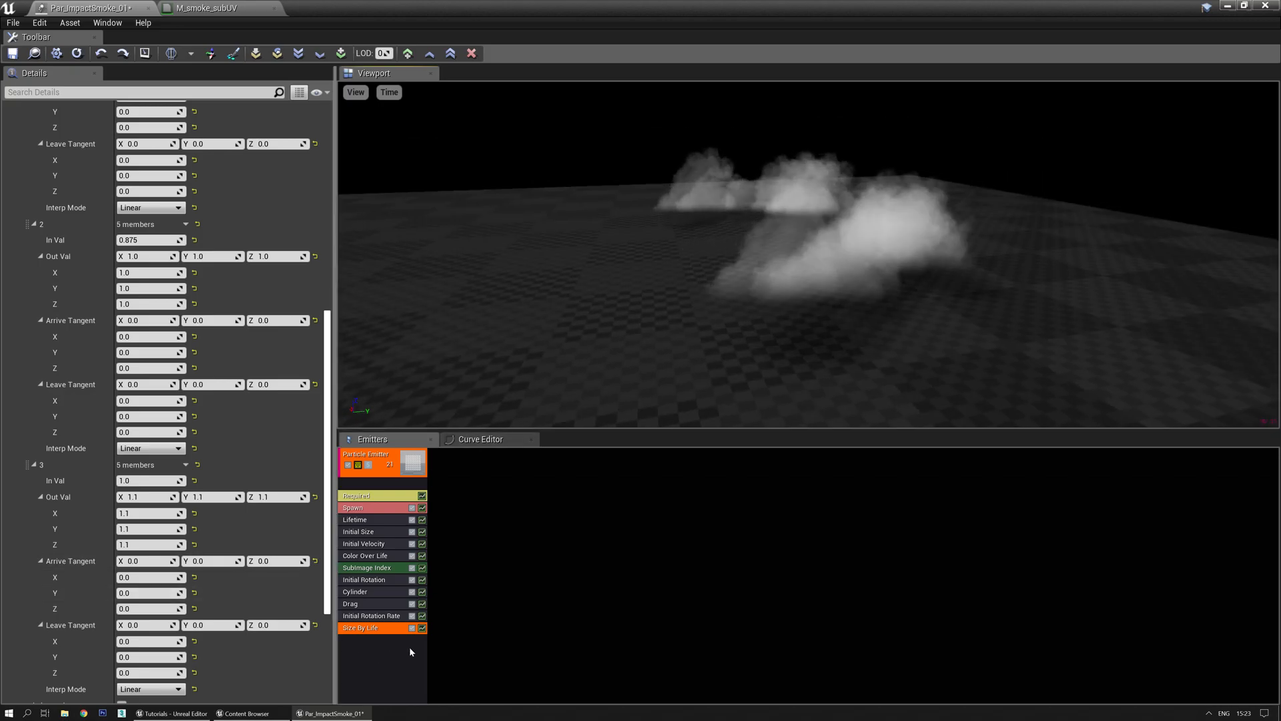
Smooth all Life Multiplier curve points with Curve Auto Clamped interpolation, and set point 3's Out Val to 0.9 on all axes
click(480, 439)
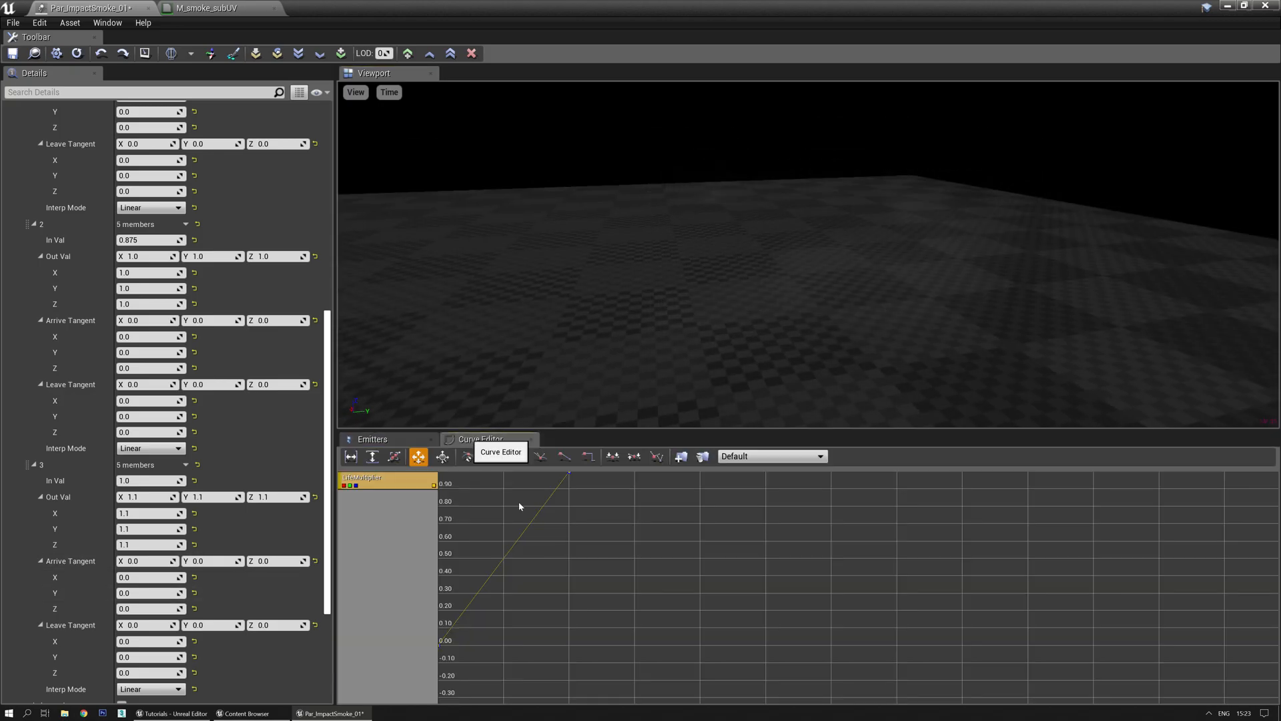
scroll(622, 599, down, 5)
drag(658, 521, 626, 568)
ctrl+alt+drag(765, 668, 644, 577)
click(469, 456)
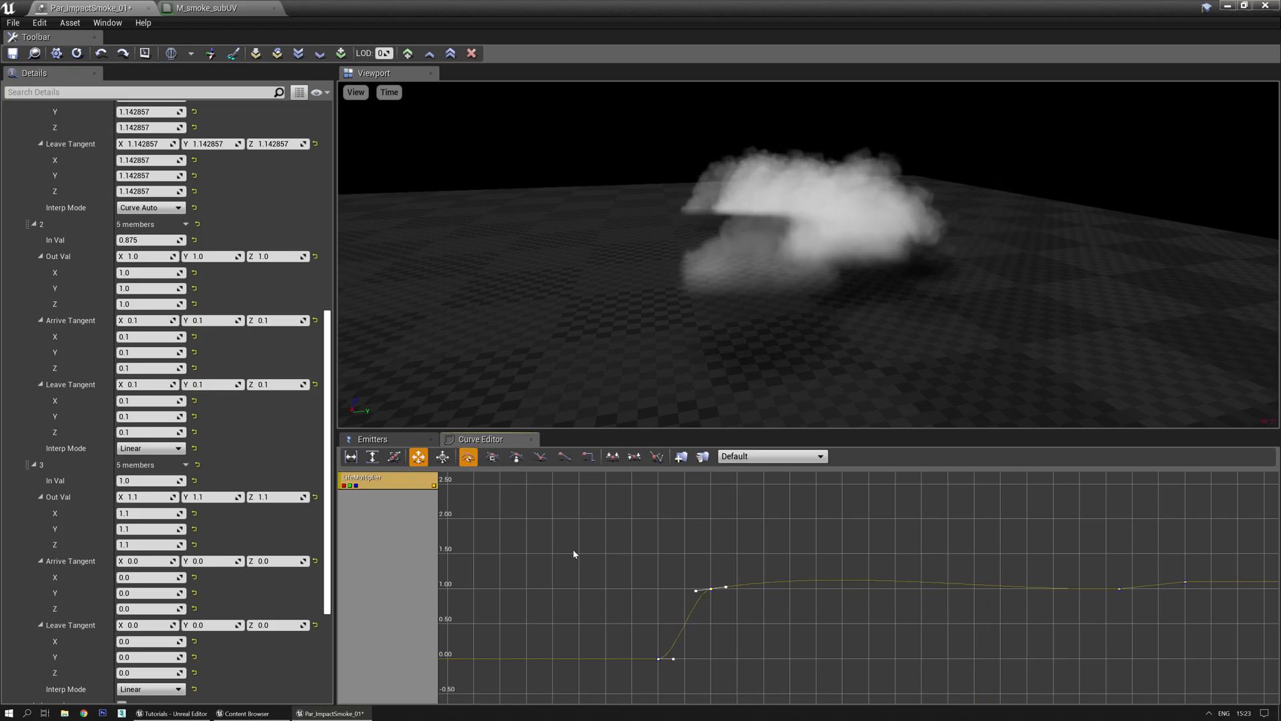
click(828, 568)
ctrl+alt+drag(744, 544, 1045, 668)
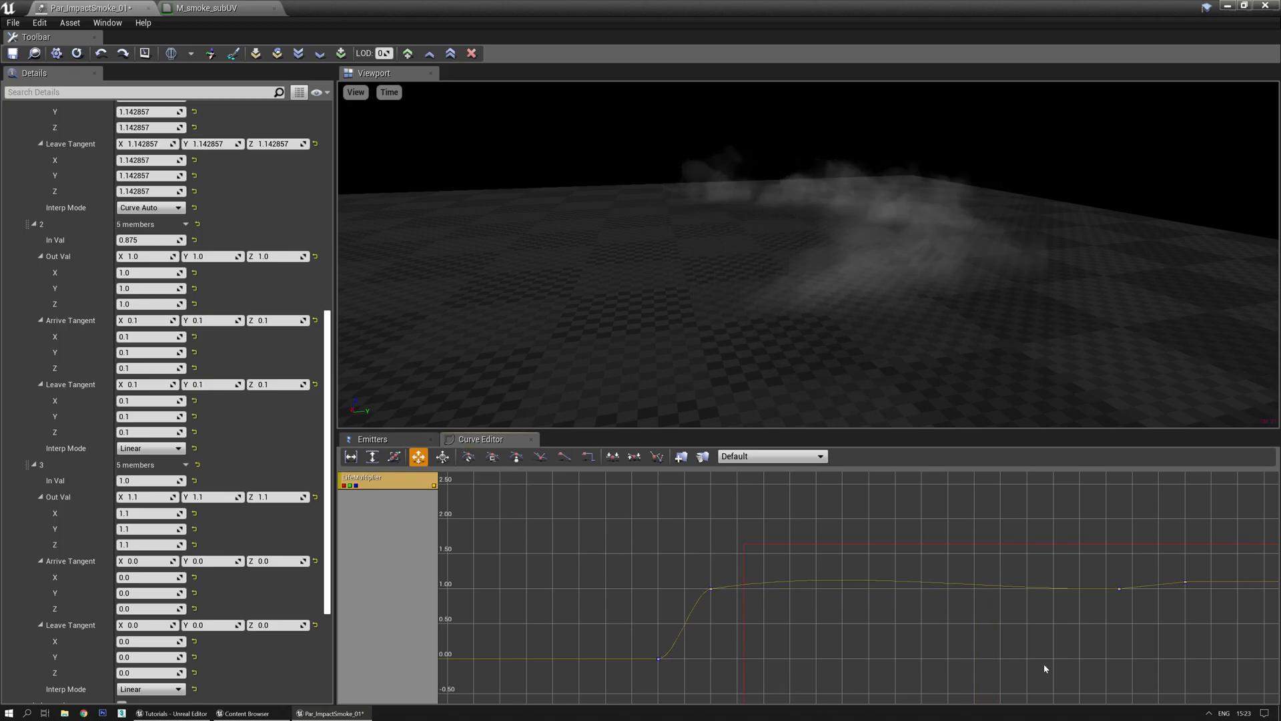
click(494, 458)
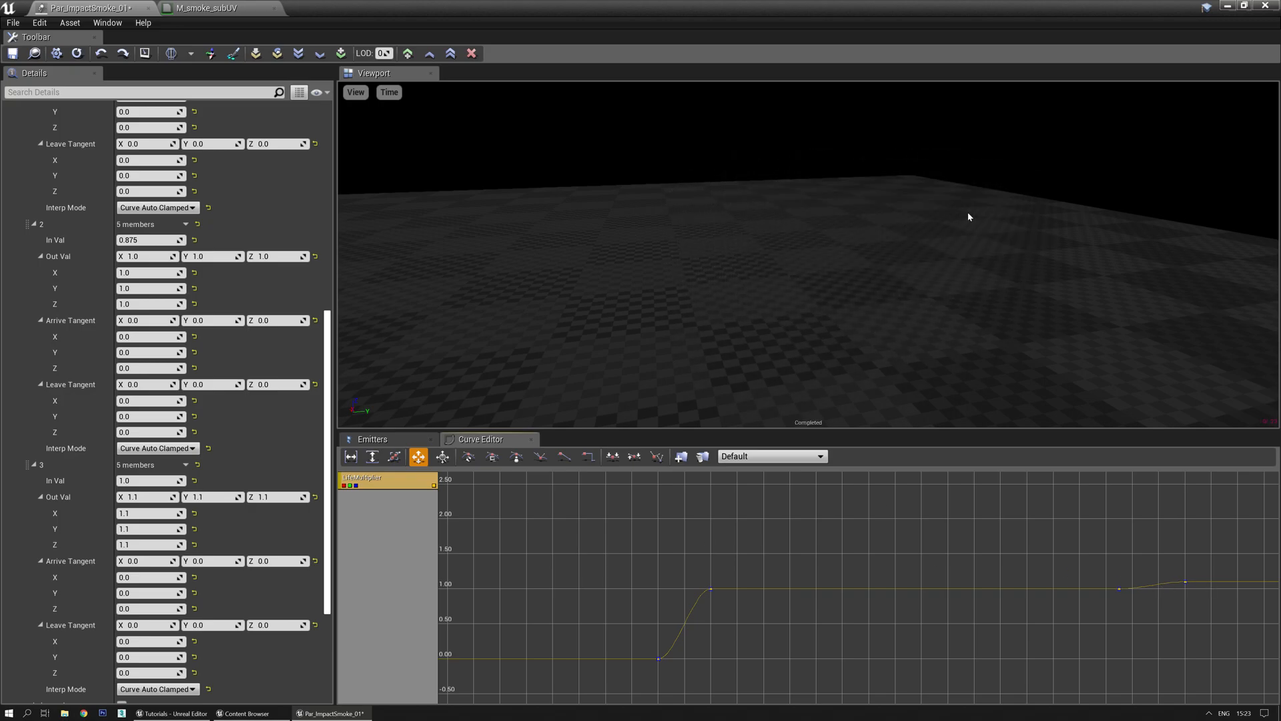
click(144, 497)
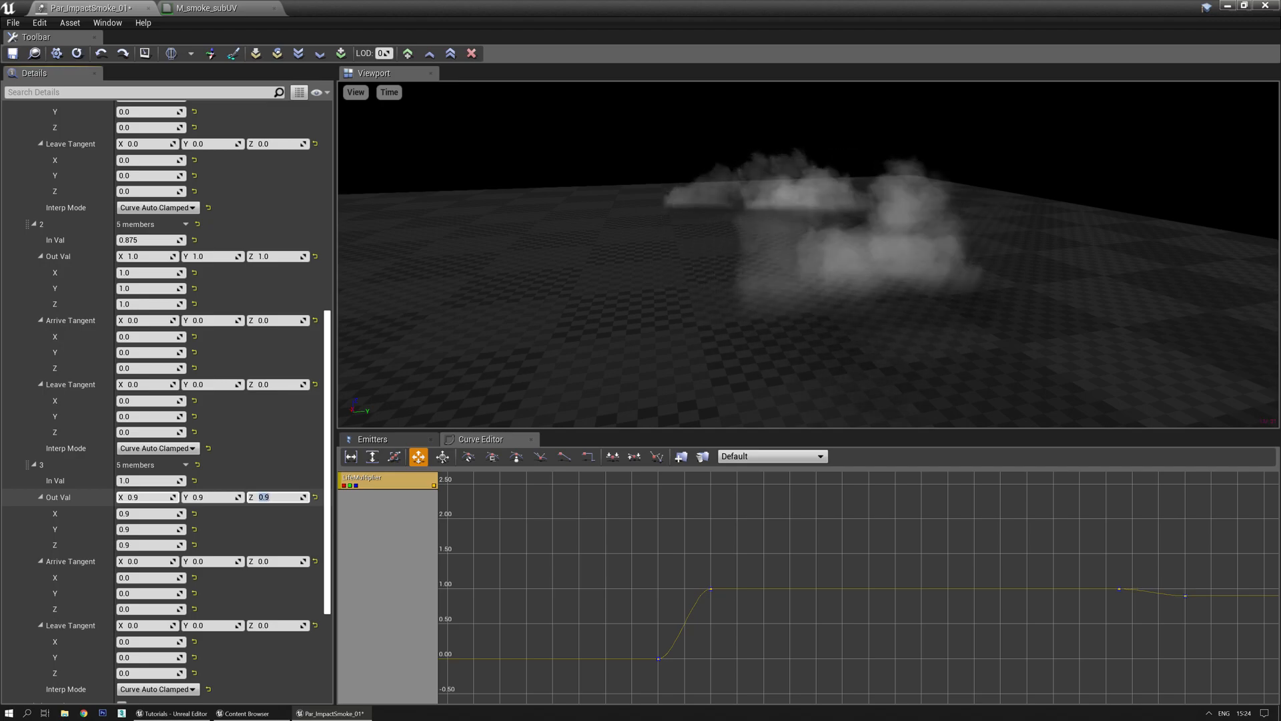
Add a Const Acceleration module to the smoke emitter and set its Z acceleration to -200
click(415, 441)
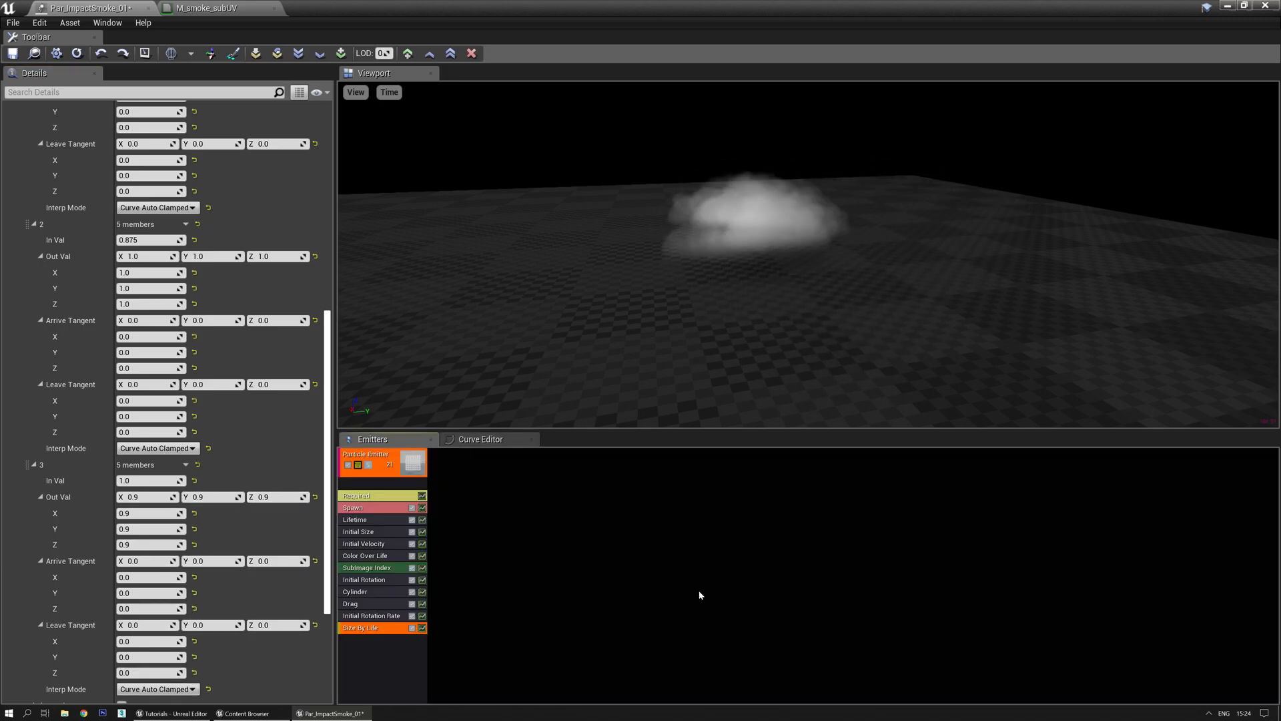
right_click(373, 645)
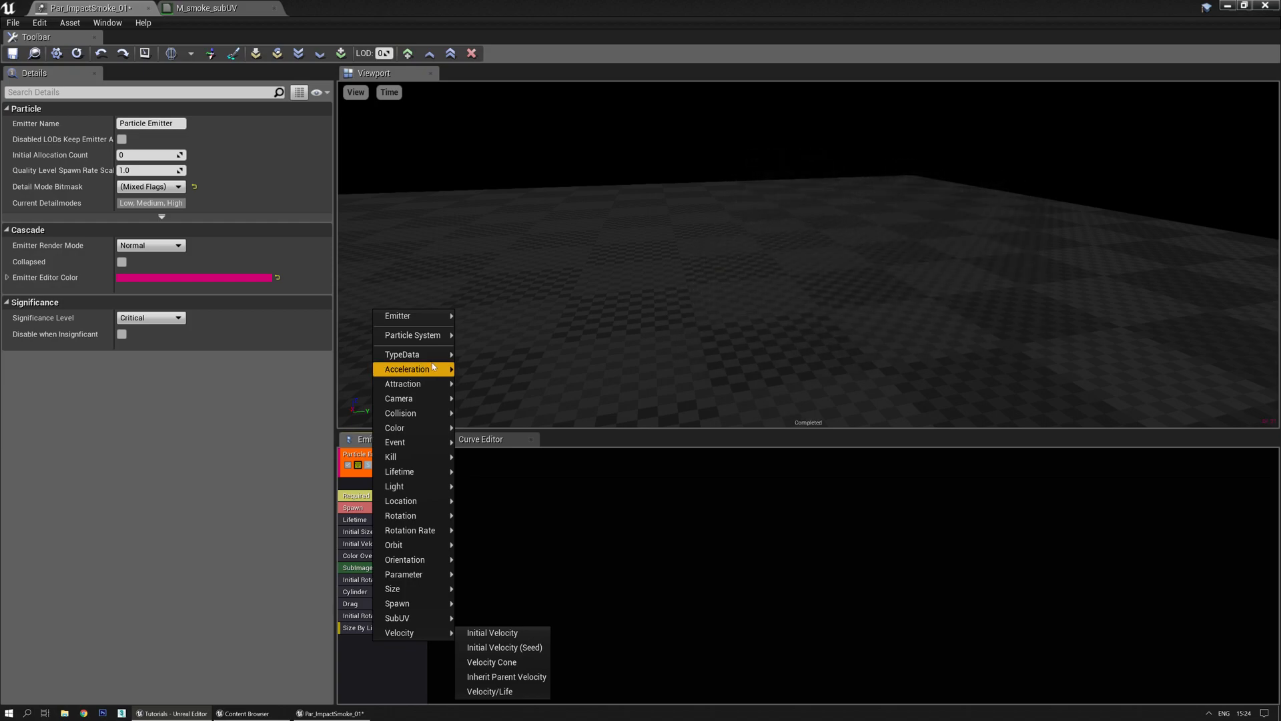
mouse_move(431, 362)
click(493, 369)
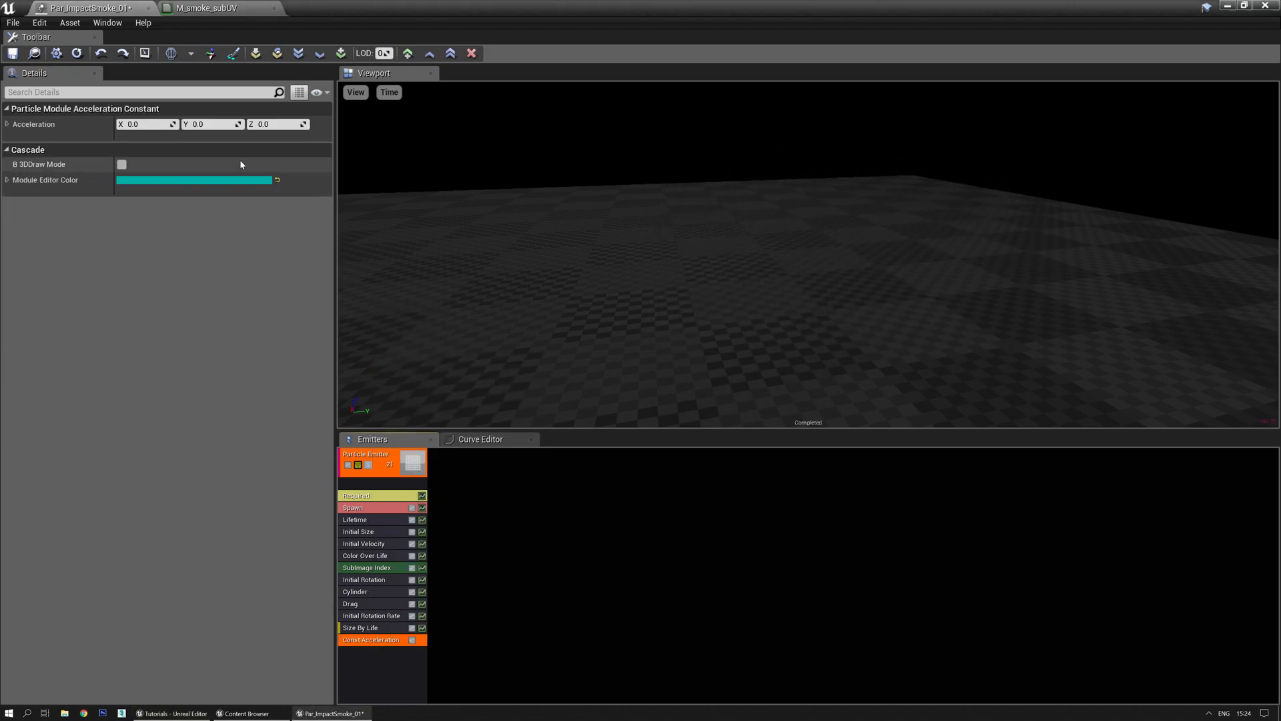
click(285, 124)
text(-)
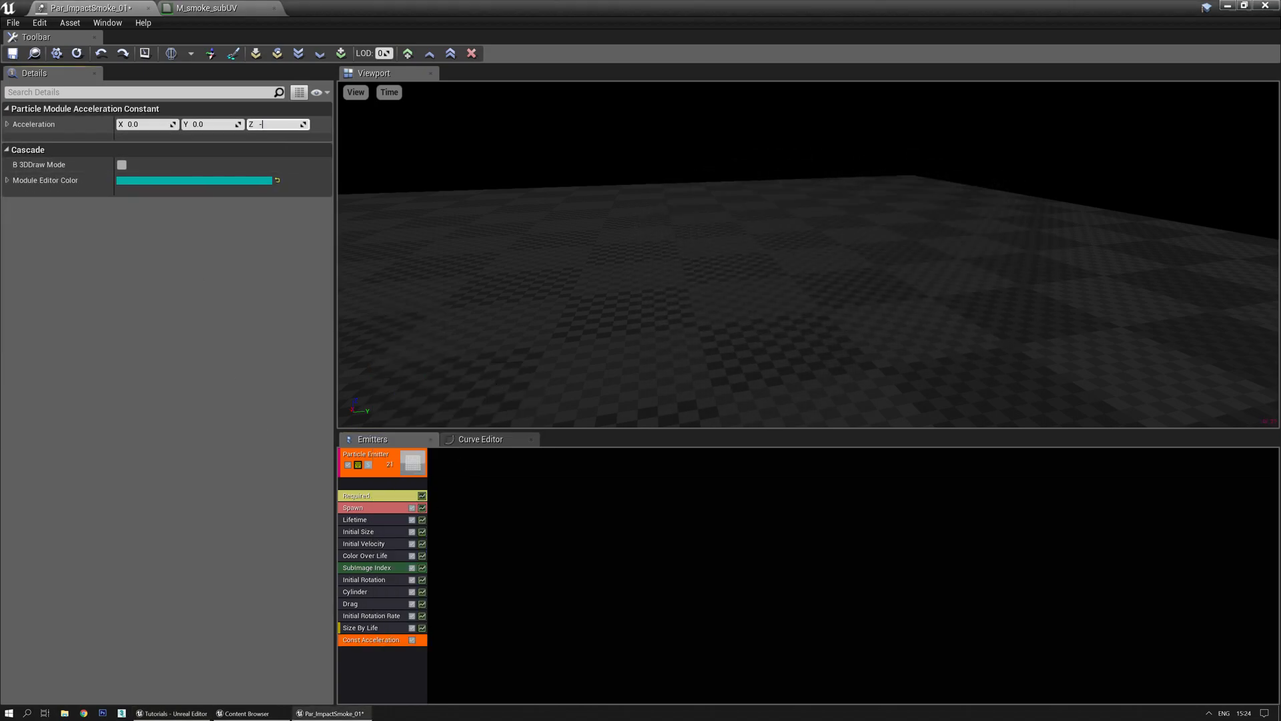
text(200)
key(Return)
Set the Const Acceleration module's Z value to -100 and check the smoke in the preview
text(-100)
key(Return)
mouse_move(839, 218)
right_down()
mouse_move(817, 237)
mouse_move(844, 207)
mouse_move(861, 218)
right_up()
right_drag(835, 276, 842, 273)
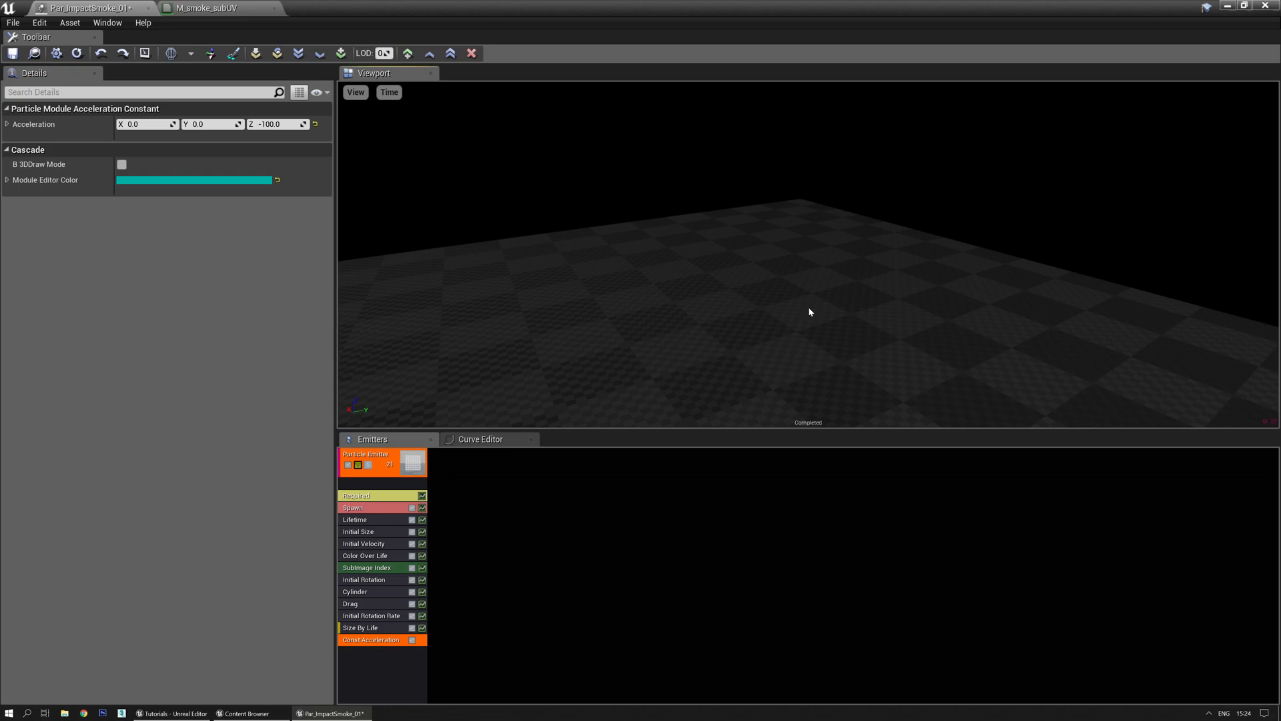
click(277, 124)
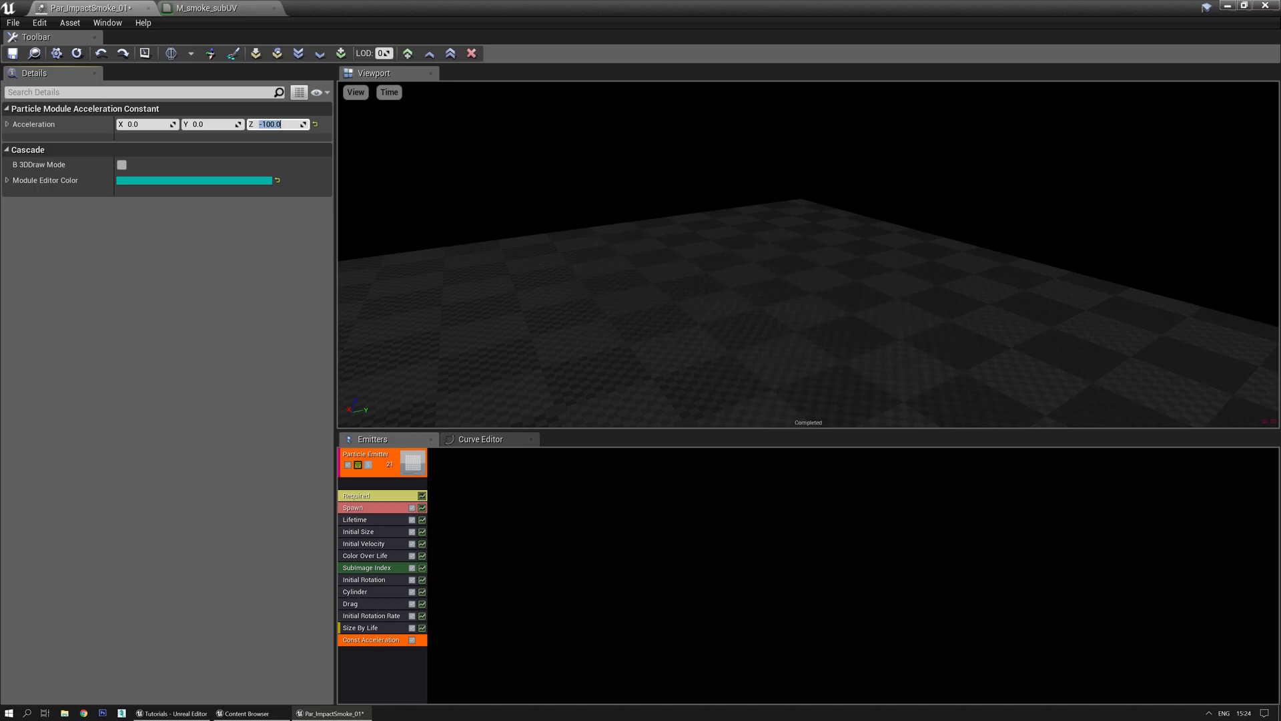
In the Initial Velocity module, set the Start Velocity Z range to a Max of 10 and a Min of -10
click(378, 543)
click(140, 156)
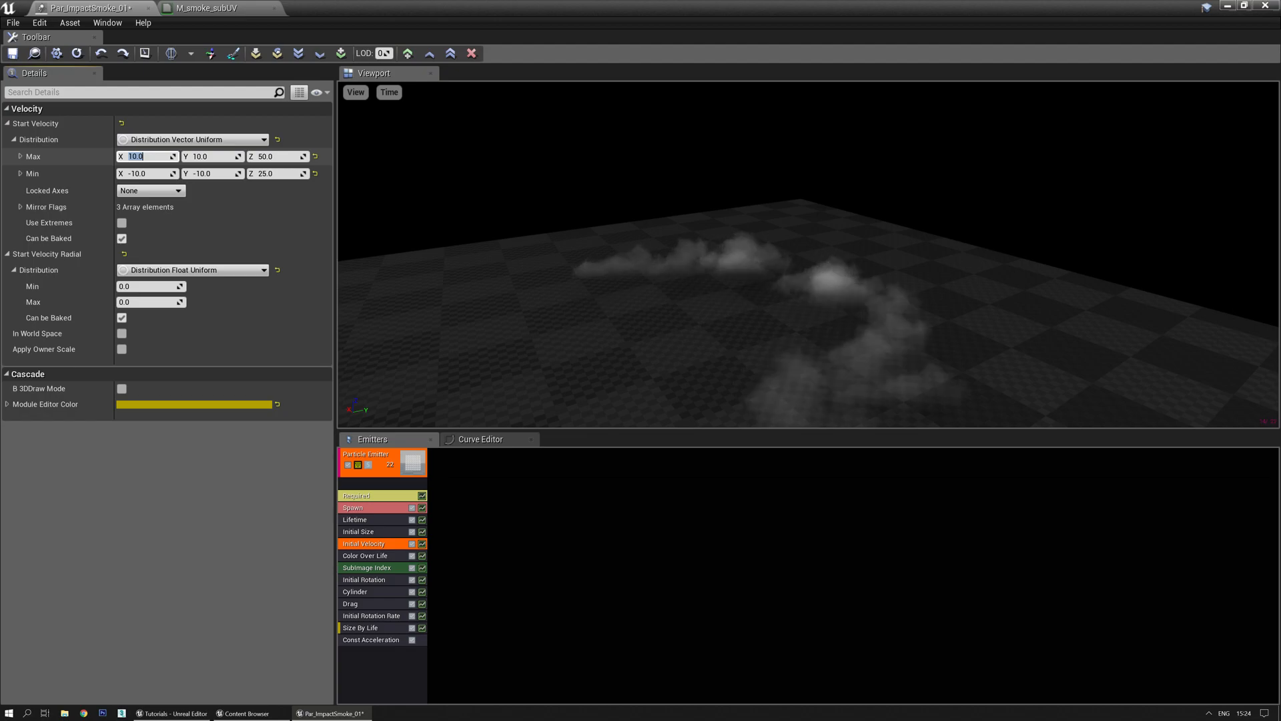
click(205, 156)
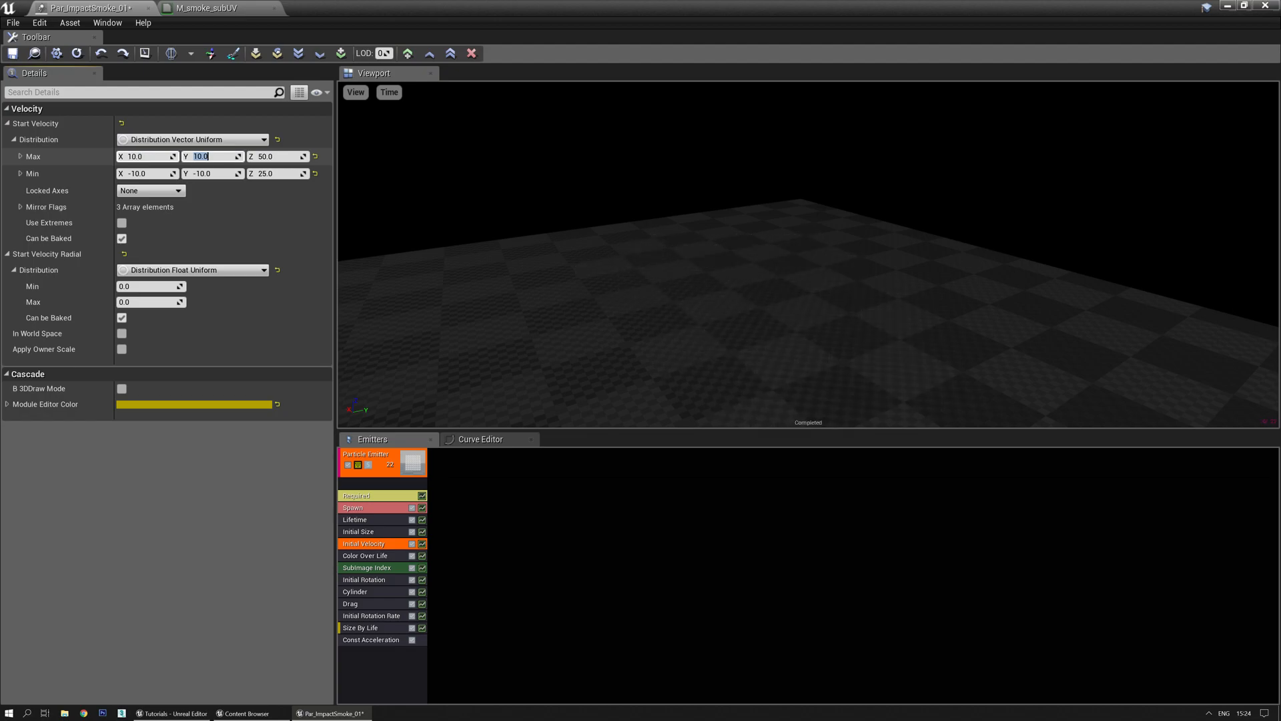
click(267, 156)
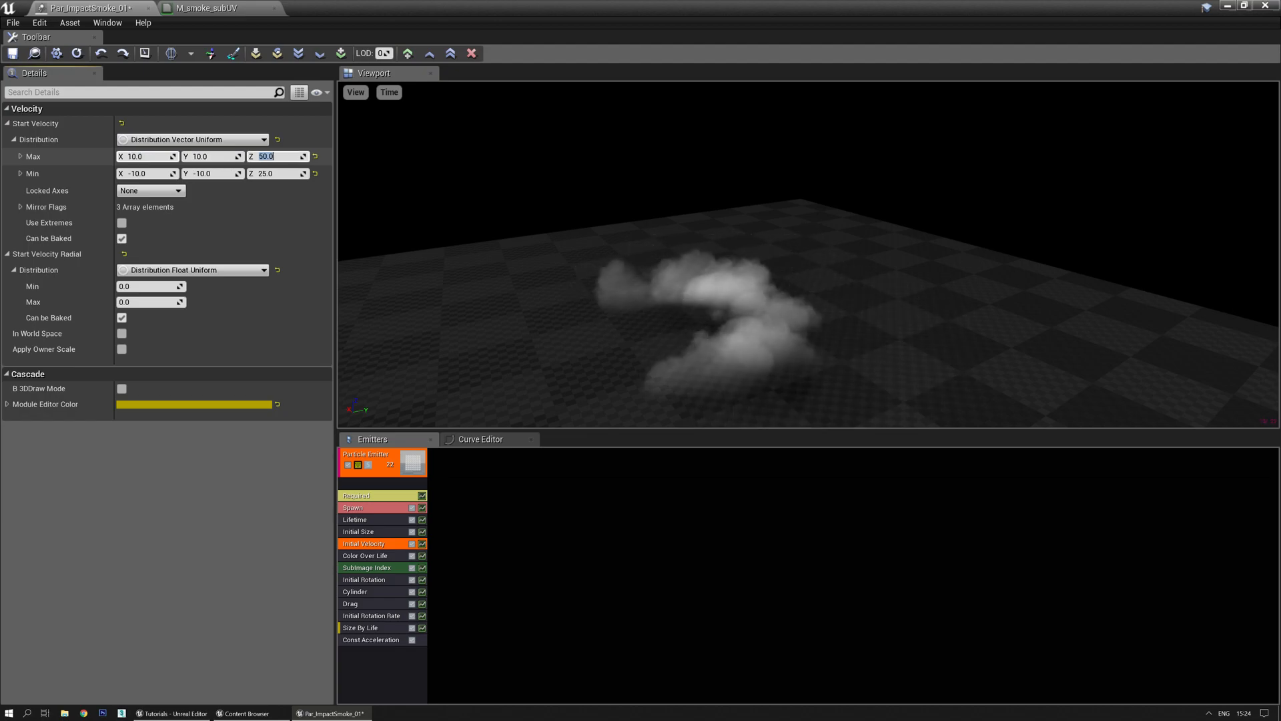
text(10)
key(Tab)
key(Tab)
key(Tab)
text(-10)
key(Return)
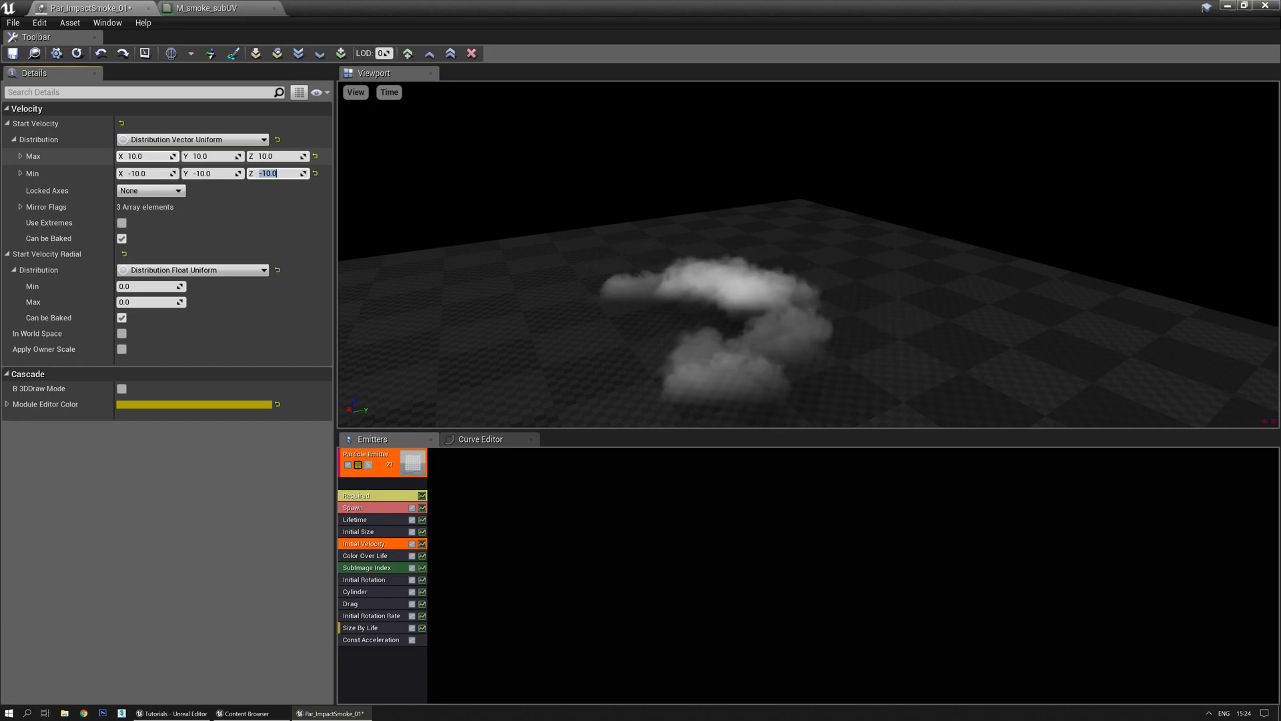
Change the Lifetime distribution to Distribution Float Uniform with Min 1.2 and Max 0.8, and inspect the smoke from several angles
click(361, 519)
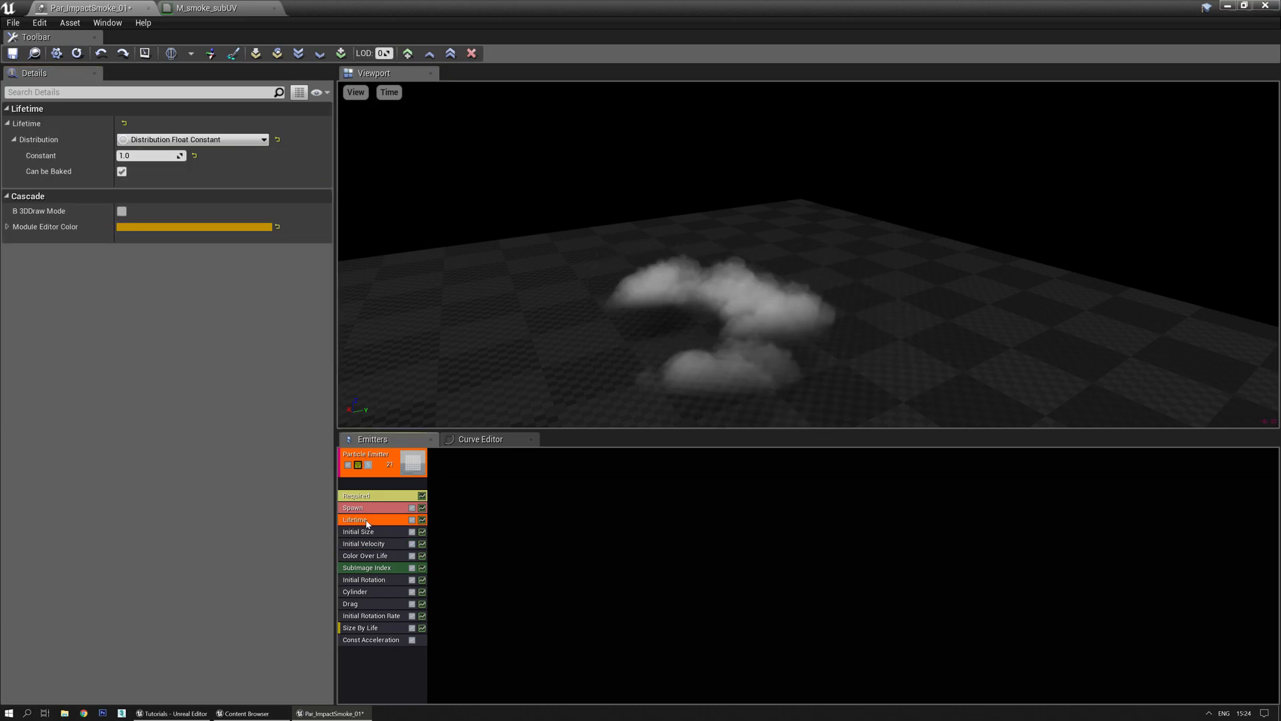
click(216, 139)
click(185, 208)
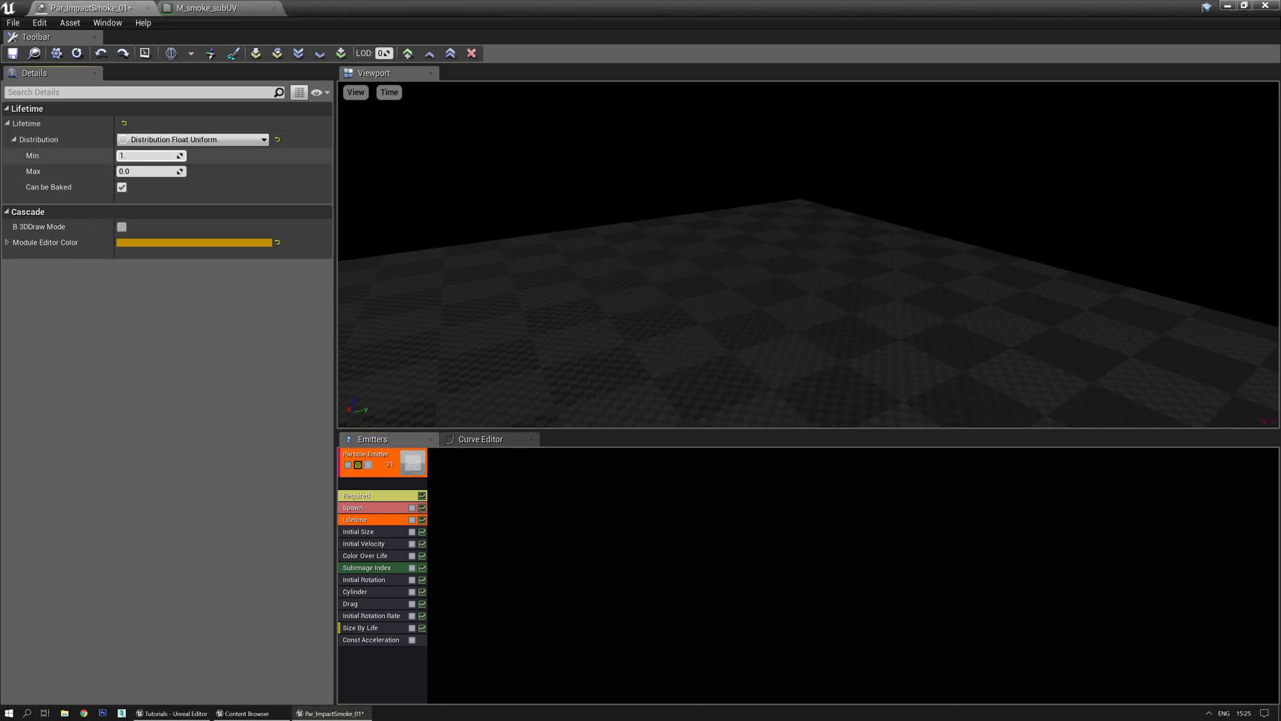
key(Tab)
text(0.8)
key(Return)
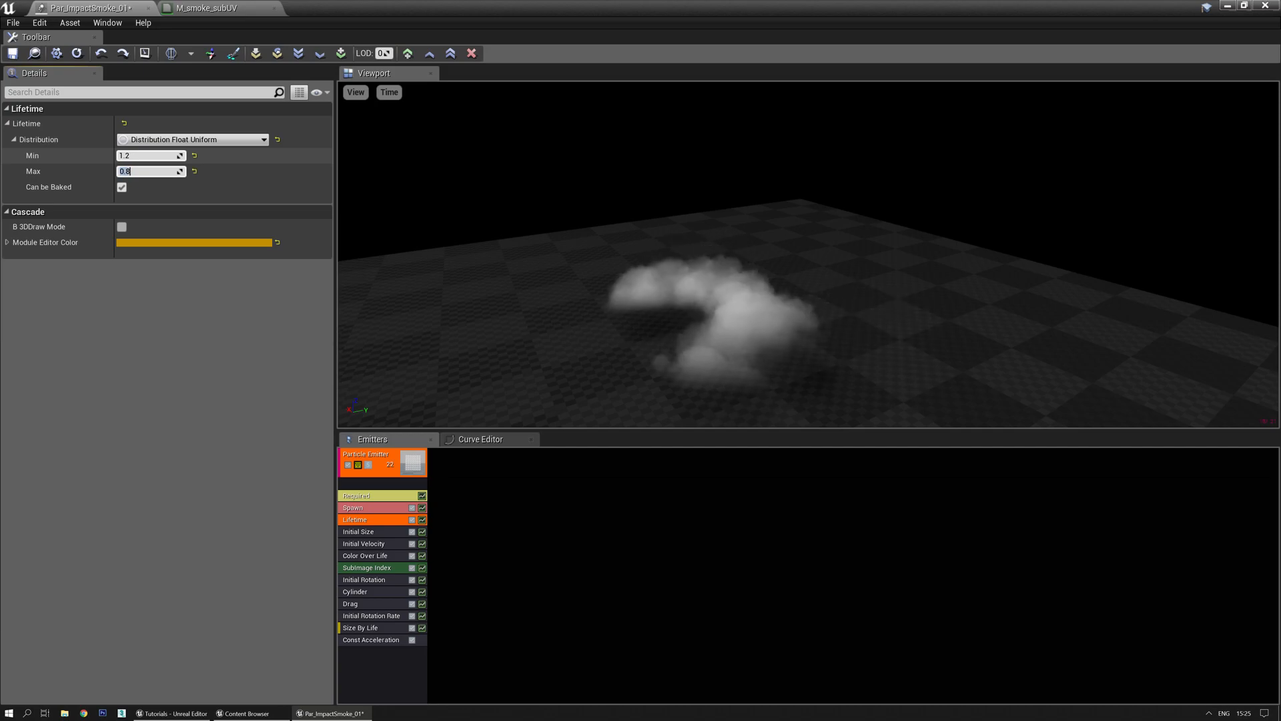
drag(742, 279, 734, 275)
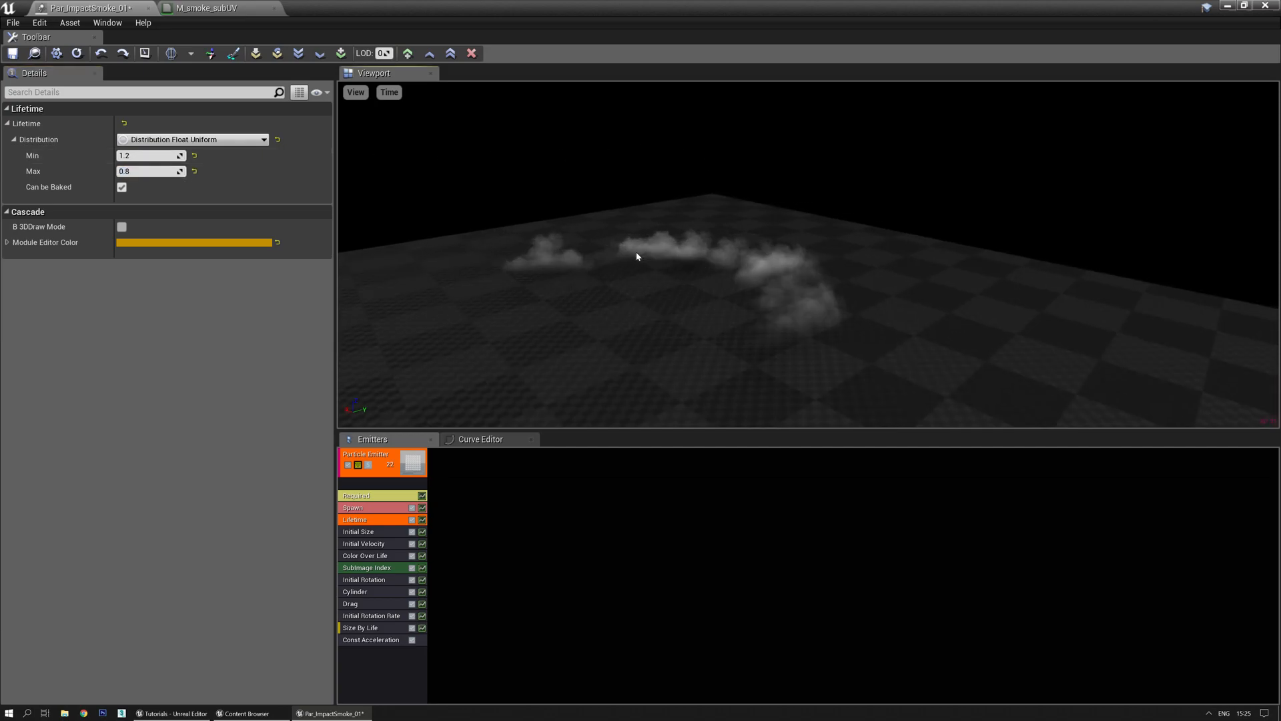
drag(691, 293, 657, 260)
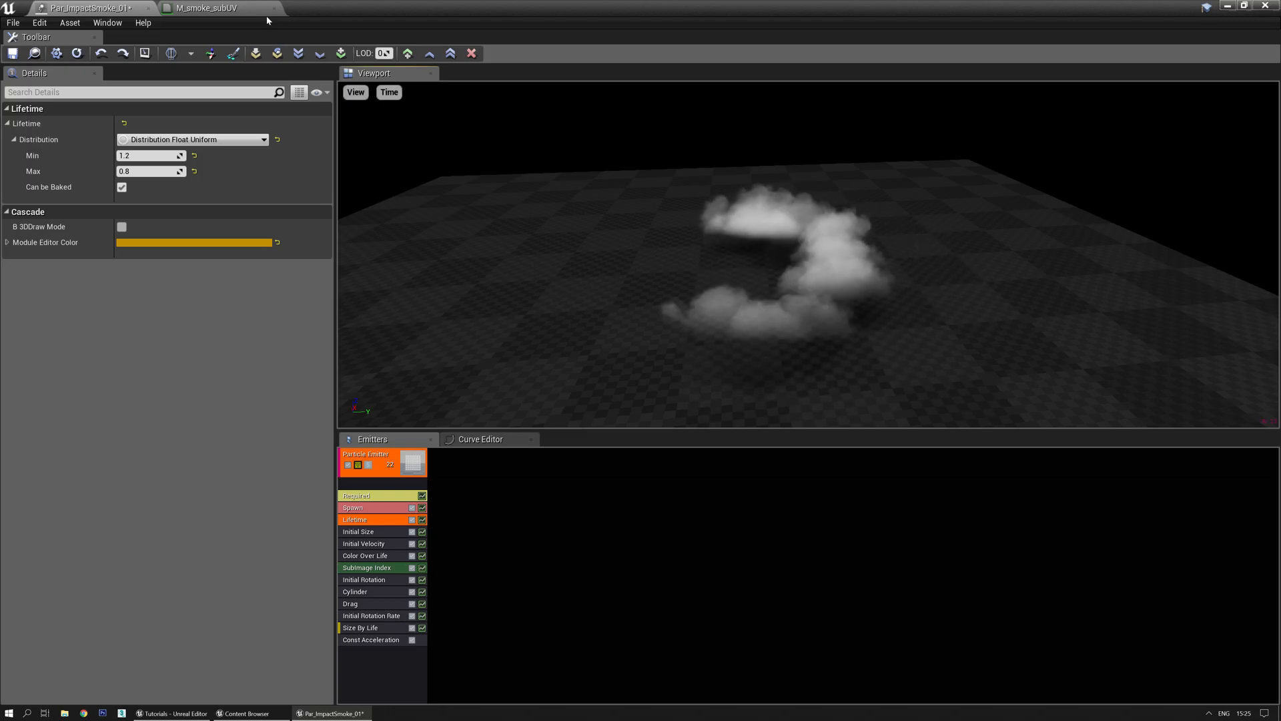
Review the M_smoke_subUV material graph and open the Color Over Life module of Par_ImpactSmoke_01
click(219, 9)
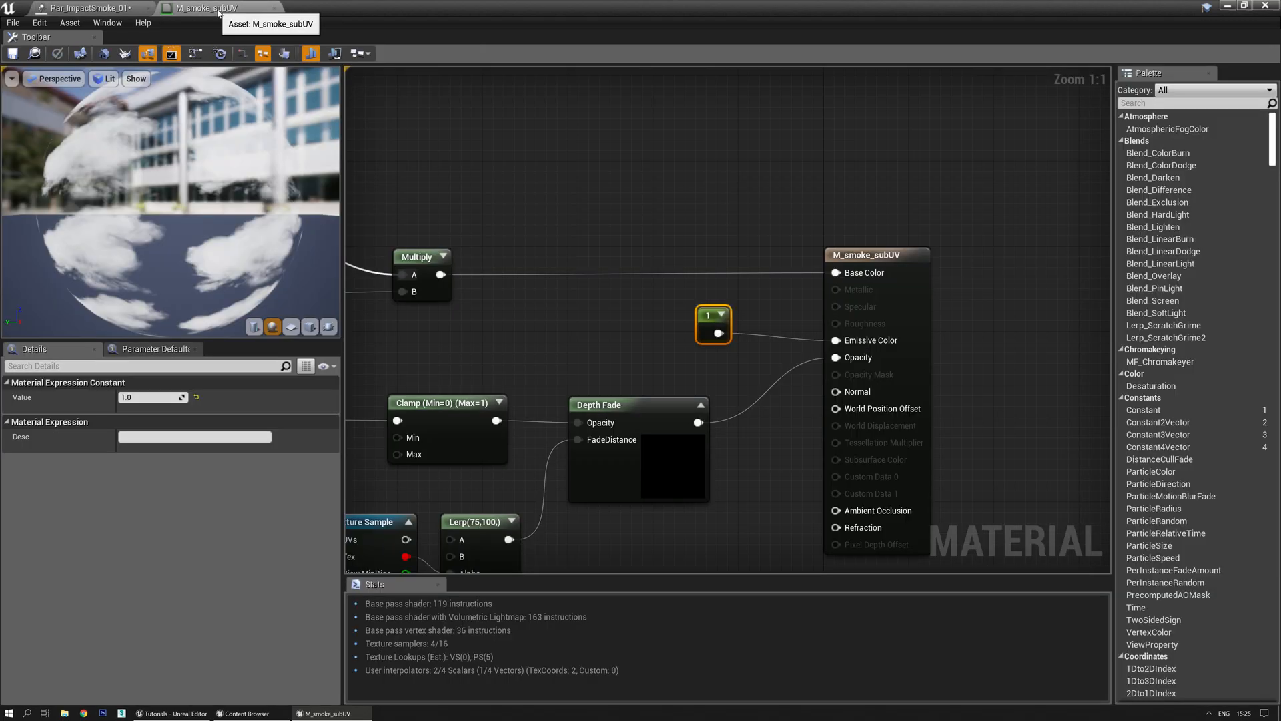
click(120, 12)
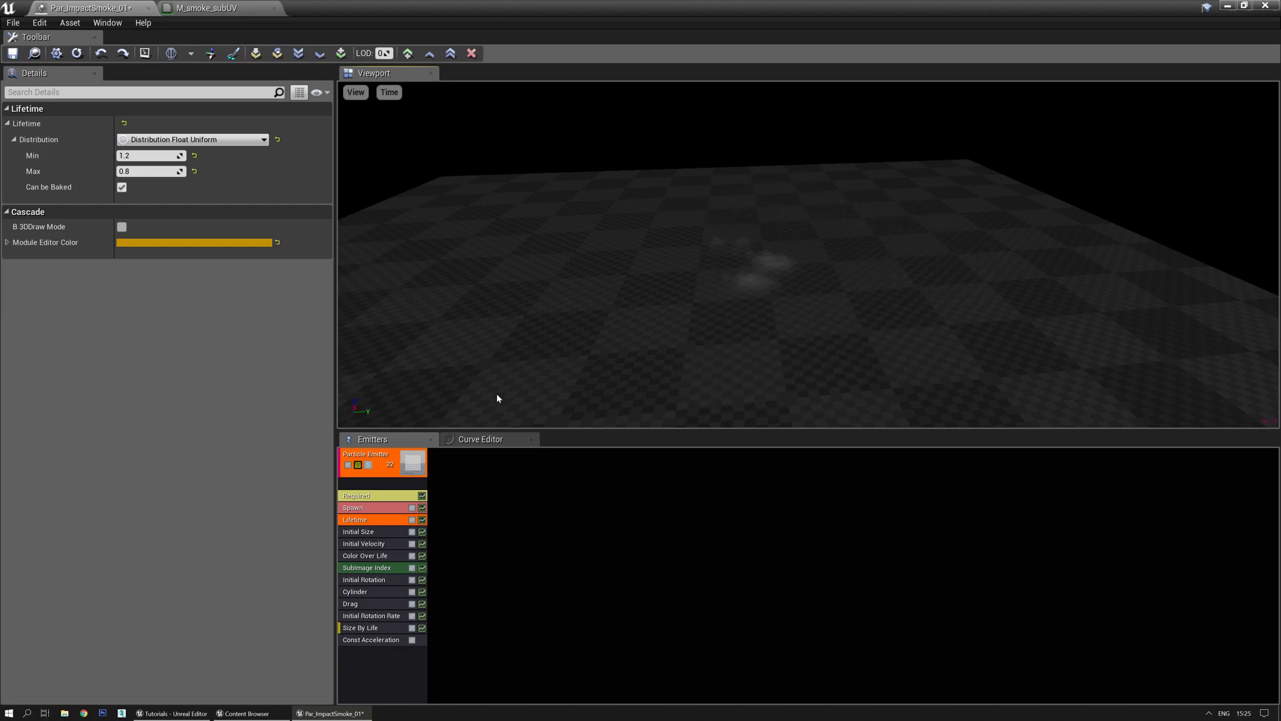
click(386, 555)
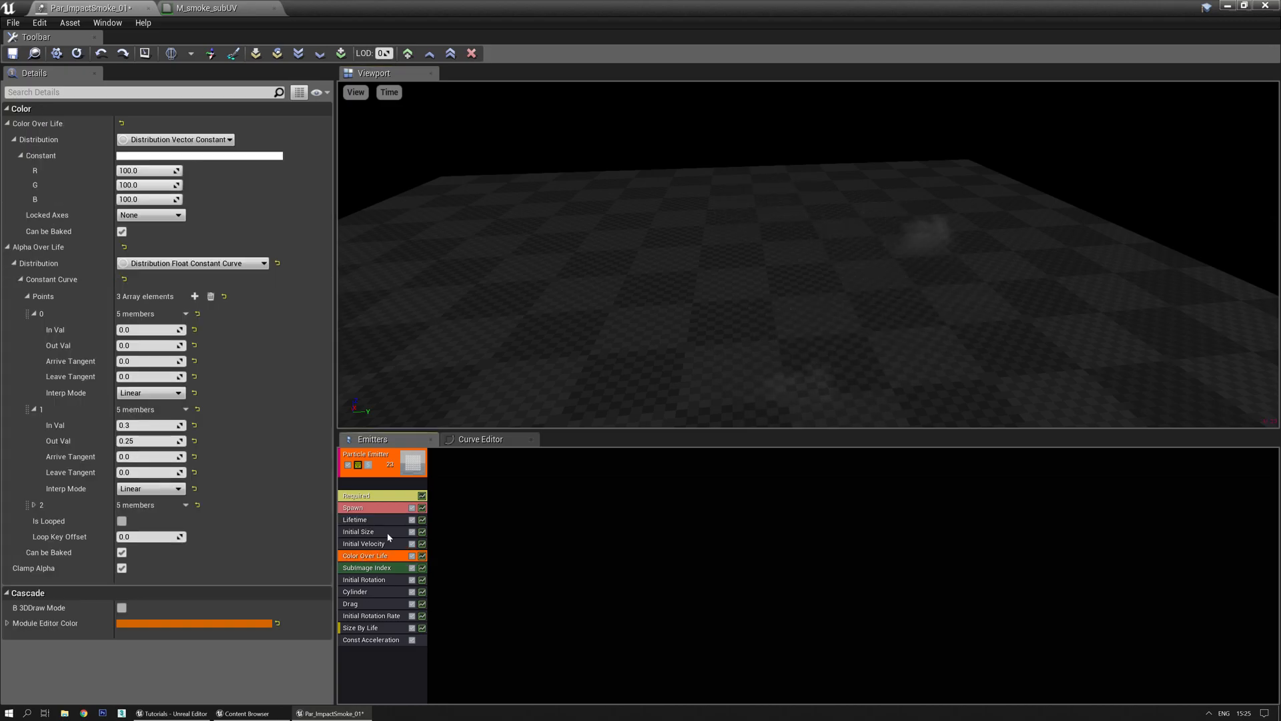
Change the Color Over Life distribution to Distribution Vector Constant Curve and add two points to its constant curve
click(220, 140)
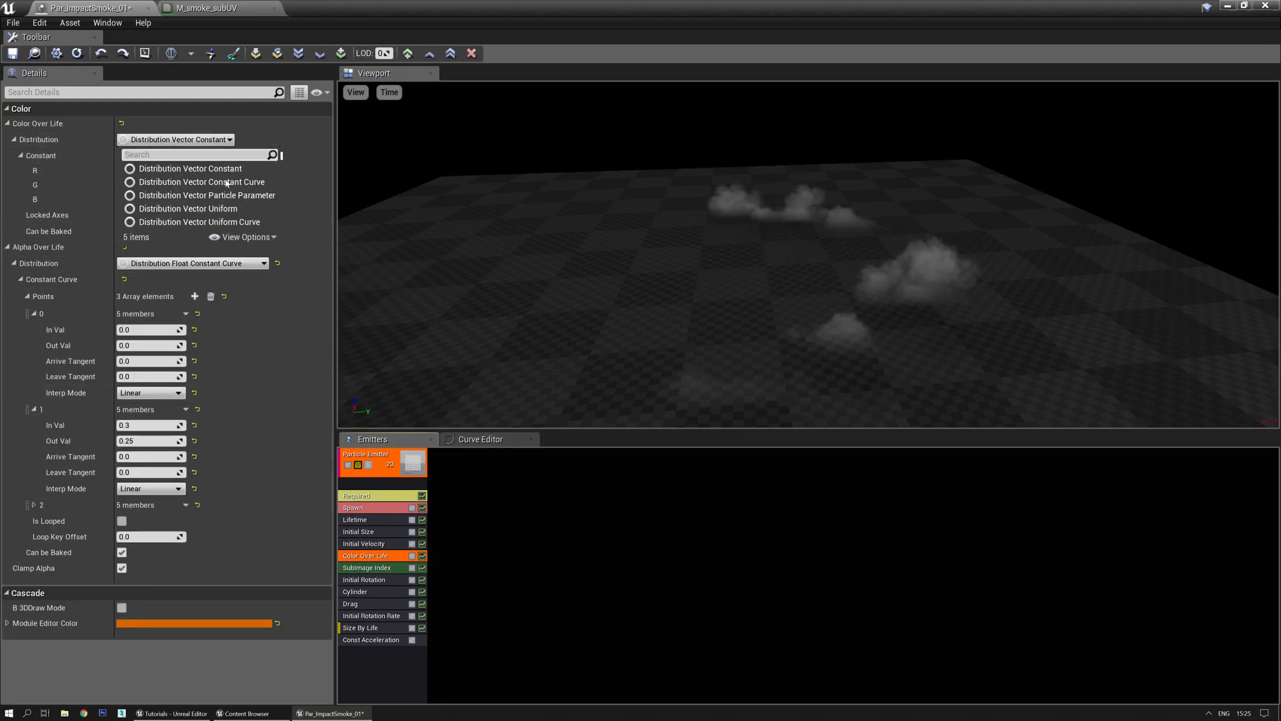
click(180, 193)
click(200, 139)
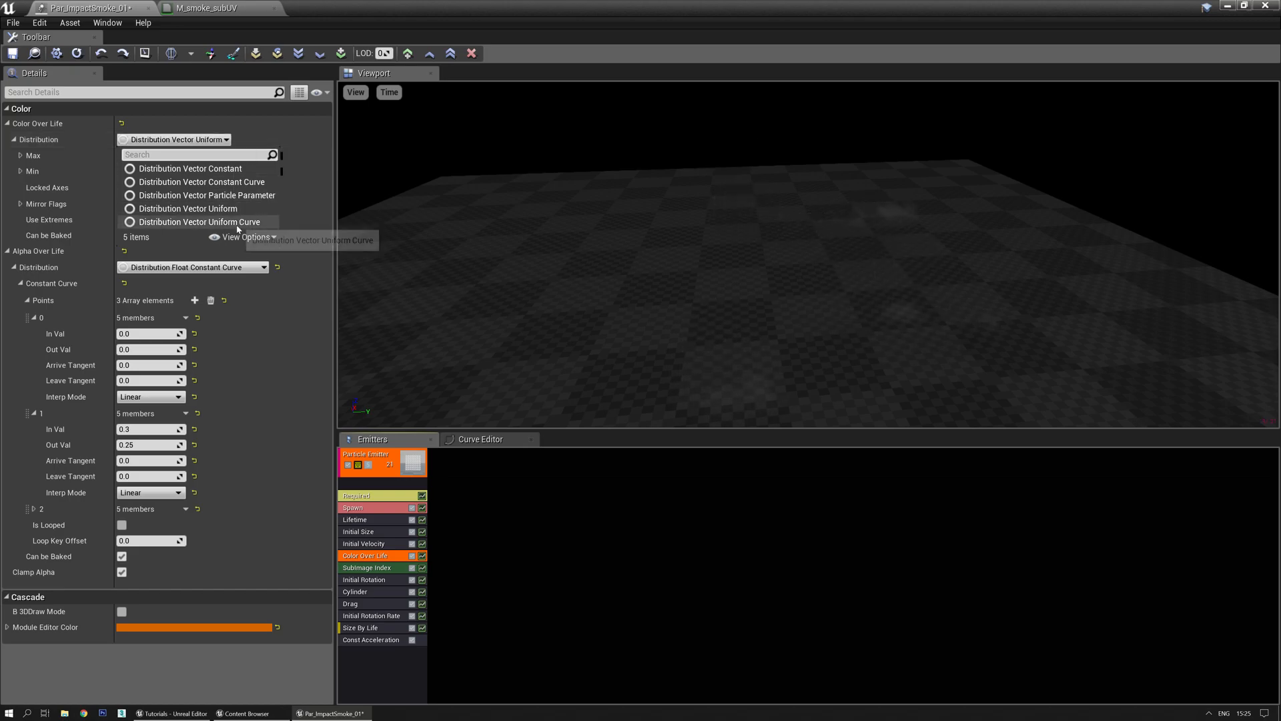
click(202, 182)
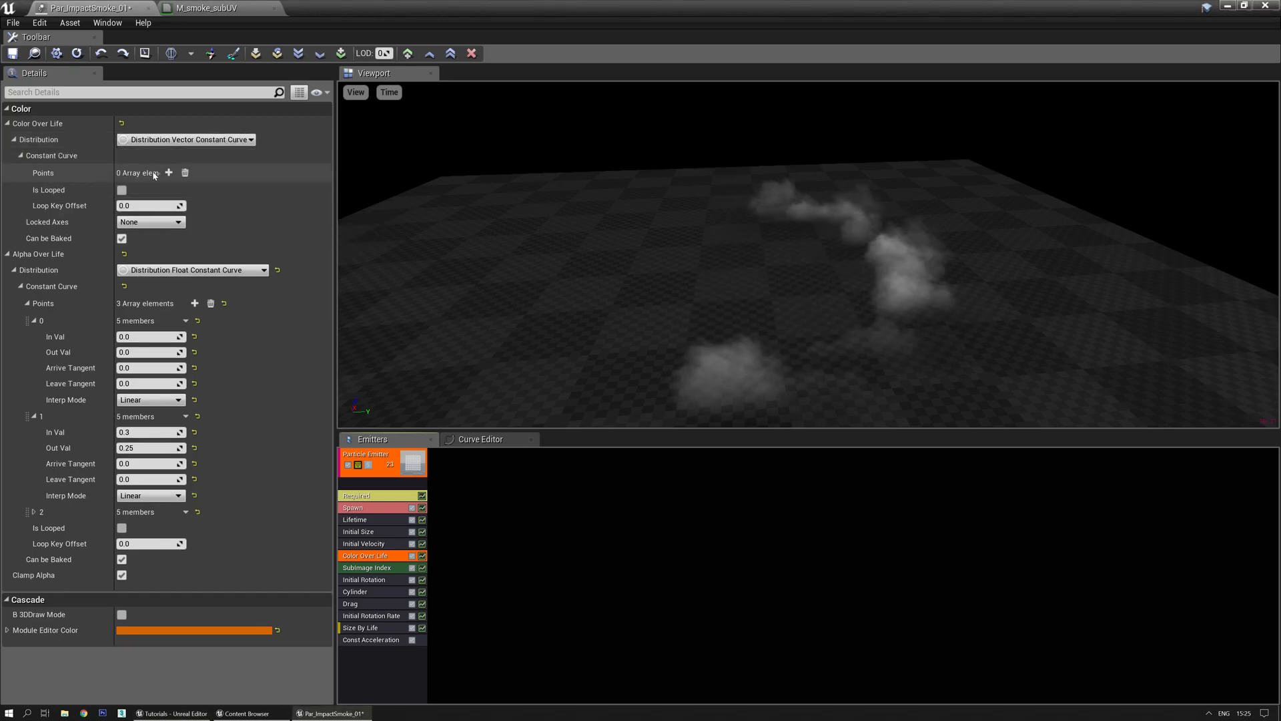
click(168, 173)
click(169, 173)
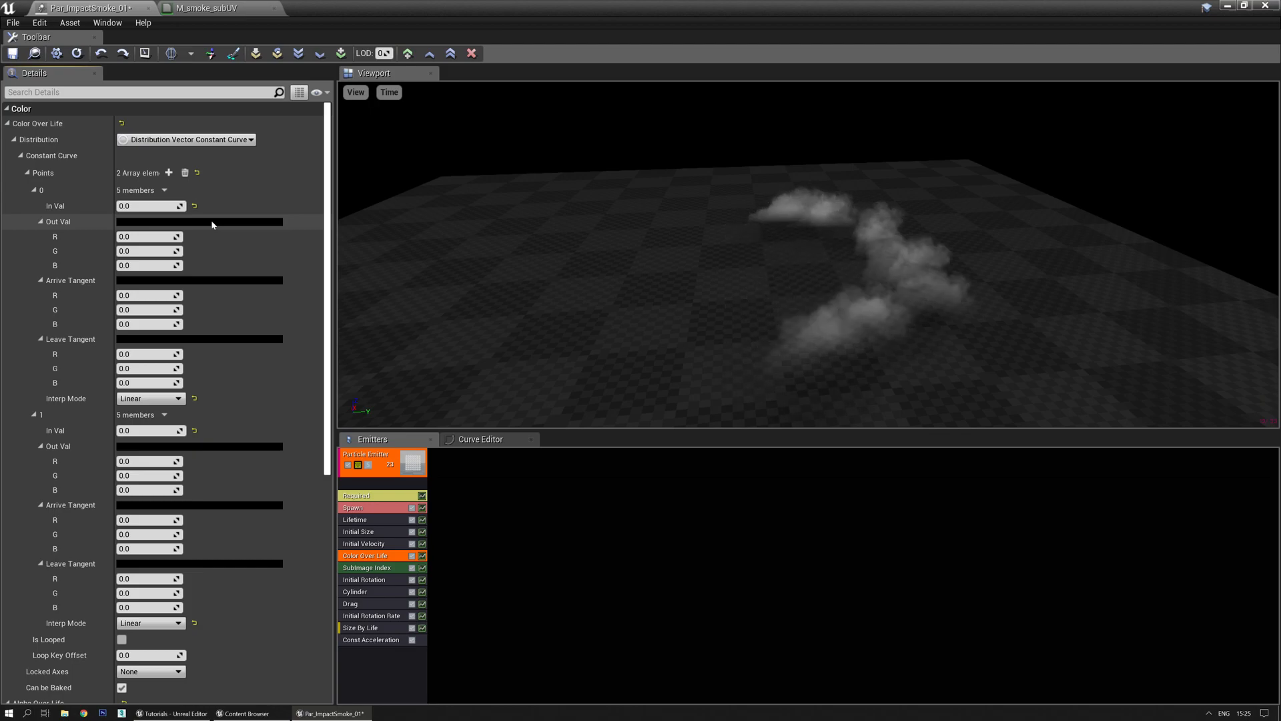
Set the Out Val color of curve point 0 to a dark orange, about R 0.32, G 0.064, B 0
click(212, 222)
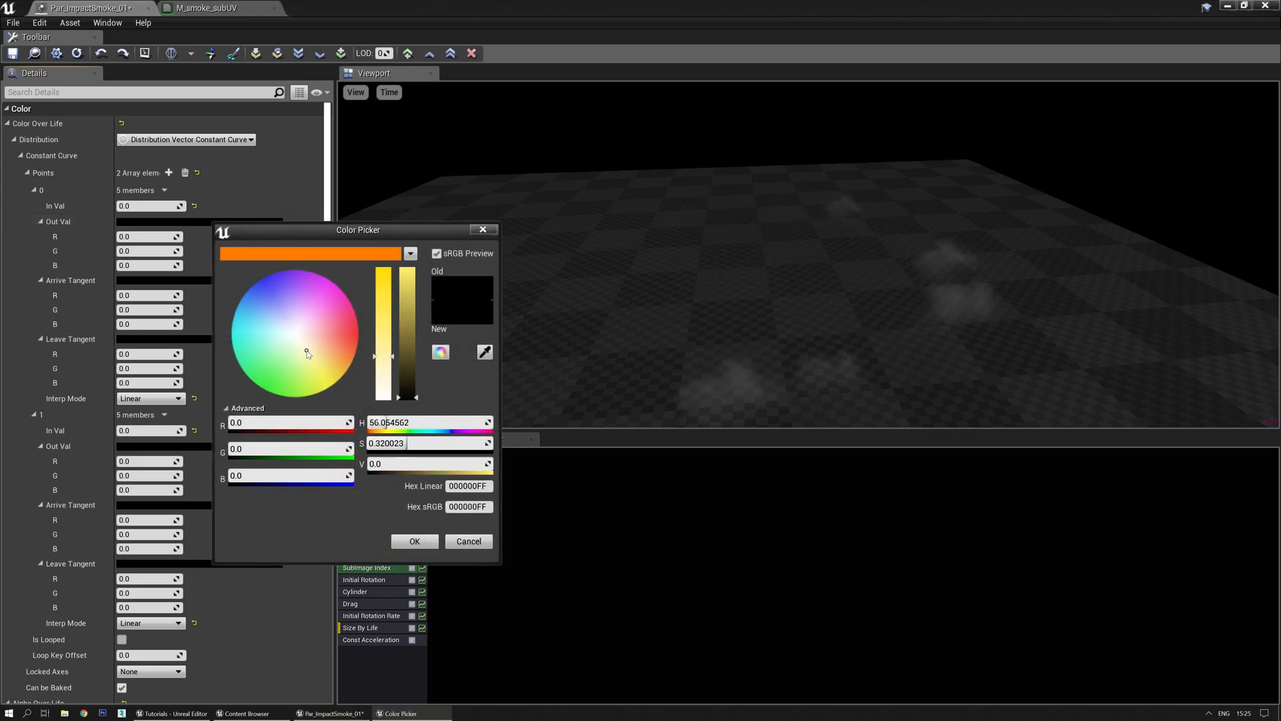
click(353, 254)
click(407, 355)
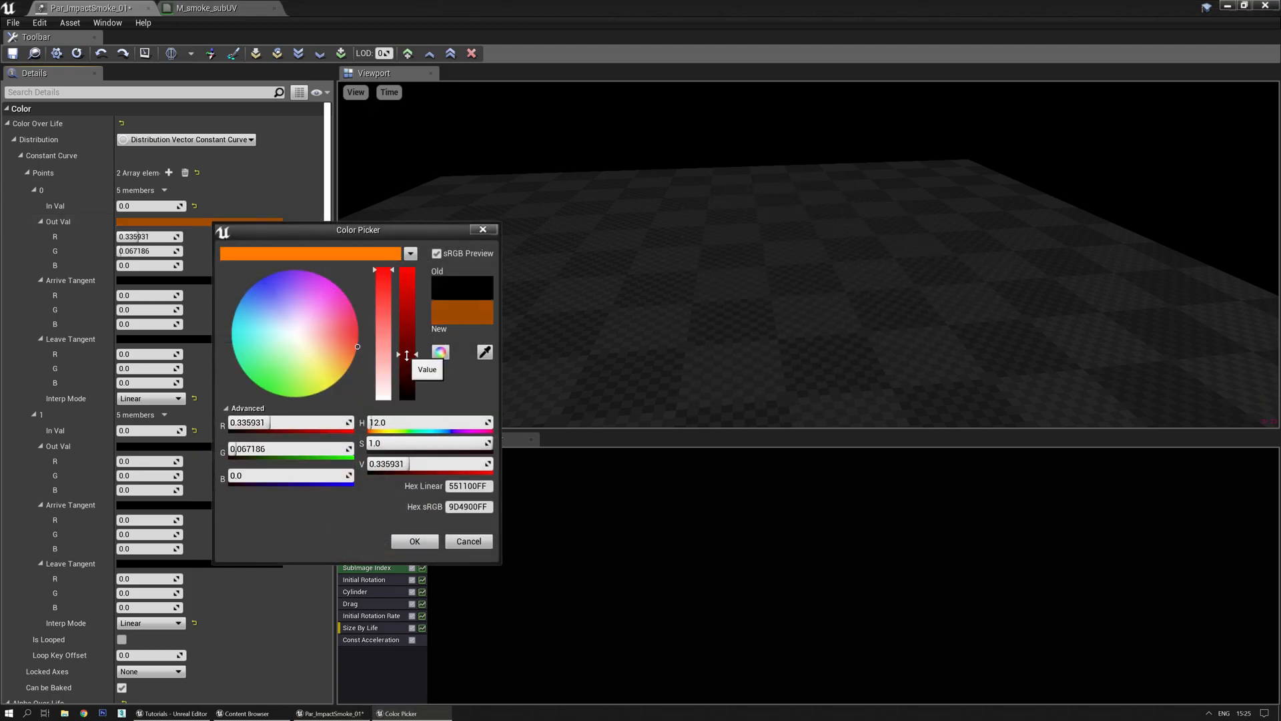
click(411, 544)
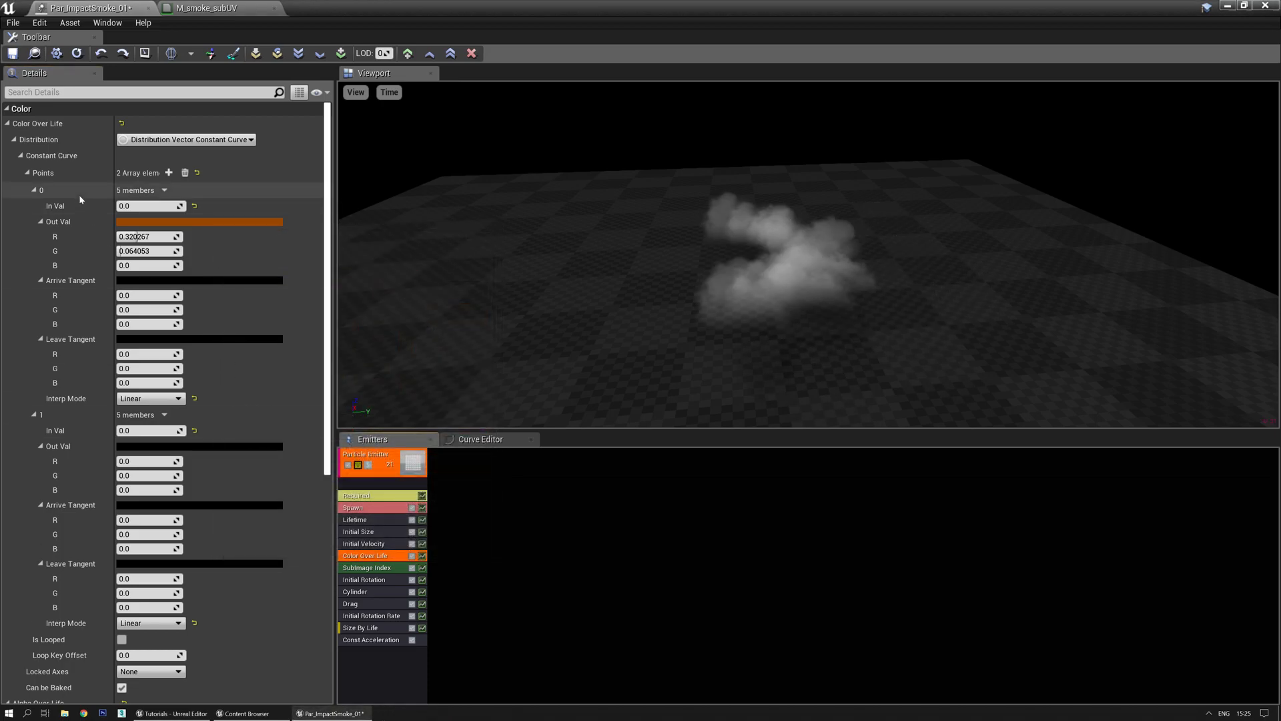
In the M_smoke_subUV material, connect the color Multiply node's output to Emissive Color as well, and save the material
click(207, 8)
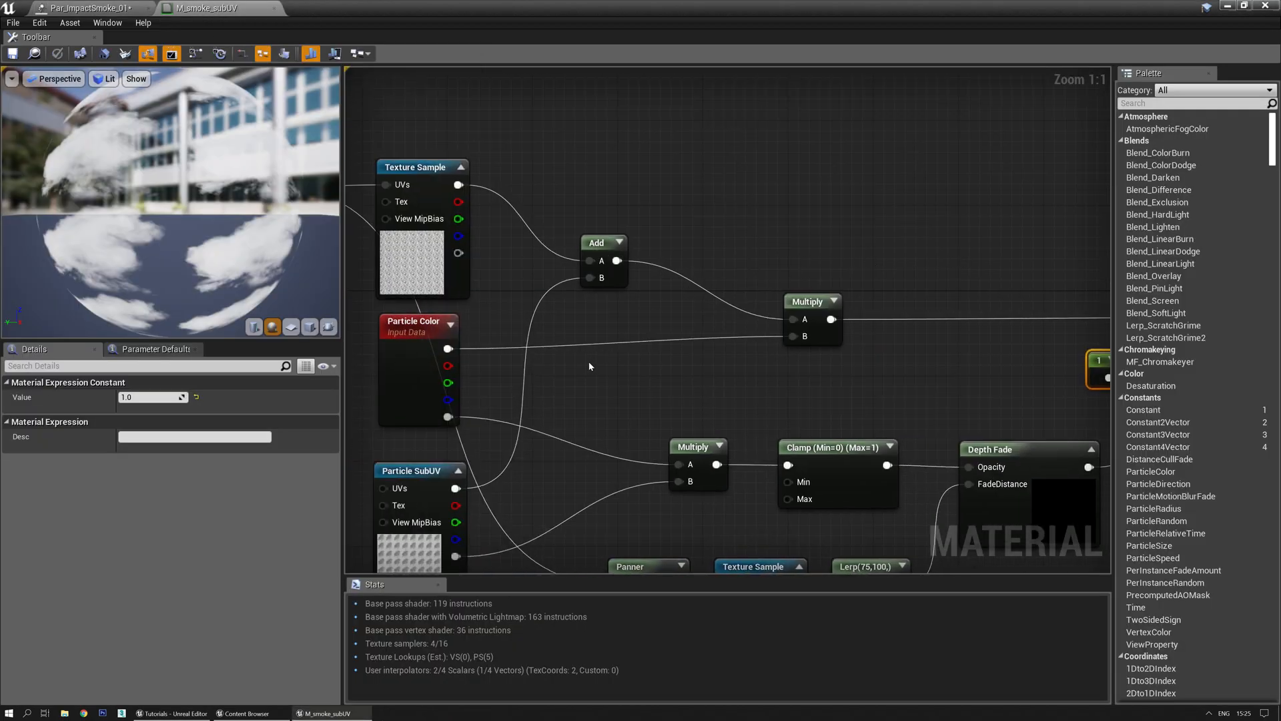
right_drag(906, 371, 506, 344)
right_drag(524, 214, 666, 143)
right_drag(727, 187, 627, 313)
drag(457, 266, 851, 333)
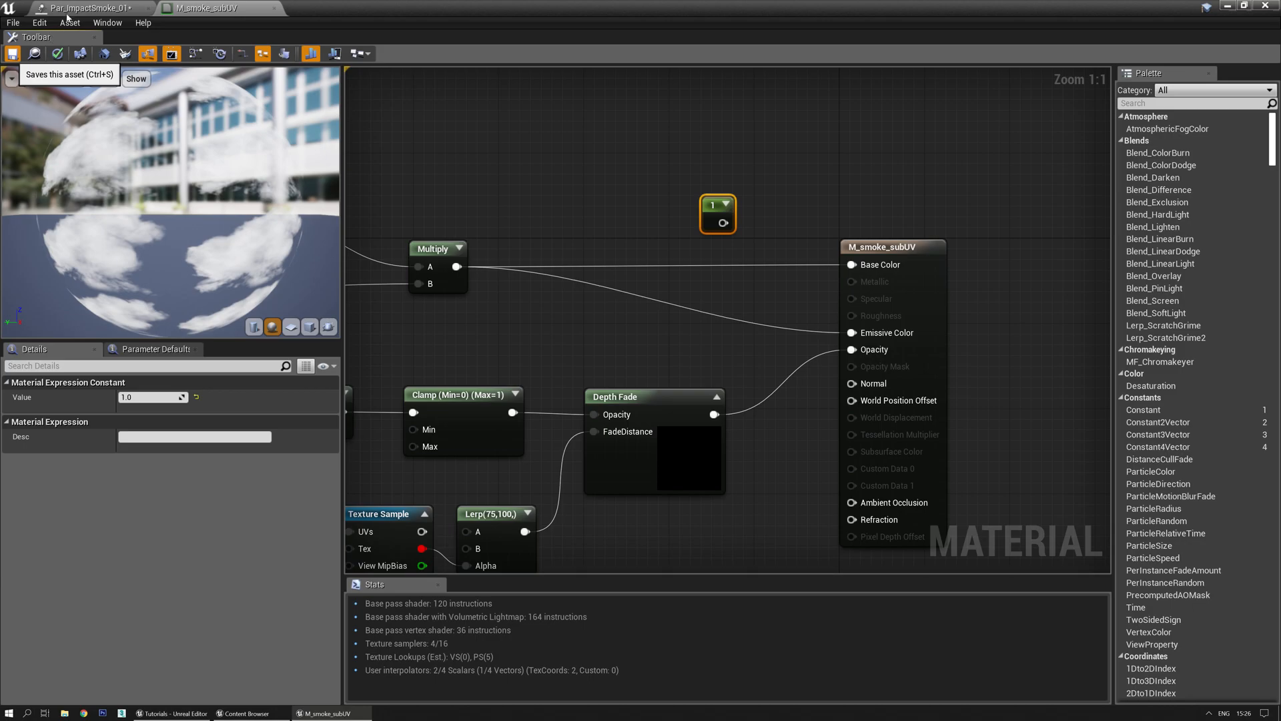
click(13, 53)
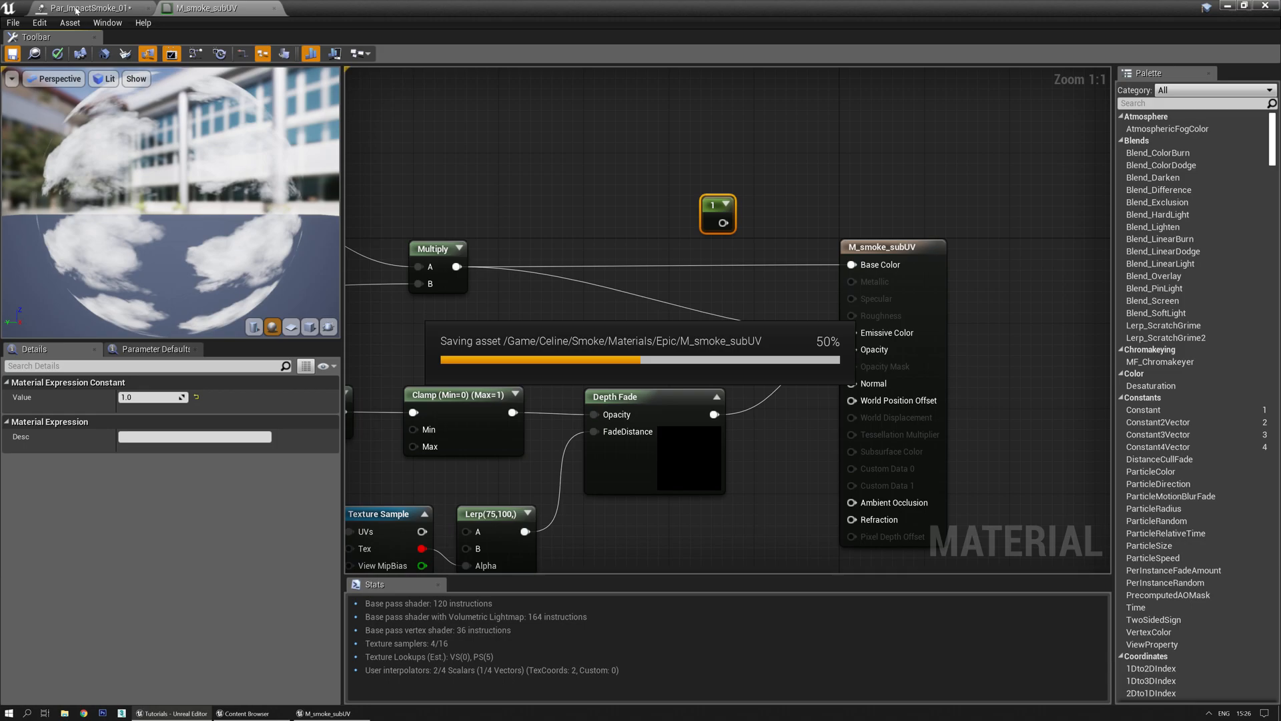
Return to the Par_ImpactSmoke_01 particle system and set the In Val of color curve point 1 to 1
click(75, 8)
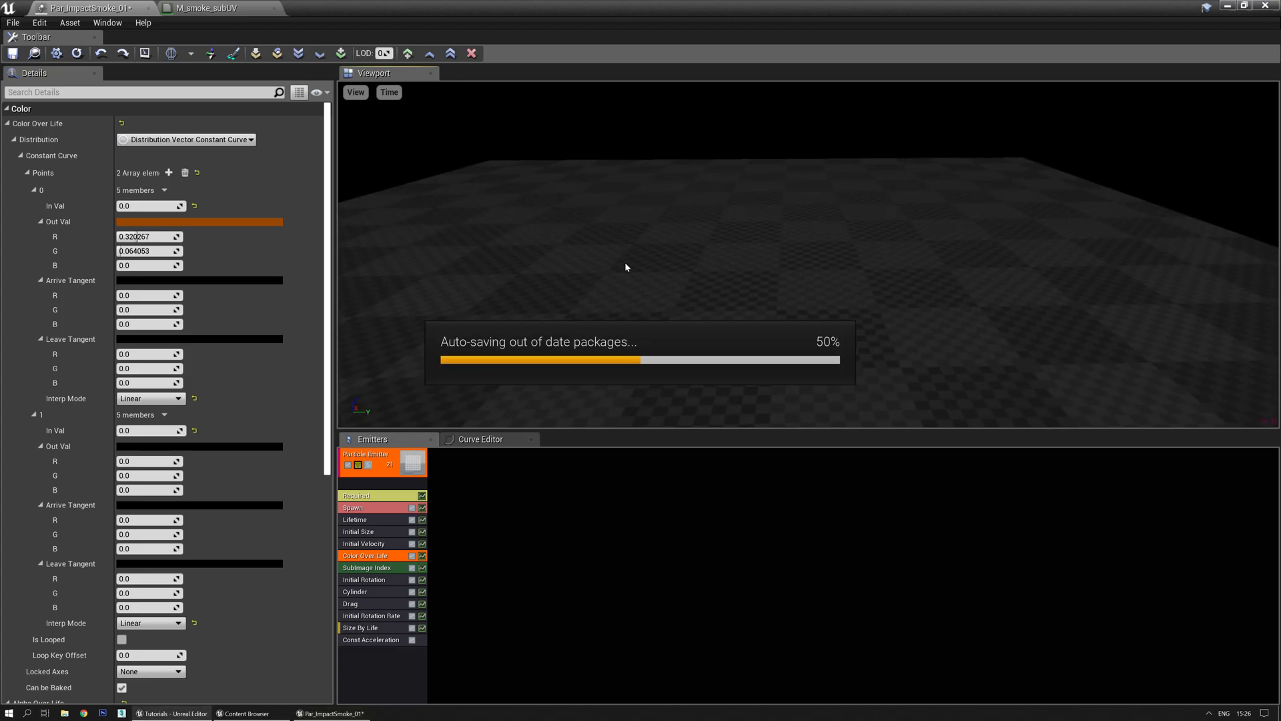
click(136, 431)
text(1)
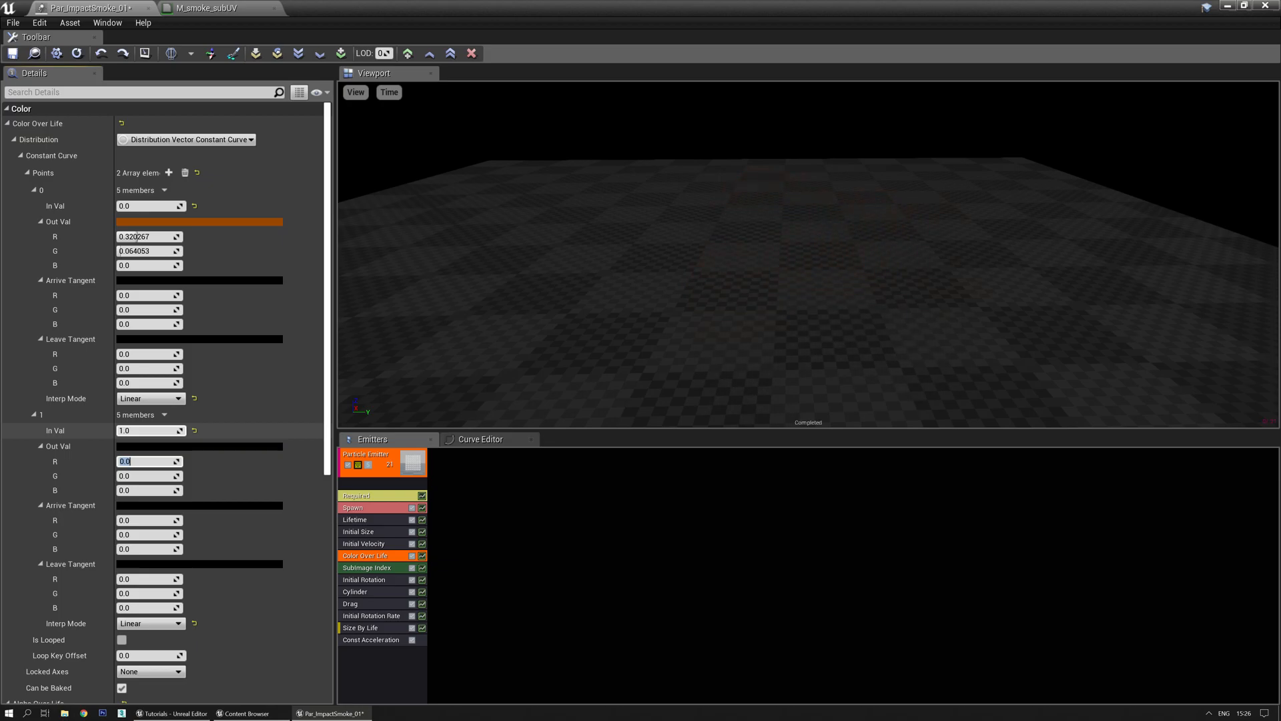
Set the Out Val color of curve point 1 to a warm grey, about R 0.298, G 0.269, B 0.262
click(161, 447)
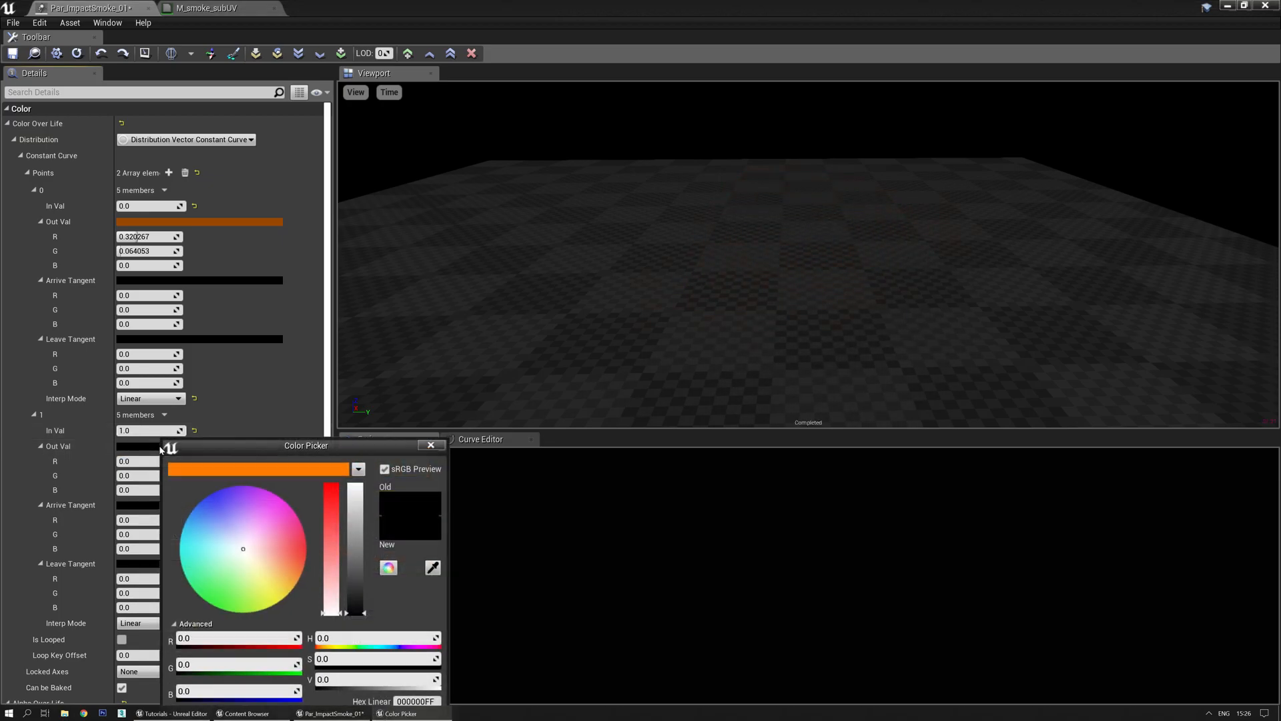
drag(356, 588, 358, 611)
click(300, 468)
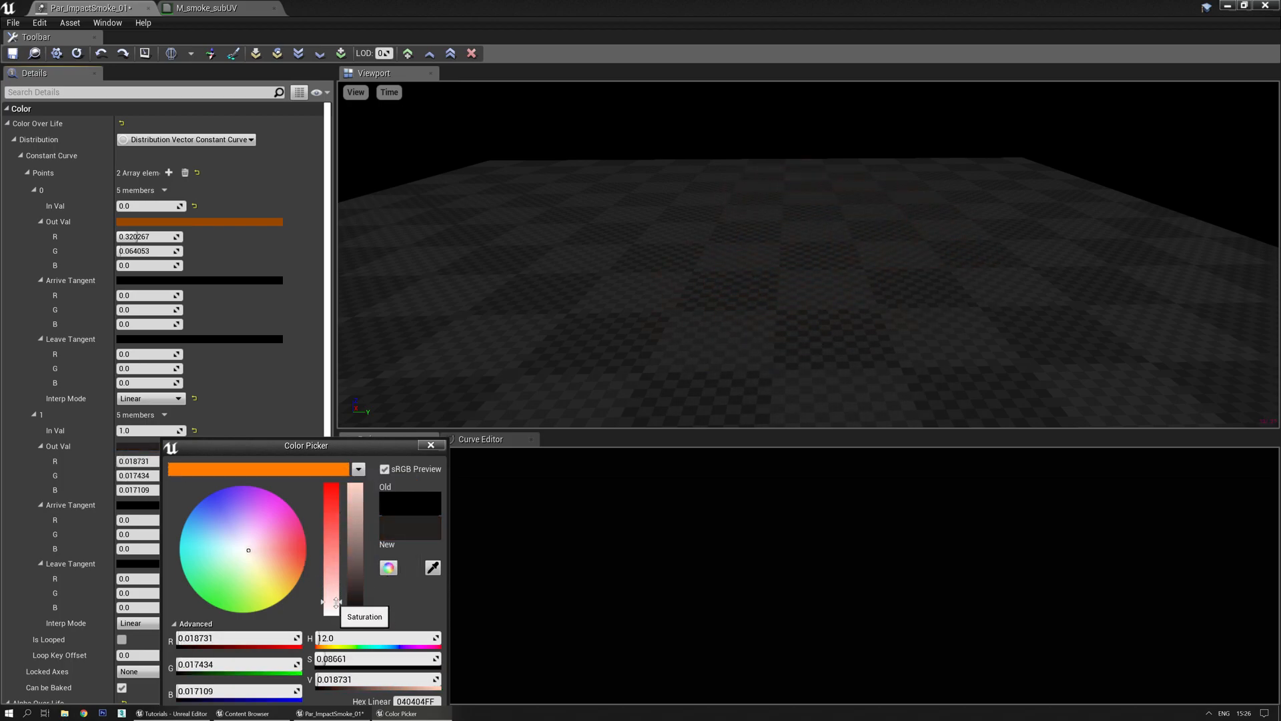
drag(354, 556, 356, 580)
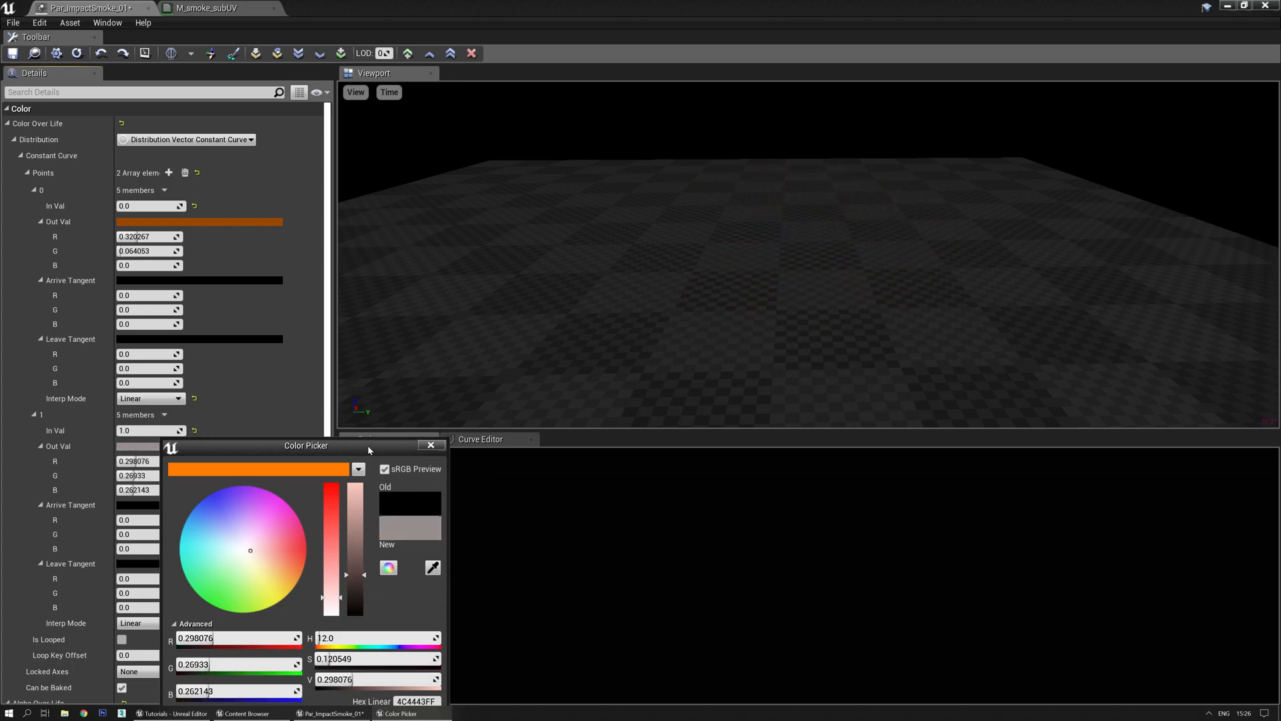
drag(368, 451, 458, 300)
click(450, 609)
Set the In Val of color curve point 1 to 0.25 and save the particle system
click(148, 427)
text(0.25)
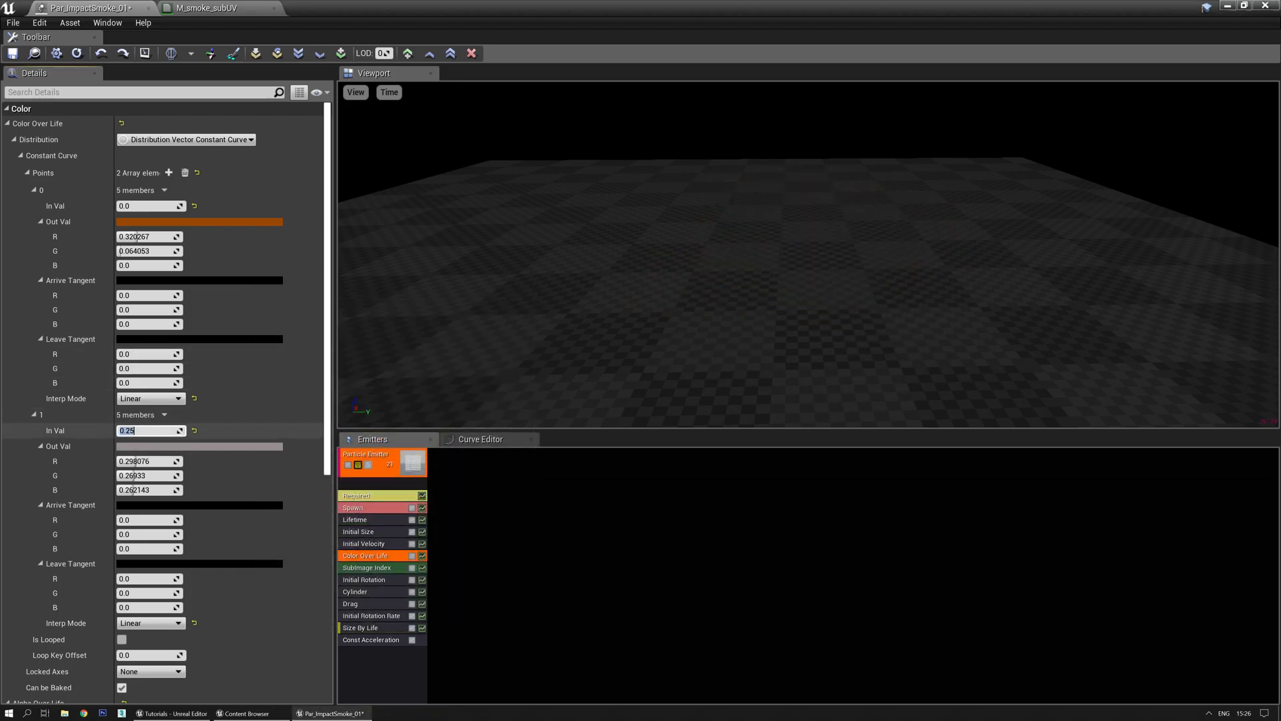
key(Return)
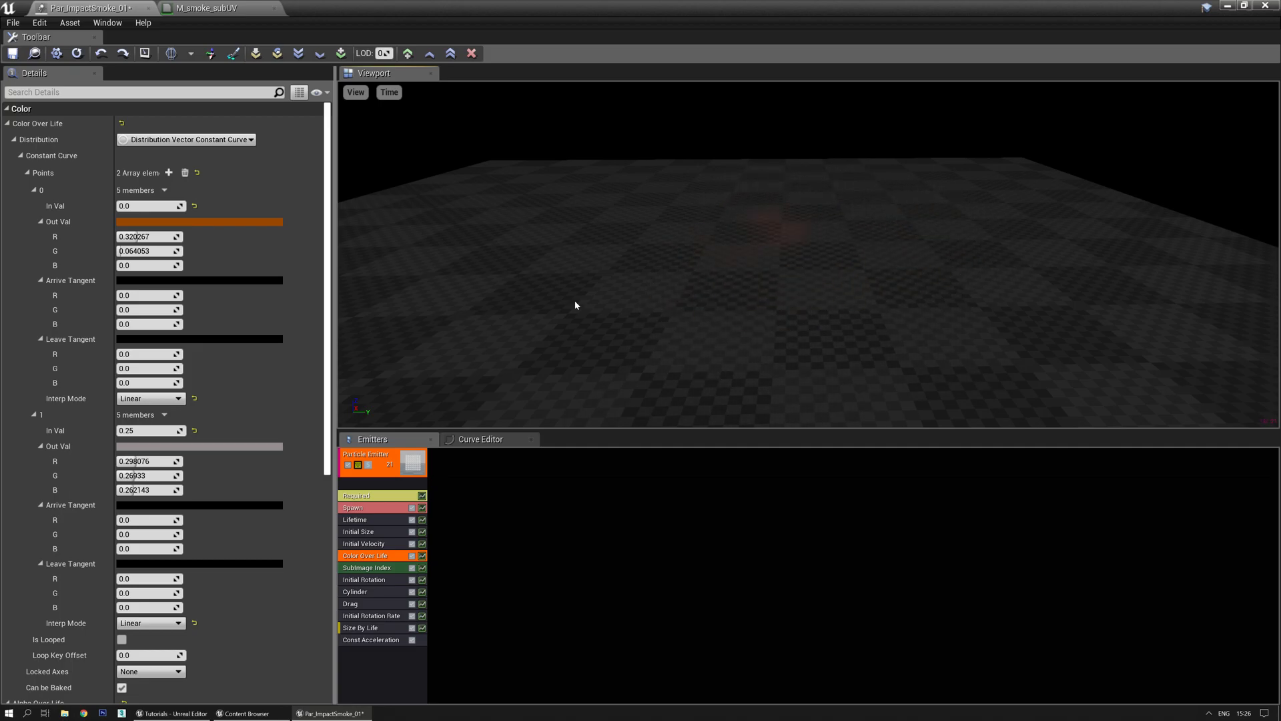
click(12, 53)
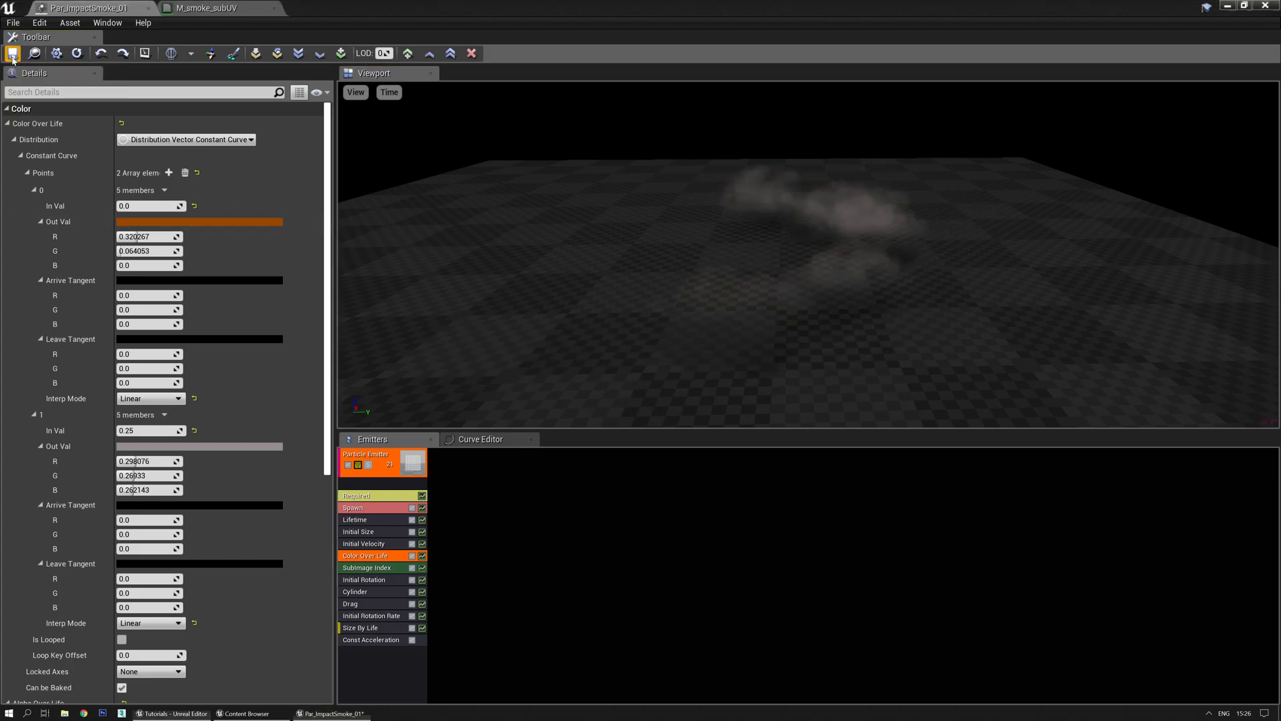
Check the recolored smoke in the level and delete the Par_ImpactSmoke_01 emitter placed there
drag(424, 13, 0, 133)
right_drag(485, 384, 478, 372)
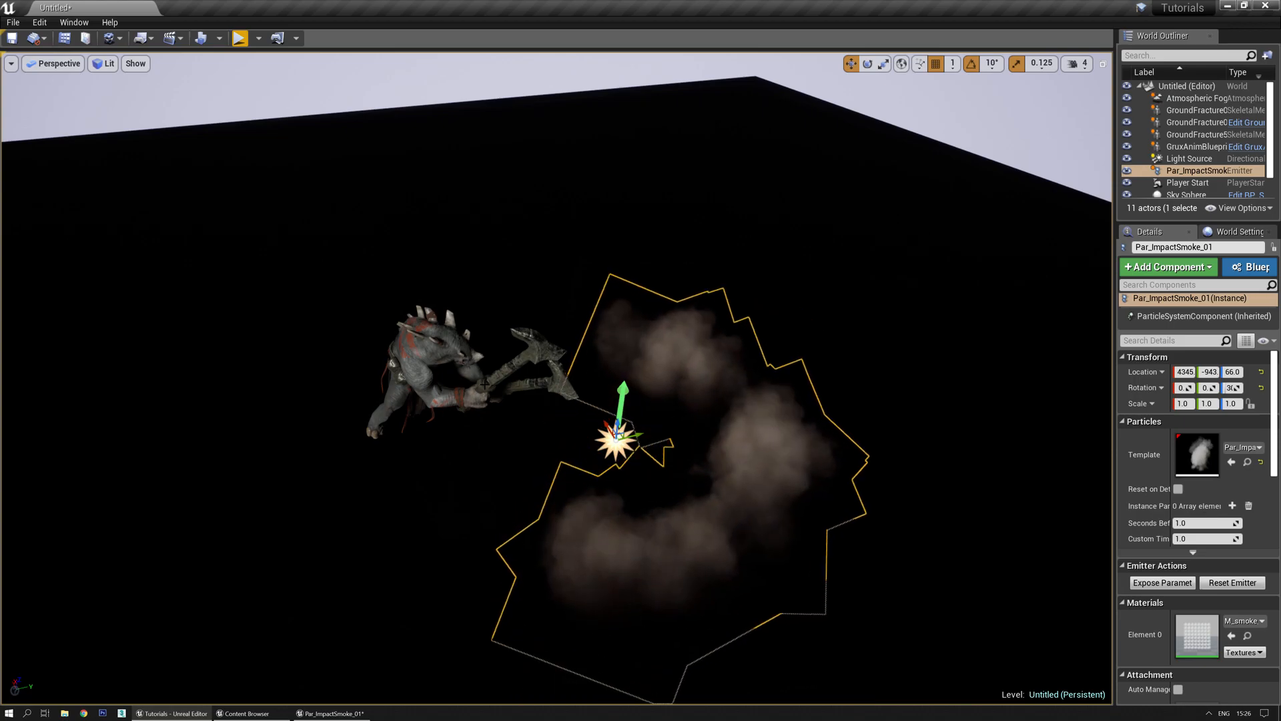
right_drag(632, 494, 630, 483)
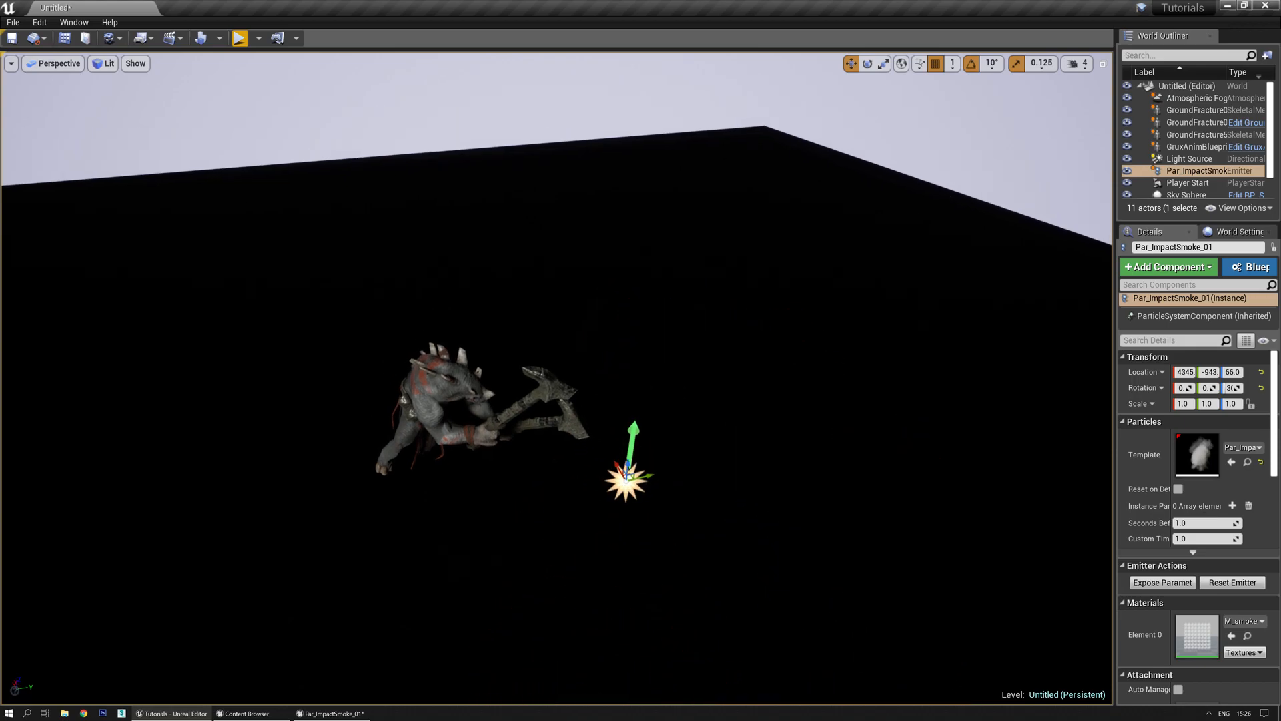
key(Delete)
Select the Grux character in the level and open its assigned RMB_60fps1 animation for editing
click(429, 394)
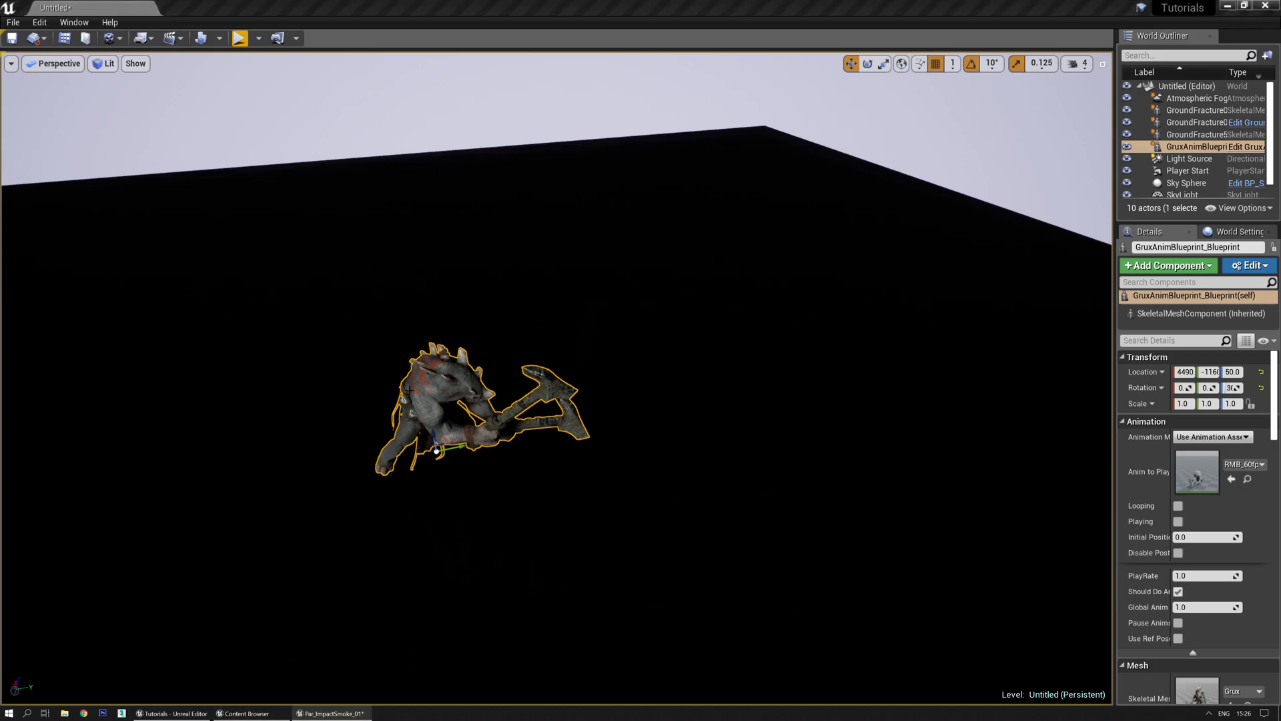
mouse_move(443, 401)
mouse_down()
mouse_move(444, 387)
mouse_move(444, 400)
mouse_up()
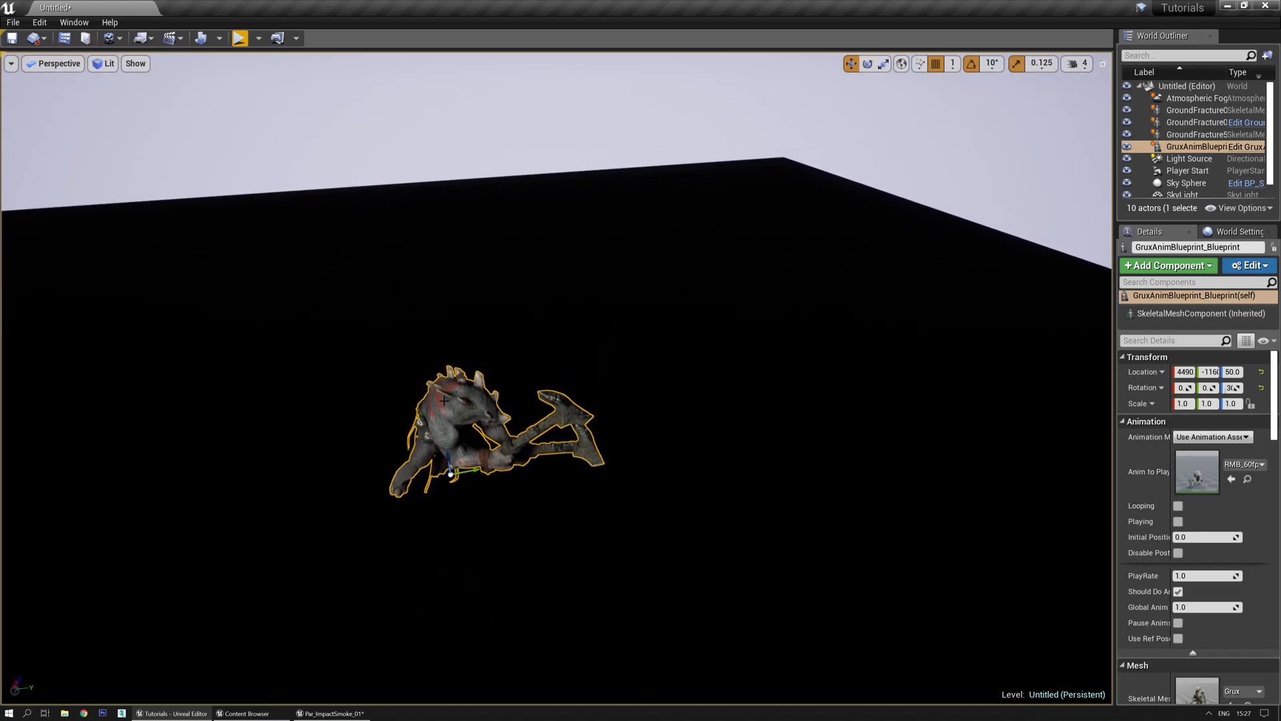
double_click(444, 401)
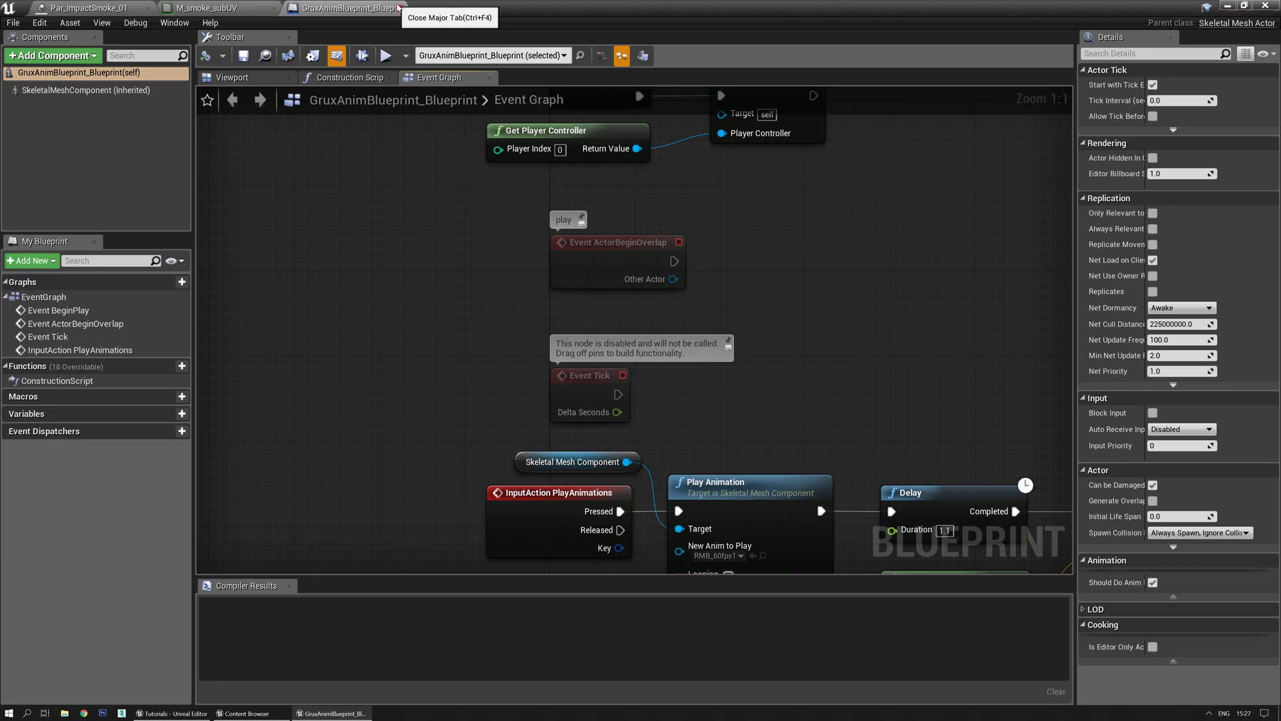
click(397, 8)
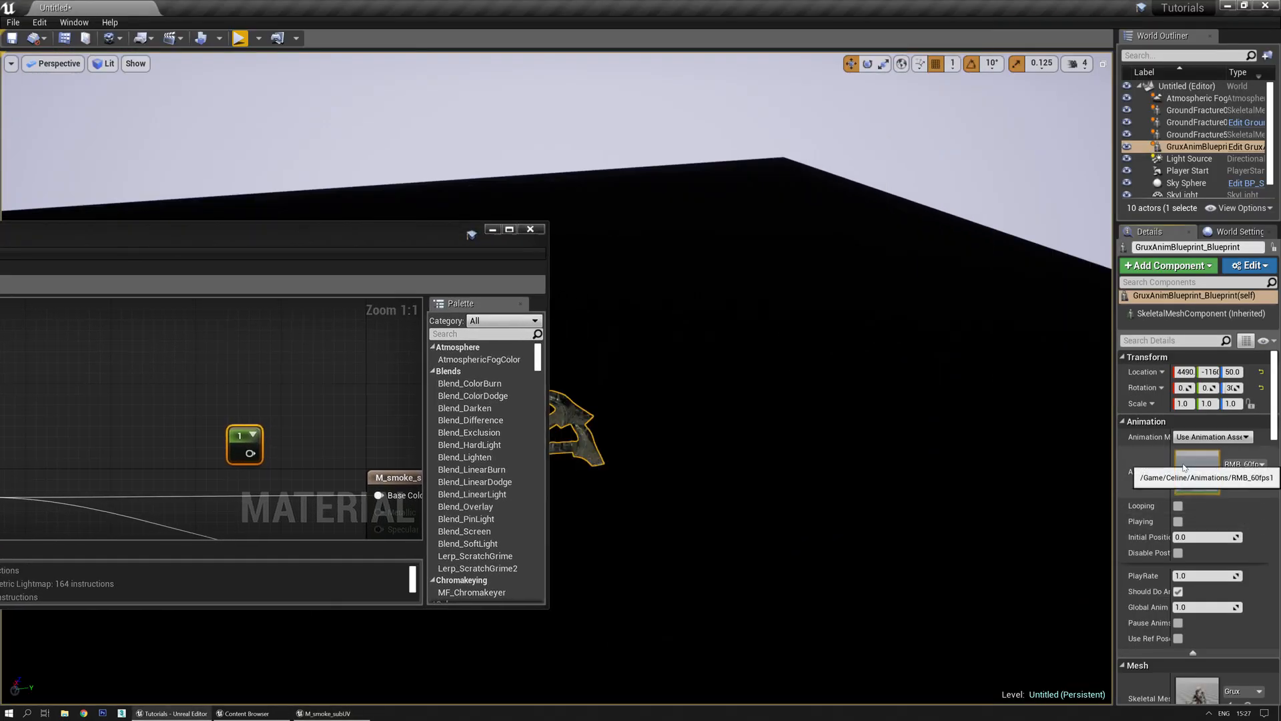
double_click(1184, 466)
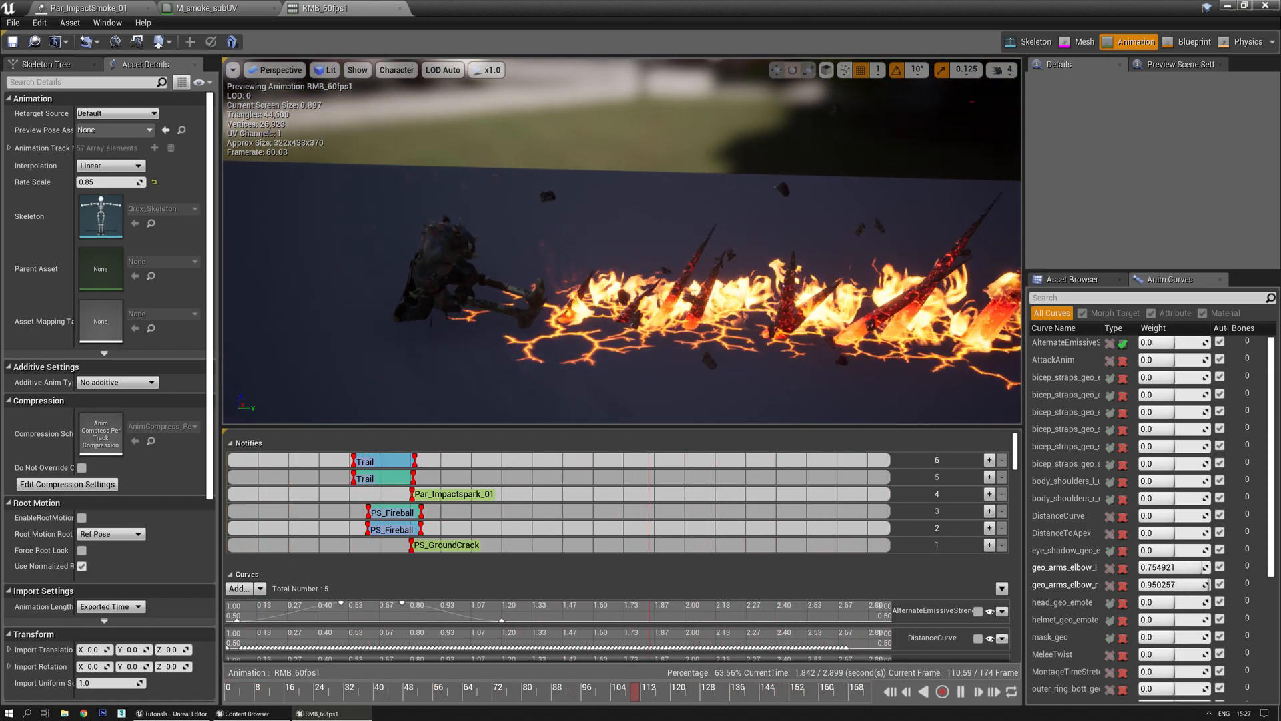
Add a seventh notify track and place a Play Particle Effect notify on it at about frame 53
click(991, 460)
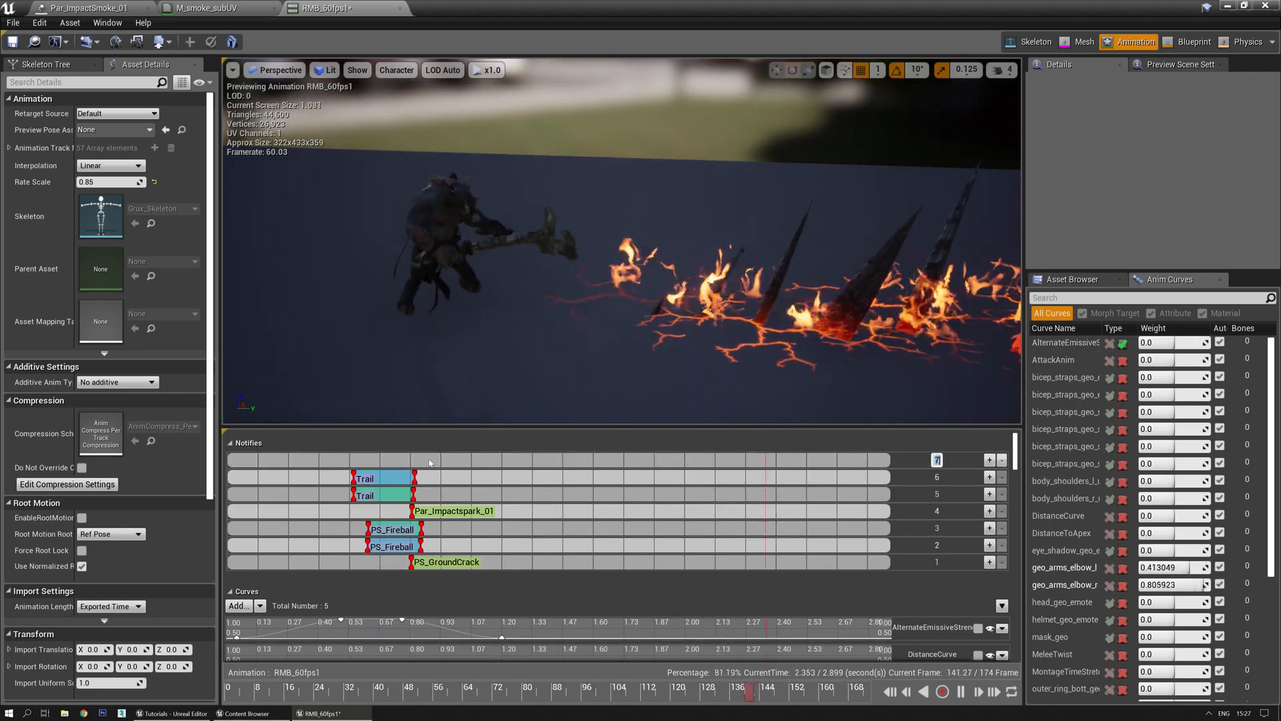
right_click(431, 461)
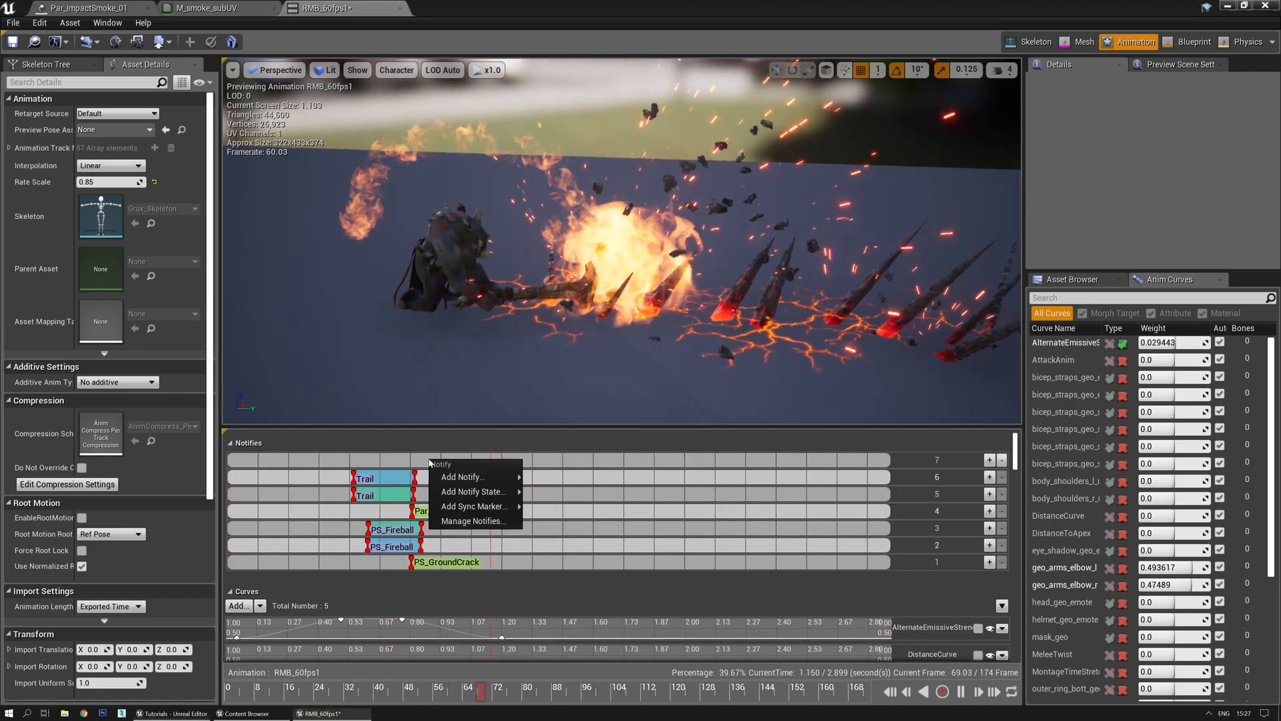
mouse_move(463, 477)
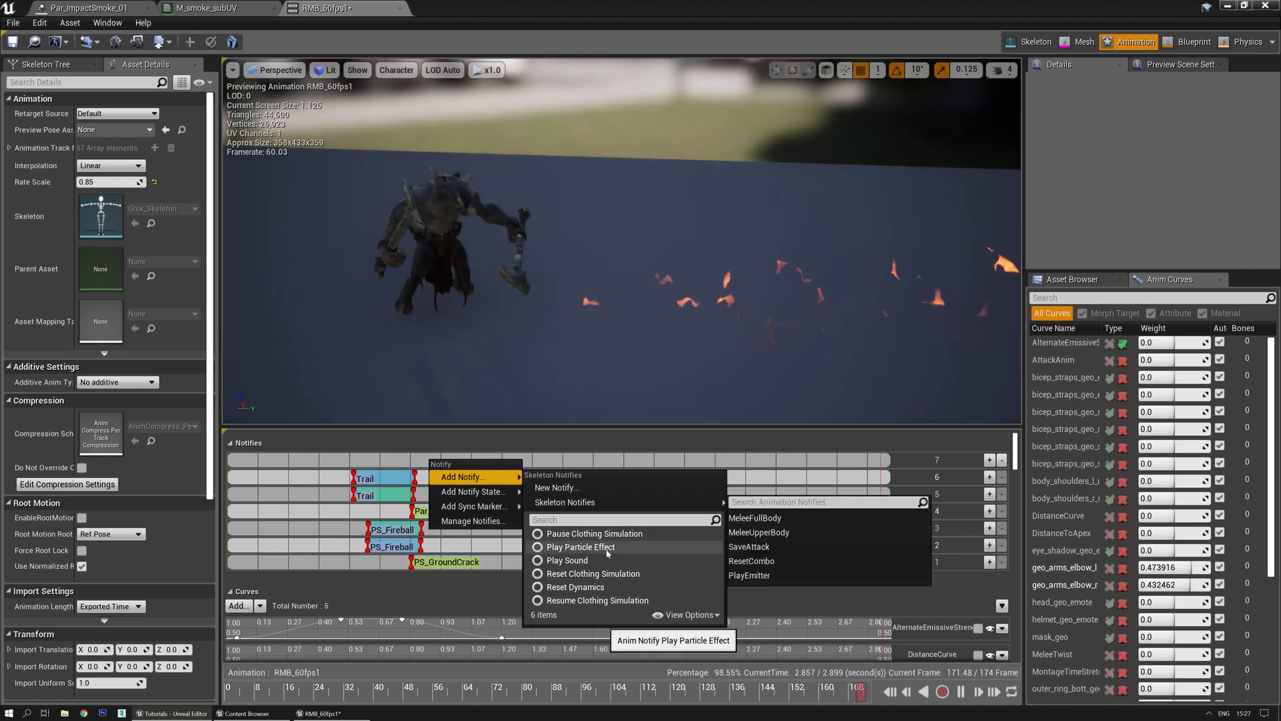
click(600, 548)
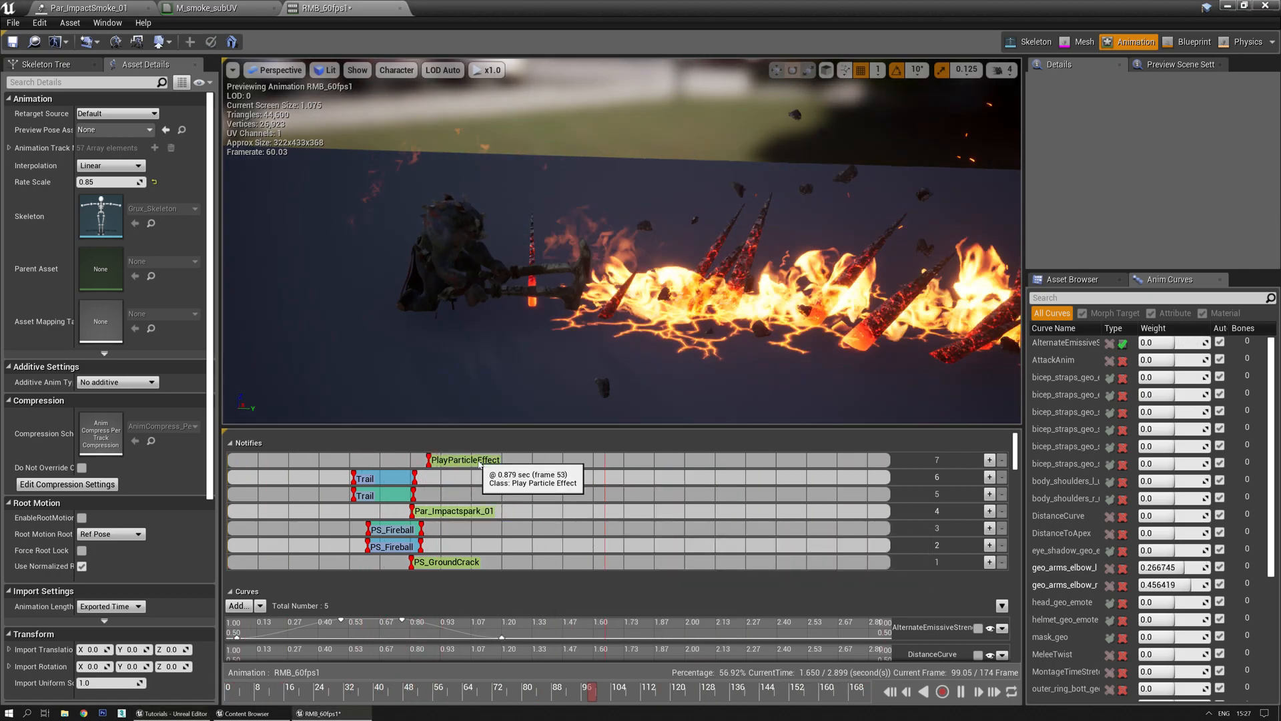
Assign Par_ImpactSmoke_01 from the Content Browser as the particle system of the new Play Particle Effect notify
click(248, 715)
click(461, 400)
click(1178, 154)
click(1175, 154)
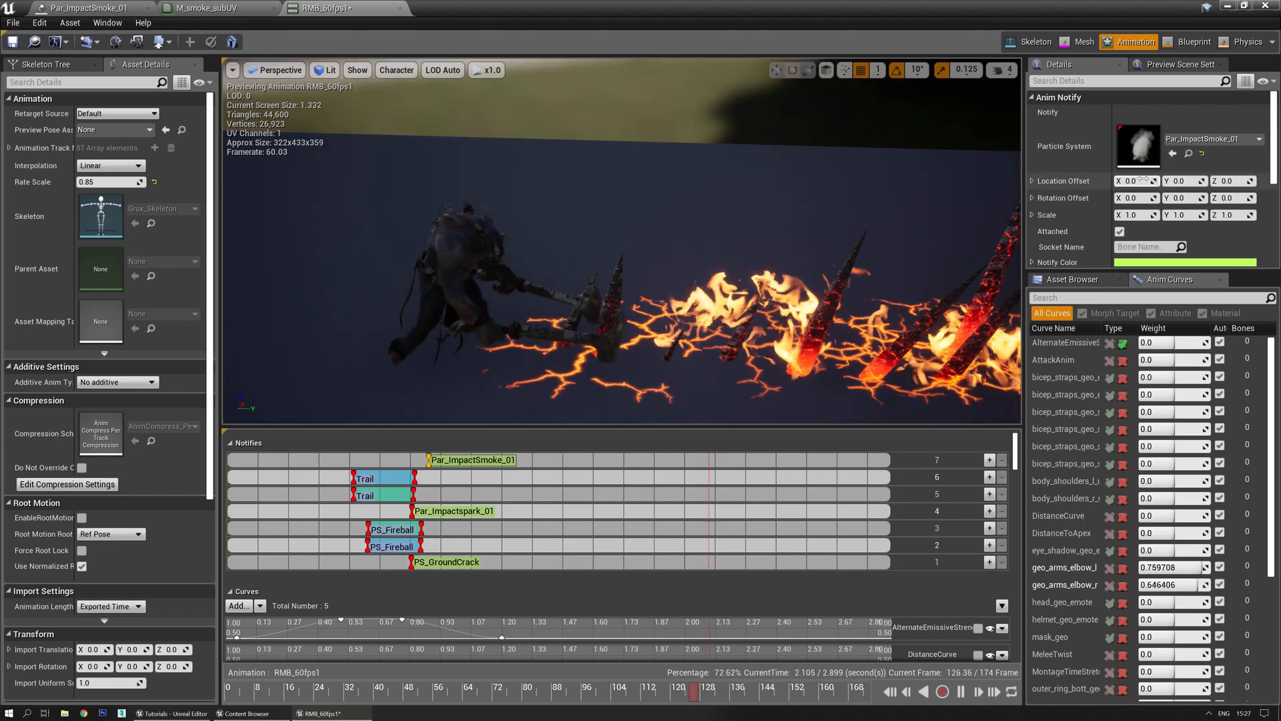
Set the smoke notify's Location Offset Y to 80
click(1175, 183)
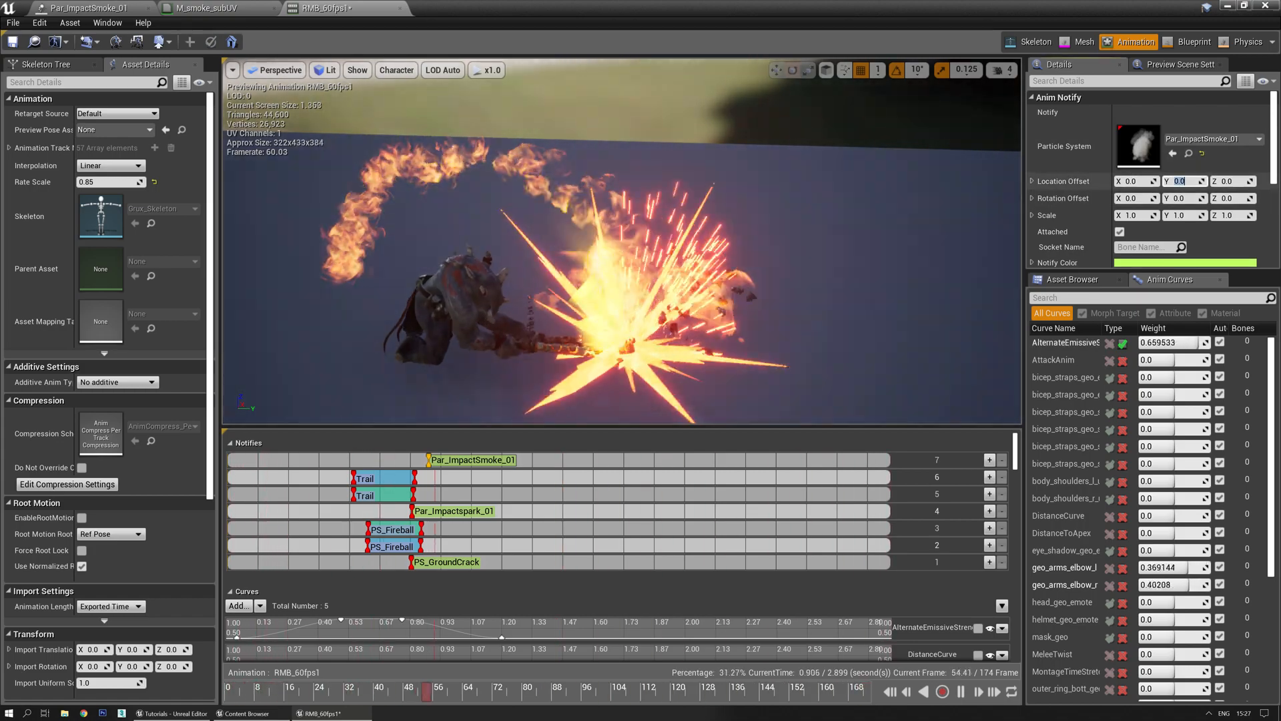
text(80)
key(Return)
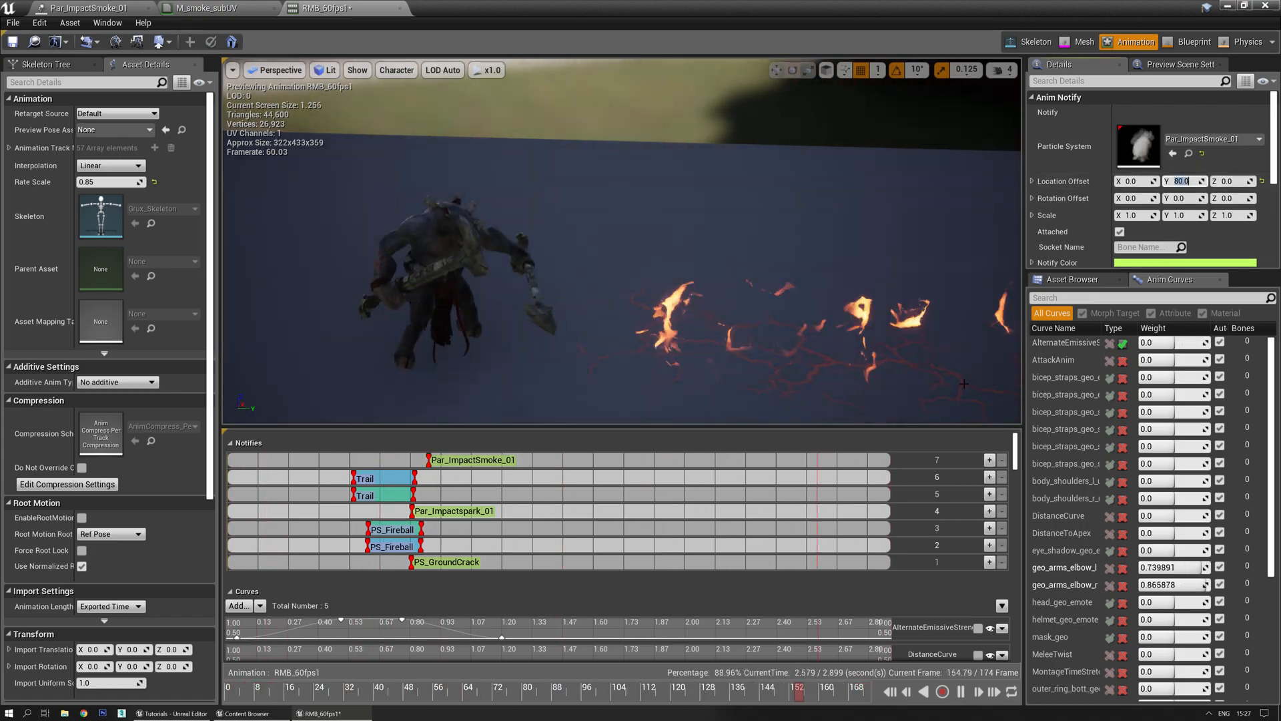
Consult the Par_Impactspark_01 notify, set the smoke notify's Location Offset Y to 230, and inspect the effect in the animation preview
click(469, 512)
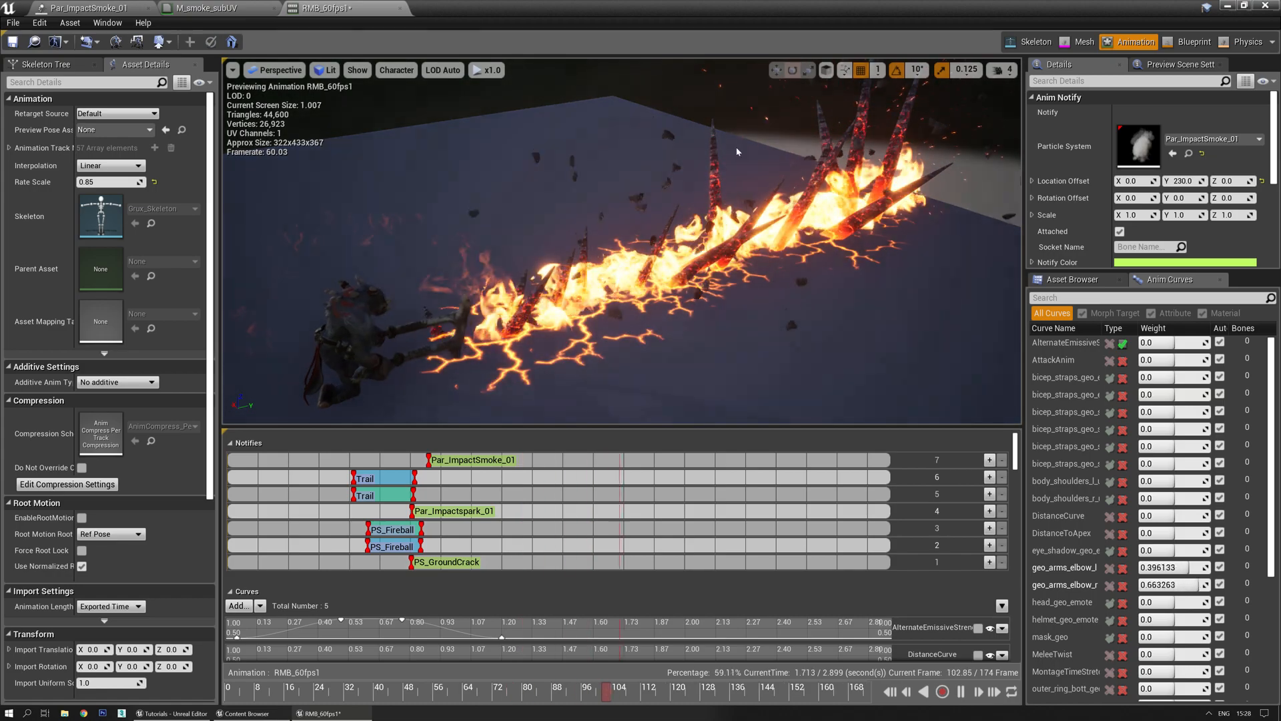
right_drag(726, 175, 635, 239)
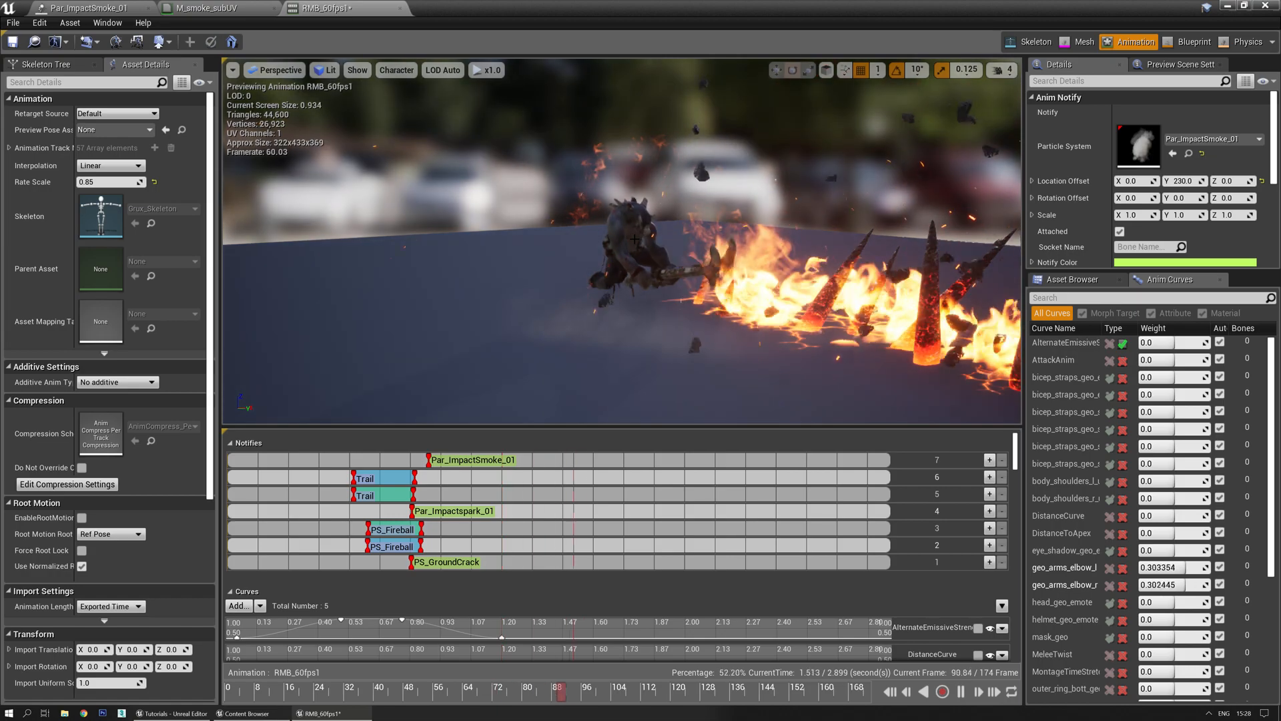
right_drag(635, 239, 714, 240)
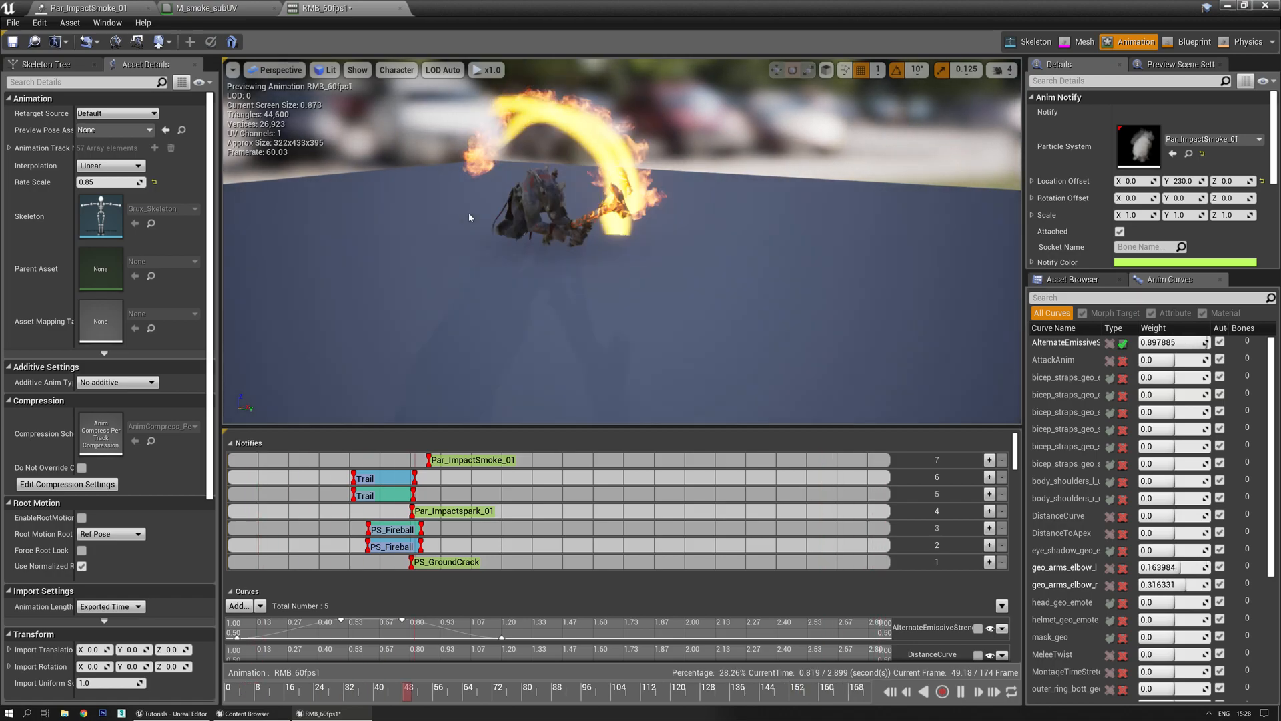
Examine the attack animation's effects in the Shader Complexity view mode and return the preview to Lit
click(357, 70)
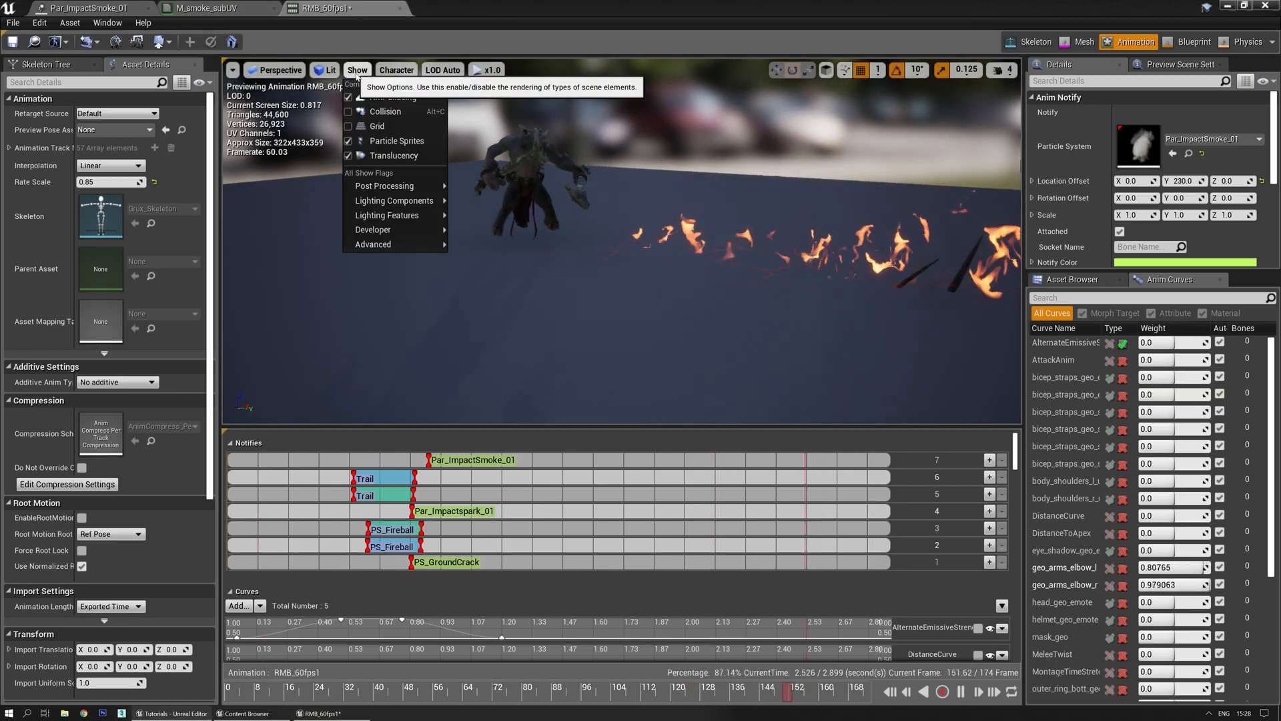
click(327, 70)
mouse_move(378, 214)
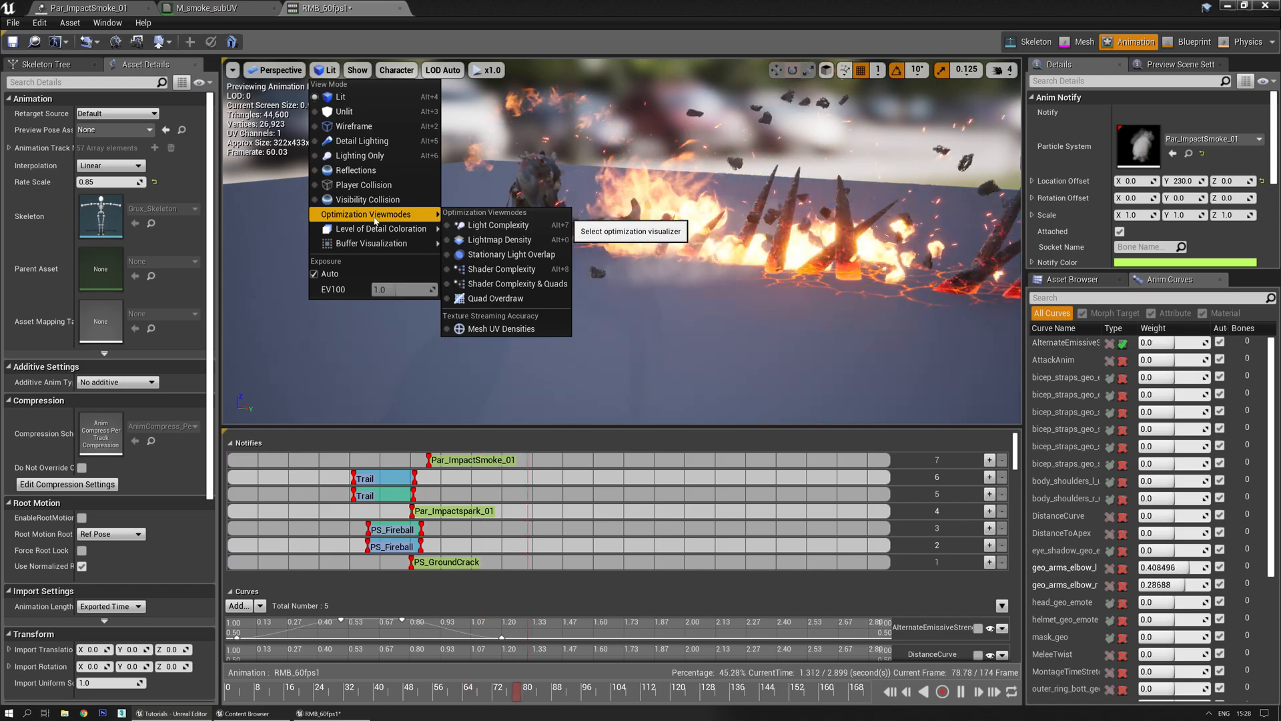
click(502, 257)
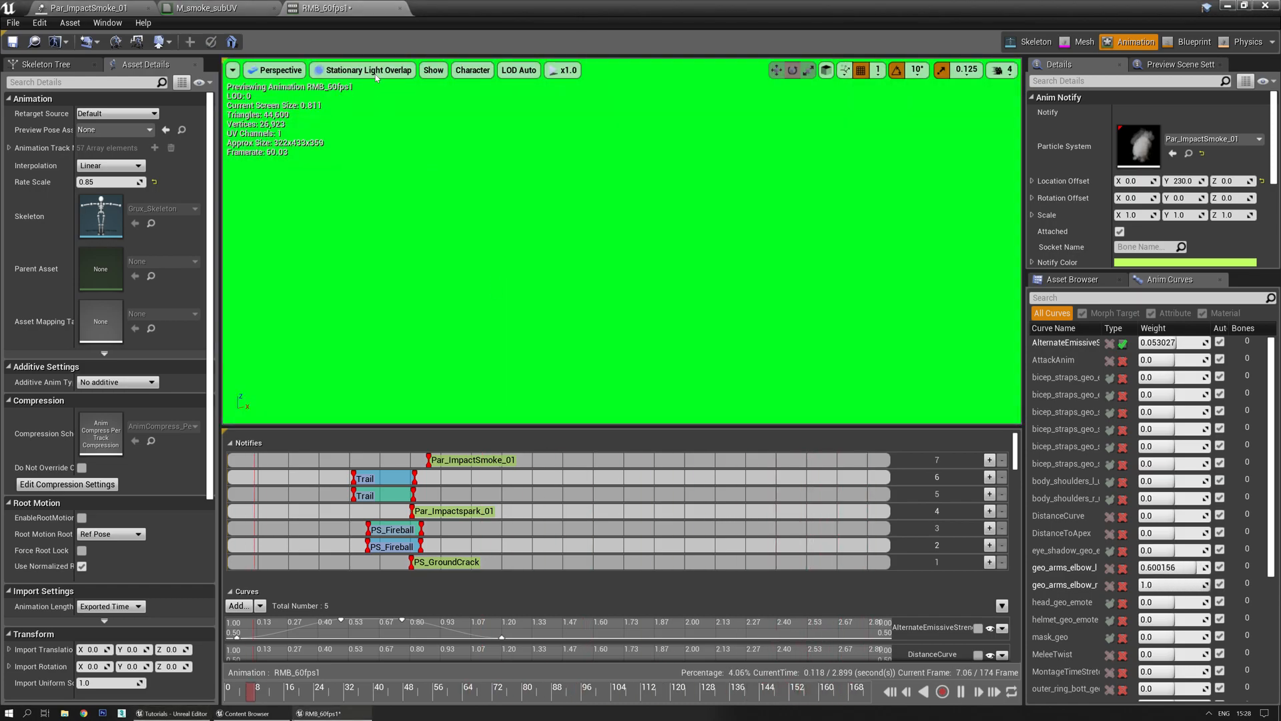
click(327, 70)
mouse_move(377, 231)
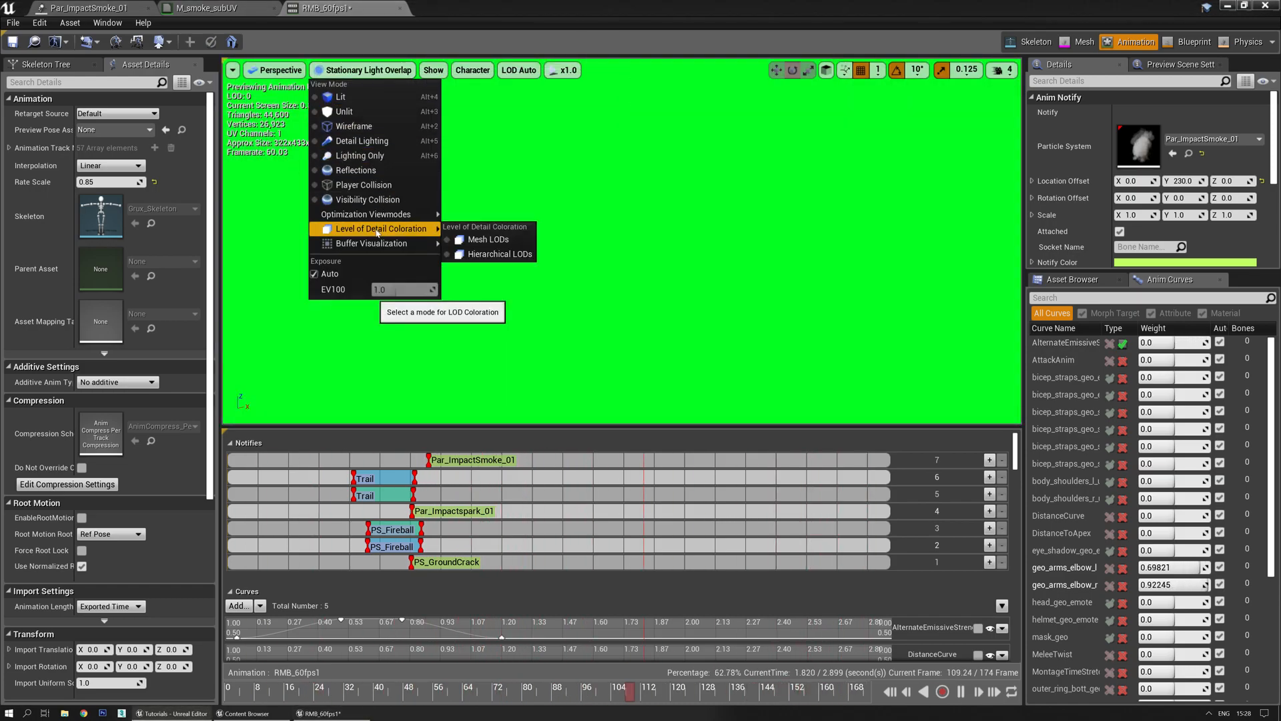
click(501, 270)
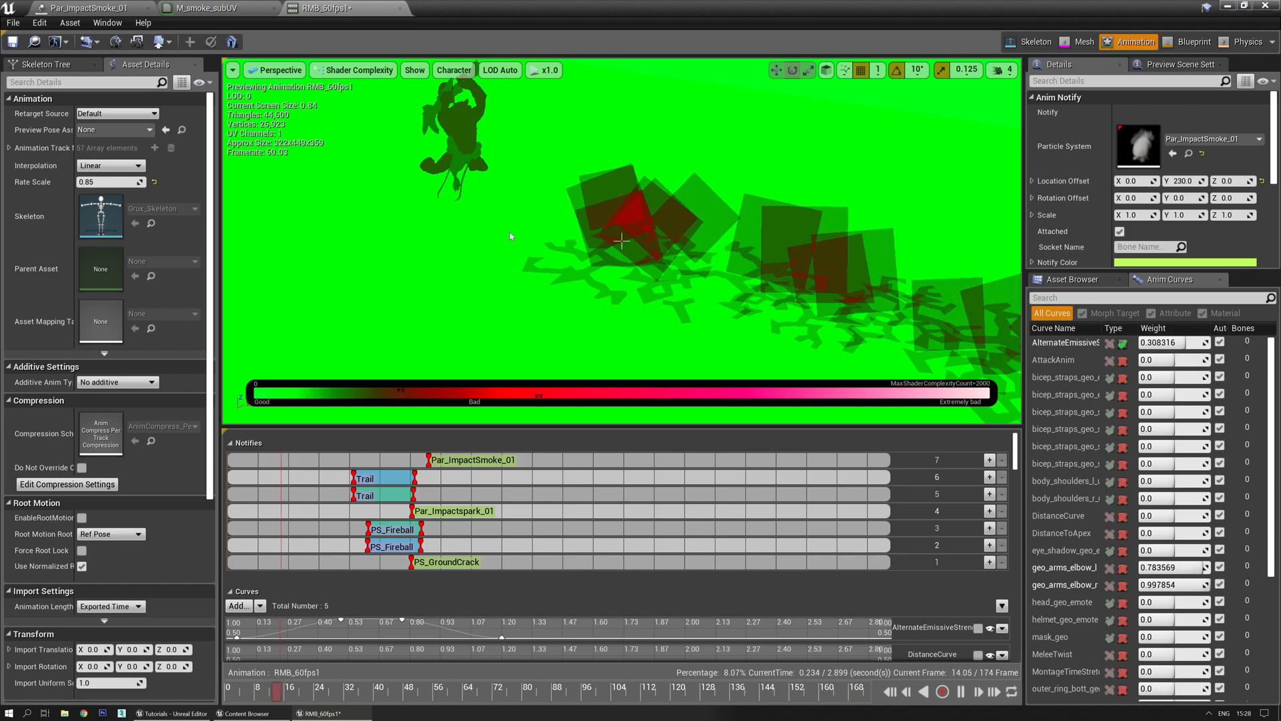
click(359, 70)
click(360, 83)
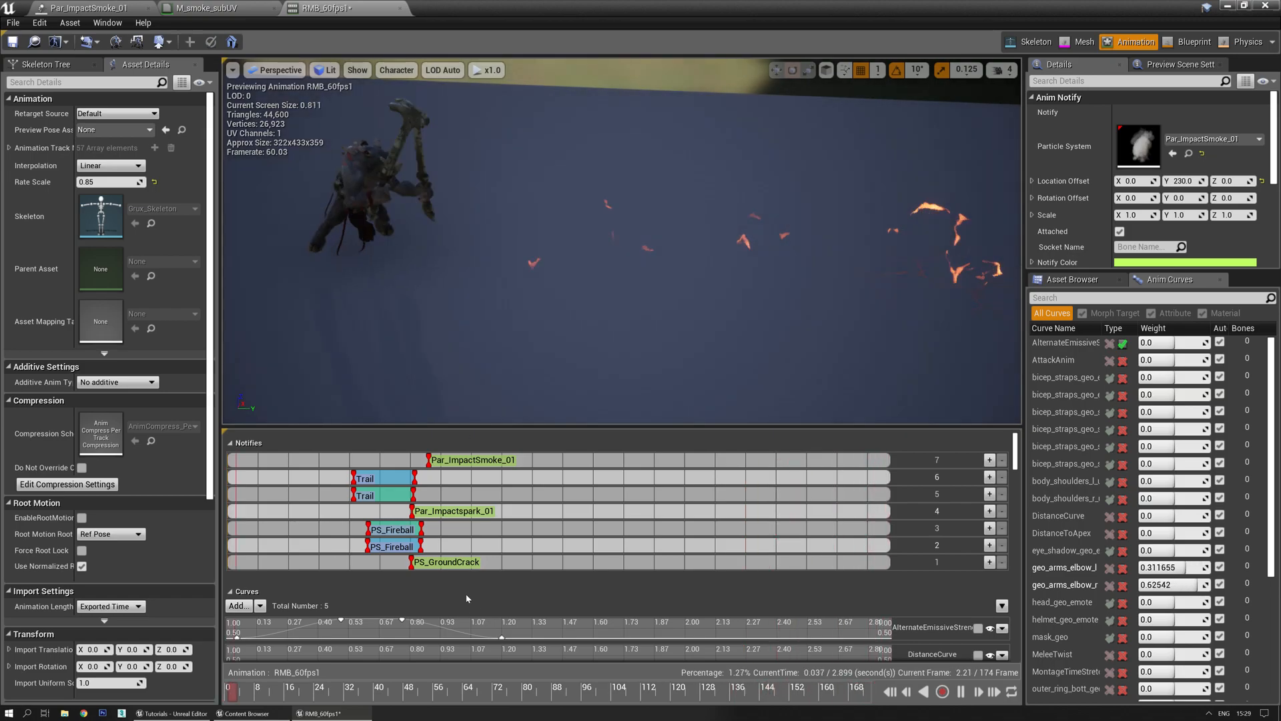
Move the Par_ImpactSmoke_01 notify slightly earlier, to about frame 51 near the moment of impact, and resume playback
click(377, 692)
drag(377, 691, 414, 690)
drag(445, 462, 436, 461)
key(space)
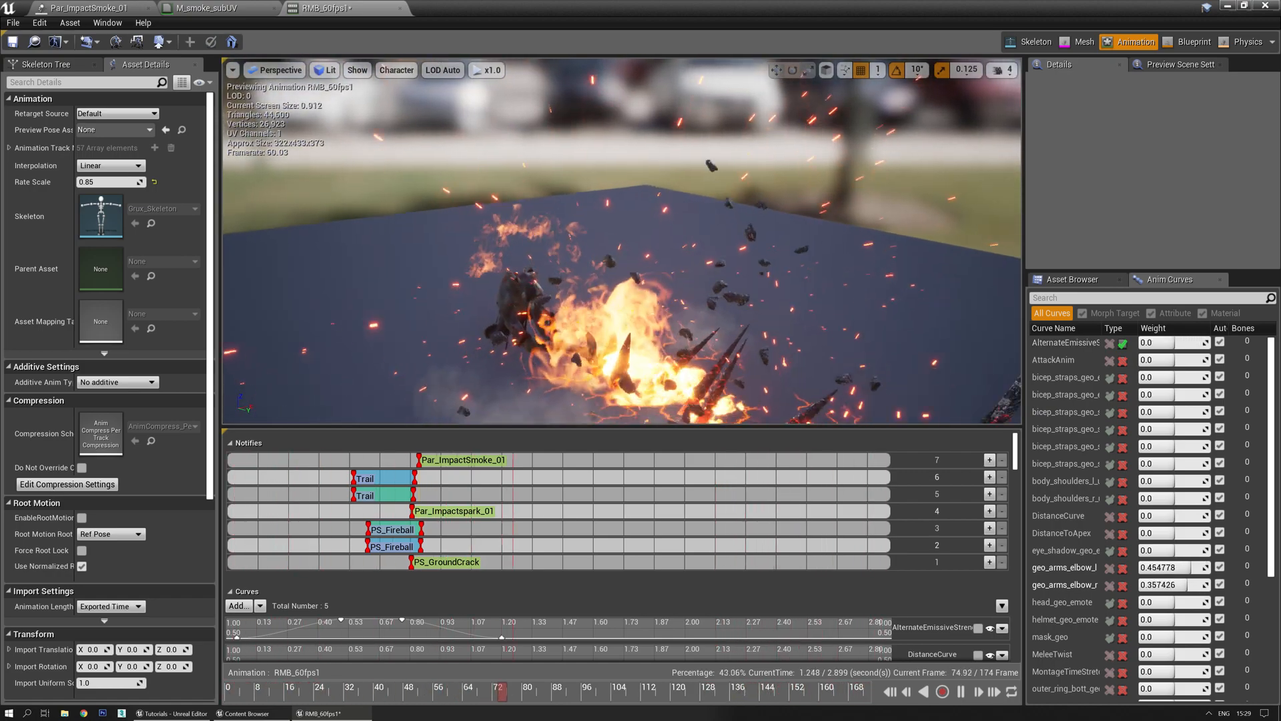
Open the M_smoke_subUV material from the smoke emitter's Required module and locate its Particle SubUV texture in the Content Browser
click(97, 9)
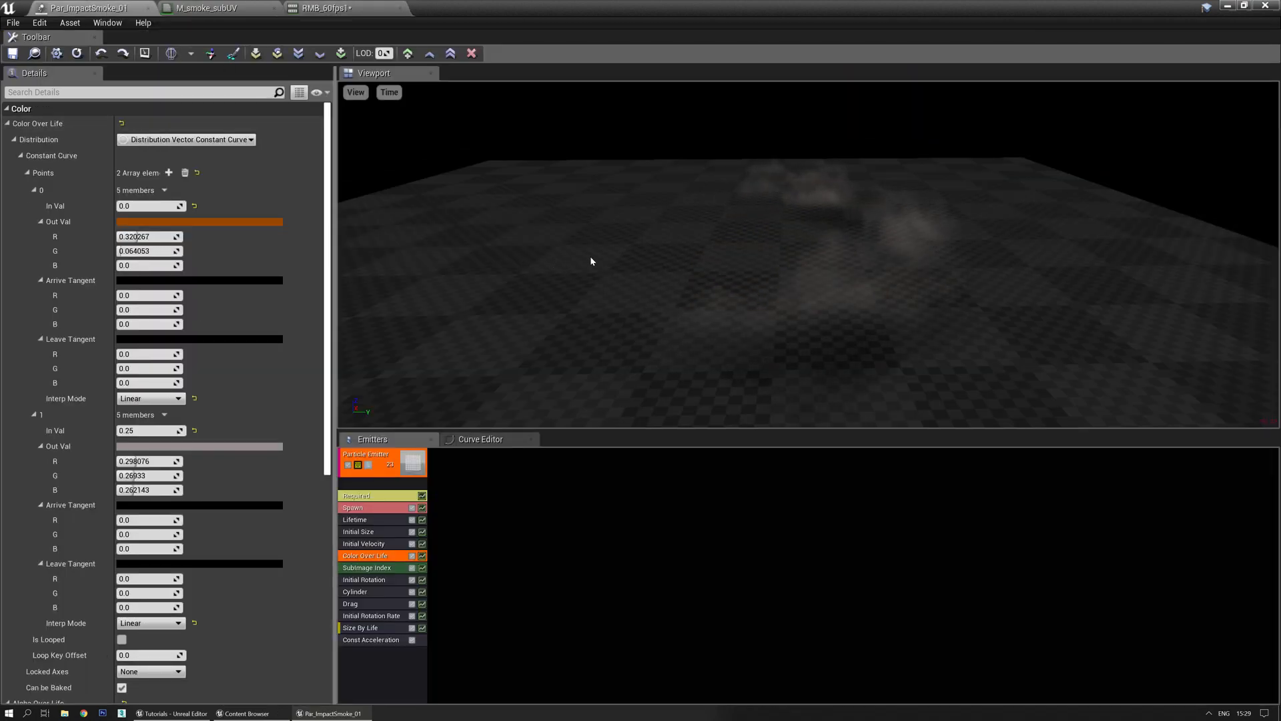
click(370, 496)
double_click(141, 142)
right_drag(504, 173, 699, 275)
click(622, 298)
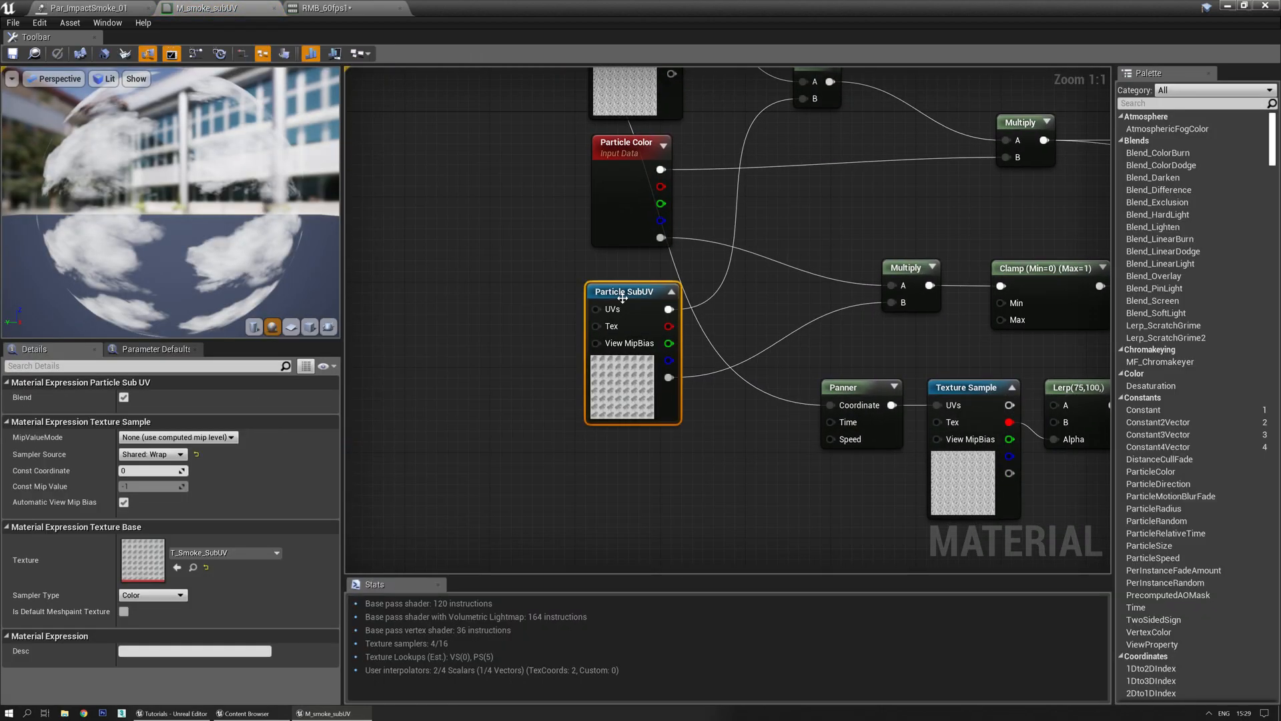
click(194, 568)
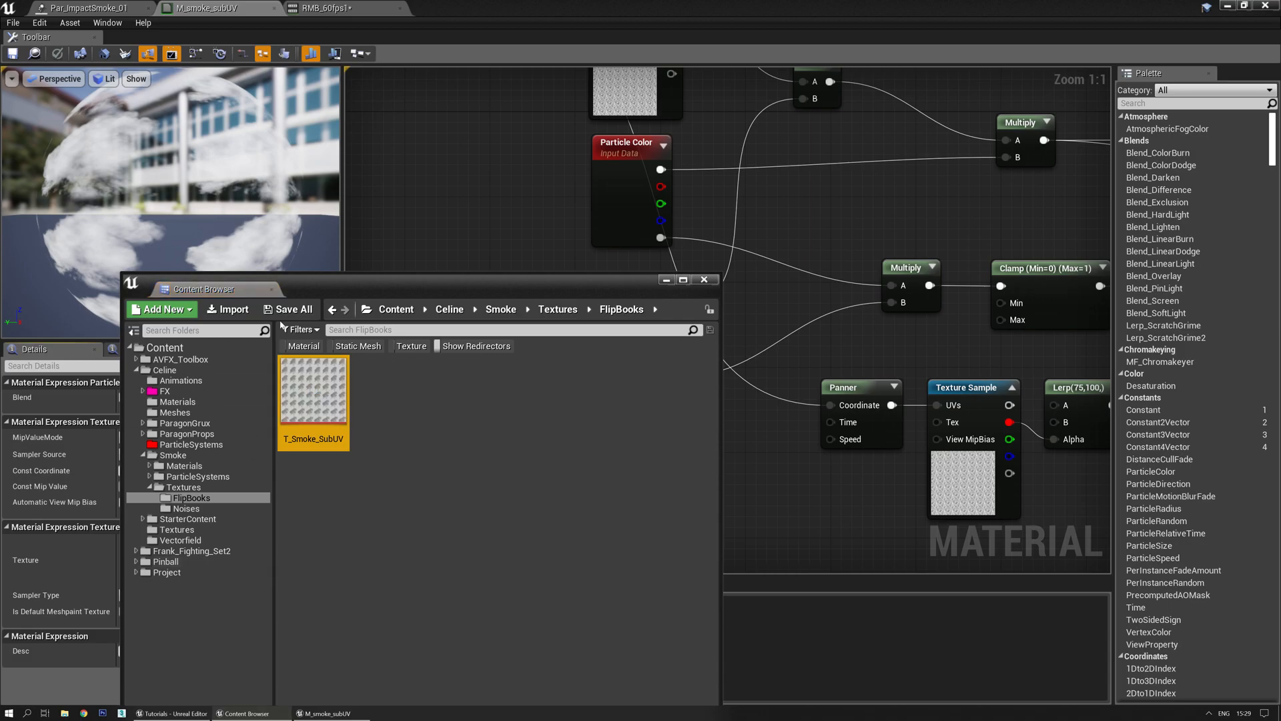
Assign the selected T_Smoke_SubUV texture as the Particle Cutout texture in the Required module of Par_ImpactSmoke_01
click(94, 10)
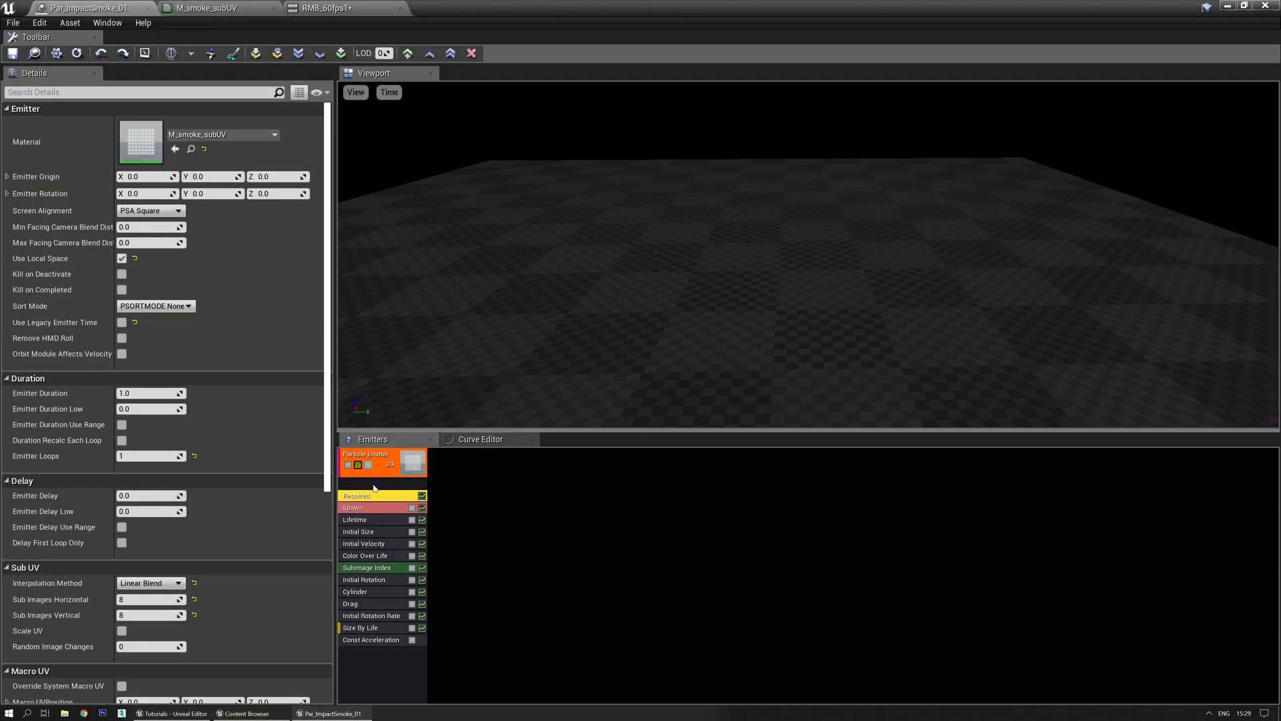
scroll(183, 461, down, 5)
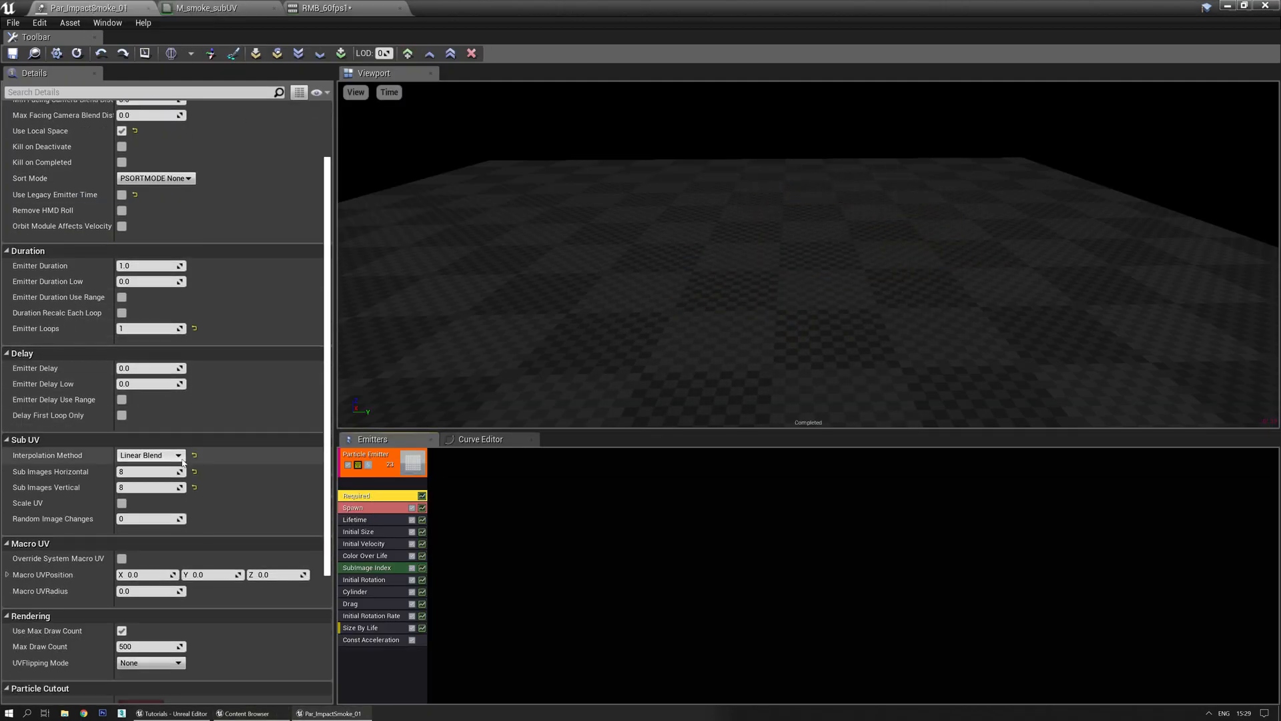
scroll(173, 494, down, 2)
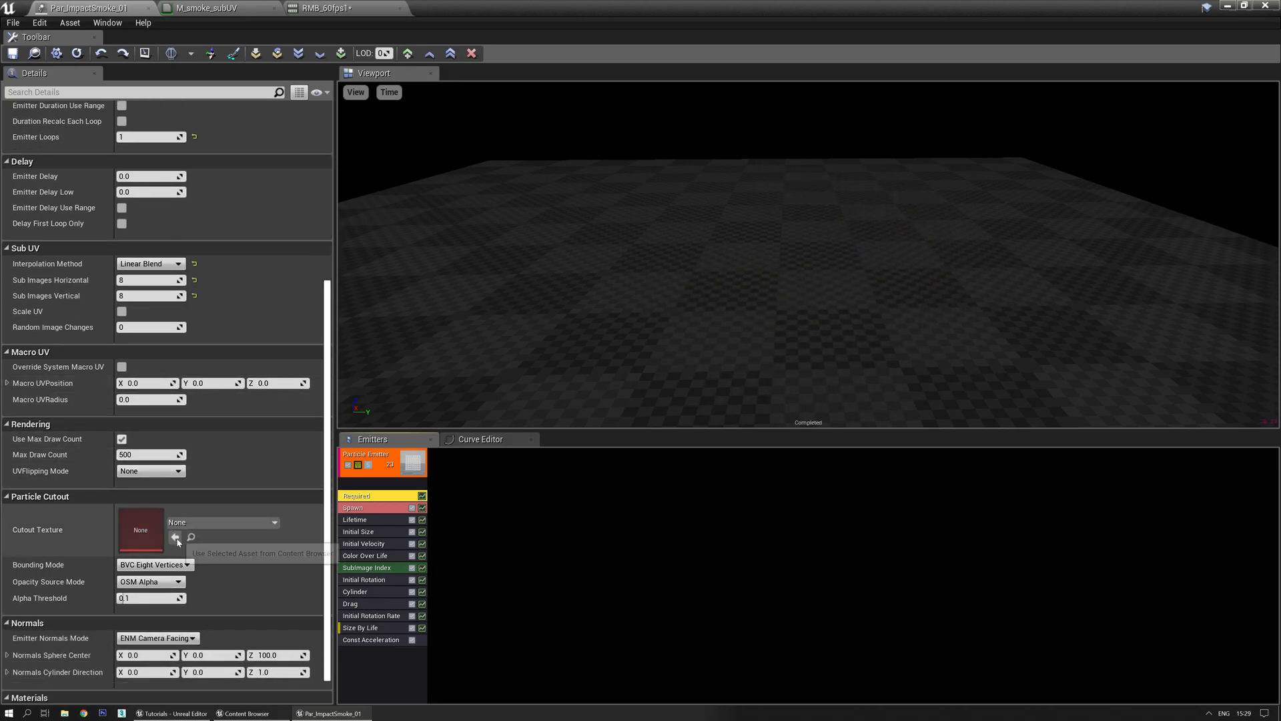
click(176, 537)
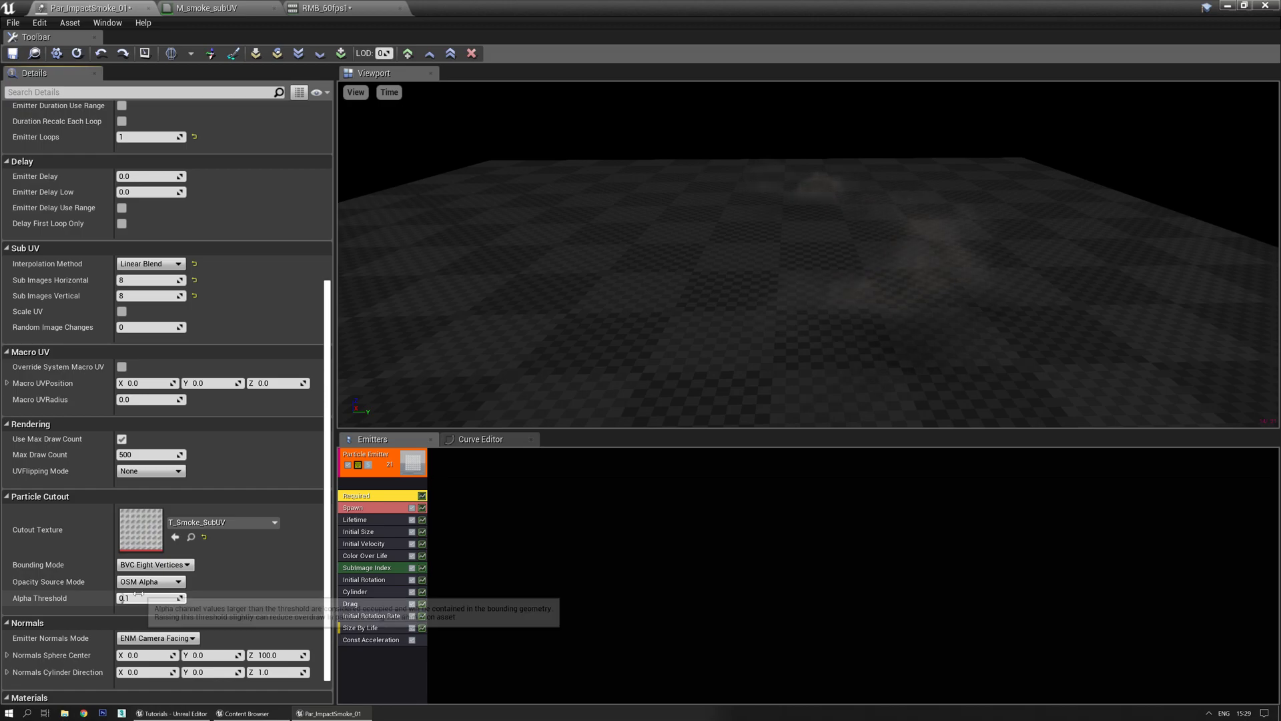
Display the particle preview in Wireframe and set the particle cutout's Alpha Threshold to 0.05
click(355, 93)
mouse_move(369, 120)
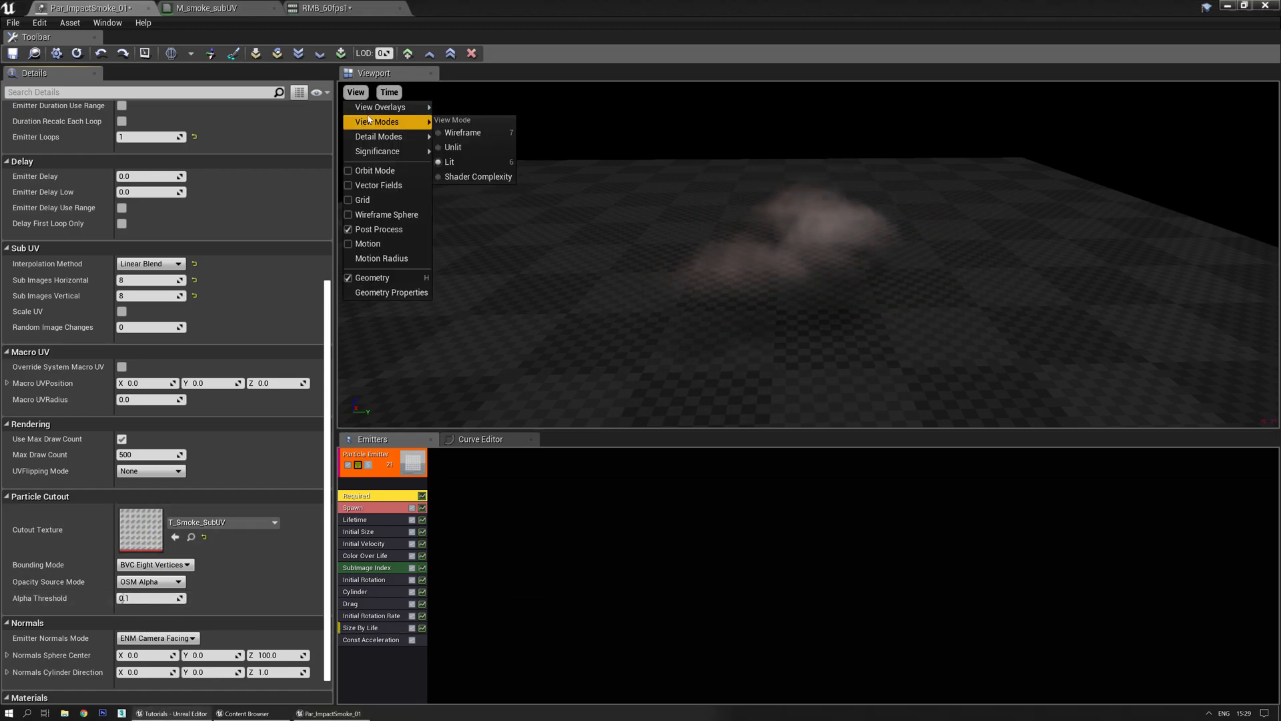
click(459, 133)
drag(643, 247, 667, 244)
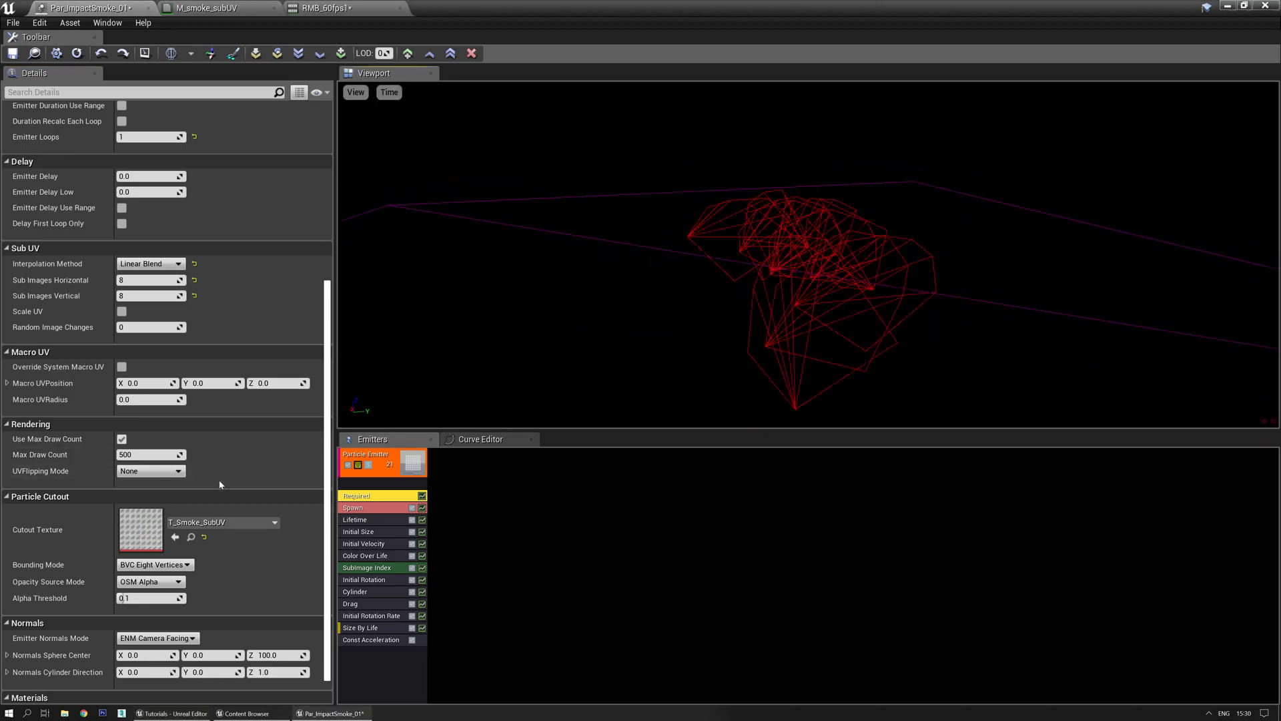
click(156, 598)
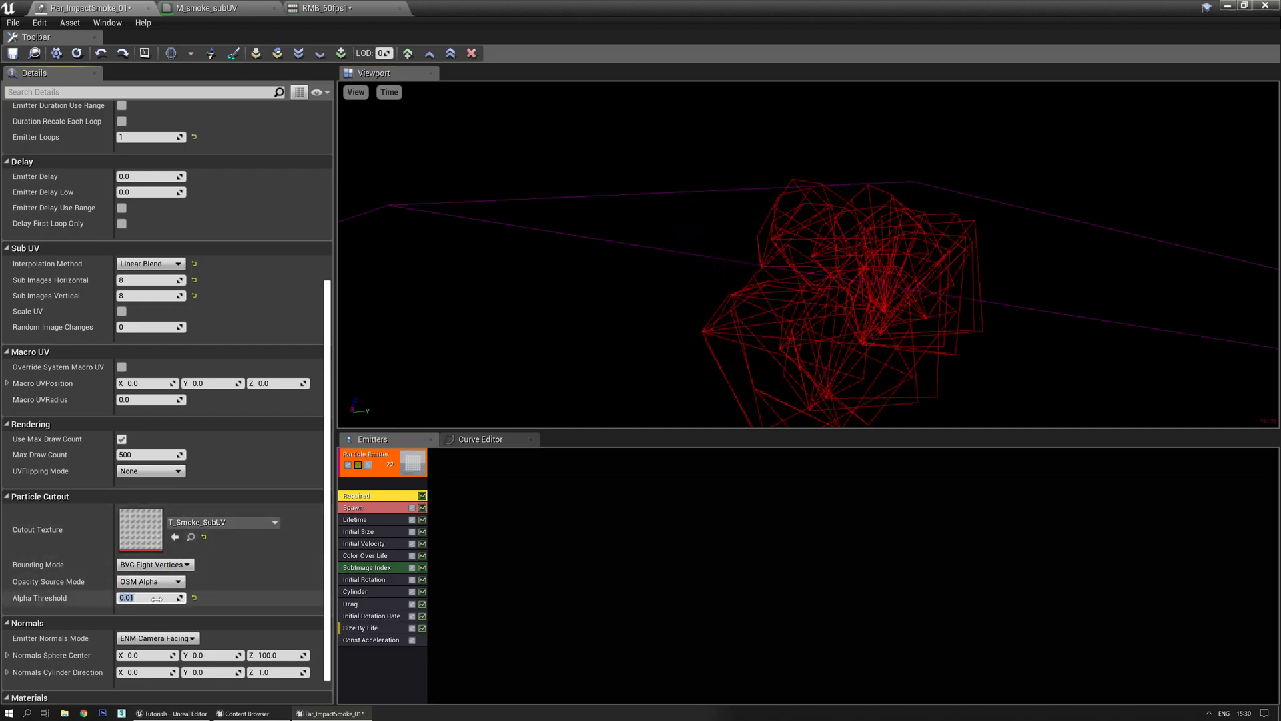
text(0)
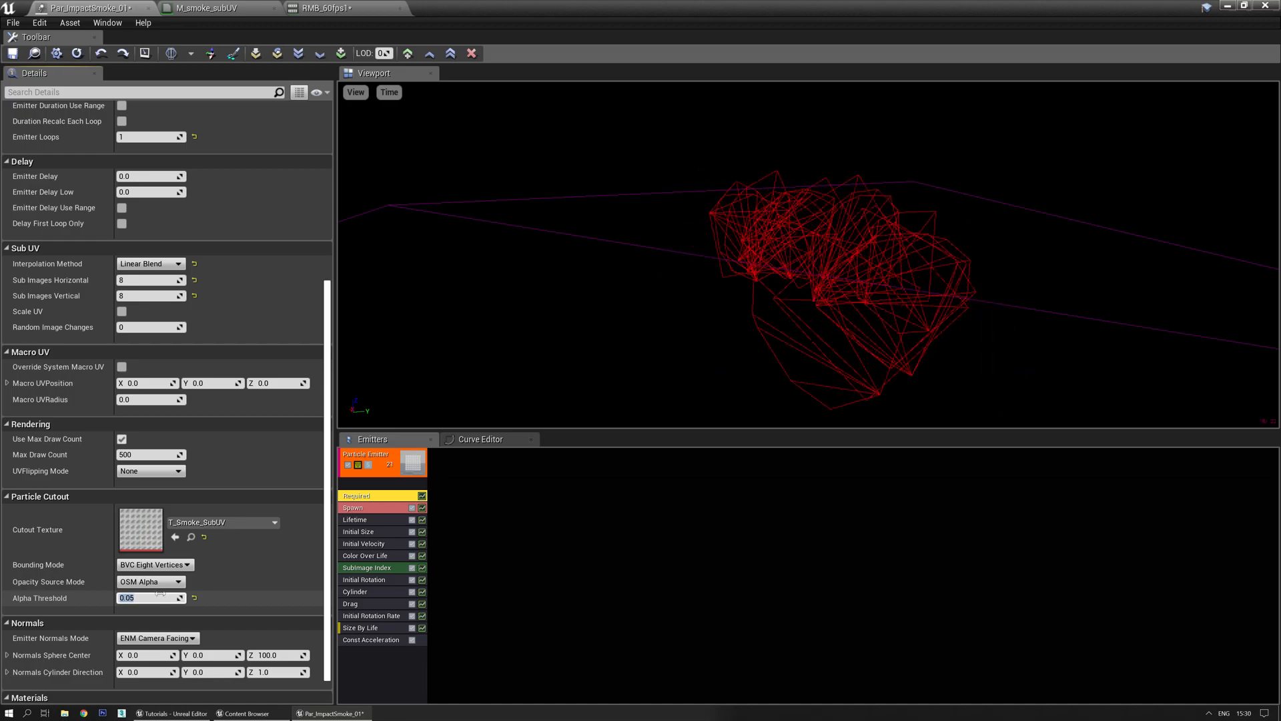
Return the particle preview to the Lit view mode and save the Par_ImpactSmoke_01 particle system
click(355, 93)
mouse_move(375, 106)
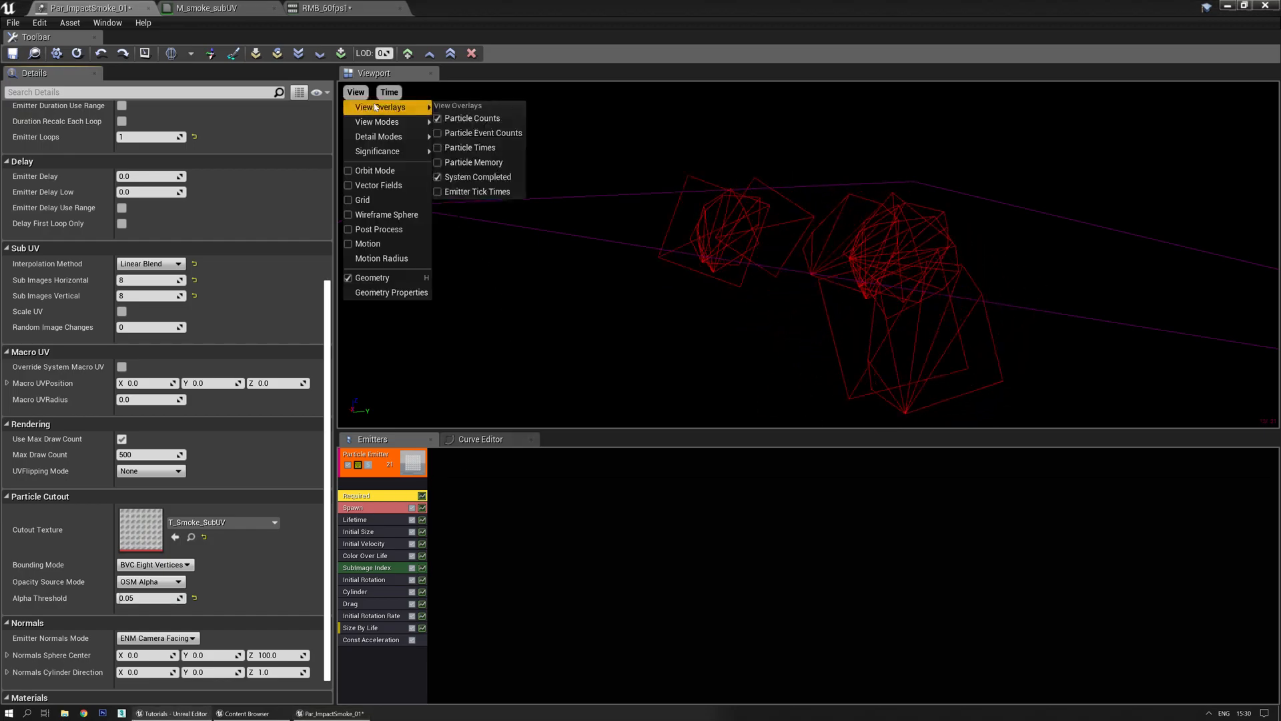
mouse_move(377, 137)
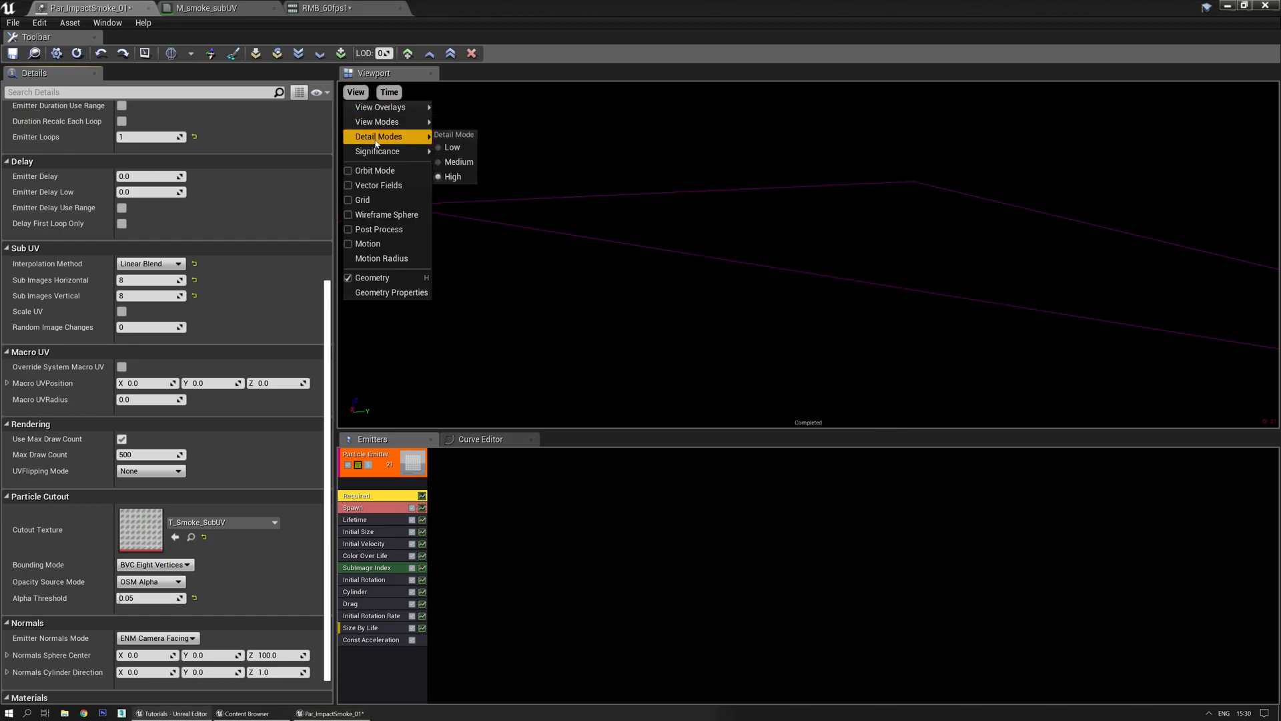
click(470, 162)
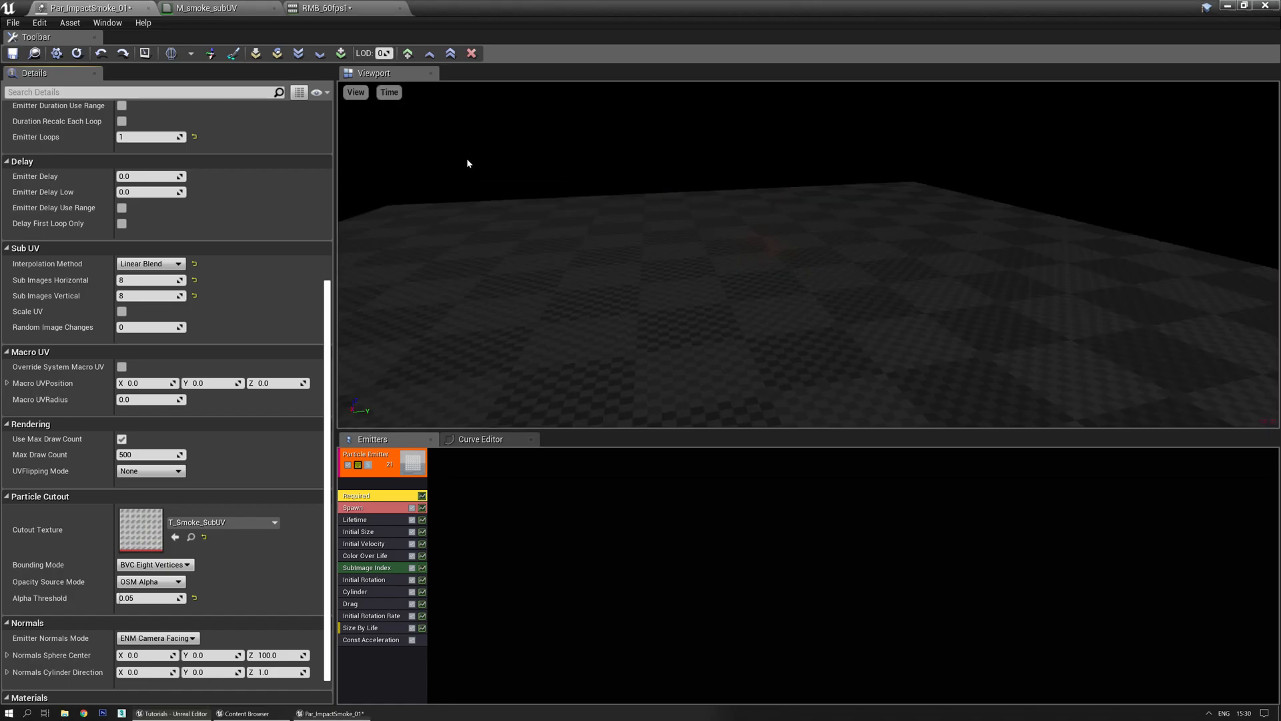
drag(584, 322, 617, 292)
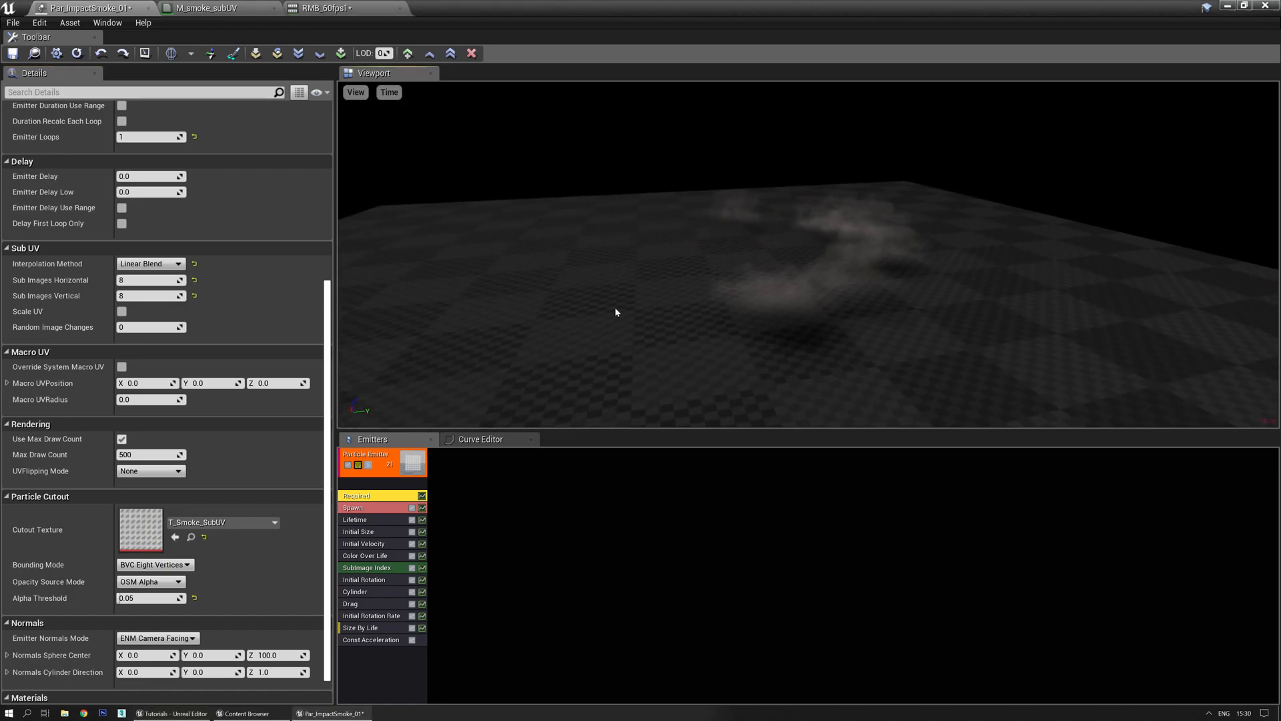
click(12, 53)
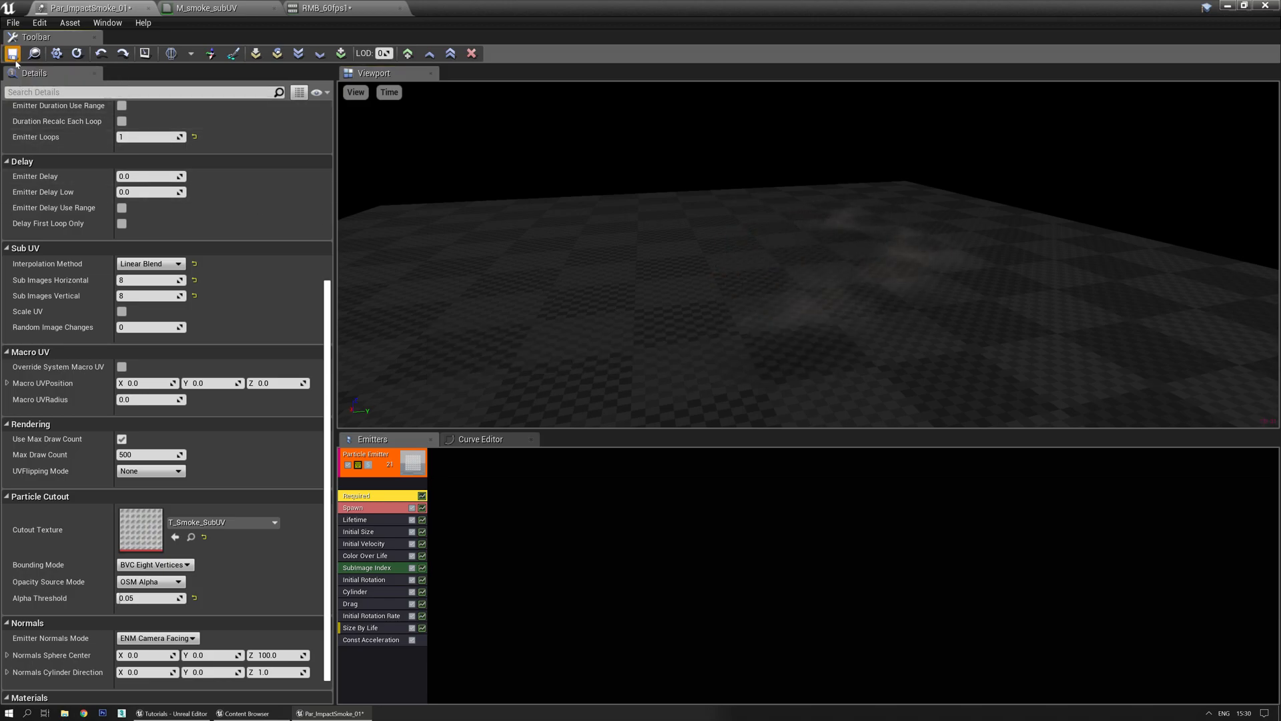
Examine the effects in the RMB_60fps1 animation preview using the Shader Complexity view mode
click(324, 8)
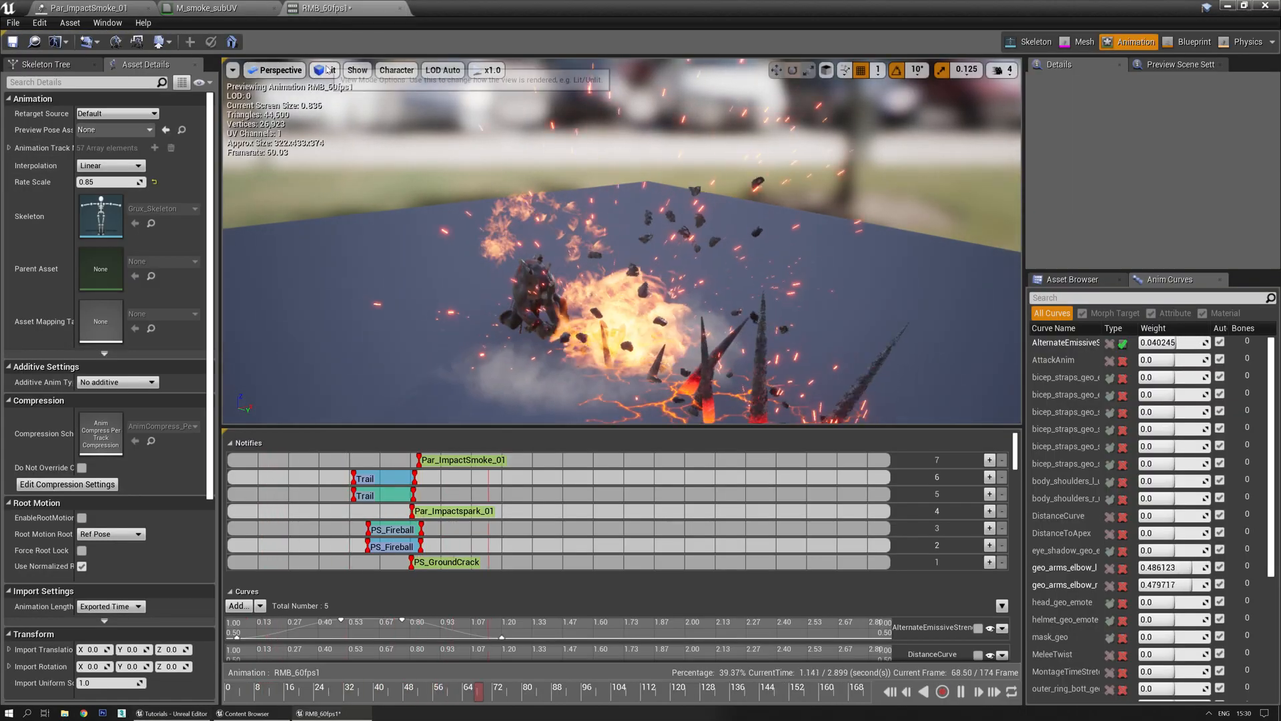
click(327, 70)
mouse_move(378, 214)
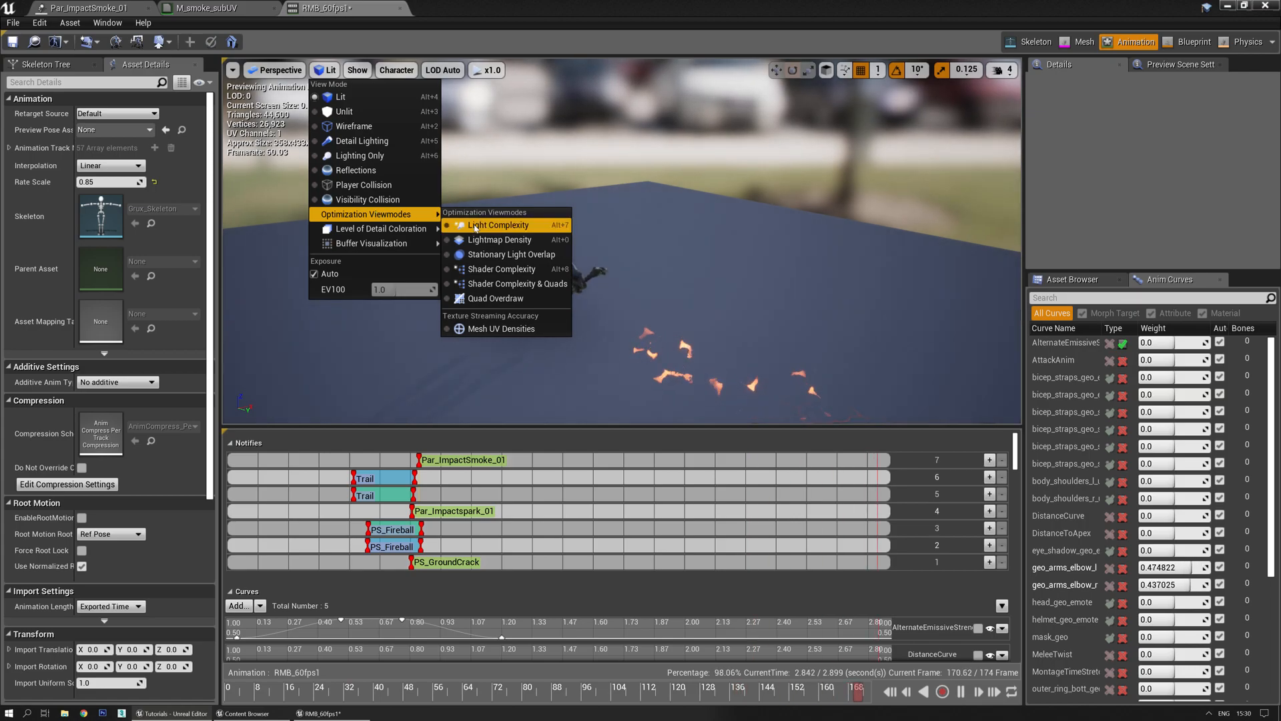
click(507, 269)
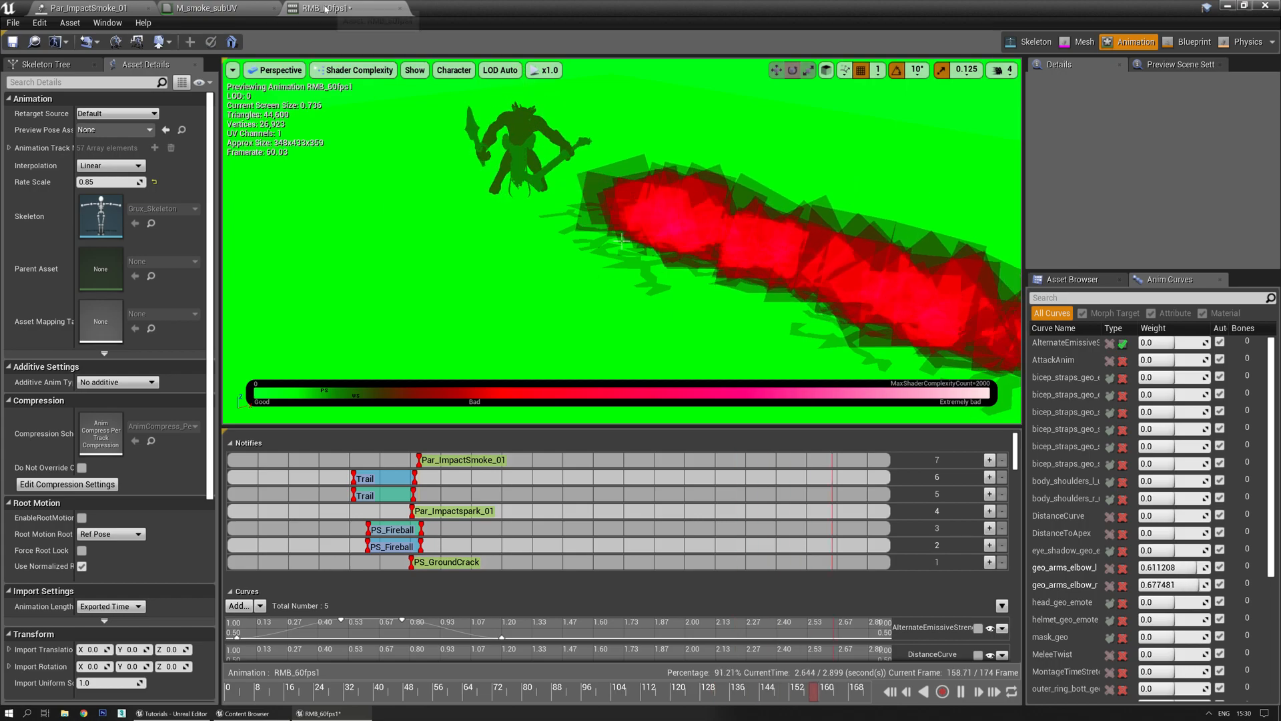
Set the Par_ImpactSmoke_01 particle cutout's Bounding Mode to BVC Four Vertices and display the preview in Wireframe
click(230, 9)
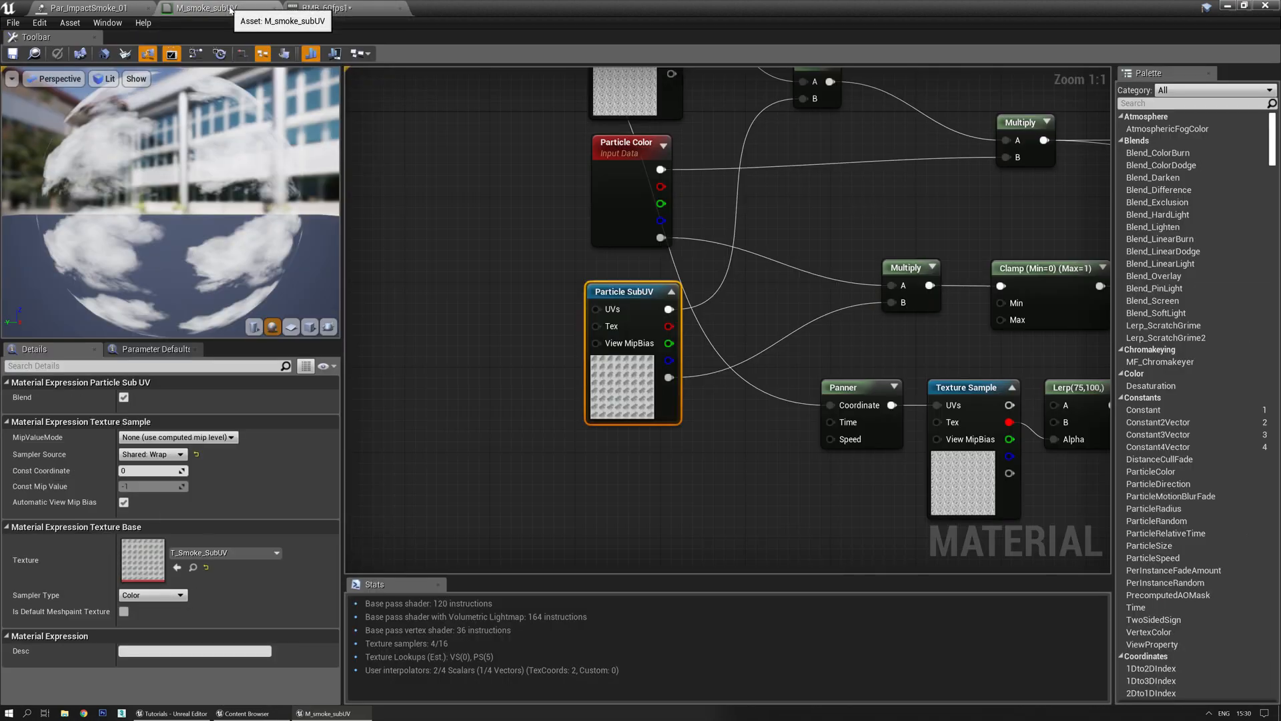
click(73, 8)
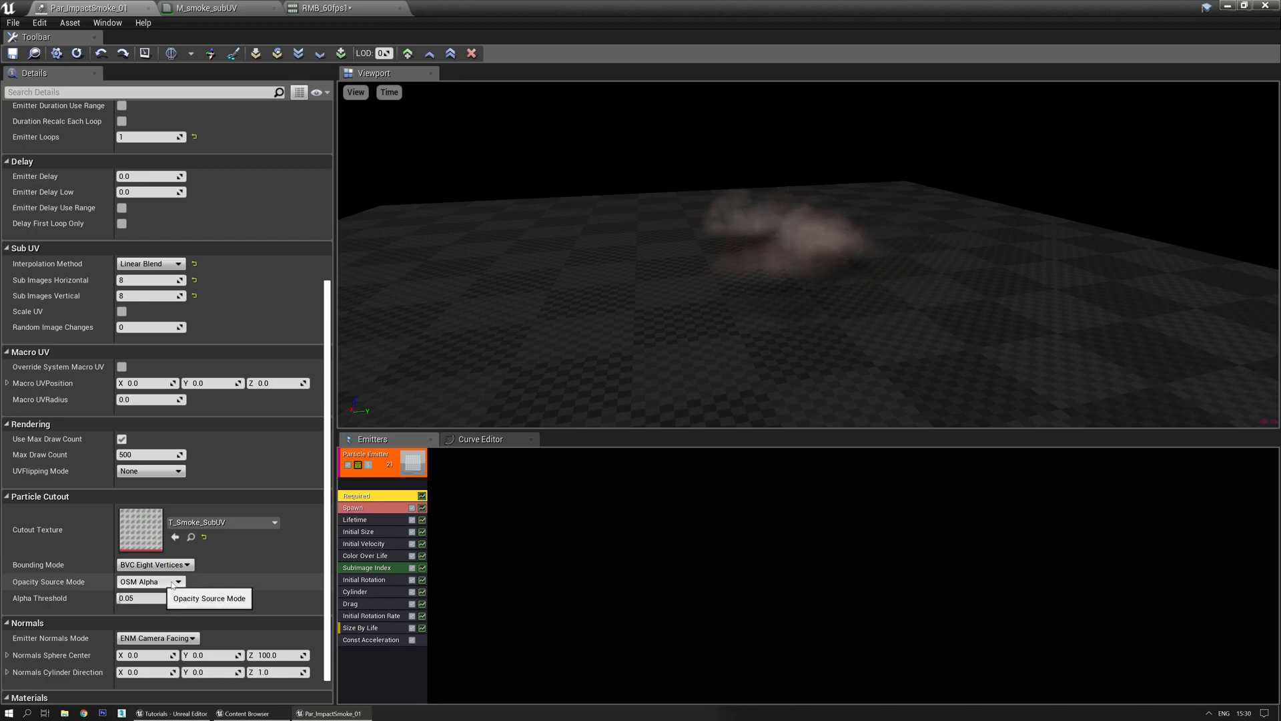
mouse_move(528, 349)
right_down()
mouse_move(522, 356)
mouse_move(532, 353)
right_up()
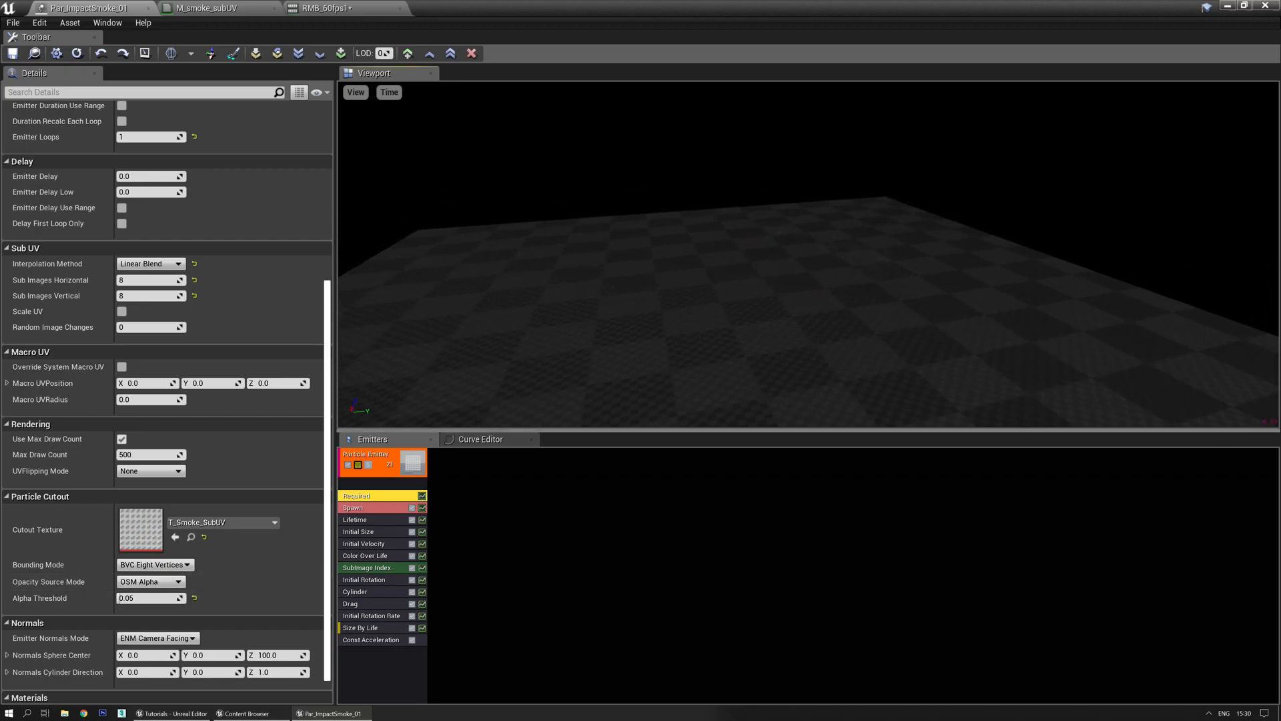
click(148, 575)
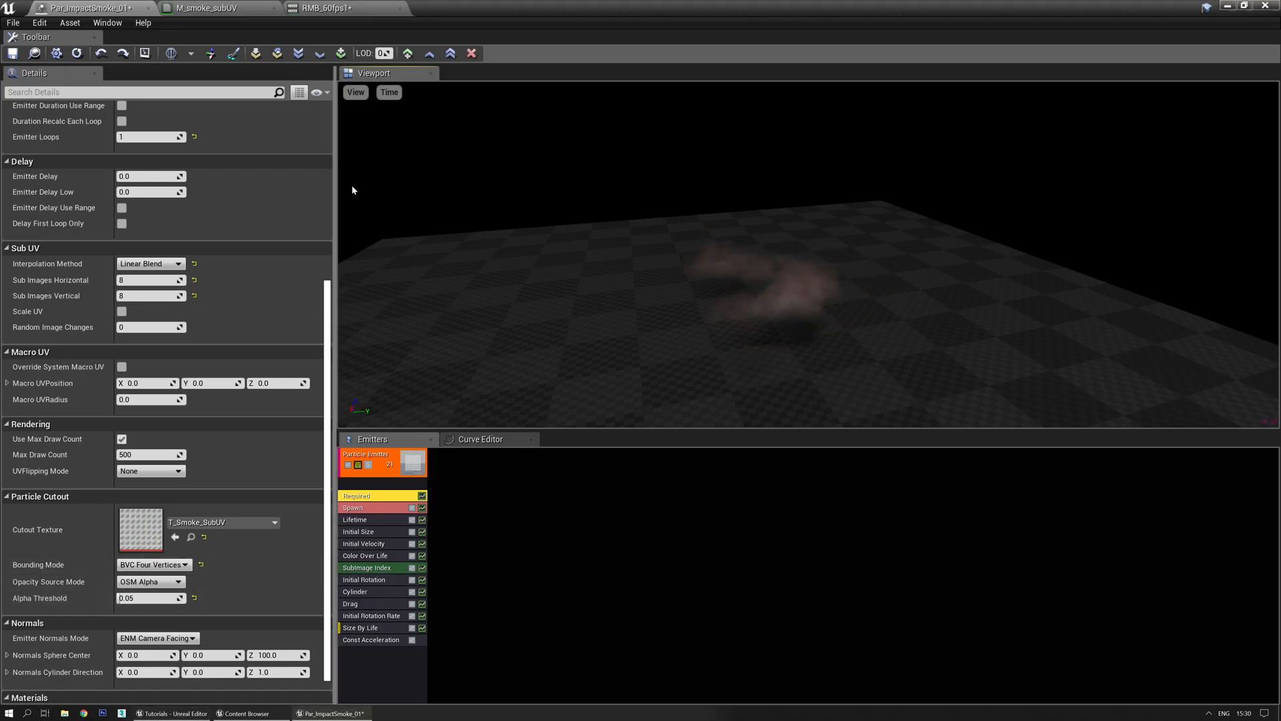
click(355, 93)
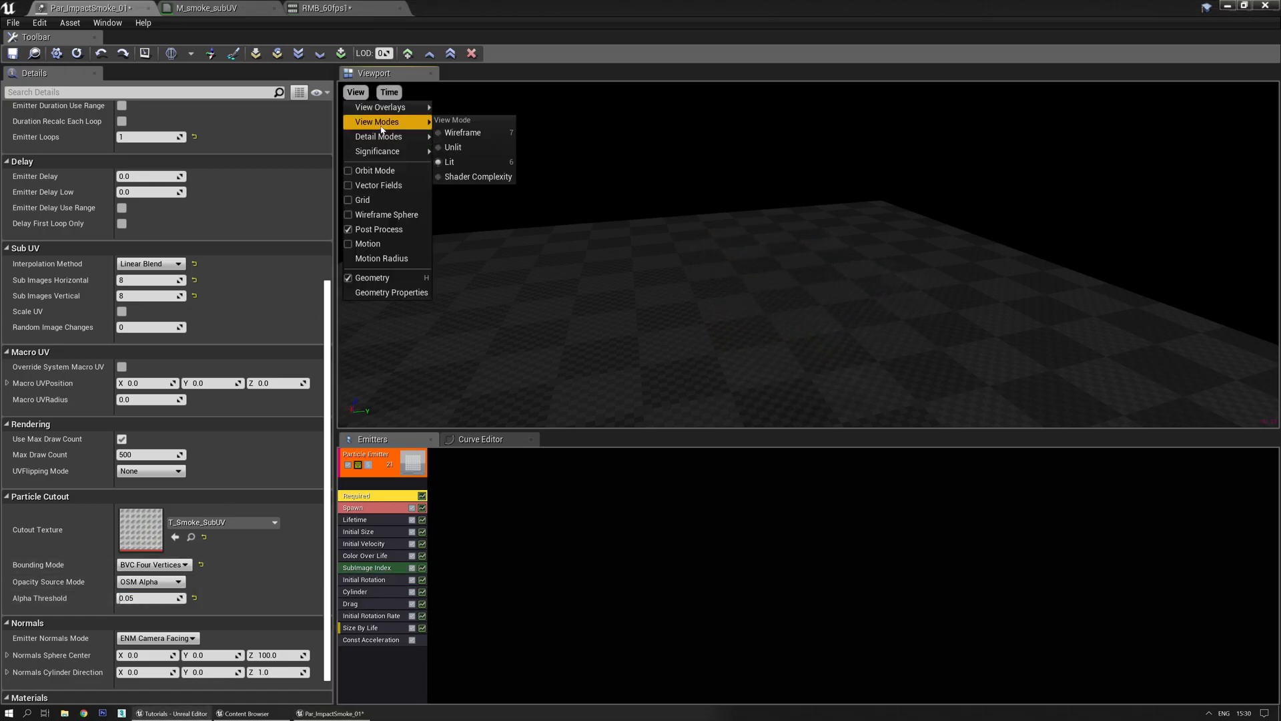
click(465, 134)
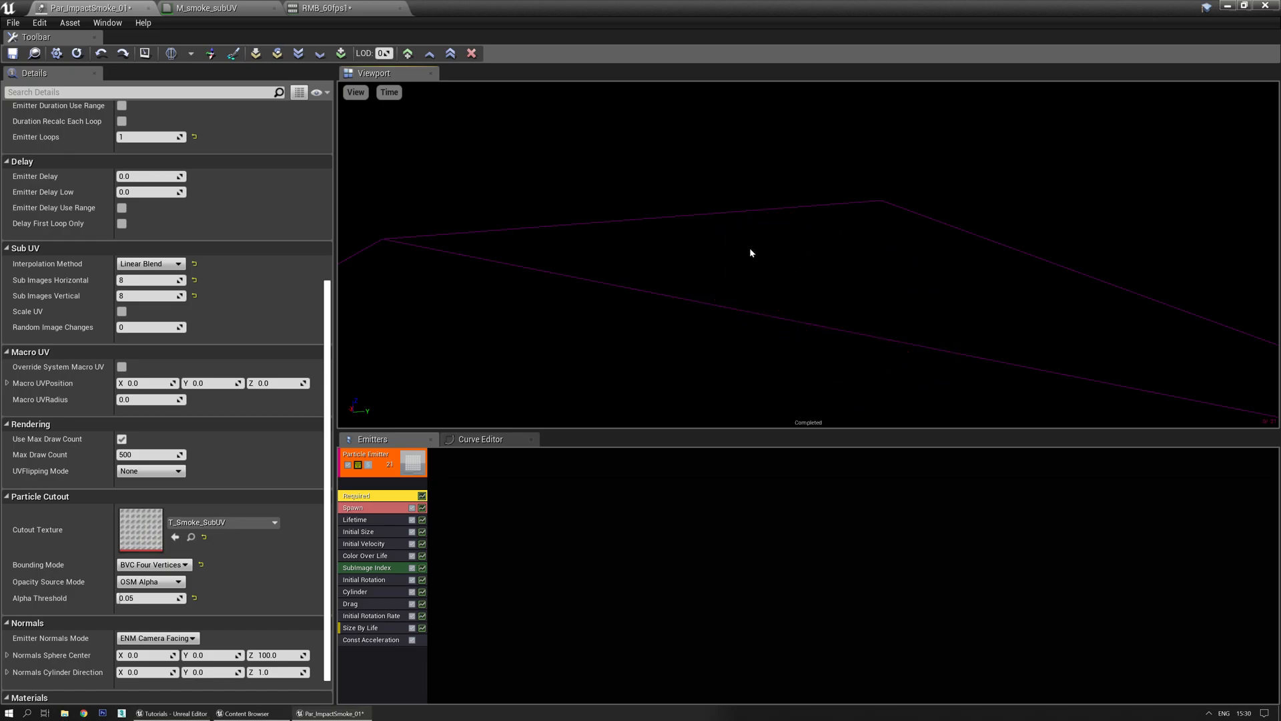
Set the particle cutout's Bounding Mode back to BVC Eight Vertices and return the preview to Lit
click(165, 565)
click(150, 585)
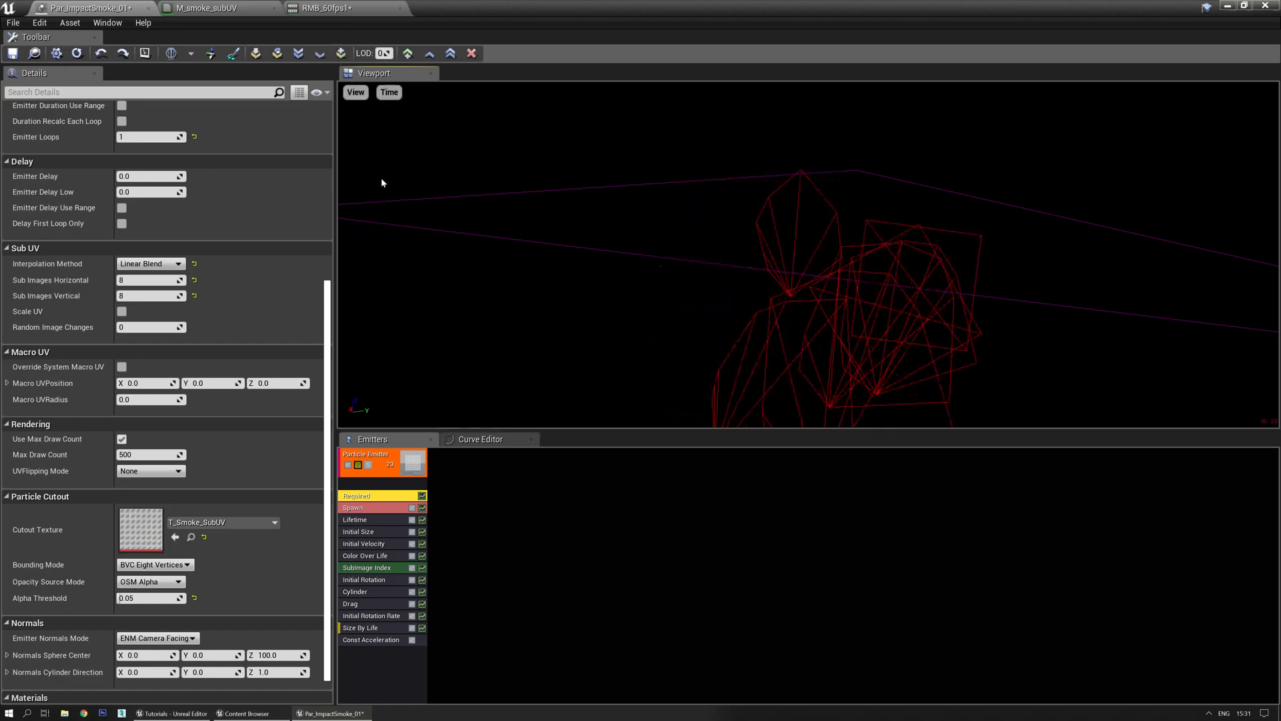
click(356, 92)
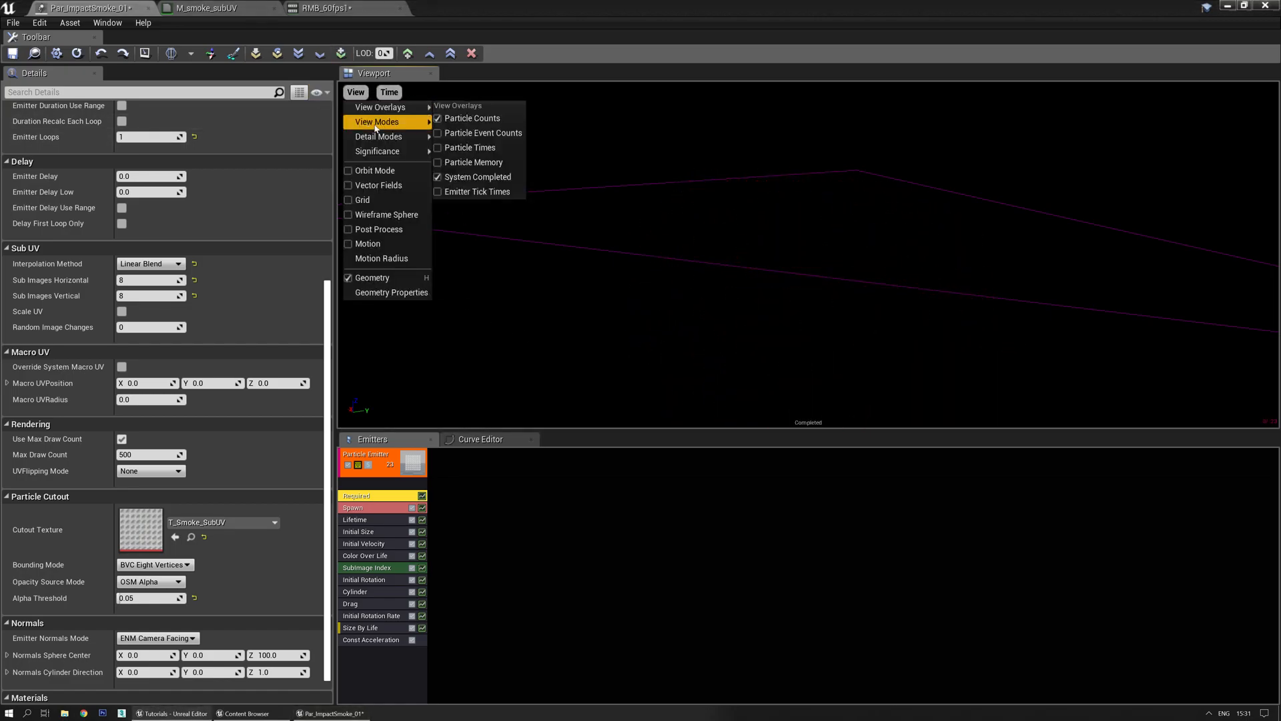
mouse_move(377, 123)
click(450, 162)
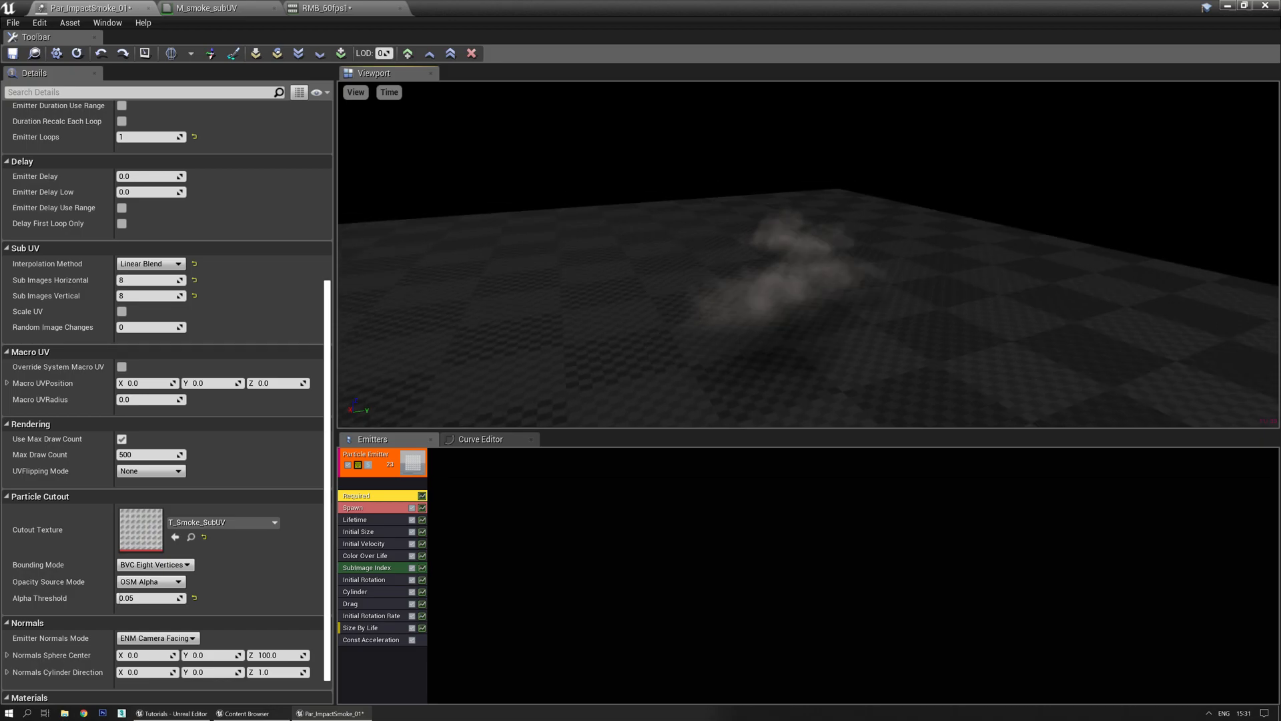
Save the Par_ImpactSmoke_01 particle system and return the RMB_60fps1 animation preview to the Lit view mode
click(12, 53)
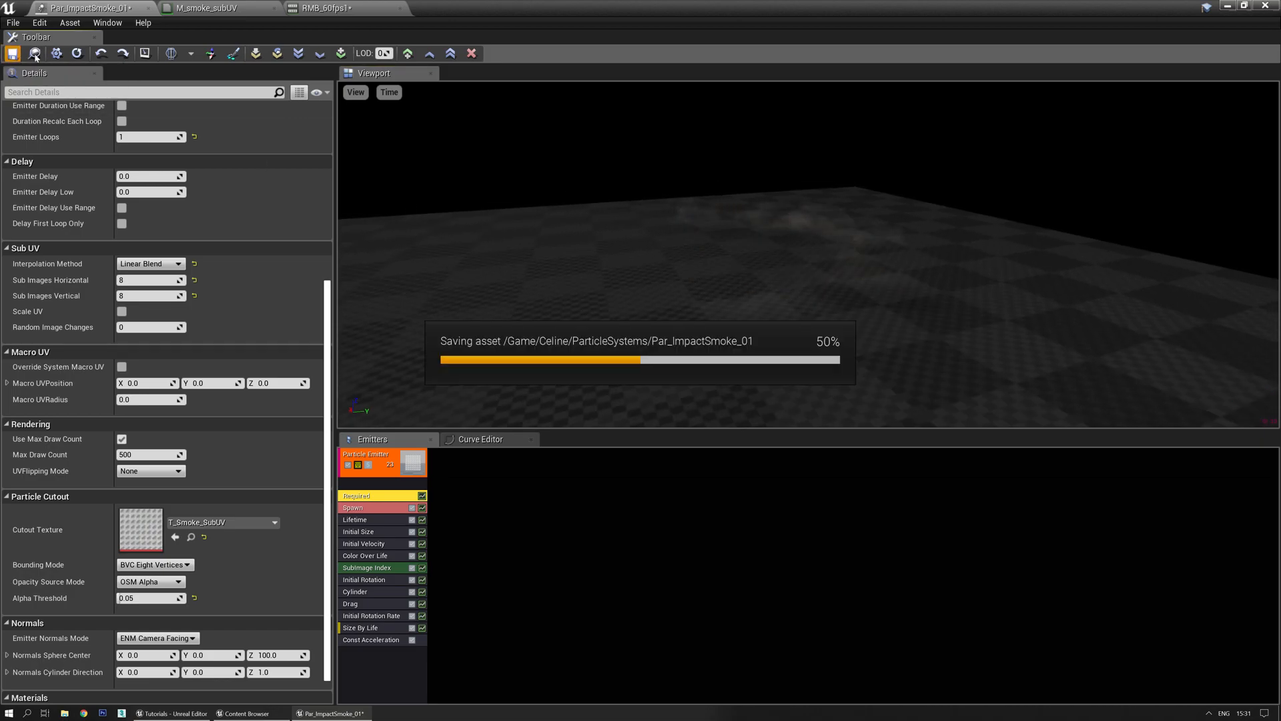
click(319, 8)
click(225, 8)
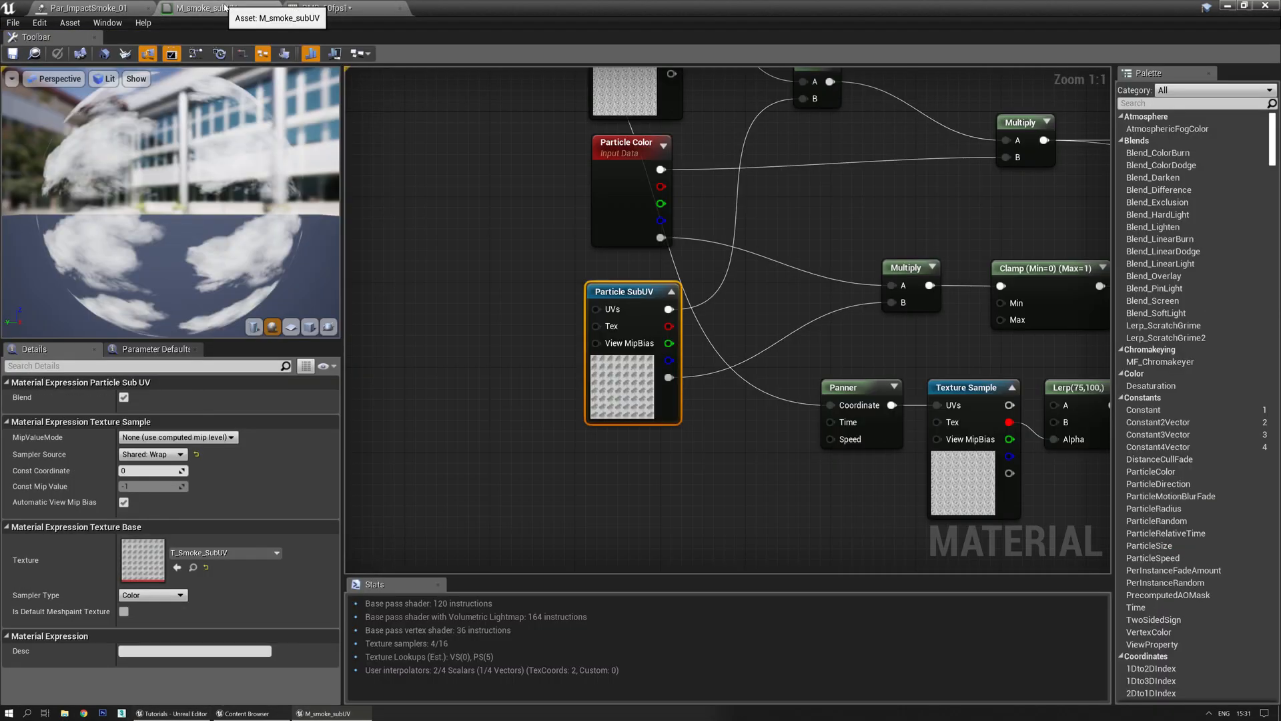
click(335, 9)
click(336, 71)
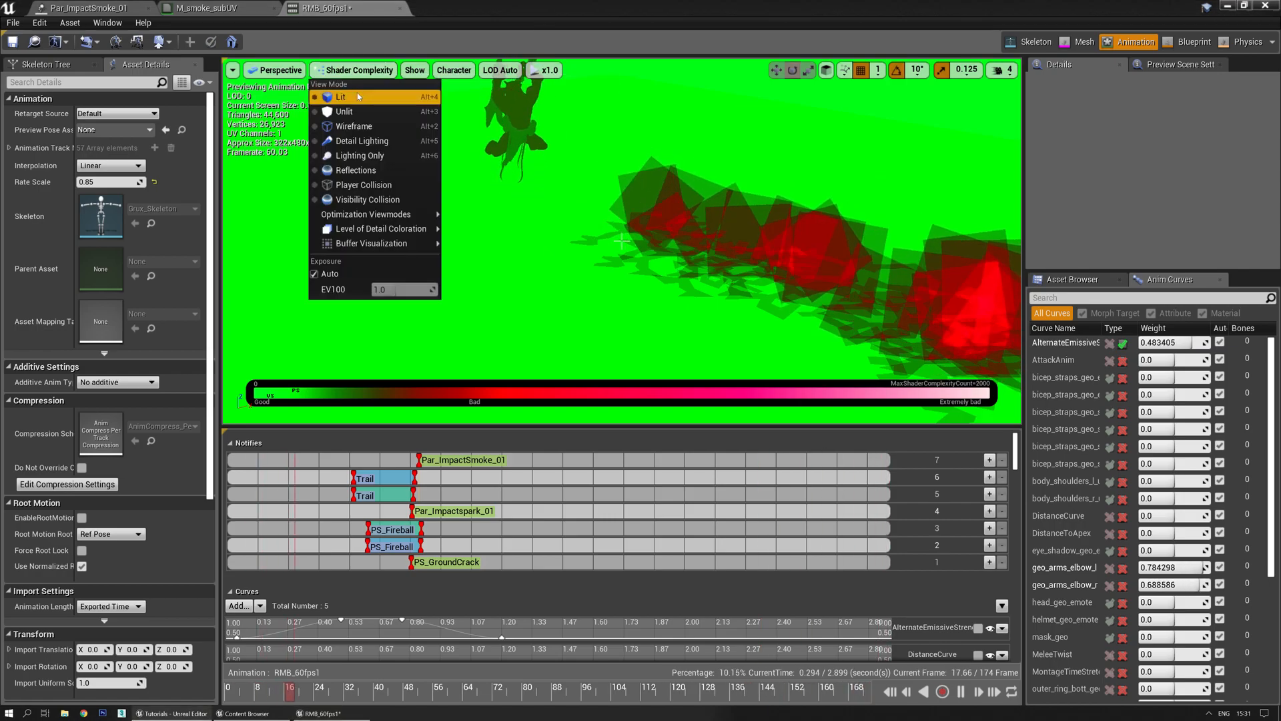
click(347, 96)
right_drag(459, 162, 417, 198)
right_drag(548, 262, 568, 243)
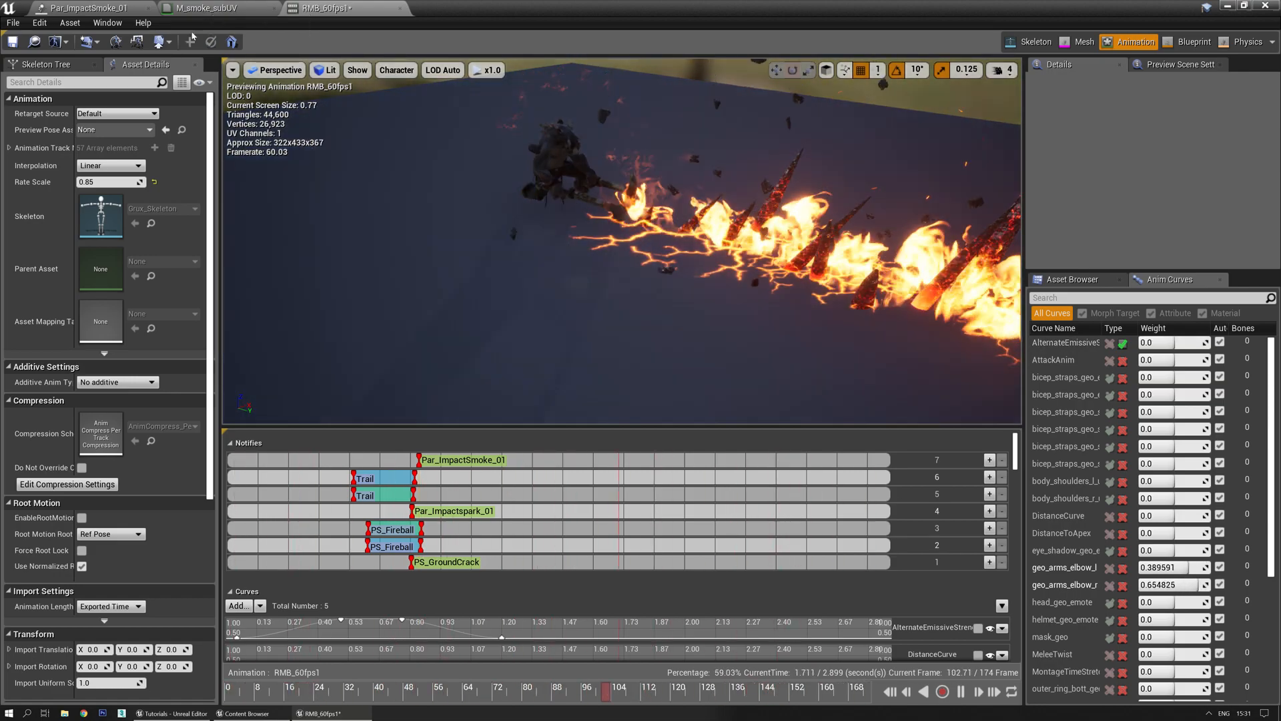
Set the M_smoke_subUV material's Shading Model to Unlit
click(208, 9)
right_drag(498, 306, 546, 208)
click(500, 307)
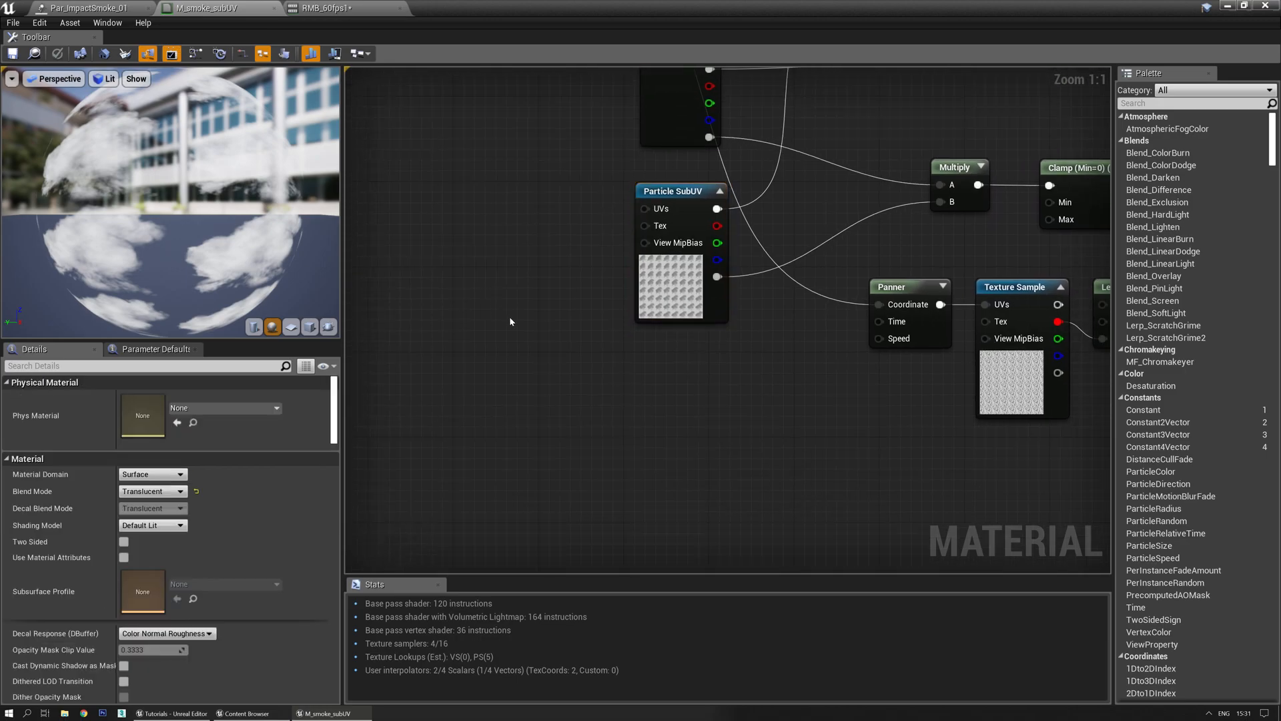
right_drag(574, 412, 442, 419)
click(165, 523)
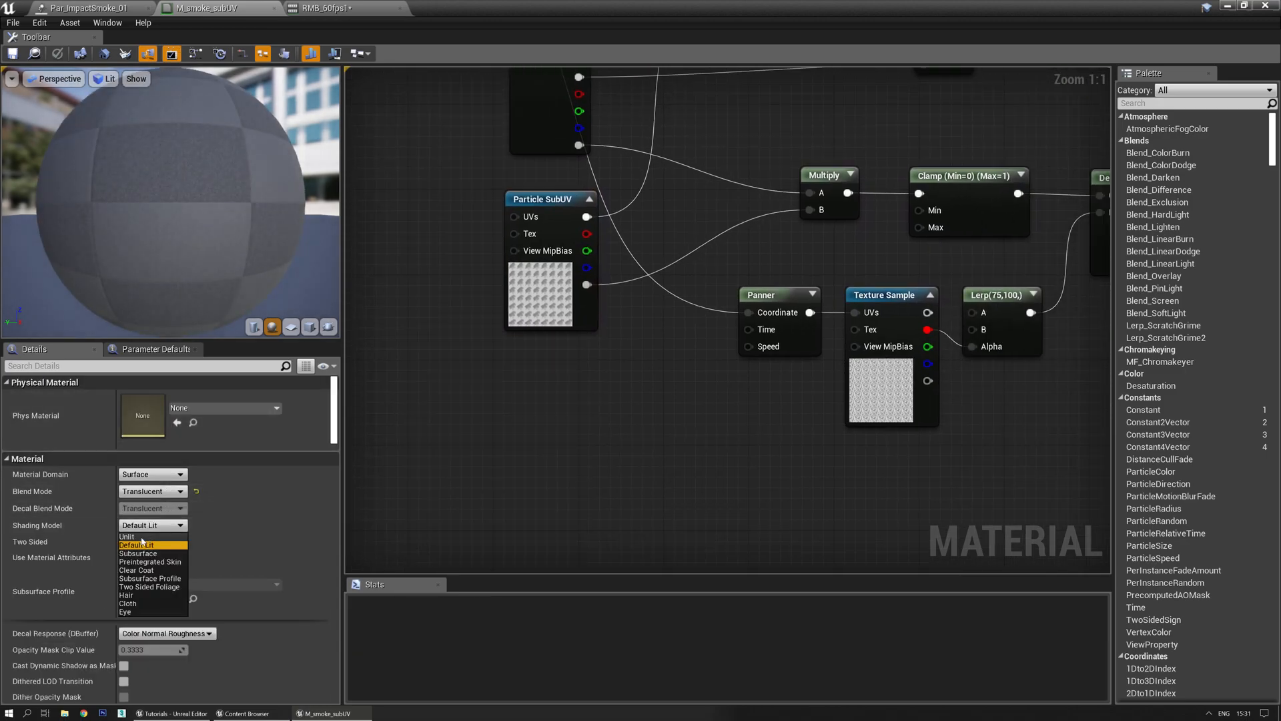
click(127, 537)
Review the M_smoke_subUV node graph and its material settings down to Usage, and save the material
scroll(658, 349, down, 2)
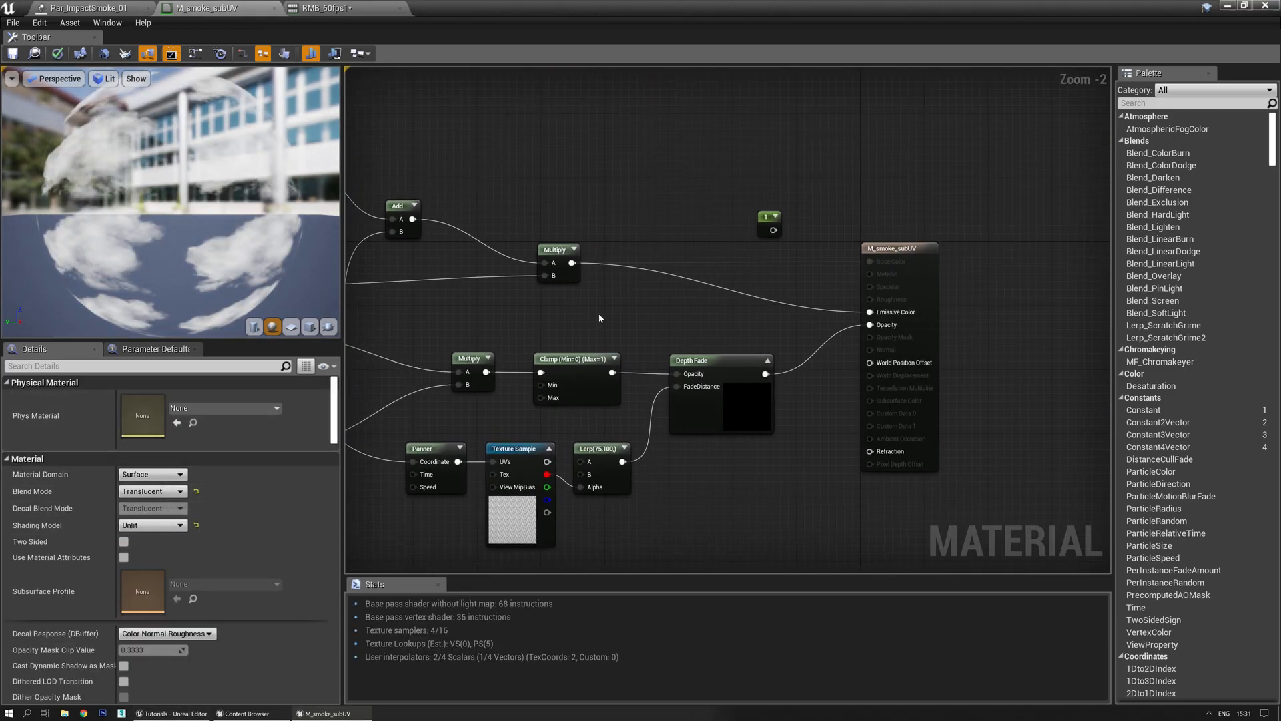
right_drag(595, 317, 696, 256)
right_drag(460, 511, 565, 475)
right_drag(565, 405, 589, 443)
scroll(113, 546, down, 3)
scroll(112, 550, down, 10)
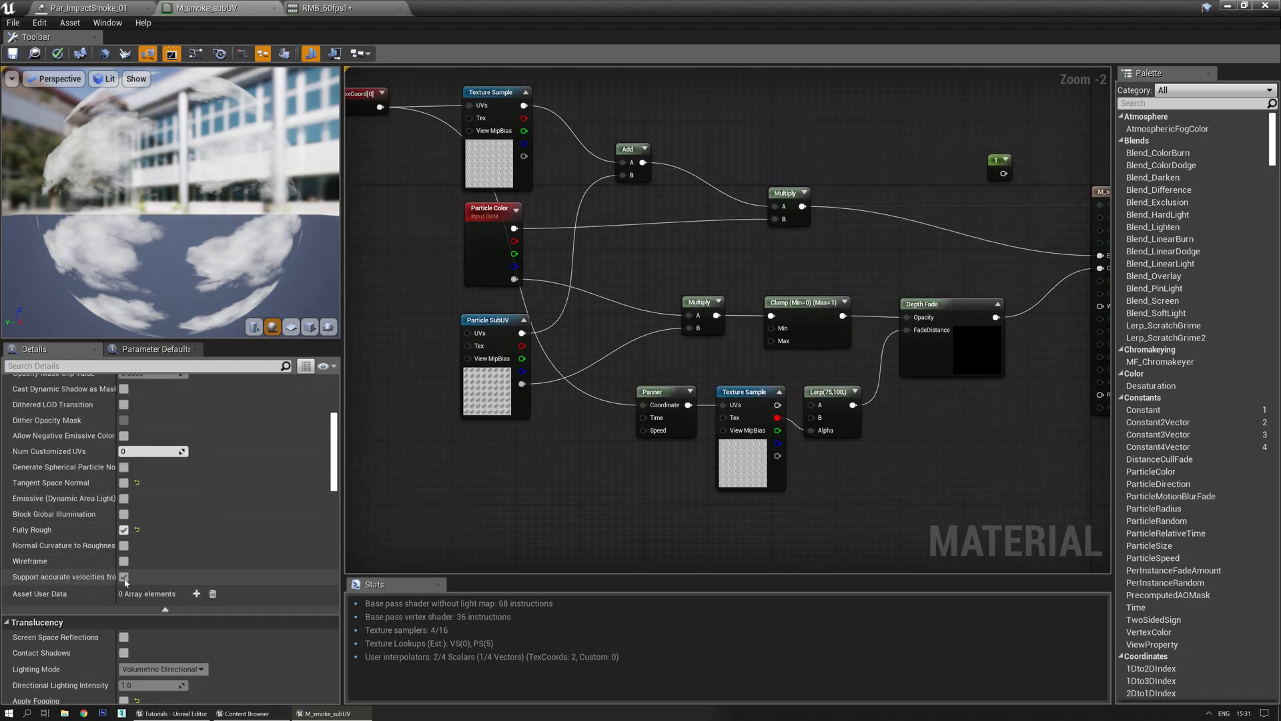
scroll(151, 595, down, 10)
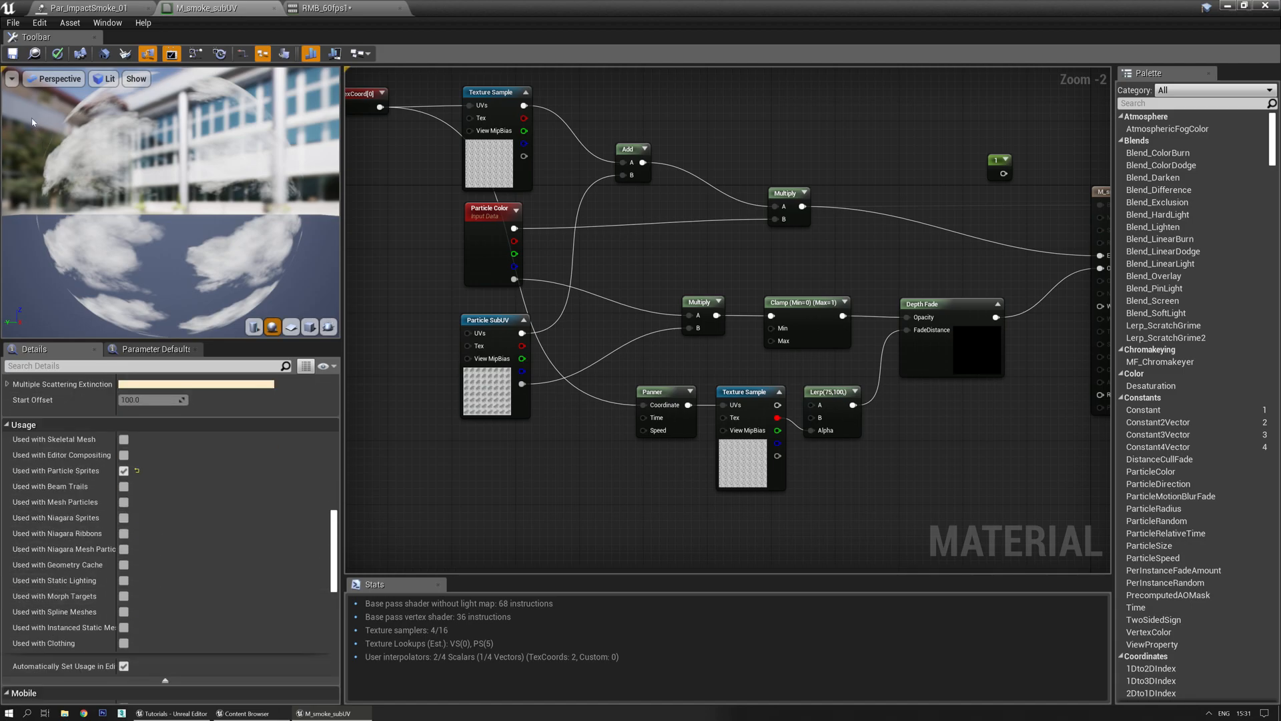
click(13, 59)
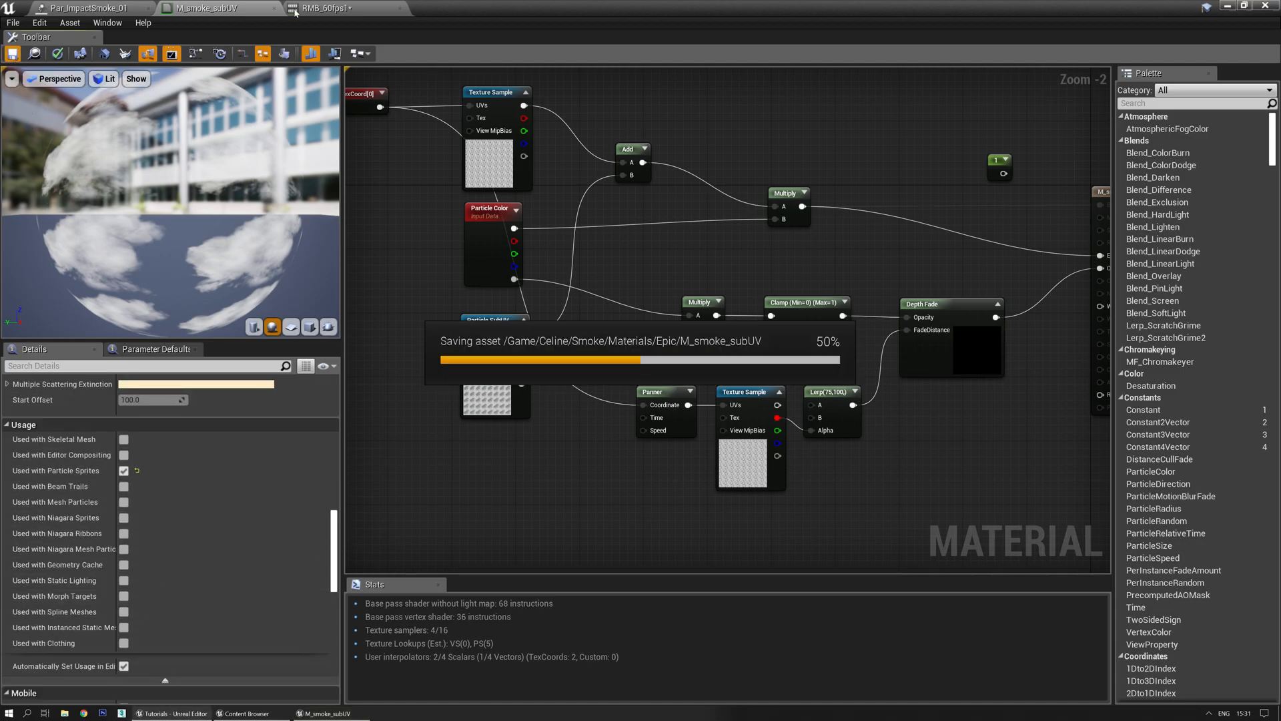
Examine the RMB_60fps1 attack effects in the Shader Complexity view mode and return the preview to Lit
click(323, 8)
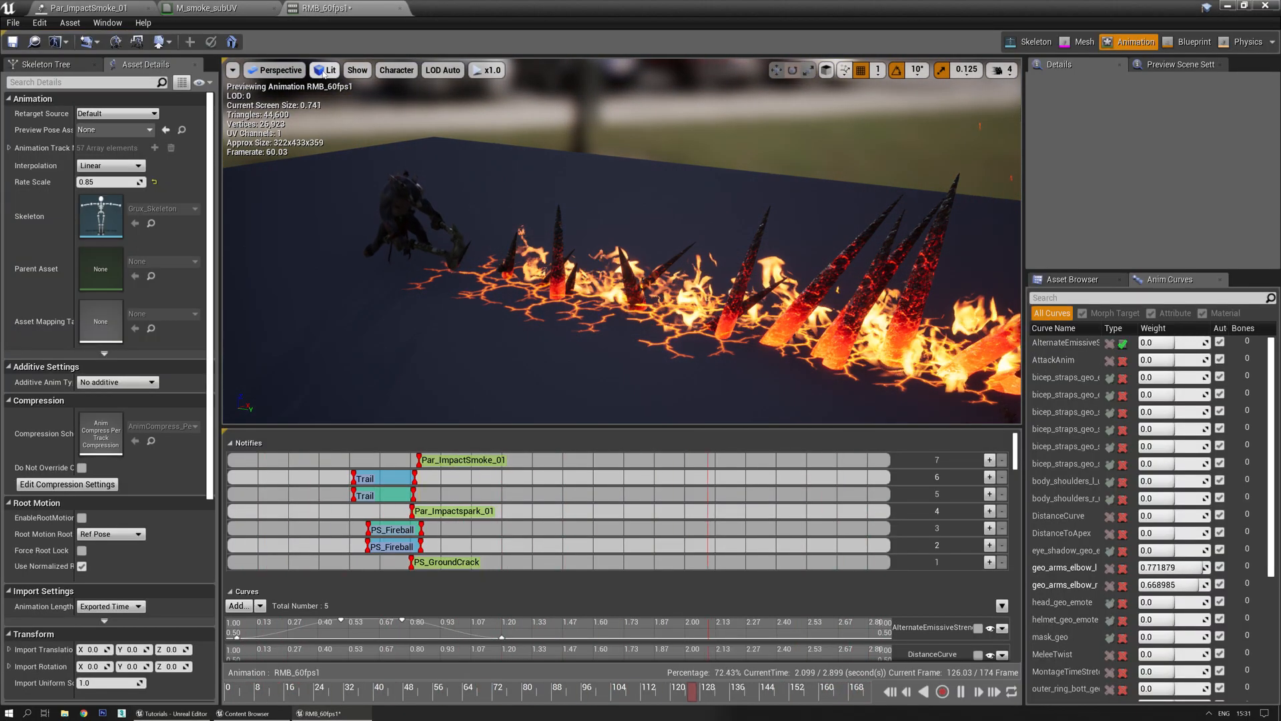
click(327, 70)
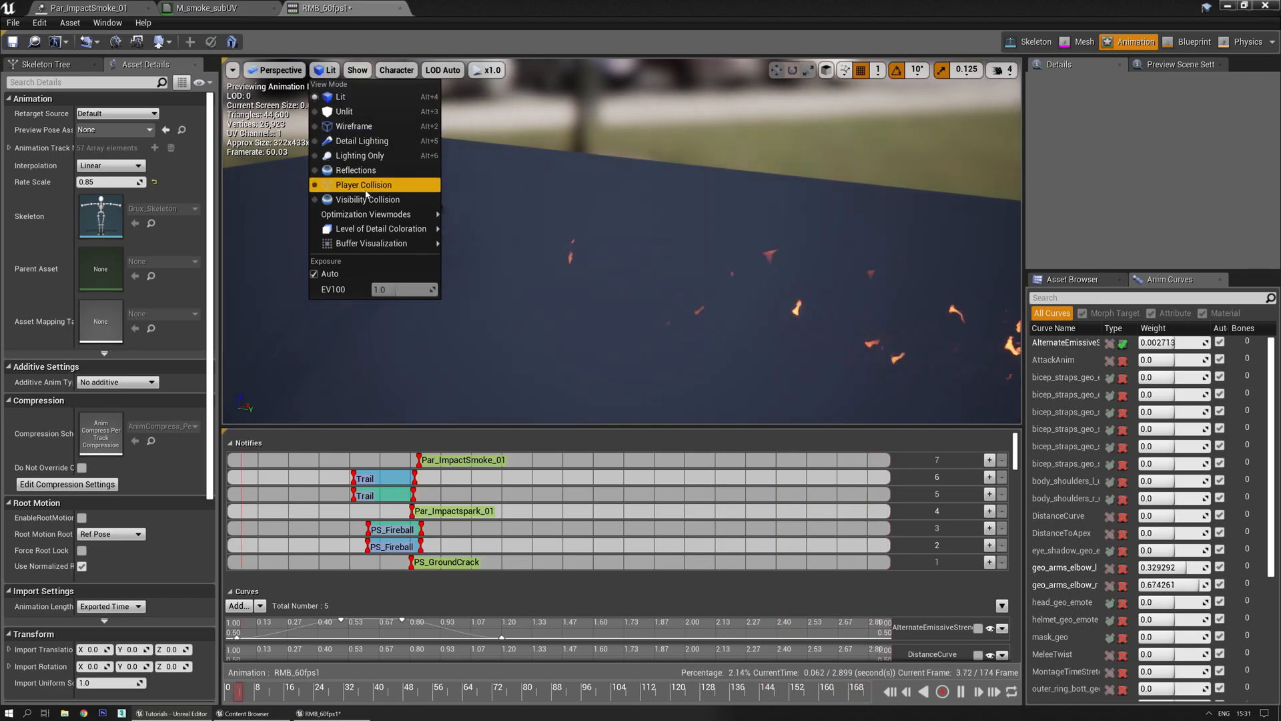
mouse_move(374, 215)
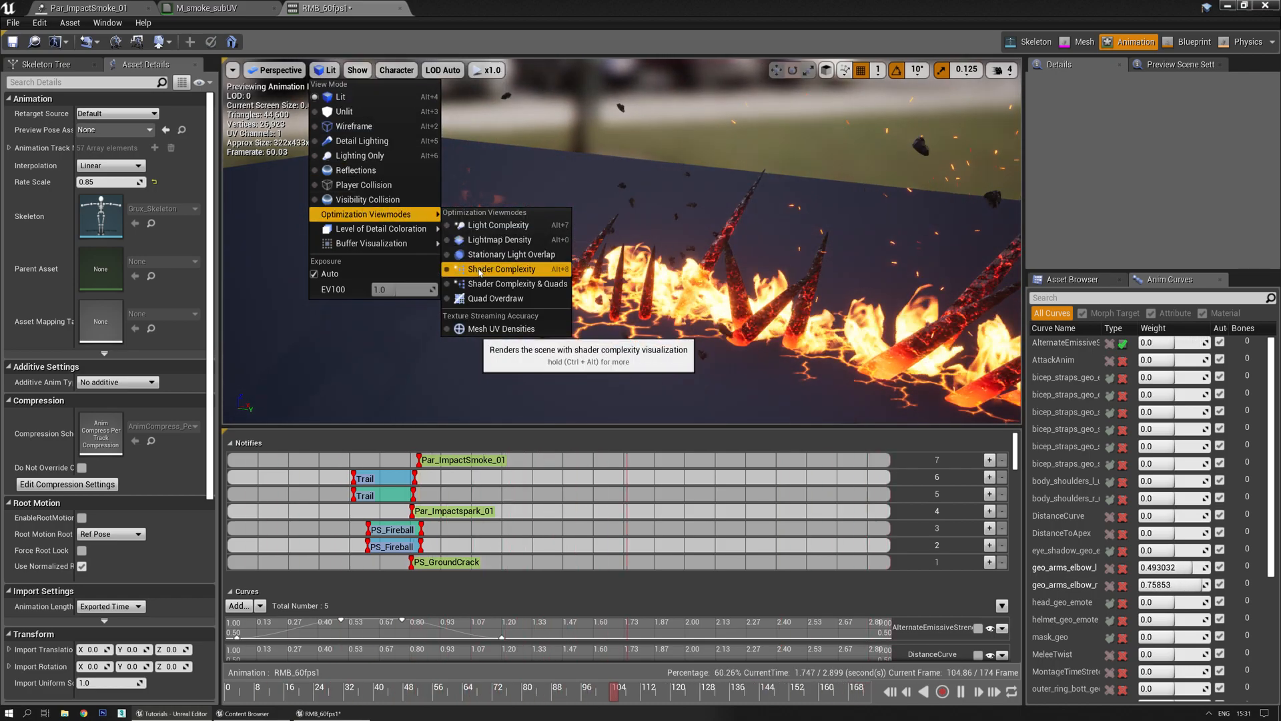
click(480, 269)
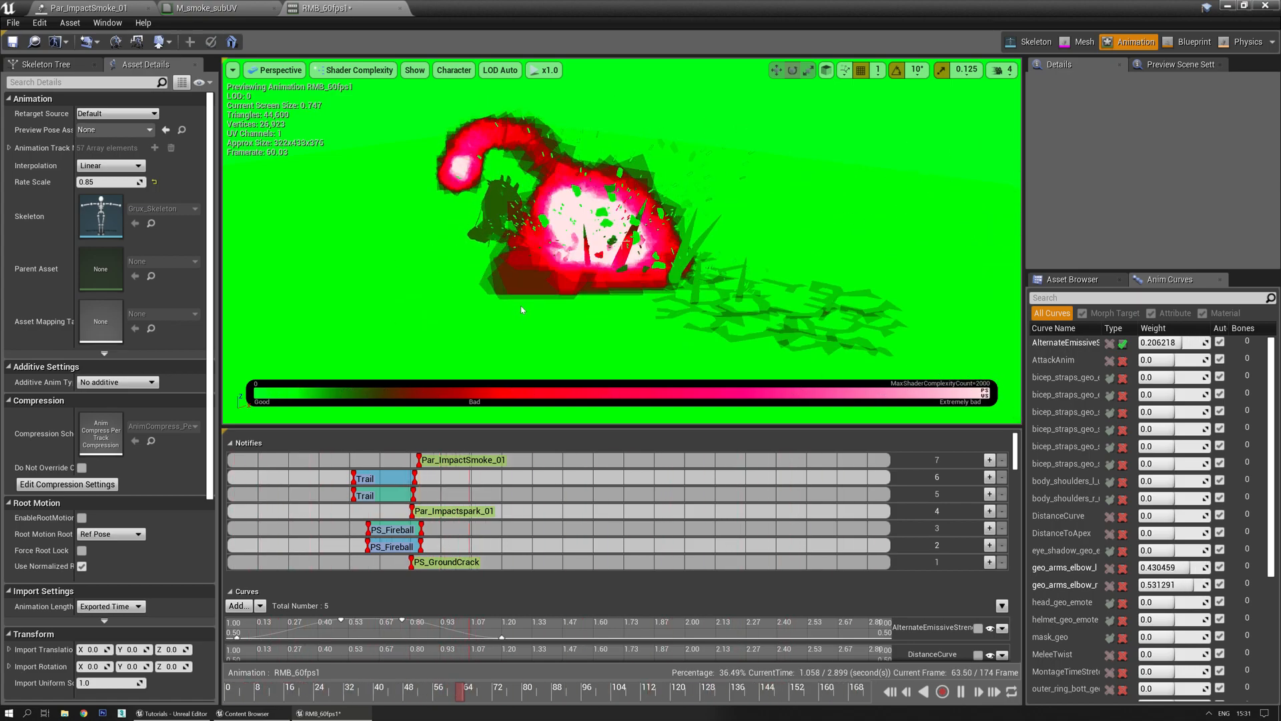
click(354, 70)
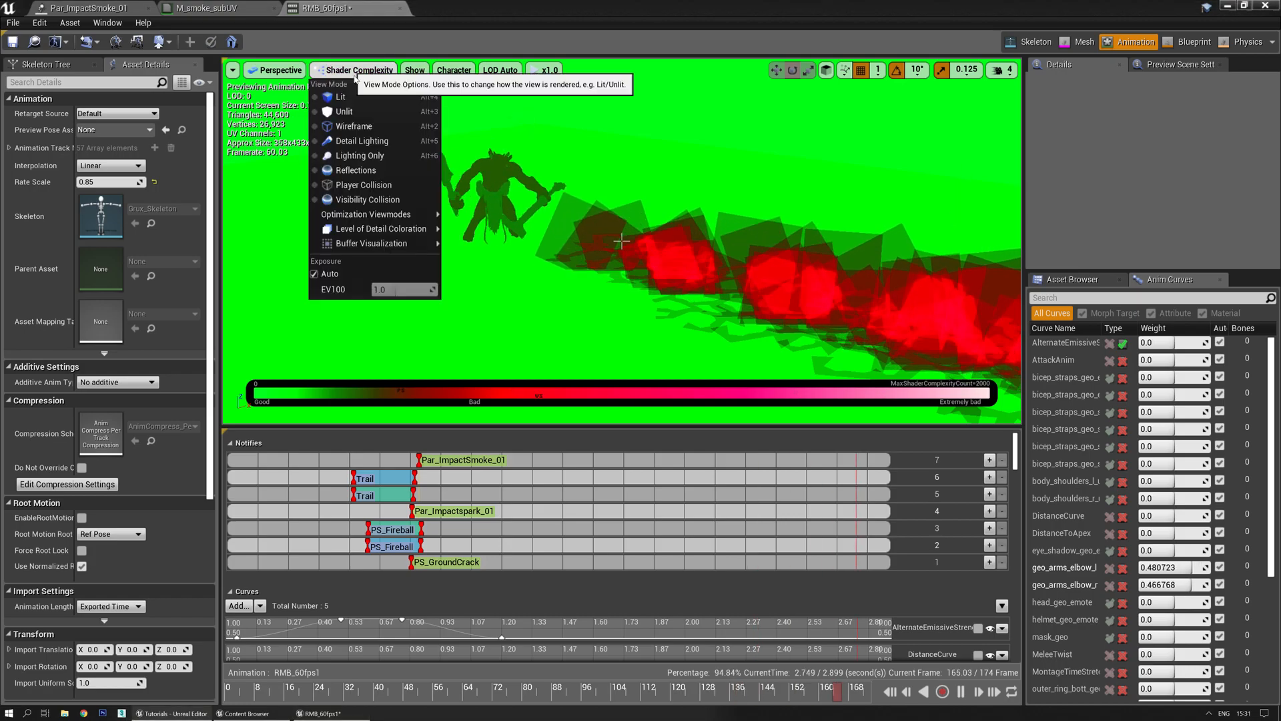
click(354, 107)
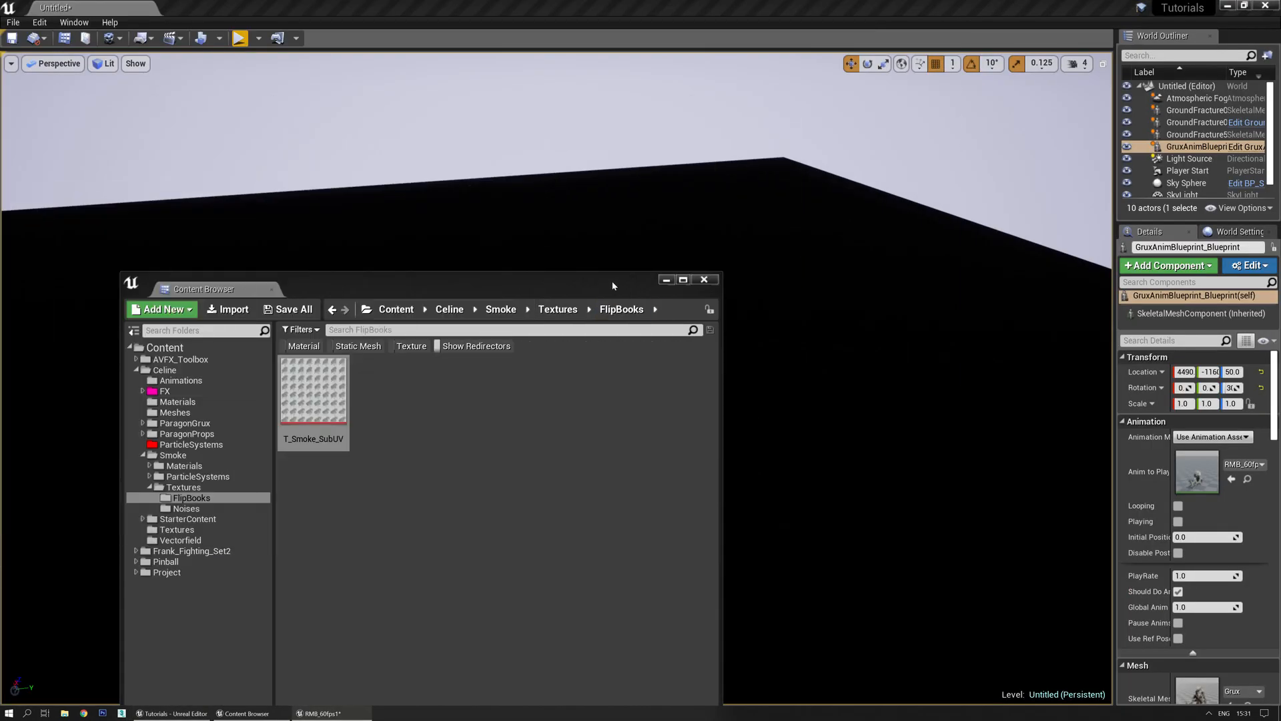
Place the Par_ImpactSmoke_01 particle system in the level beside the Grux character
drag(614, 285, 0, 291)
right_drag(401, 360, 401, 387)
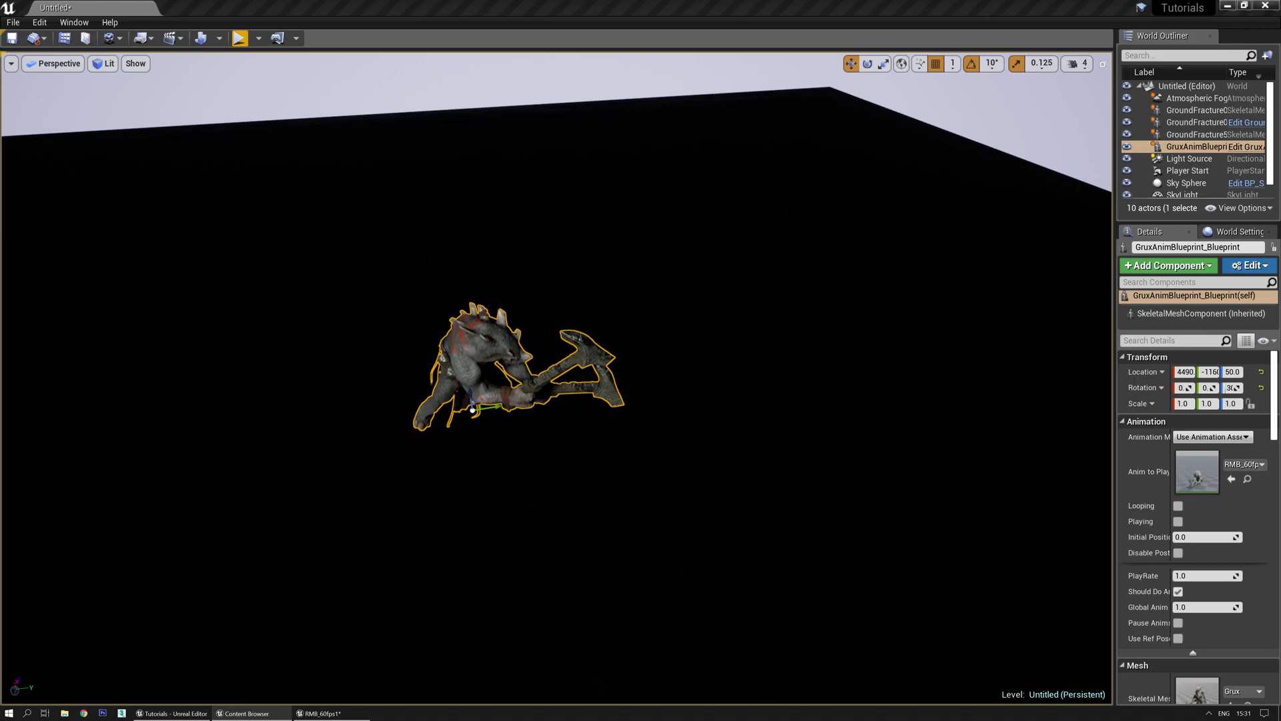
drag(456, 479, 819, 486)
key(s)
right_drag(818, 486, 784, 501)
key(s)
Examine the placed smoke emitter in the level viewport using the Shader Complexity view mode
click(104, 63)
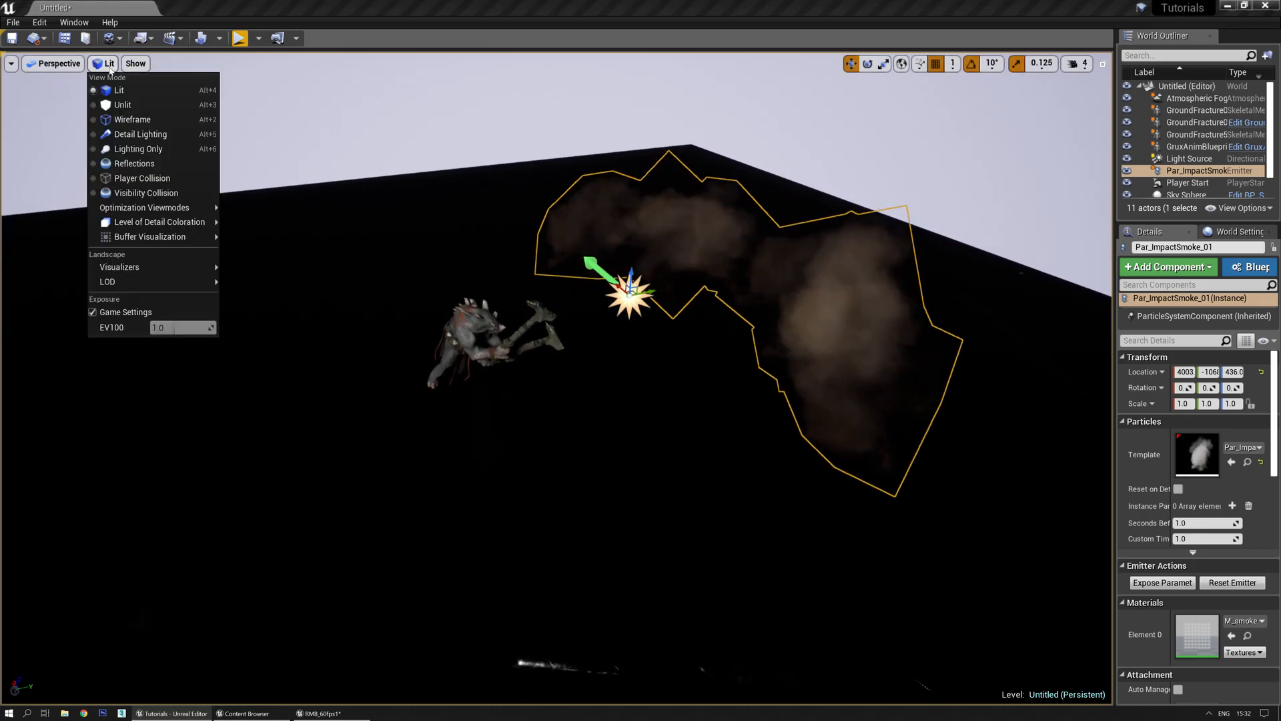
mouse_move(161, 211)
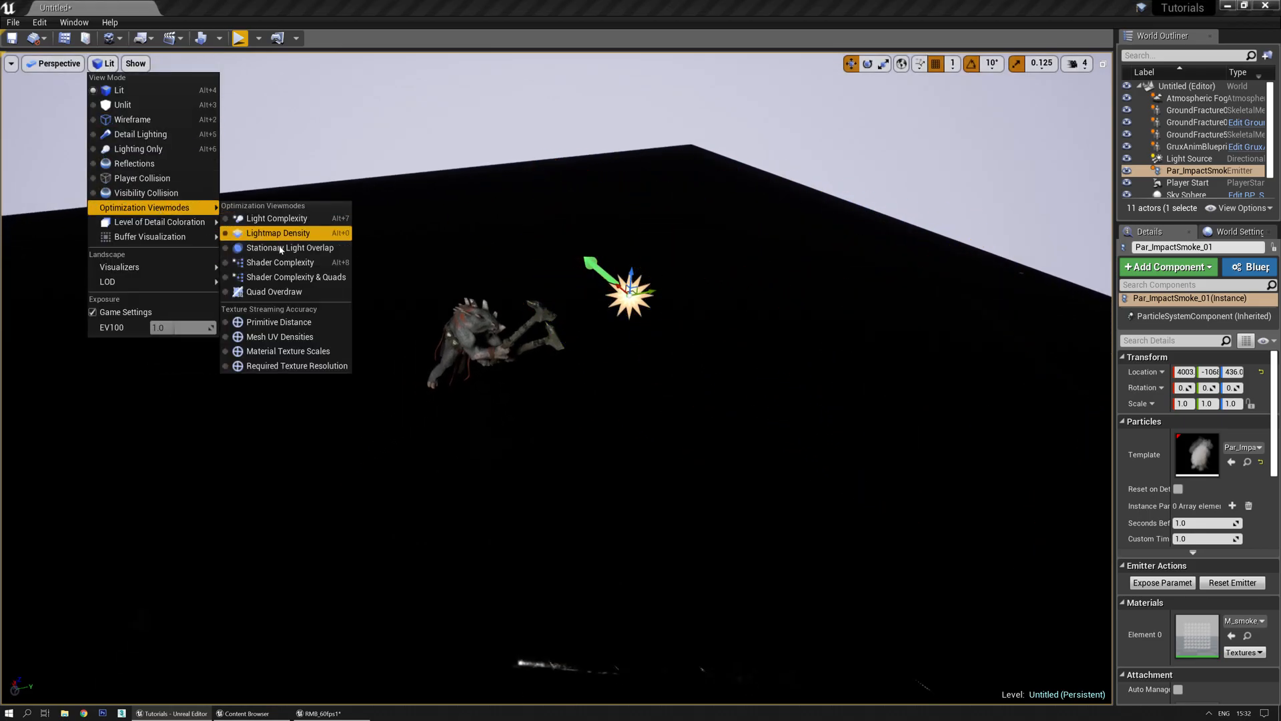
click(280, 263)
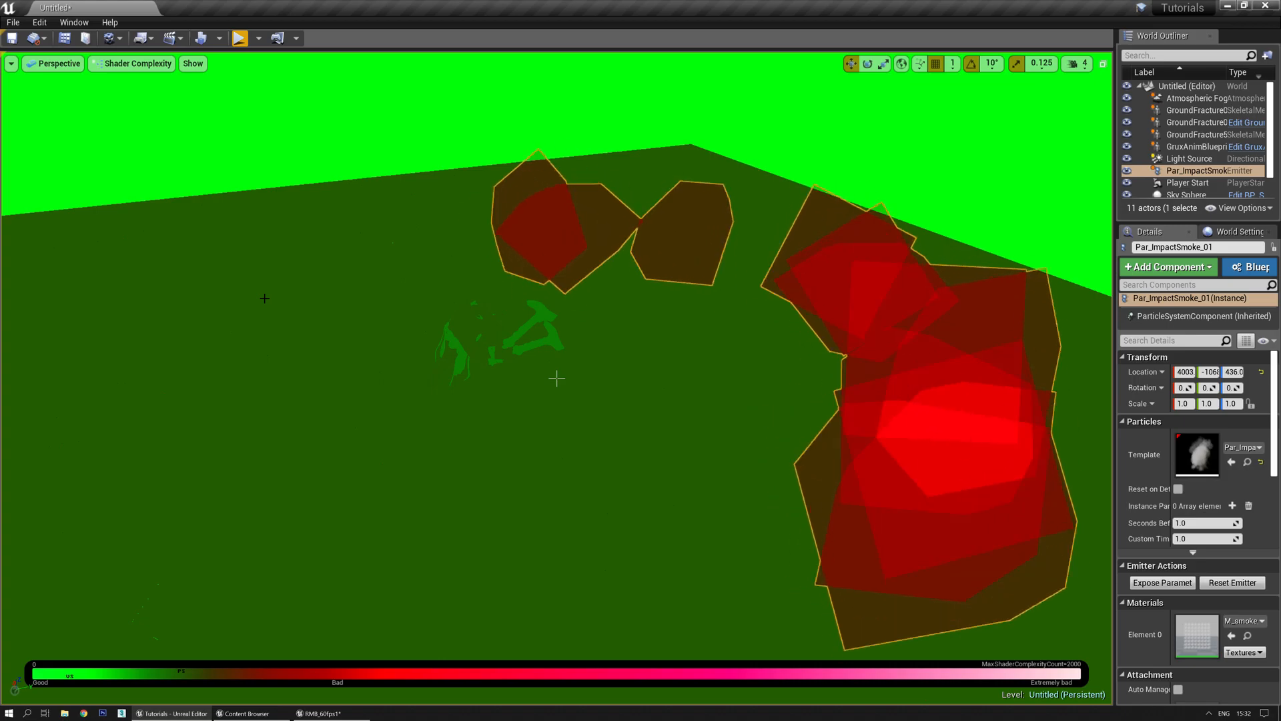
Return the level viewport to Lit and delete the placed Par_ImpactSmoke_01 emitter from the level
click(130, 64)
click(138, 84)
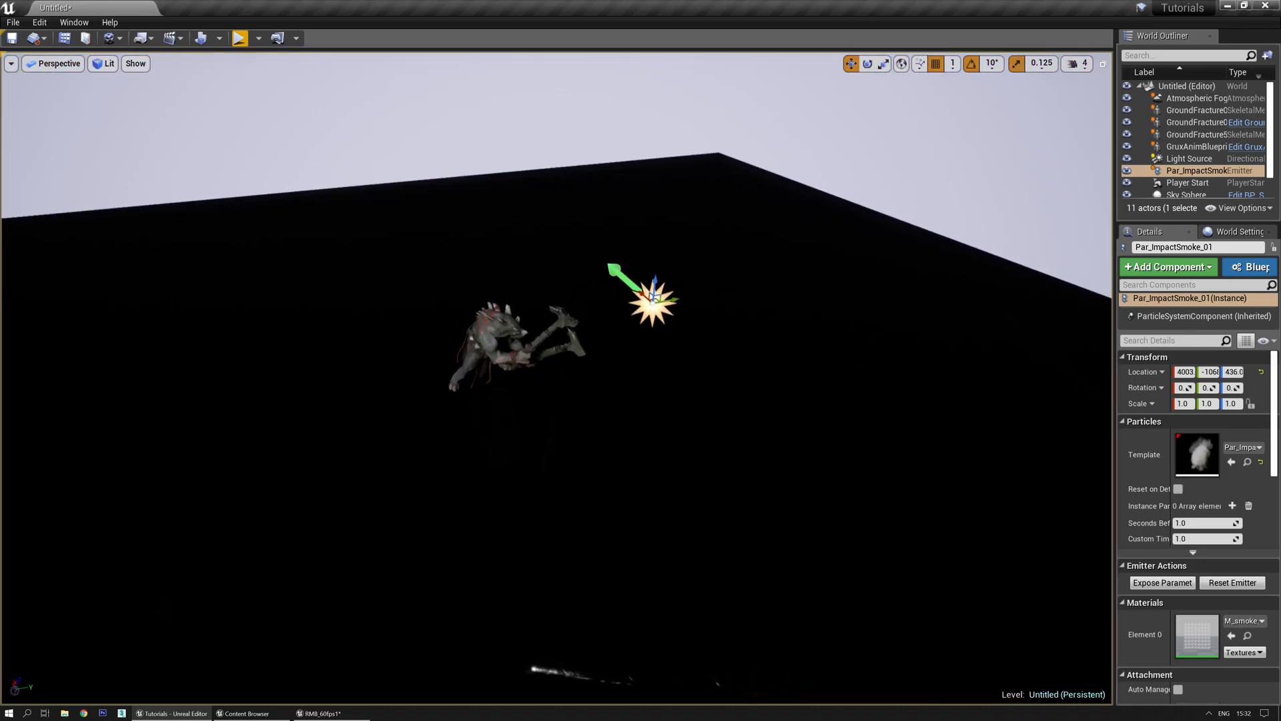
mouse_move(557, 378)
right_down()
mouse_move(551, 347)
mouse_move(550, 387)
mouse_move(549, 374)
right_up()
key(Delete)
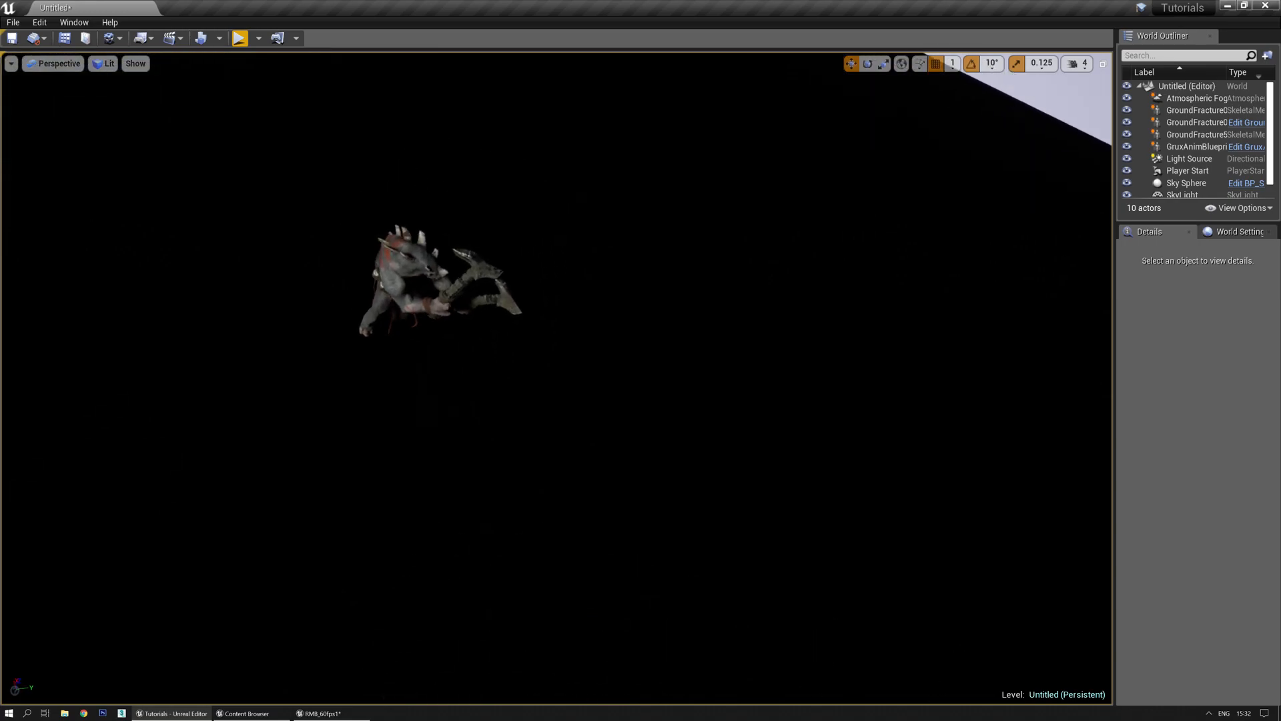
Maximize the Content Browser, open Par_ImpactSmoke_01 from the ParticleSystems folder and maximize its editor window
drag(0, 254, 752, 248)
double_click(752, 249)
click(462, 114)
double_click(463, 113)
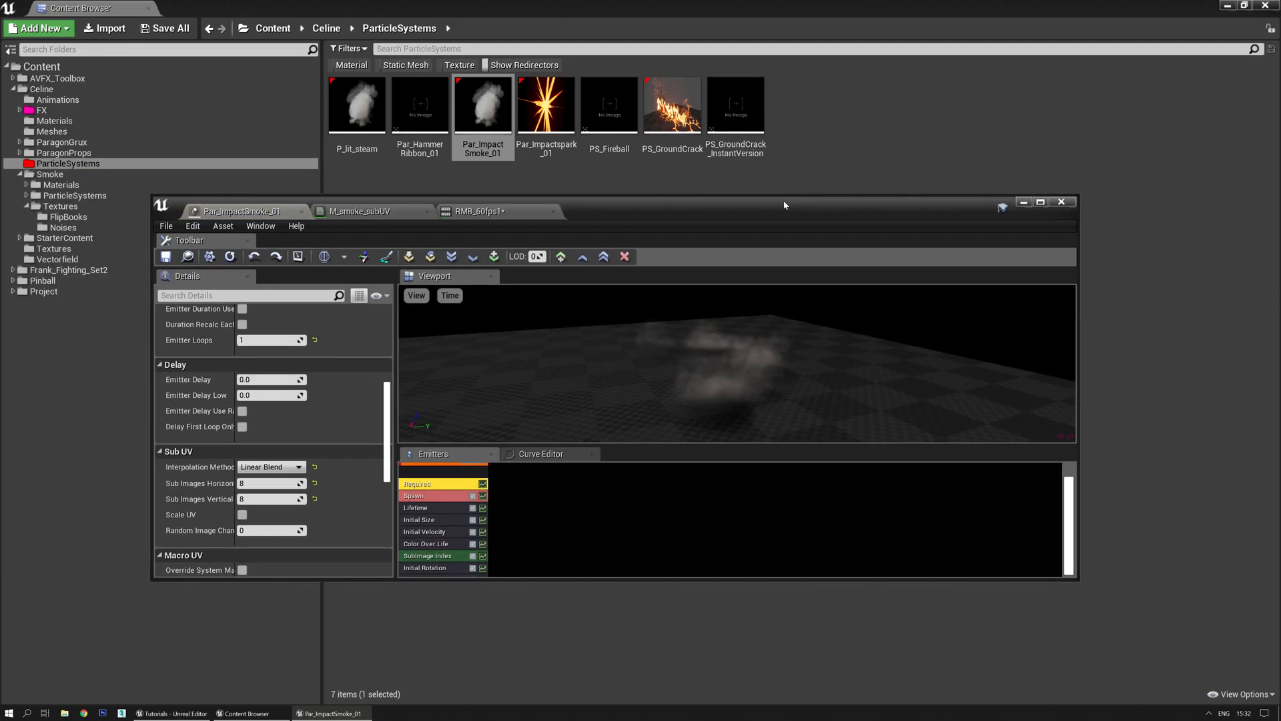
double_click(784, 205)
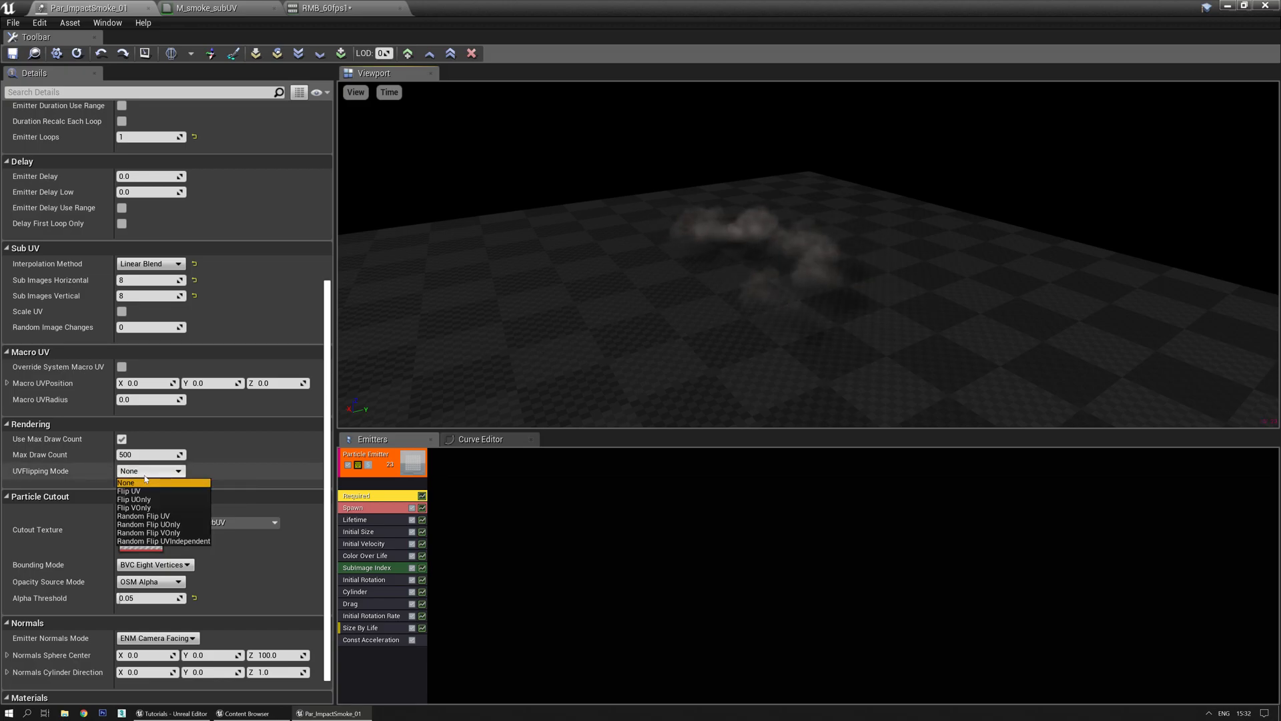
Set the smoke emitter's UV Flipping Mode to Random Flip UOnly, check the preview and save the particle system
click(153, 524)
drag(615, 346, 614, 374)
drag(618, 308, 705, 267)
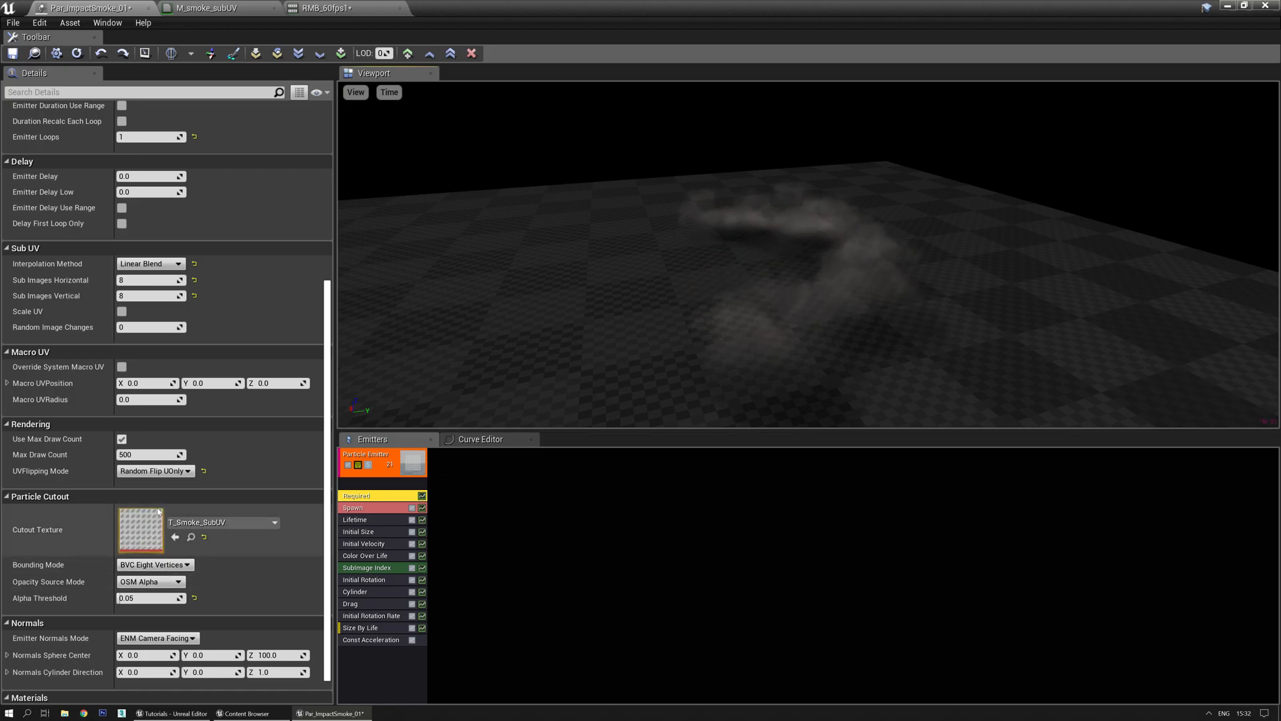
drag(633, 291, 634, 298)
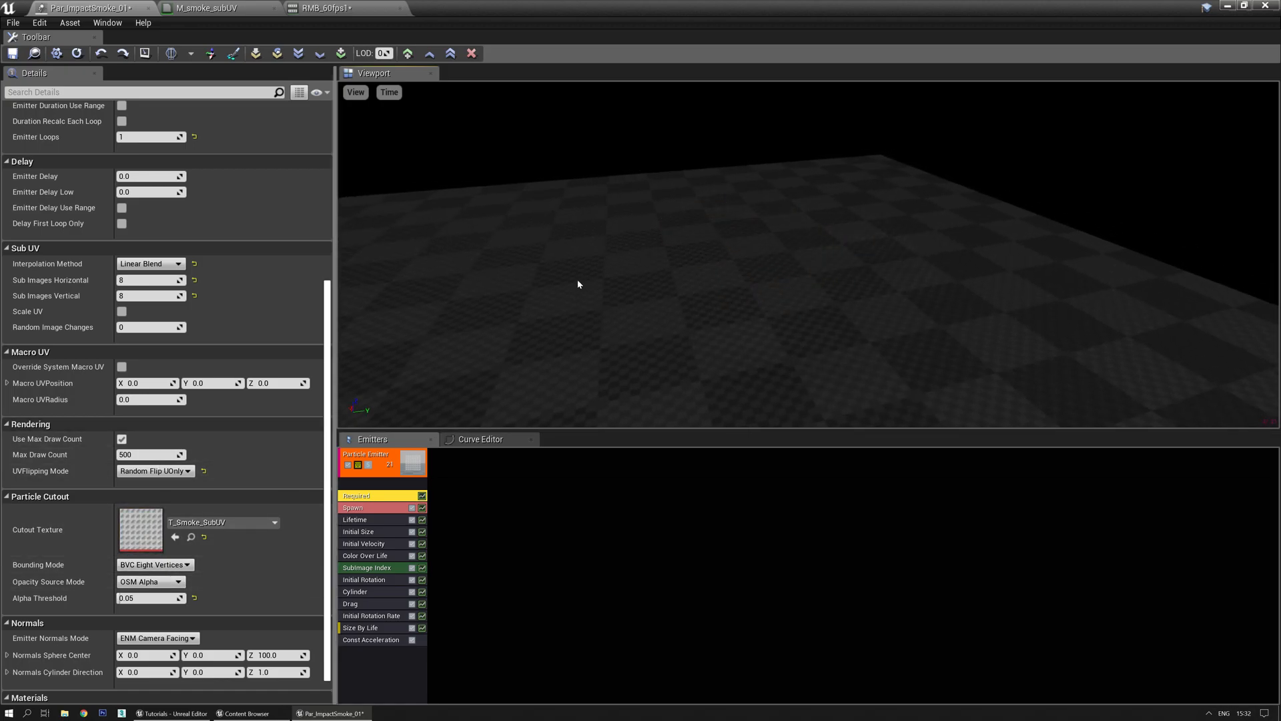
click(19, 61)
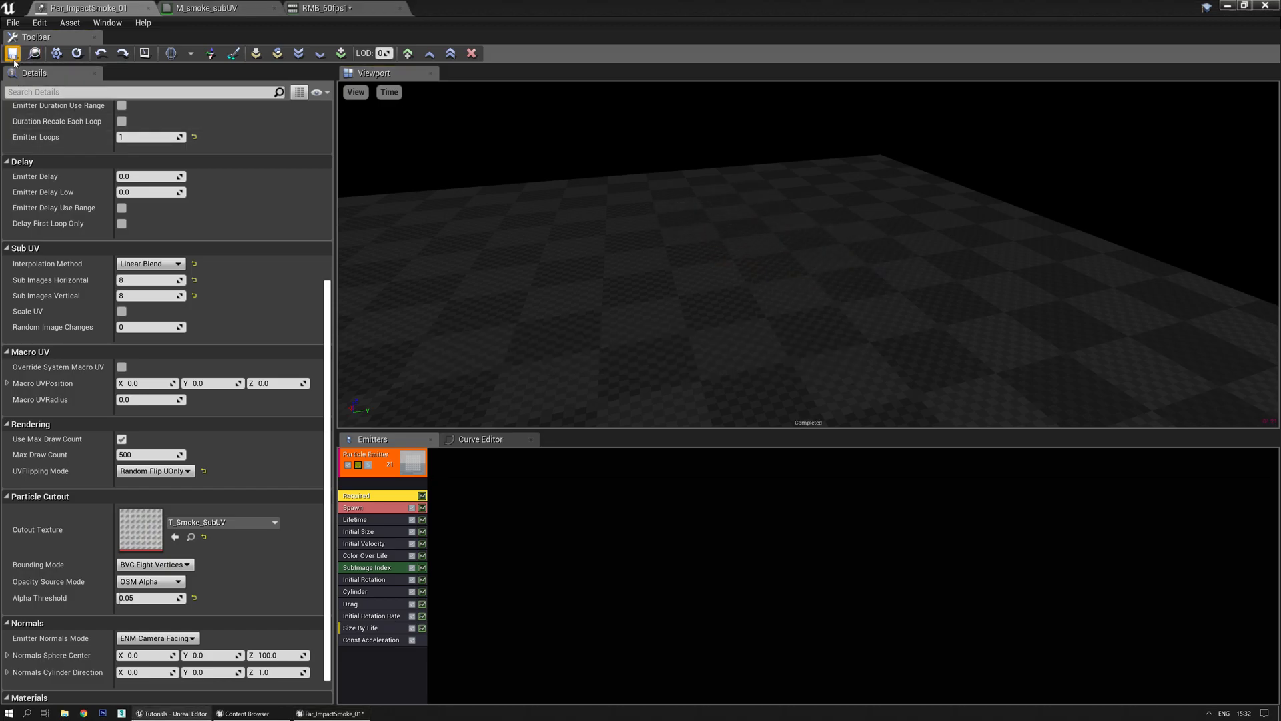
Close the M_smoke_subUV material editor and locate Par_ImpactSmoke_01 in the Content Browser
click(203, 8)
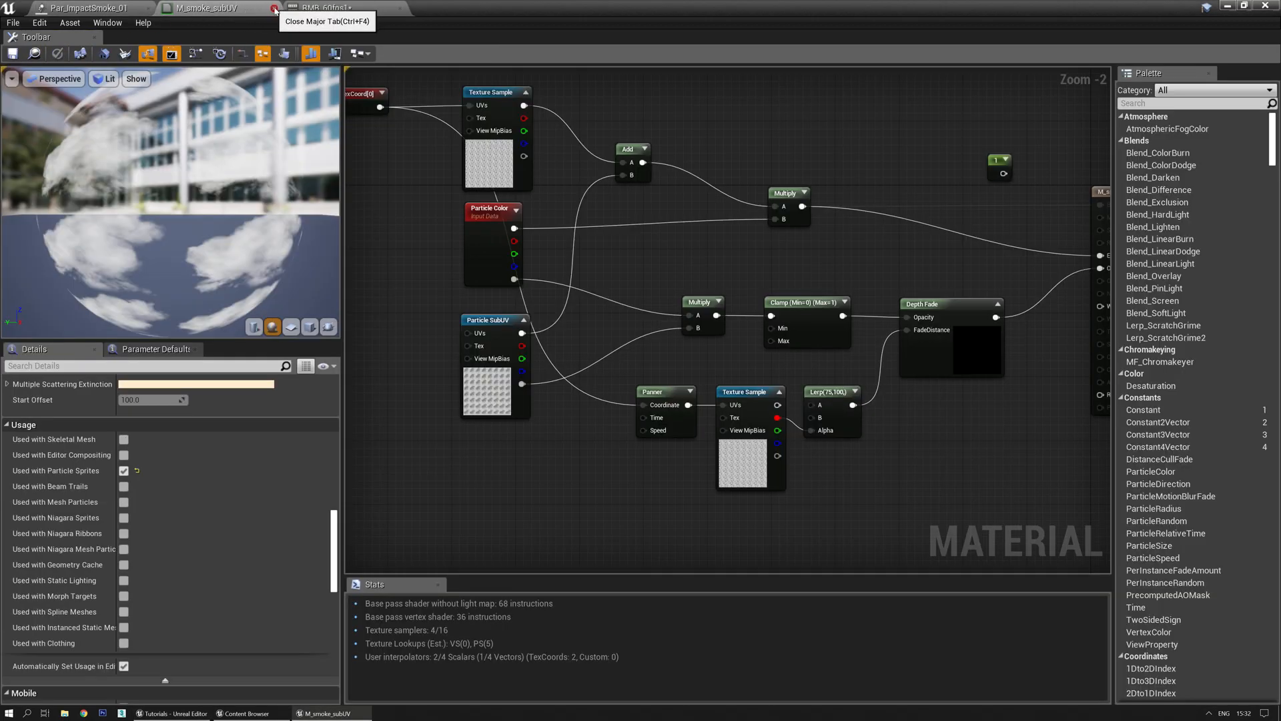
click(275, 9)
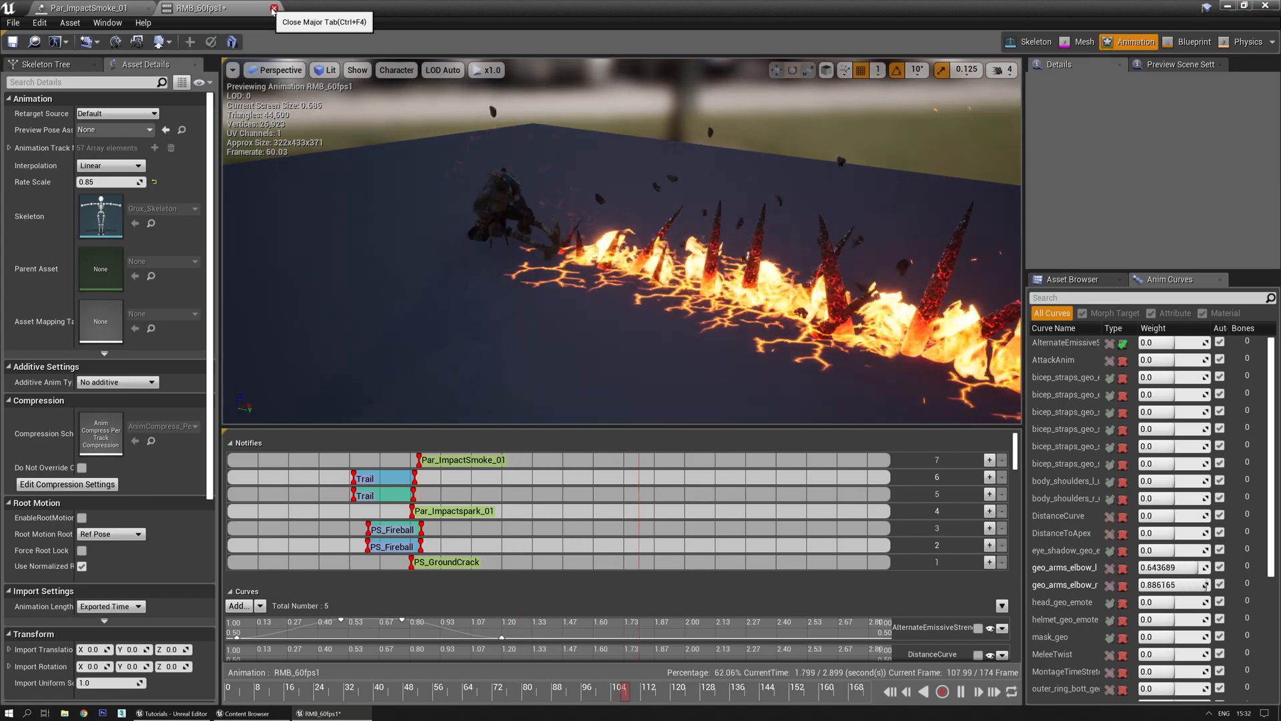
click(94, 8)
click(35, 53)
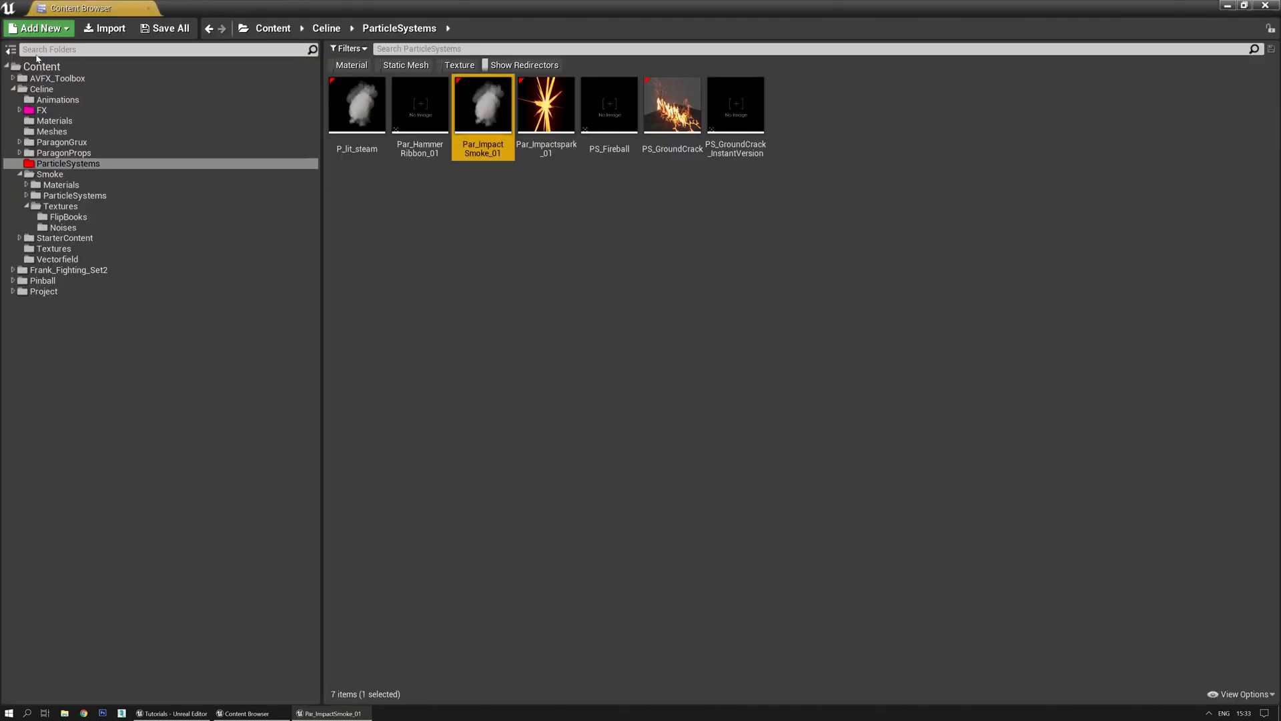
Open the PS_GroundCrack particle system, inspect its preview and select the FireTravel emitter
click(613, 135)
click(616, 235)
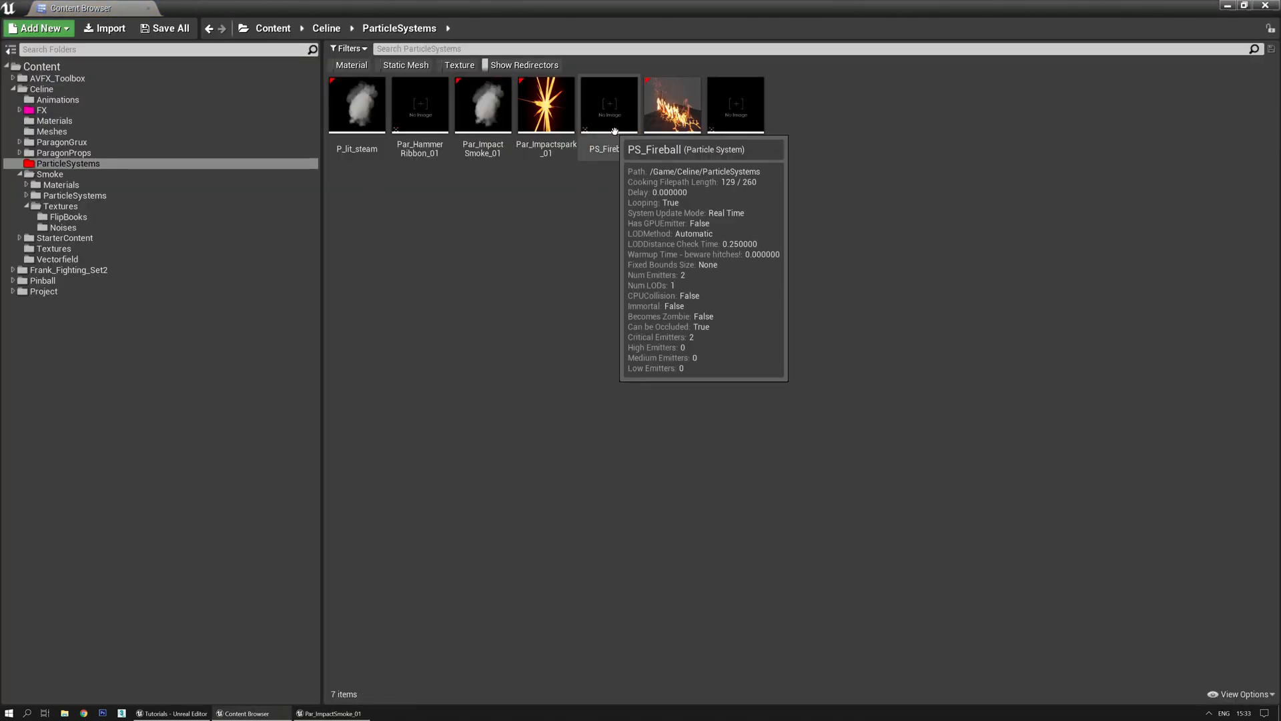
double_click(666, 114)
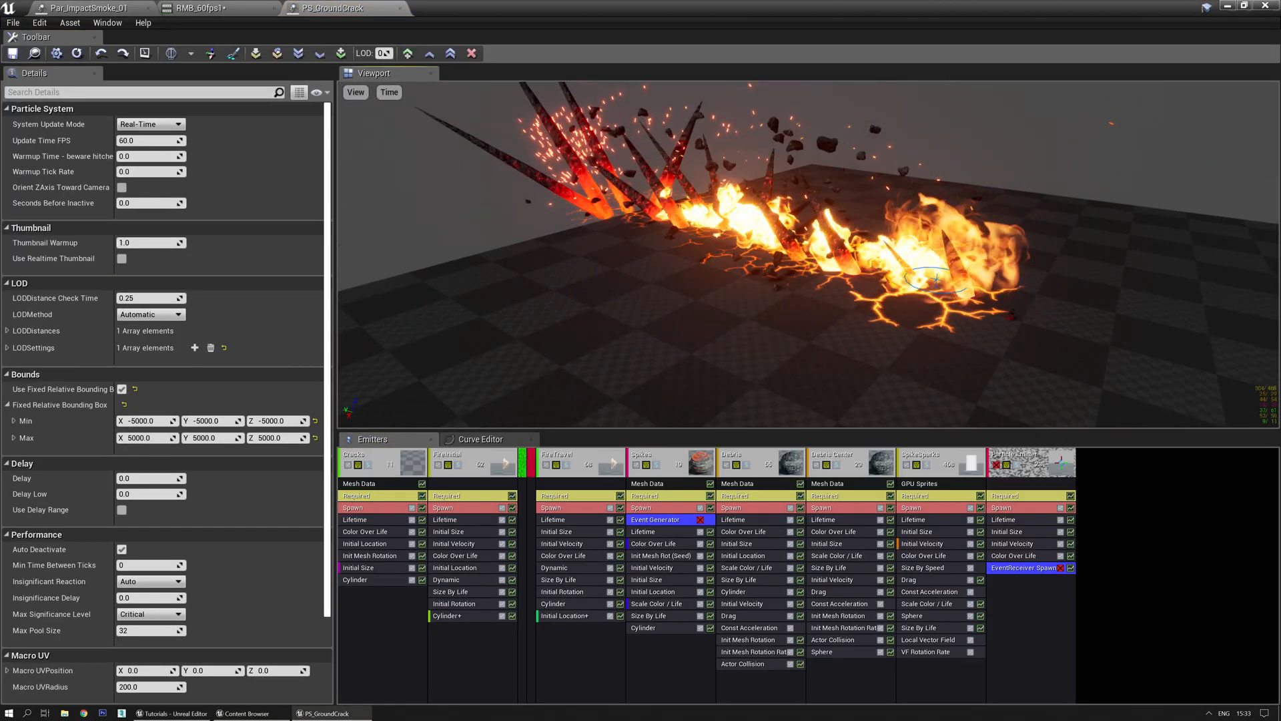
right_drag(739, 303, 734, 304)
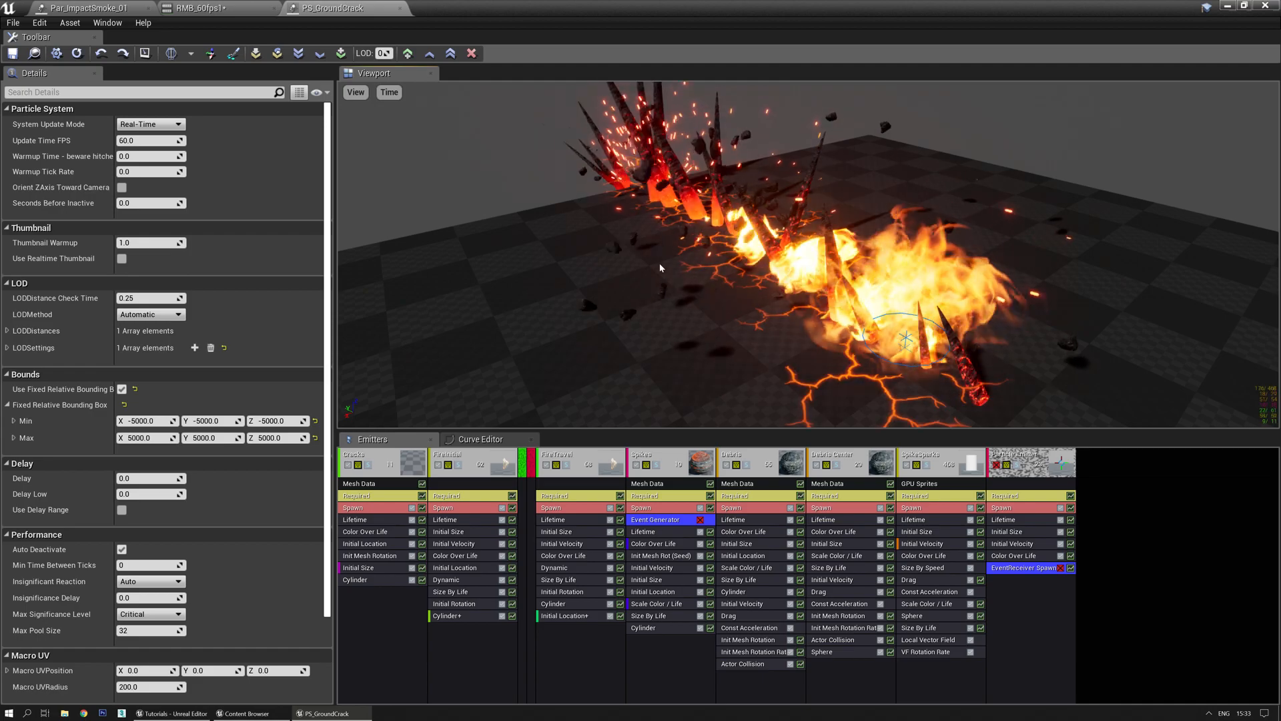
mouse_move(652, 241)
mouse_down()
mouse_move(681, 230)
mouse_move(661, 243)
mouse_up()
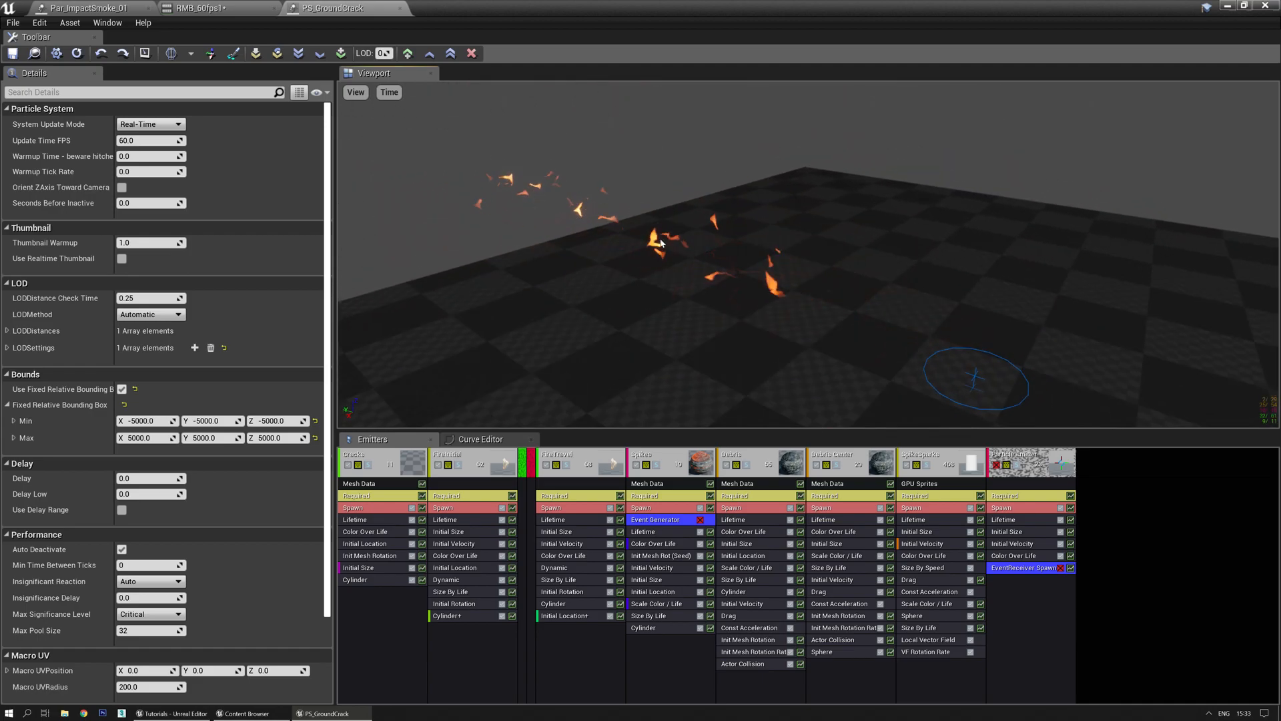
click(582, 459)
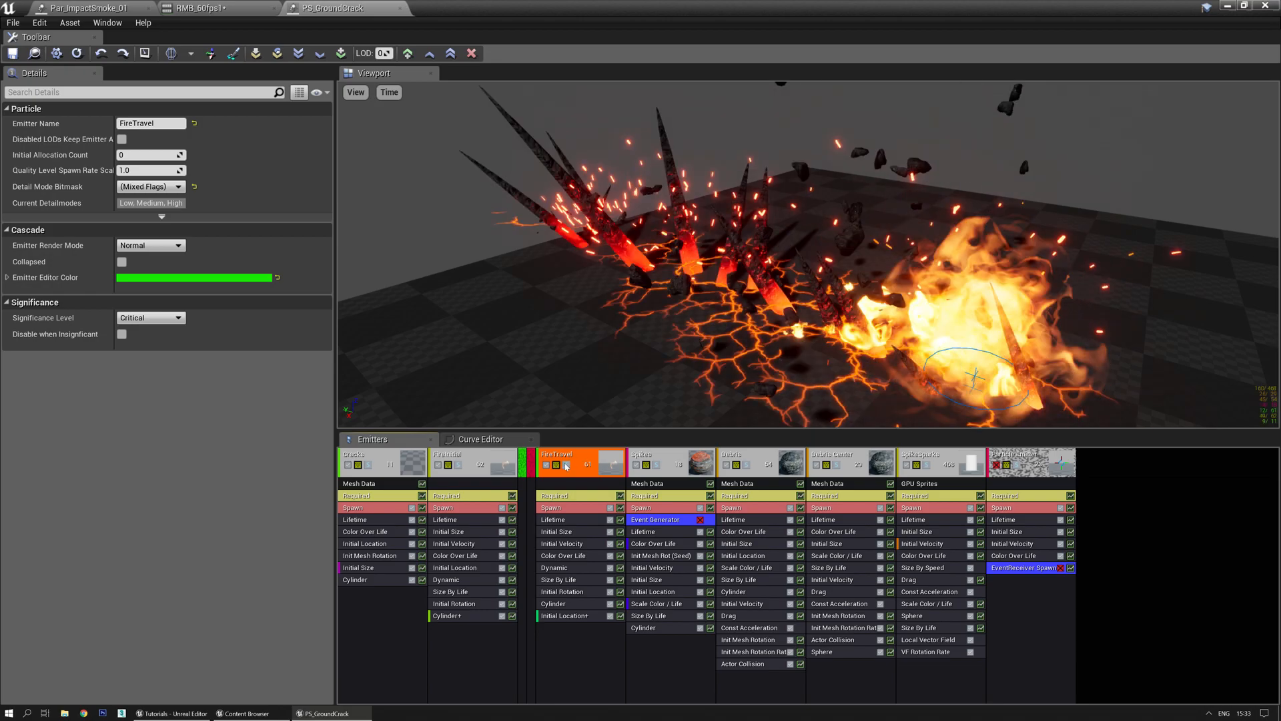
Preview the FireTravel emitter in isolation, show all emitters again and add a new sprite emitter at the end of the list
click(567, 466)
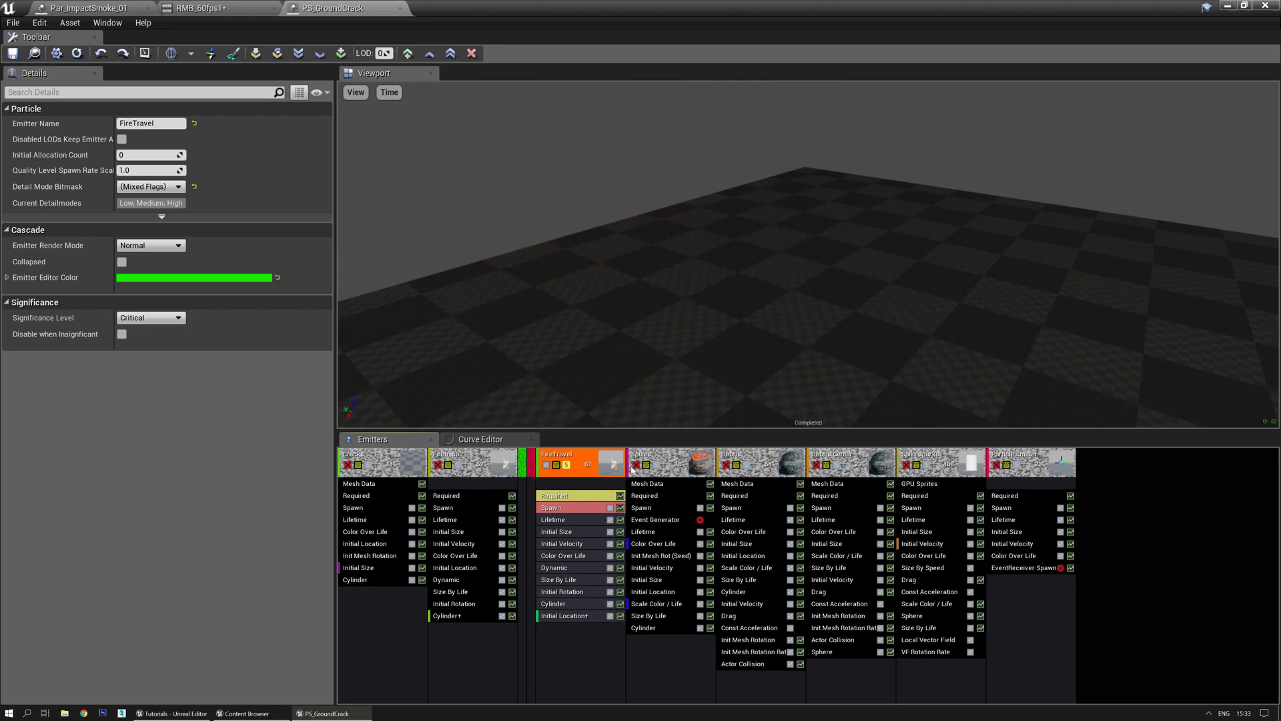
click(566, 464)
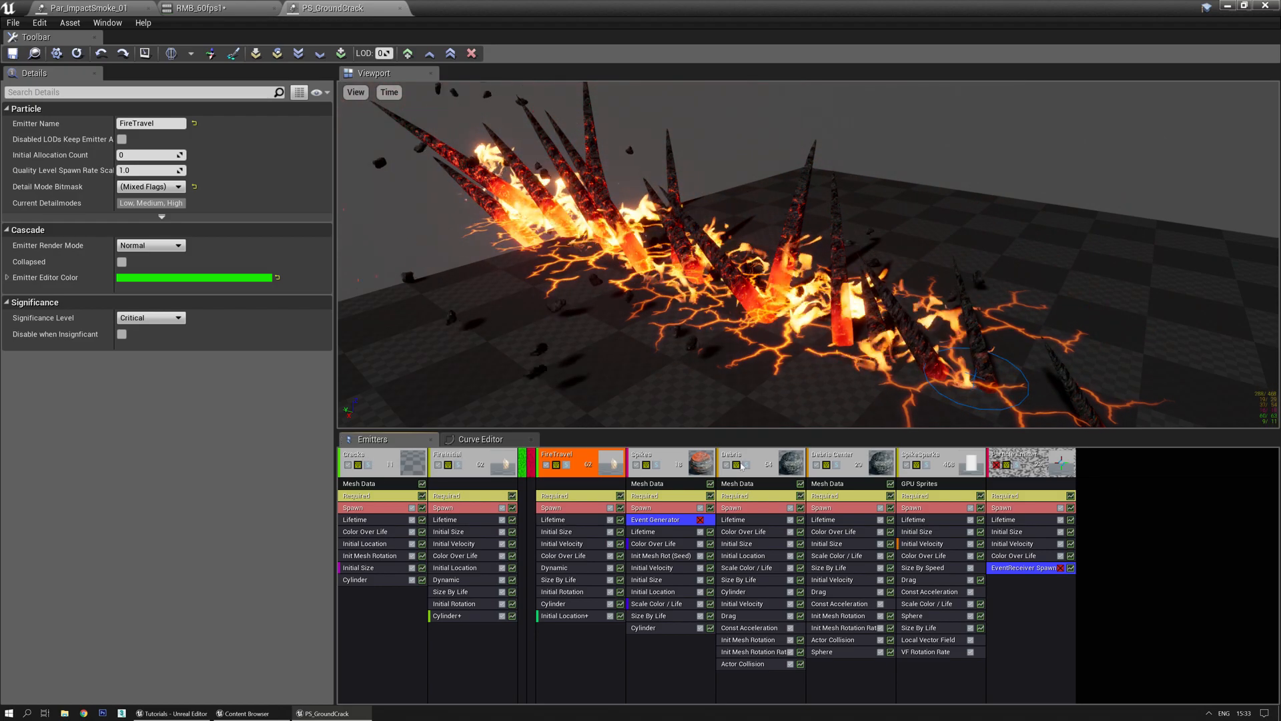
right_click(1103, 492)
click(1134, 495)
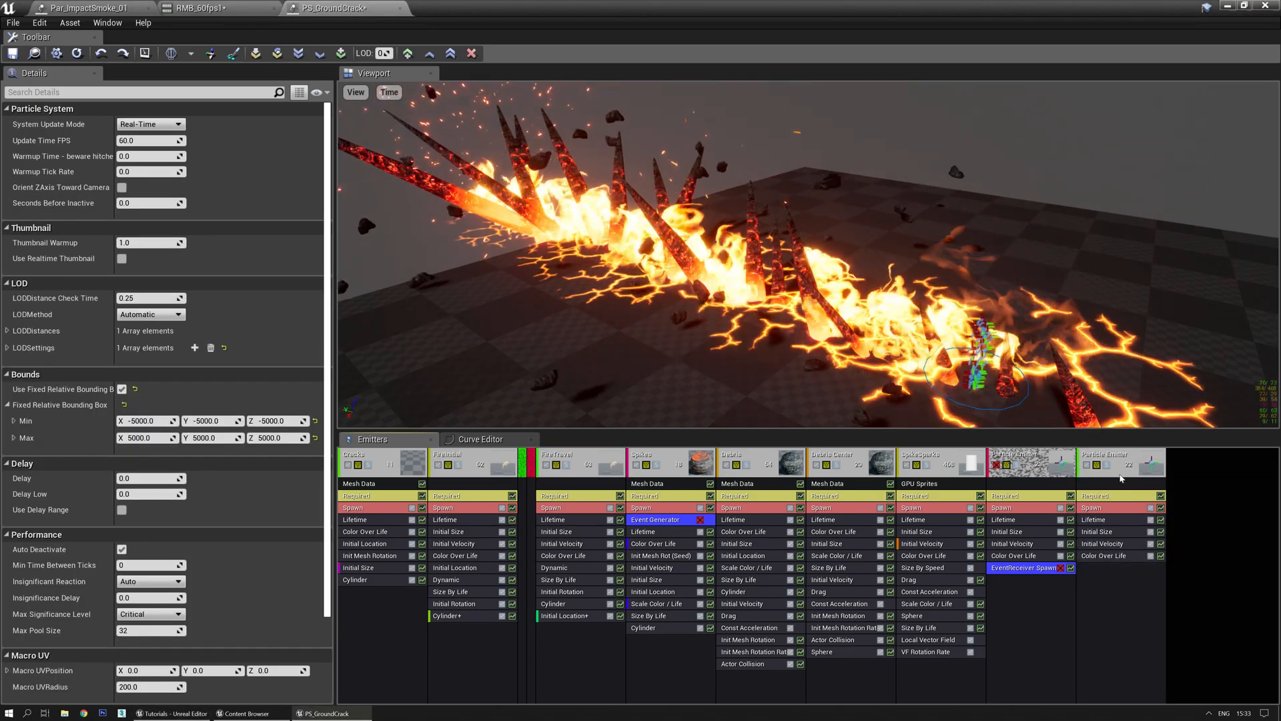
Delete the Color Over Life, Initial Velocity, Initial Size and Lifetime modules from the new emitter
click(1129, 553)
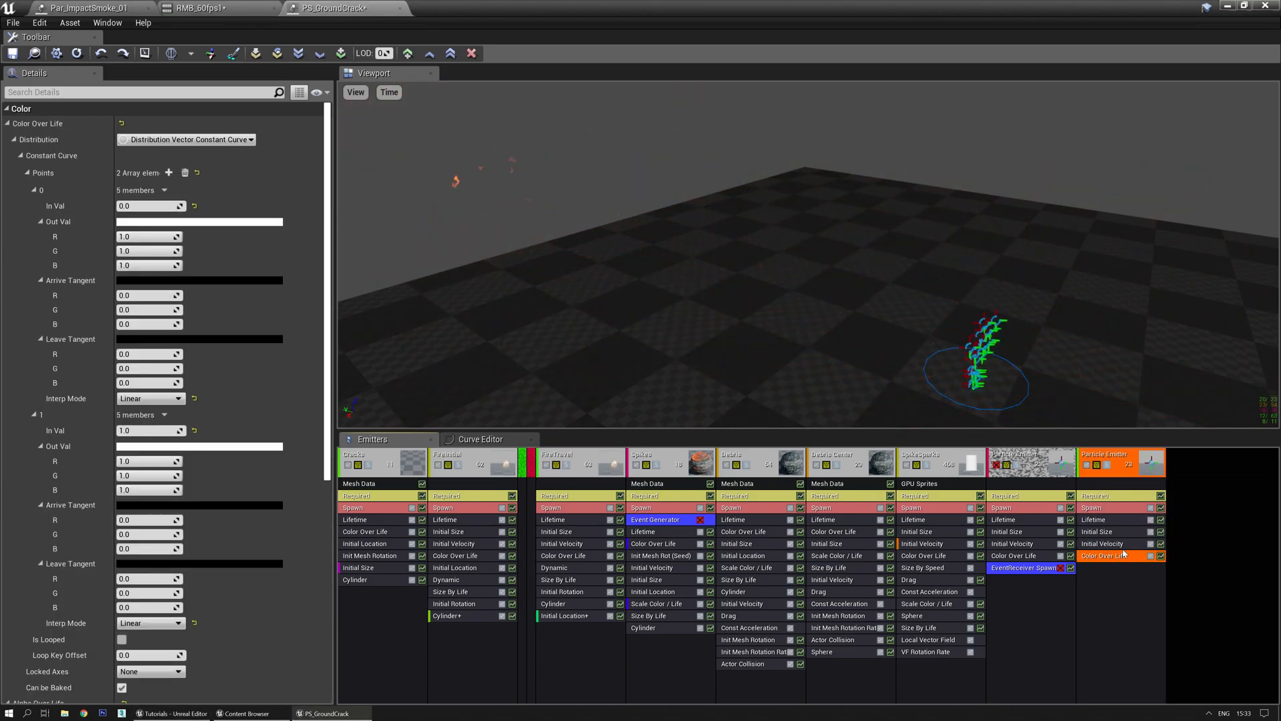
key(Delete)
click(1124, 543)
key(Delete)
click(1117, 531)
key(Delete)
click(1113, 518)
key(Delete)
Try to delete the new emitter's Spawn module
click(1128, 508)
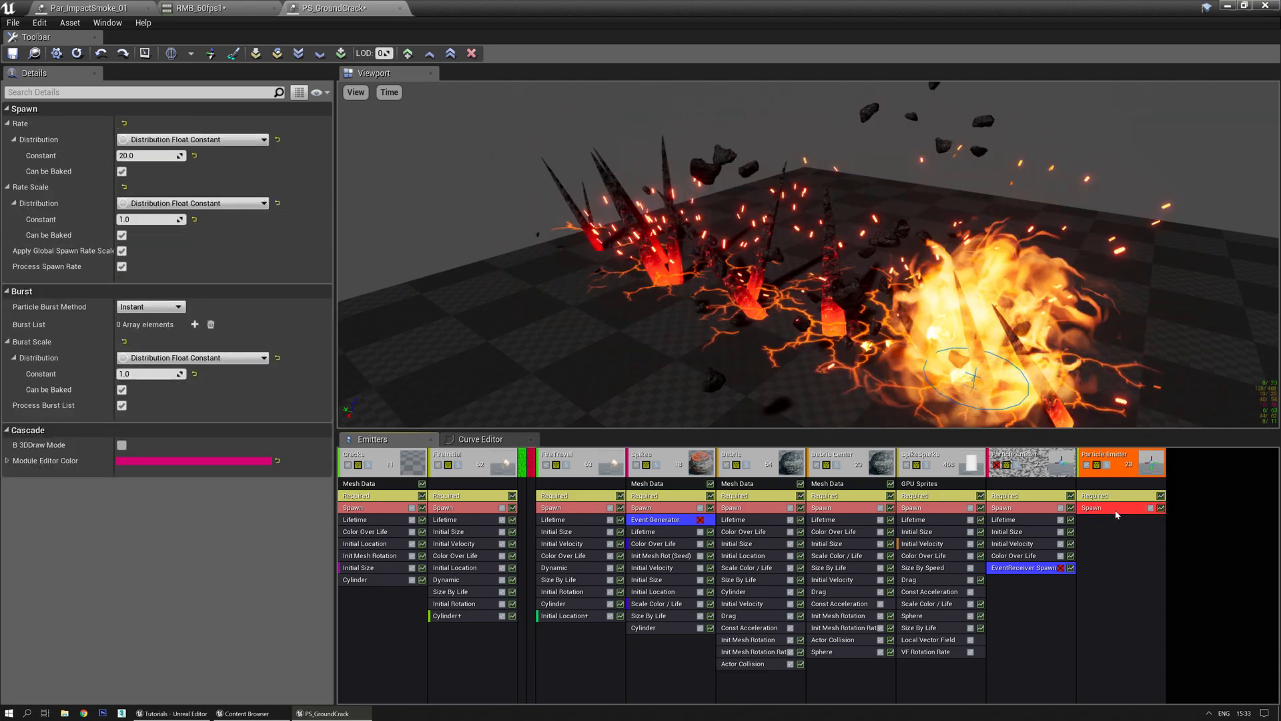
key(Delete)
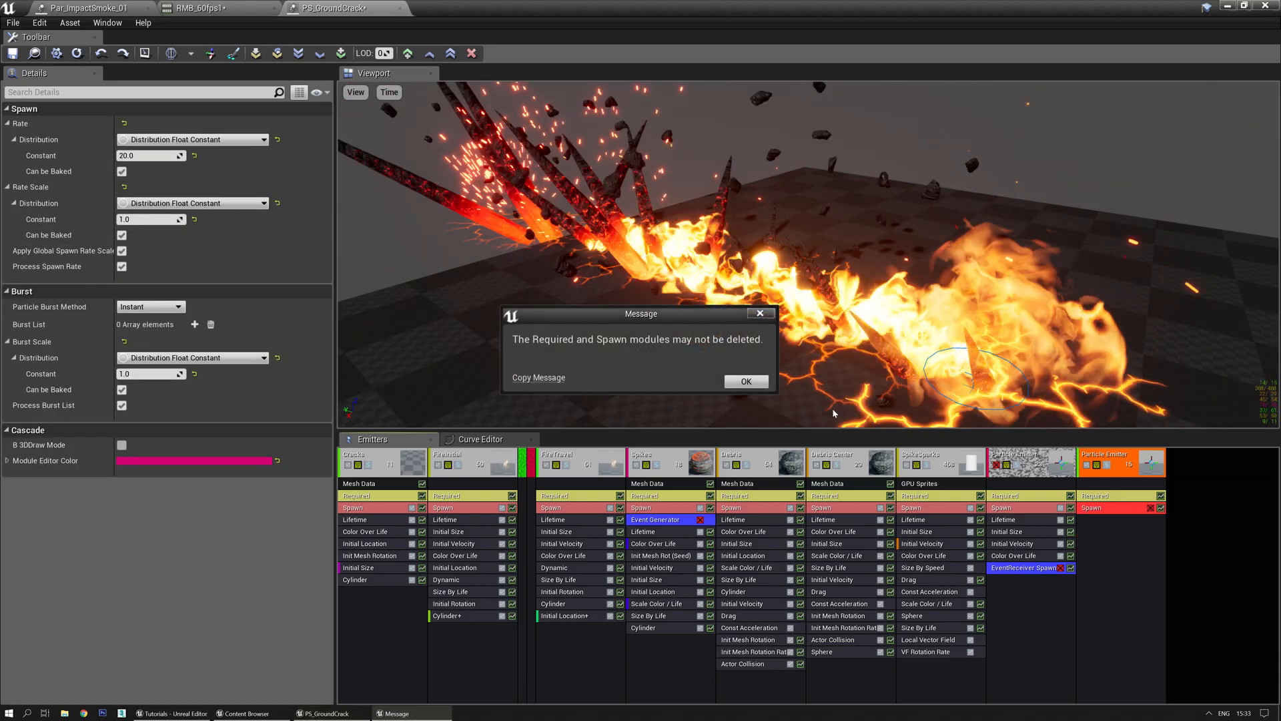
key(Return)
Collapse the stripped-down new emitter into a narrow divider column
click(1139, 495)
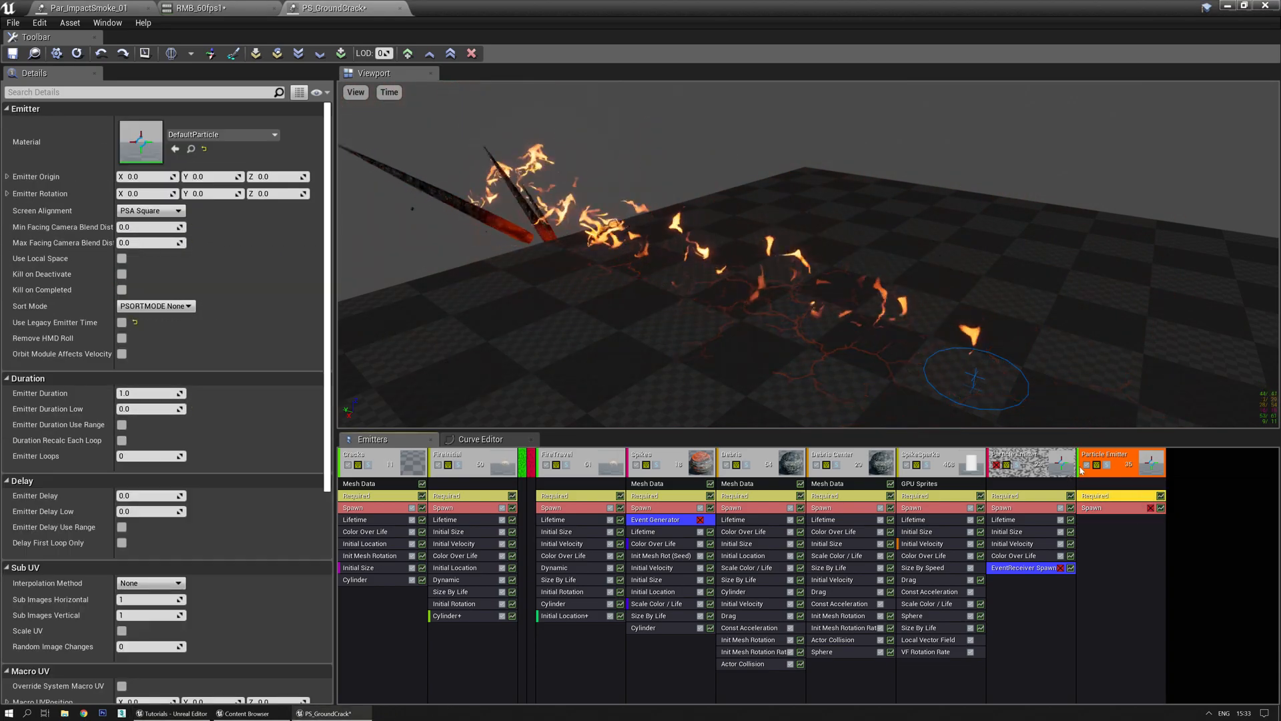
click(1106, 460)
key(Delete)
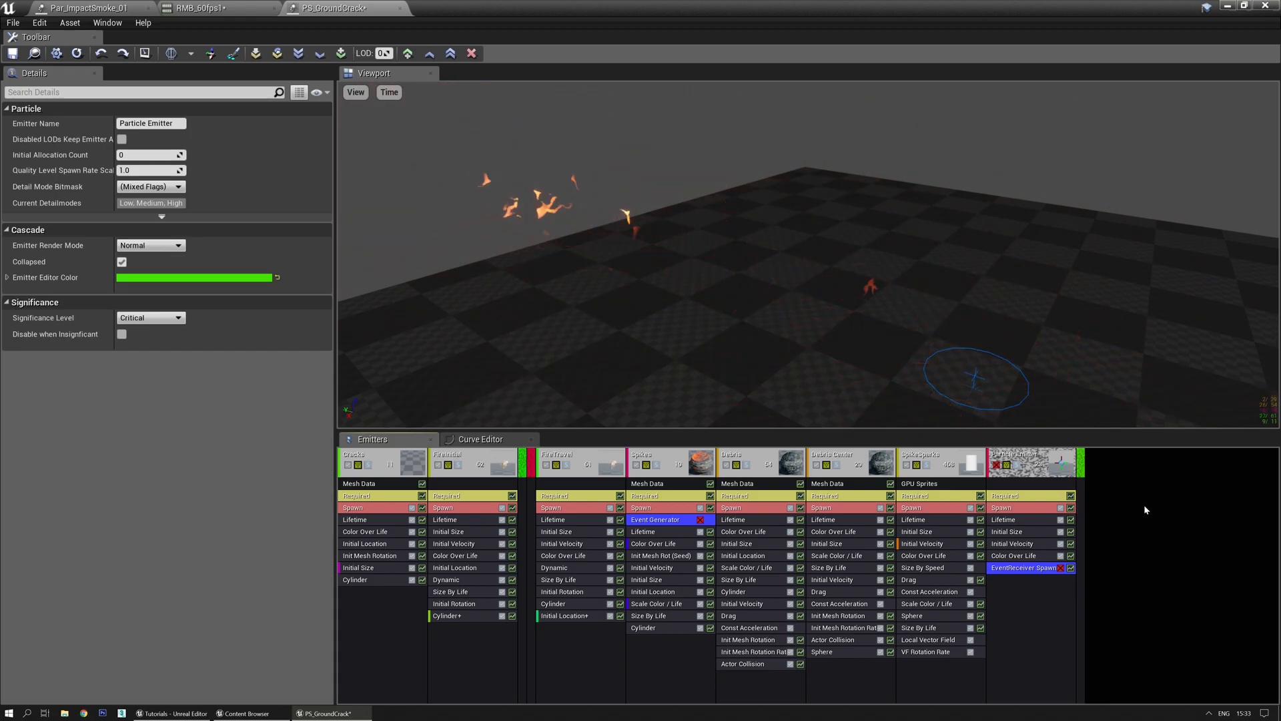
Duplicate the collapsed divider emitter and keep the copy collapsed beside it as a second divider
right_click(1084, 465)
mouse_move(1122, 157)
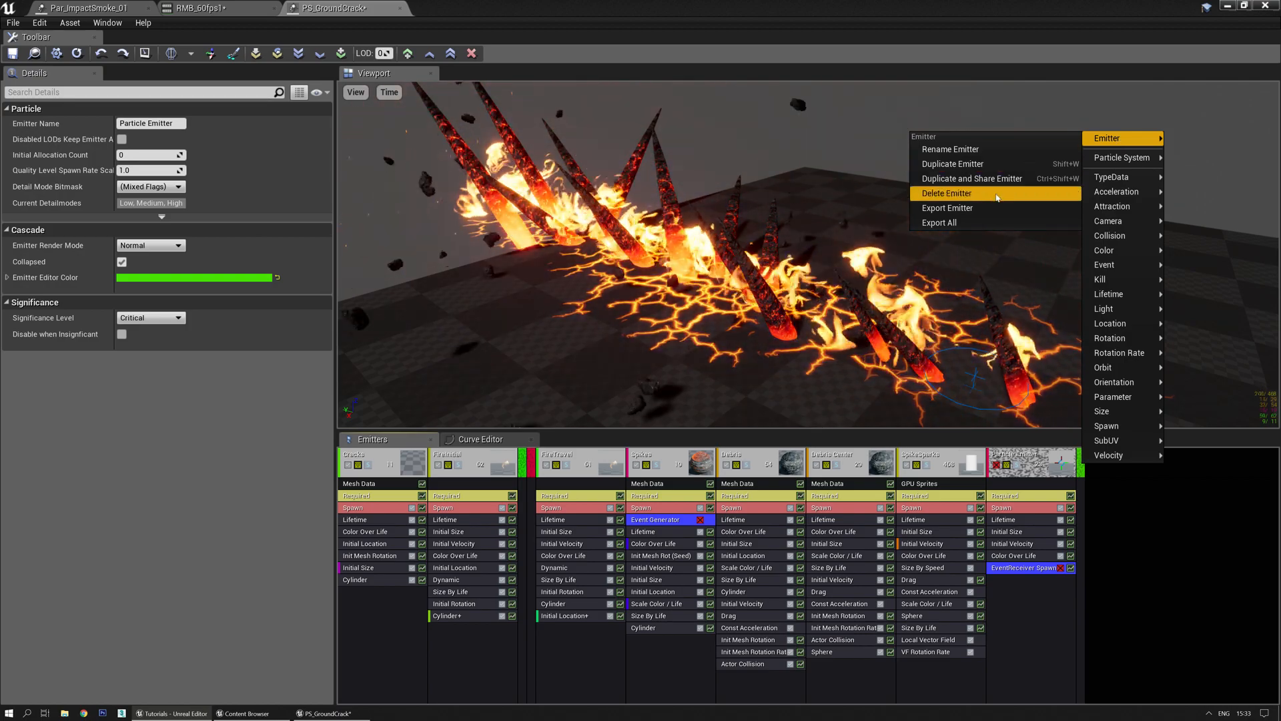
click(975, 166)
double_click(1131, 460)
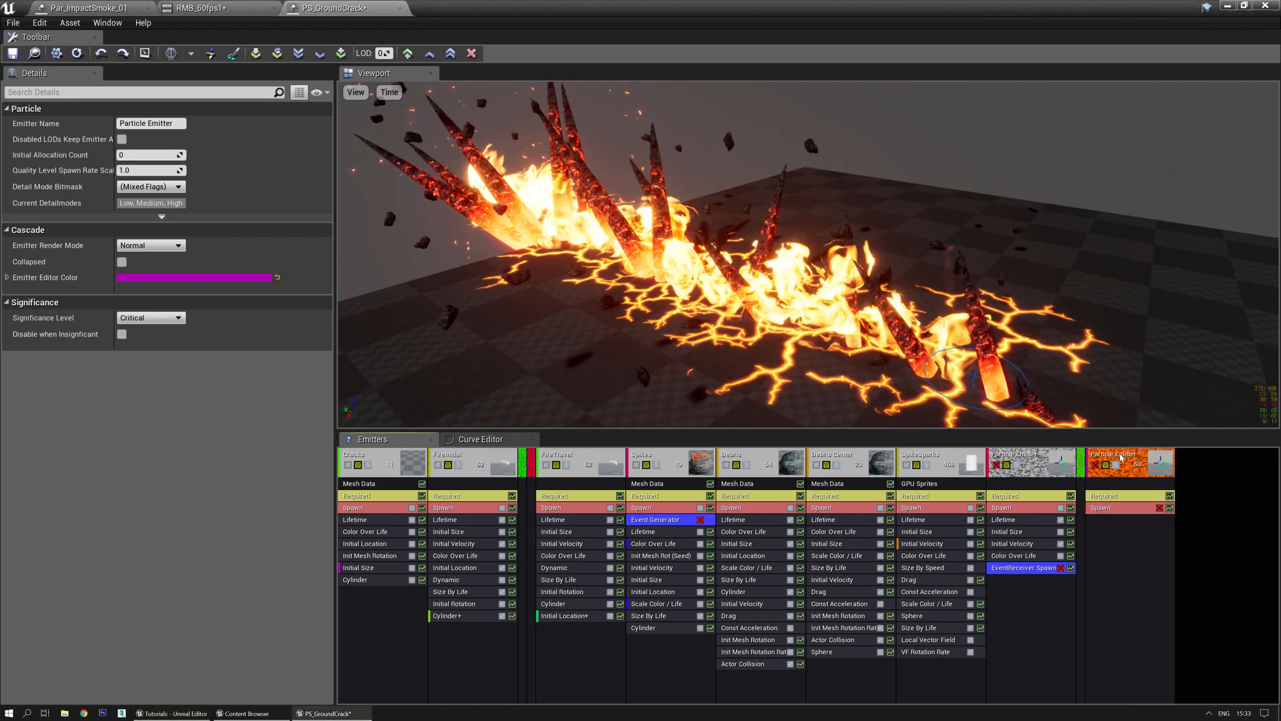
click(1179, 490)
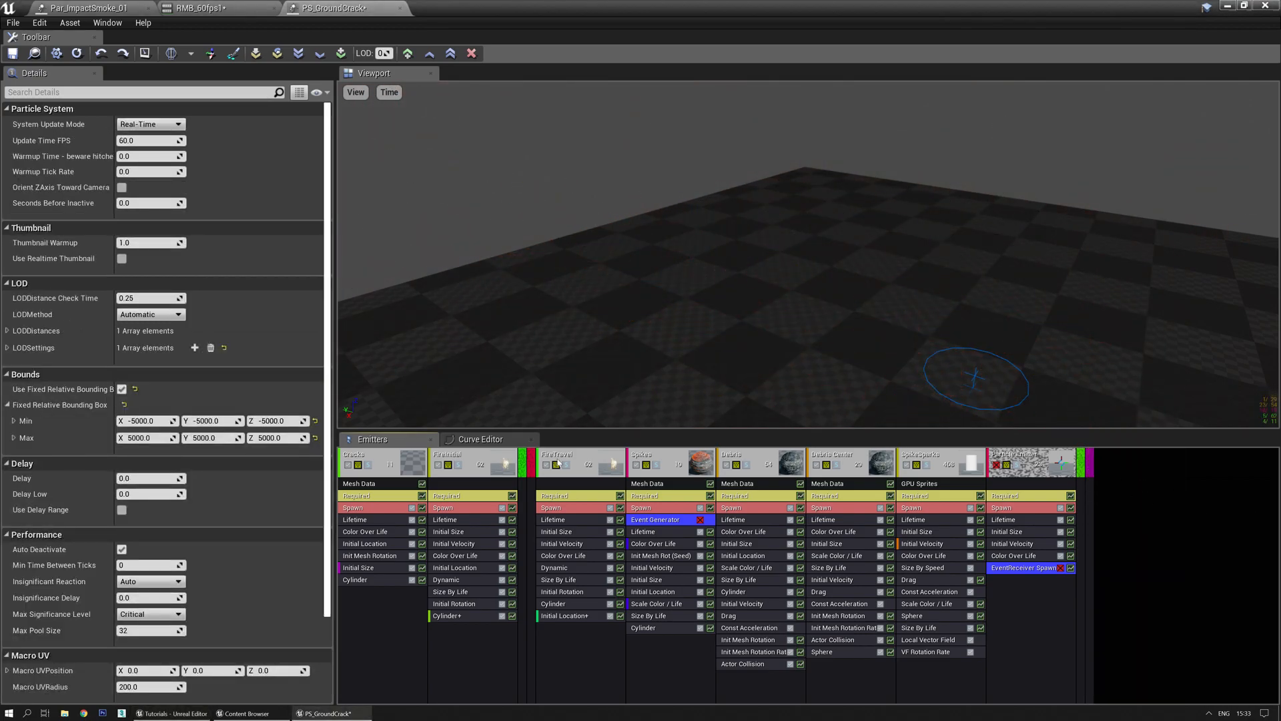
Duplicate the FireTravel emitter and move the copy past the divider columns to the end of the emitter list
click(594, 452)
right_click(594, 452)
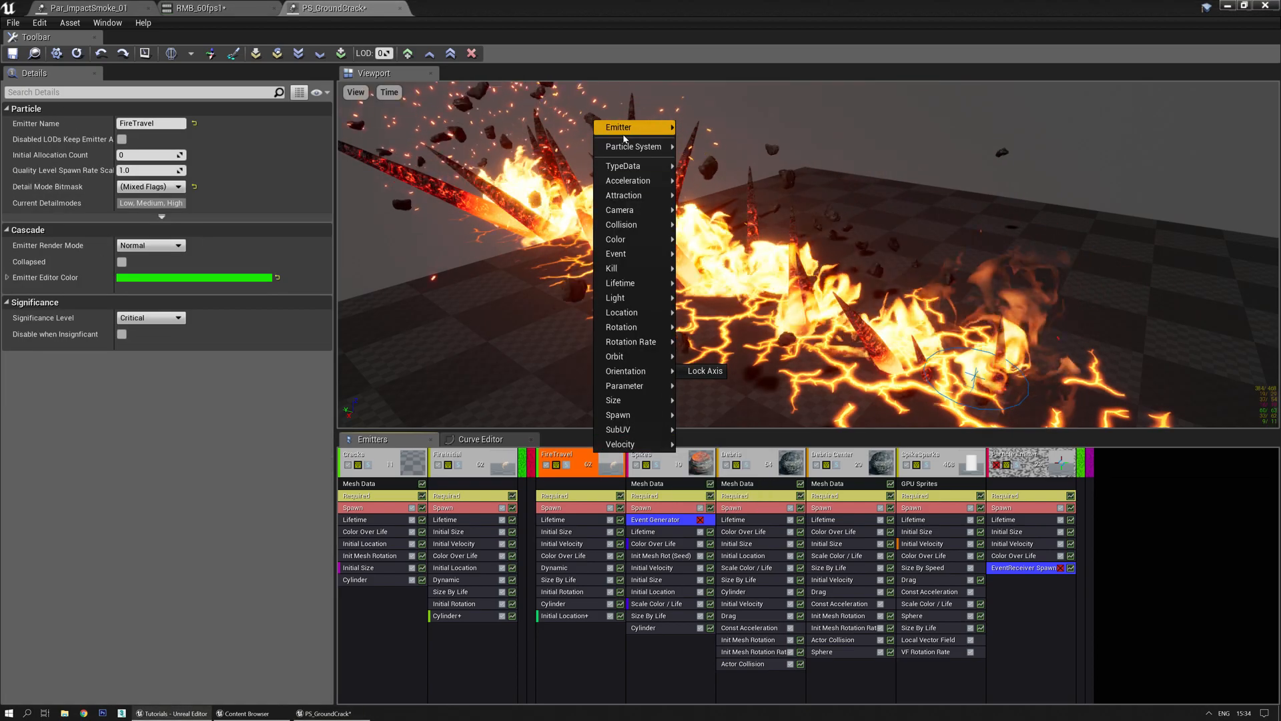
mouse_move(624, 134)
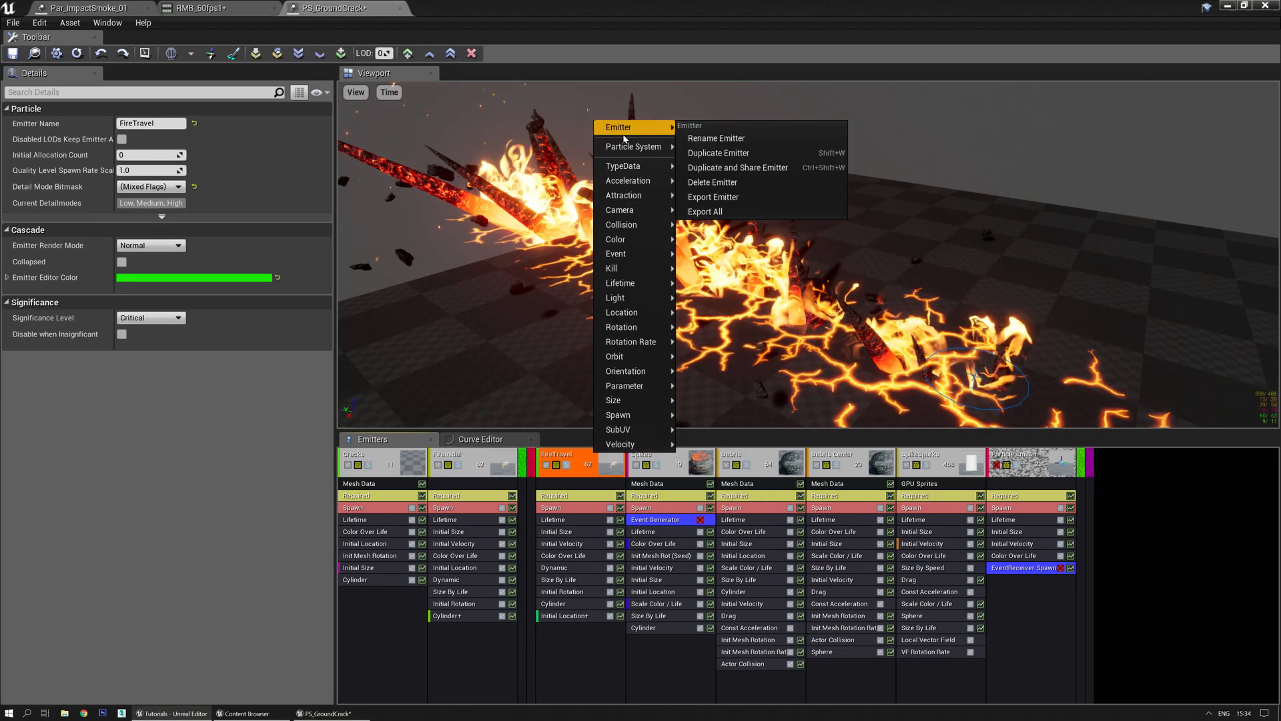
click(718, 153)
key(Right)
key(Right)
key(Right)
key(Right)
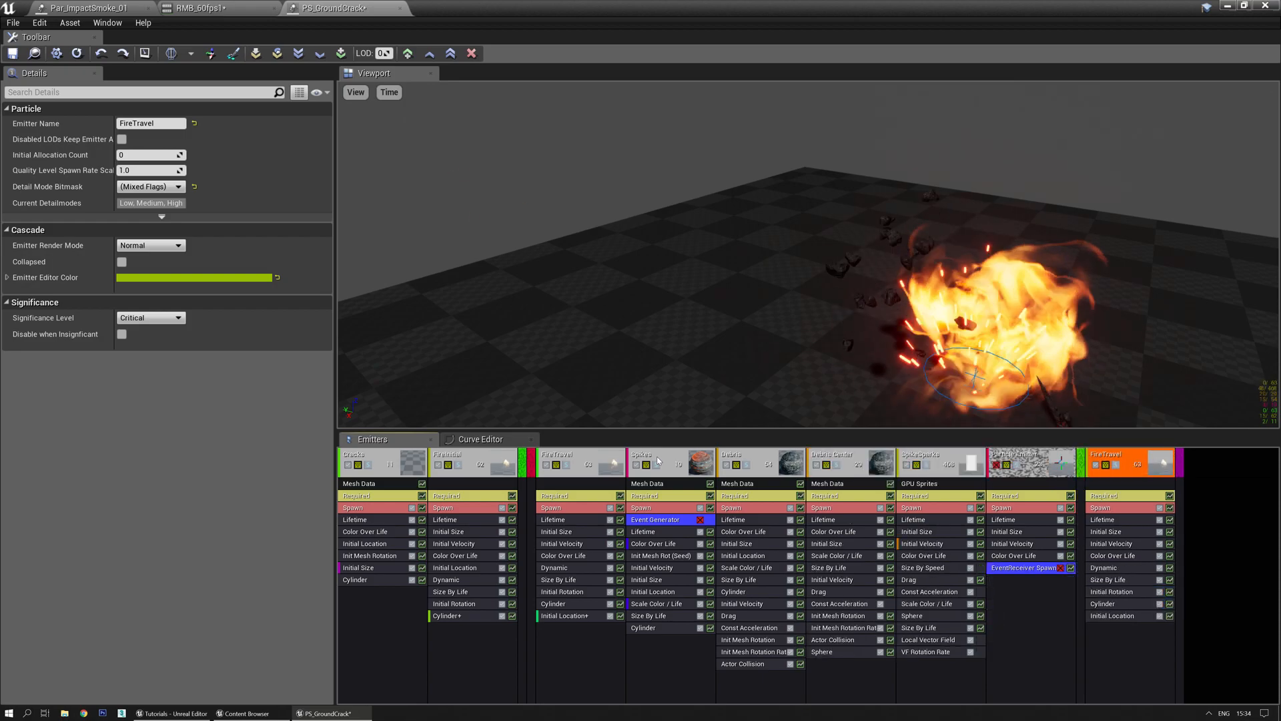
Rename the duplicated FireTravel emitter to SideSmoke
click(150, 123)
text(SideSm)
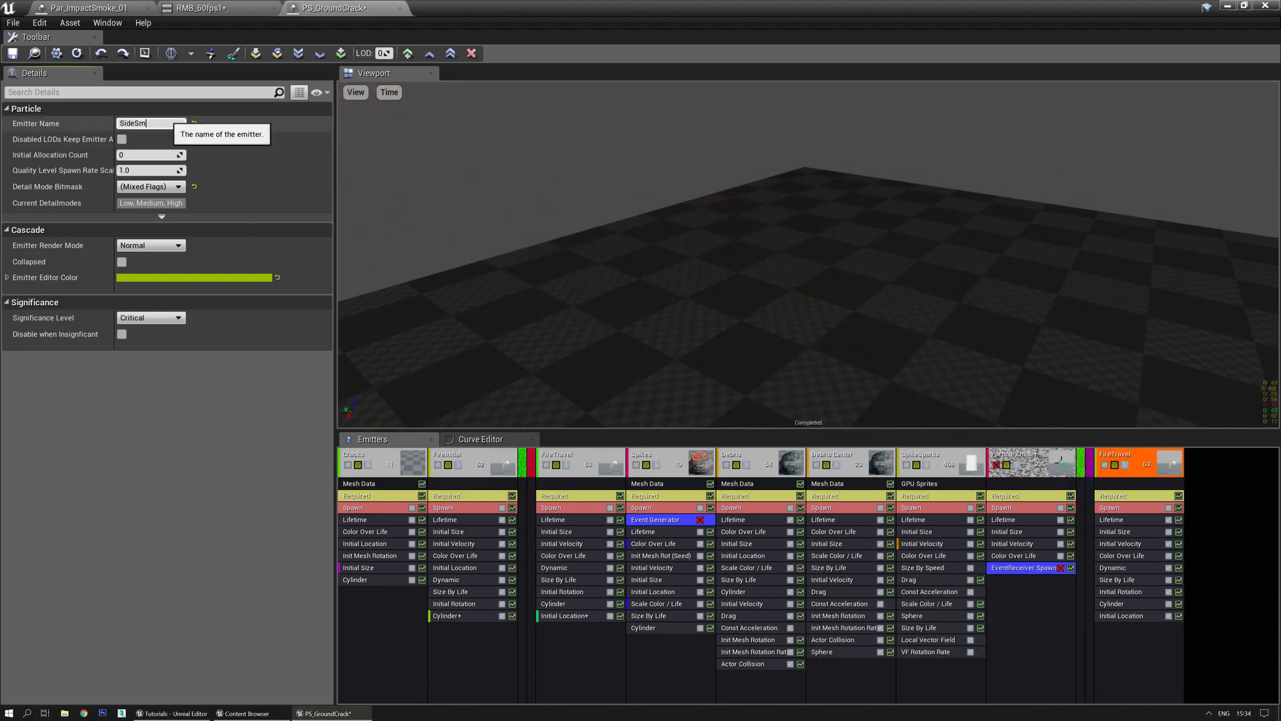
text(oke)
key(Return)
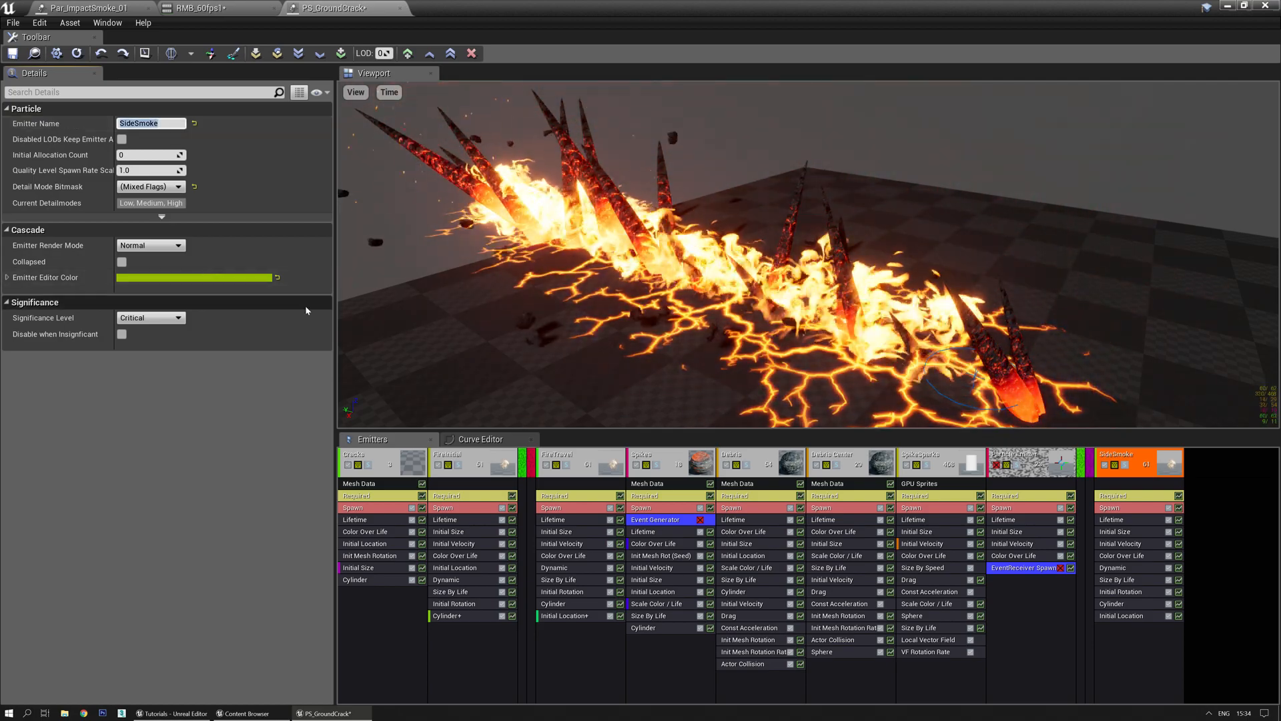
Compare the SideSmoke emitter's Required settings with those of the emitter in Par_ImpactSmoke_01
click(1132, 500)
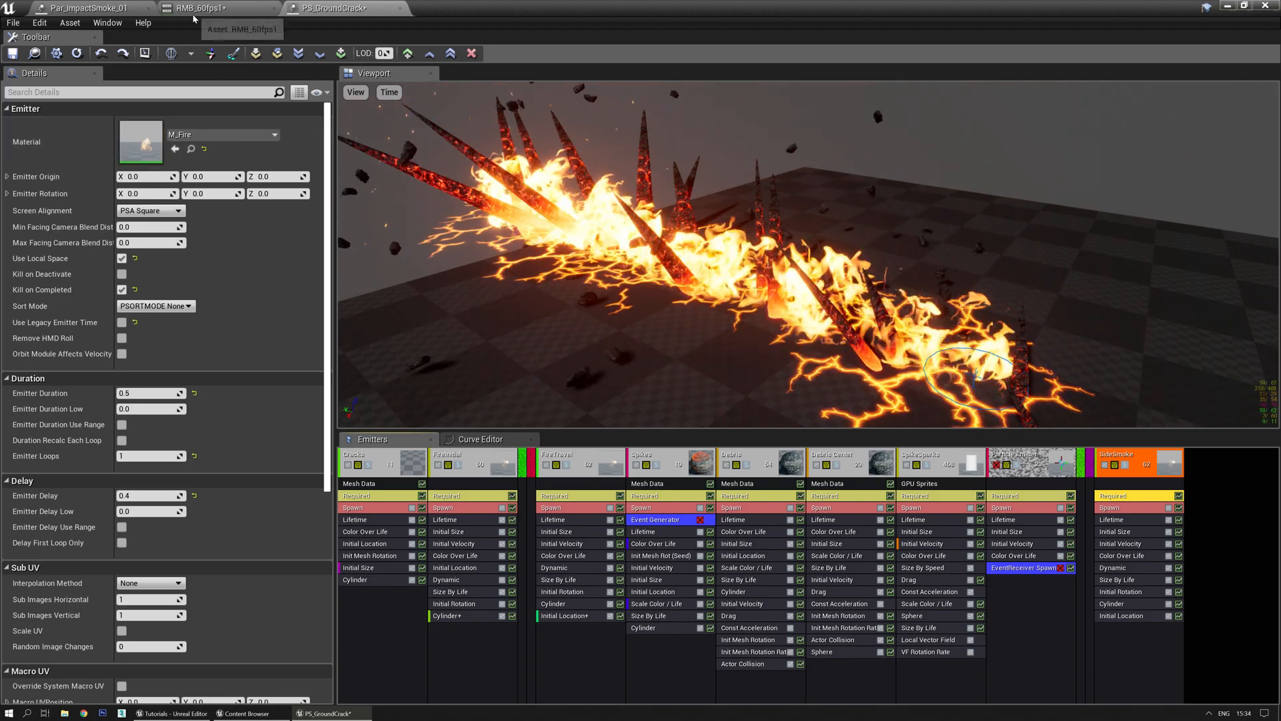
click(103, 6)
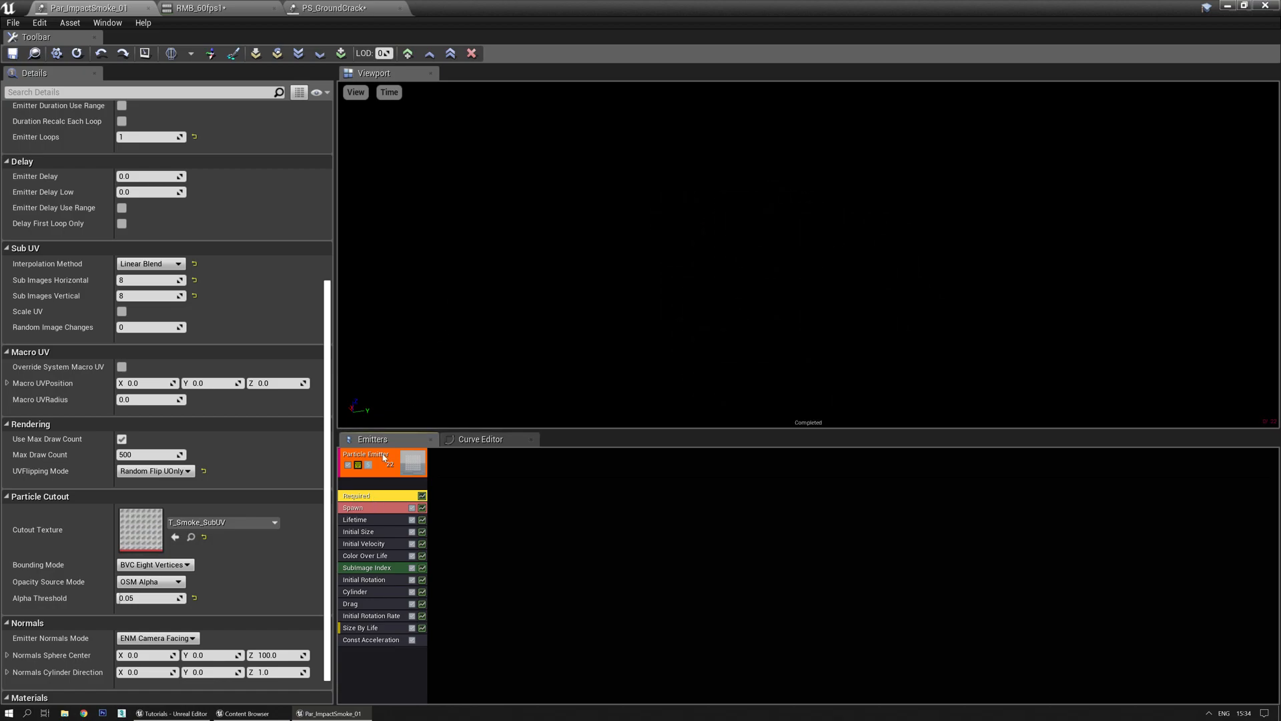
click(332, 9)
Restore the Content Browser to a smaller window, select Par_ImpactSmoke_01 and return to the PS_GroundCrack editor
click(35, 54)
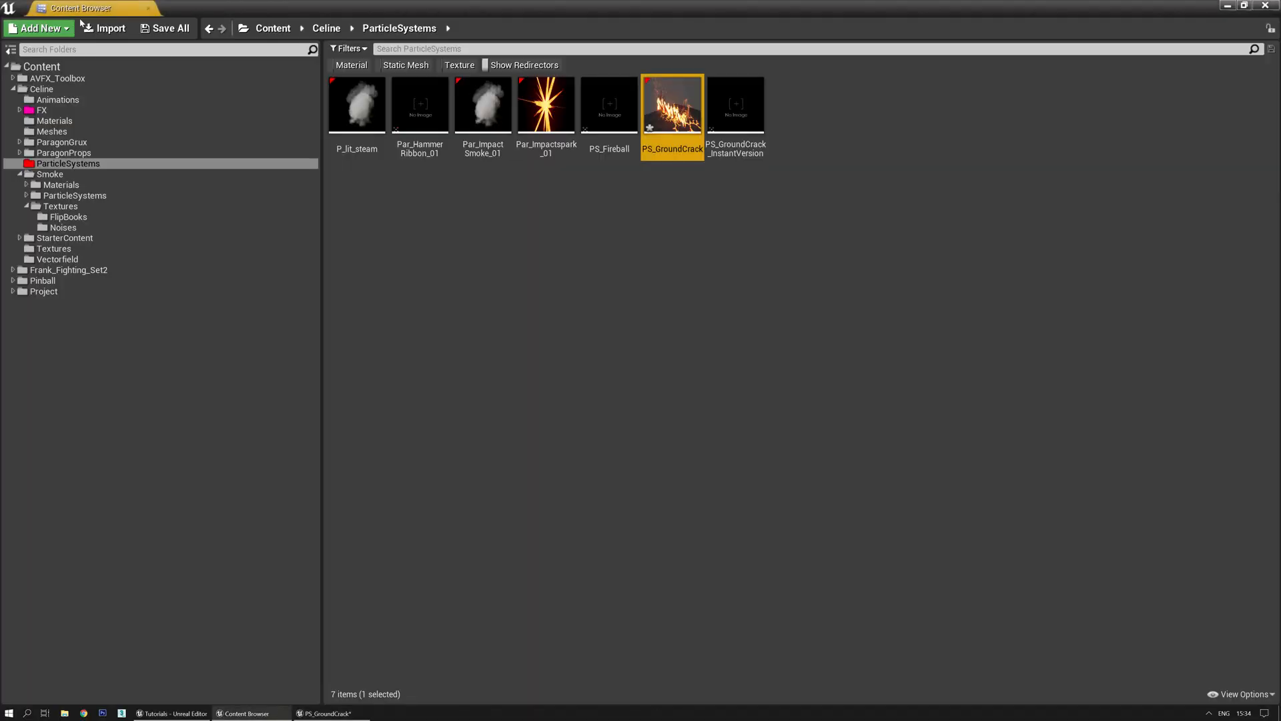
double_click(335, 14)
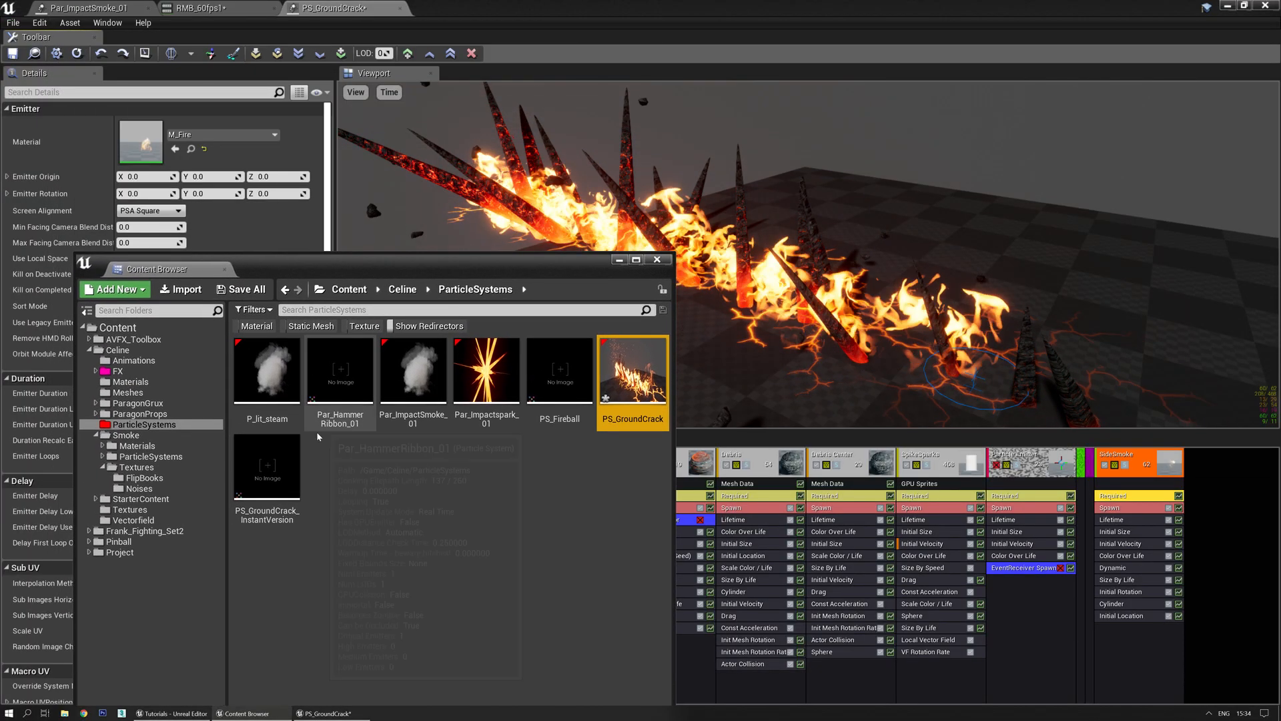
click(414, 374)
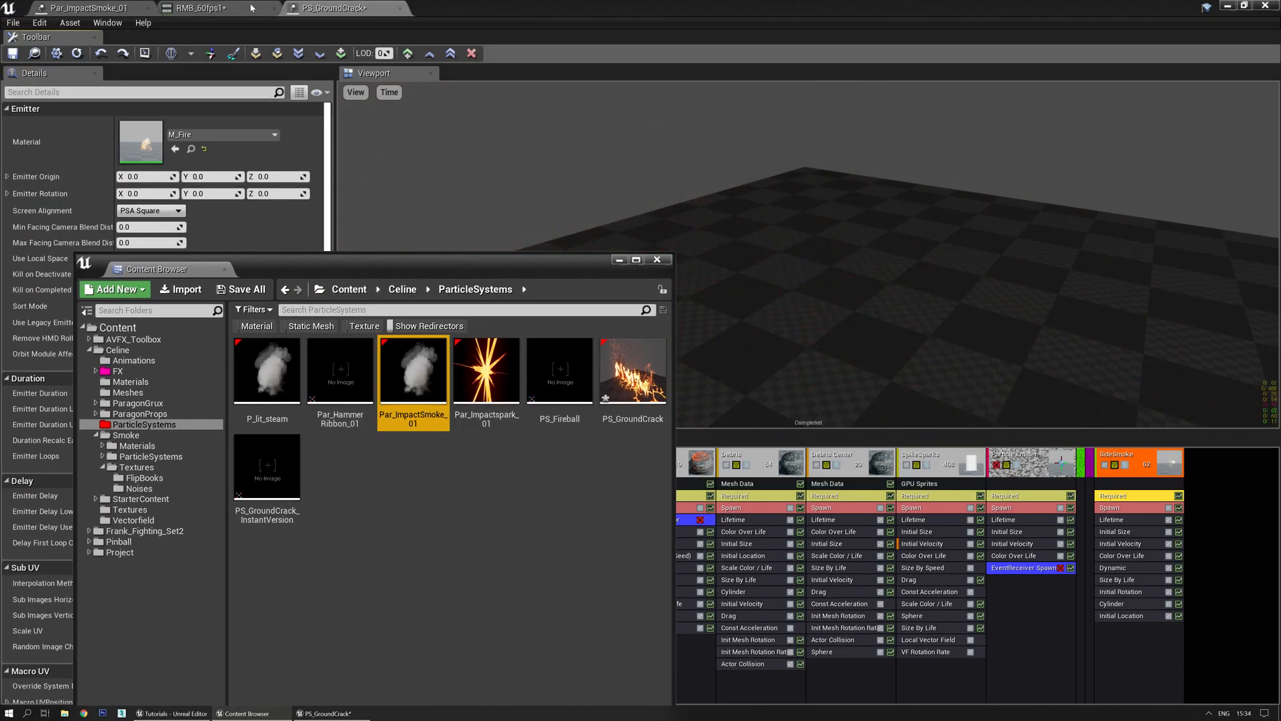
click(94, 8)
click(332, 8)
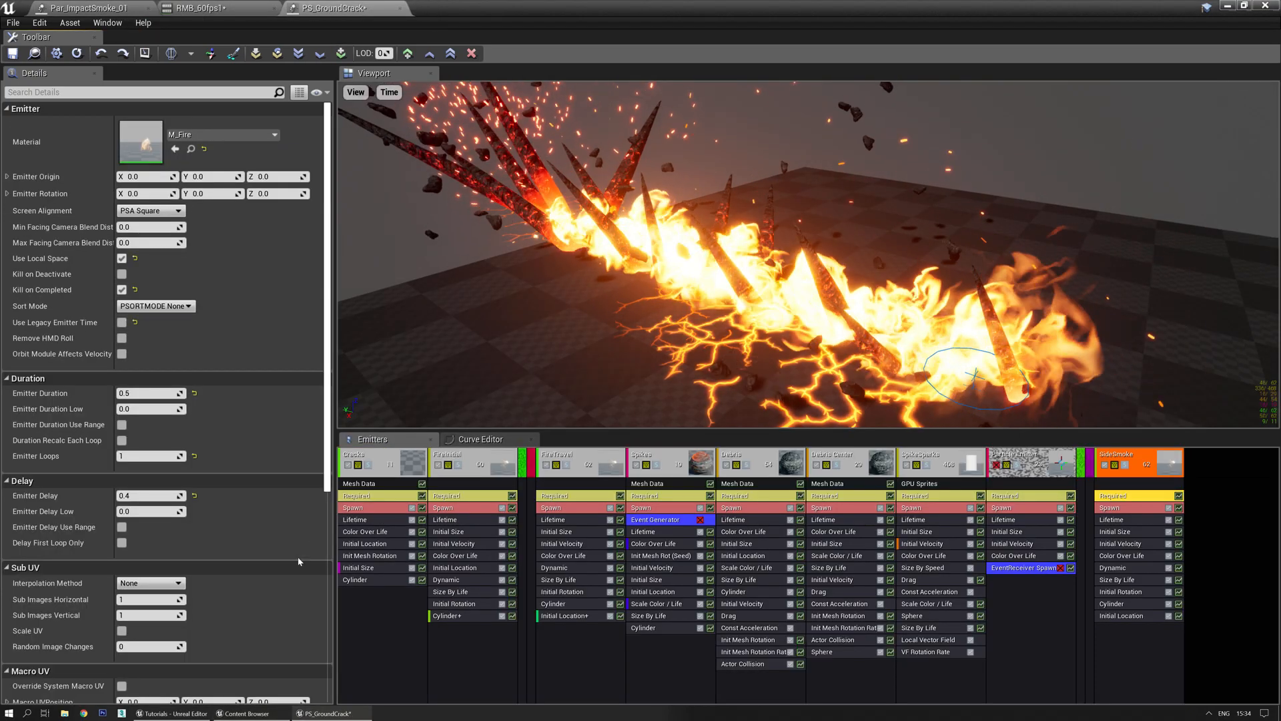
Select PS_GroundCrack in the Content Browser, export the Par_ImpactSmoke_01 emitter into it and return to the PS_GroundCrack editor
click(247, 713)
click(623, 383)
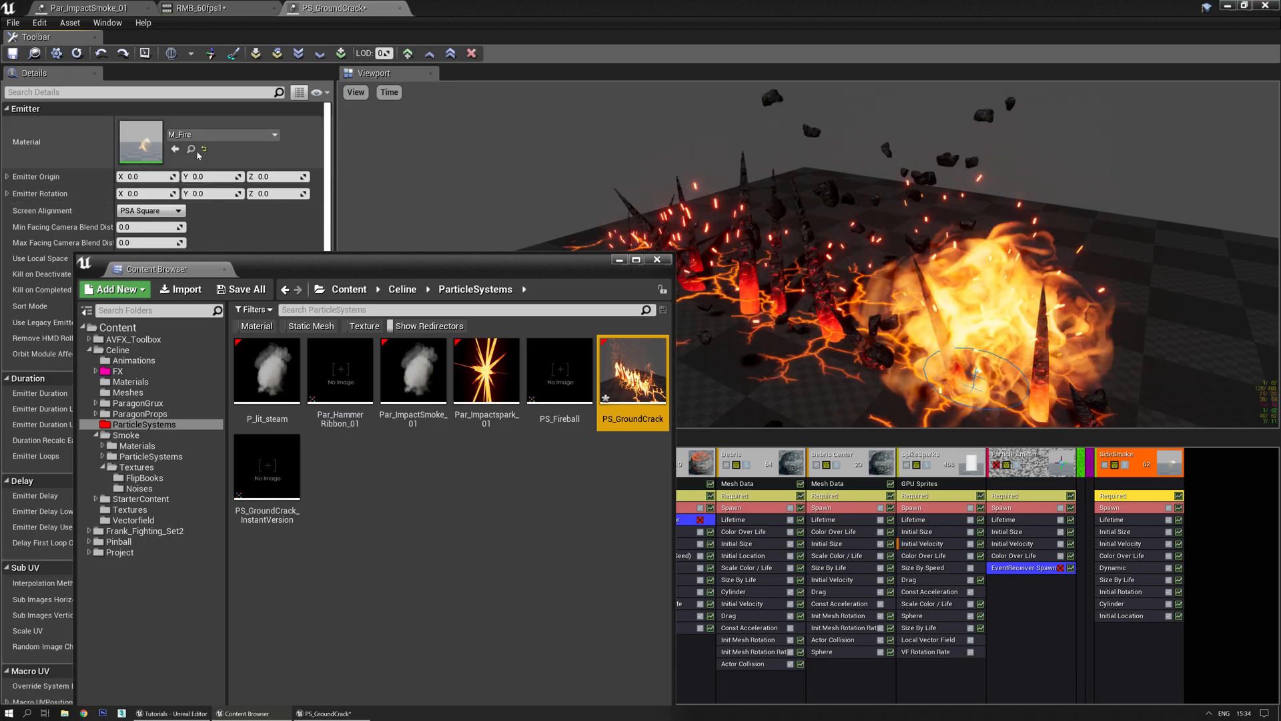
click(113, 12)
right_click(374, 459)
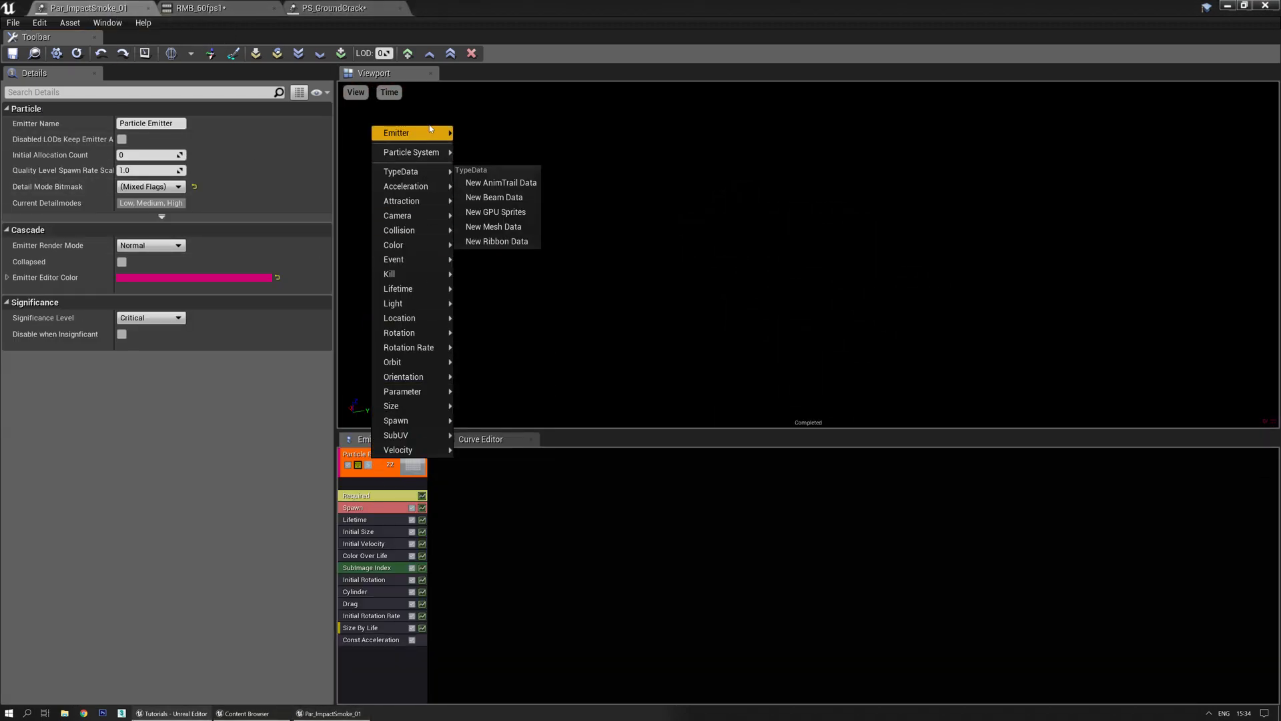
click(522, 209)
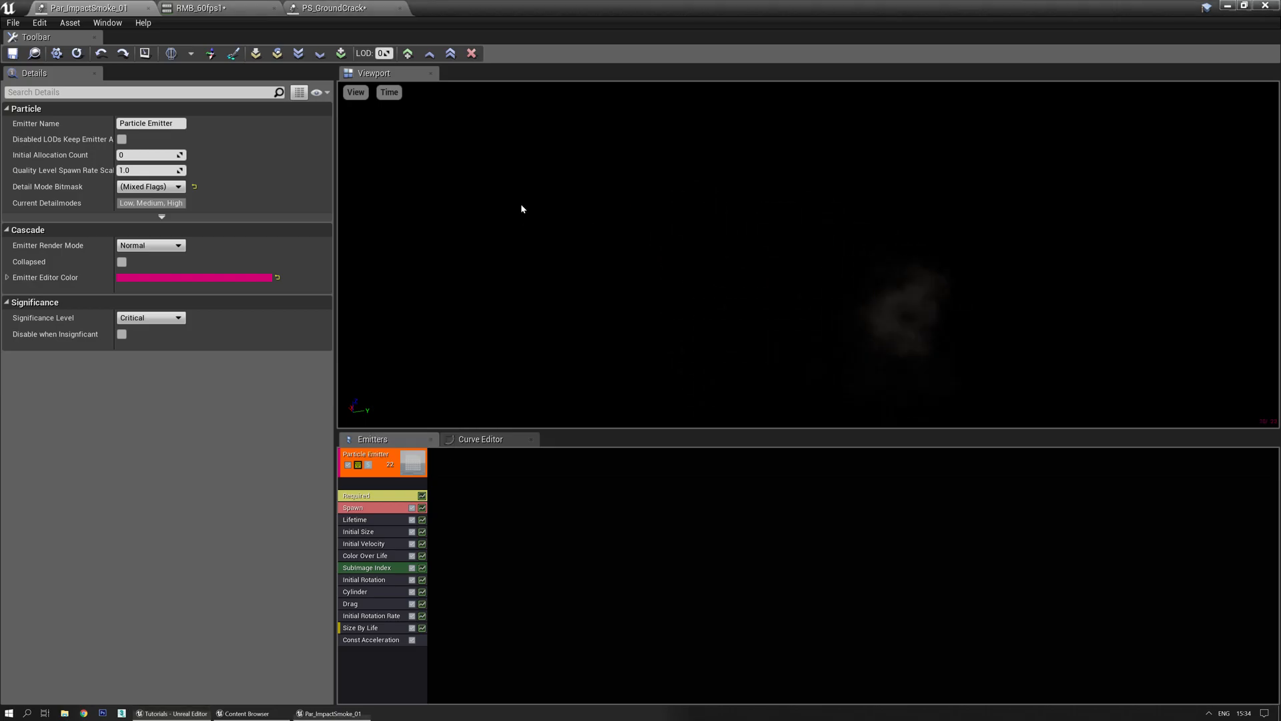
click(353, 8)
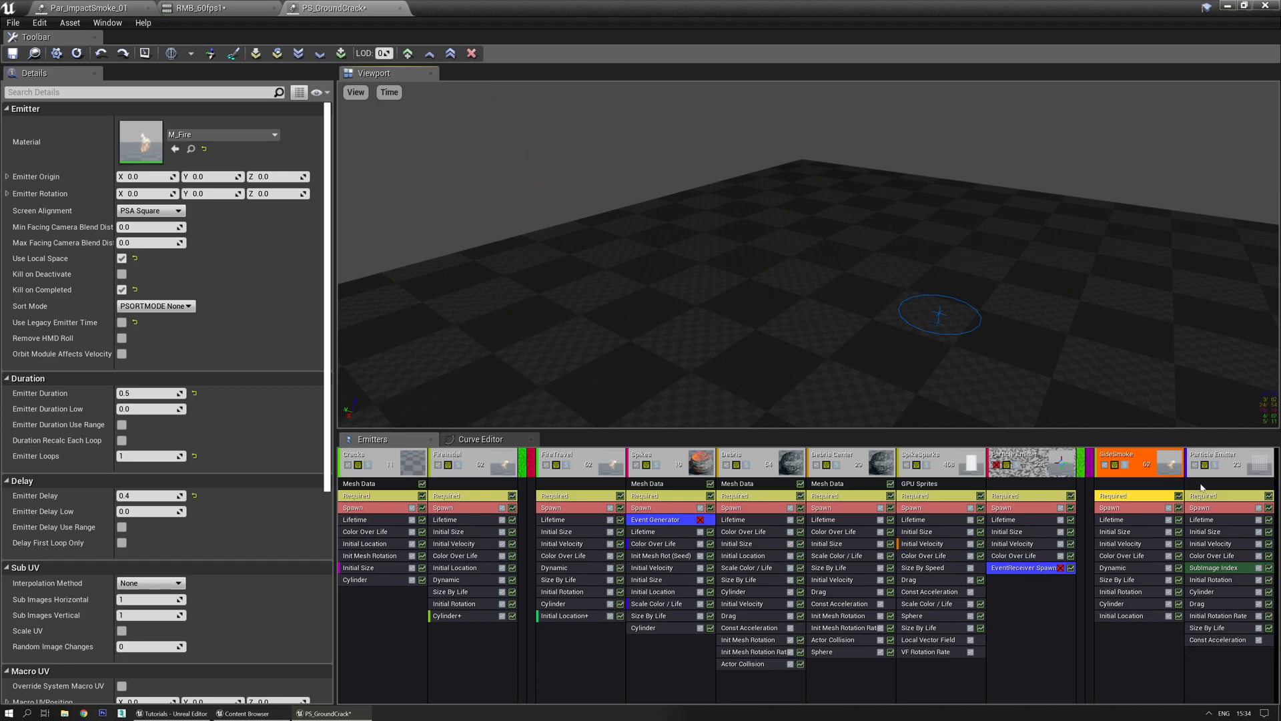
Try to transfer the imported smoke emitter's Required module to the SideSmoke emitter
click(1190, 497)
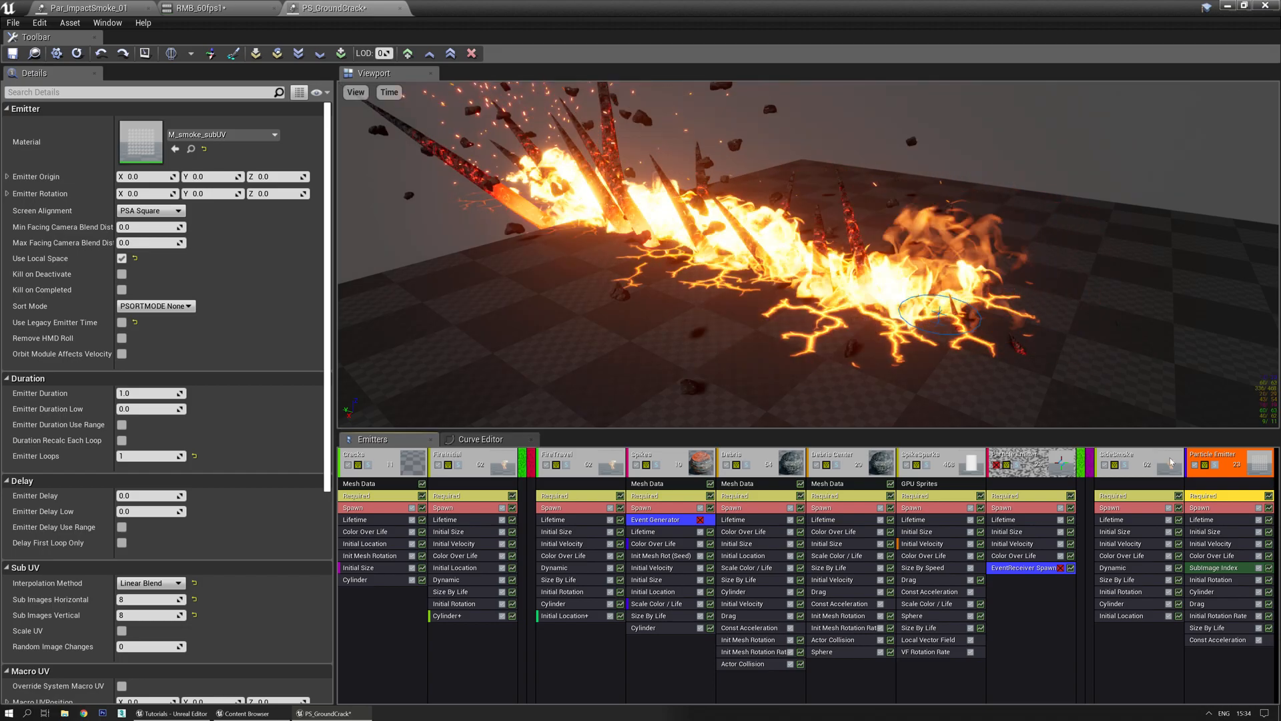
drag(1218, 497, 1131, 494)
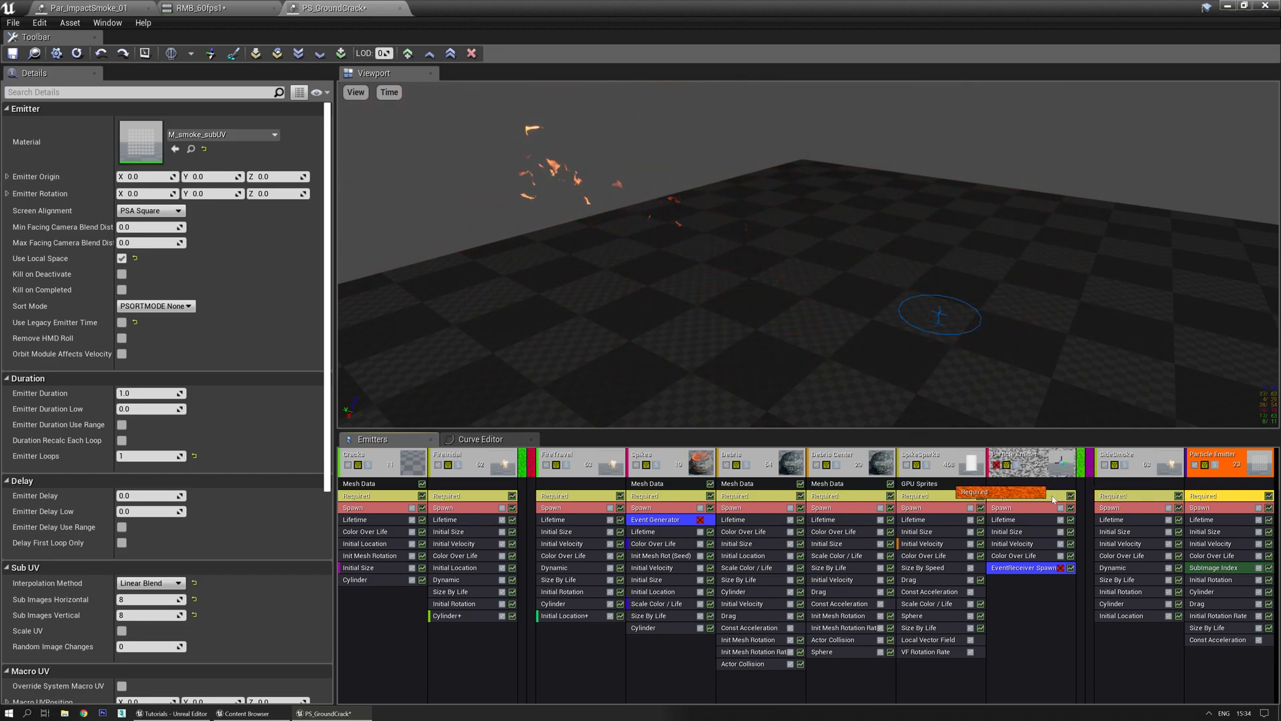
drag(936, 498, 908, 498)
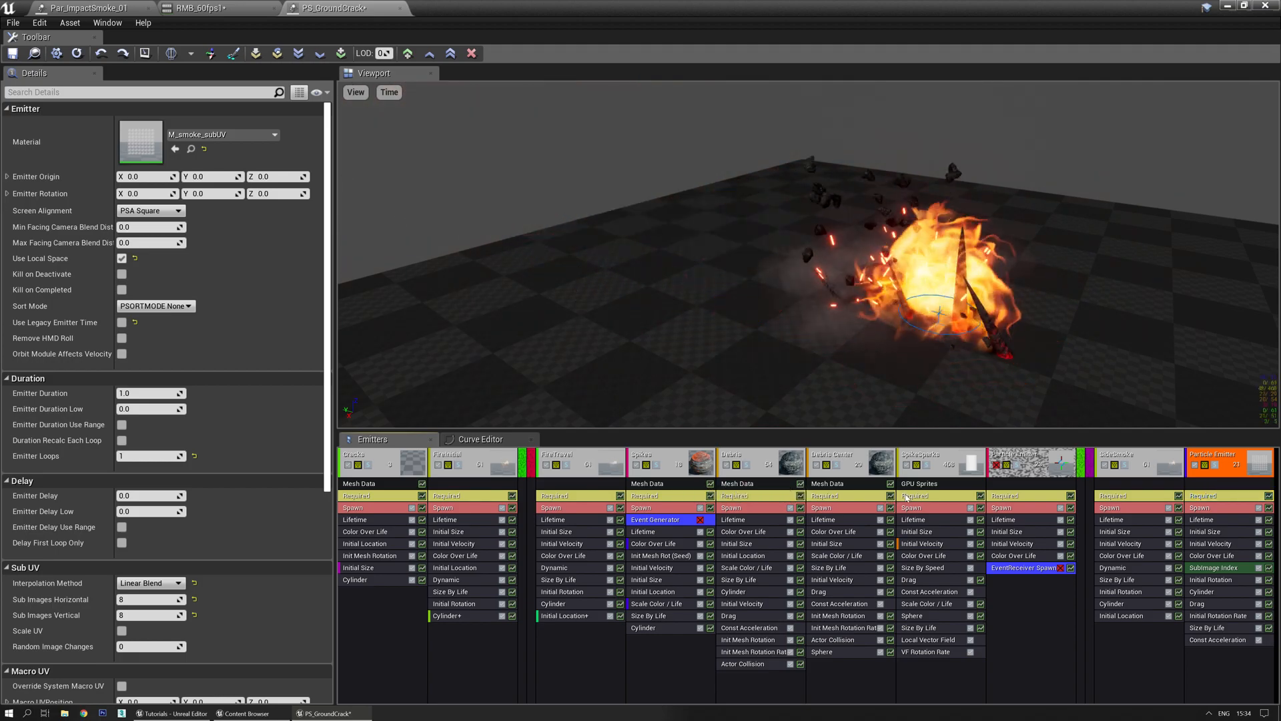
click(1124, 497)
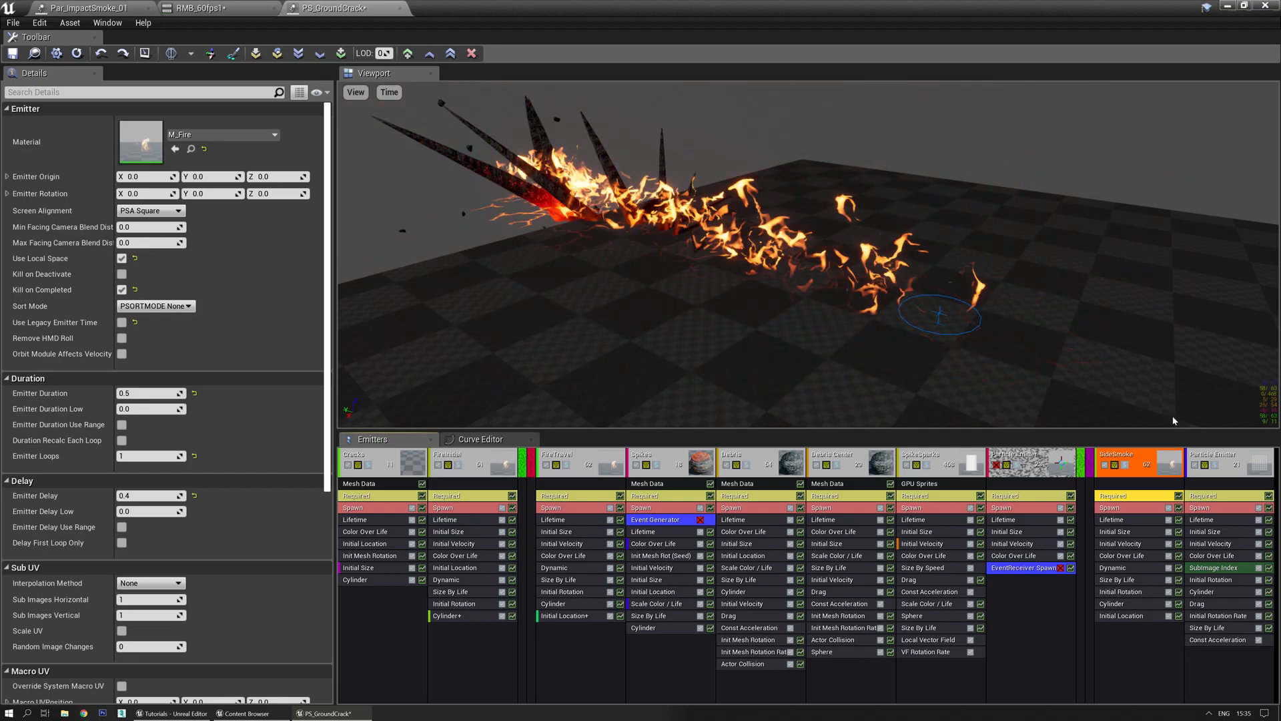
Preview the imported smoke emitter in isolation, restore all emitters and move SideSmoke's Initial Location module onto it
click(1216, 465)
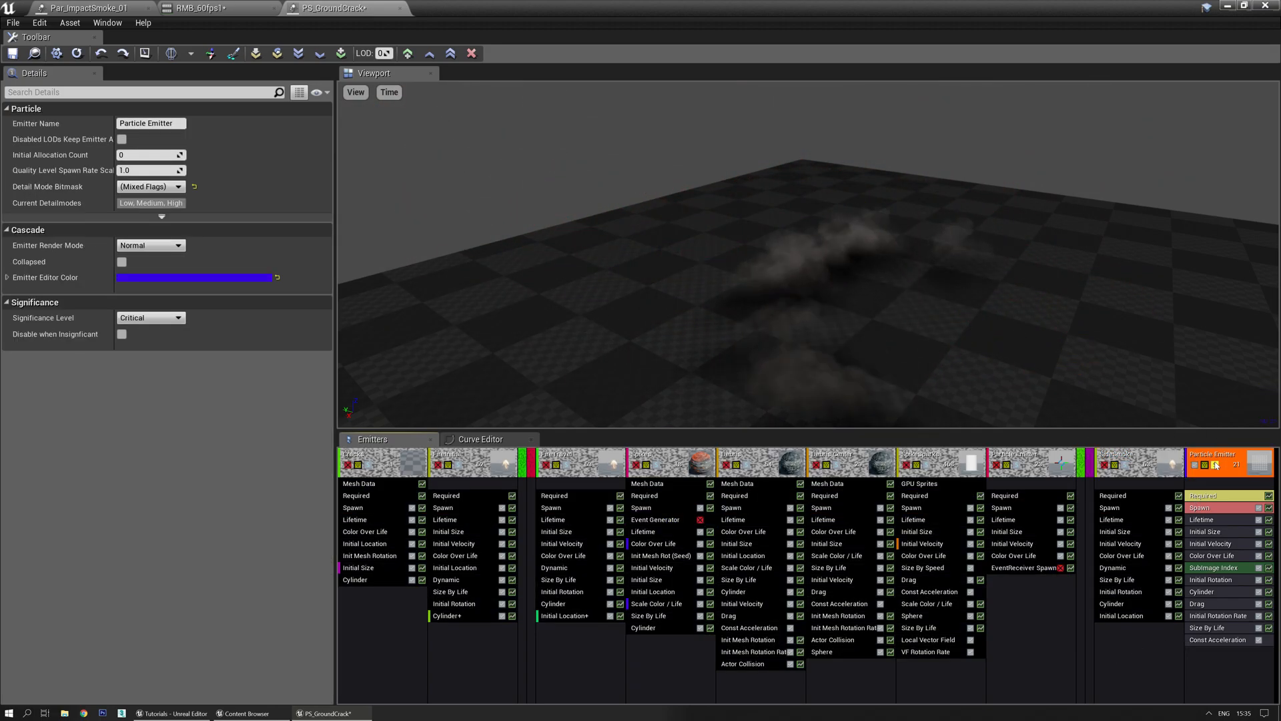
click(1216, 465)
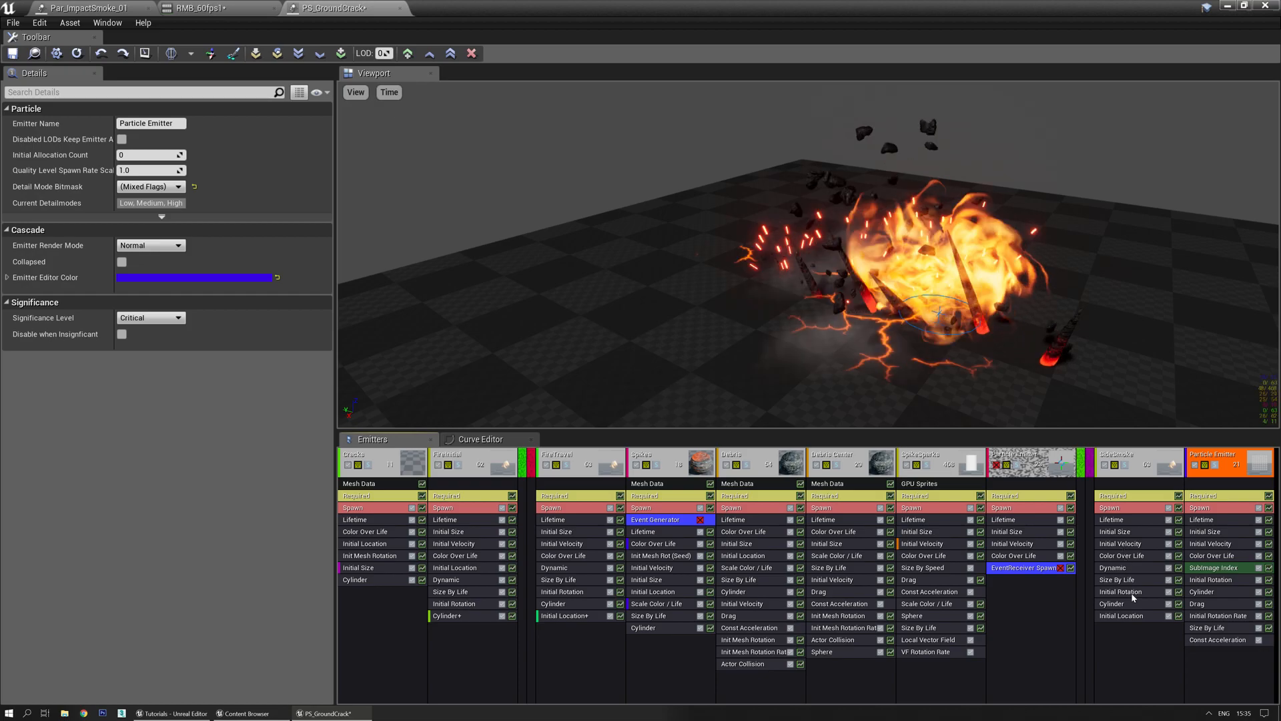
click(1132, 595)
click(1126, 616)
drag(1127, 616, 1228, 652)
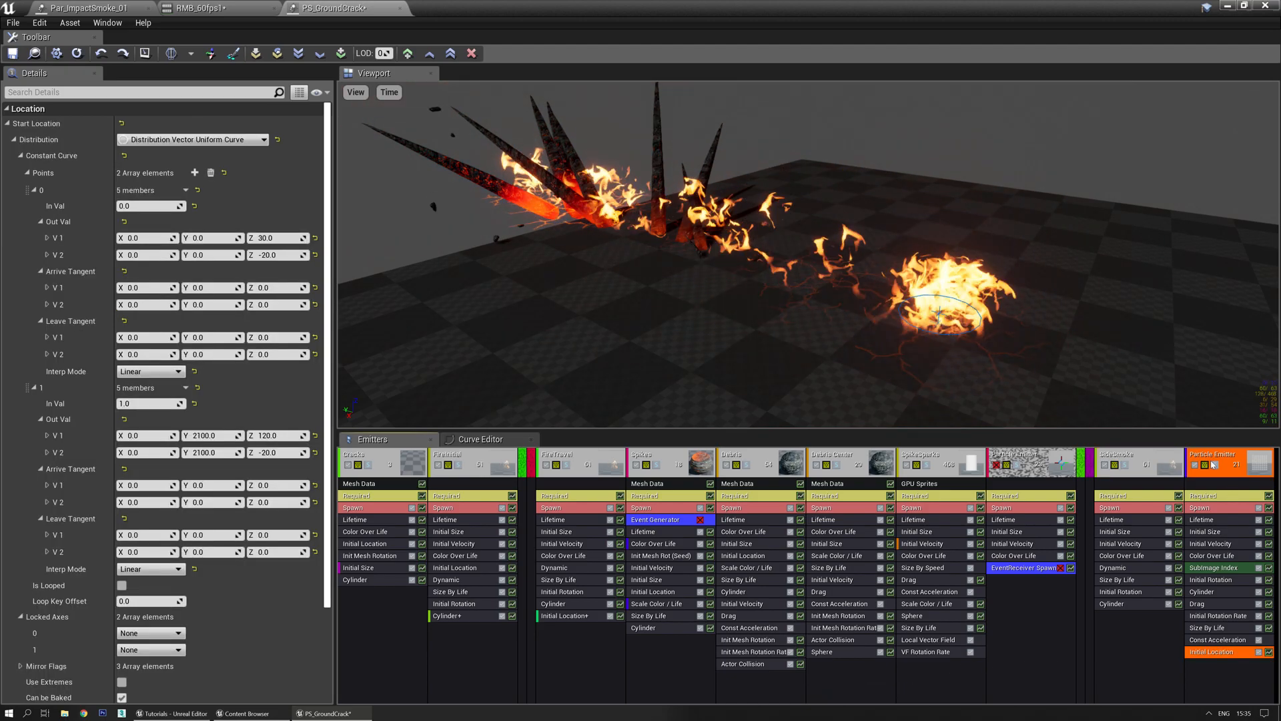
Isolate the imported smoke emitter and set its Spawn rate constant to 5
click(1216, 465)
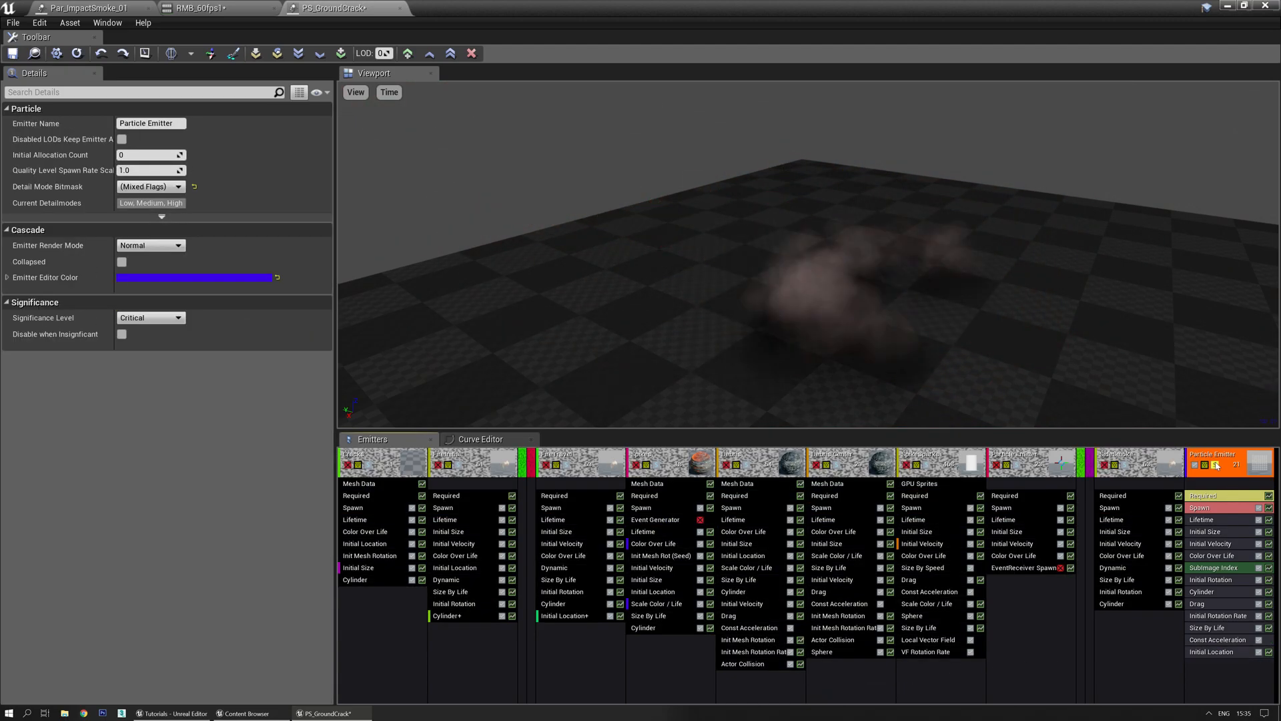
click(1223, 509)
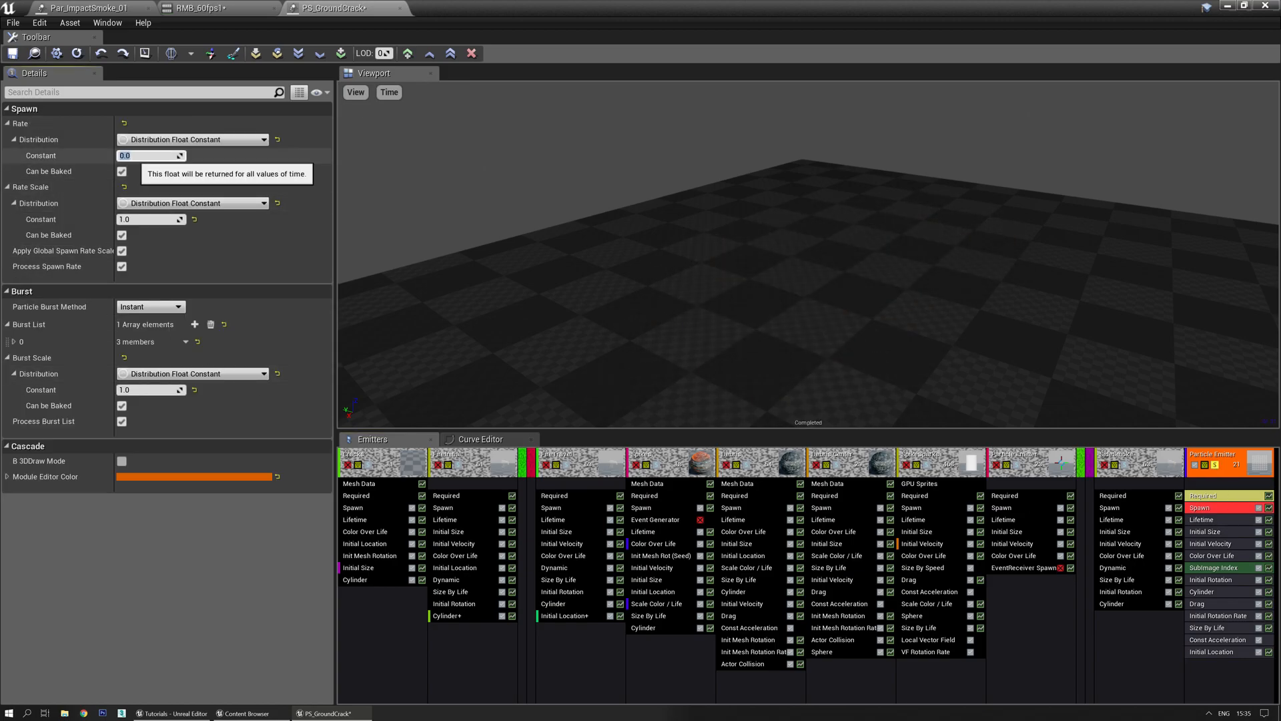
text(5)
key(Return)
drag(575, 237, 585, 174)
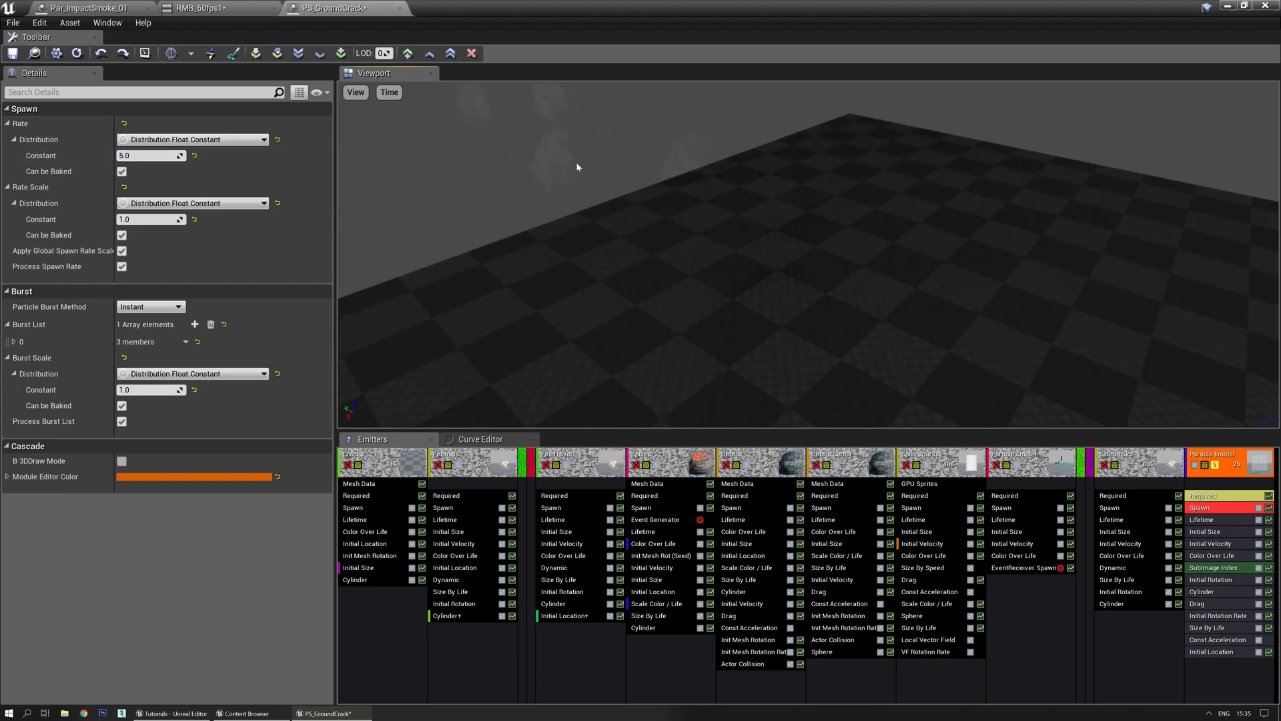
Disable the smoke emitter's Cylinder module, set the second Initial Location point's In Val to 0.6 and restore all emitters
click(1258, 592)
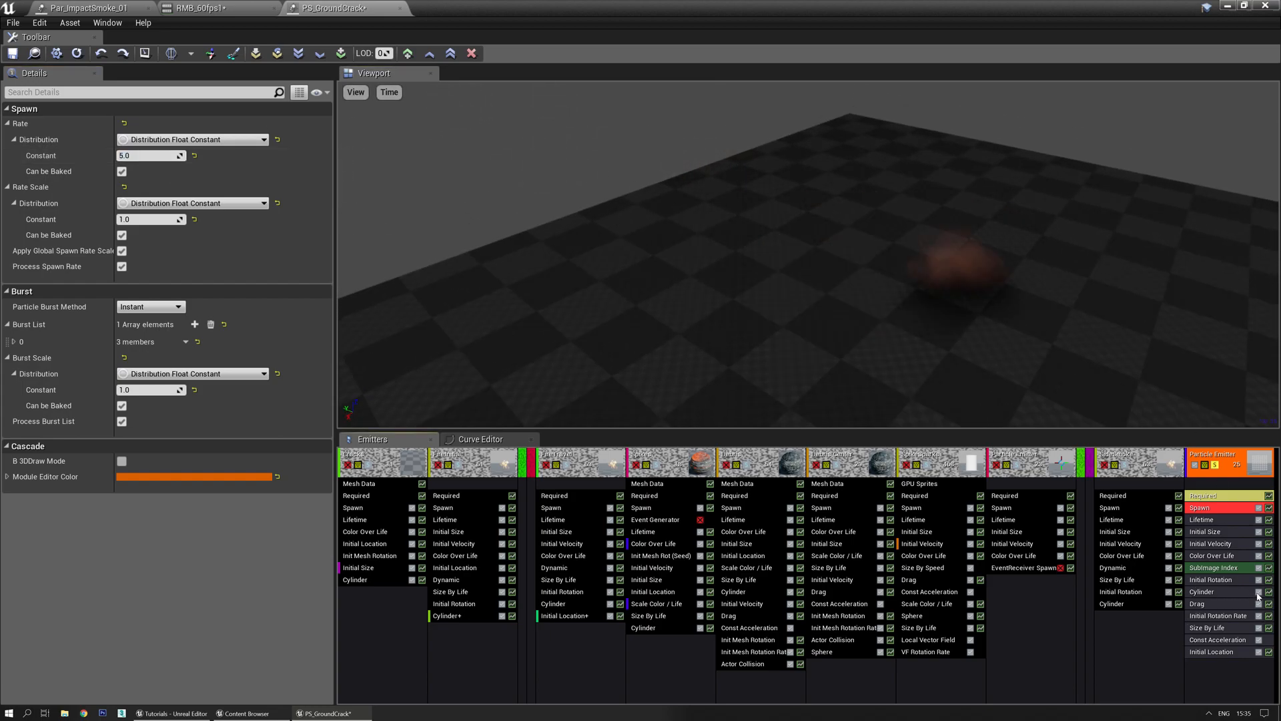
drag(861, 267, 875, 297)
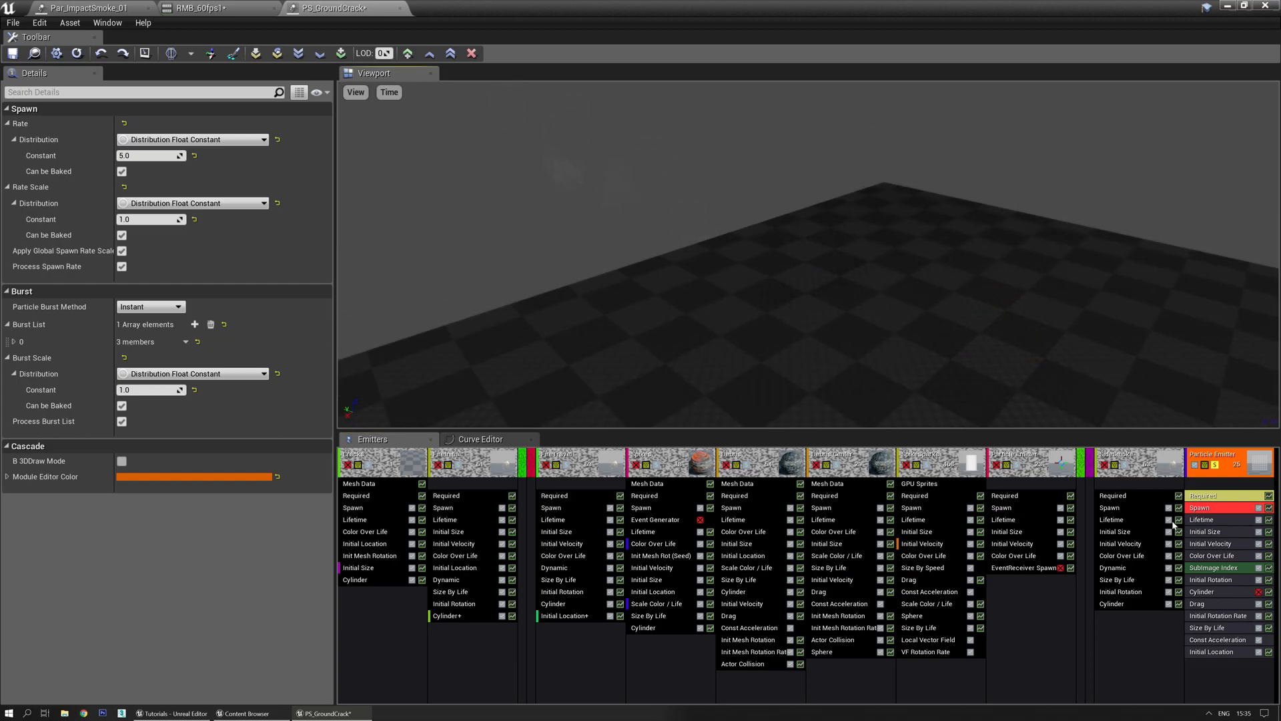
click(1211, 652)
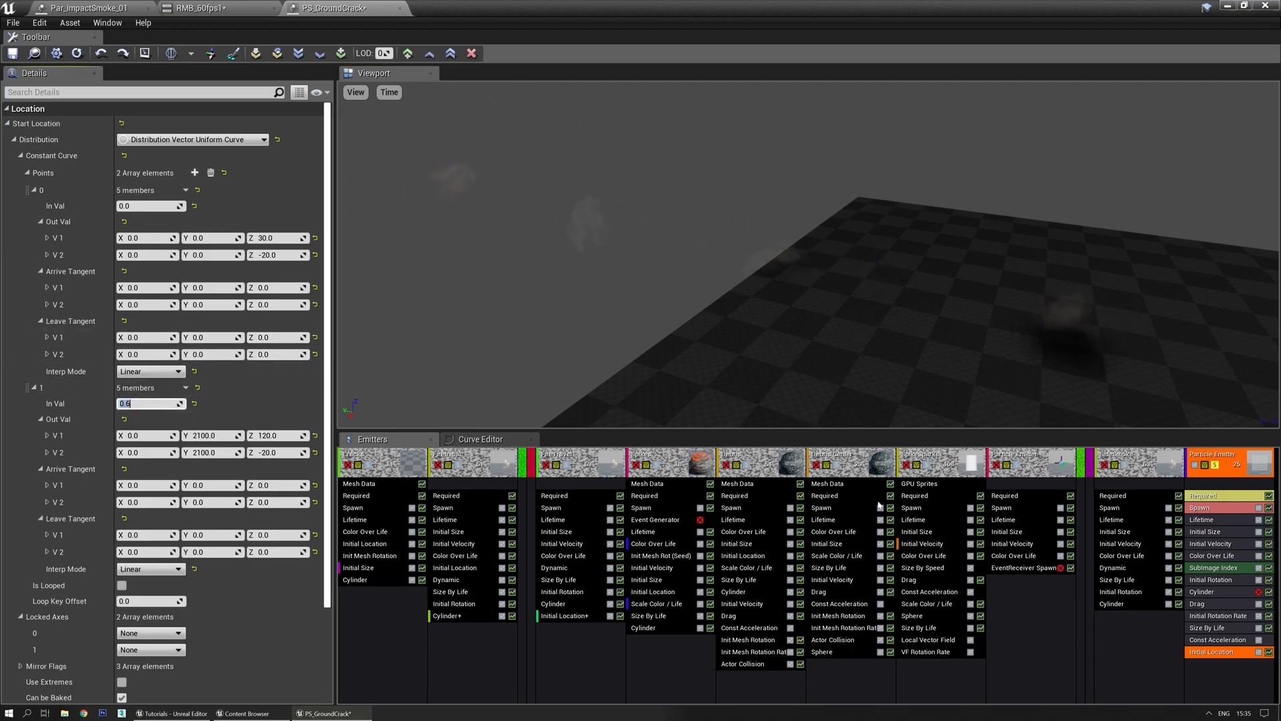
click(1215, 465)
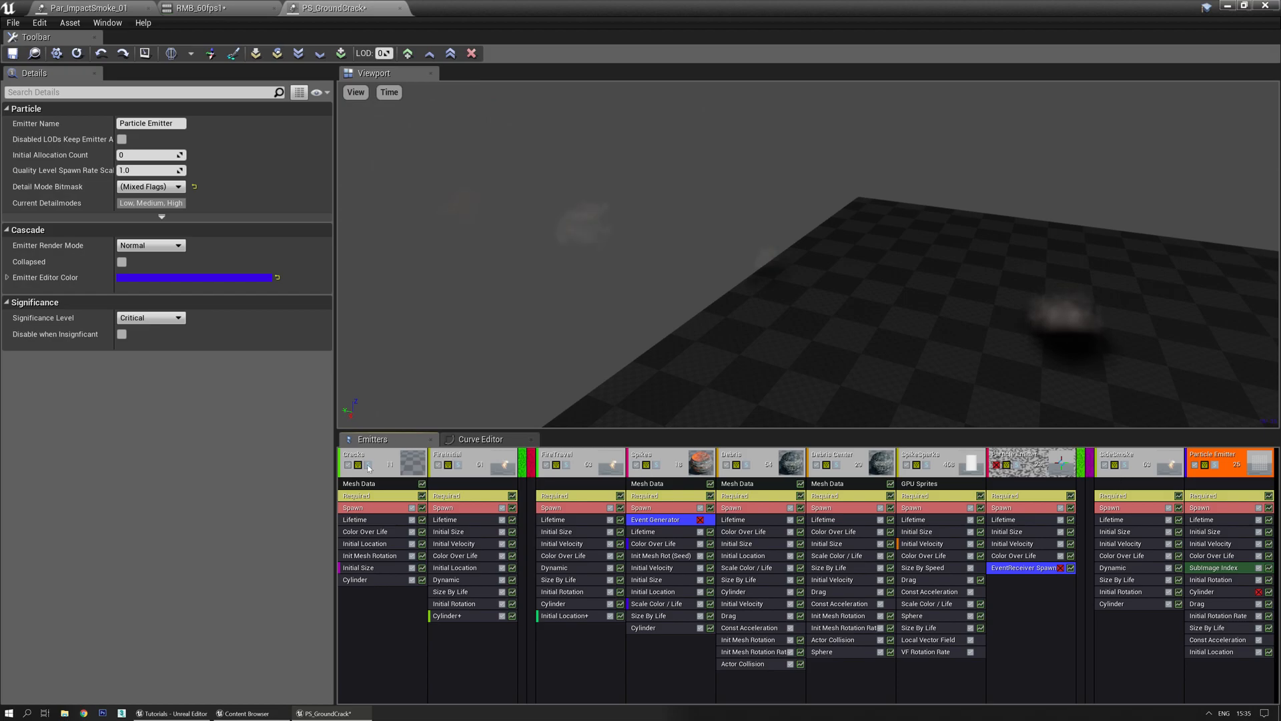
Examine the Cracks emitter's Initial Location curve points and Cylinder settings as a reference for movement along the crack
click(365, 544)
scroll(221, 463, down, 2)
scroll(221, 463, down, 2)
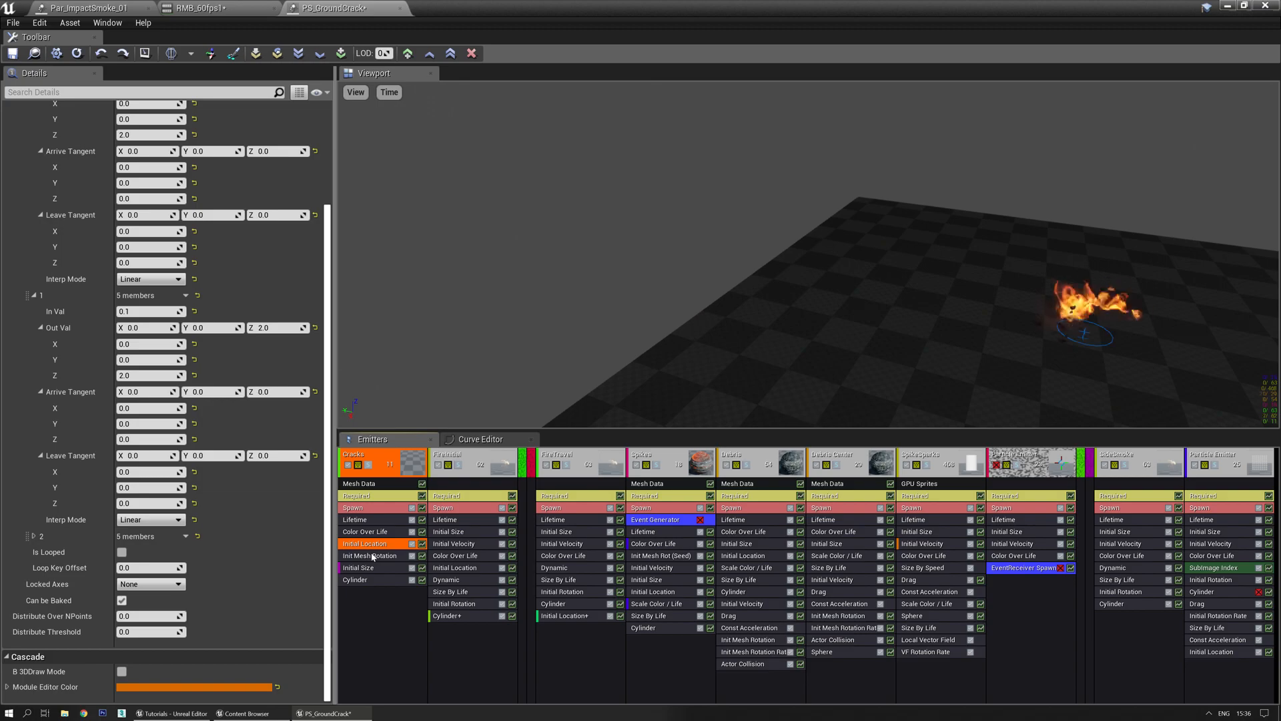
click(357, 579)
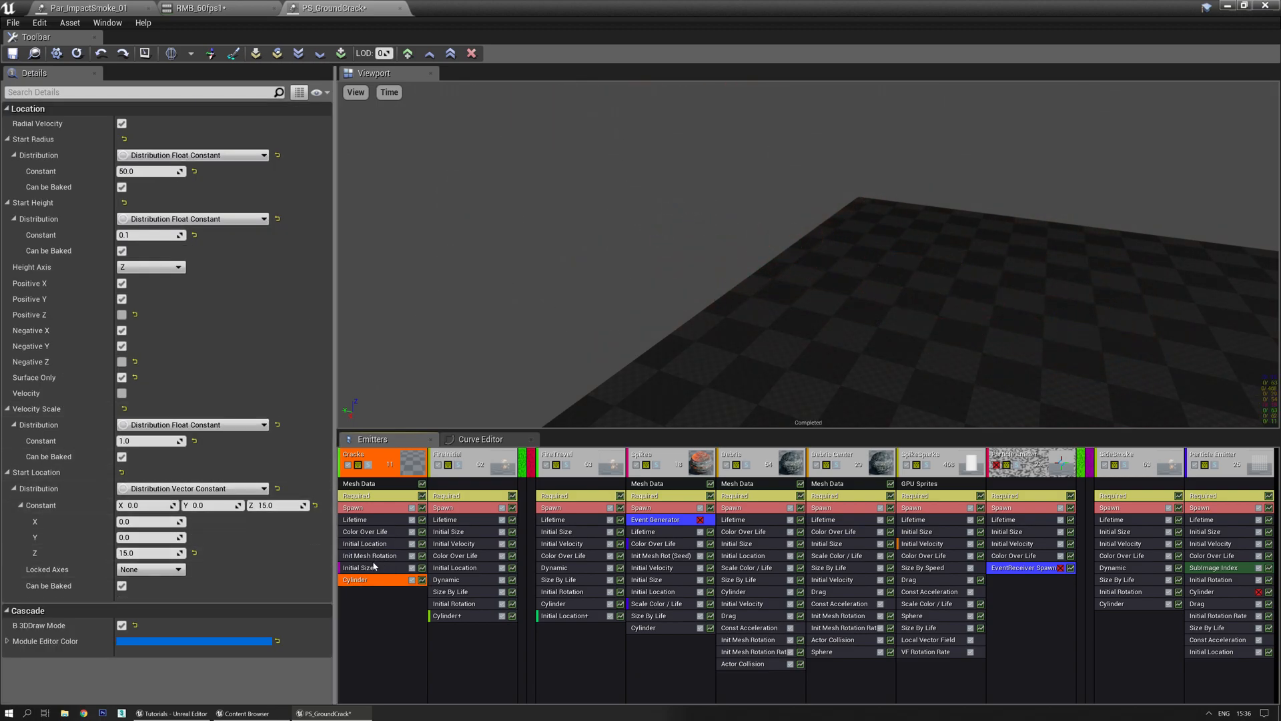
click(368, 465)
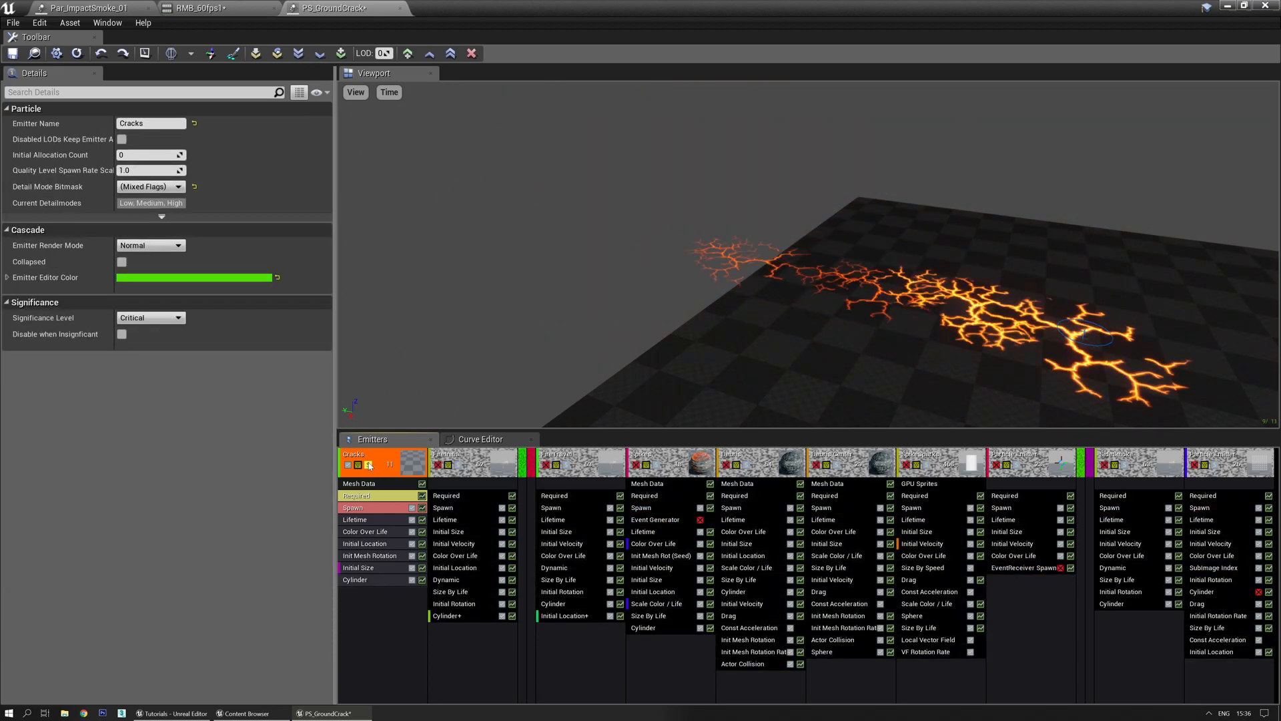
click(369, 465)
click(378, 532)
click(378, 546)
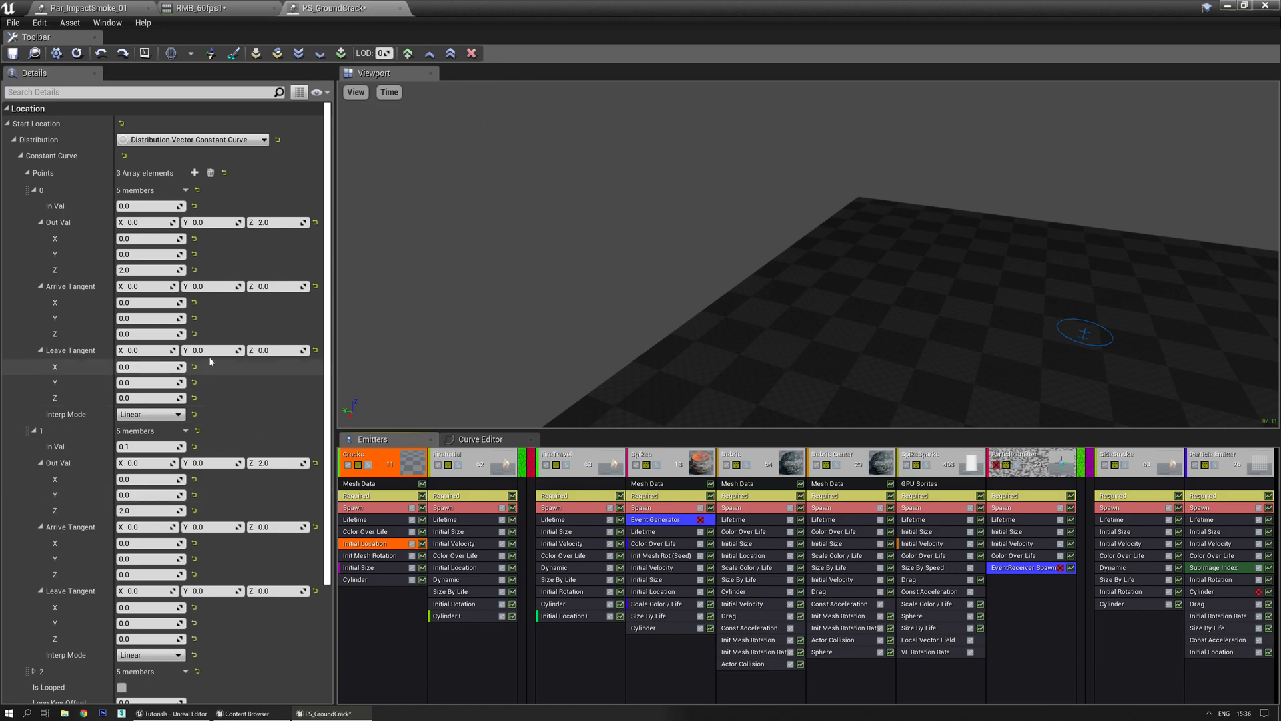
scroll(239, 436, down, 3)
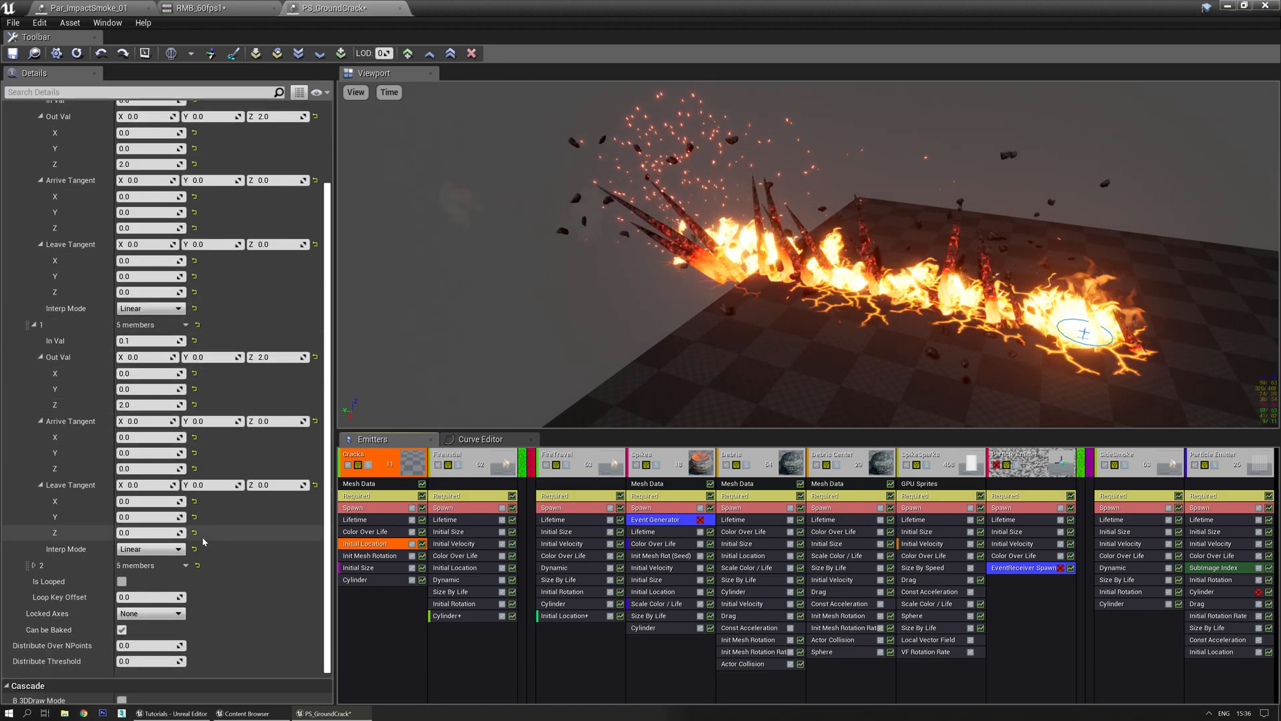
click(34, 566)
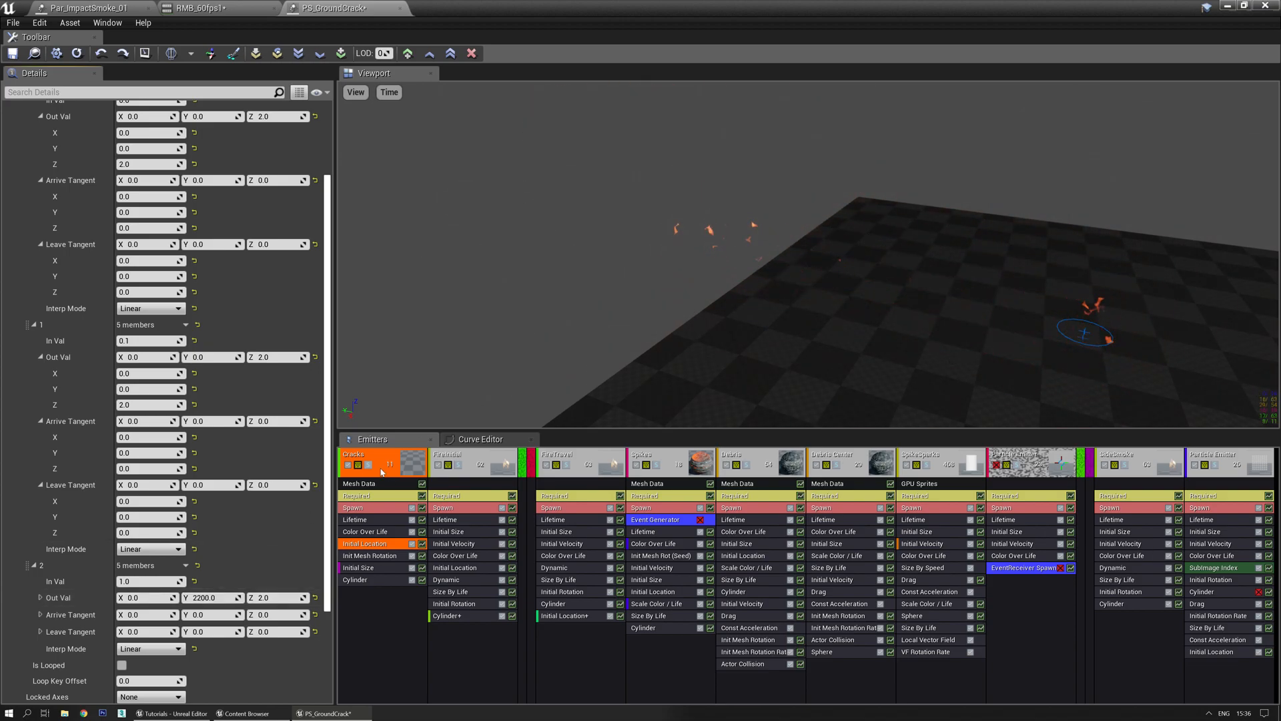
Isolate the smoke emitter, re-enable its Cylinder module and give its Start Location a Distribution Vector Constant Curve with two points
click(1216, 466)
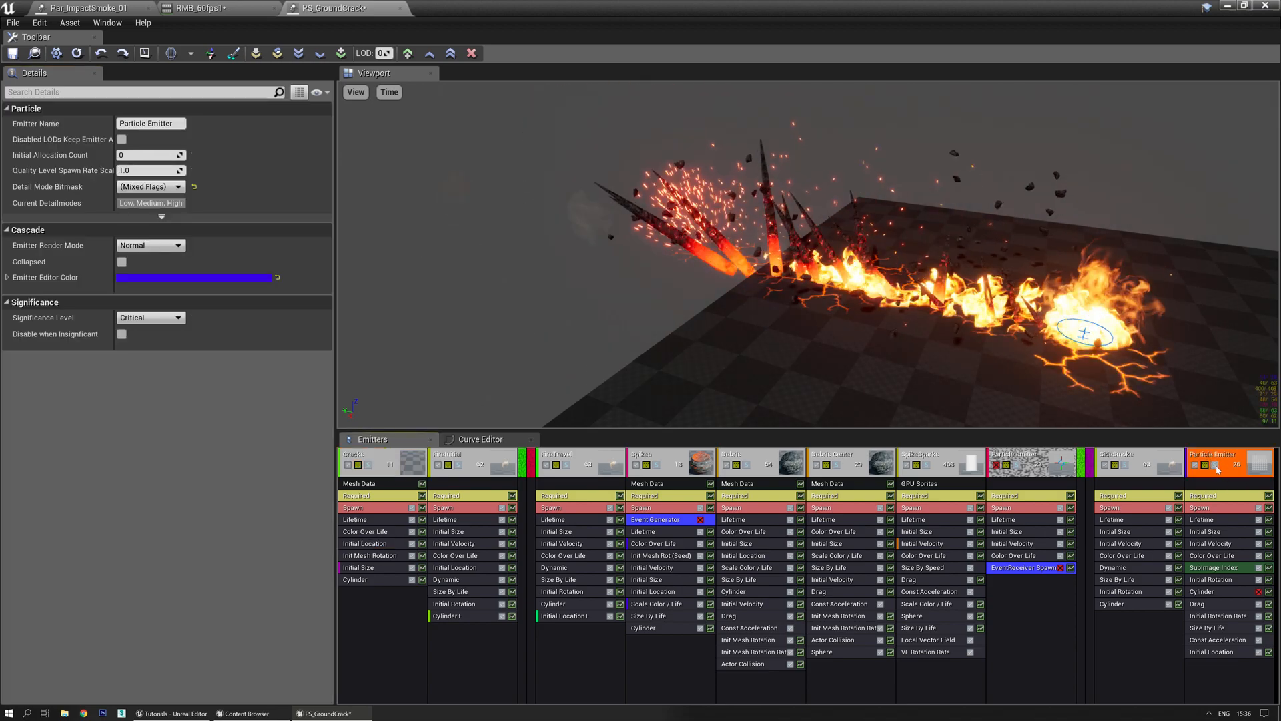
click(1215, 465)
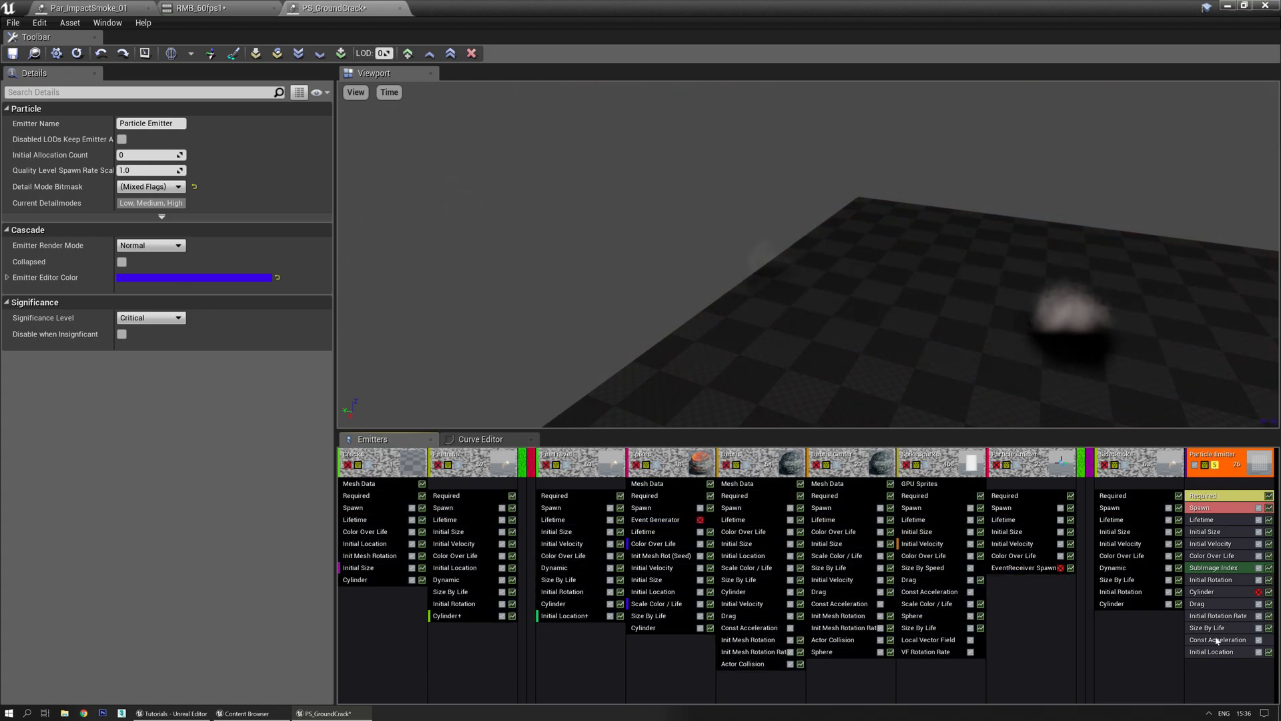
click(1204, 592)
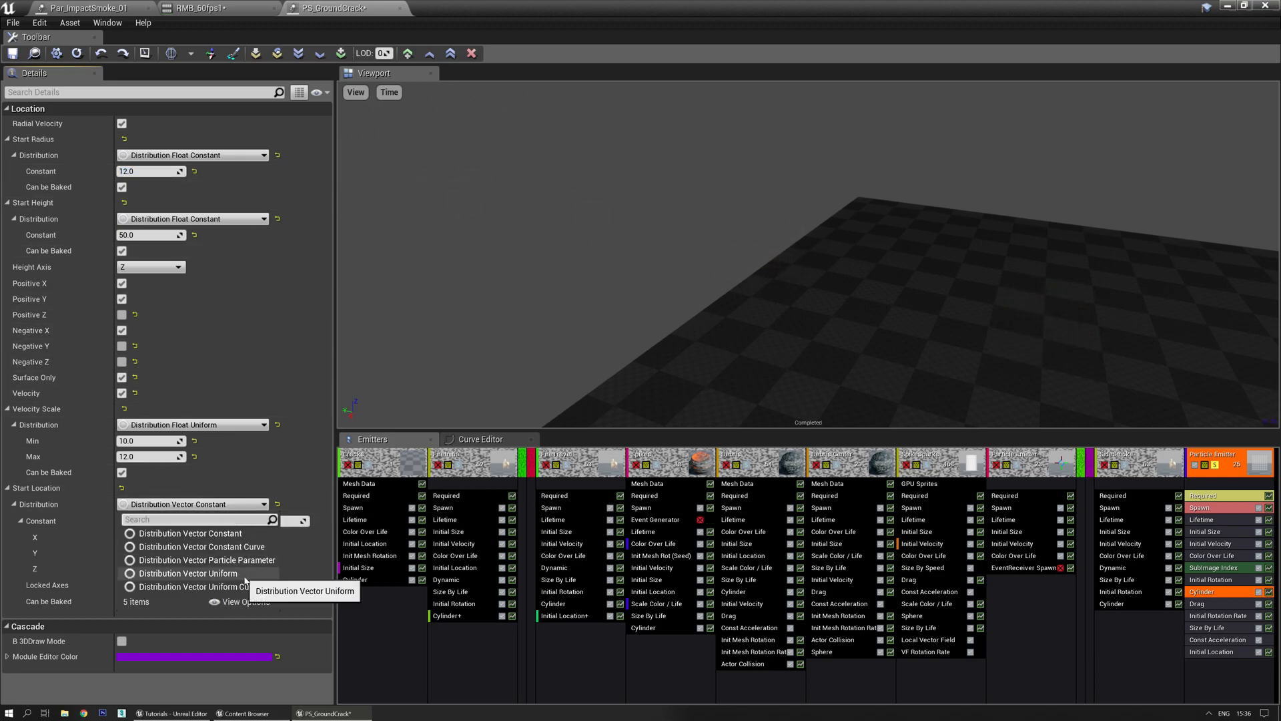
click(200, 547)
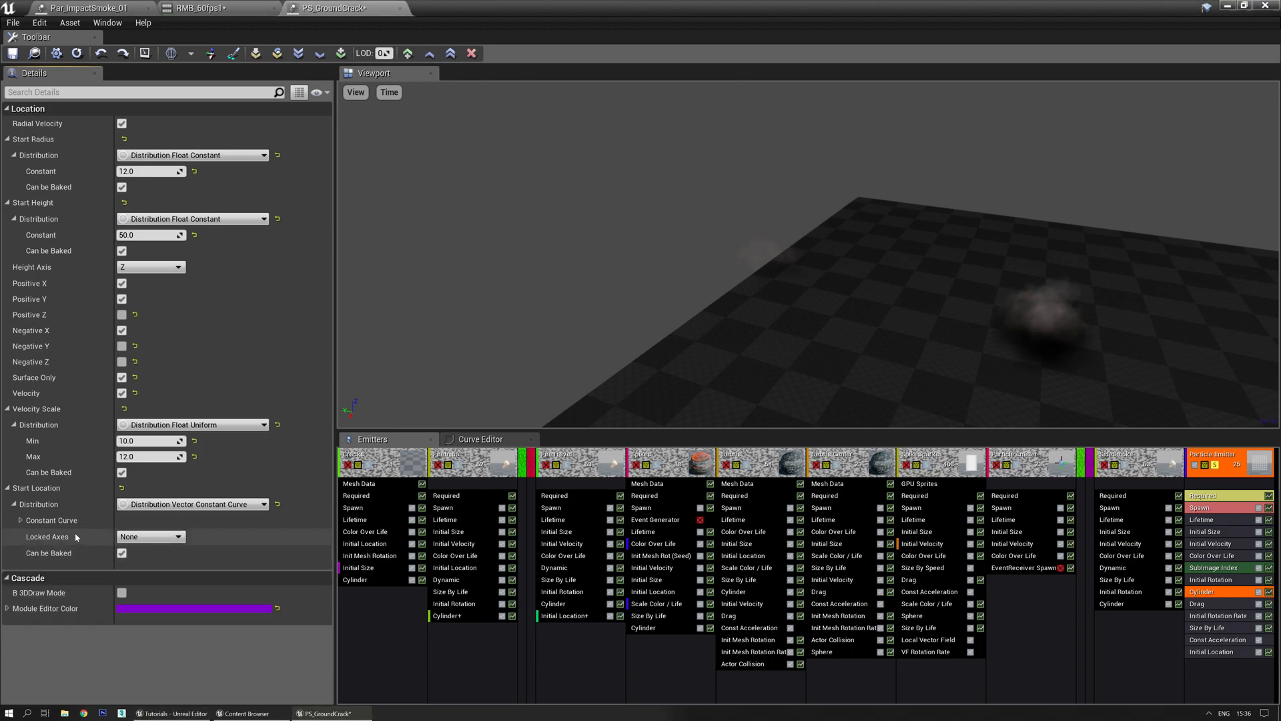
click(21, 520)
click(194, 537)
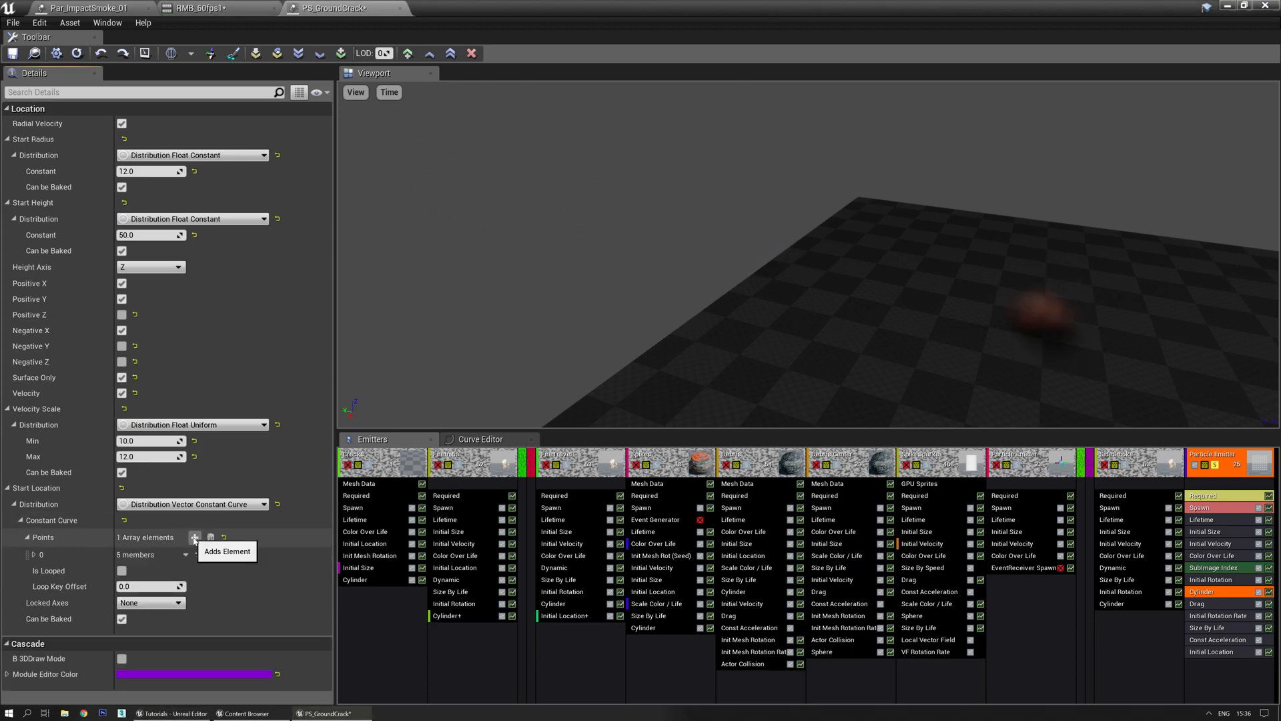
click(194, 537)
Expand the Cylinder's curve points and set the second point's In Val to 1.0 and Out Val Y to 2200
right_click(316, 500)
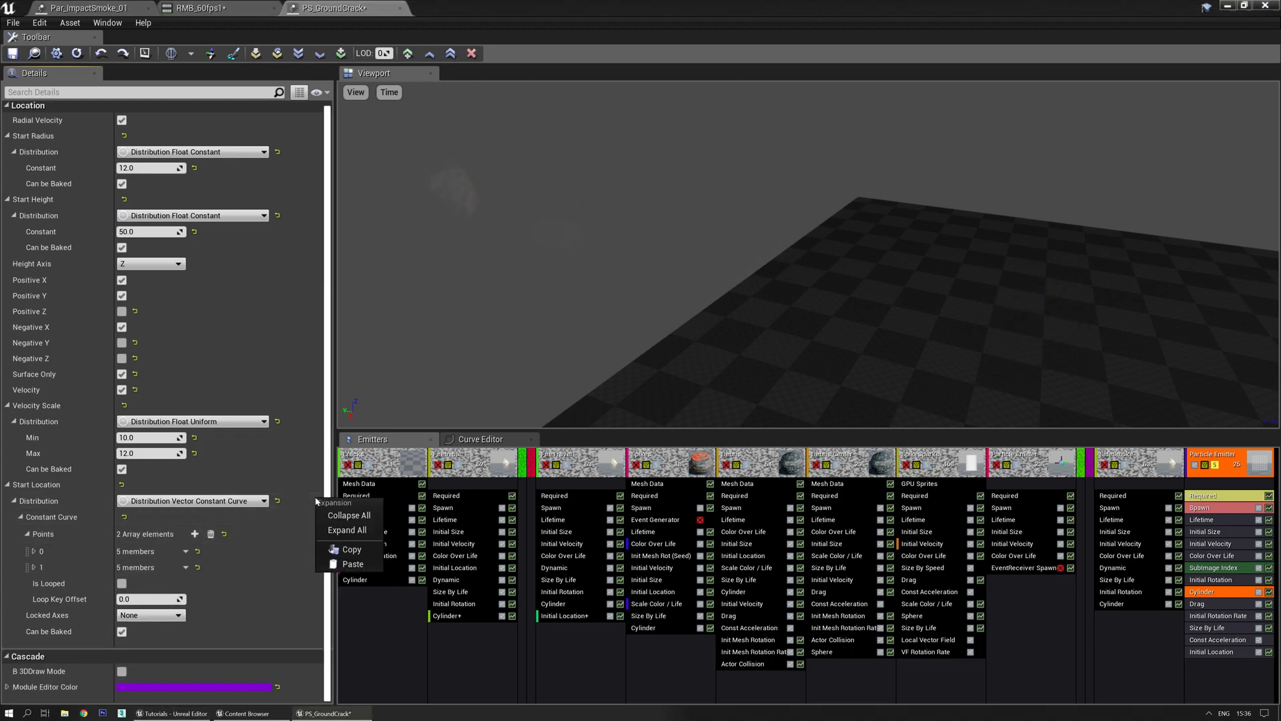
click(346, 530)
scroll(133, 547, down, 8)
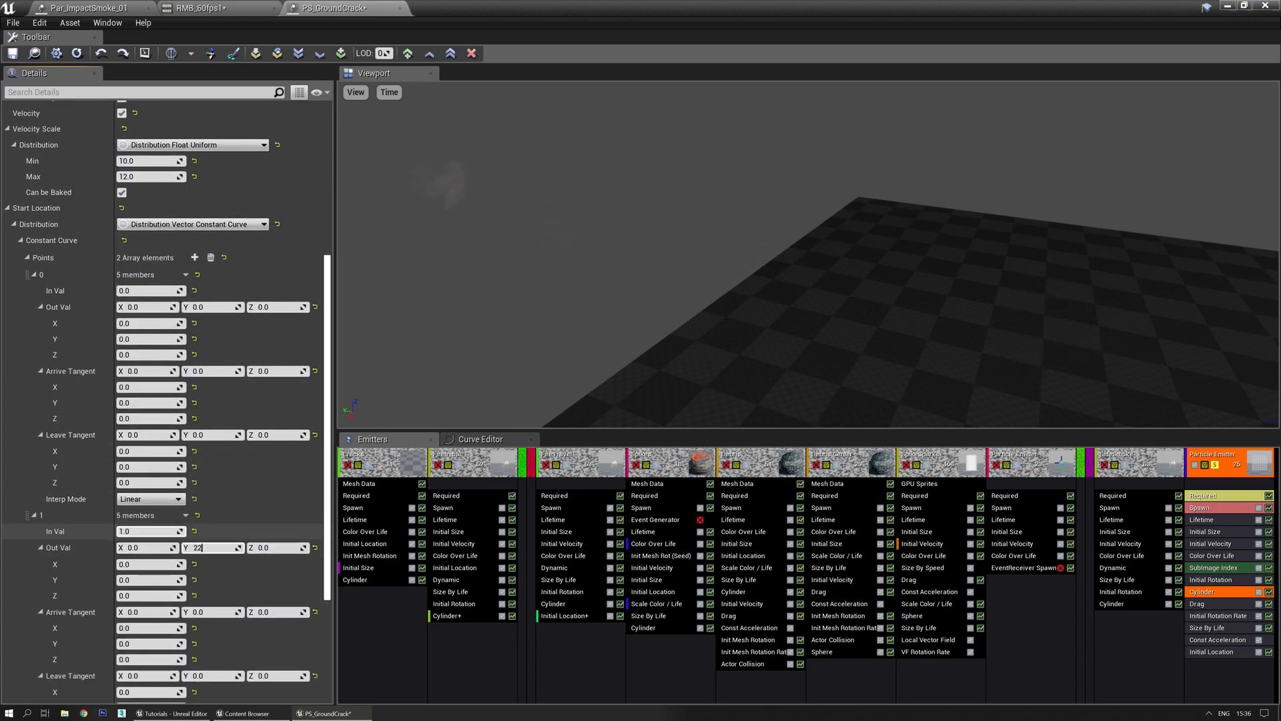
drag(624, 364, 628, 365)
drag(515, 356, 502, 365)
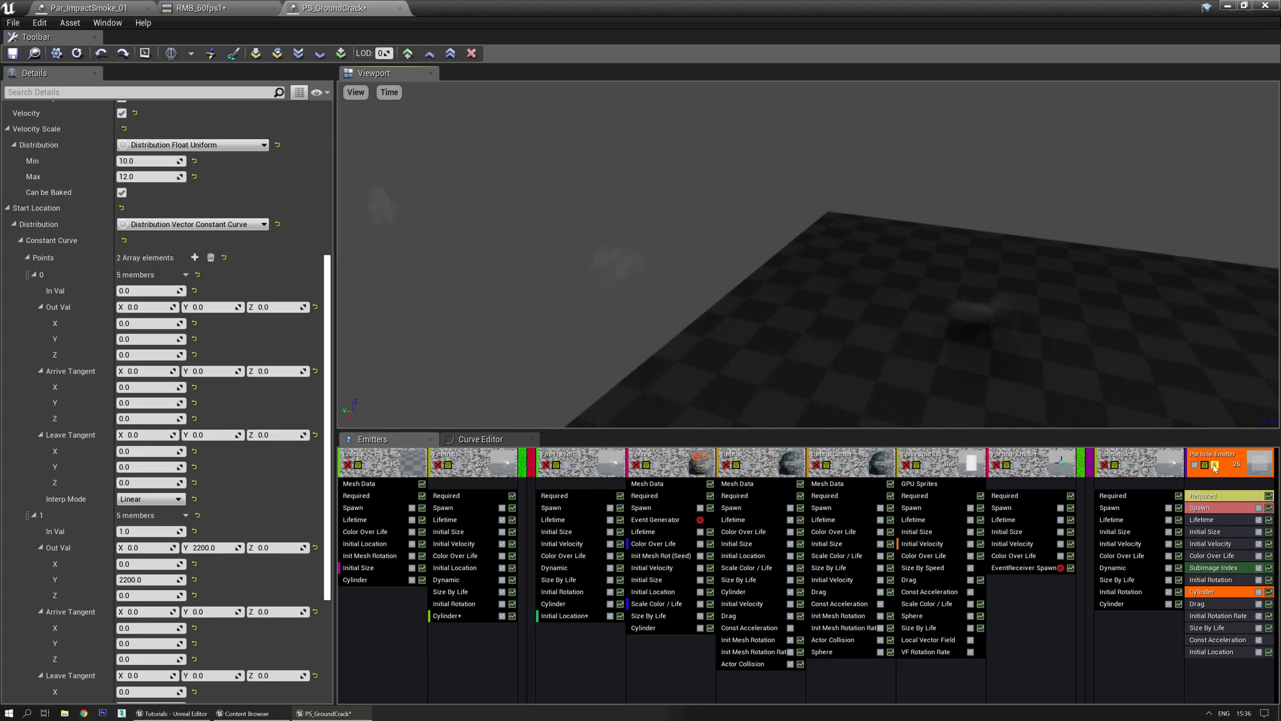
Compare the smoke with the full effect, set the Cylinder's second point Out Val Y to 1200 and disable Initial Location
click(1215, 467)
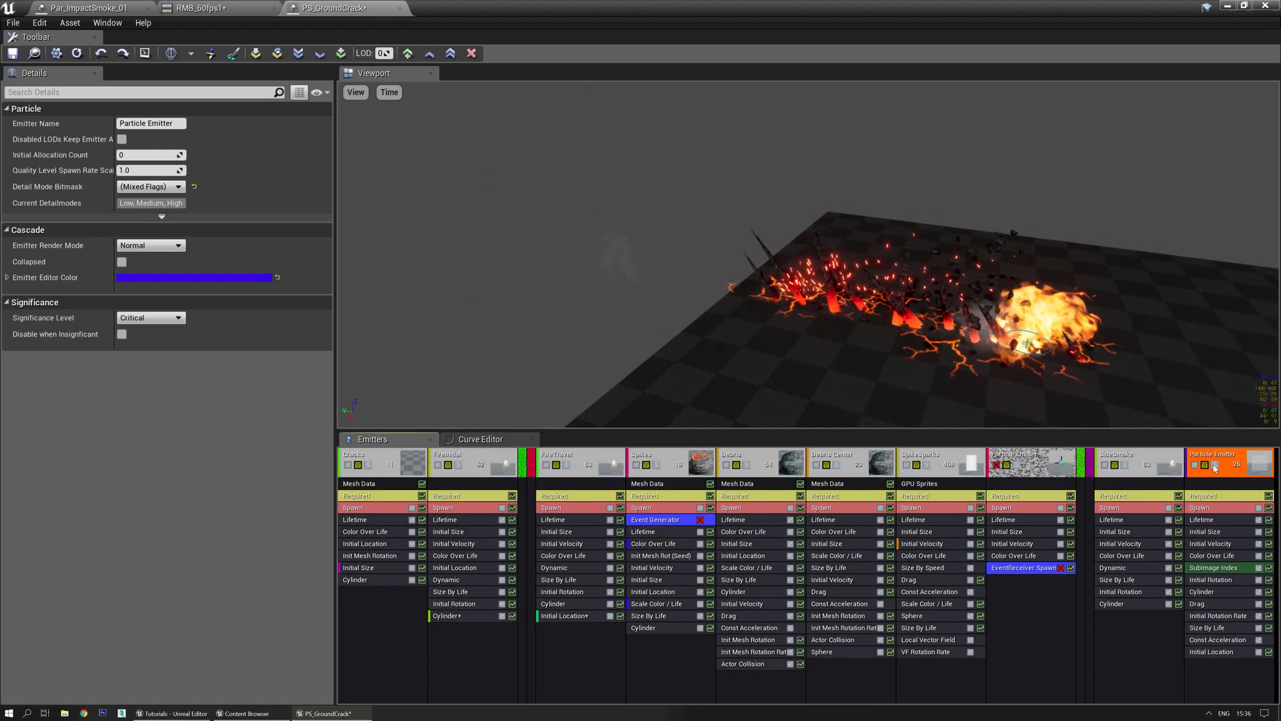
click(1215, 465)
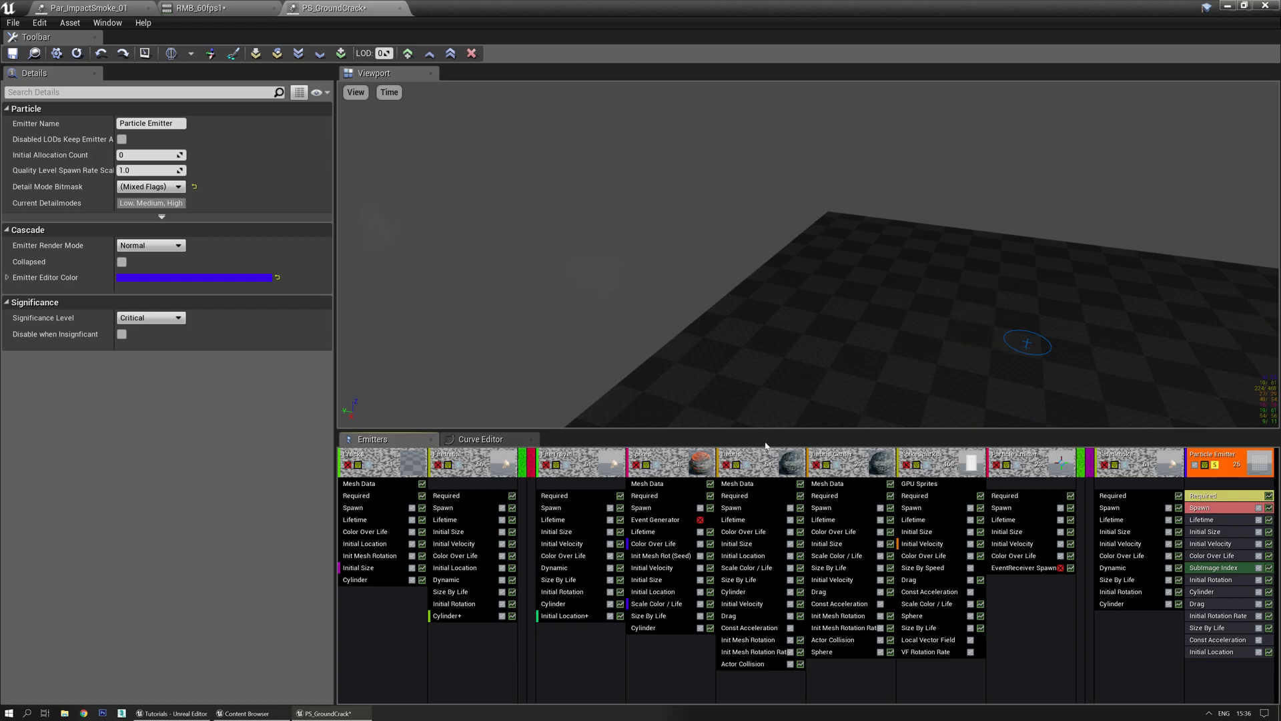
click(1215, 592)
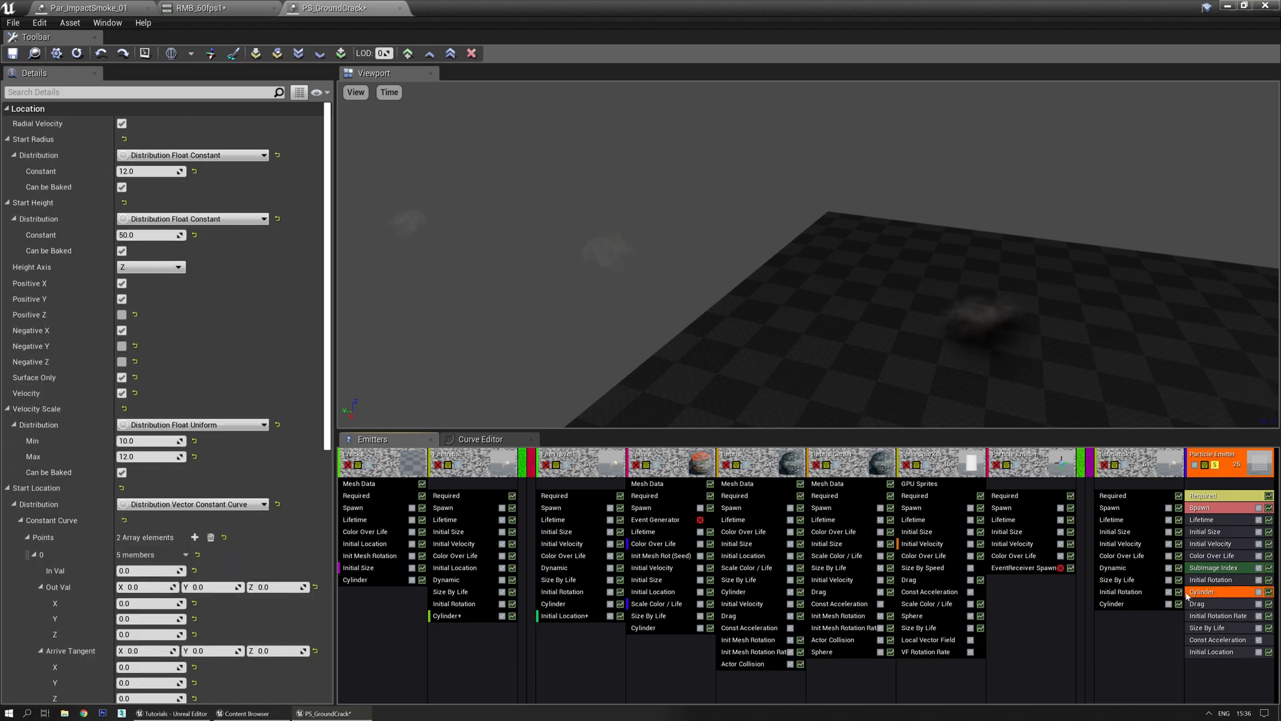
scroll(250, 566, down, 9)
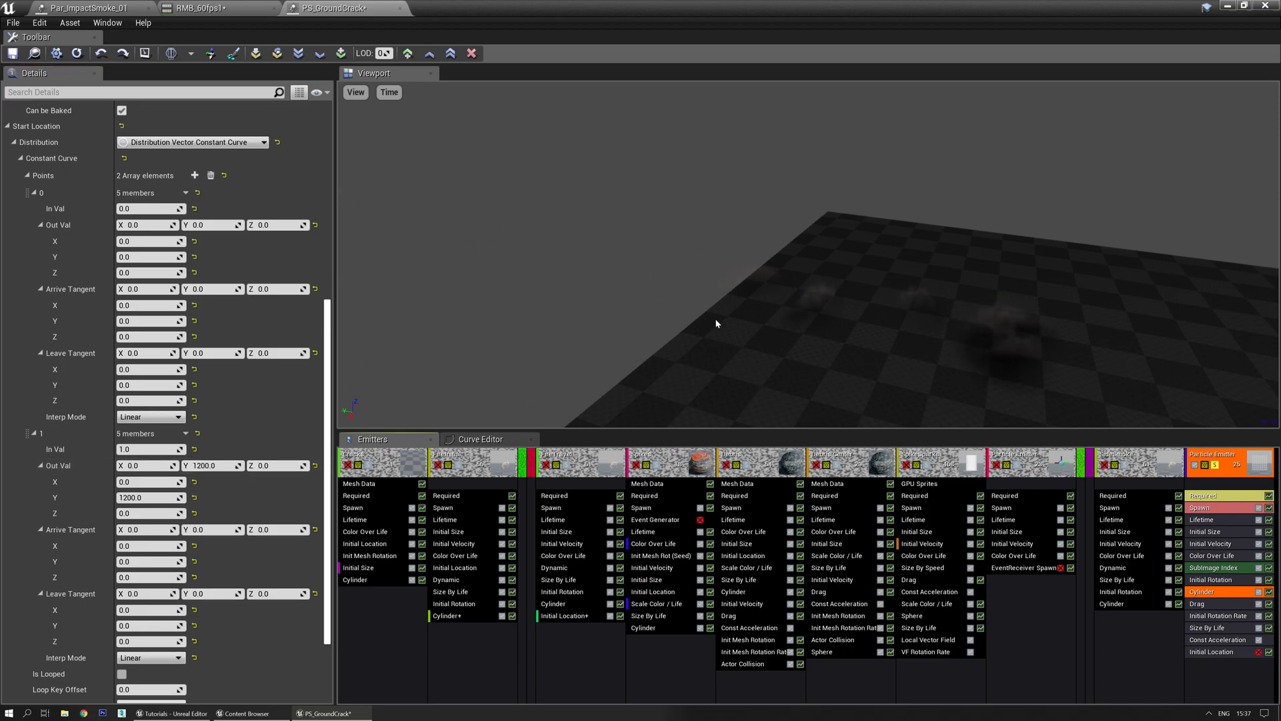
click(1214, 468)
Add a second Initial Location module to the smoke emitter as a Distribution Vector Constant with X set to -200
mouse_move(862, 348)
mouse_down()
mouse_move(1174, 354)
mouse_move(875, 346)
mouse_move(967, 336)
mouse_up()
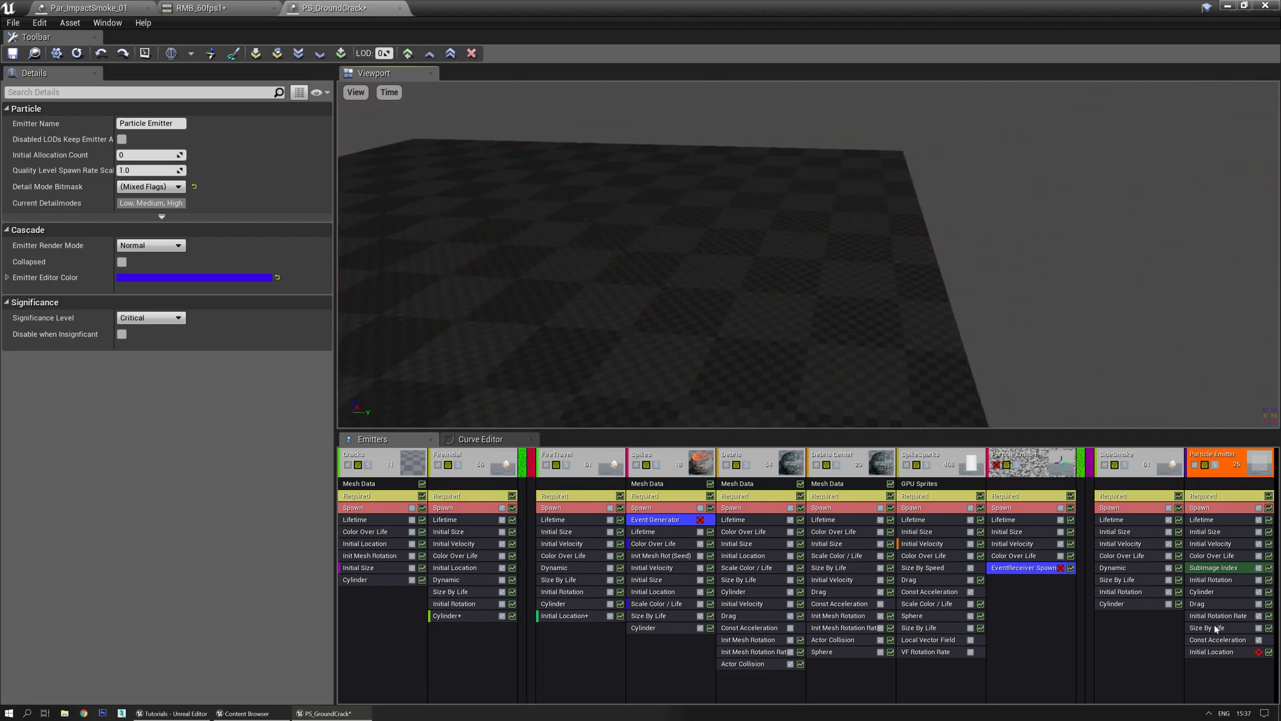
click(1209, 652)
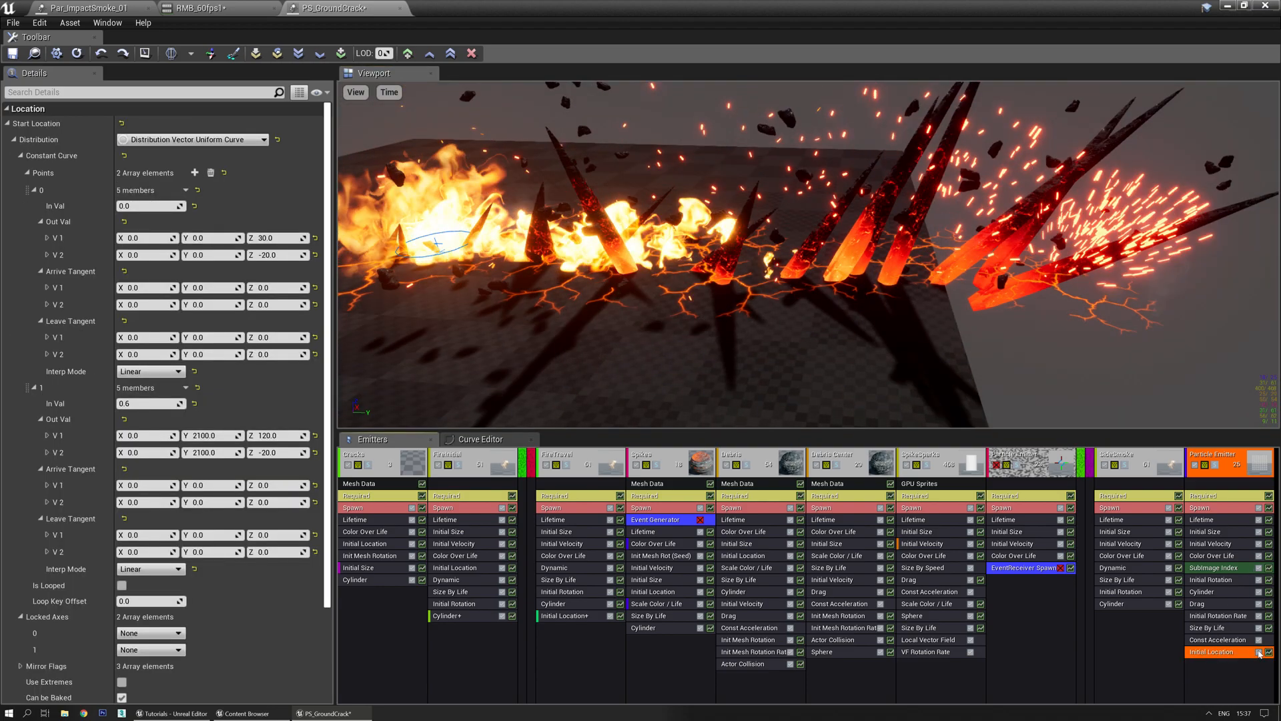
click(1252, 666)
right_click(1251, 666)
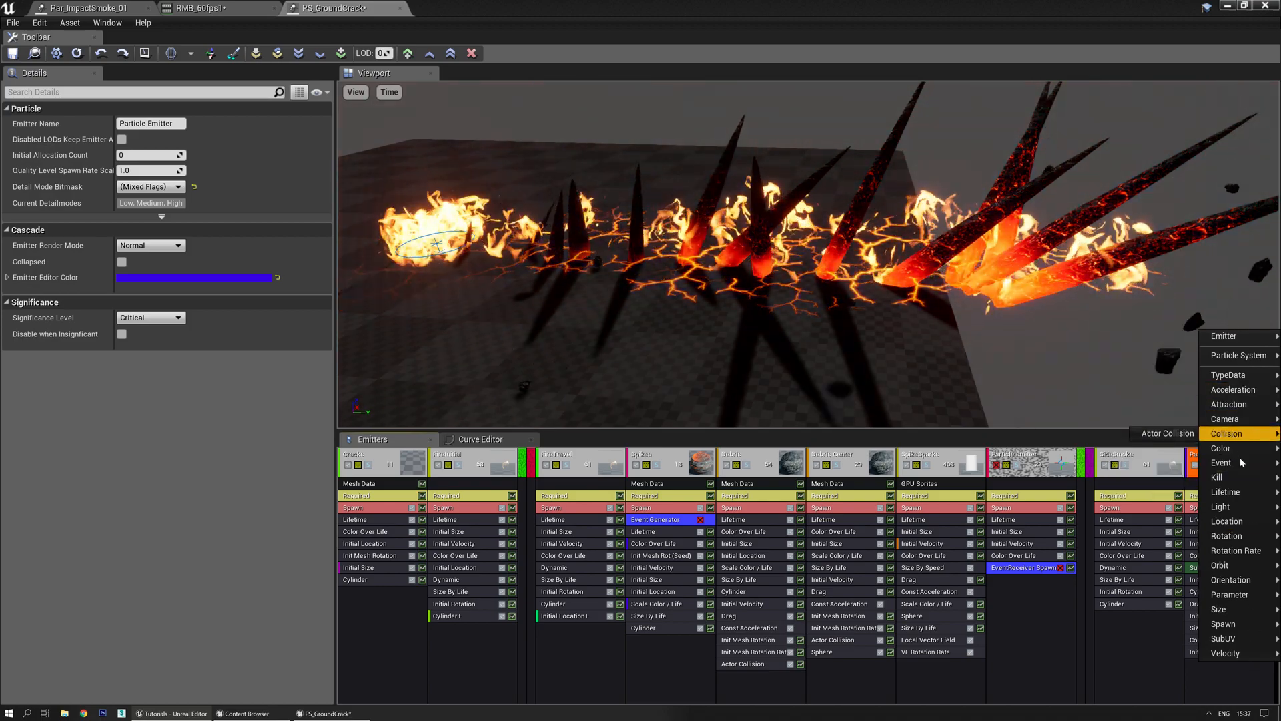
mouse_move(1225, 526)
click(1156, 478)
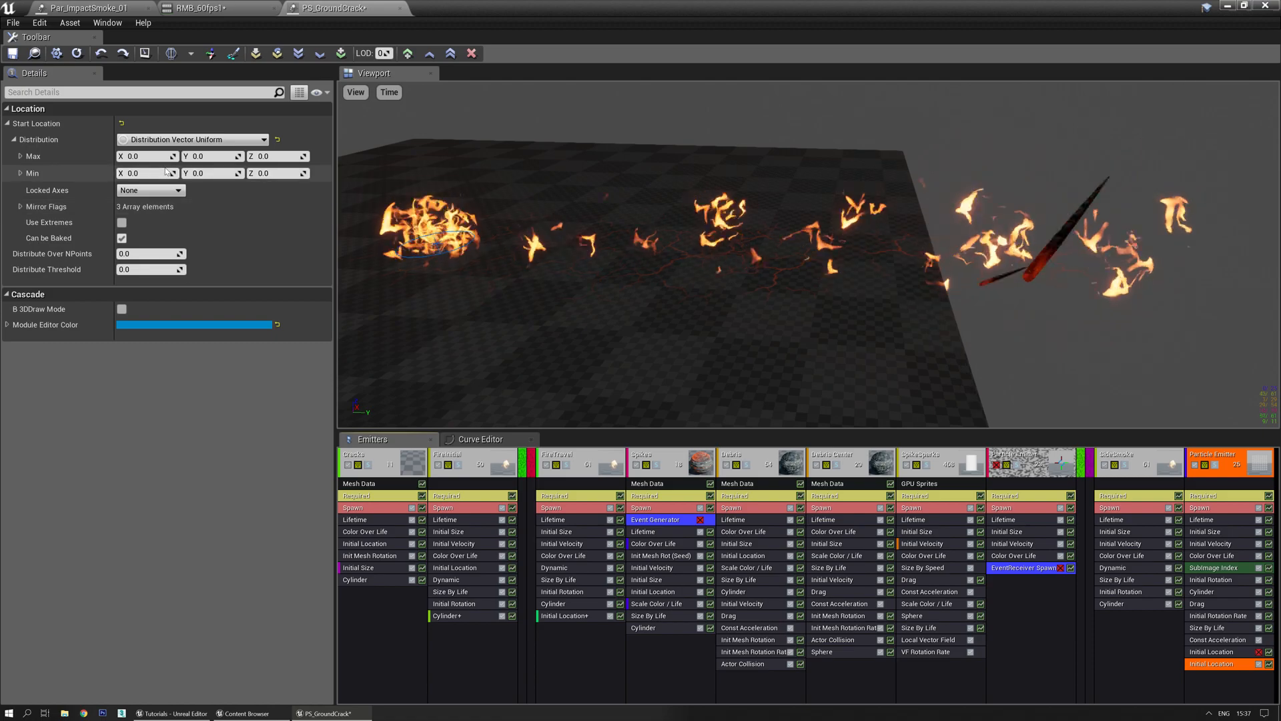
click(190, 168)
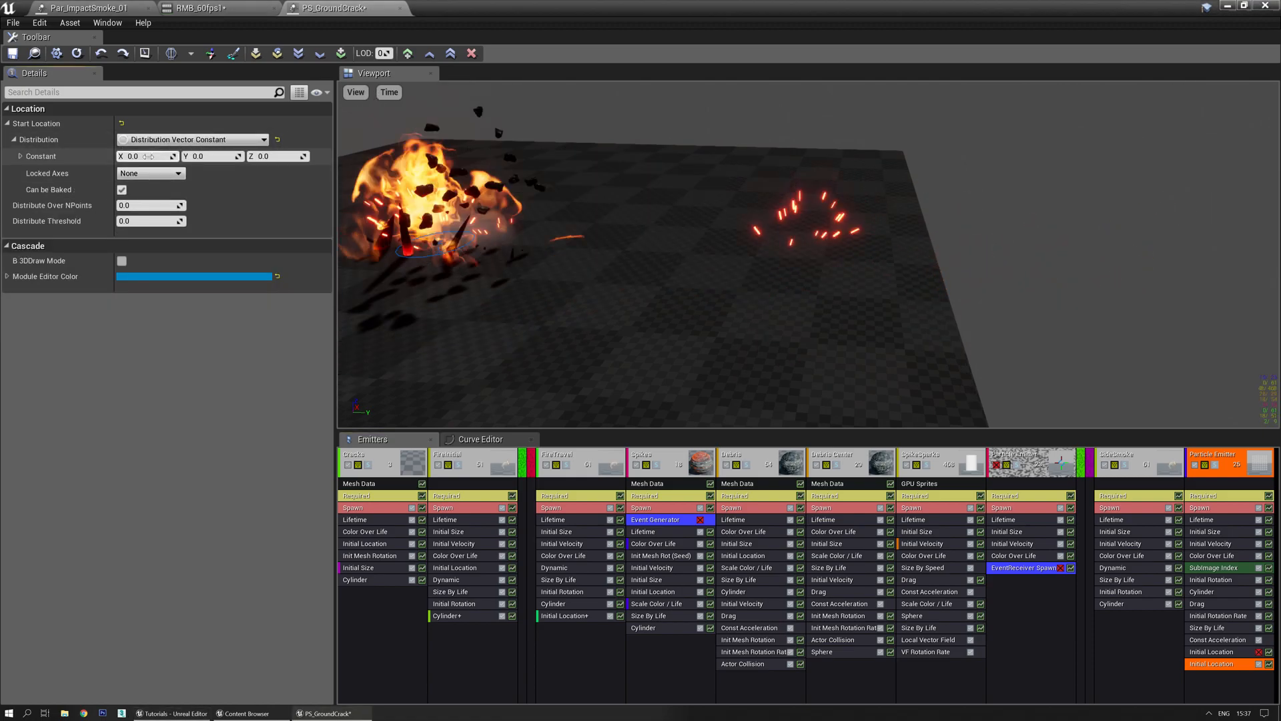
text(-200)
key(Return)
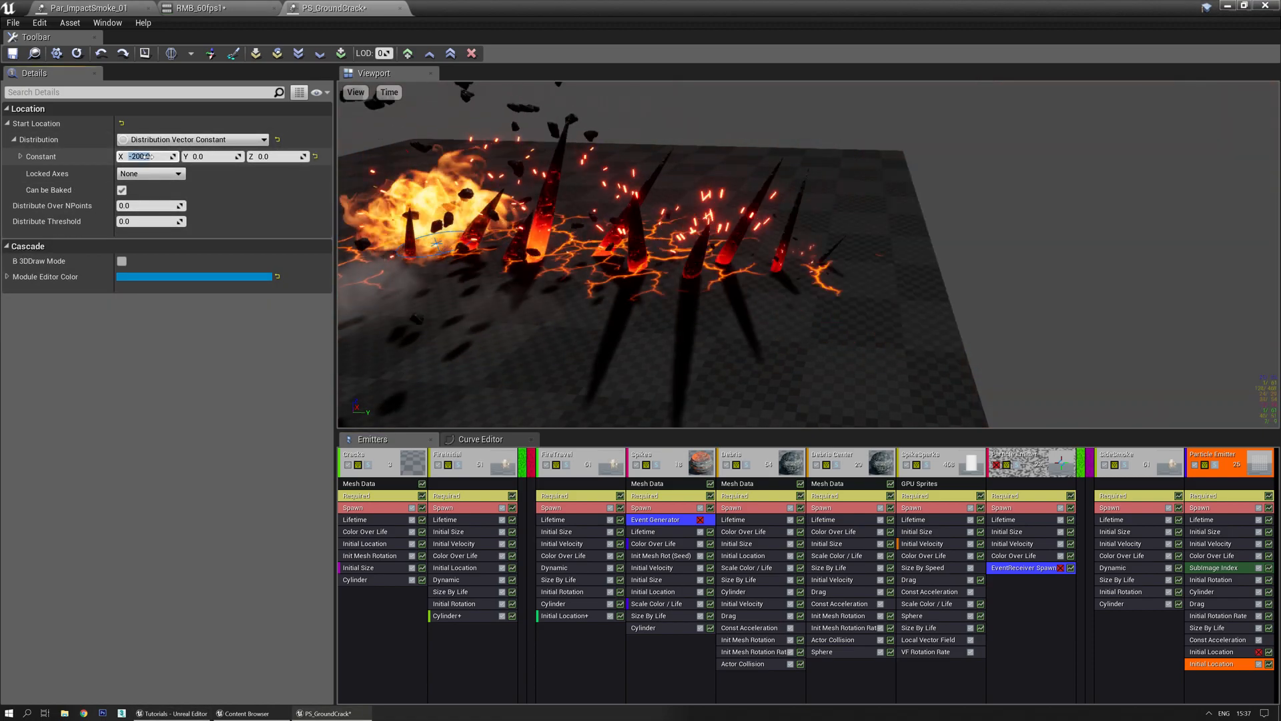
Set the smoke emitter's Spawn Rate Scale constant to 5 and preview the full effect from above
drag(719, 155, 663, 179)
right_drag(654, 227, 658, 231)
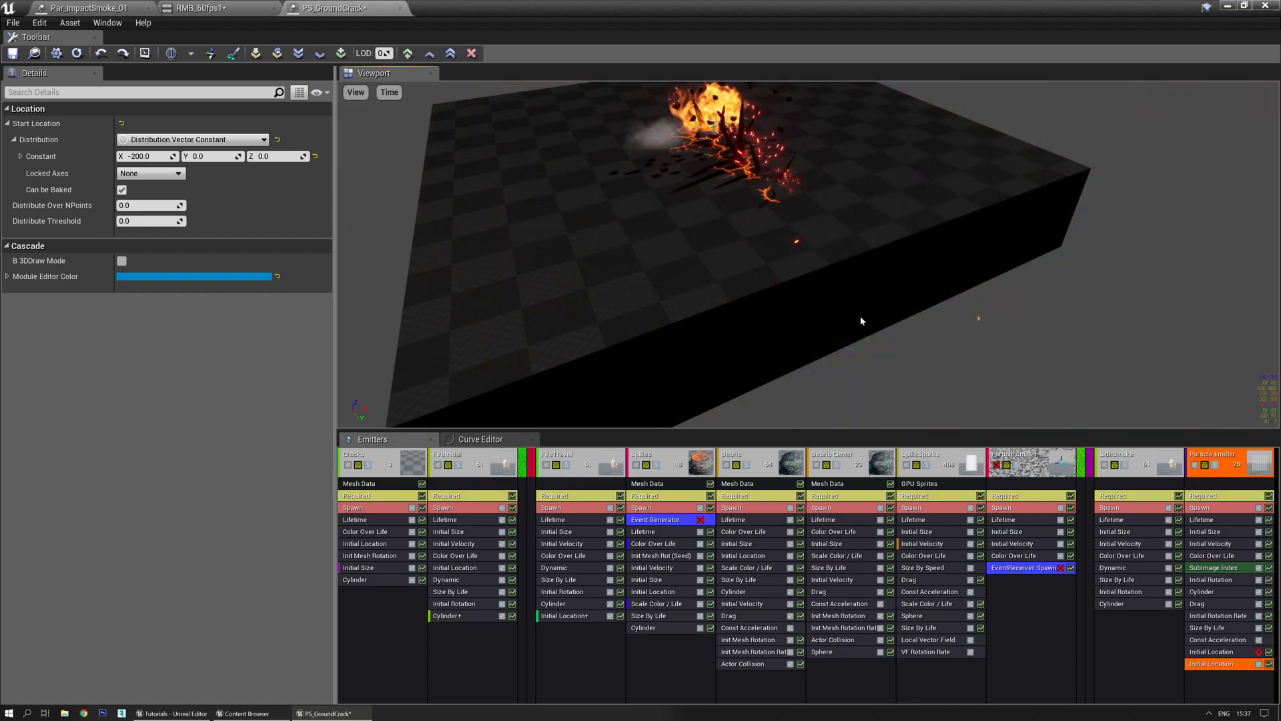
click(1205, 508)
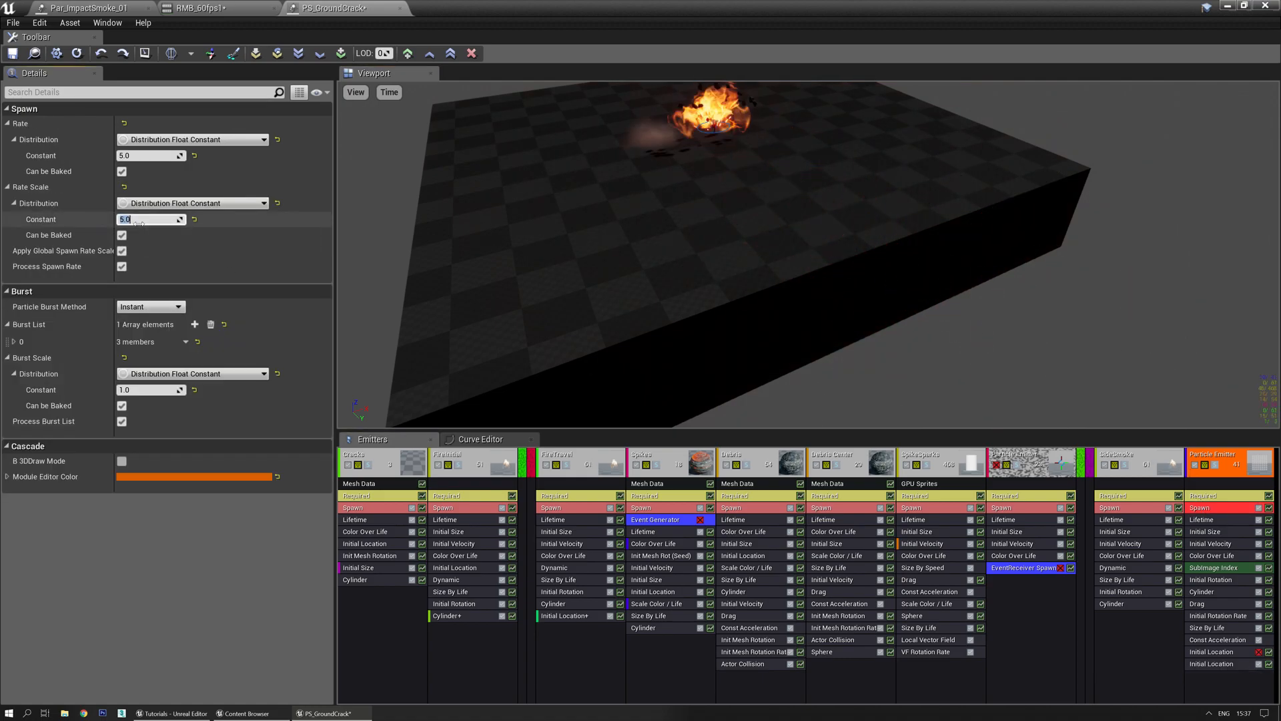
right_drag(576, 177, 627, 179)
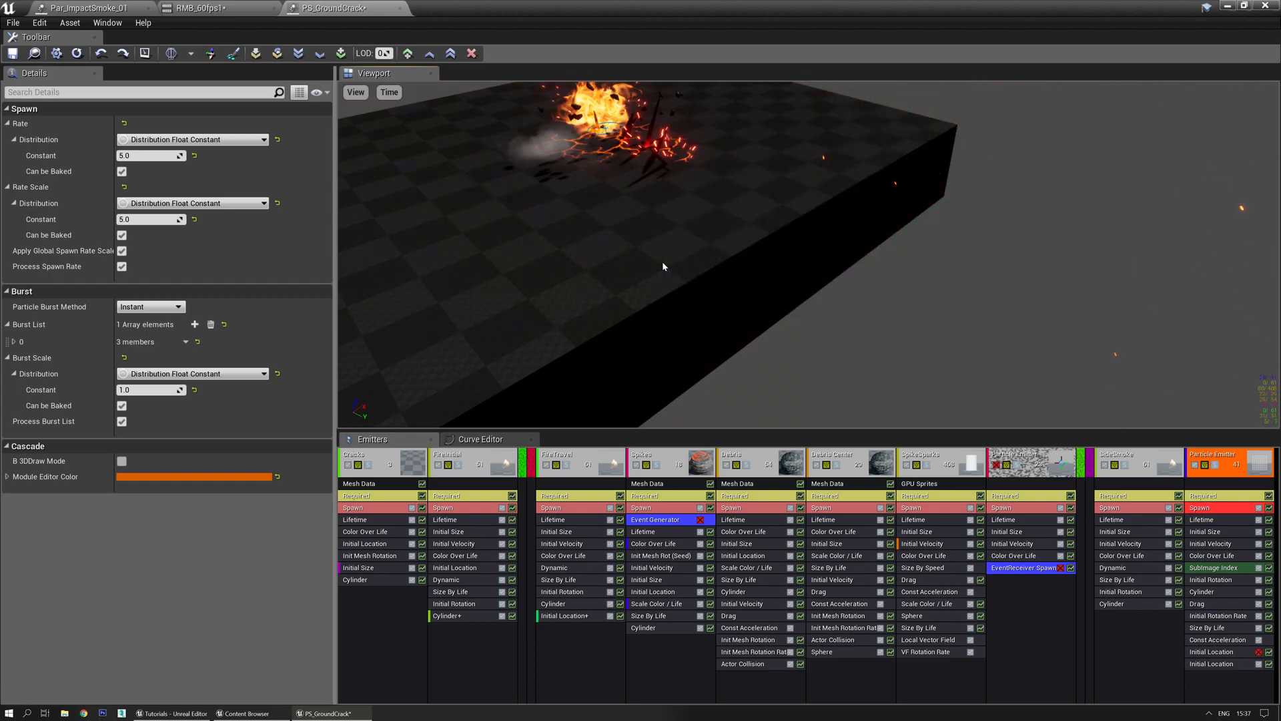
drag(598, 291, 606, 330)
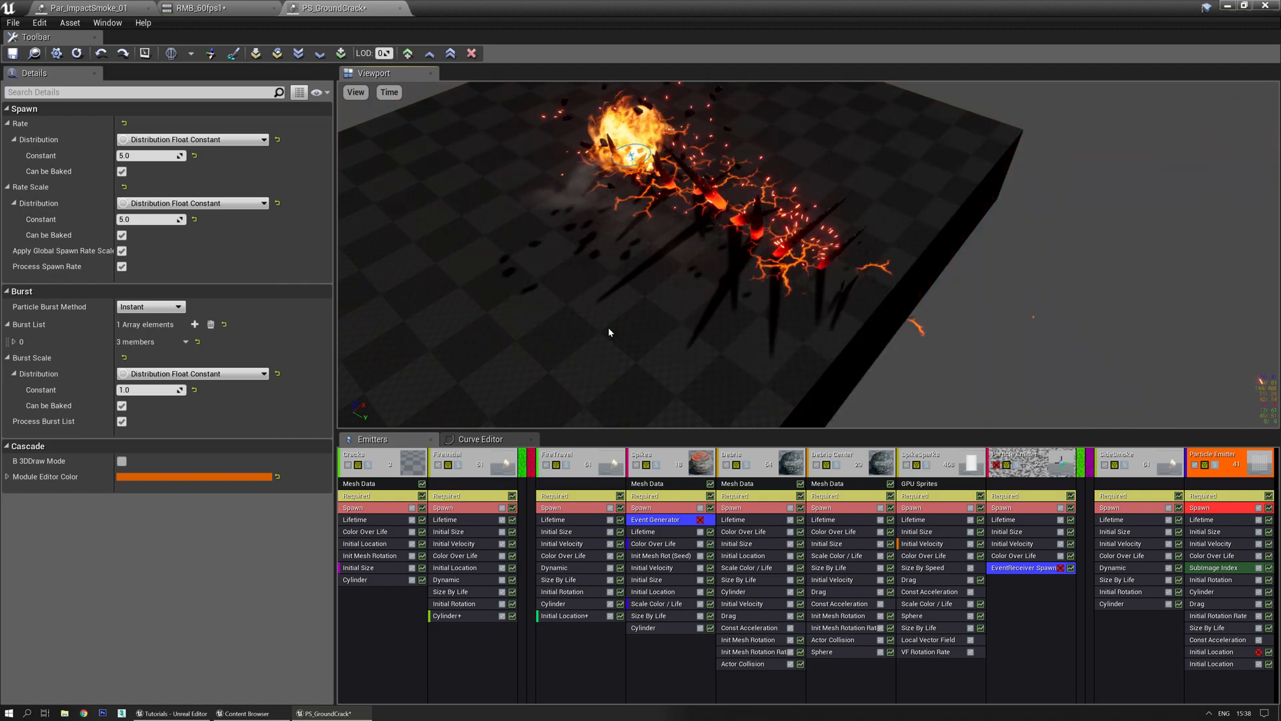
Solo the imported smoke emitter and view its smoke on its own from along the crack
drag(604, 314, 610, 271)
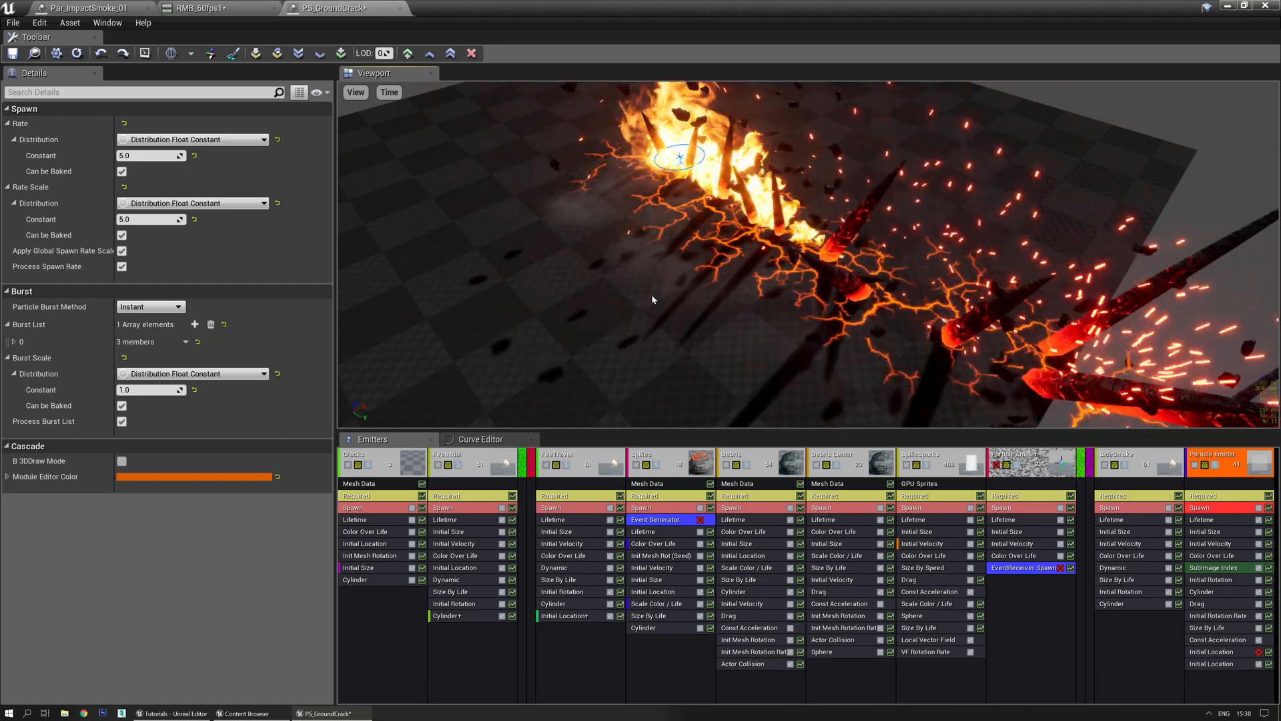
click(1207, 592)
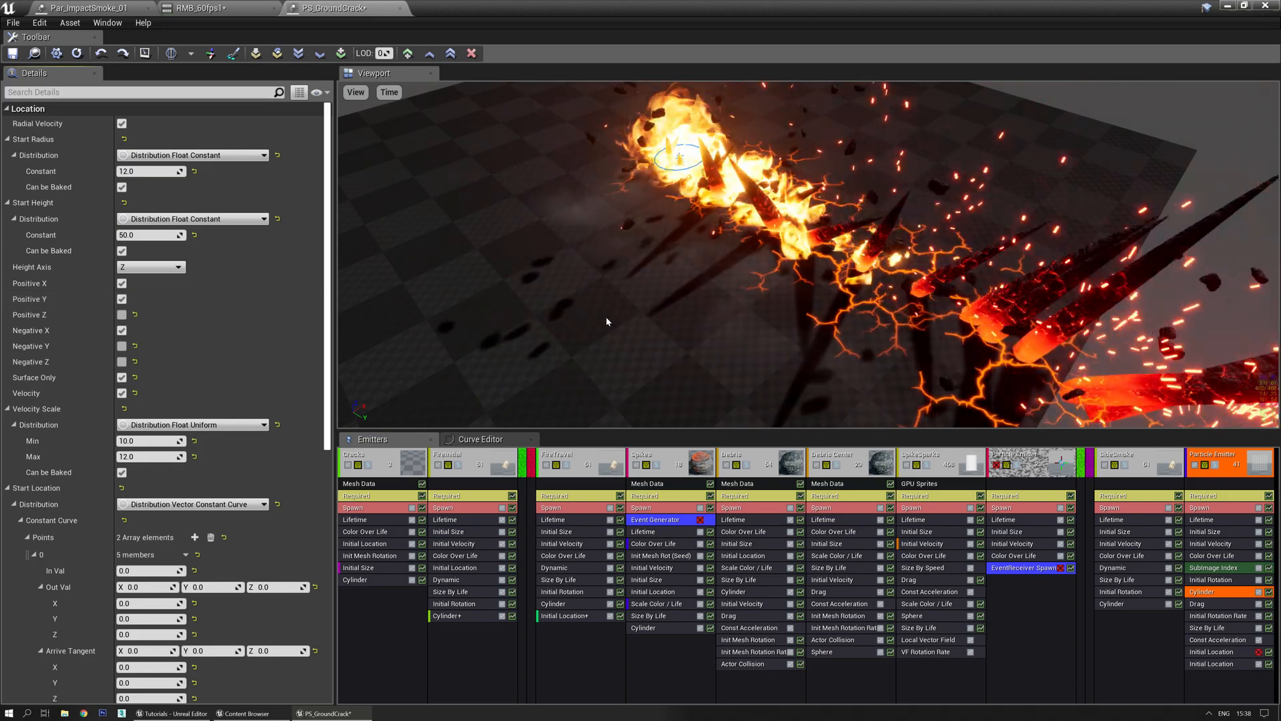
click(1214, 474)
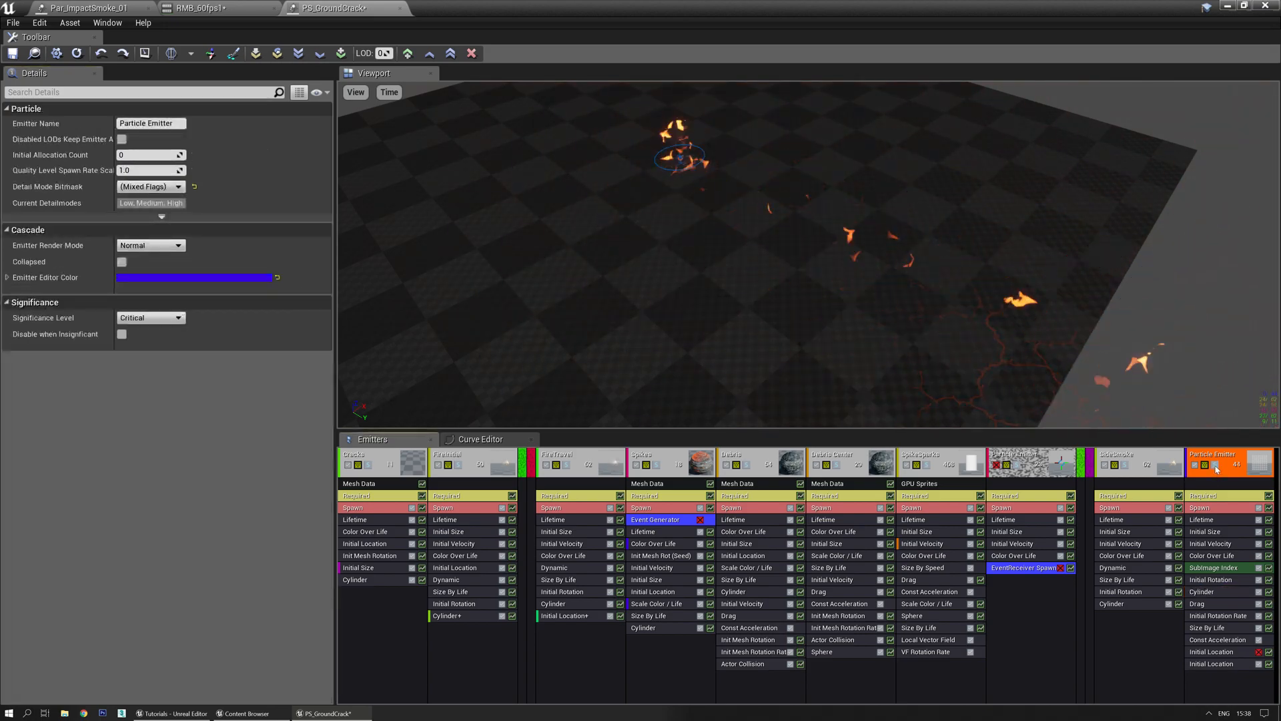
click(1215, 466)
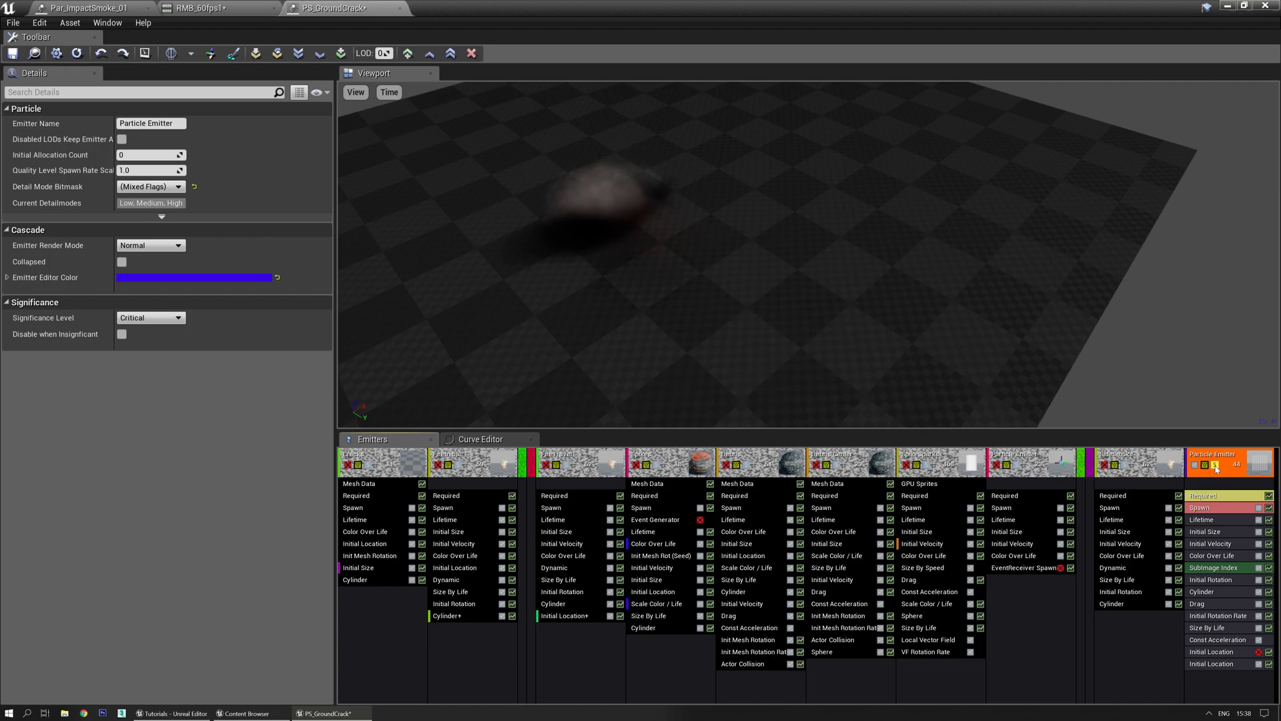
drag(913, 280, 1122, 260)
drag(727, 327, 848, 293)
Set the smoke emitter's Cylinder Start Radius constant to 50 and disable Positive Y
click(1209, 592)
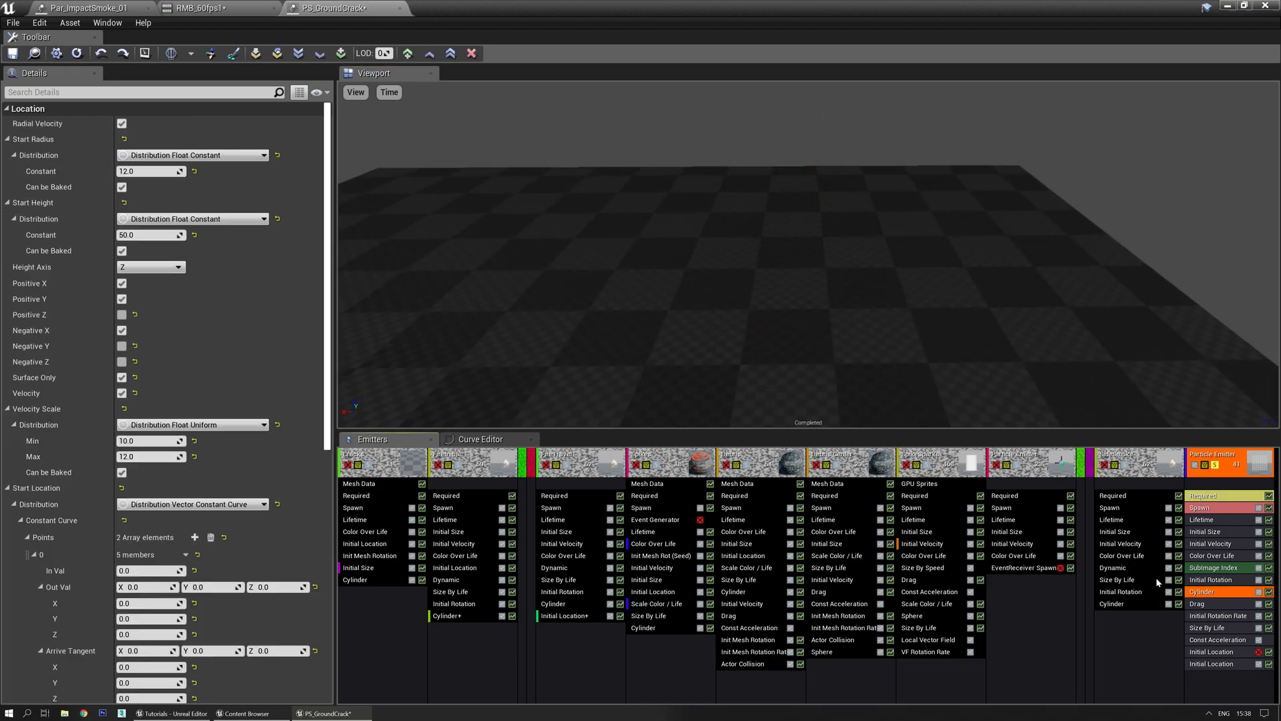
click(148, 170)
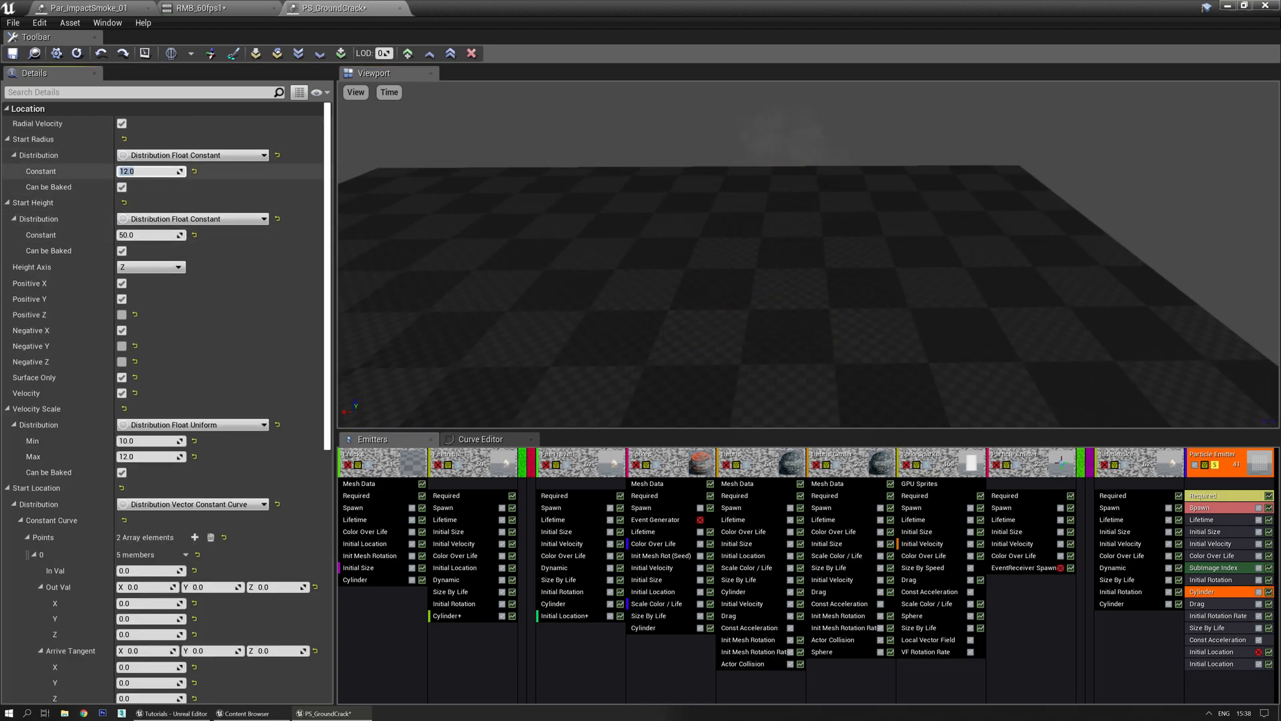
text(50)
key(Return)
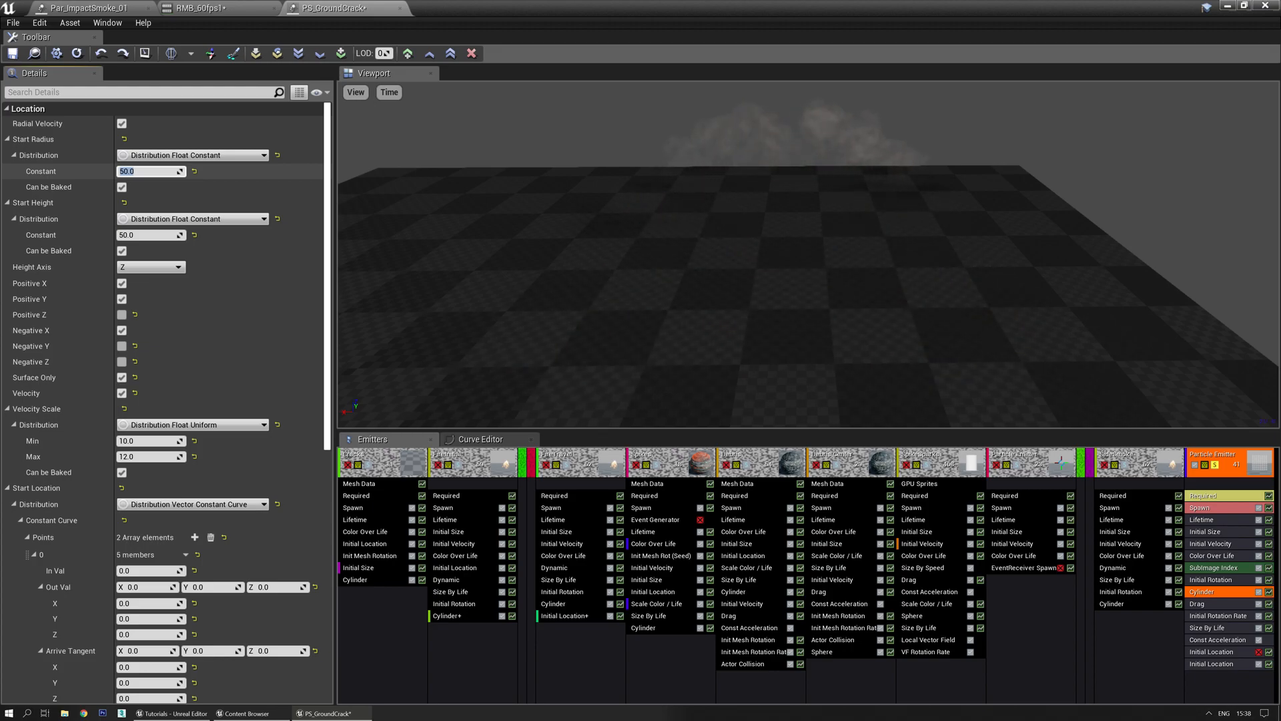
click(122, 299)
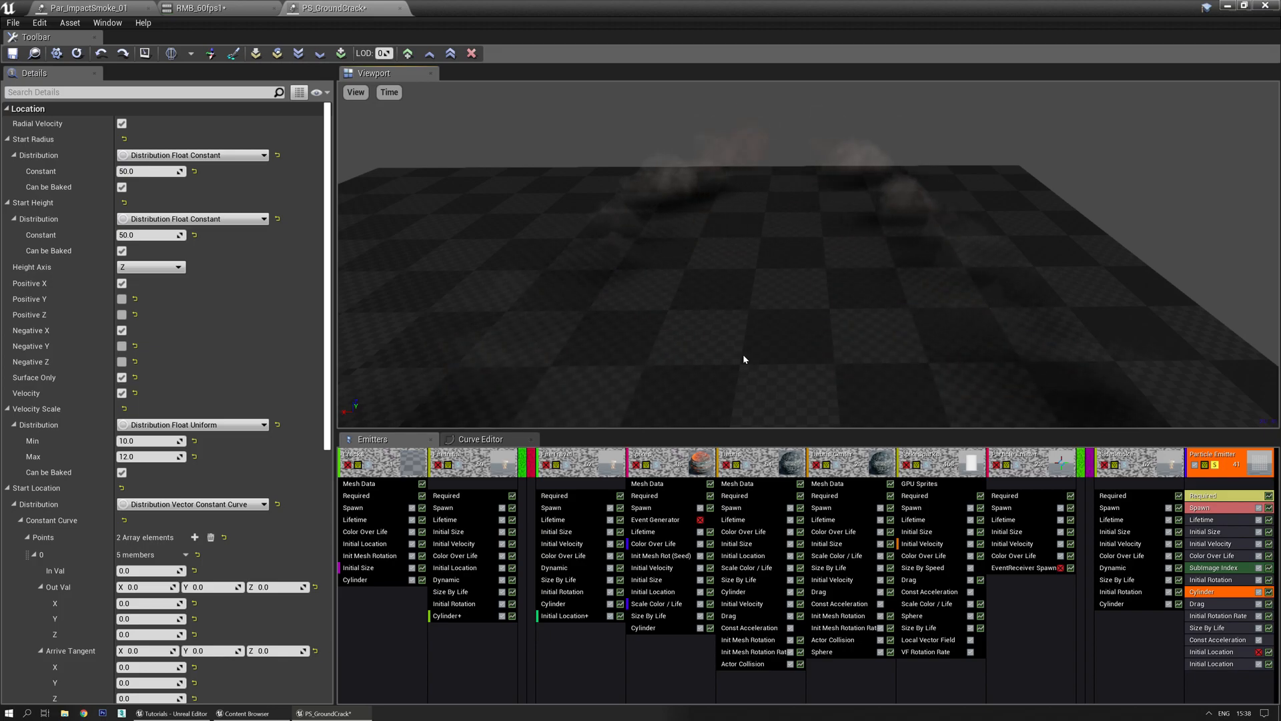
Turn off solo on the smoke emitter and disable its second Initial Location module, checking the full effect
drag(778, 335, 980, 348)
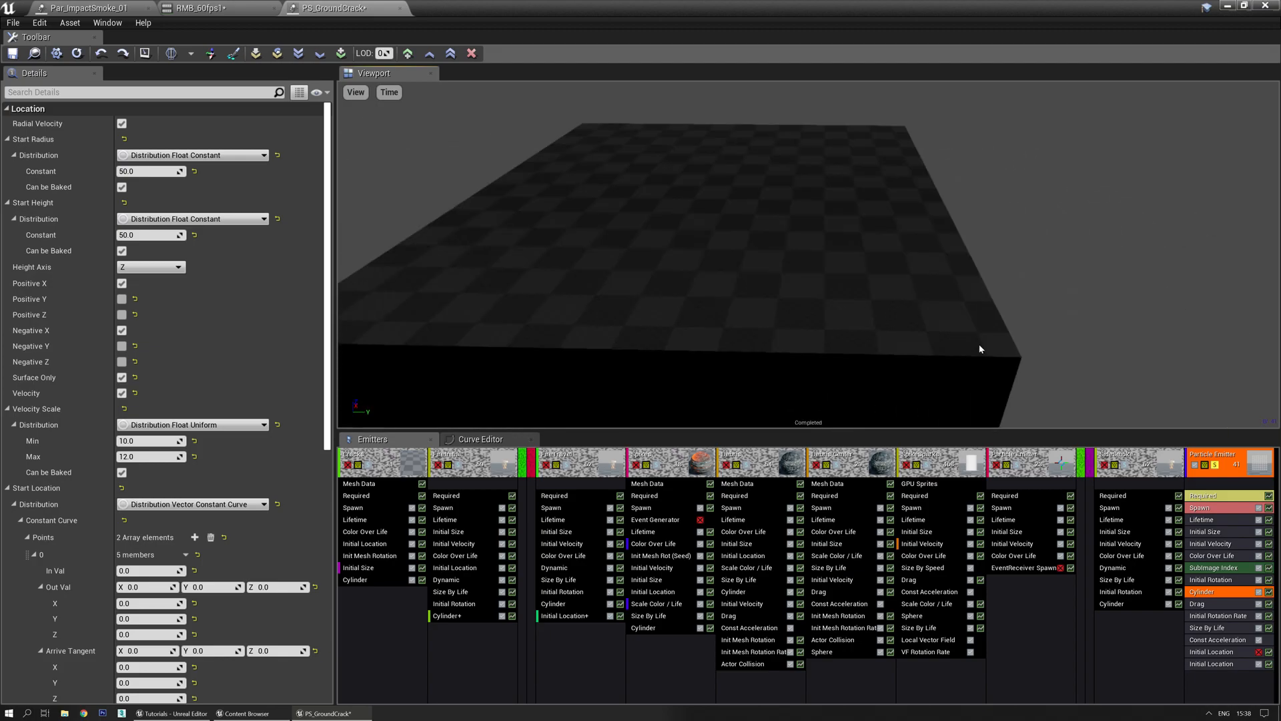
click(1216, 468)
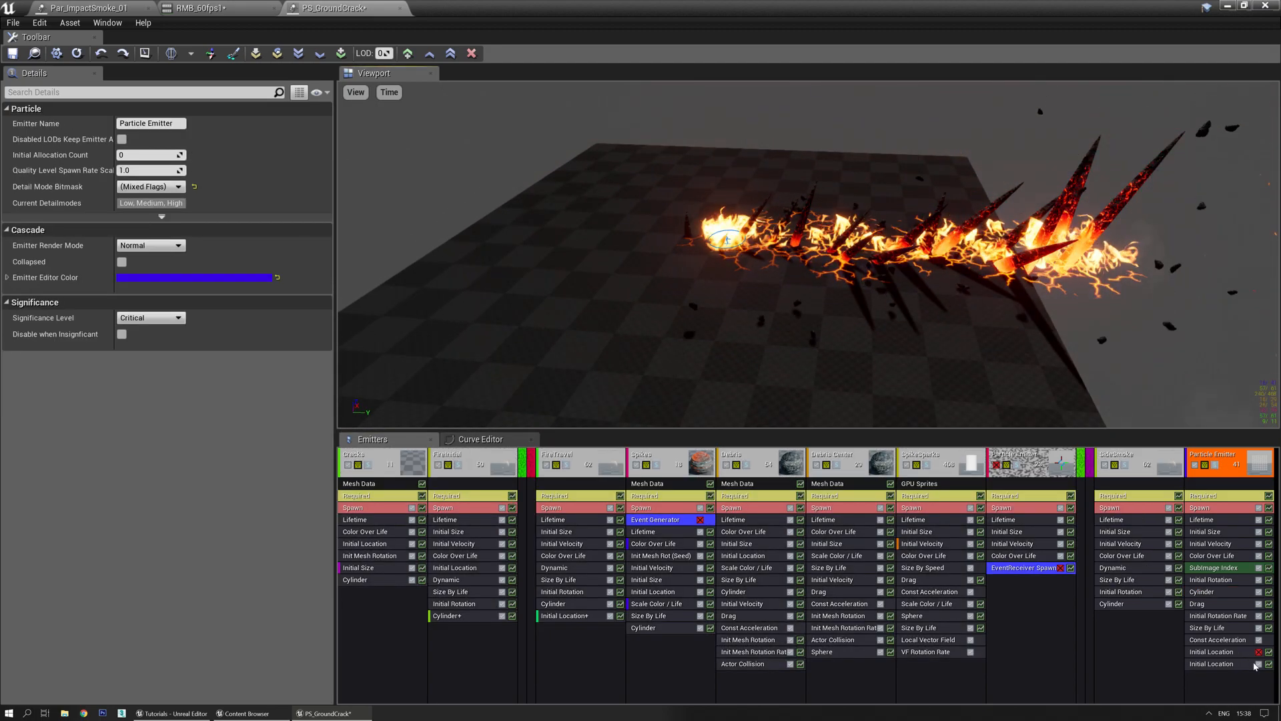
click(1214, 664)
click(1259, 664)
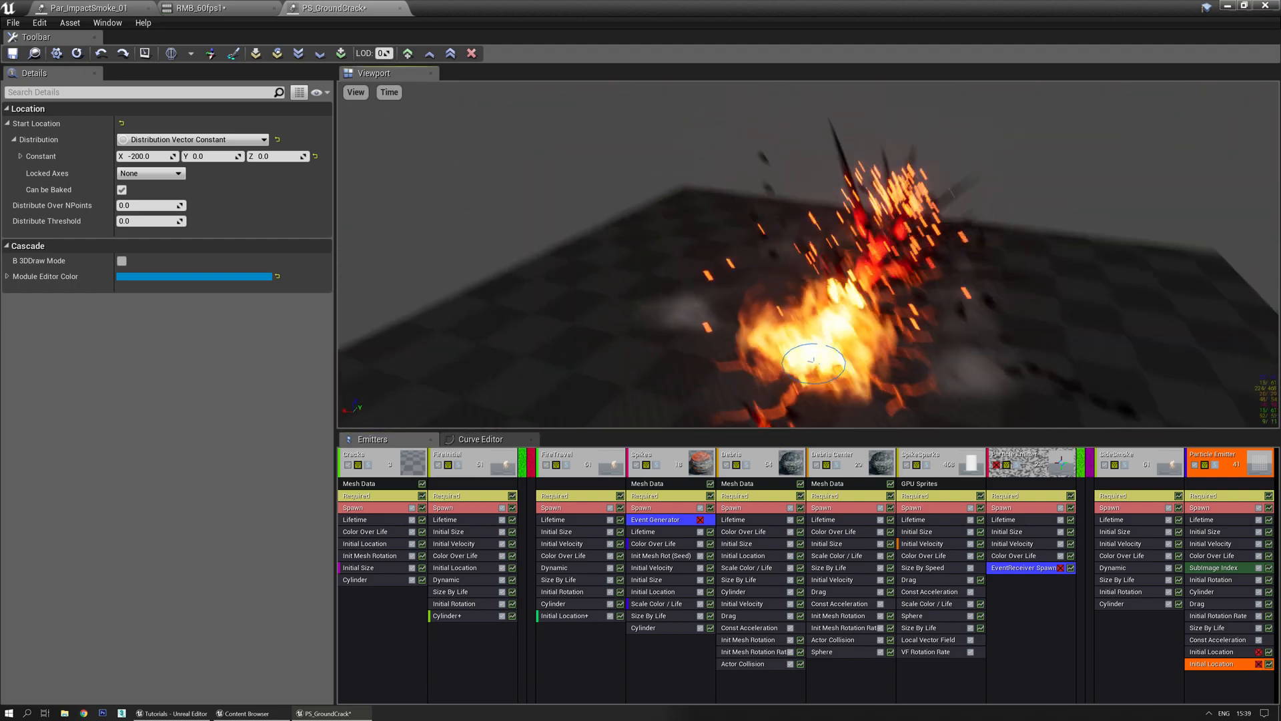
drag(734, 298, 728, 325)
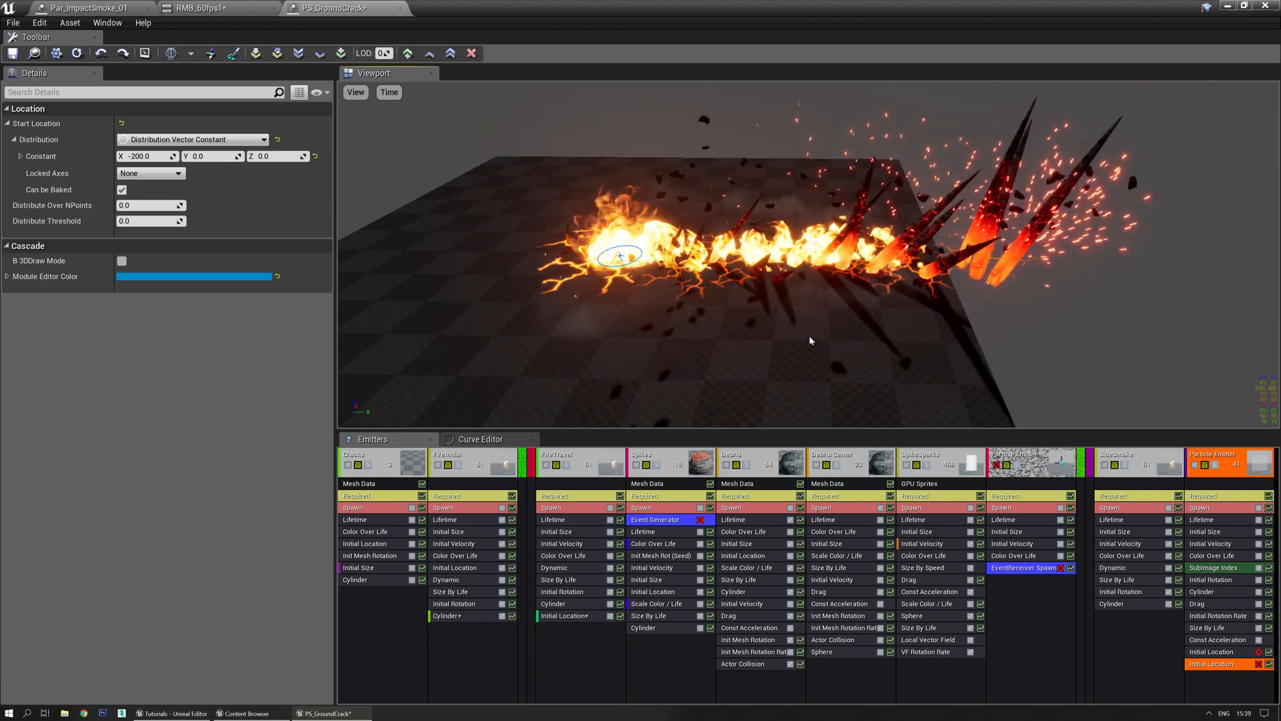
Set the smoke emitter's Cylinder Start Radius constant to 40
click(1223, 544)
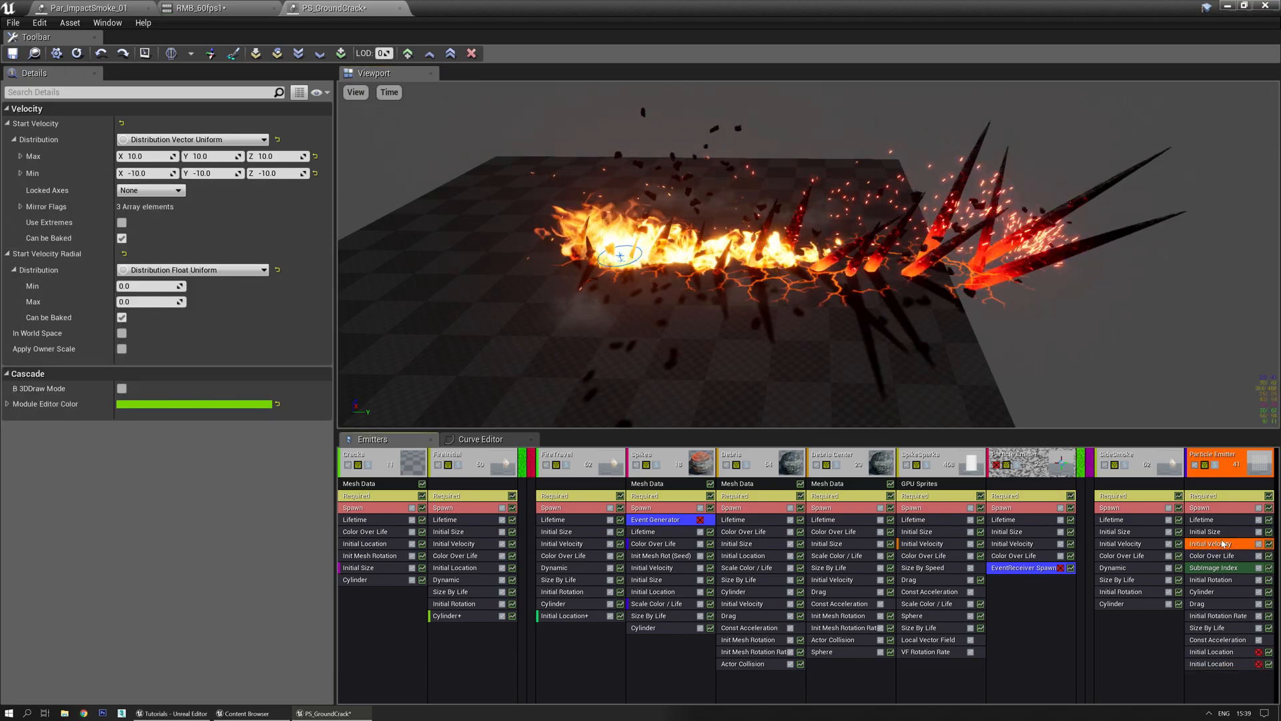
click(1213, 580)
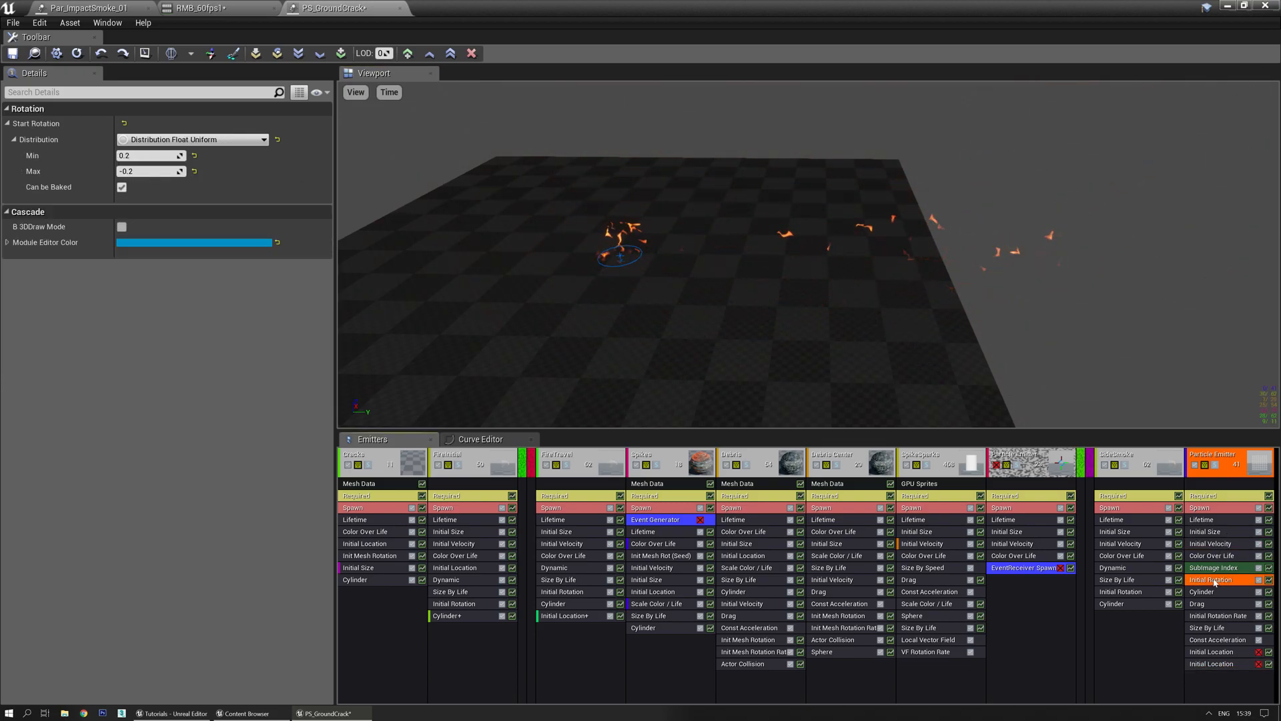
click(1214, 592)
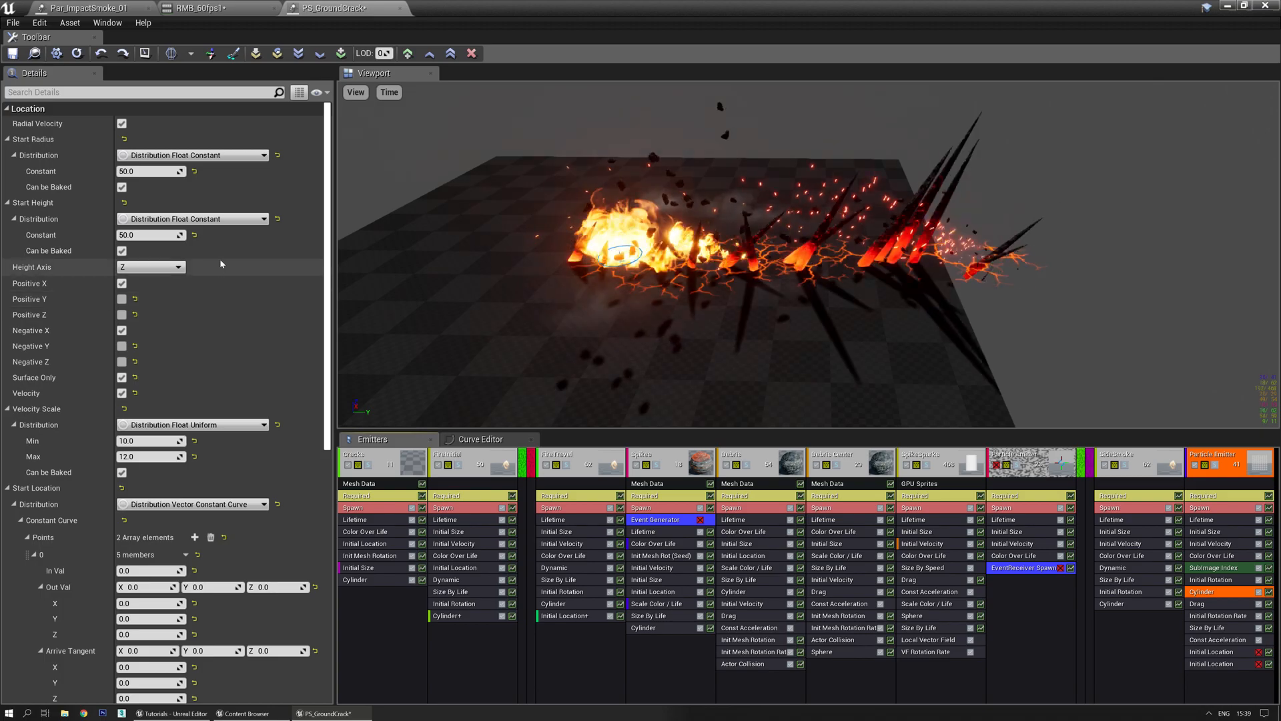
click(148, 171)
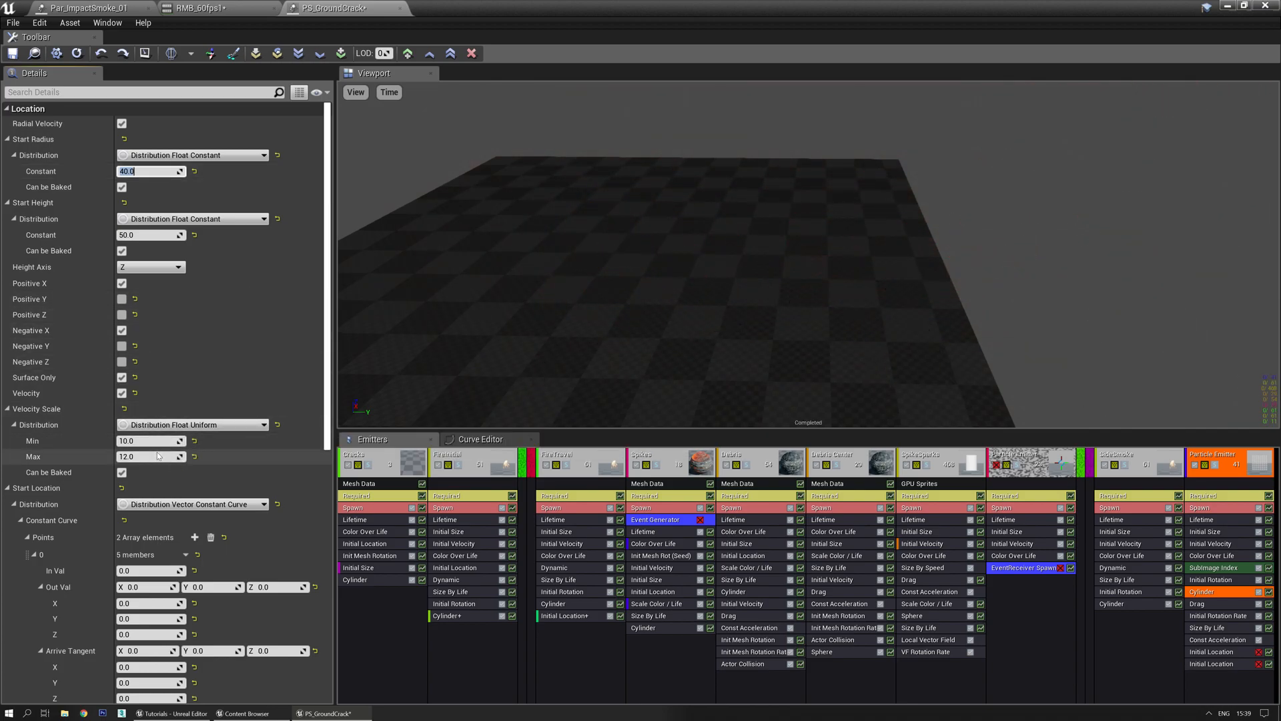
Set the second point of the Cylinder's Start Location curve to Out Val Y 1000 and In Val 0.7
scroll(157, 454, down, 2)
scroll(159, 462, down, 5)
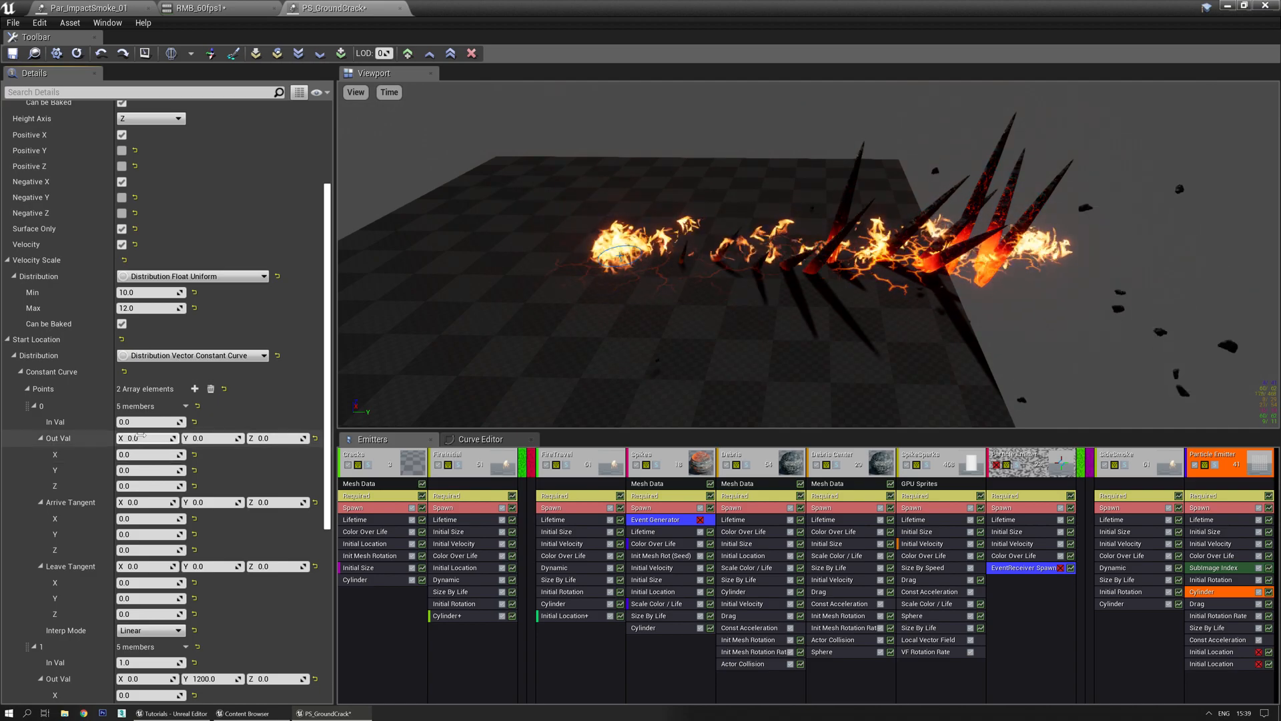
scroll(141, 435, down, 8)
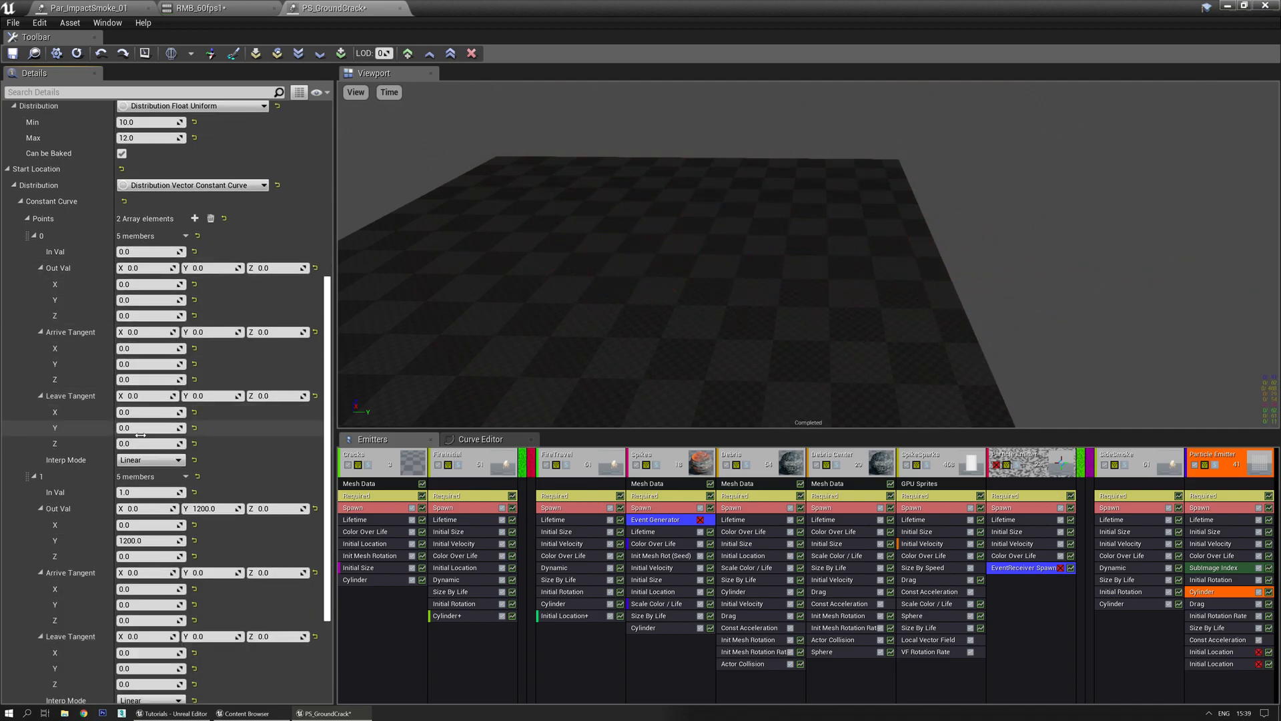
scroll(141, 435, down, 1)
scroll(154, 434, down, 2)
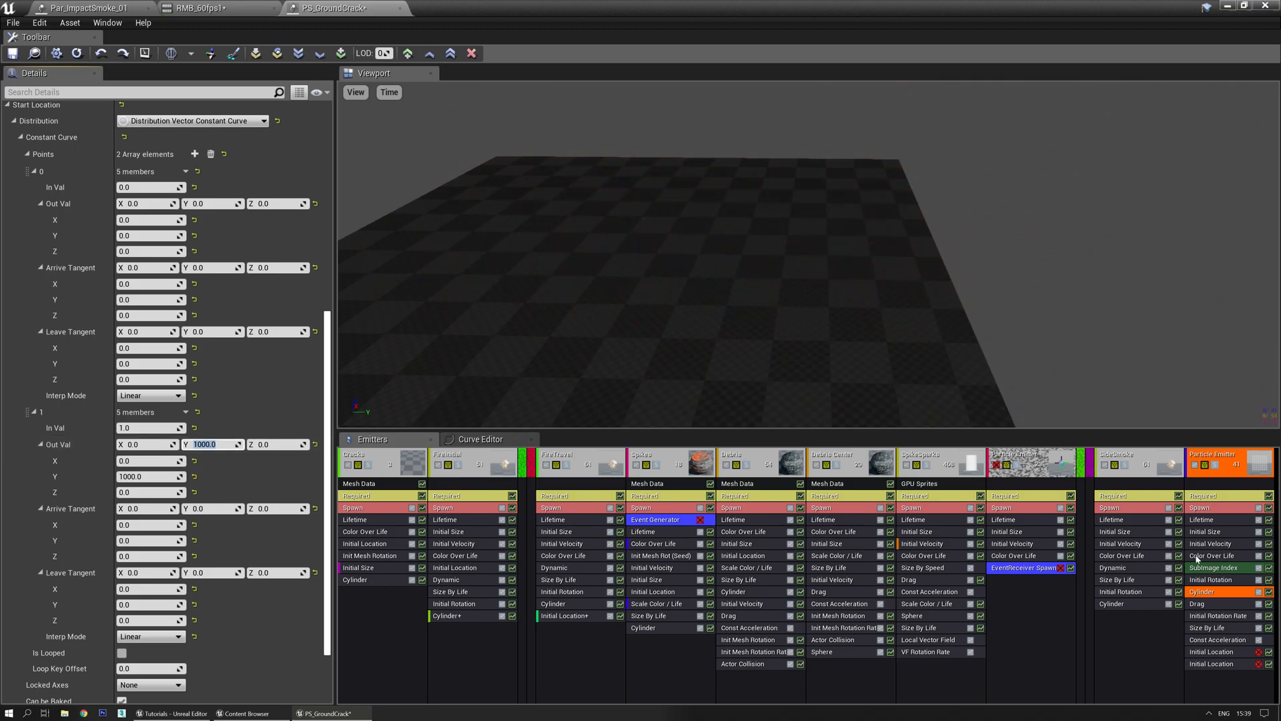
click(147, 427)
text(0.9)
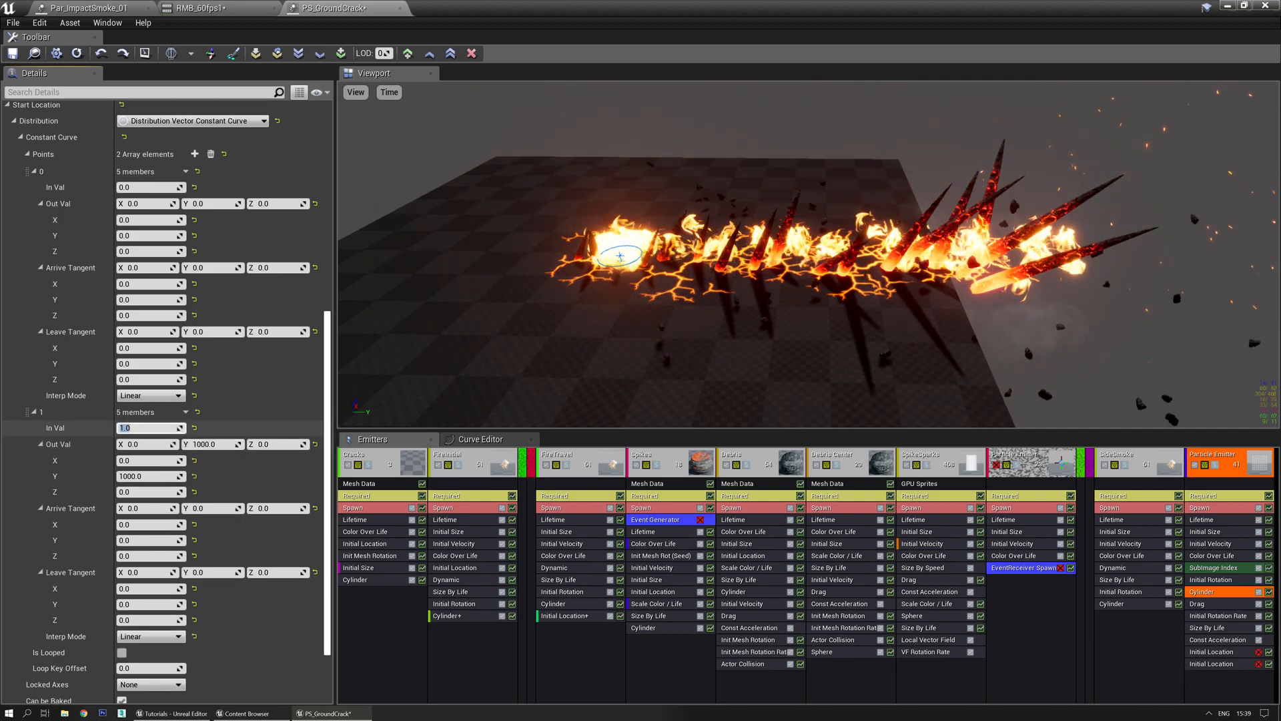
key(BackSpace)
key(BackSpace)
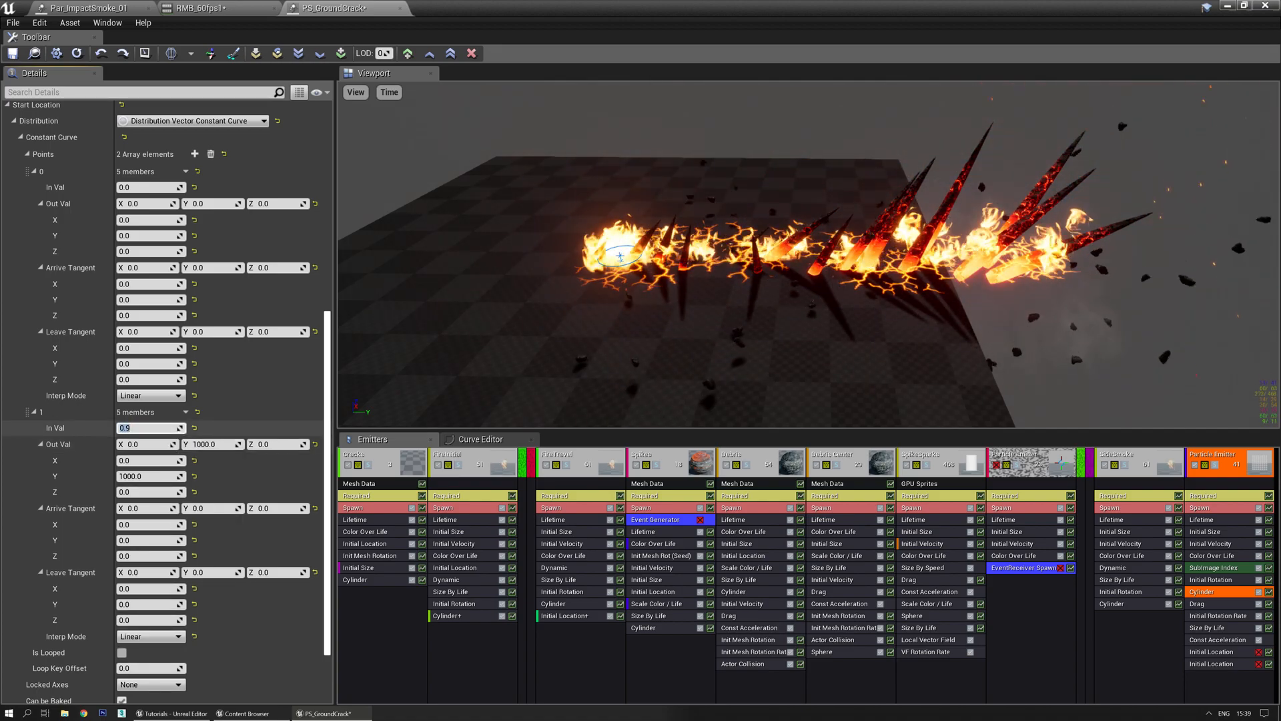
text(.7)
key(Return)
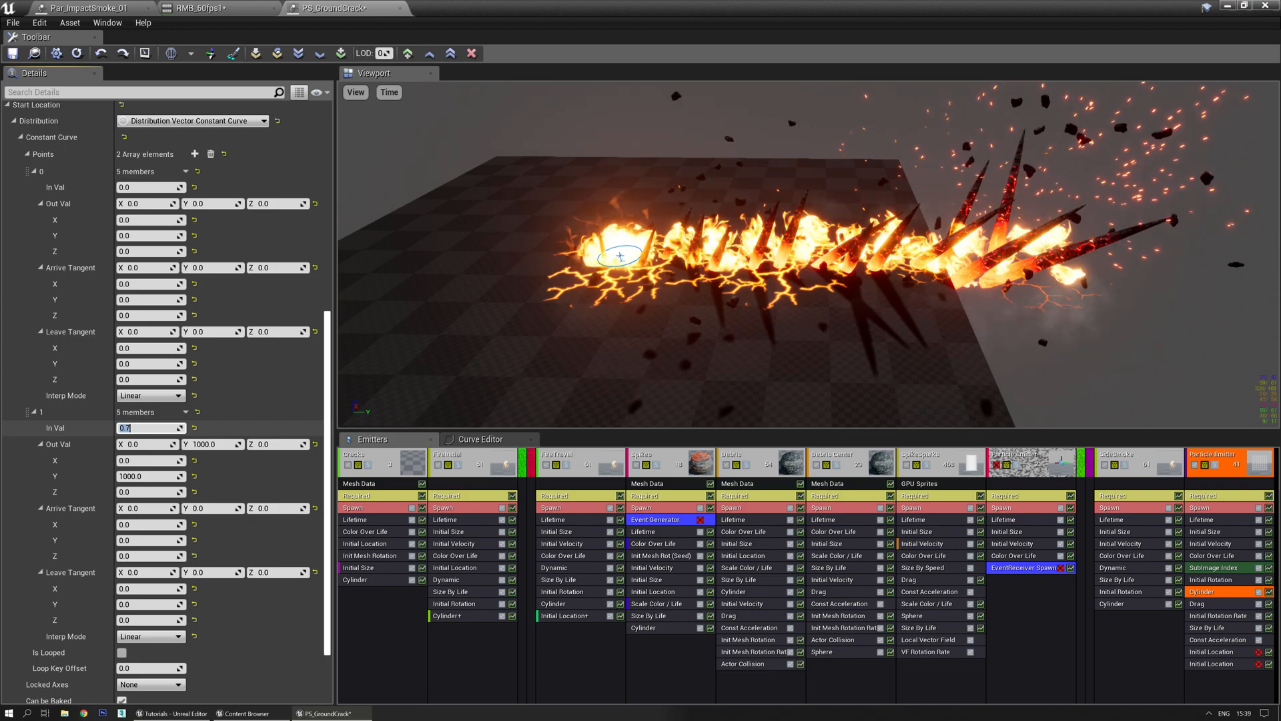
Look at the effect from above and change the preview background color to black
drag(721, 267, 853, 317)
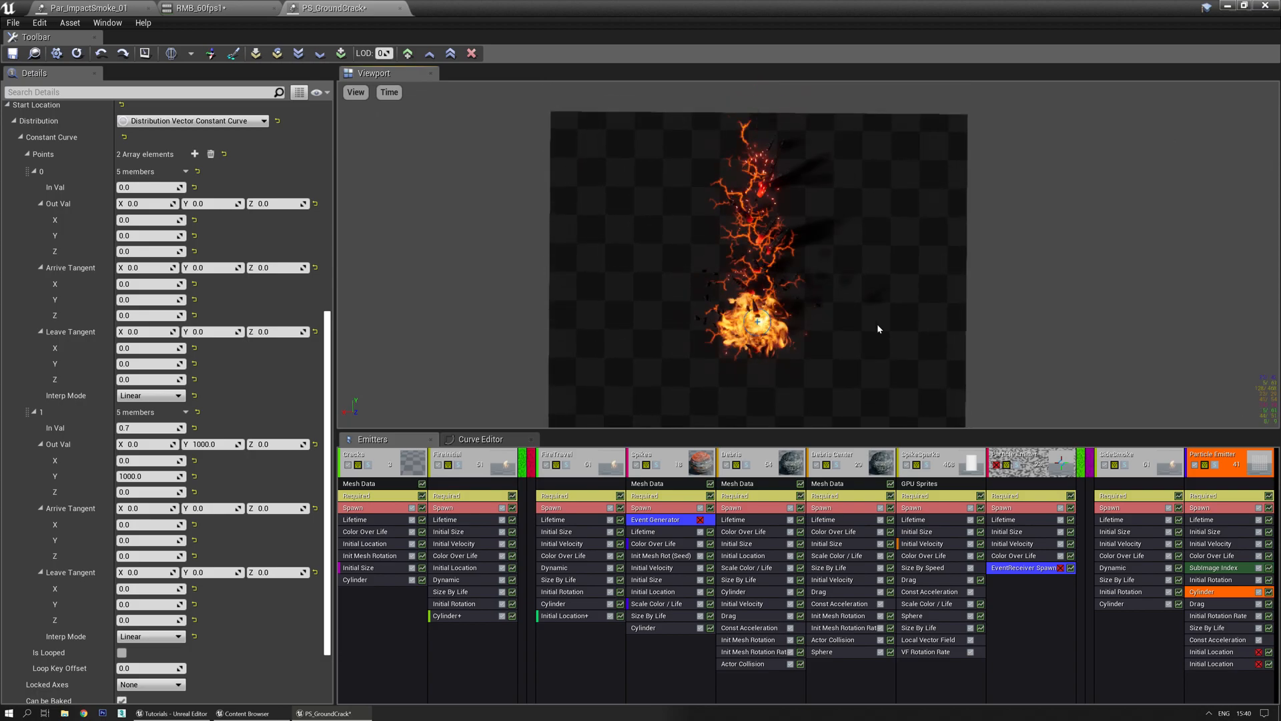
right_drag(841, 327, 868, 267)
mouse_move(841, 327)
mouse_down()
mouse_move(841, 280)
mouse_move(851, 347)
mouse_up()
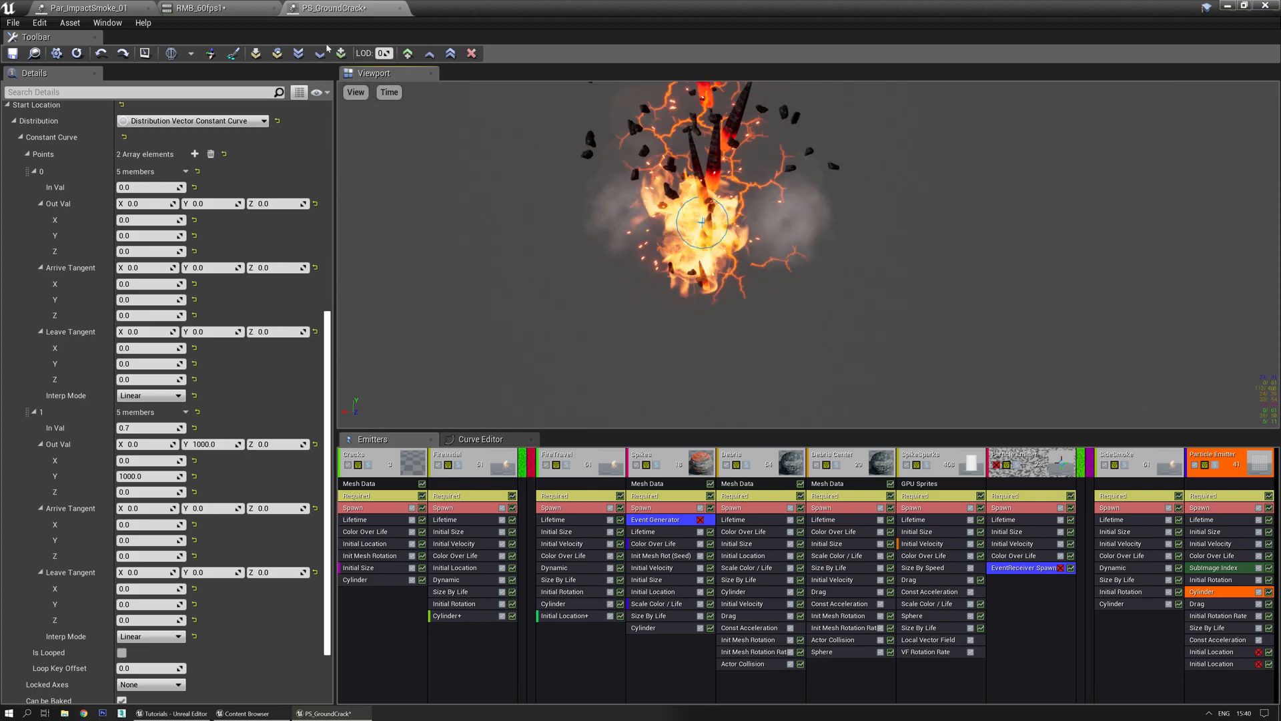
click(233, 53)
drag(433, 213, 436, 227)
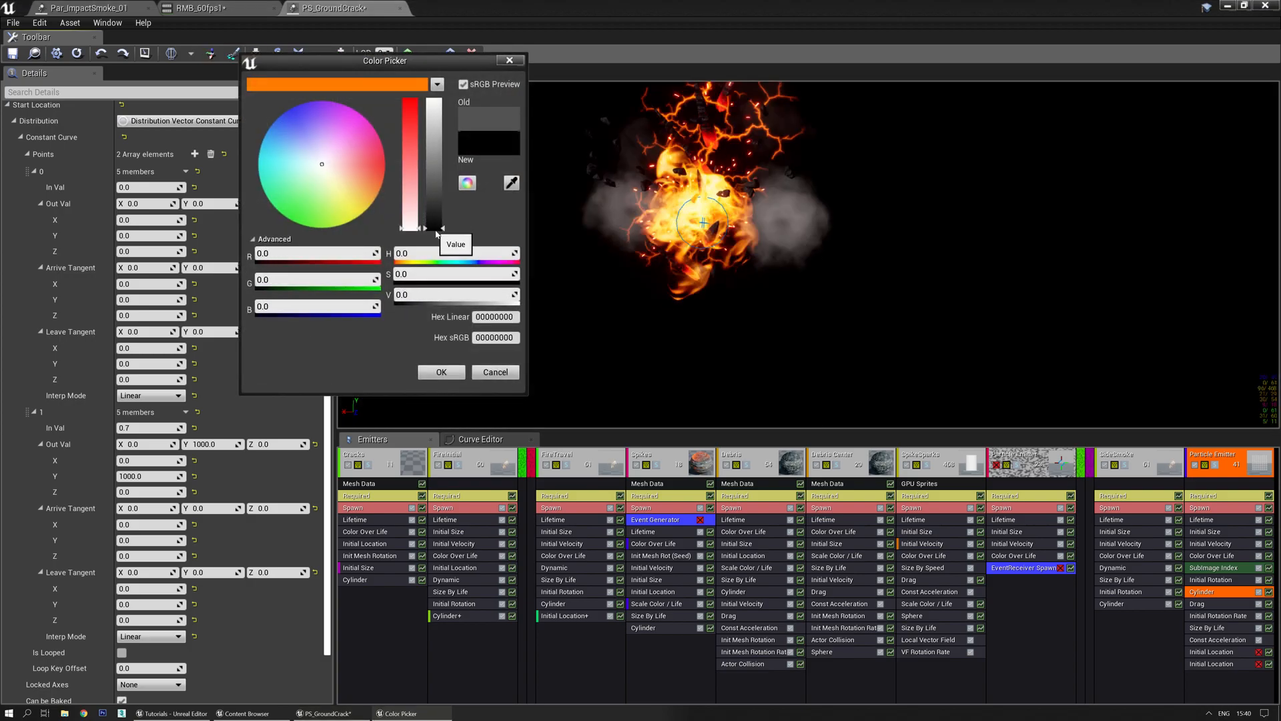
click(441, 371)
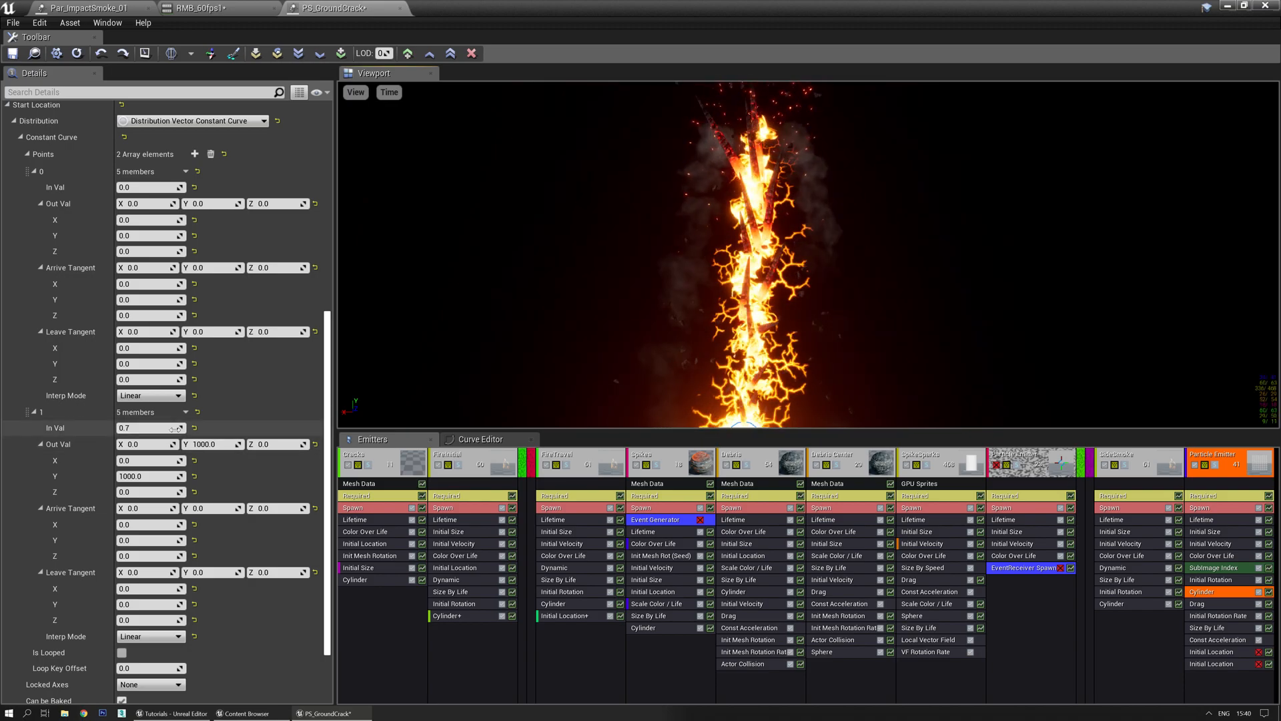
Set the Cylinder curve's second point In Val to 0.5 and the smoke's Emitter Duration to 0.55, replaying the effect to check
click(147, 428)
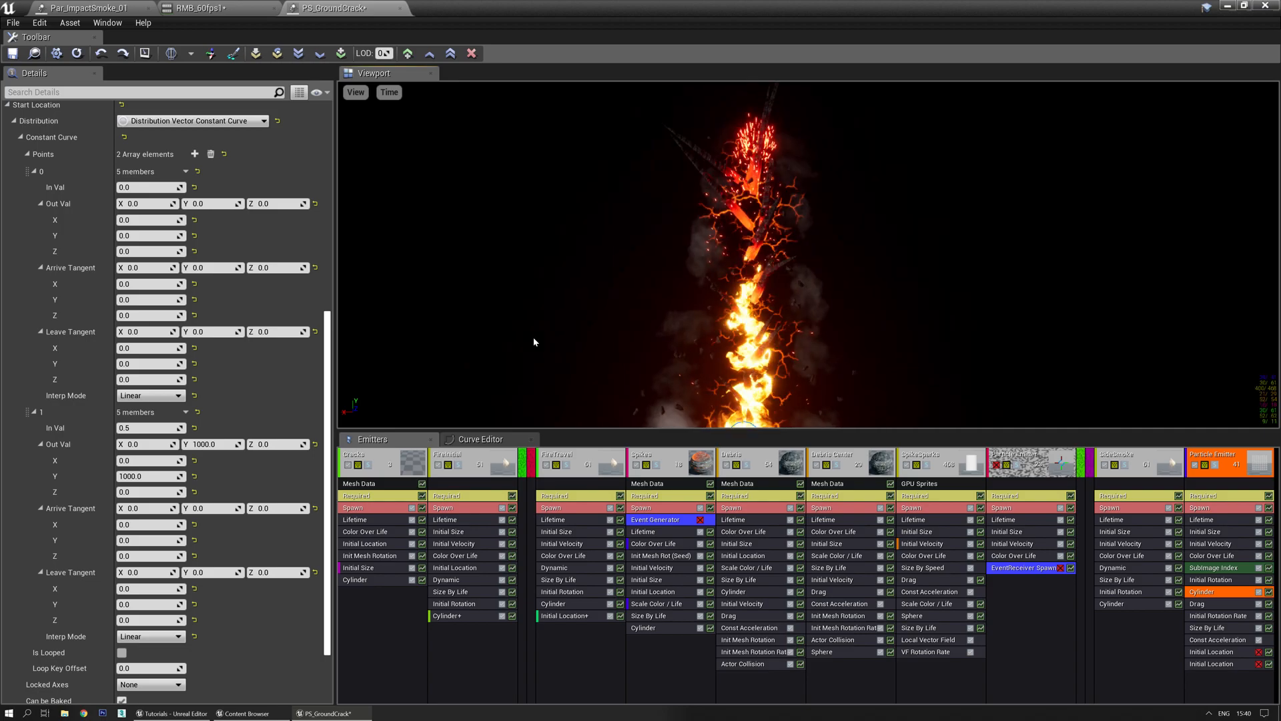
click(1201, 496)
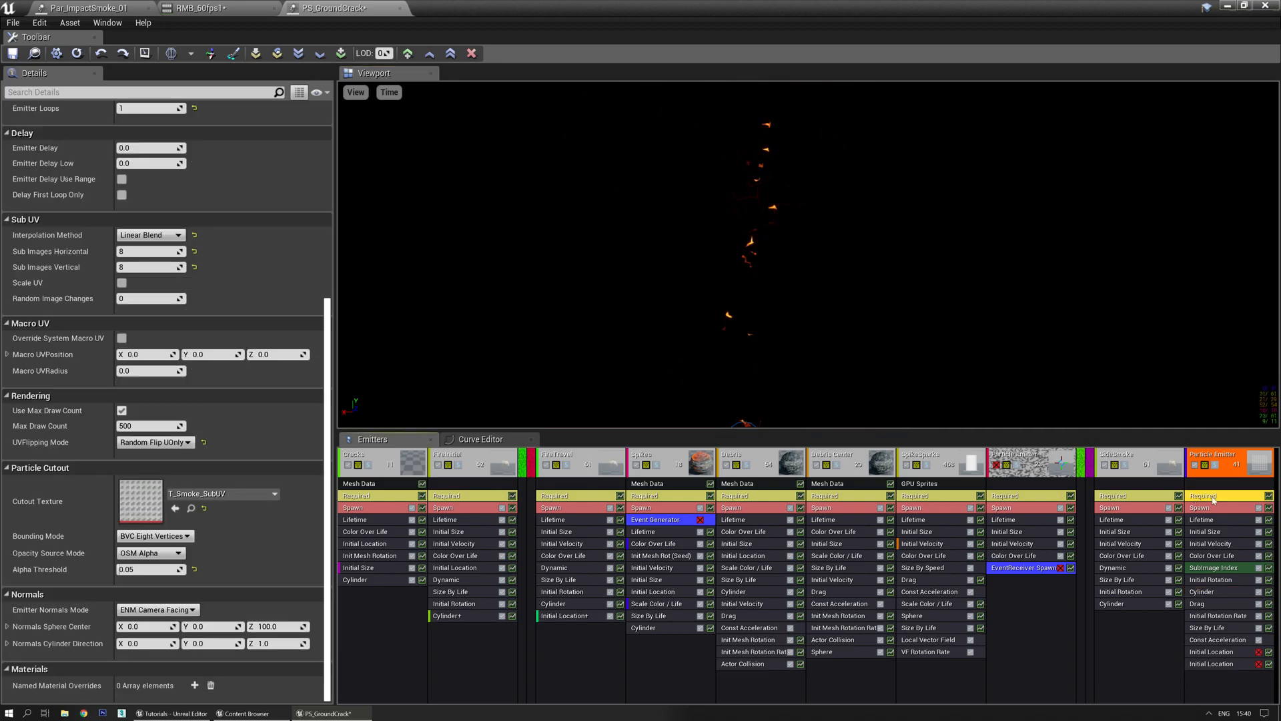
scroll(146, 327, up, 10)
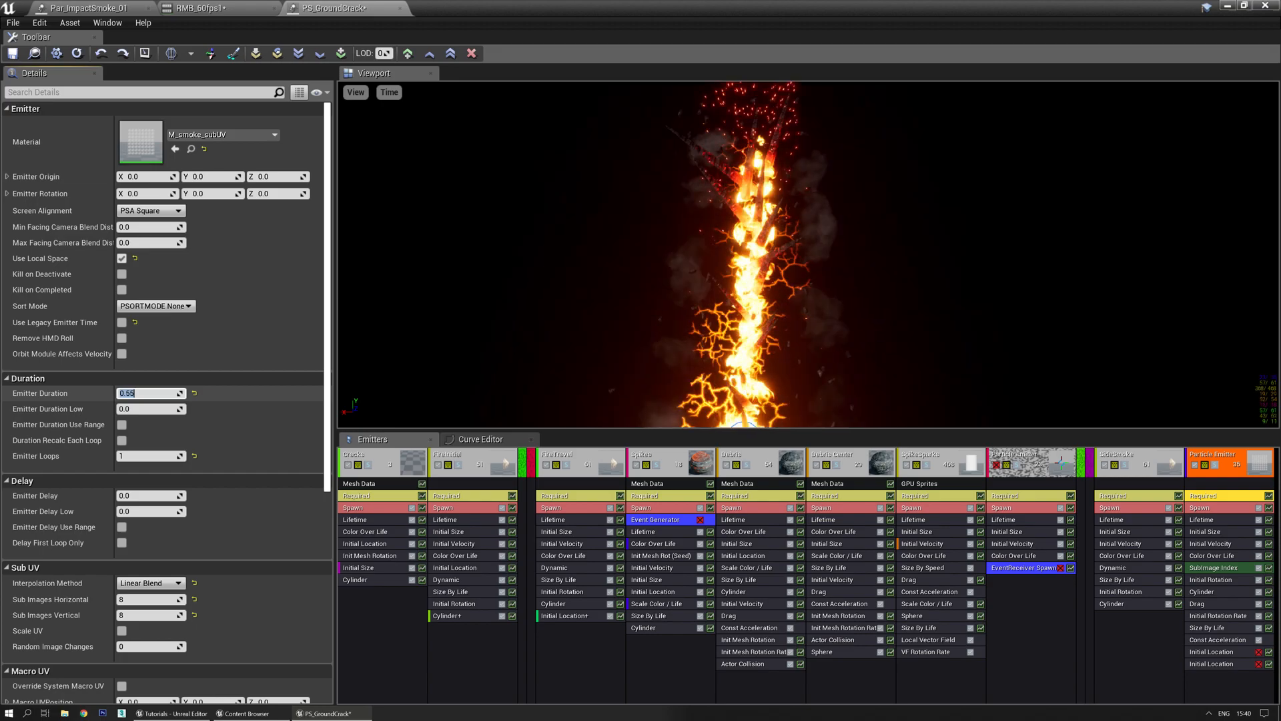
click(574, 325)
key(space)
middle_drag(594, 312, 599, 257)
key(space)
middle_drag(573, 319, 573, 339)
key(space)
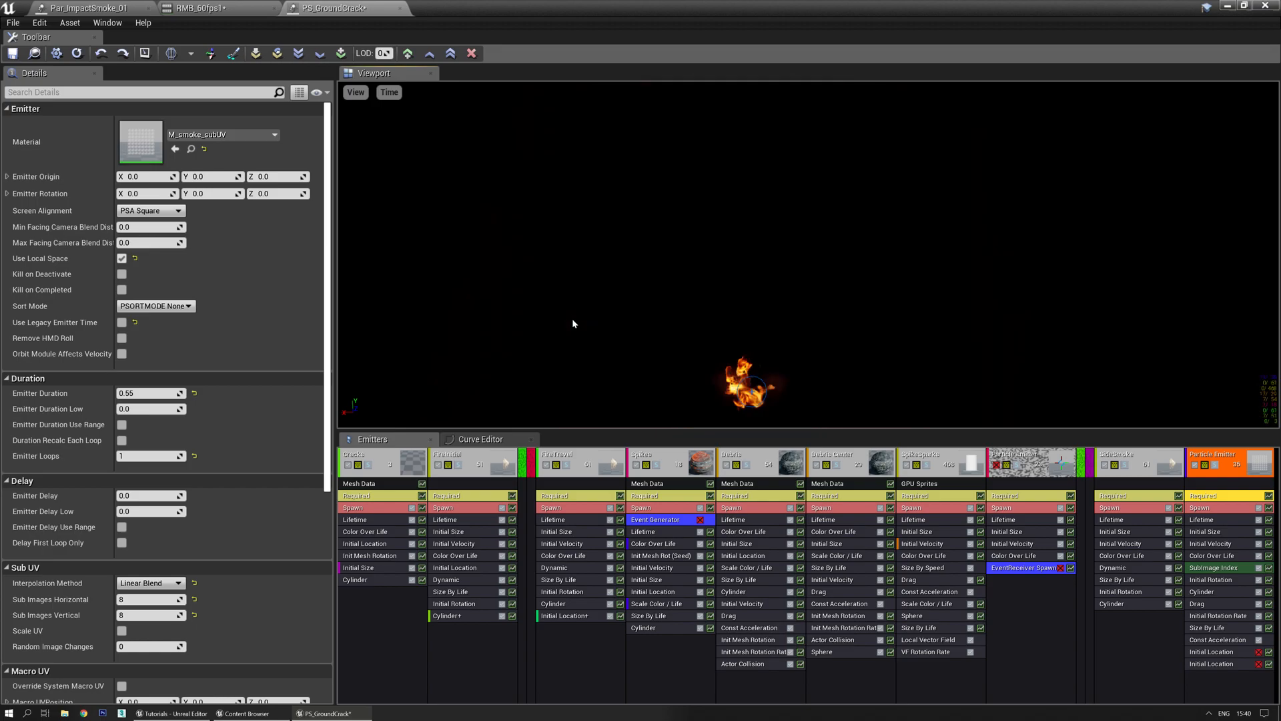
Delete the only Burst List entry from the smoke emitter's Spawn module
click(1221, 508)
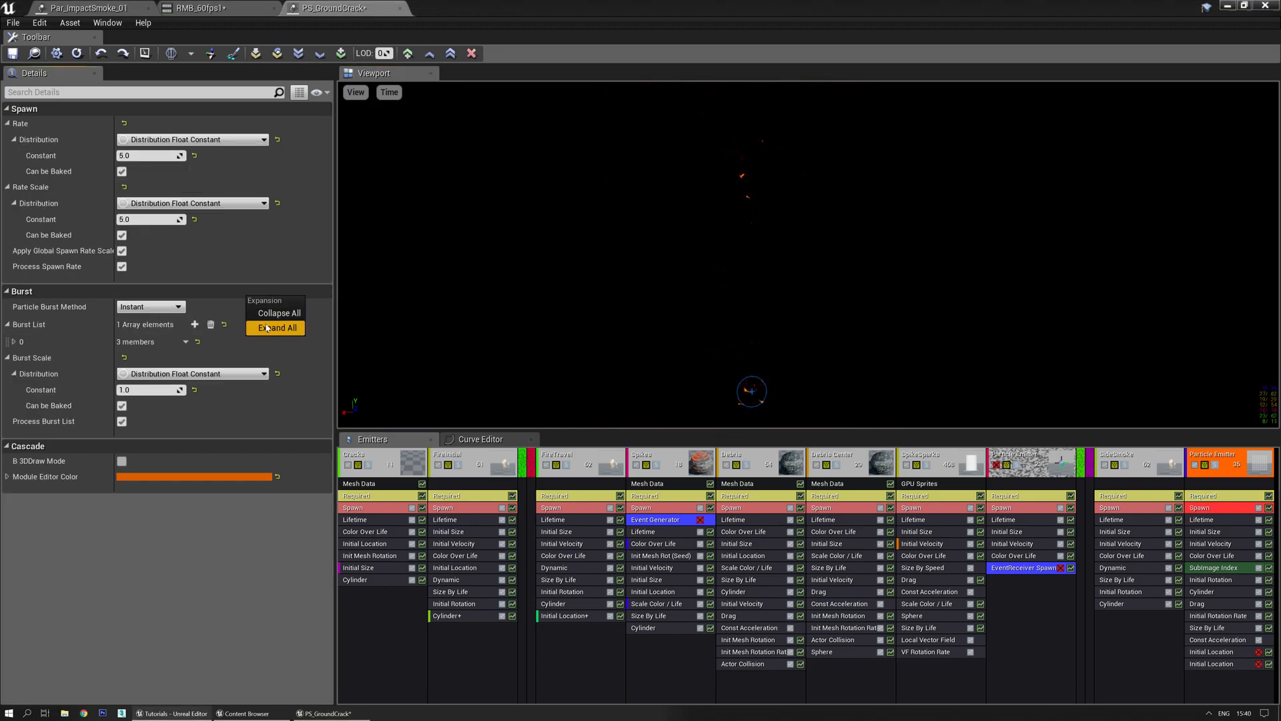
click(187, 339)
click(217, 325)
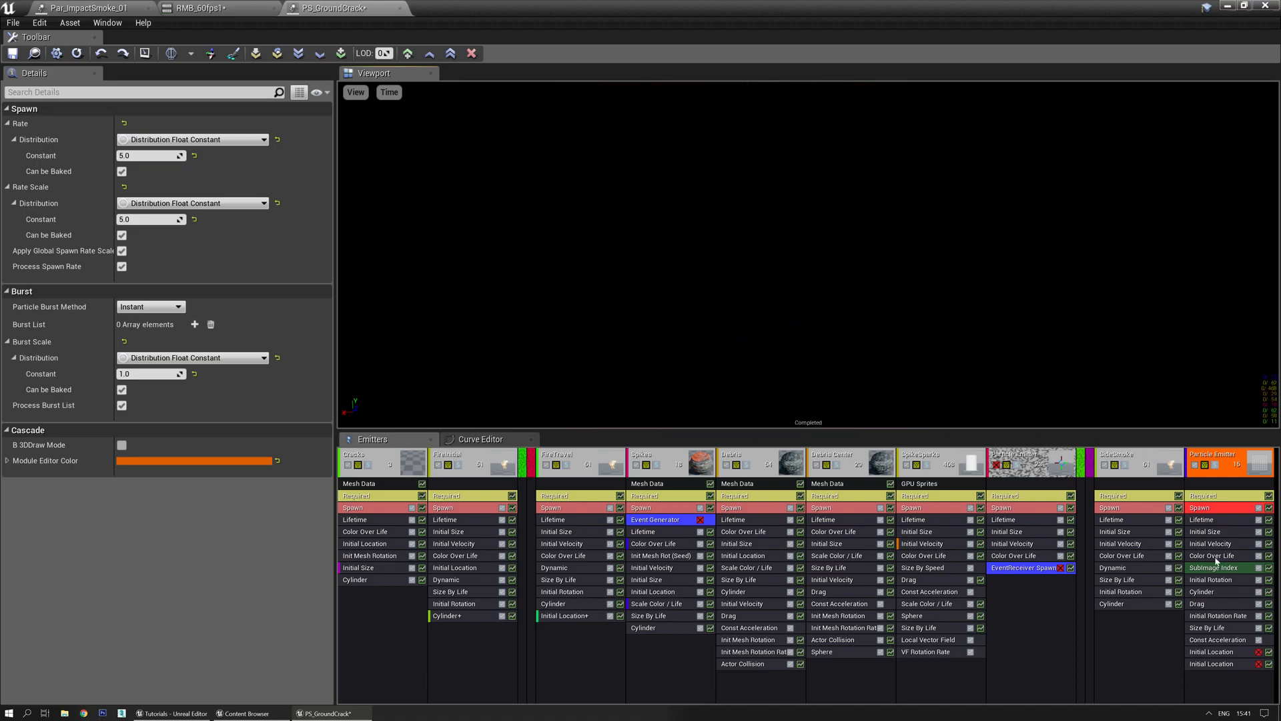
Change the smoke's Spawn Rate to Distribution Float Uniform with Min 5 and Max 8
click(173, 140)
click(204, 202)
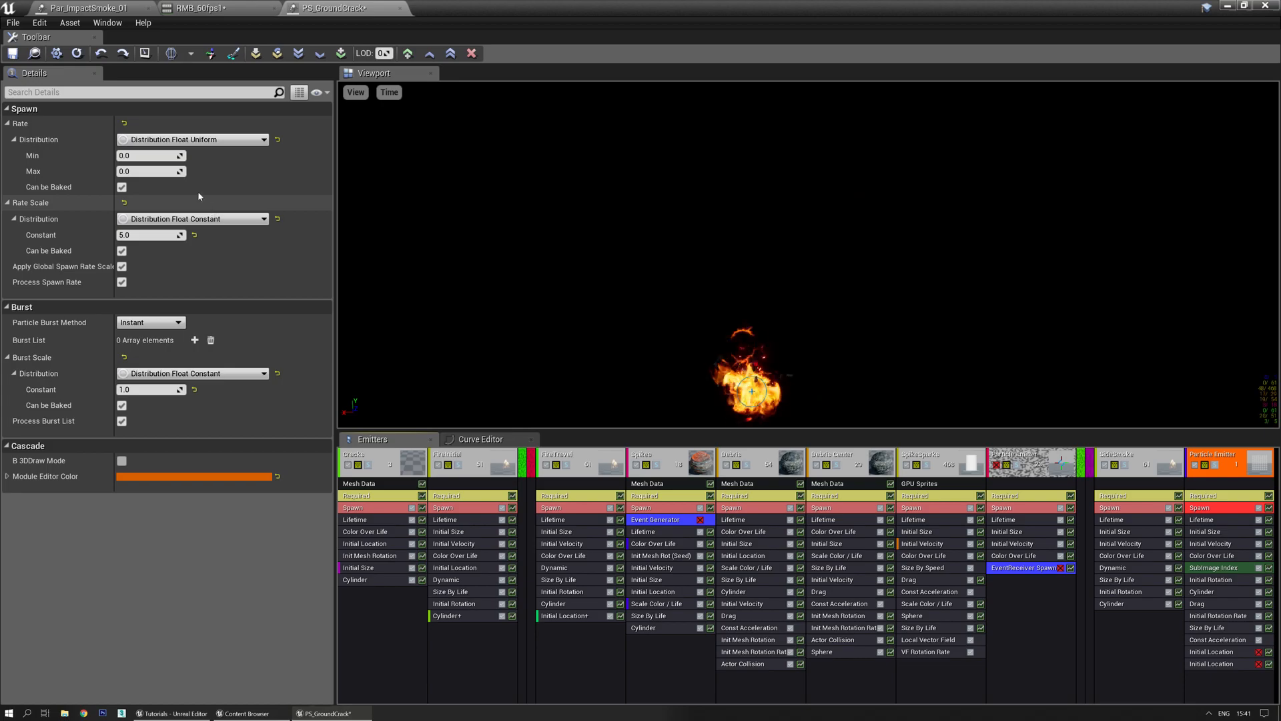
text(5)
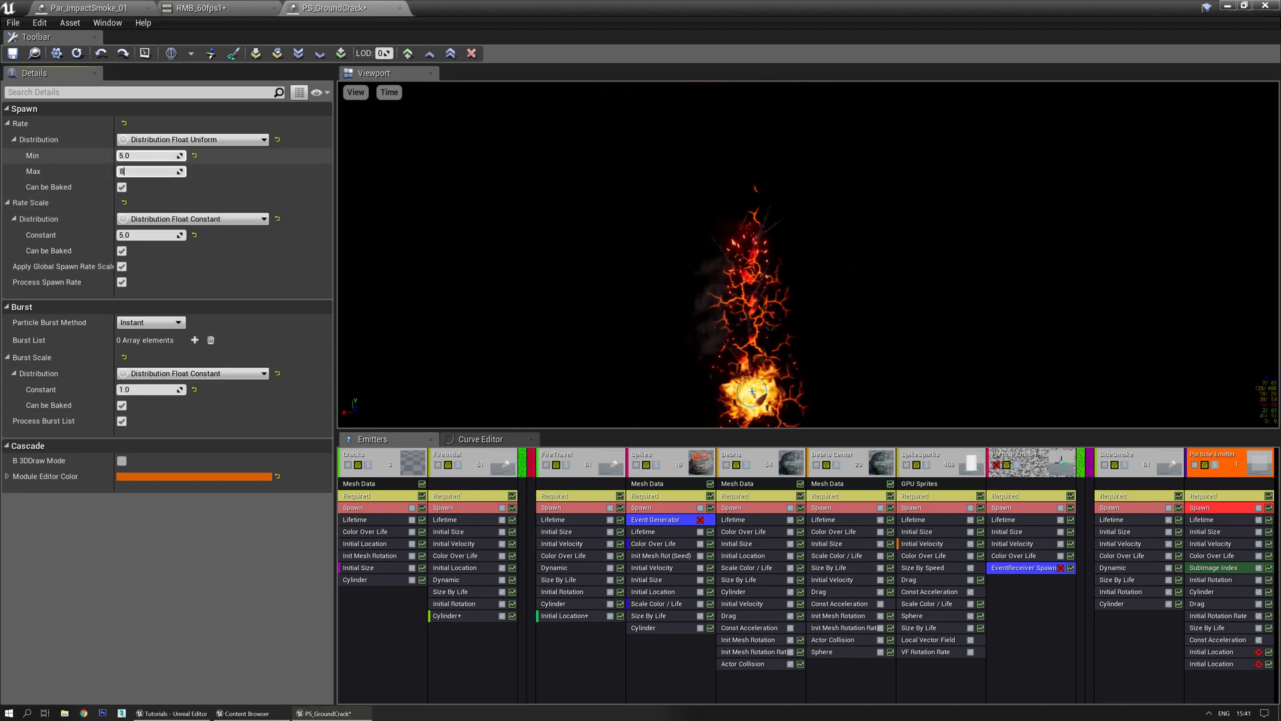
text(8)
Keep the smoke's Spawn Rate Scale on Distribution Float Constant and set its constant to 10
click(220, 218)
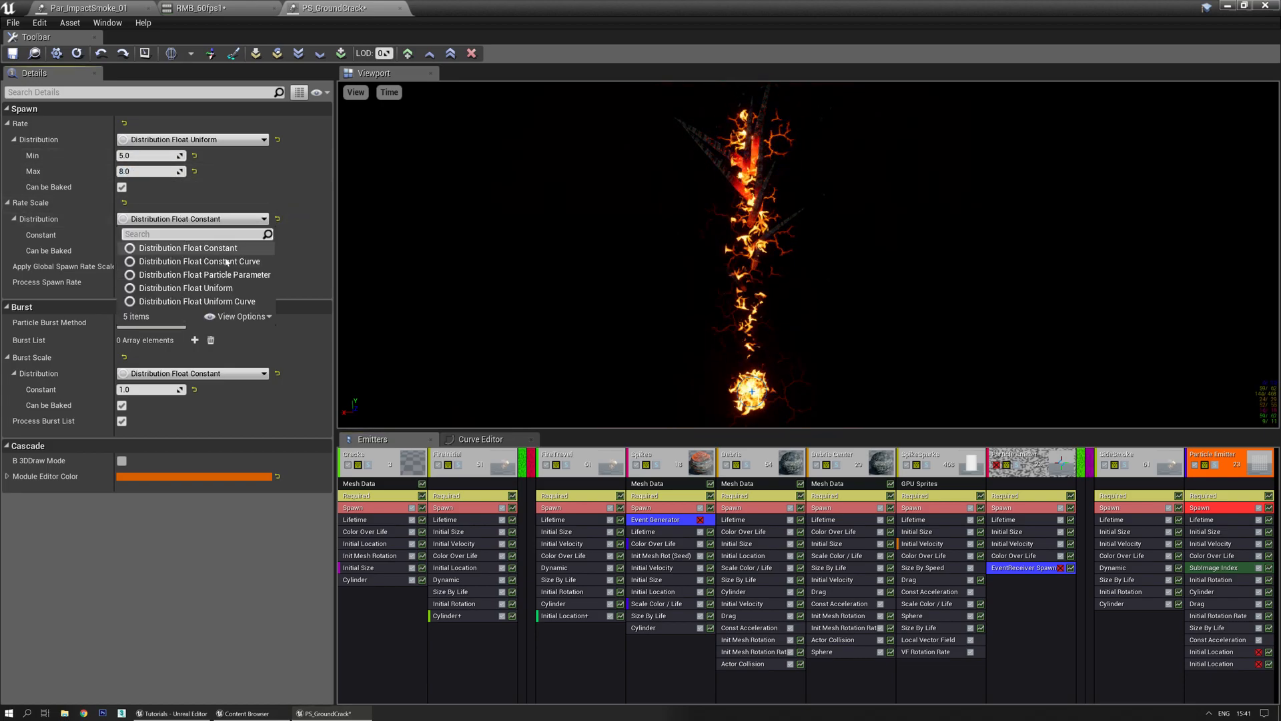
click(228, 197)
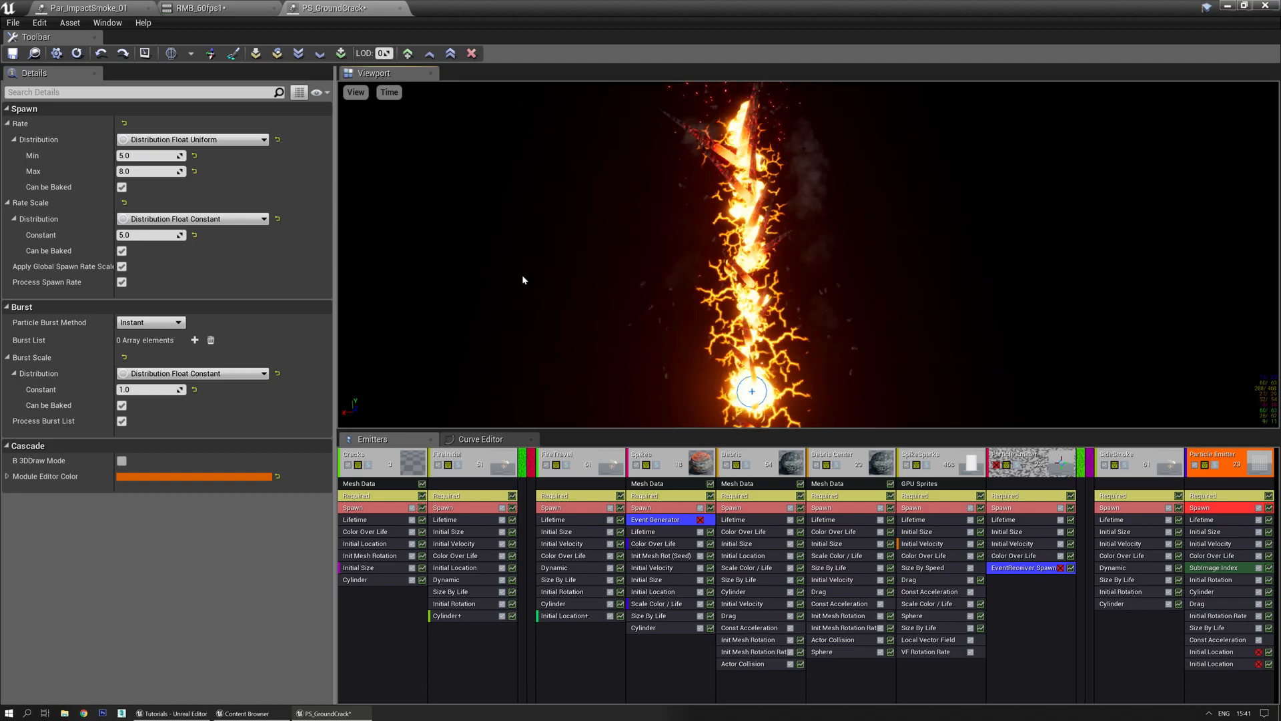
click(200, 219)
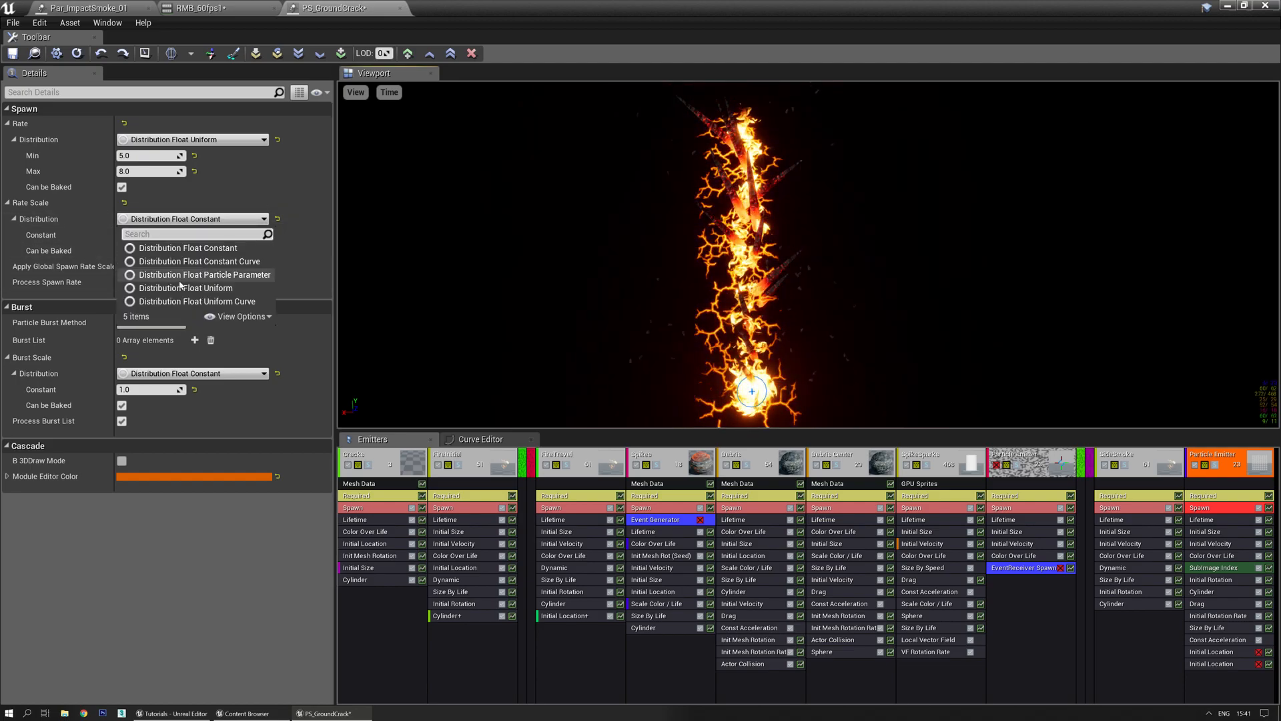
click(186, 288)
click(193, 219)
click(188, 248)
click(150, 235)
click(468, 237)
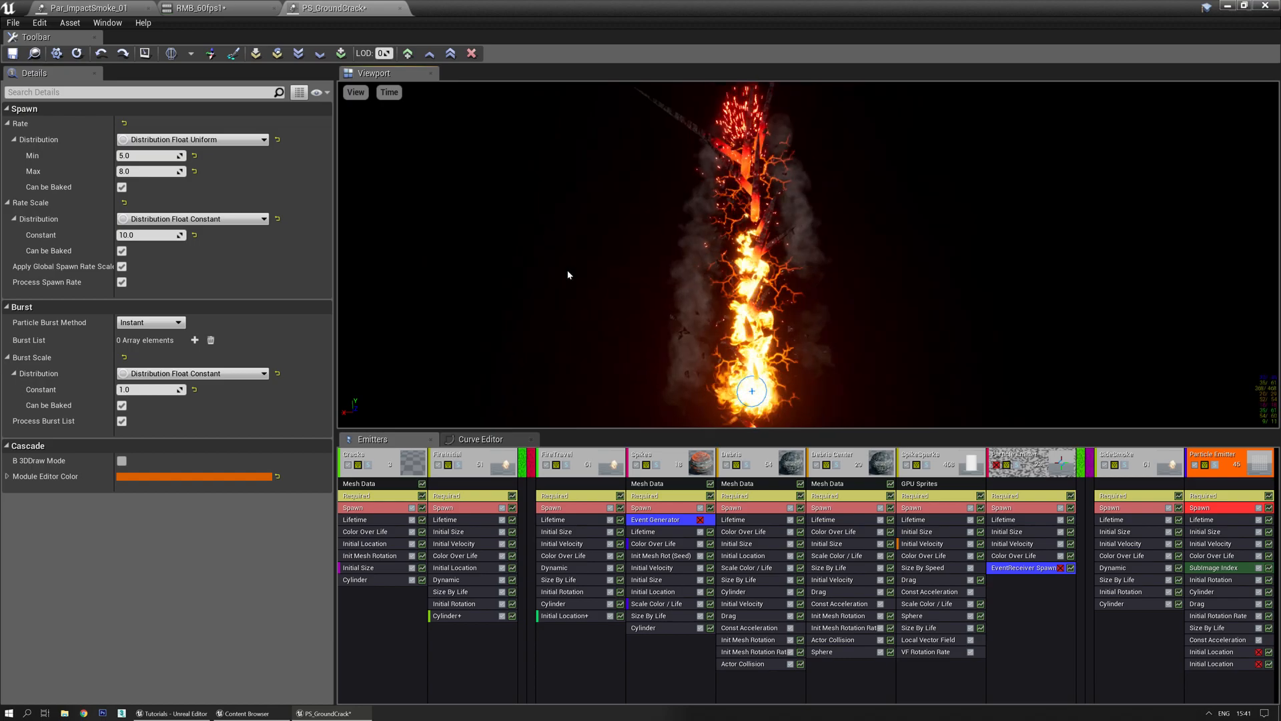
Change the smoke's Spawn Rate to Distribution Float Constant with a value of 3
click(194, 139)
click(189, 168)
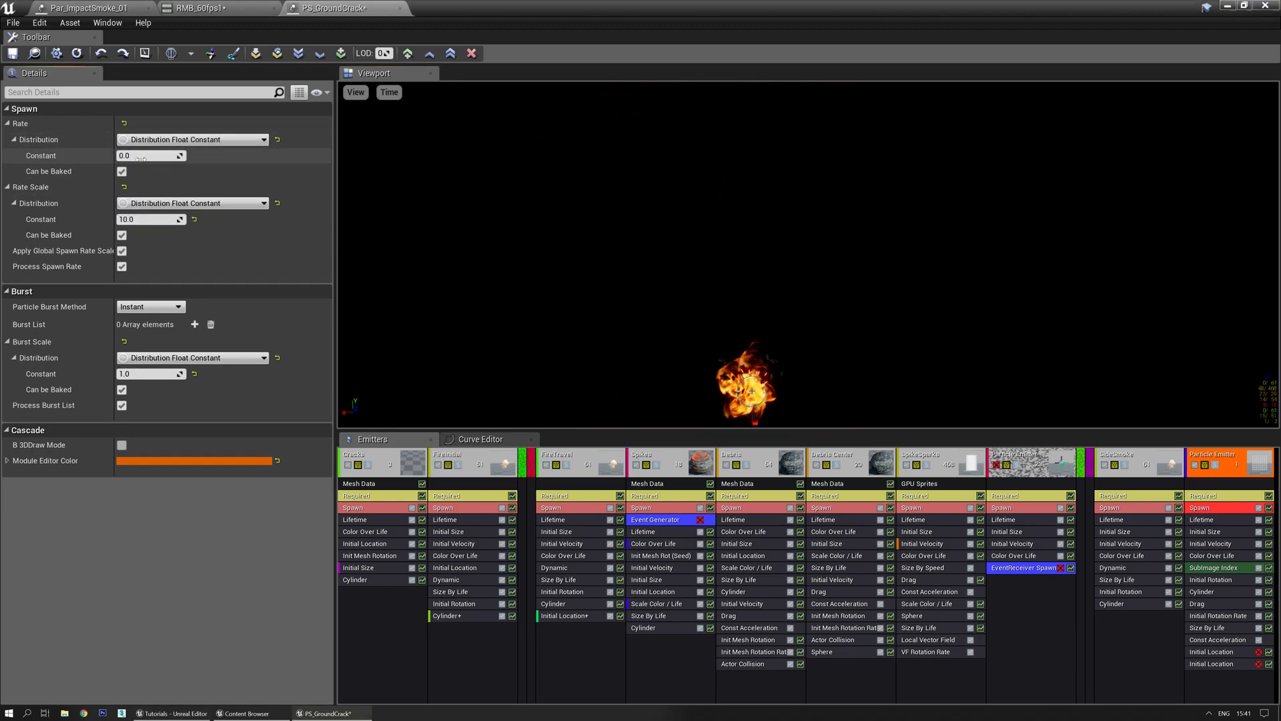
click(136, 155)
text(3)
key(Return)
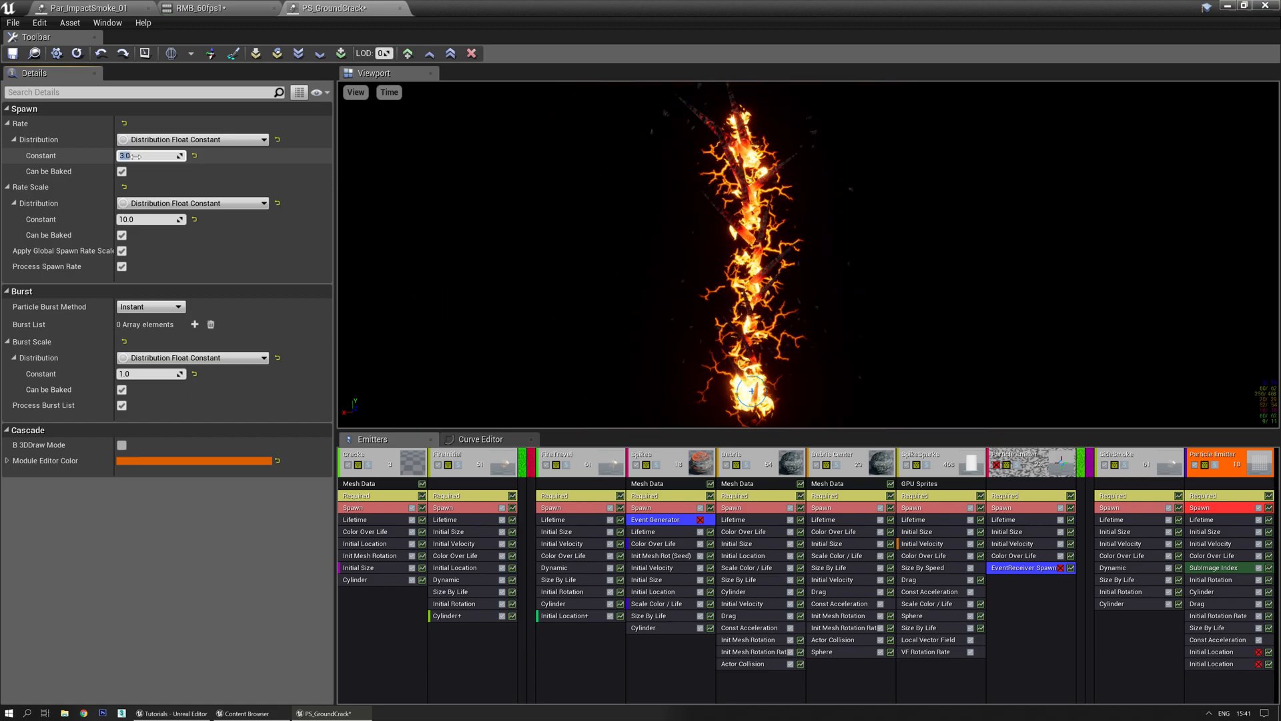
Check the effect in Wireframe and Shader Complexity view modes and set the smoke's constant Spawn Rate to 4
click(355, 92)
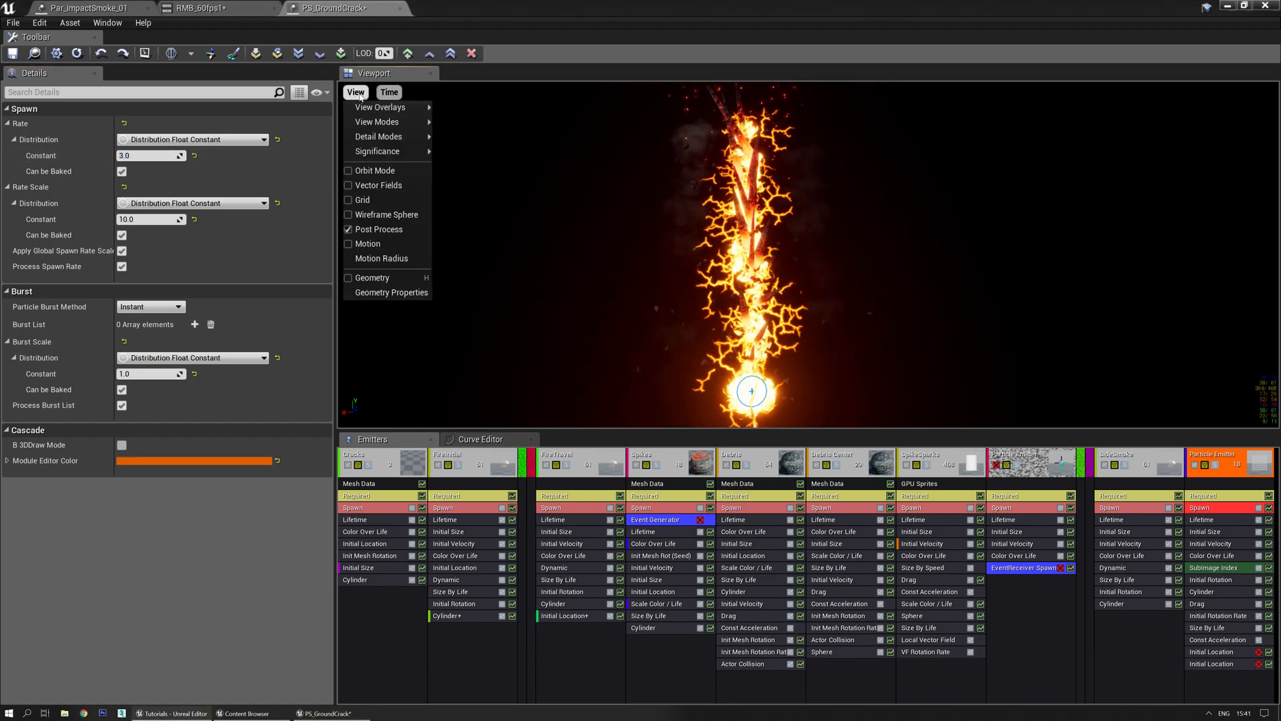
mouse_move(382, 145)
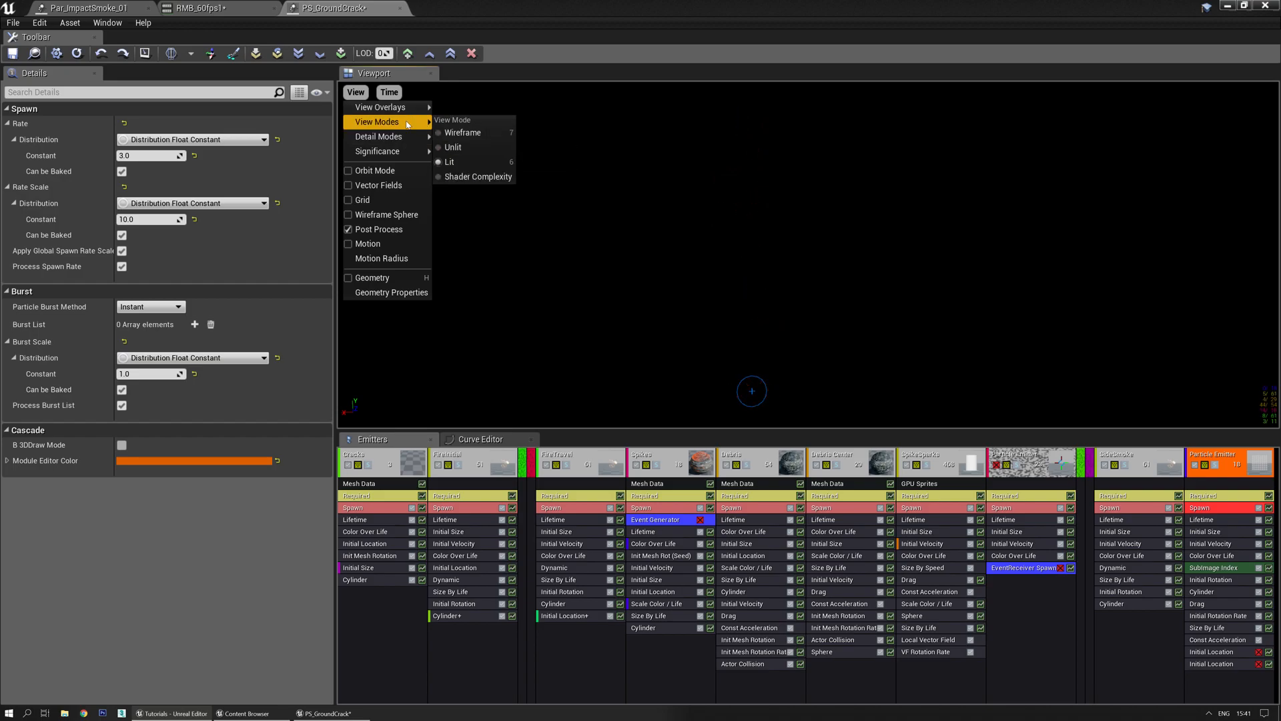
click(455, 131)
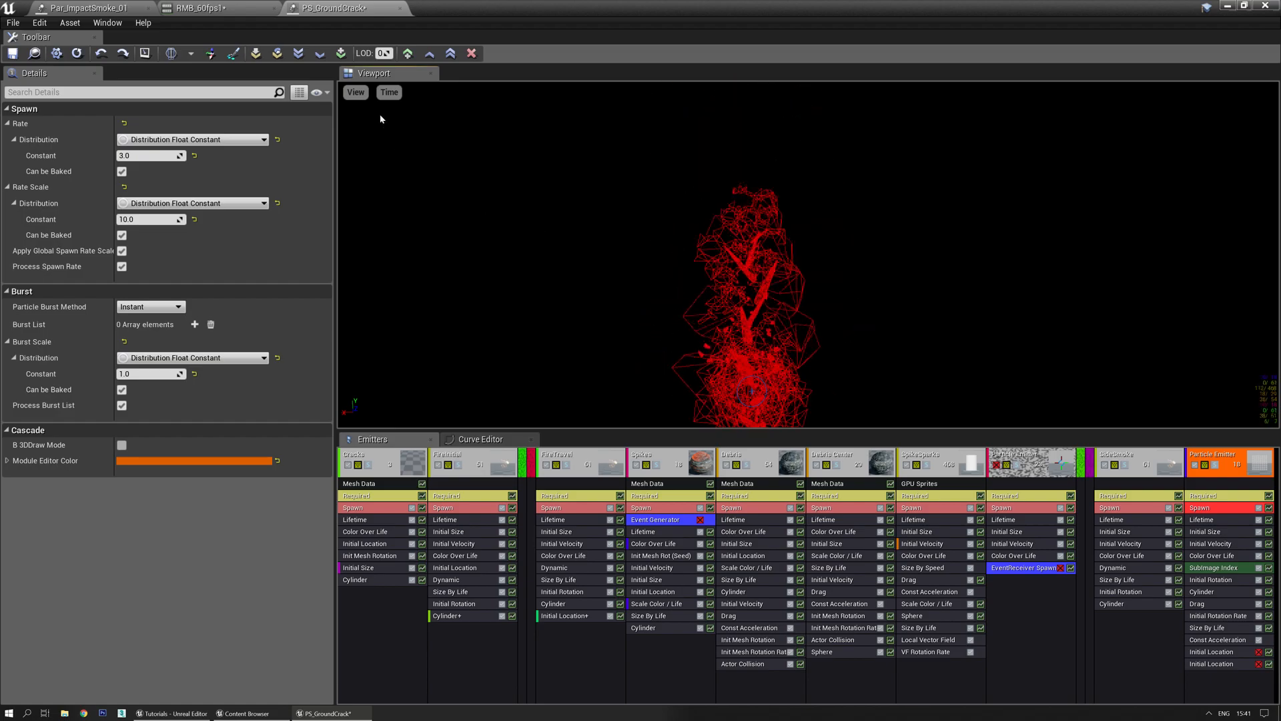
click(359, 94)
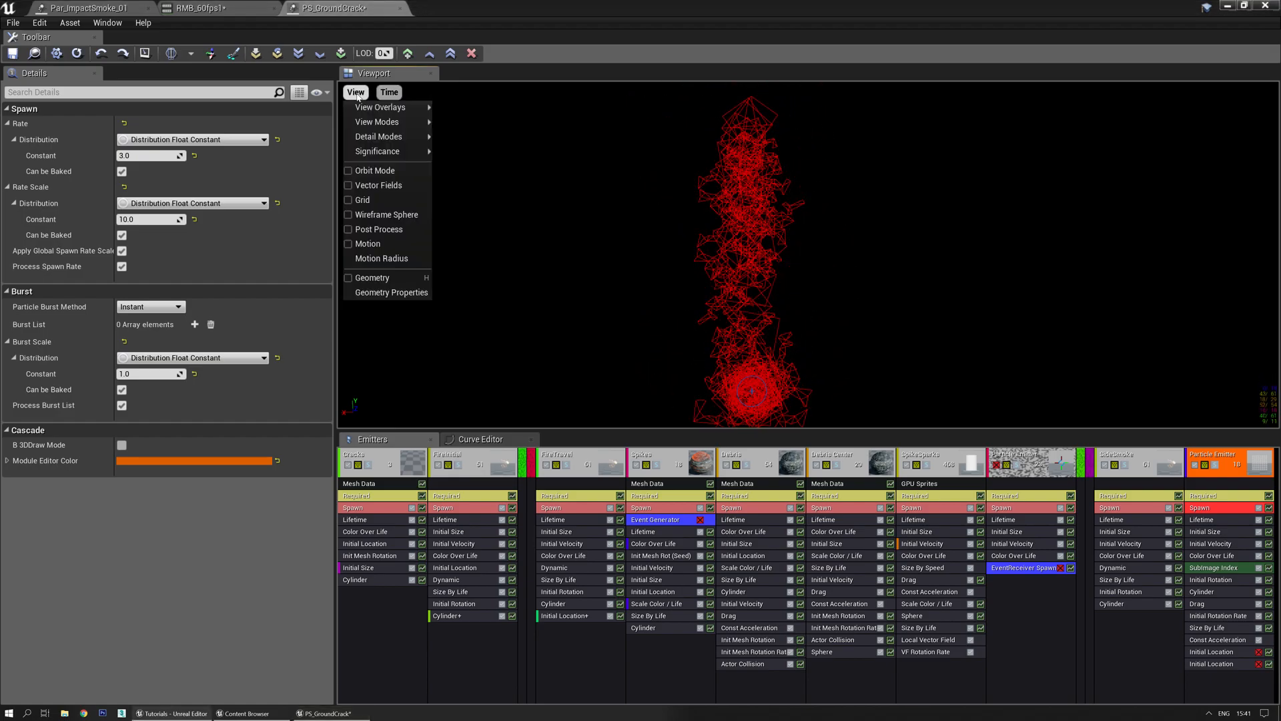
mouse_move(375, 137)
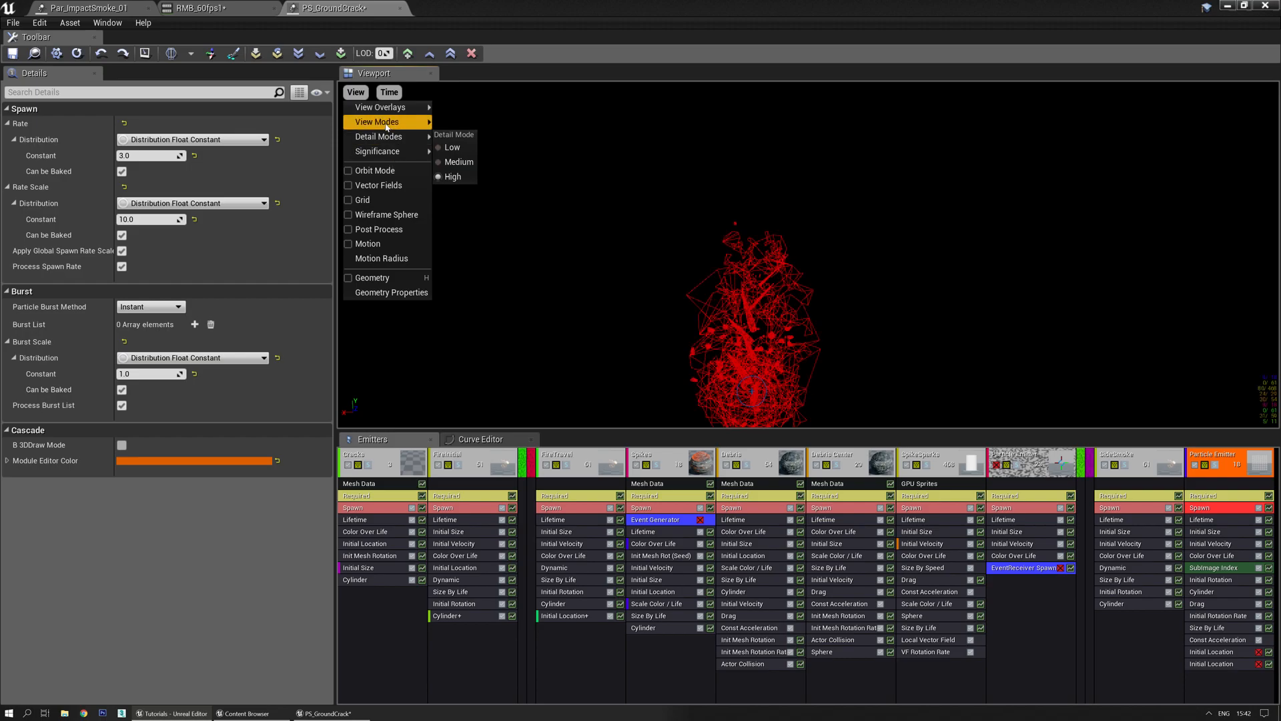
click(459, 177)
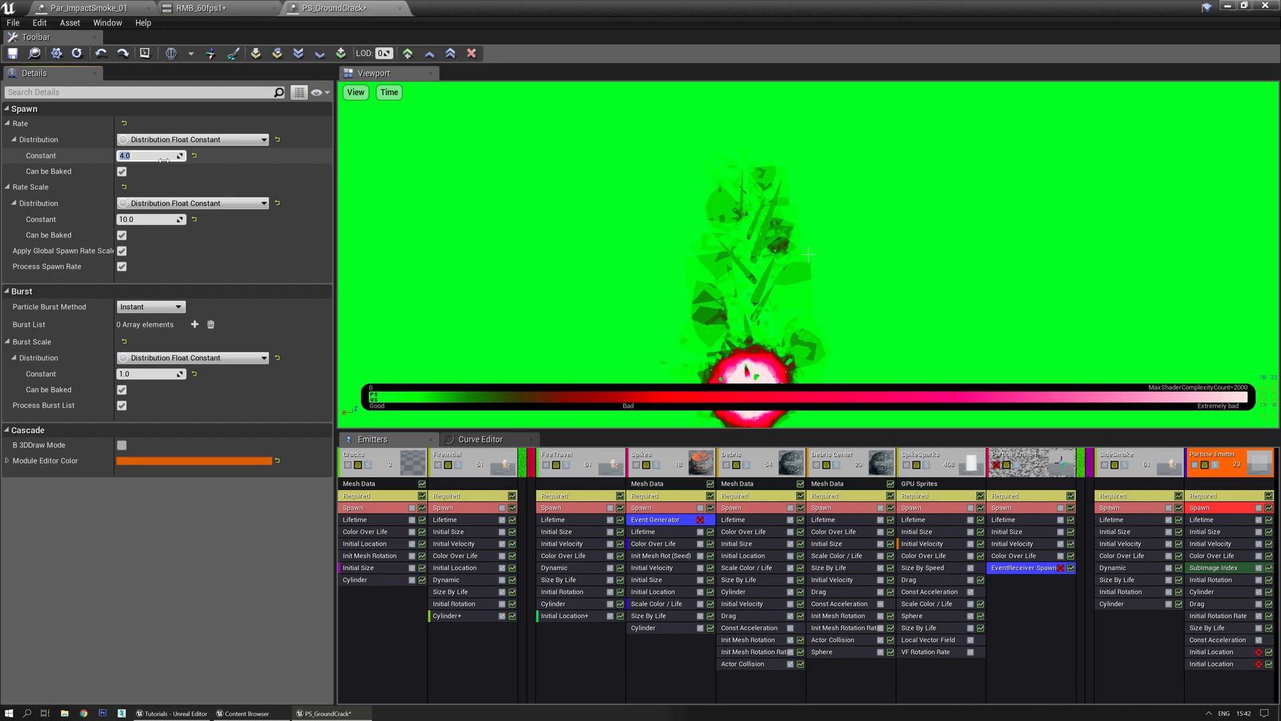
click(496, 247)
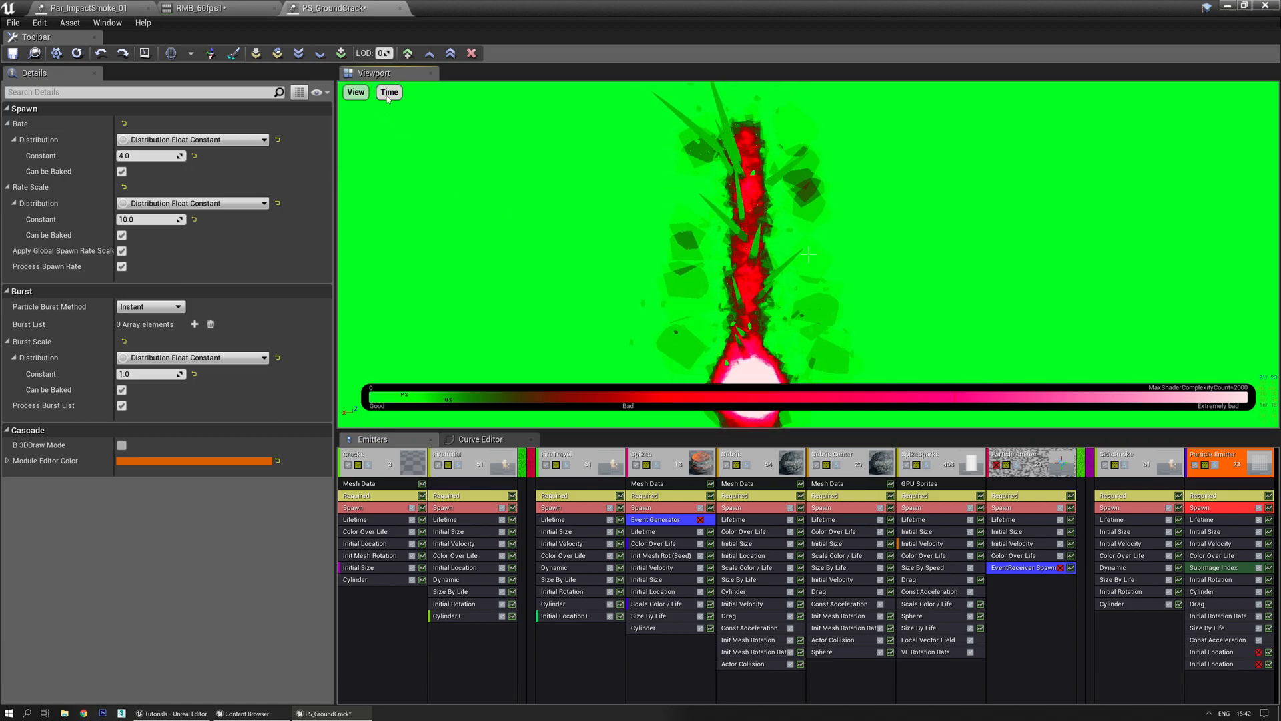
Return the preview to Lit mode and examine the crack effect from the side
click(366, 96)
mouse_move(372, 108)
mouse_move(390, 136)
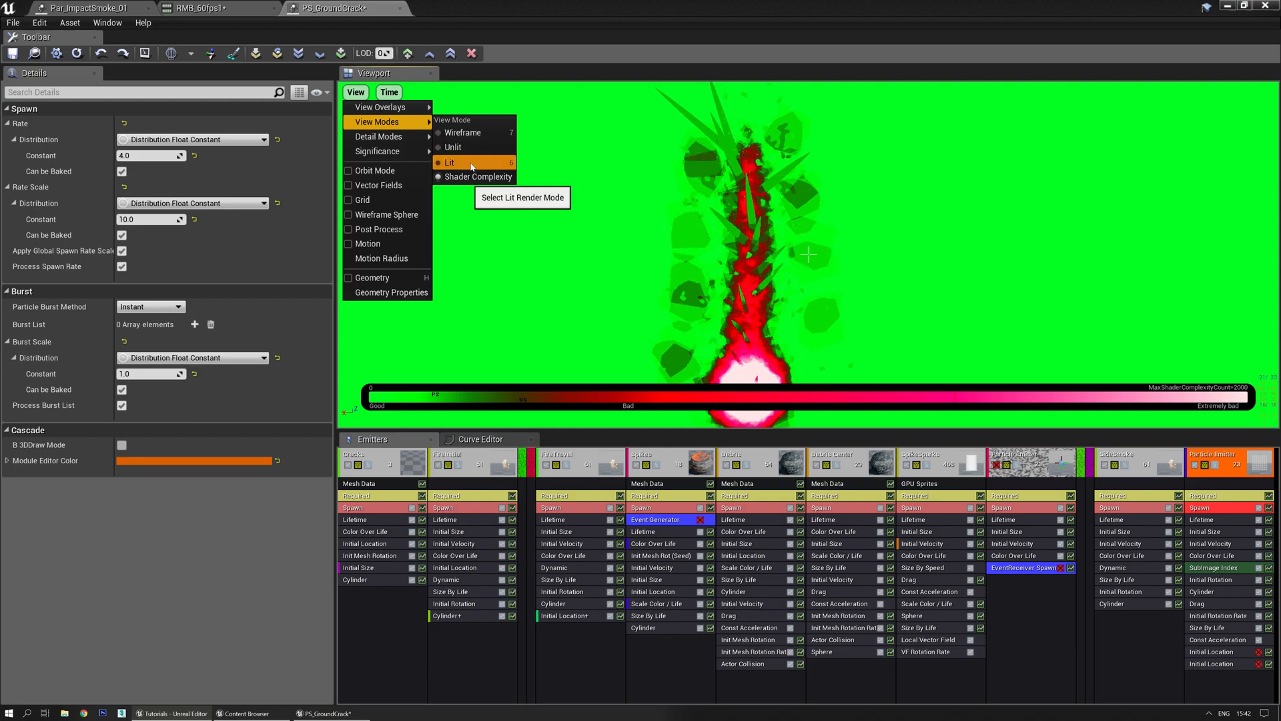
click(472, 163)
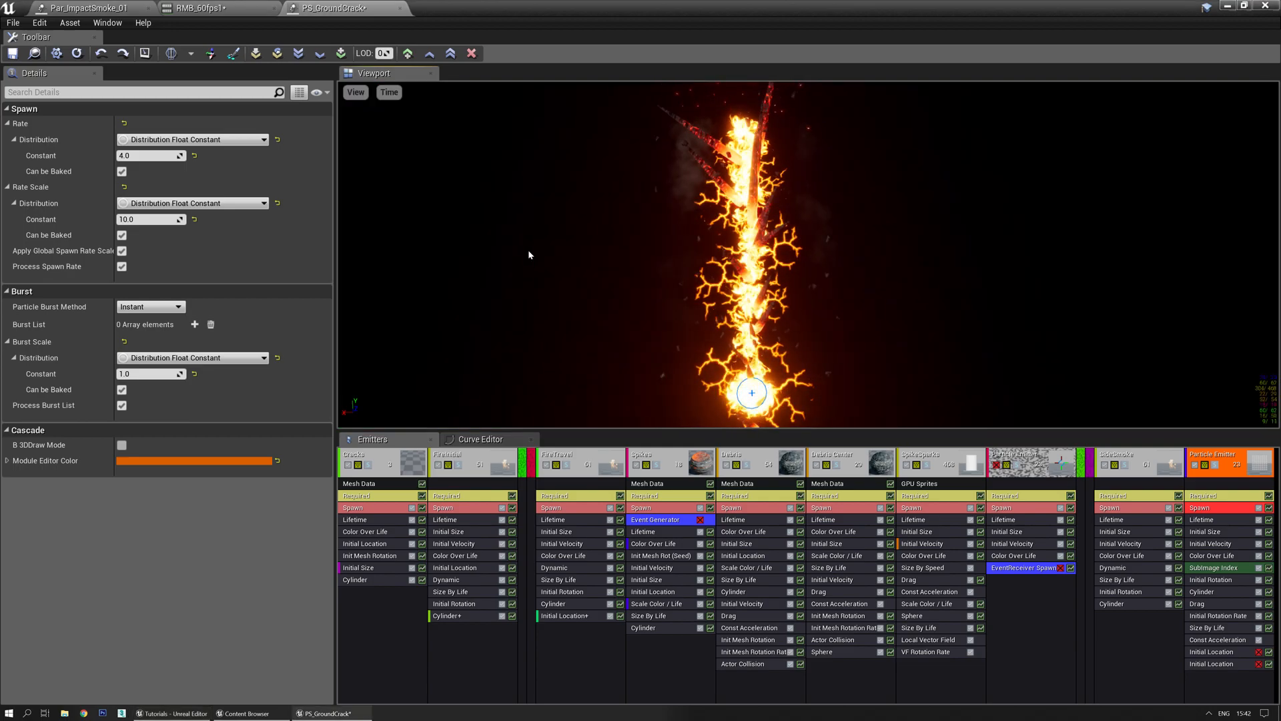
drag(528, 250, 606, 171)
drag(646, 234, 664, 242)
middle_drag(664, 242, 607, 182)
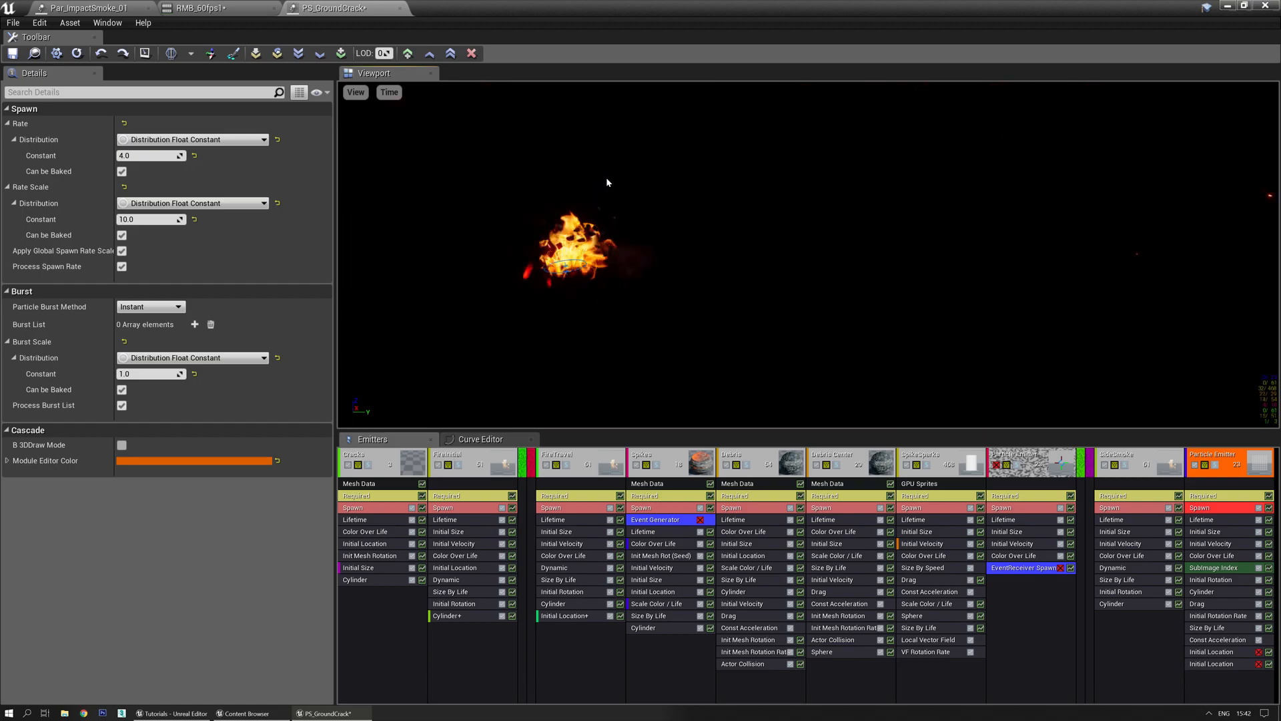
Set the smoke's Initial Velocity to Max Y 200 and Min Y 100, trying 10 for Min Y first
click(1217, 543)
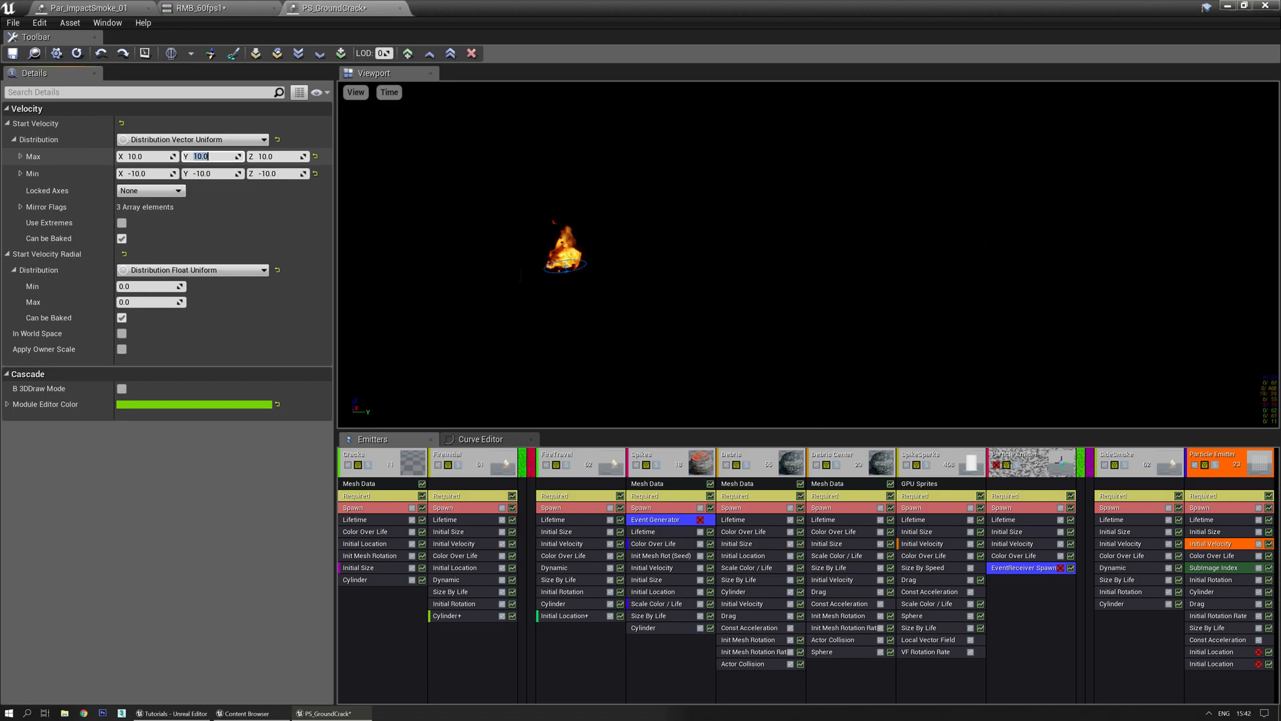
text(200)
key(Tab)
key(Tab)
key(Tab)
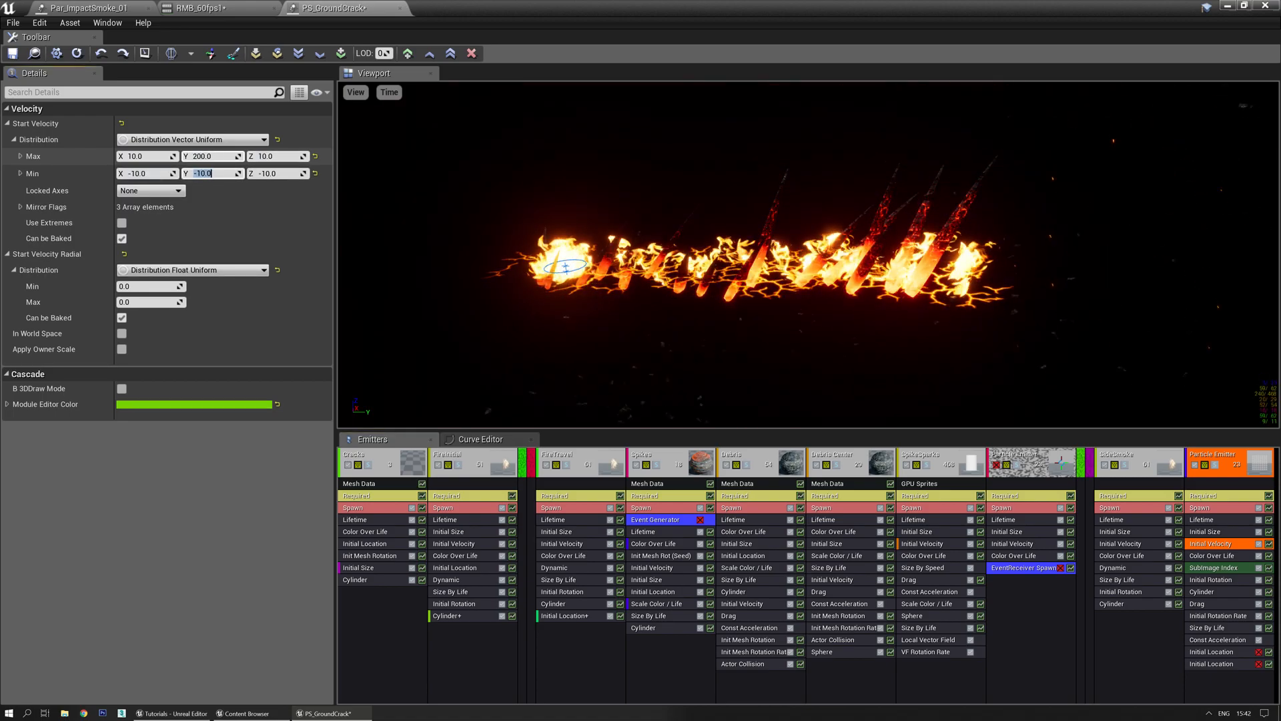
text(10)
key(Return)
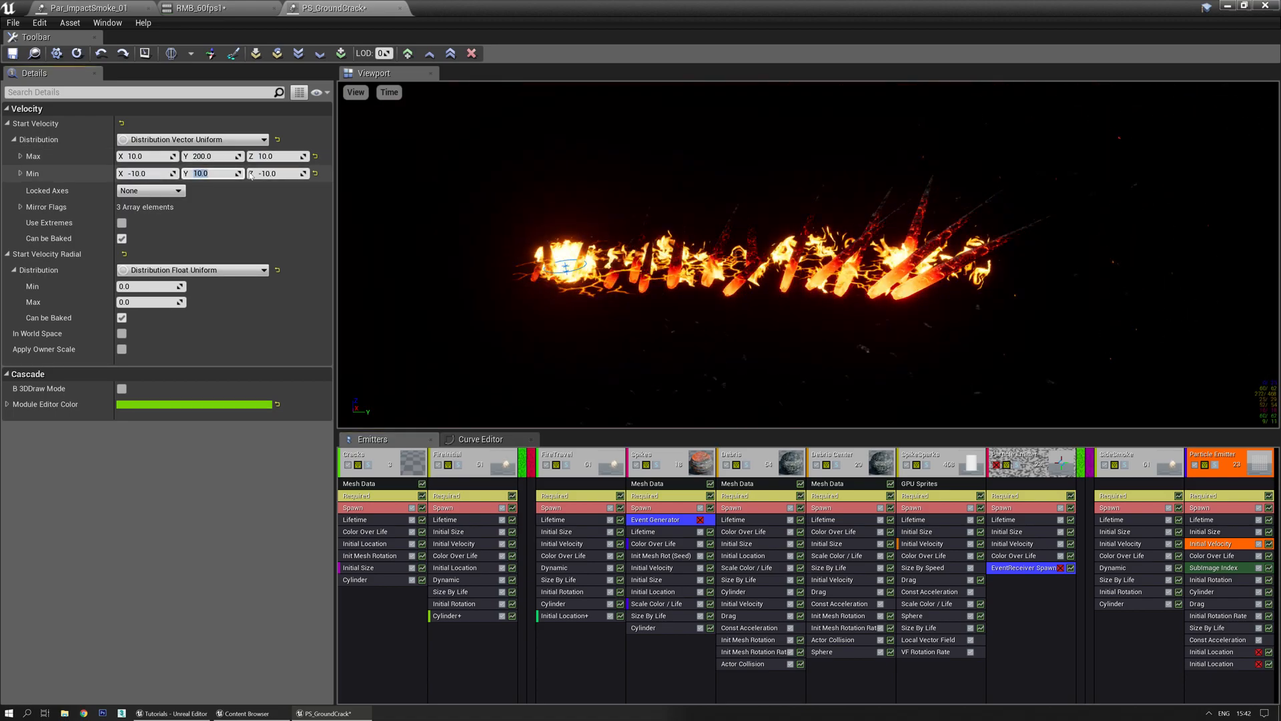
text(100)
key(Return)
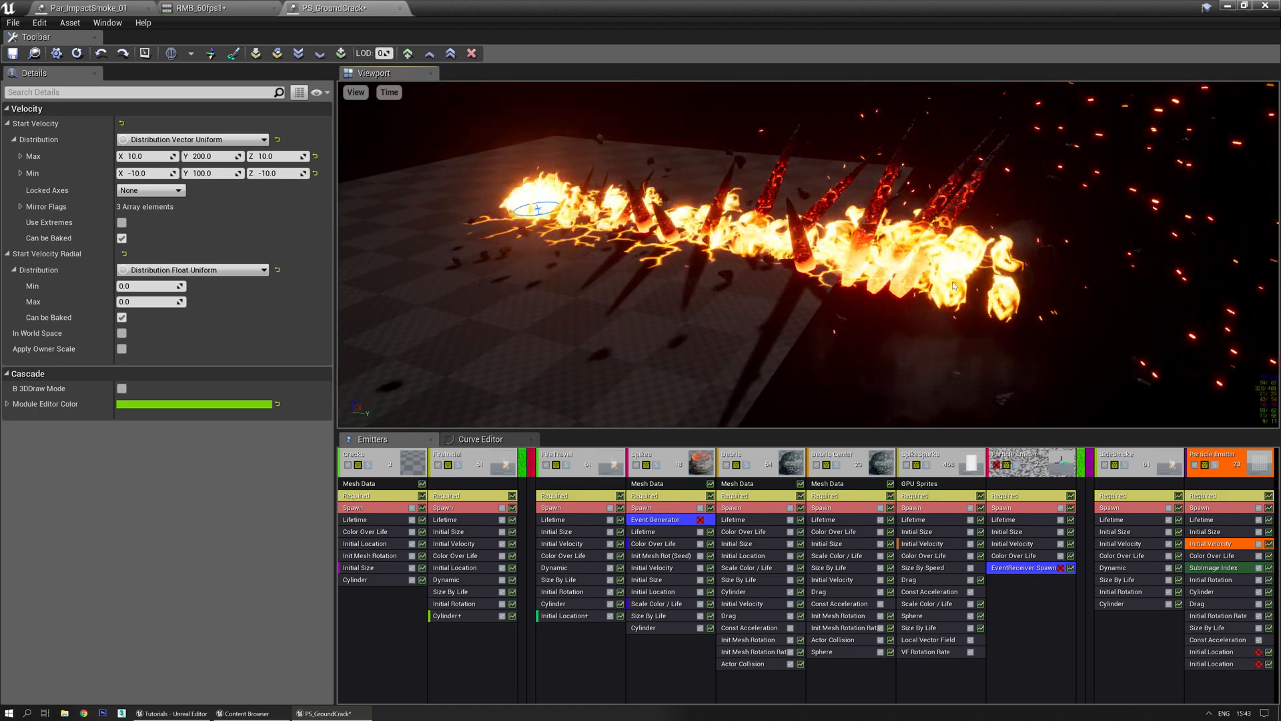
Export the original Par_ImpactSmoke_01 emitter into PS_GroundCrack again and widen the emitter area to show the added copy
click(67, 8)
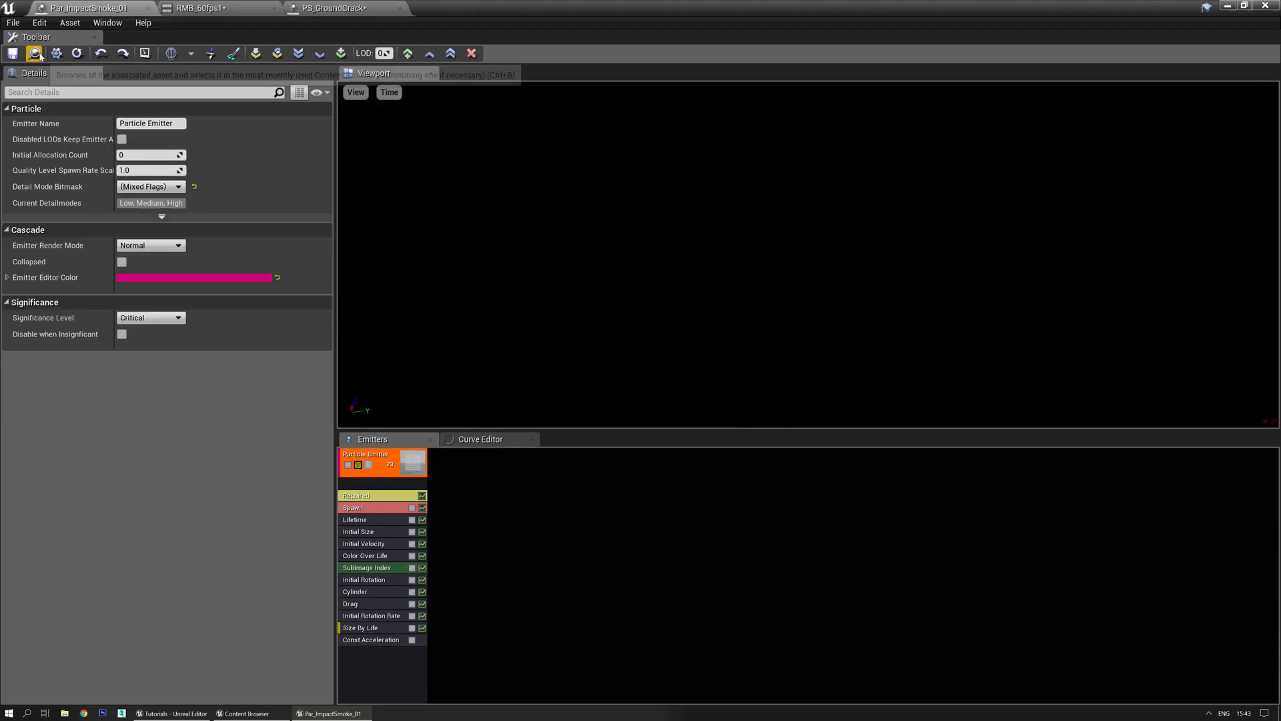
click(34, 53)
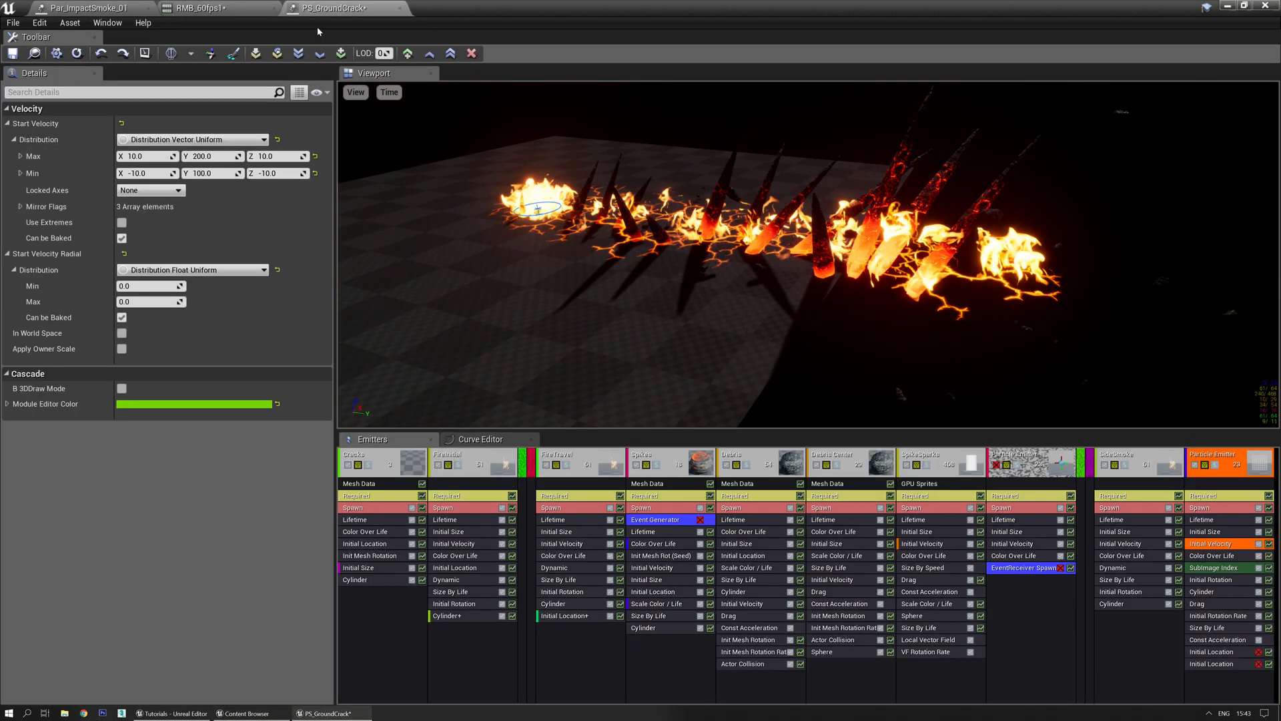
click(38, 53)
click(98, 10)
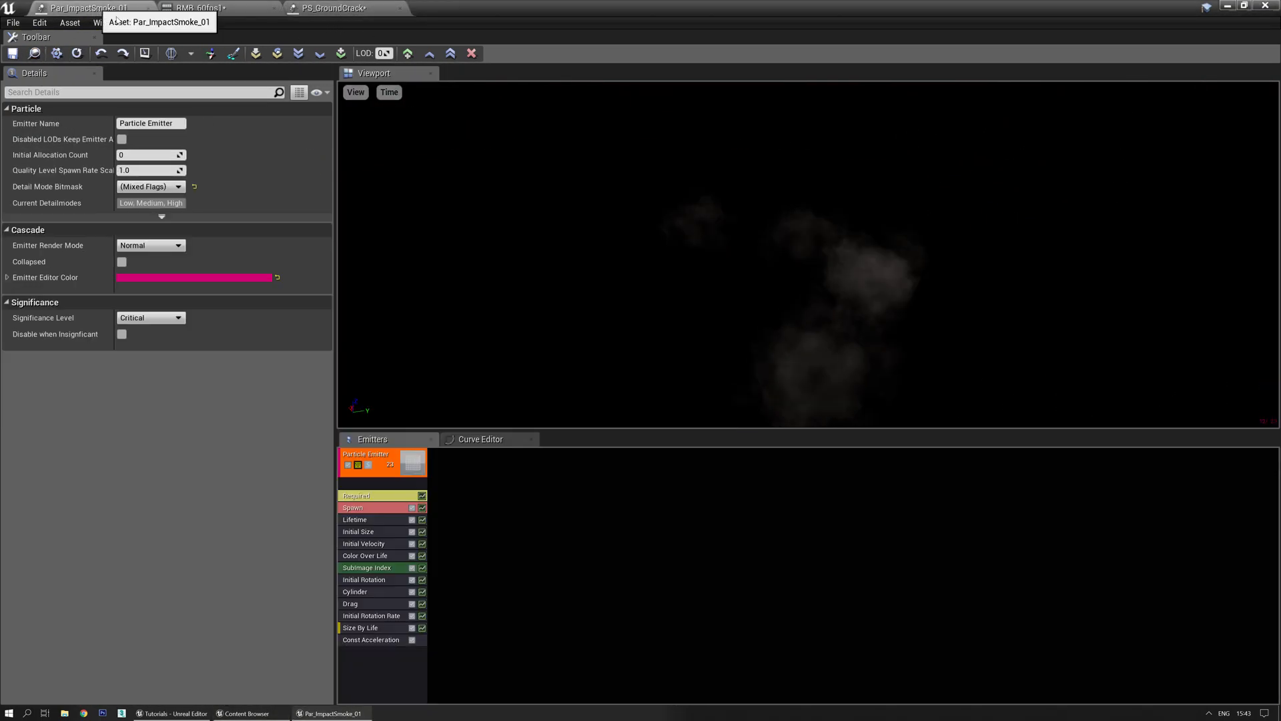
mouse_move(419, 131)
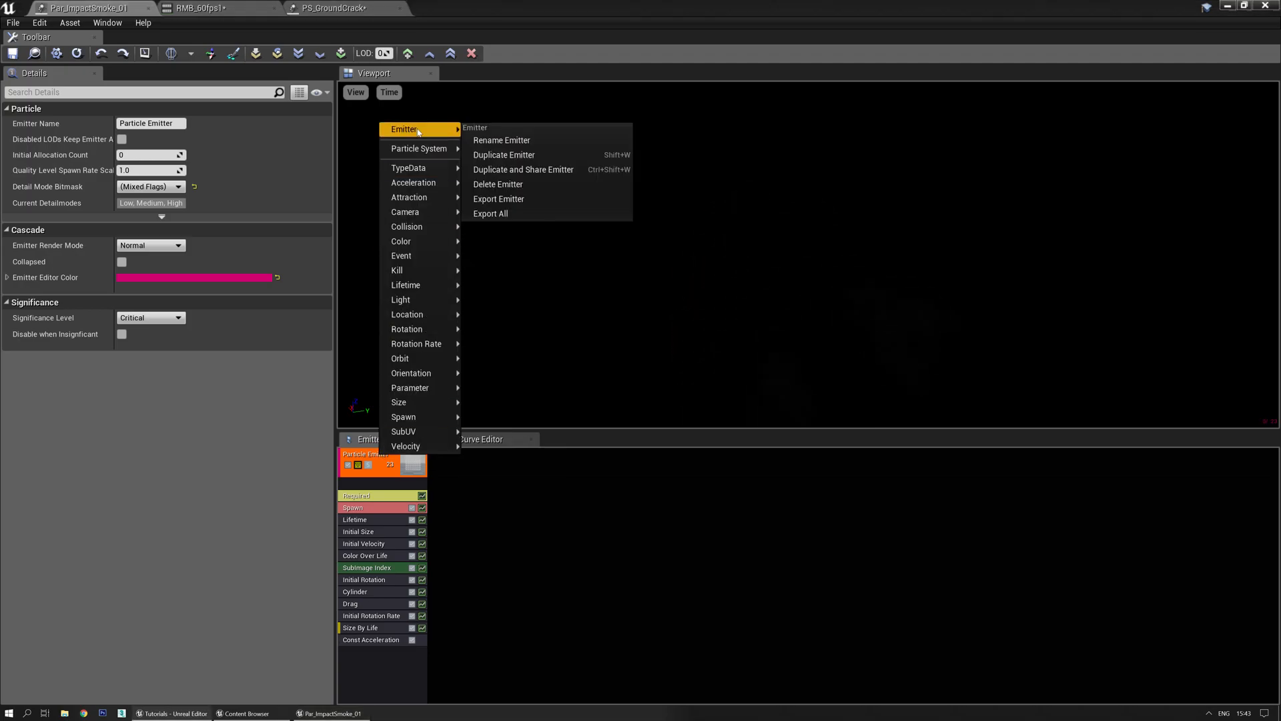
click(540, 199)
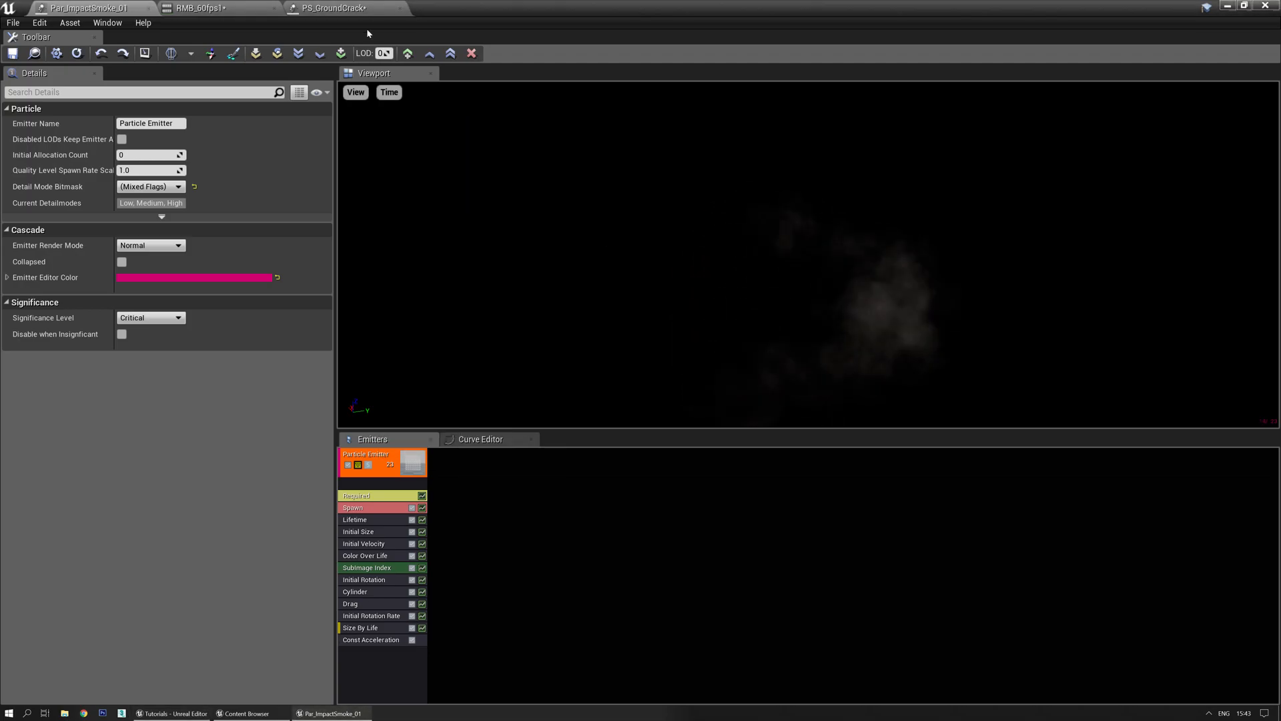
click(254, 7)
click(339, 8)
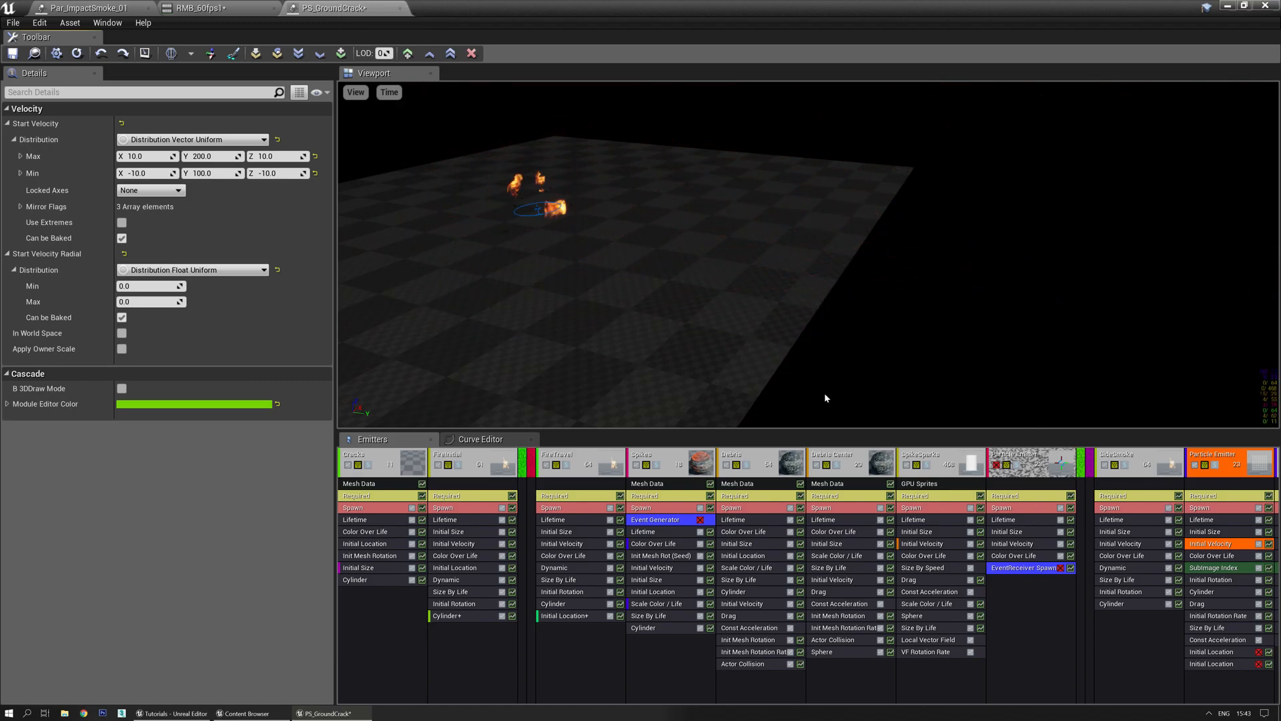
drag(335, 405, 240, 407)
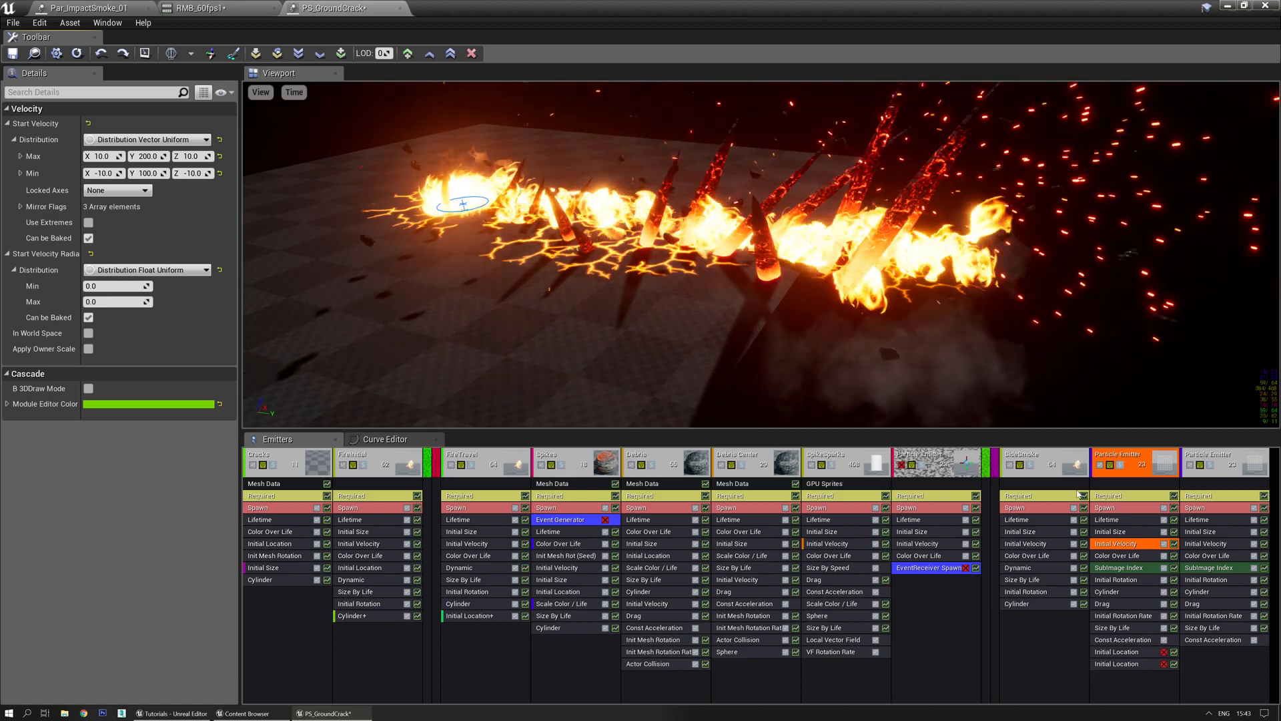
Delete the disabled Particle Emitter following the spike sparks and the two collapsed emitters beside it
click(927, 457)
key(Delete)
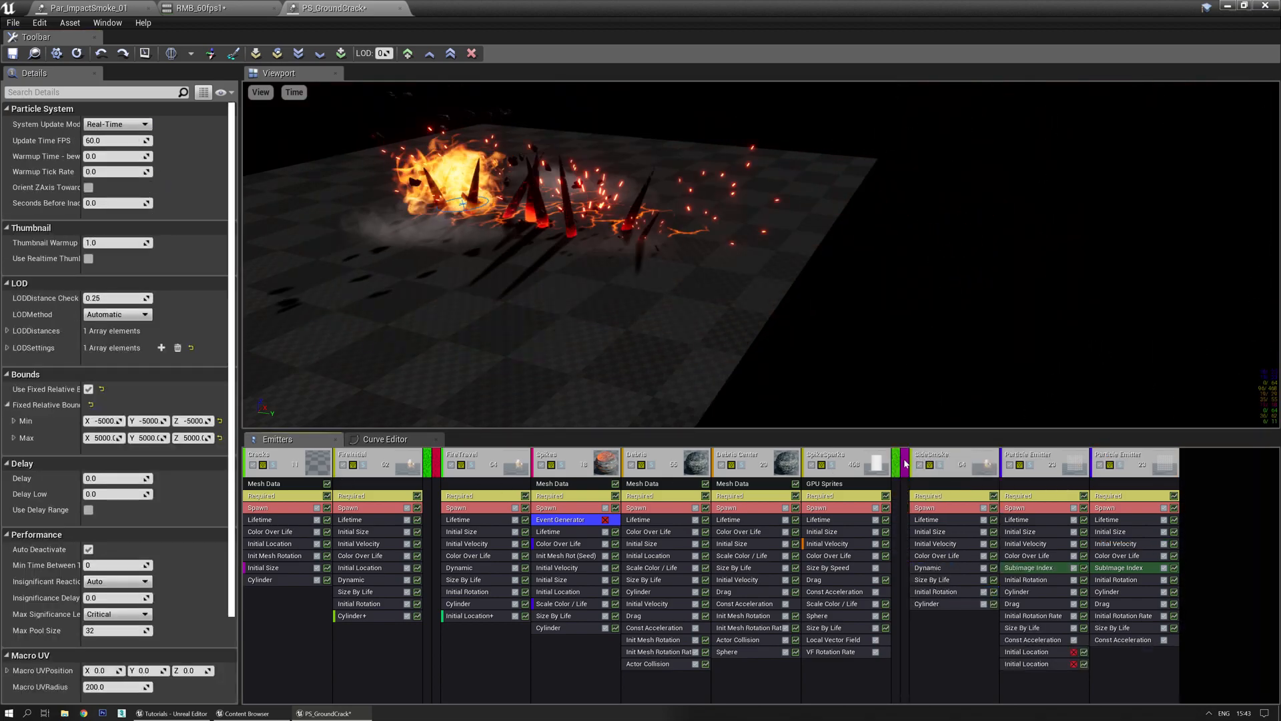
double_click(898, 468)
key(Delete)
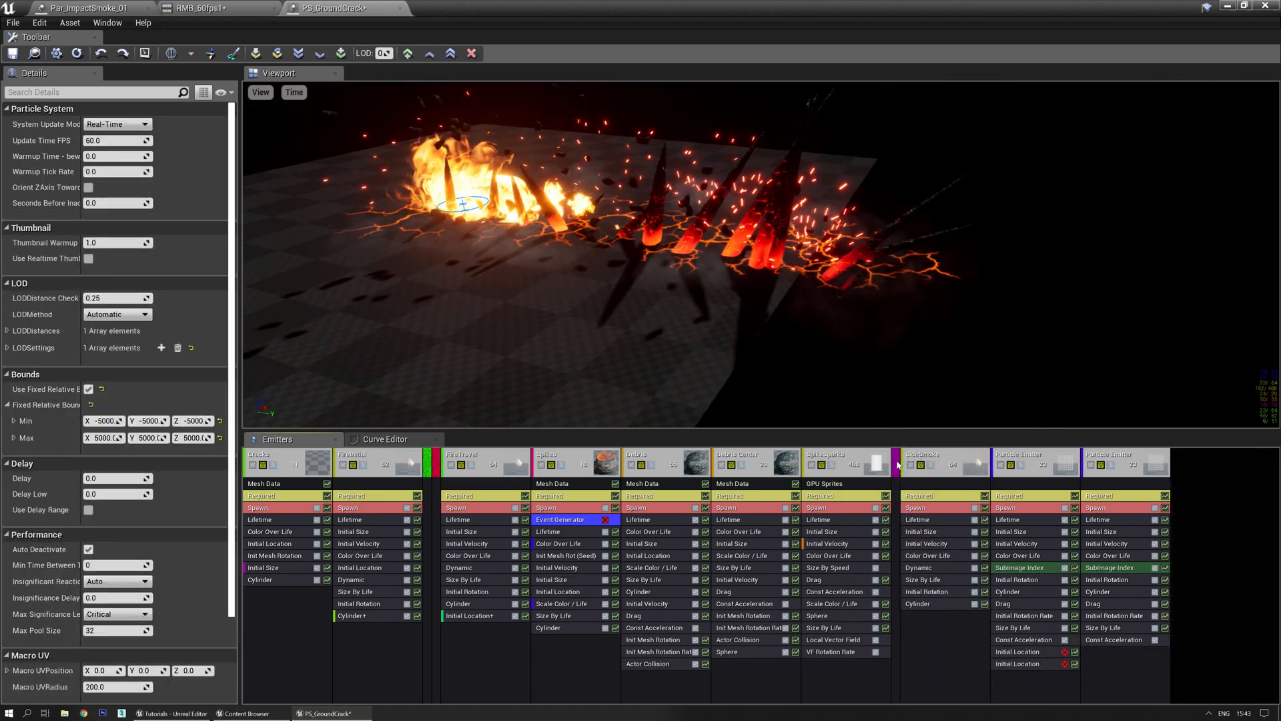
click(894, 467)
key(Delete)
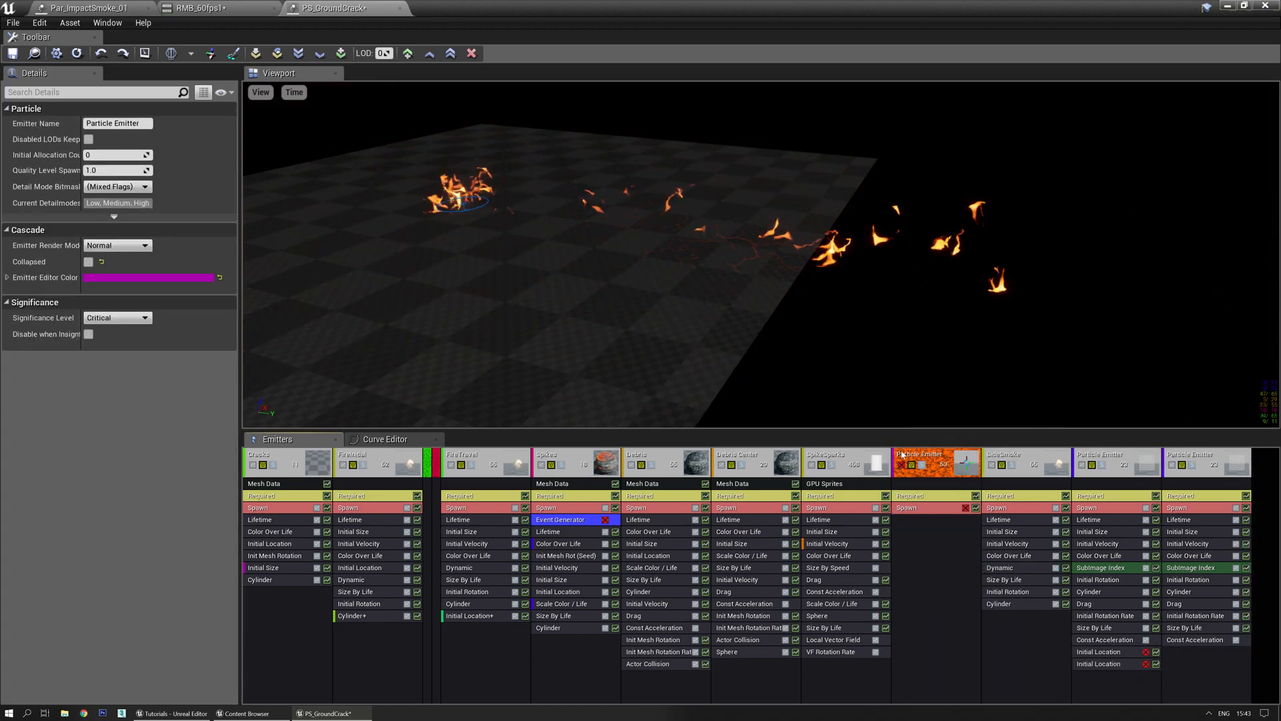
Delete the FireDistortion emitter and the remaining collapsed emitter before FireTravel
double_click(436, 461)
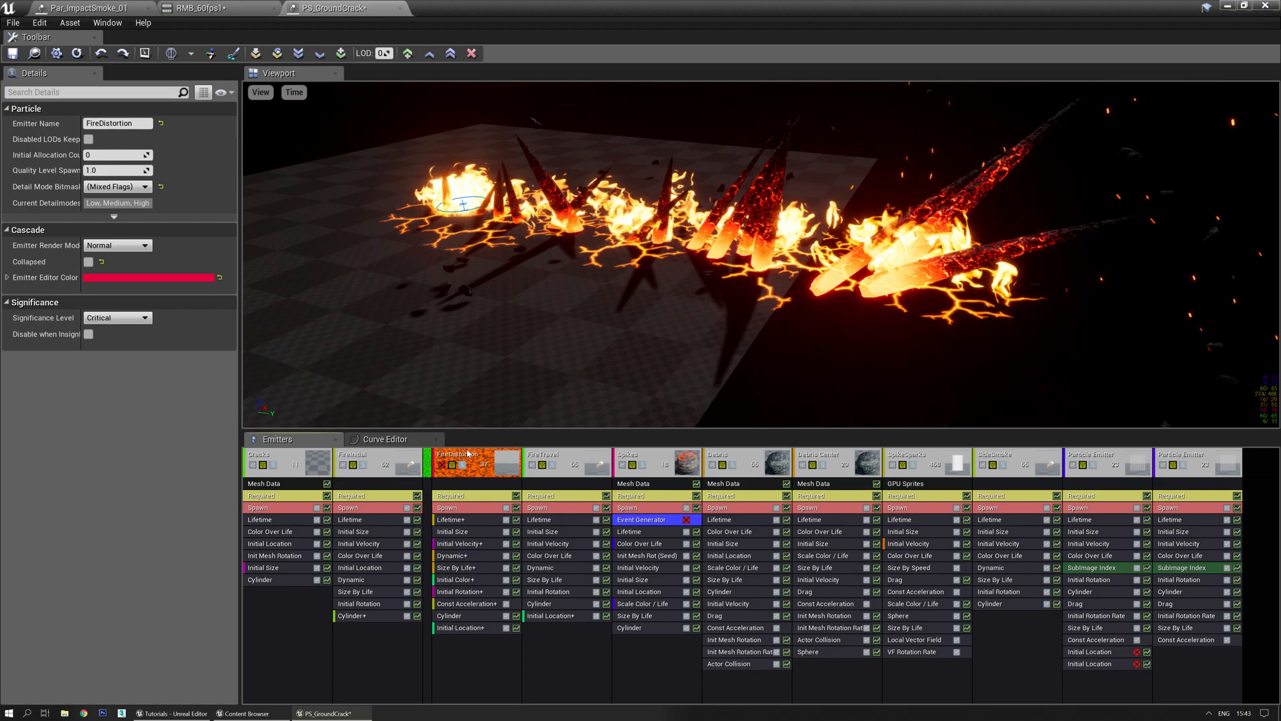
key(Delete)
double_click(427, 462)
key(Delete)
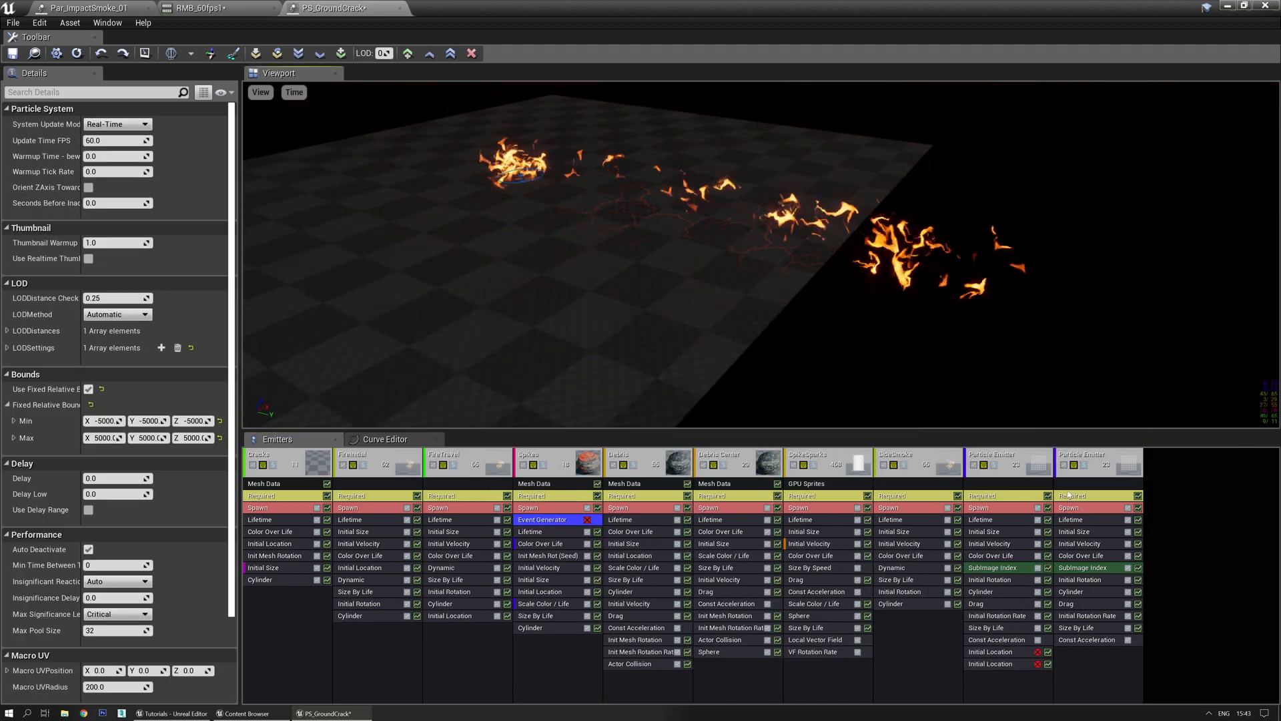
Try a Cylinder Start Location Y of 1000 on the newly added smoke emitter and settle on 900
click(1075, 593)
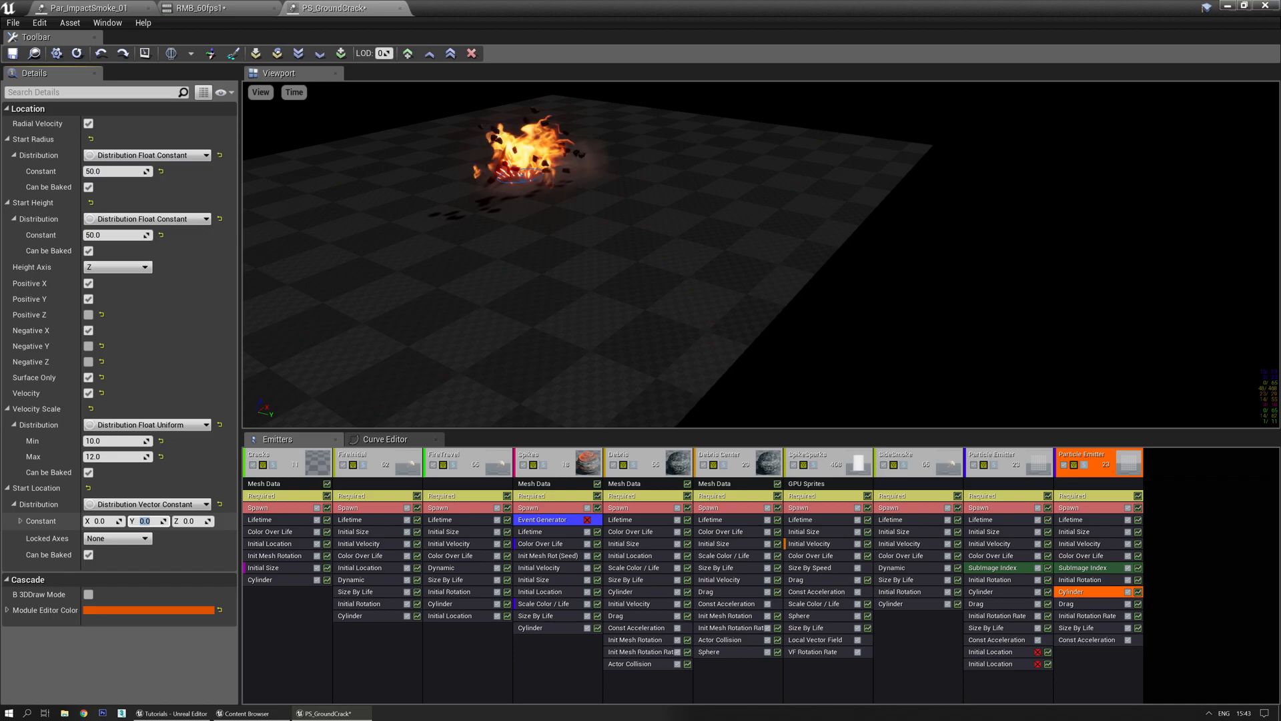
text(1000)
key(Return)
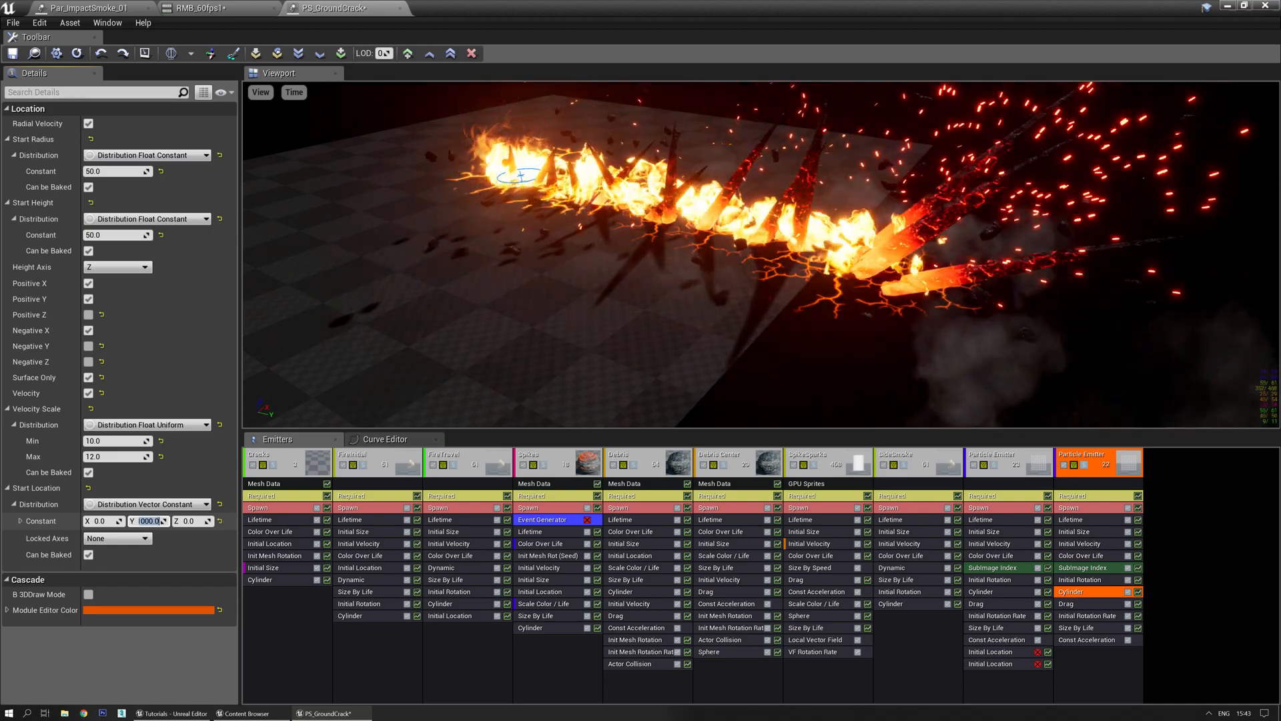
text(90)
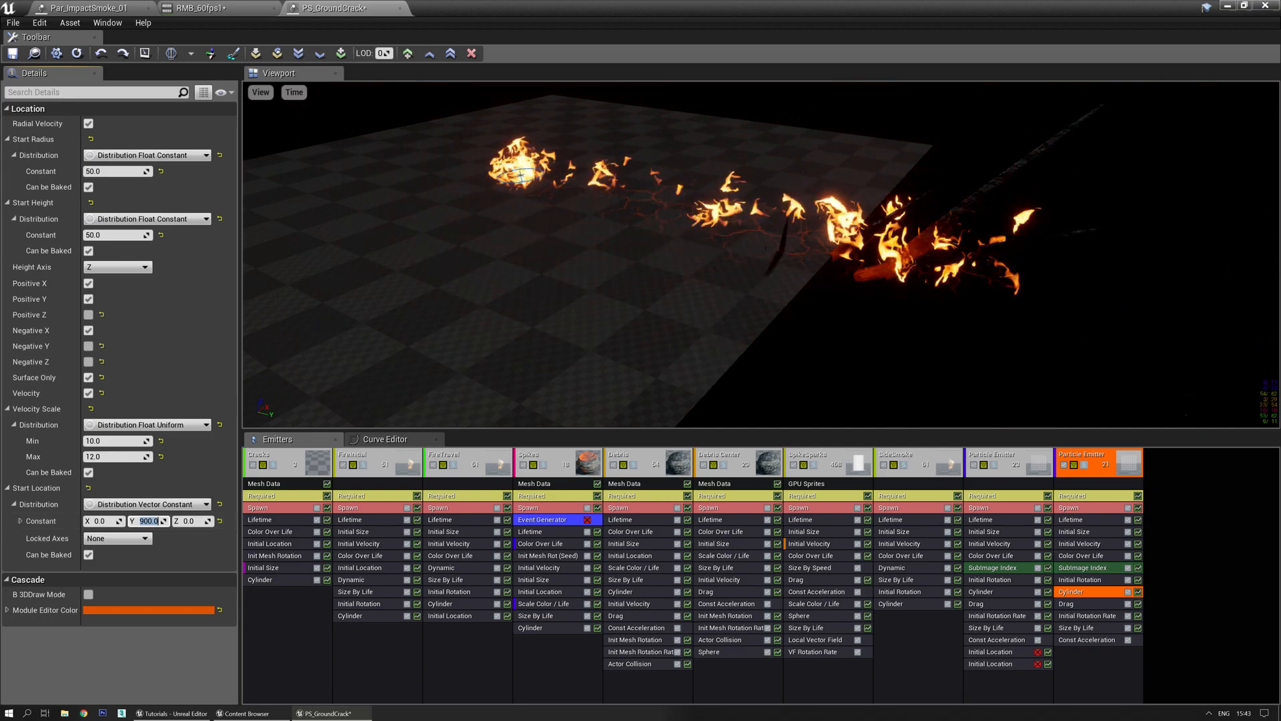
Try Emitter Delay values of 0.65 and 0.55 in the Required module of the last smoke emitter
click(1081, 496)
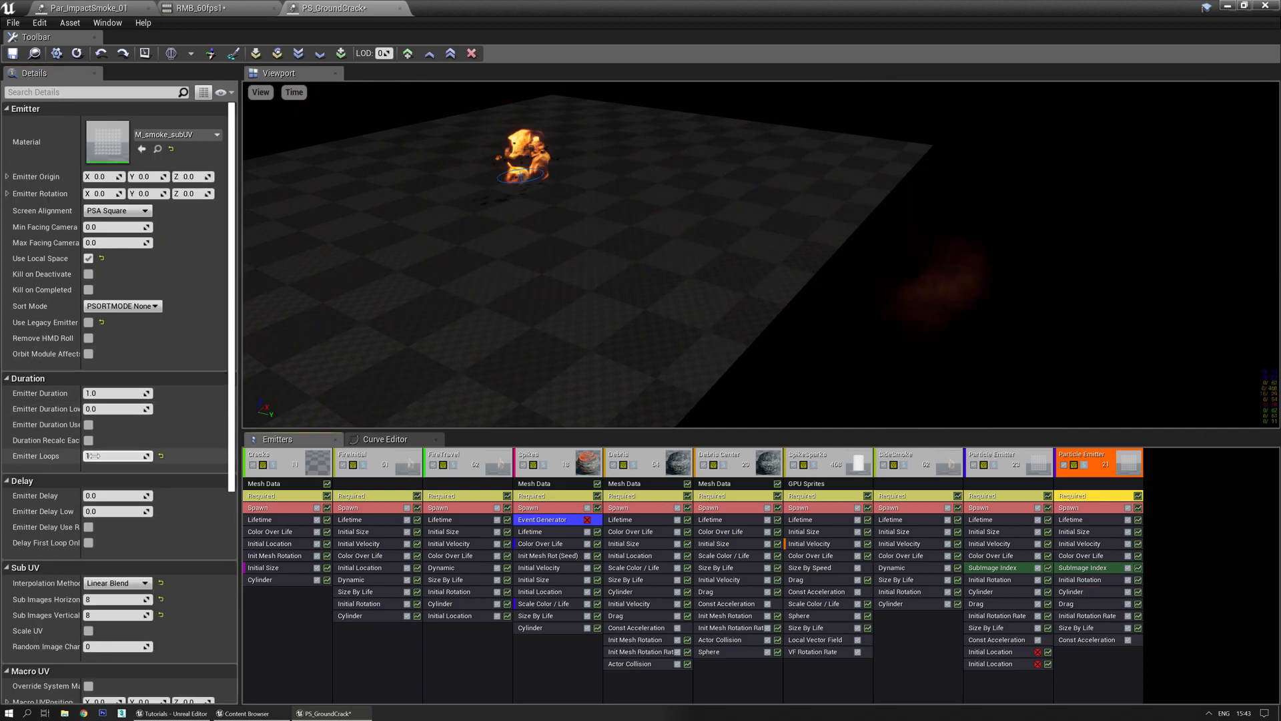
click(108, 496)
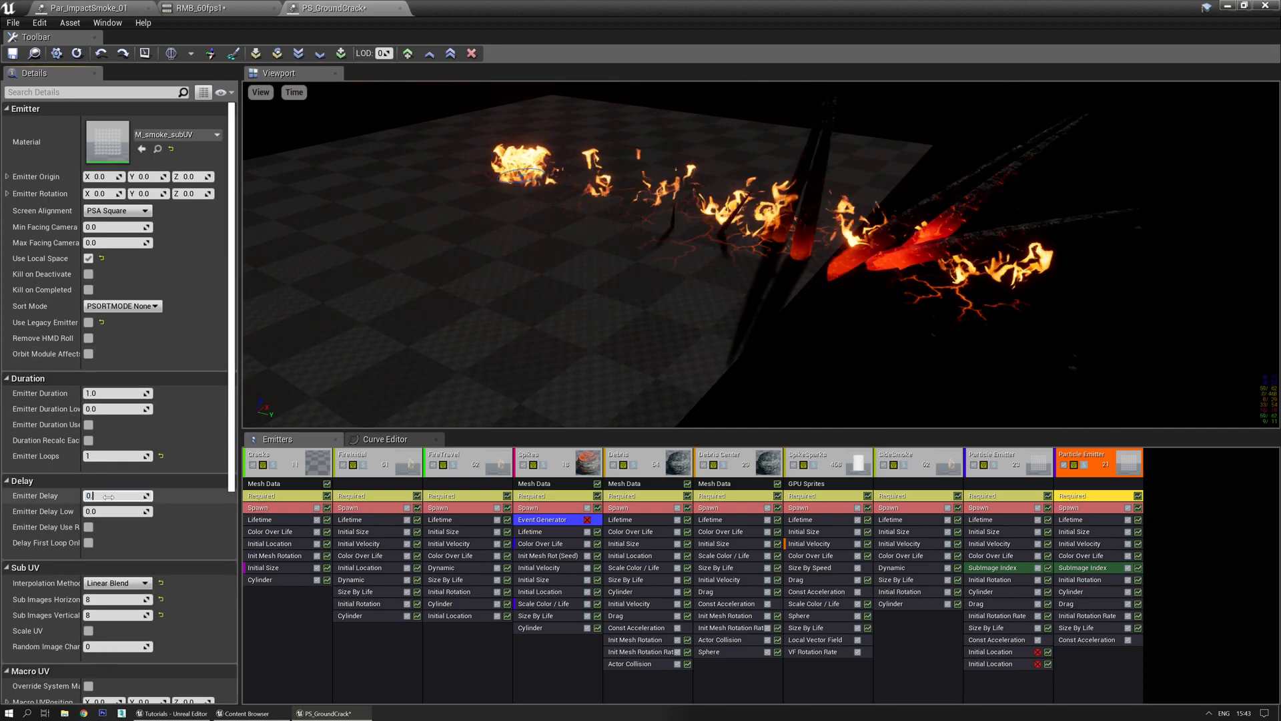
text(0)
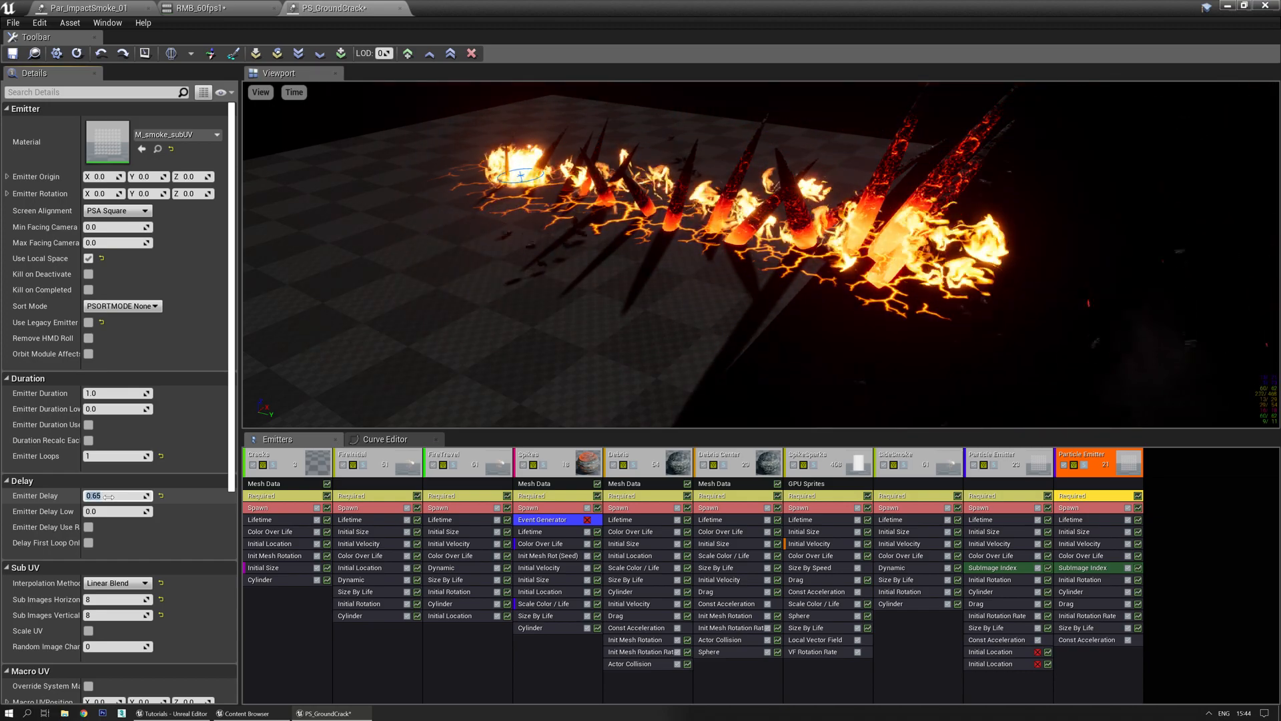
drag(491, 389, 554, 411)
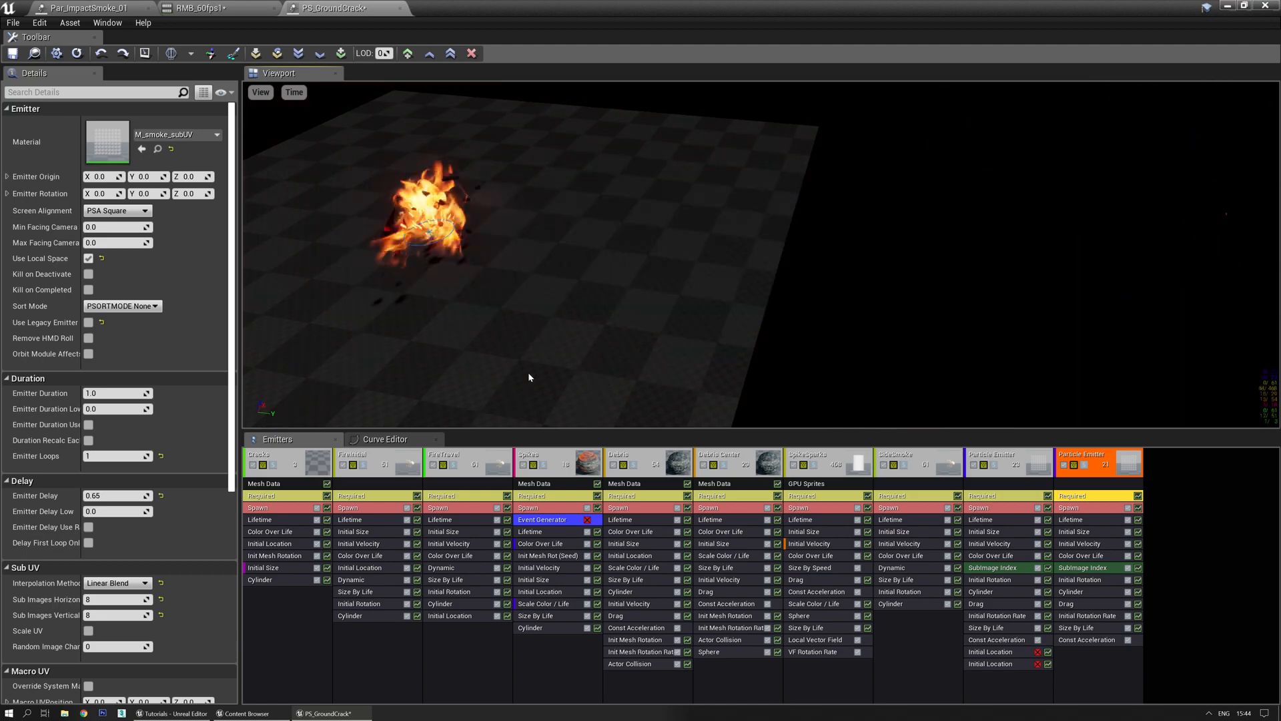
click(114, 496)
text(0)
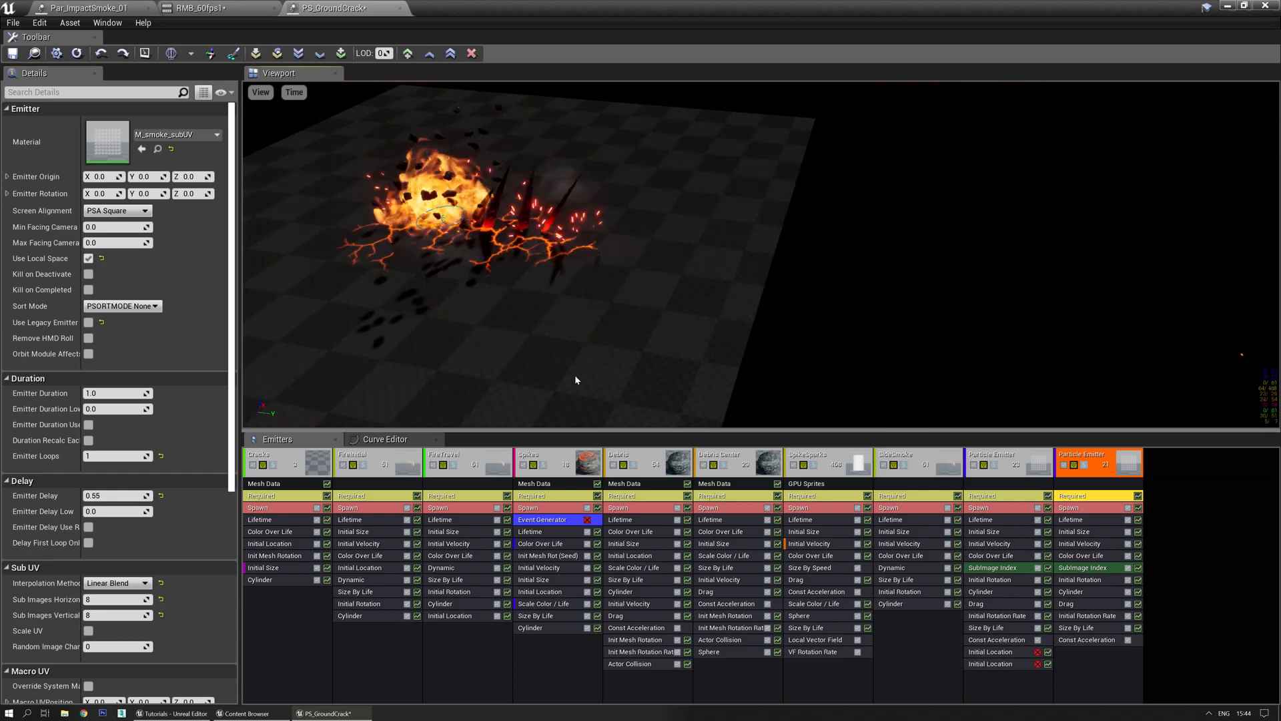
Scale the preview floor to 2.0 in X and Y, and close its properties
click(261, 93)
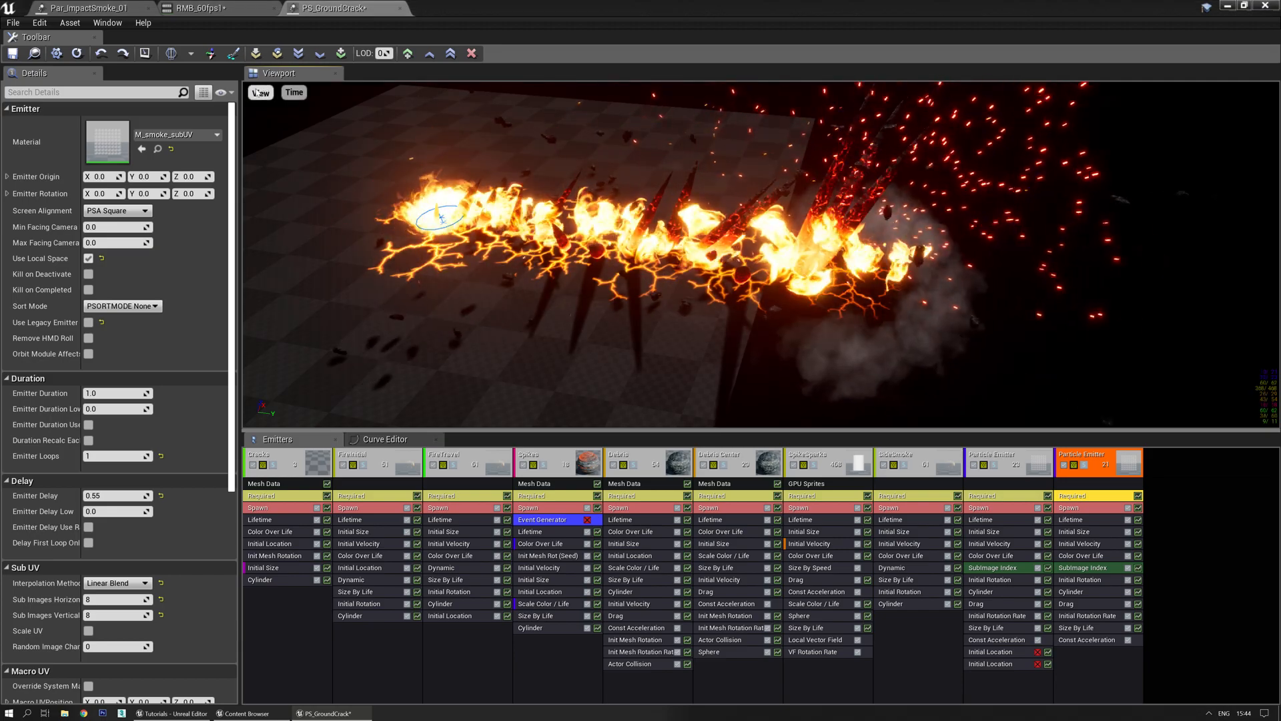
click(294, 294)
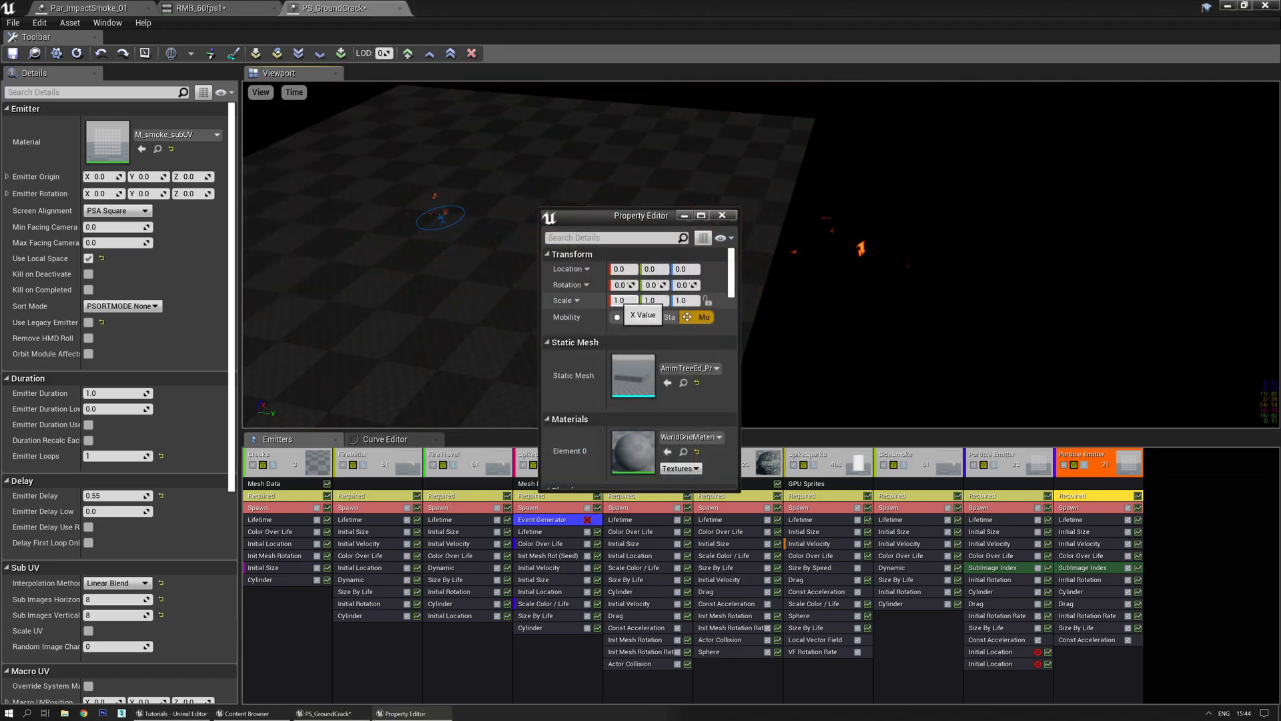
text(2)
key(Return)
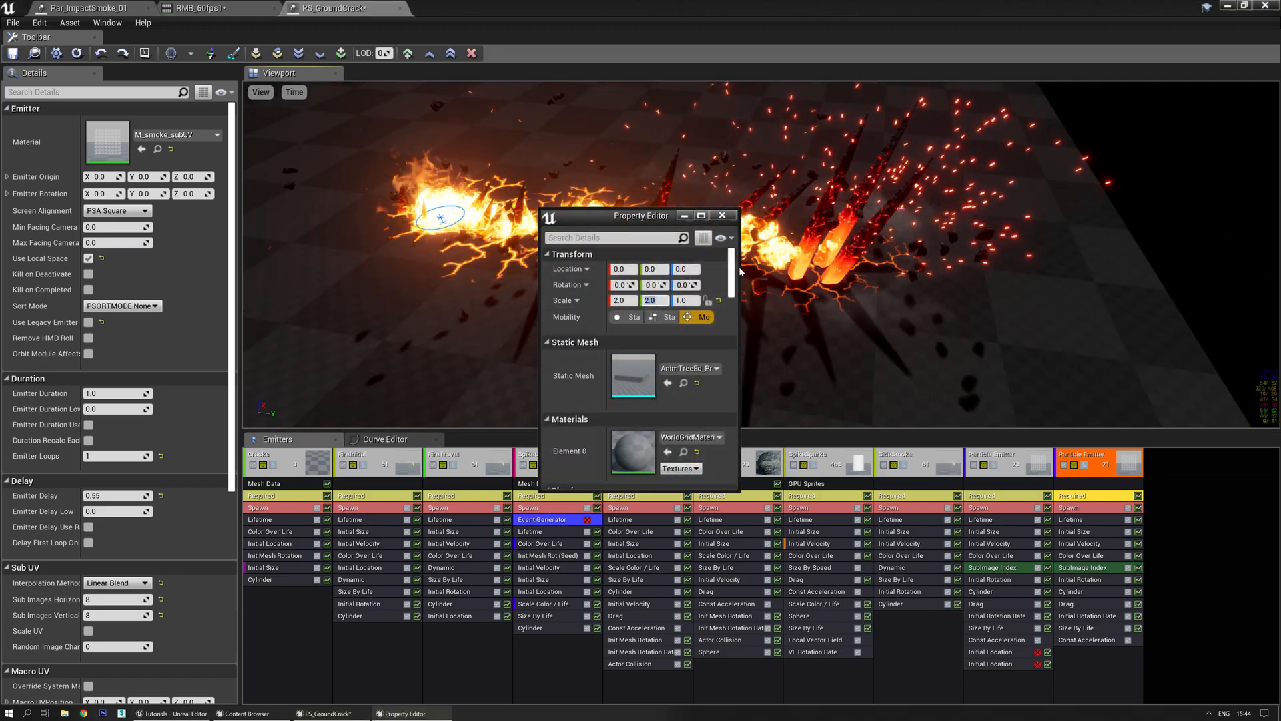
click(722, 216)
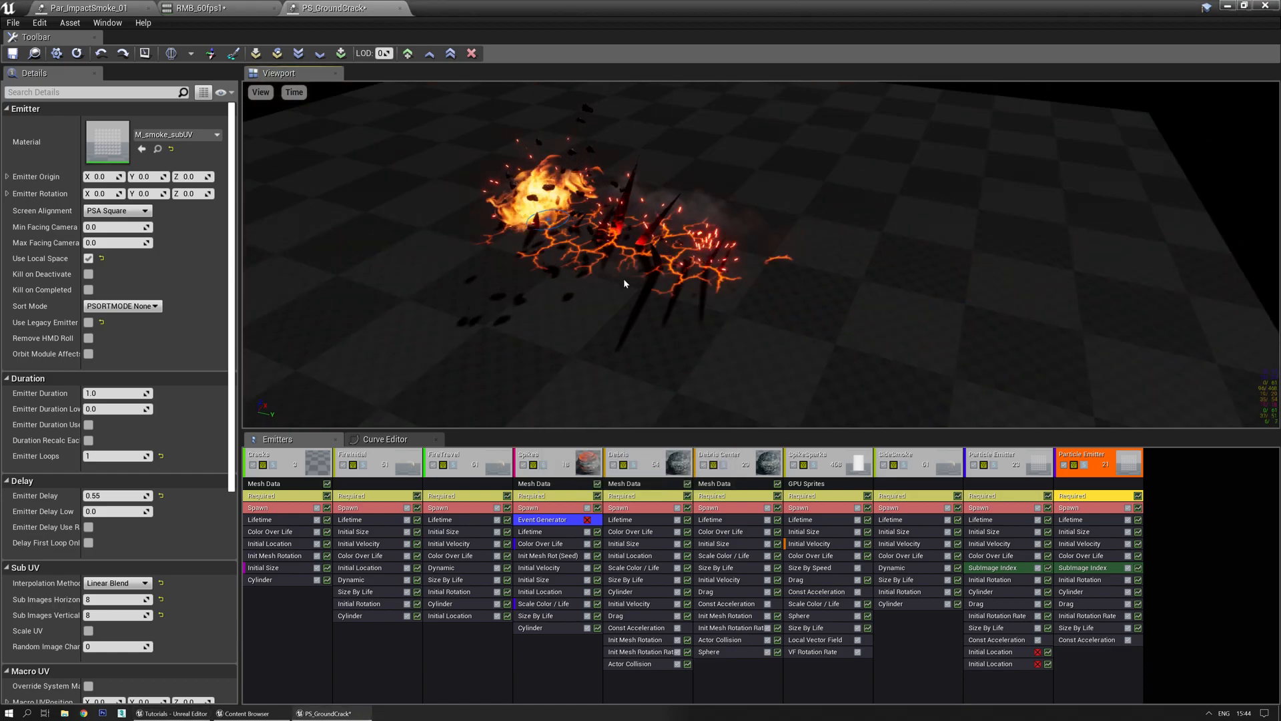
Set the last smoke emitter's Emitter Delay to 0.5 and save the particle system
scroll(561, 291, up, 3)
middle_drag(566, 288, 522, 272)
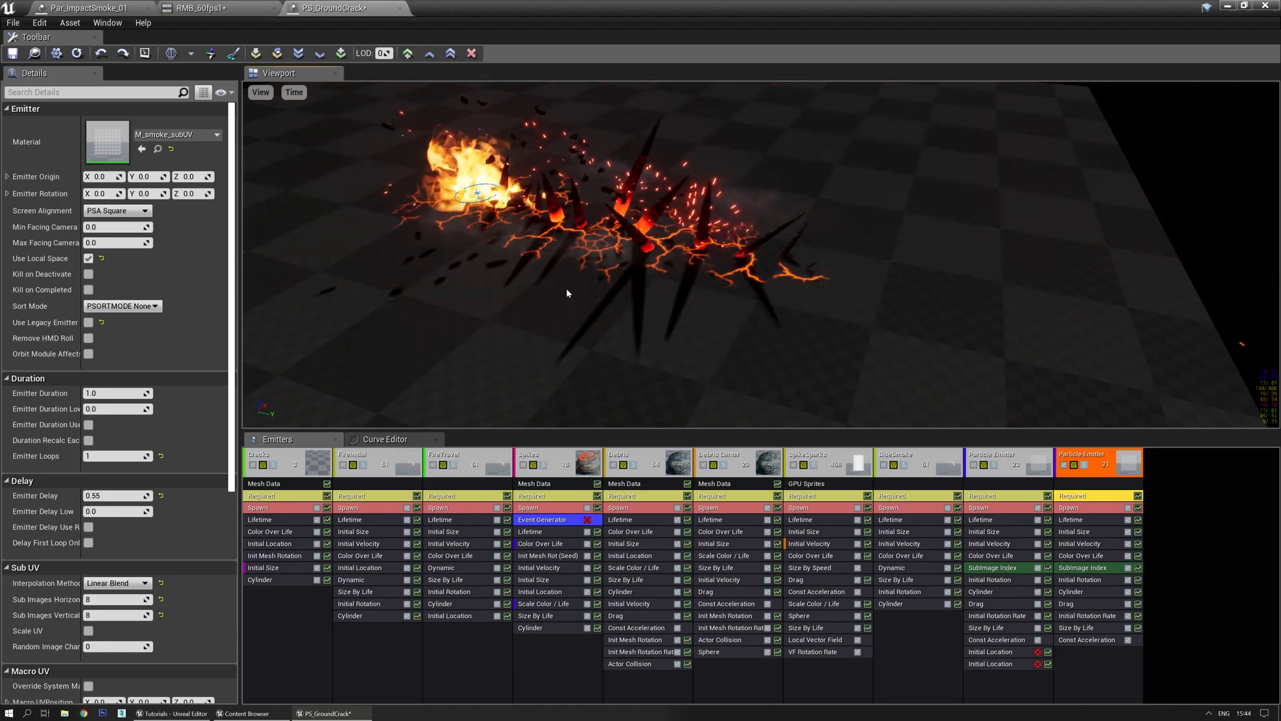
click(114, 495)
text(0)
text(0.5)
key(Return)
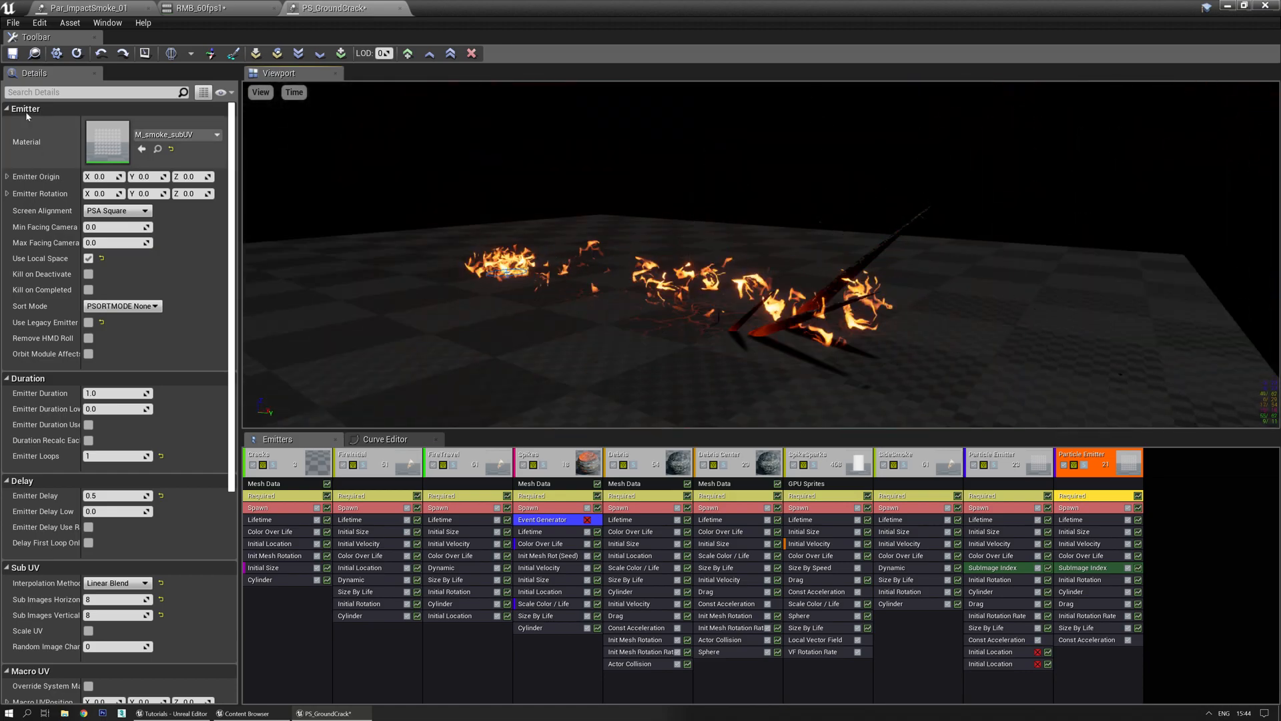
click(13, 53)
Close the Content Browser over the level, play the level to examine the ground crack effect from several angles, and stop playing
drag(550, 20, 0, 166)
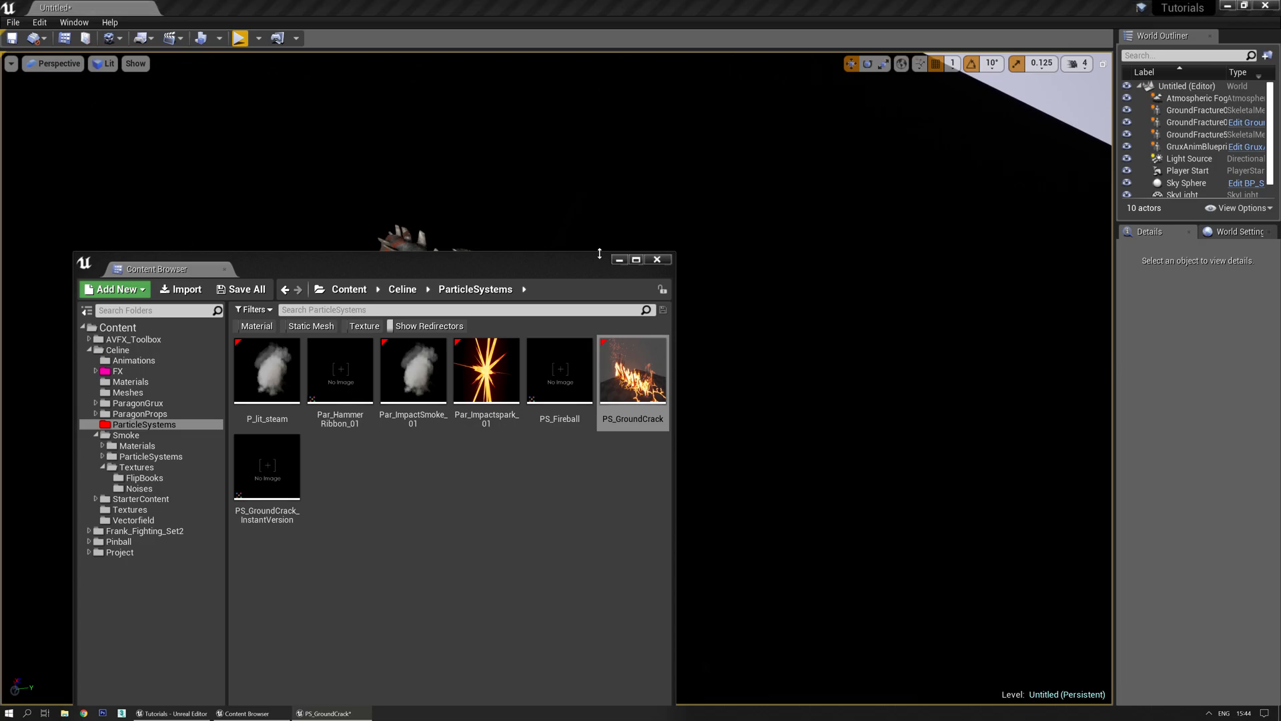
click(657, 261)
right_drag(334, 152, 335, 87)
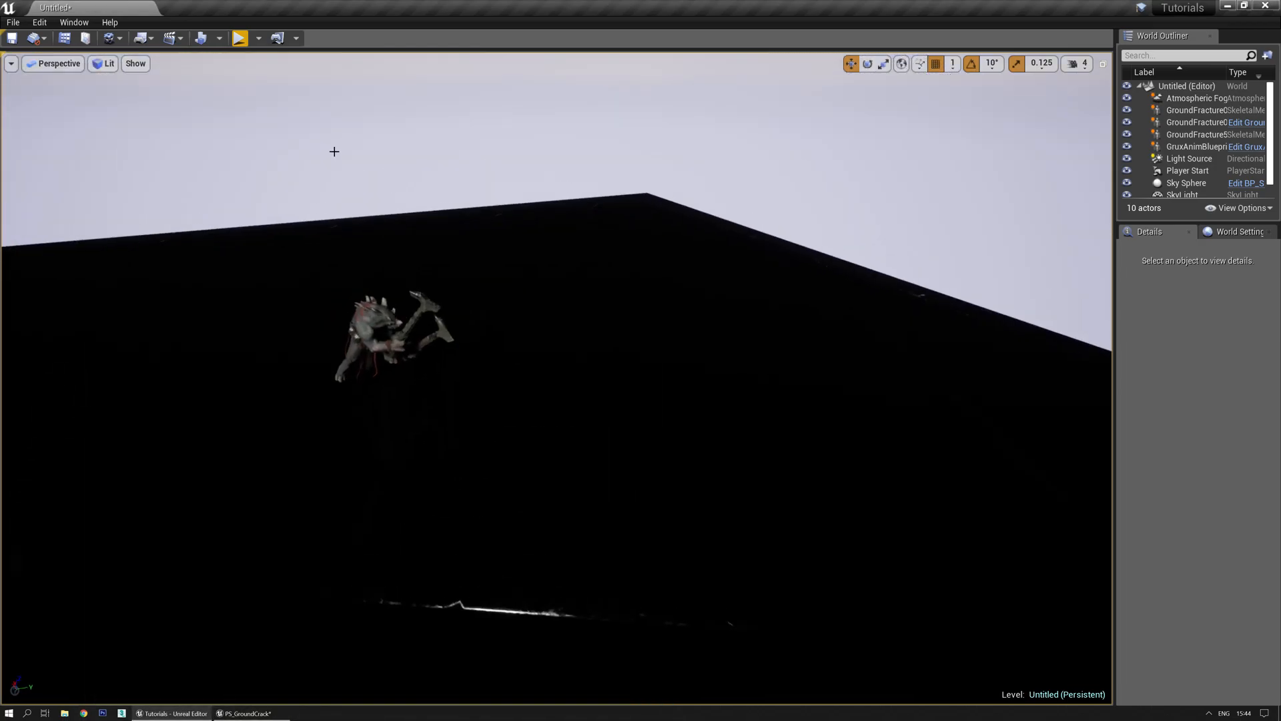
click(239, 41)
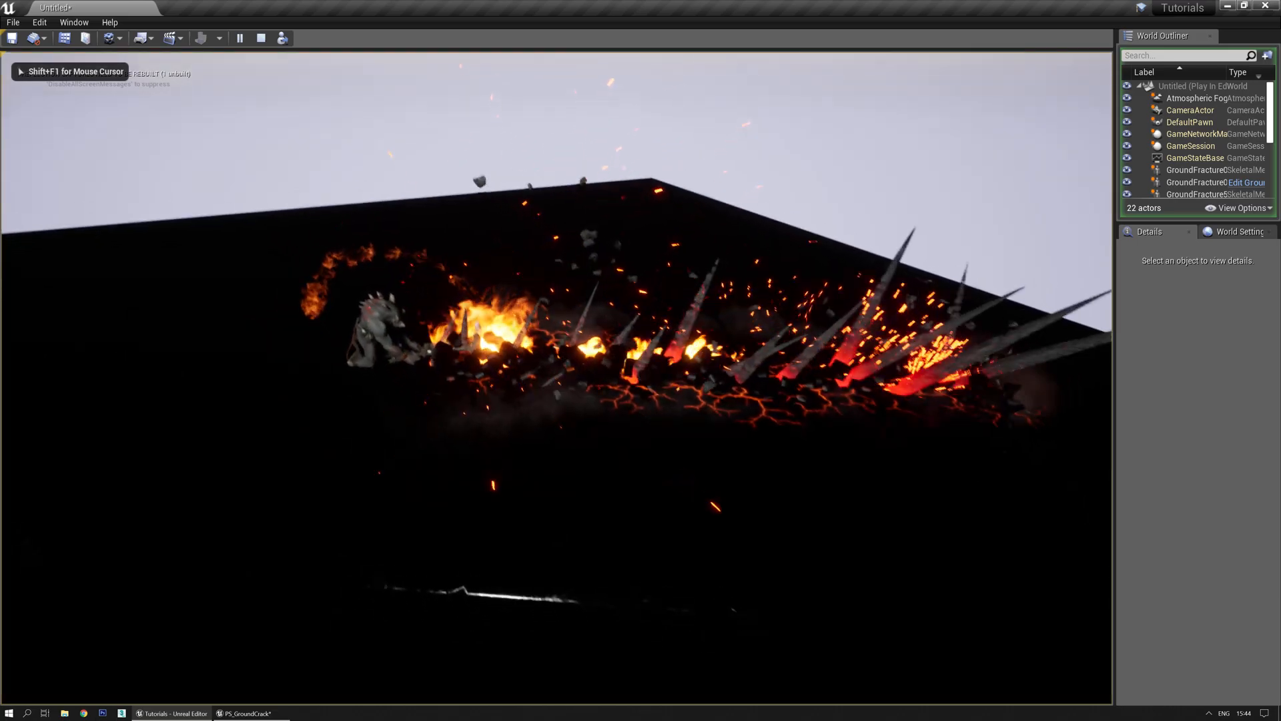
key(d)
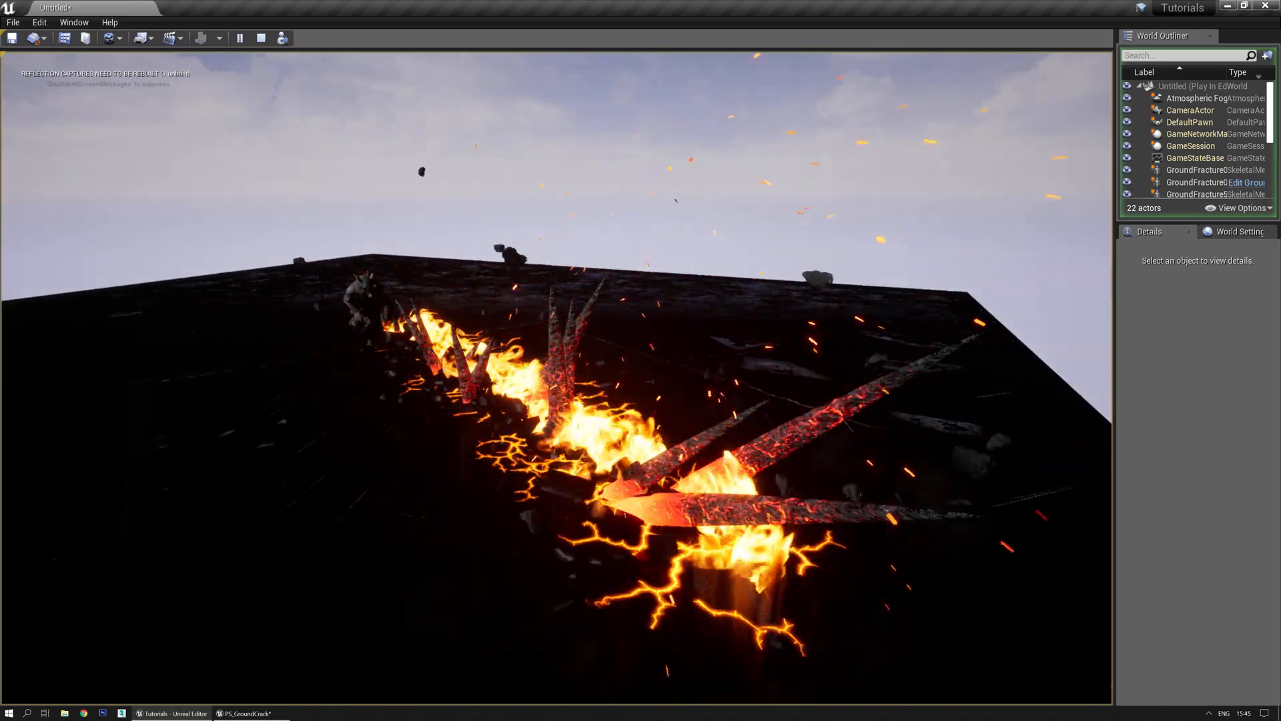
key(w)
key(s)
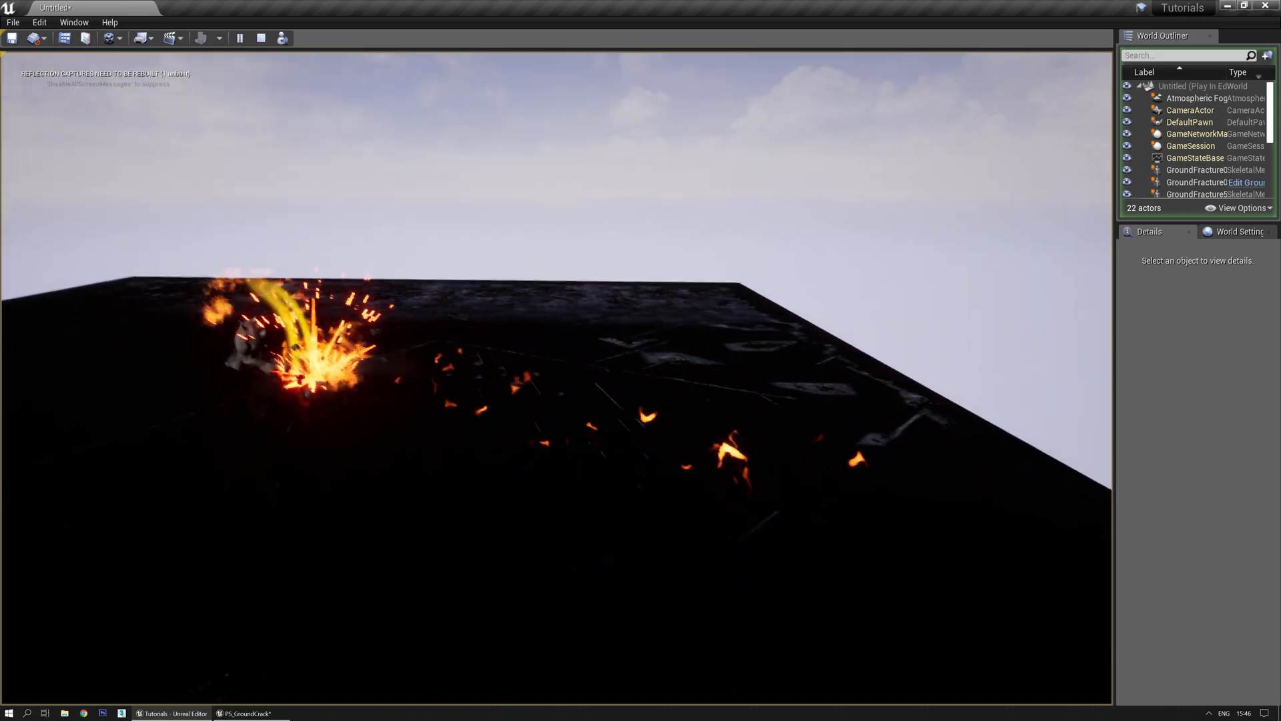
key(Escape)
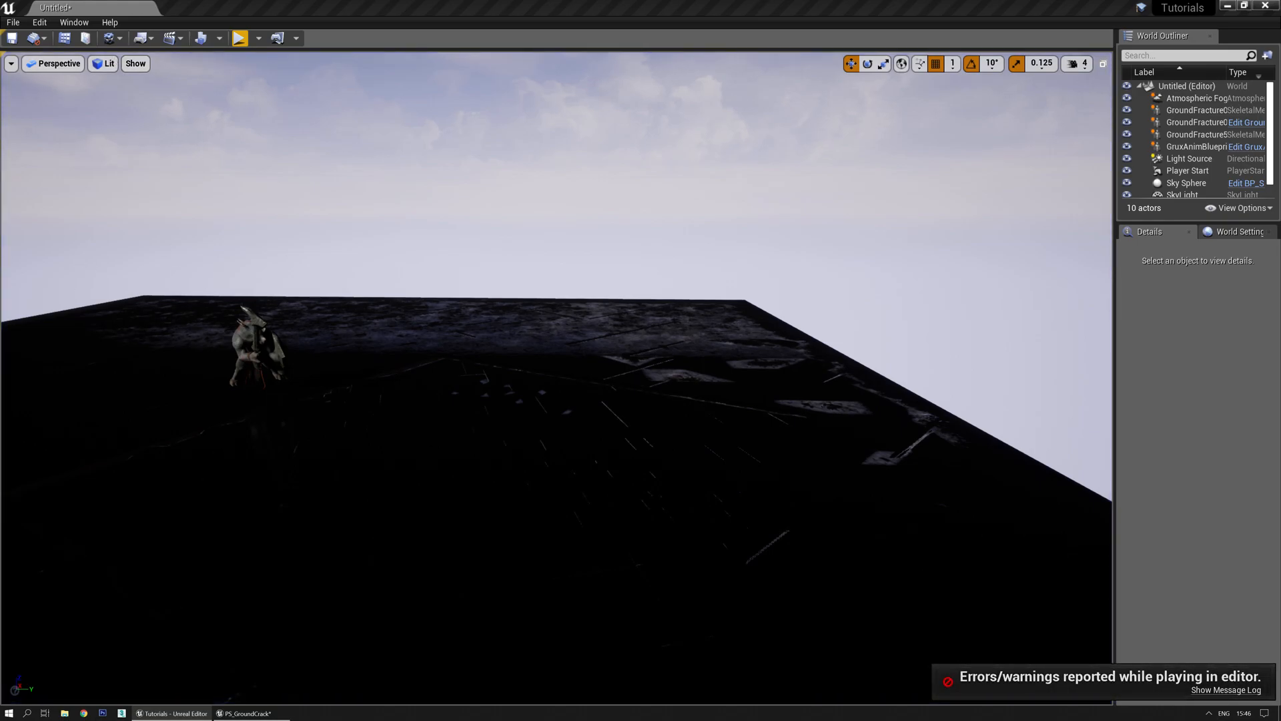